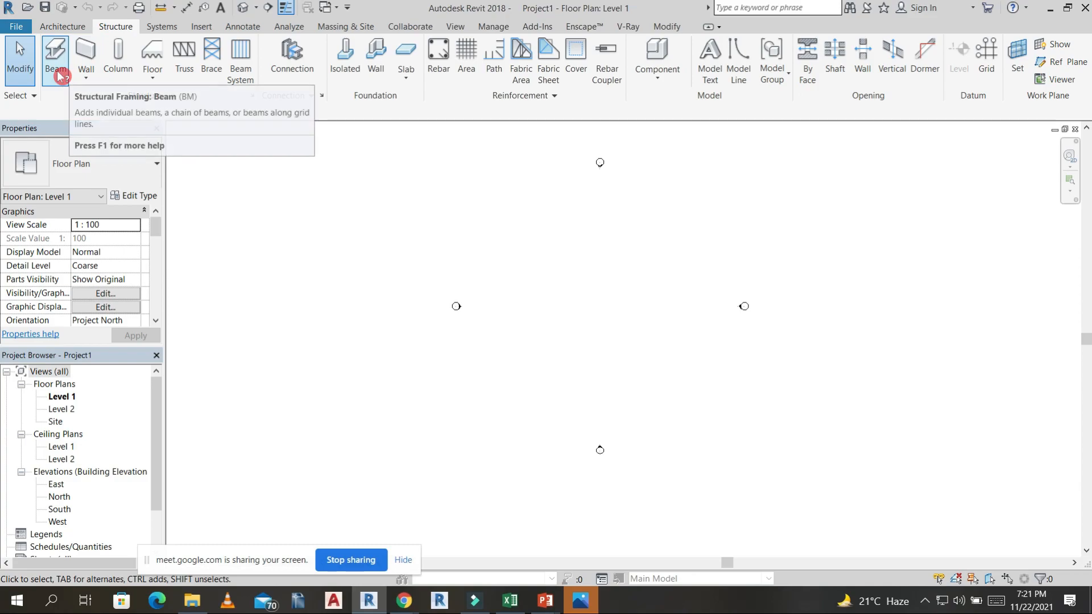
Compare the available architecture, structure and systems modelling tools.
left_click(64, 28)
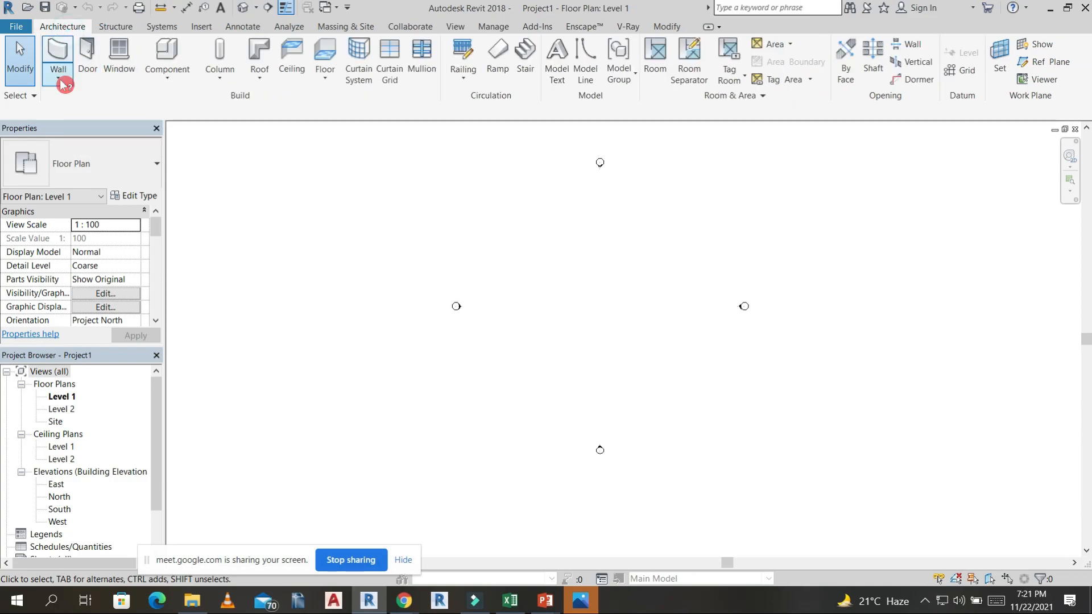
left_click(115, 26)
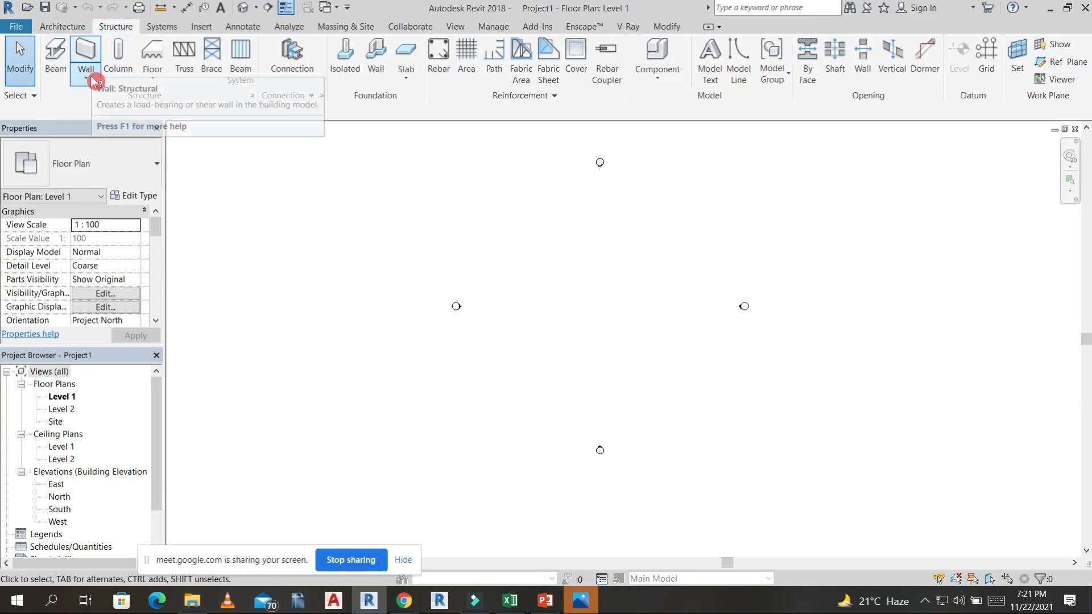
left_click(62, 27)
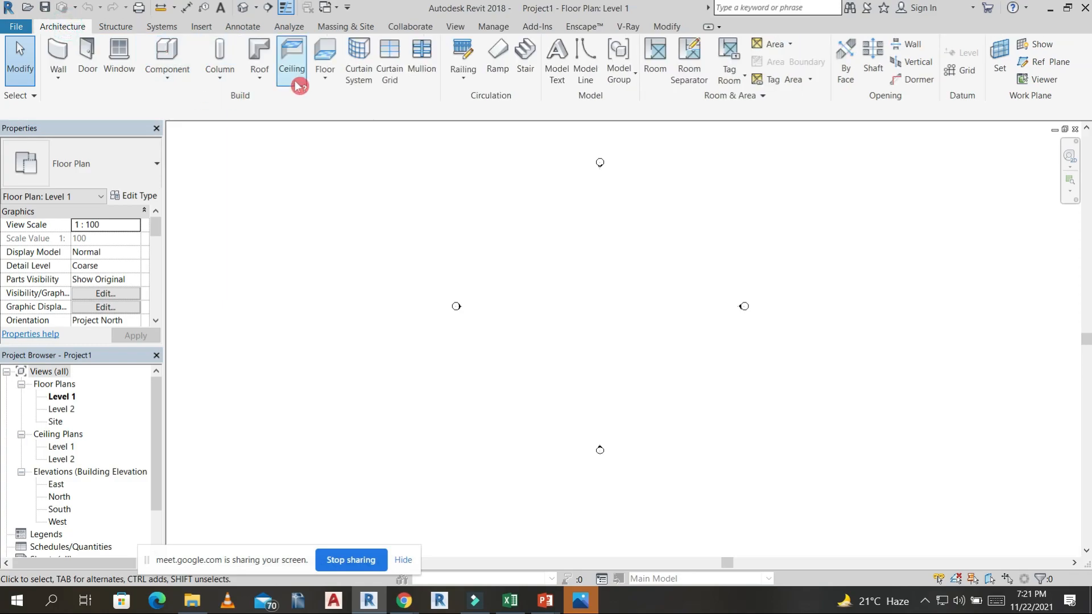
left_click(117, 27)
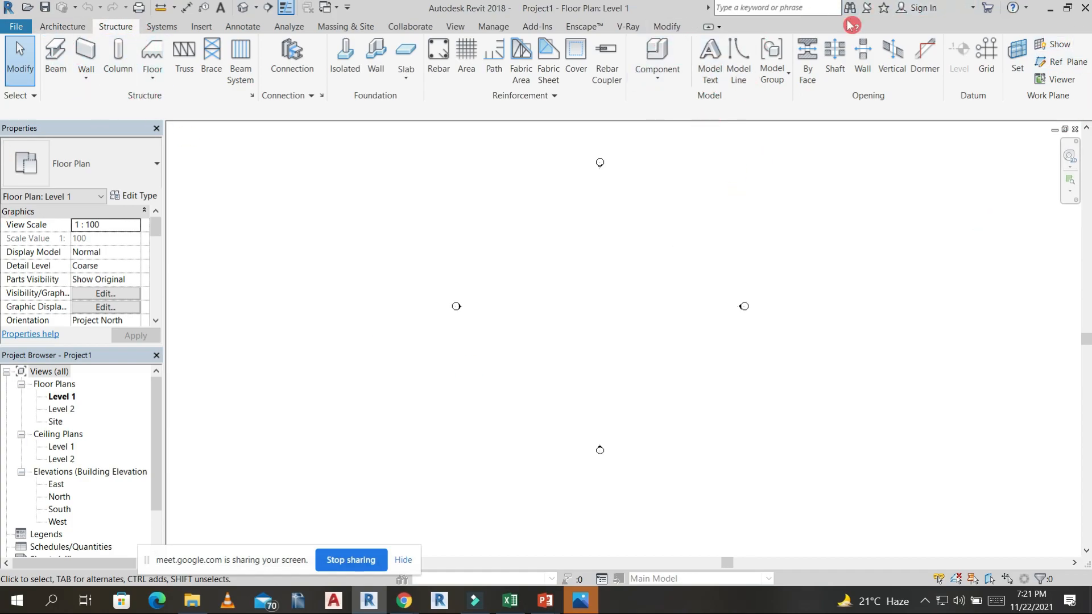
left_click(169, 28)
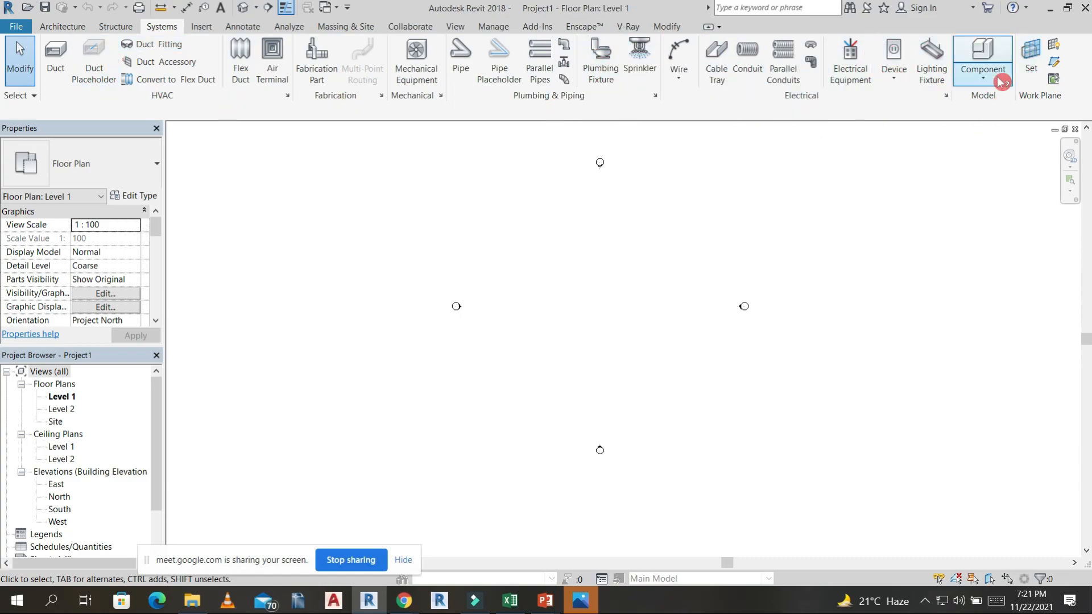
left_click(62, 26)
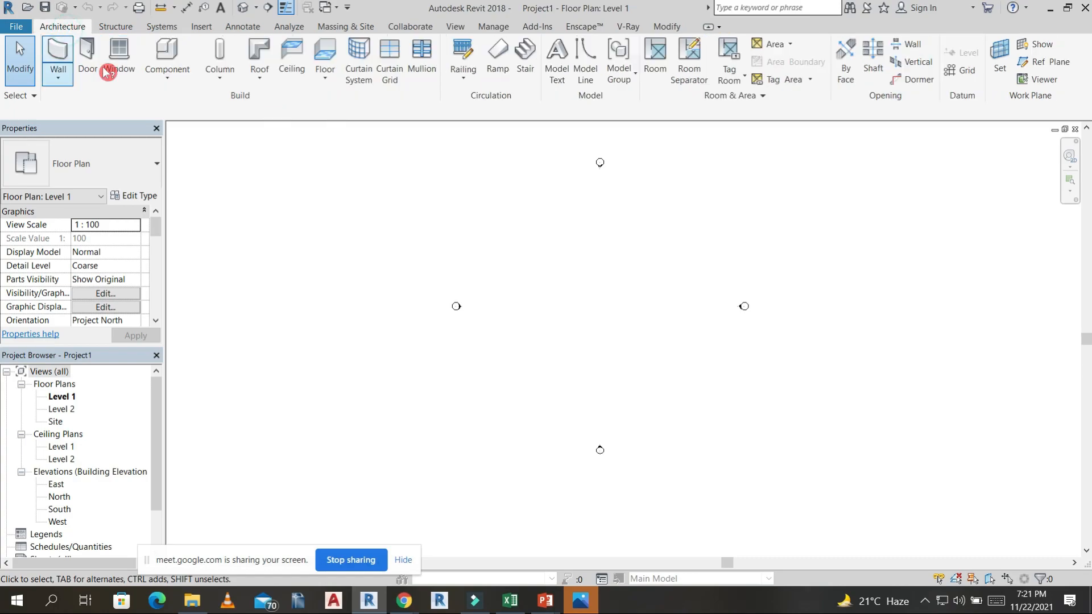
left_click(117, 27)
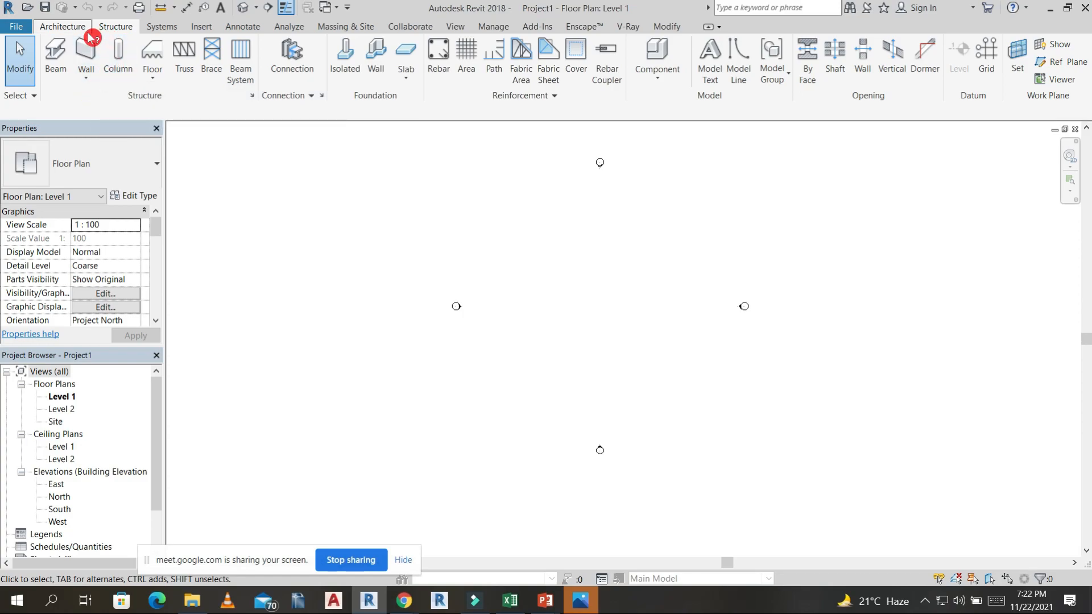
Review the tools for inserting, annotating, analysing, collaborating, managing views, V-Ray rendering and modifying elements.
left_click(211, 28)
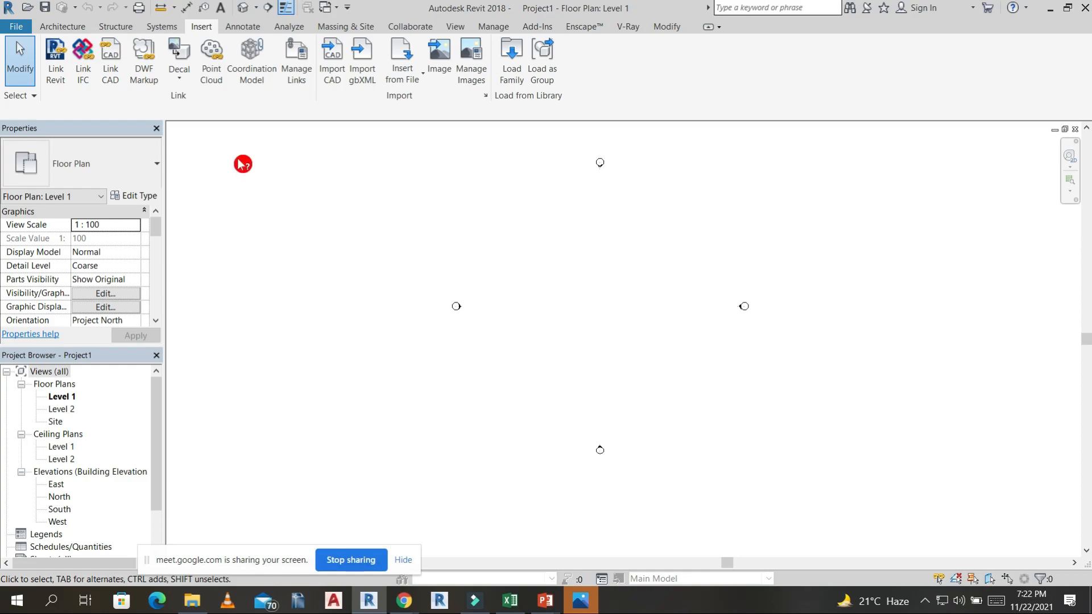
left_click(249, 30)
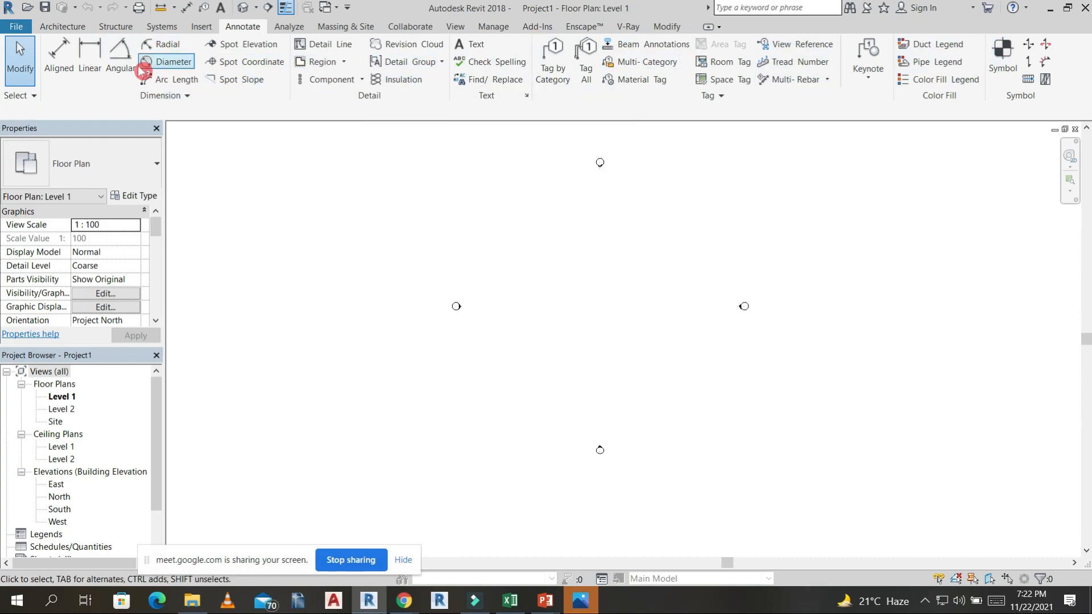
left_click(297, 32)
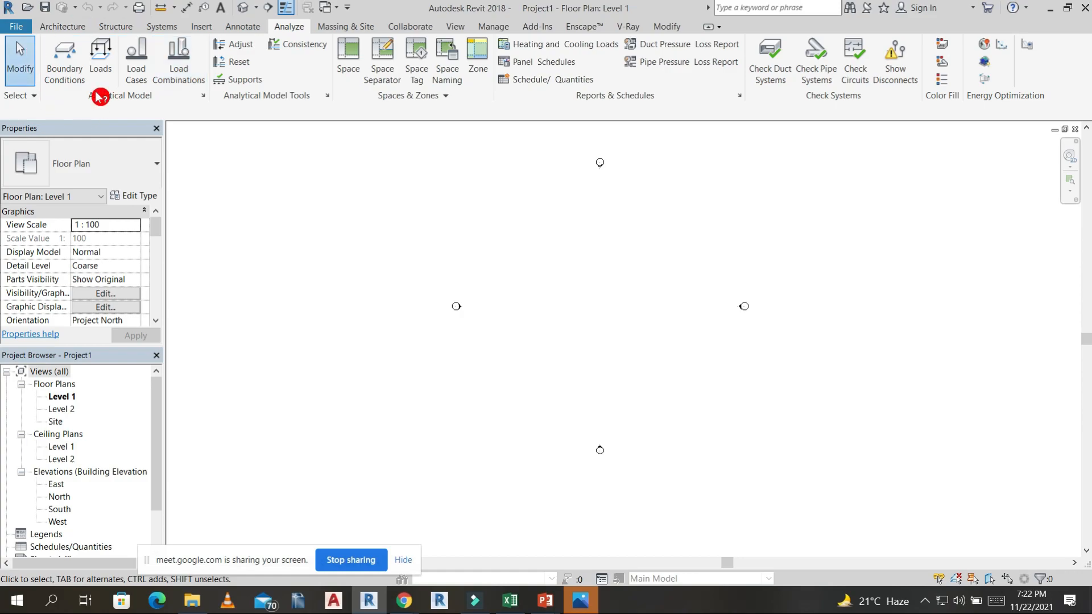
left_click(170, 72)
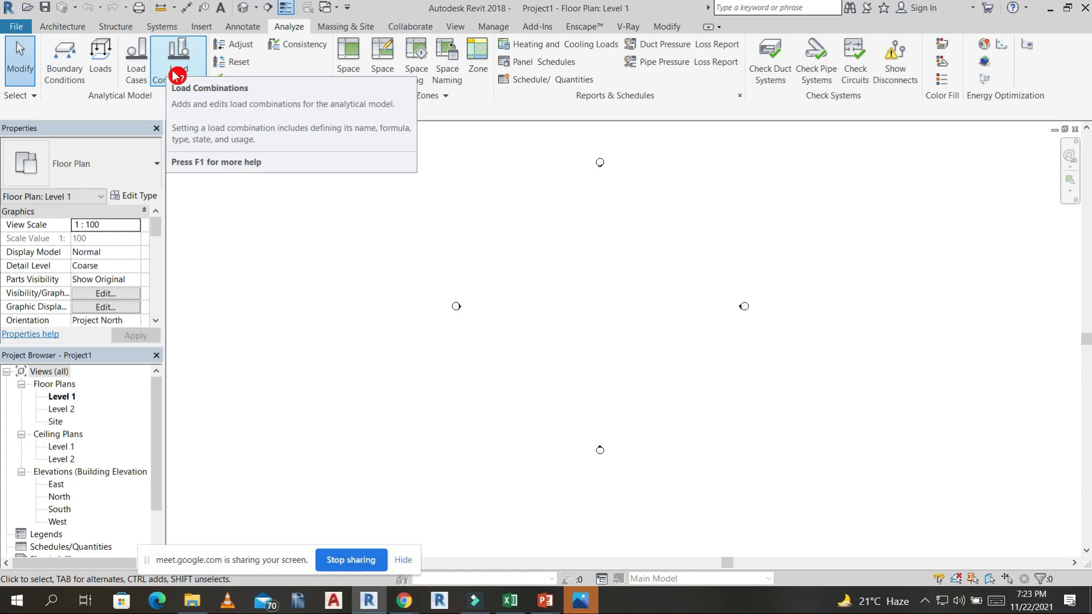
left_click(341, 28)
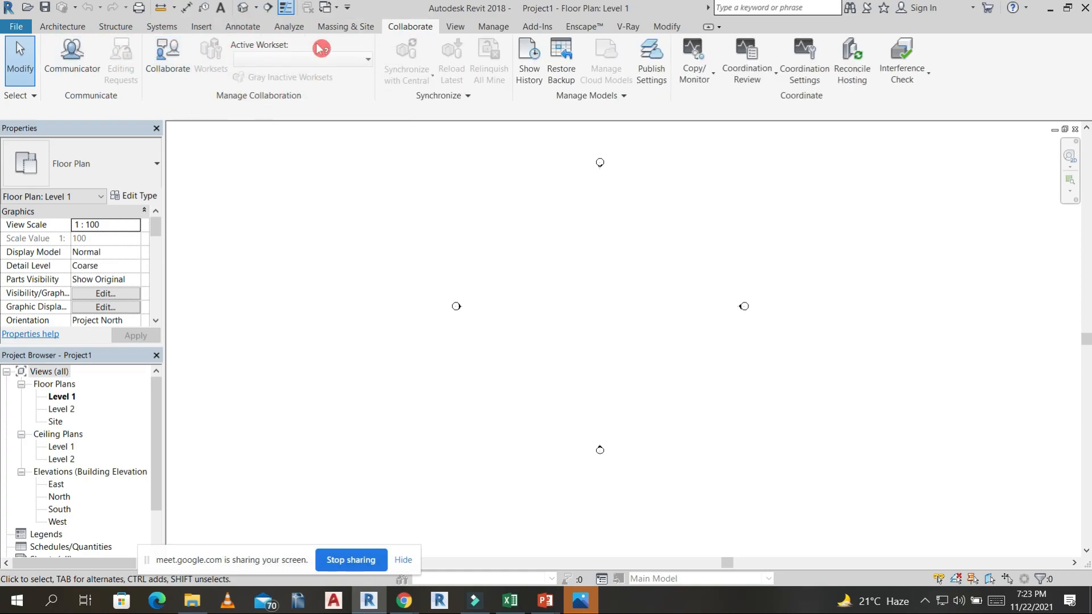
left_click(458, 26)
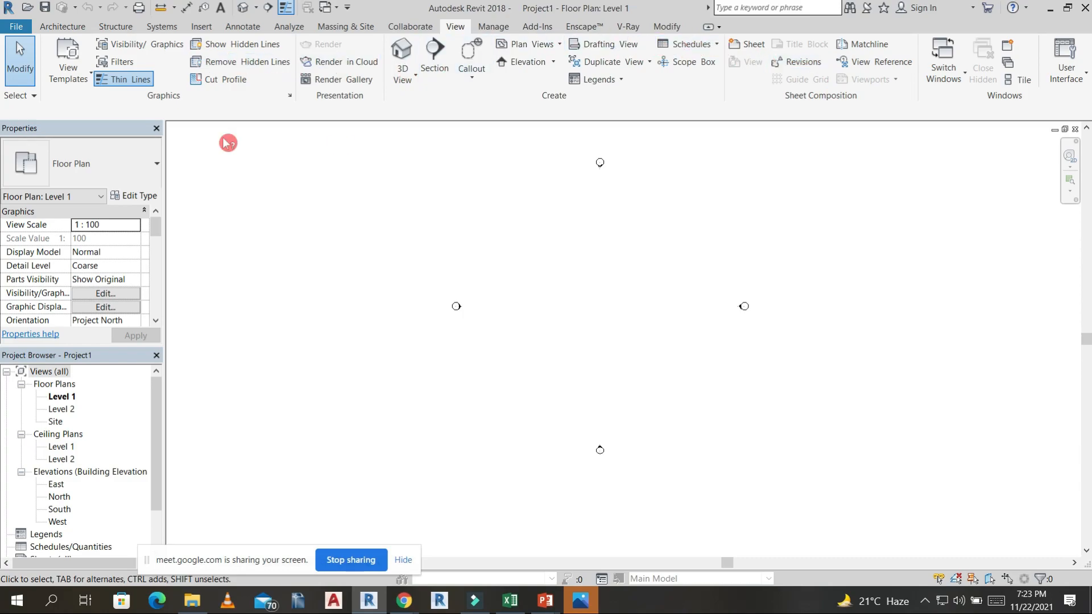
left_click(636, 23)
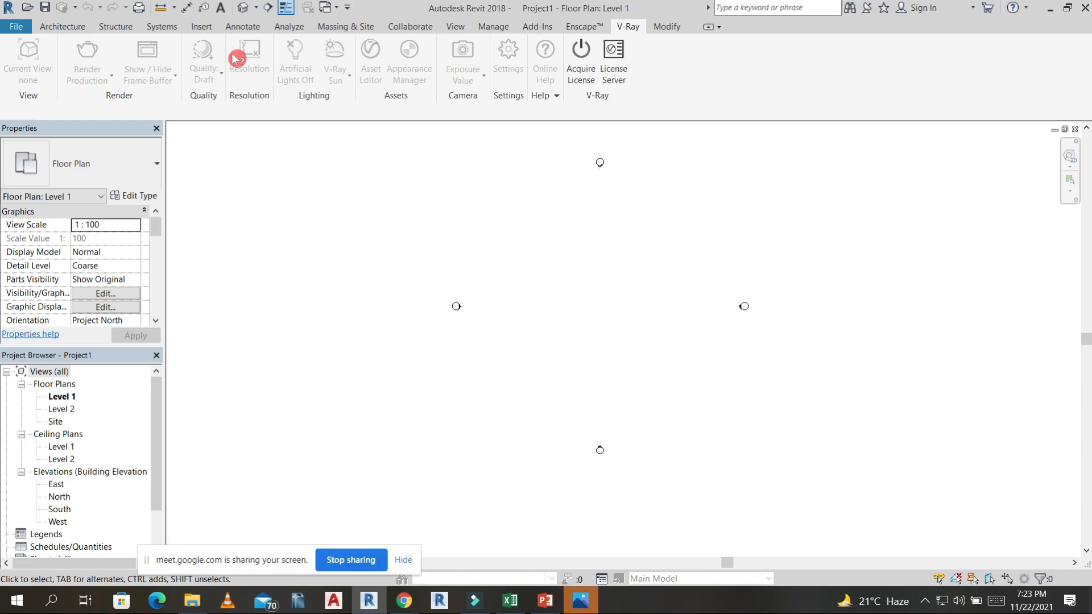
left_click(671, 28)
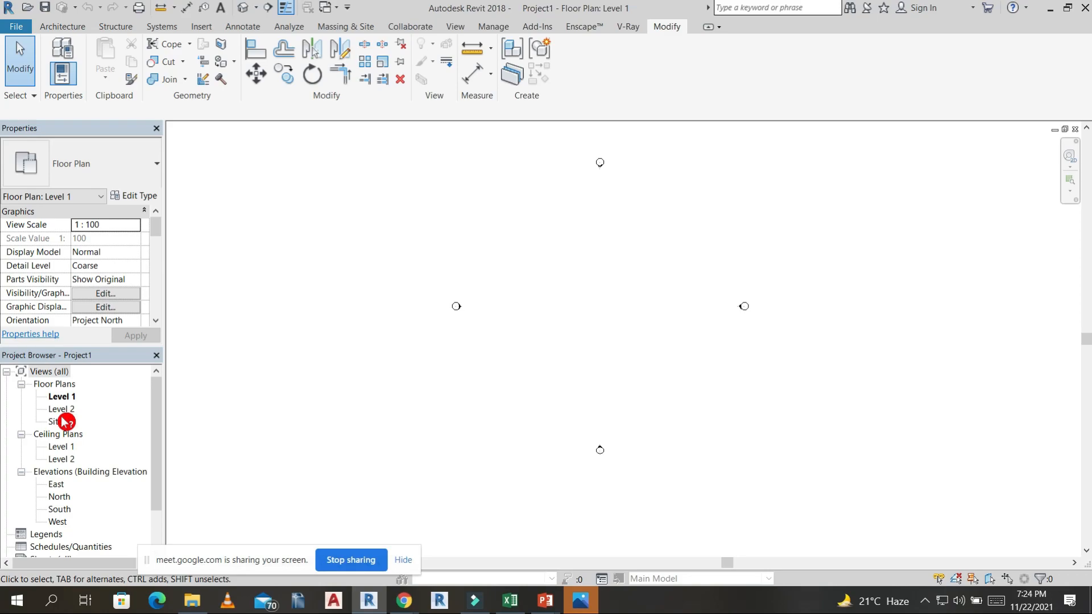
Look through the project's plans, elevations, legends, schedules, sheets, families and groups, and bring back the architecture tools.
scroll(54, 532, "down", 1)
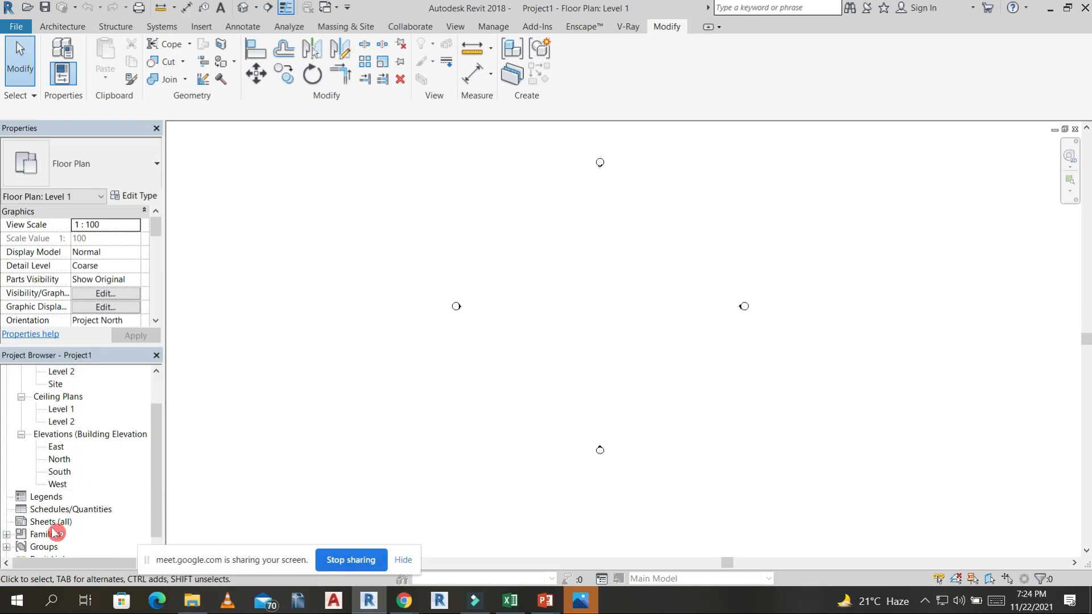
scroll(55, 532, "down", 1)
scroll(55, 506, "up", 1)
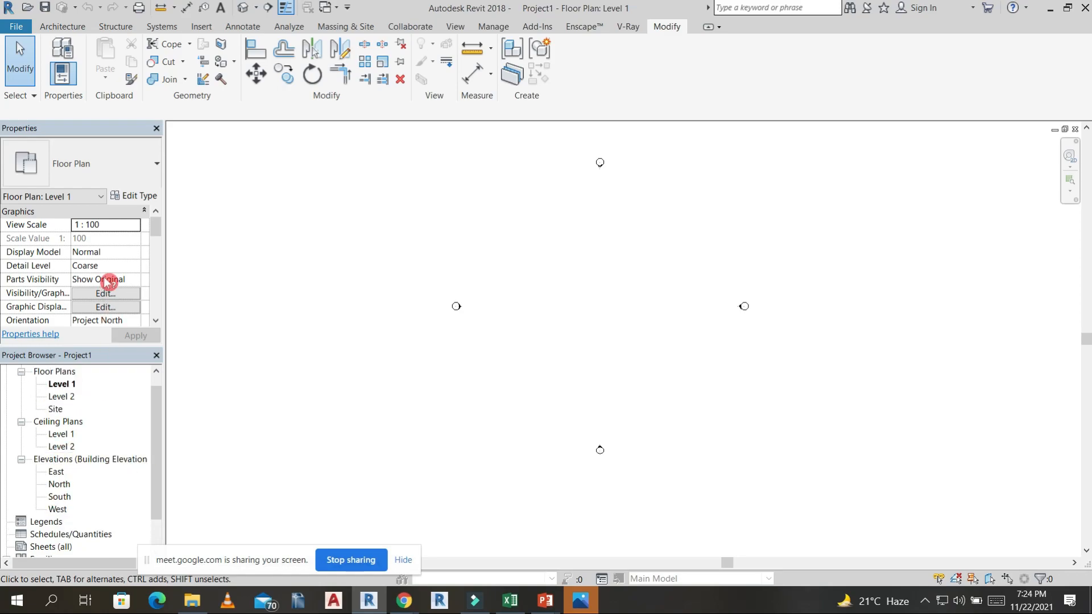
left_click(79, 30)
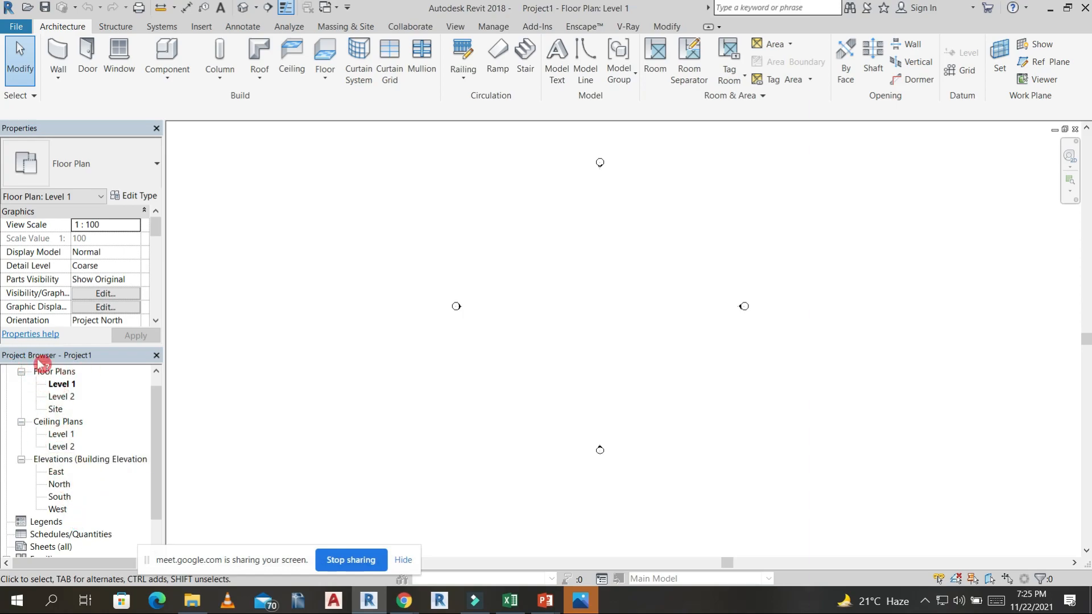
Examine the elevation markers in the Level 1 floor plan and open the North elevation from its marker.
double_click(60, 386)
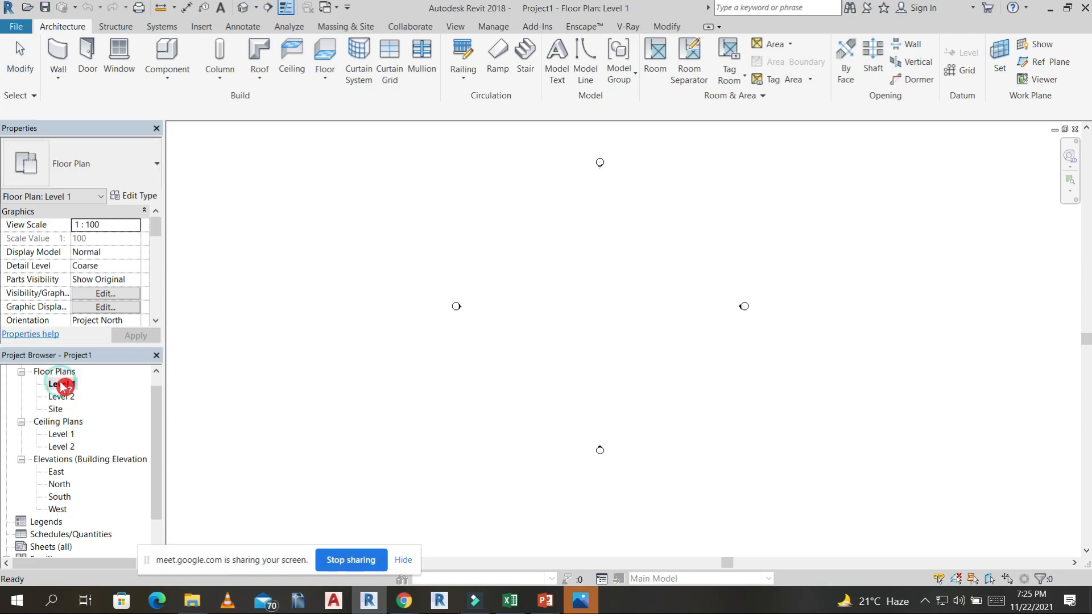
scroll(607, 165, "up", 3)
scroll(604, 165, "down", 2)
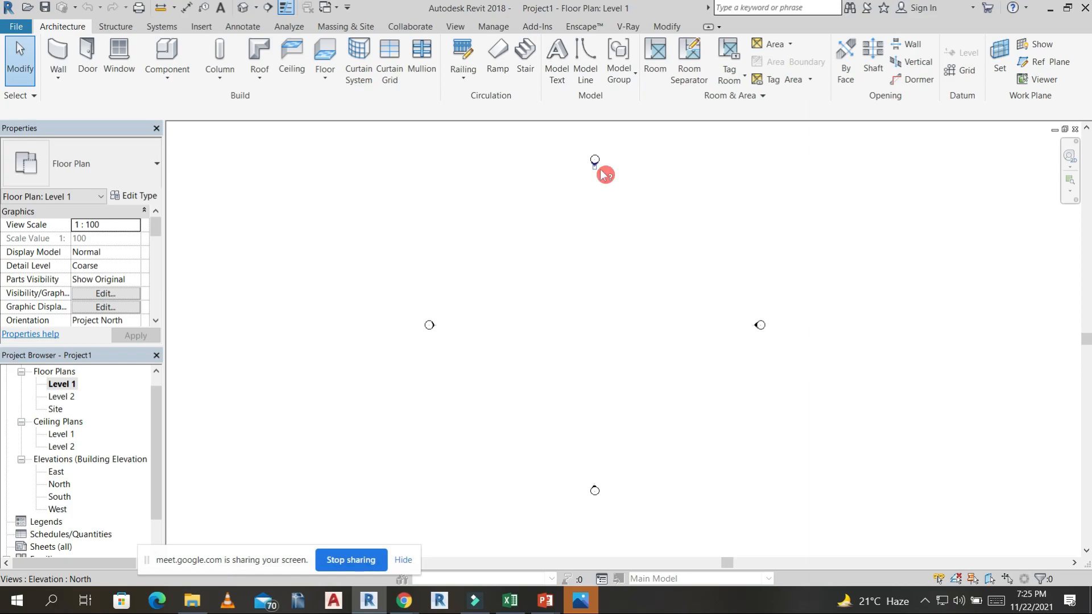
scroll(600, 170, "up", 2)
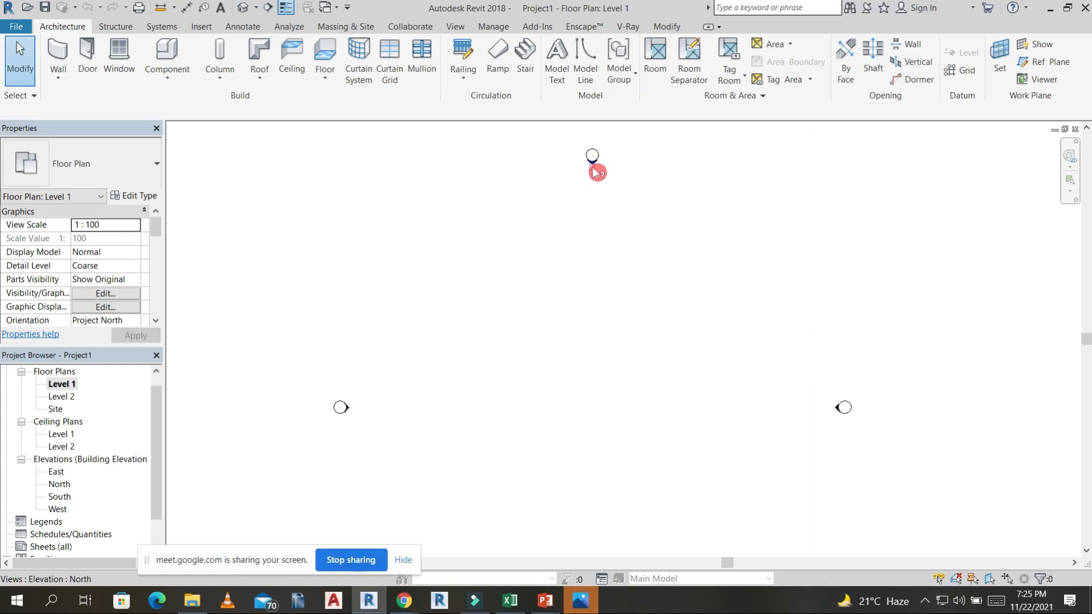
scroll(561, 551, "down", 2)
middle_click_drag(572, 517, 646, 371)
middle_click(602, 241)
middle_click(603, 242)
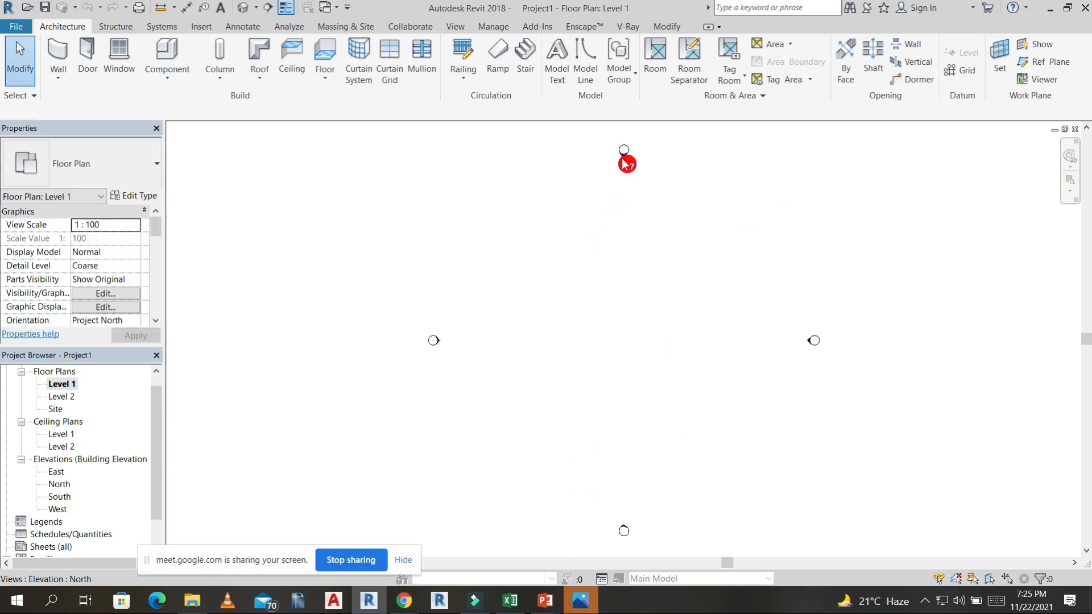
scroll(626, 164, "up", 3)
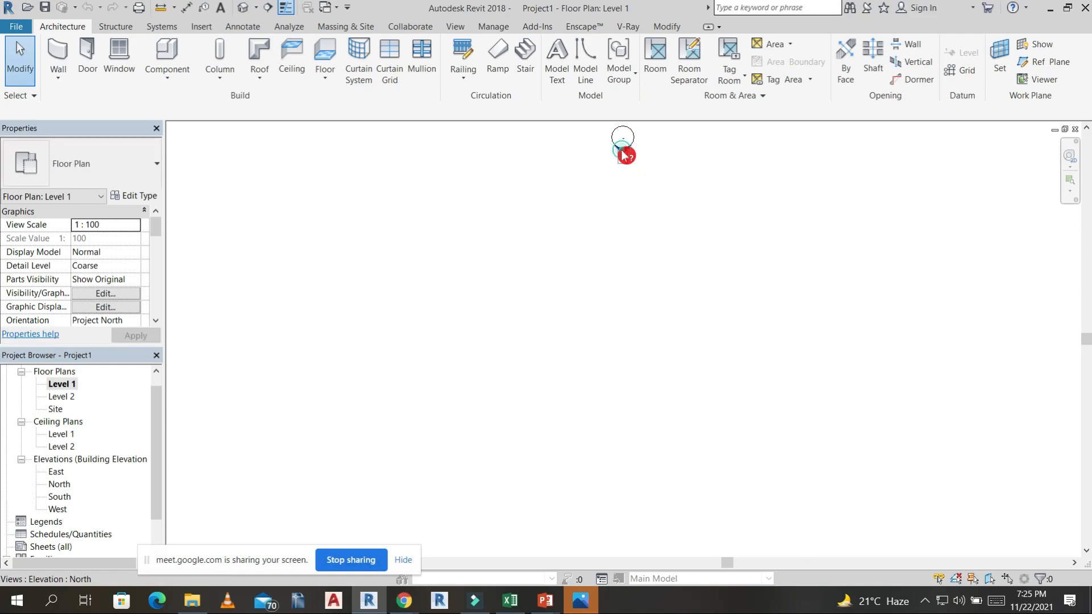
left_click(624, 154)
double_click(624, 152)
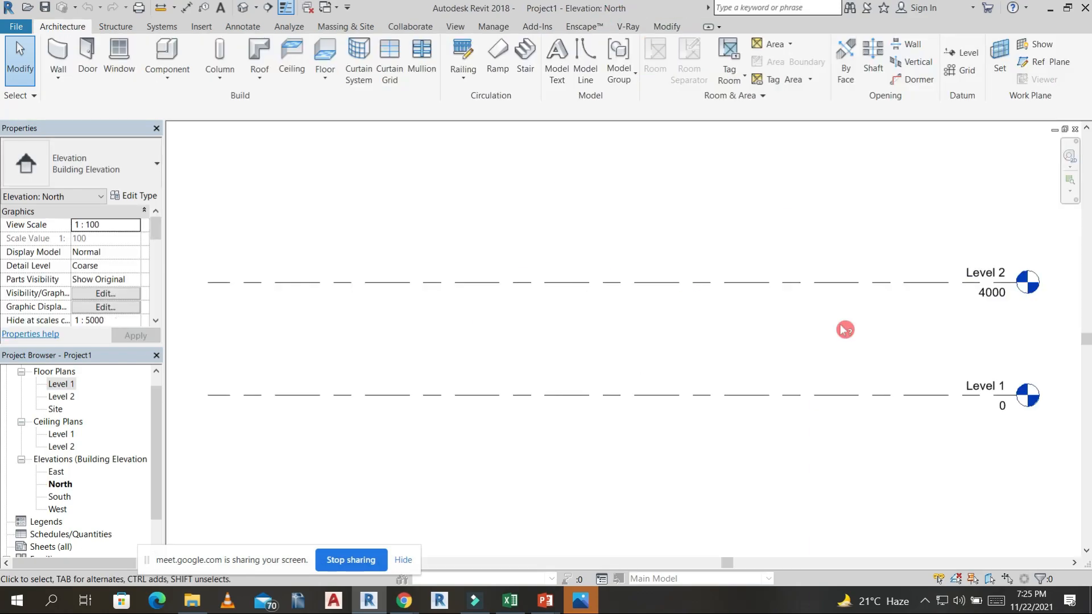
Return to the Level 1 floor plan and bring the area between the elevation markers into view.
left_click(641, 308)
key("ctrl+Tab")
left_click(644, 309)
scroll(650, 314, "down", 3)
middle_click_drag(658, 344, 629, 290)
scroll(629, 290, "down", 1)
middle_click_drag(642, 332, 639, 330)
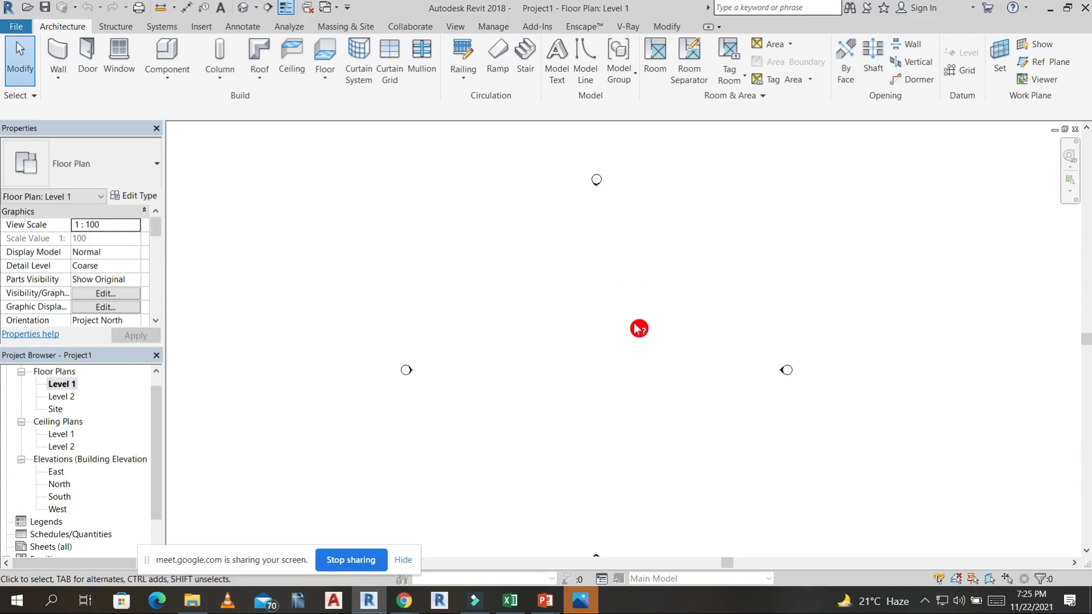
Start an architectural wall and choose the Basic Wall type Generic - 300mm.
left_click(54, 57)
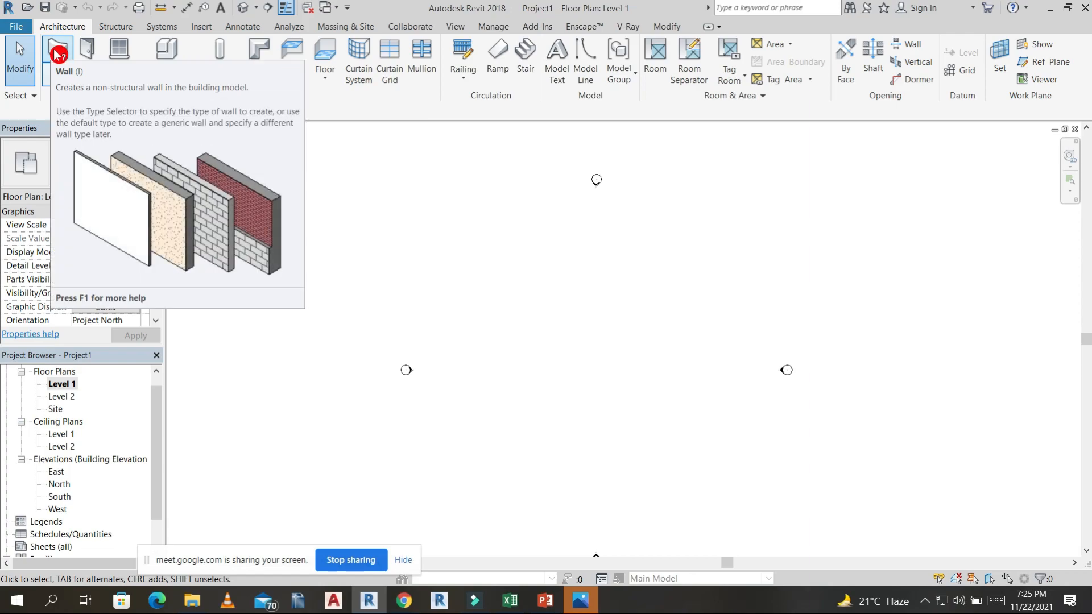
left_click(59, 55)
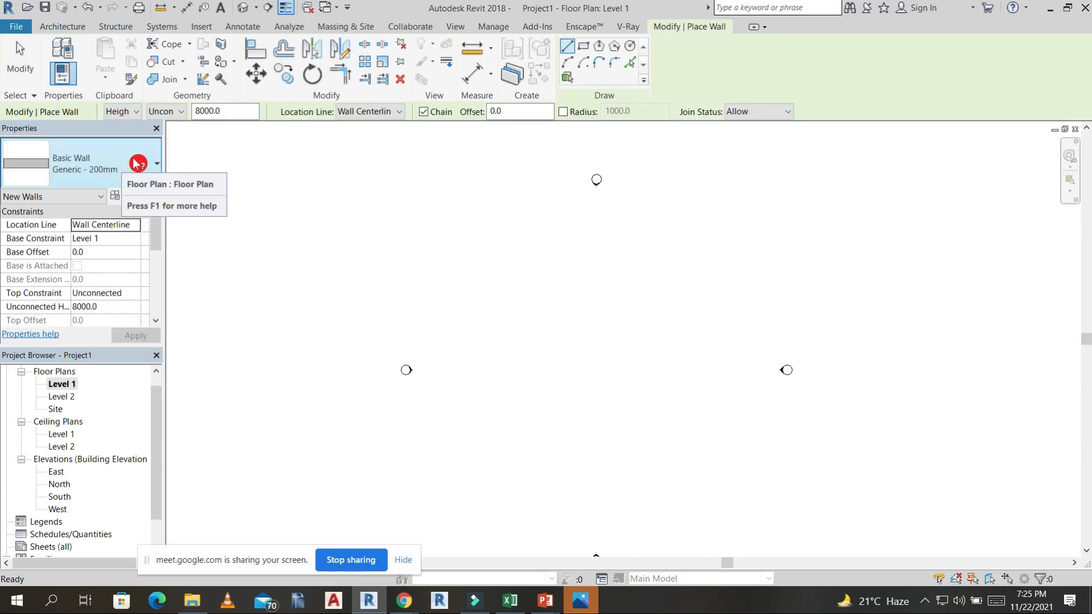
left_click(145, 170)
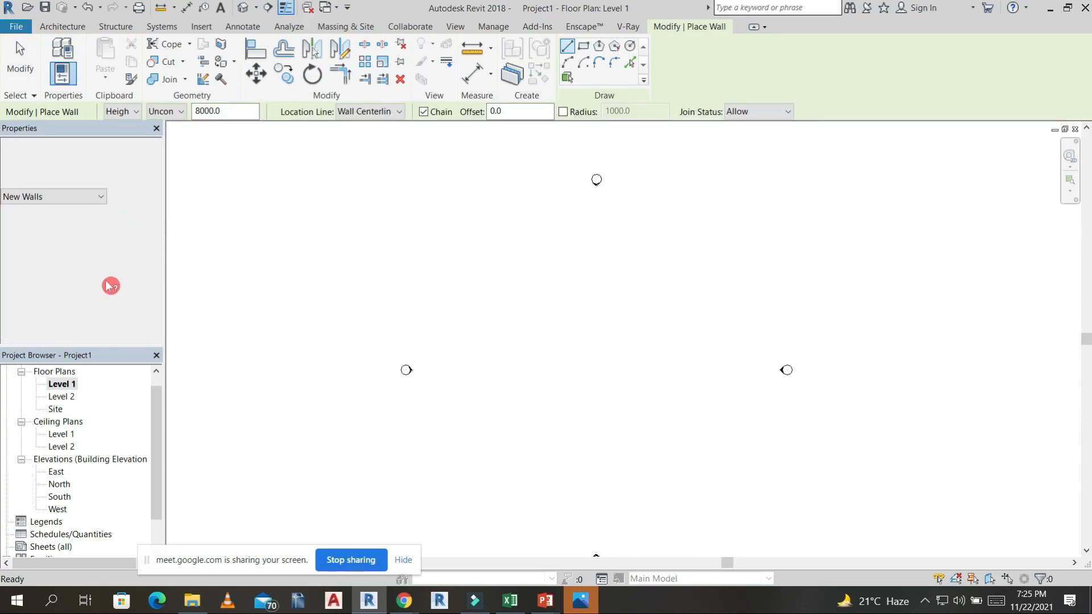
scroll(85, 262, "down", 2)
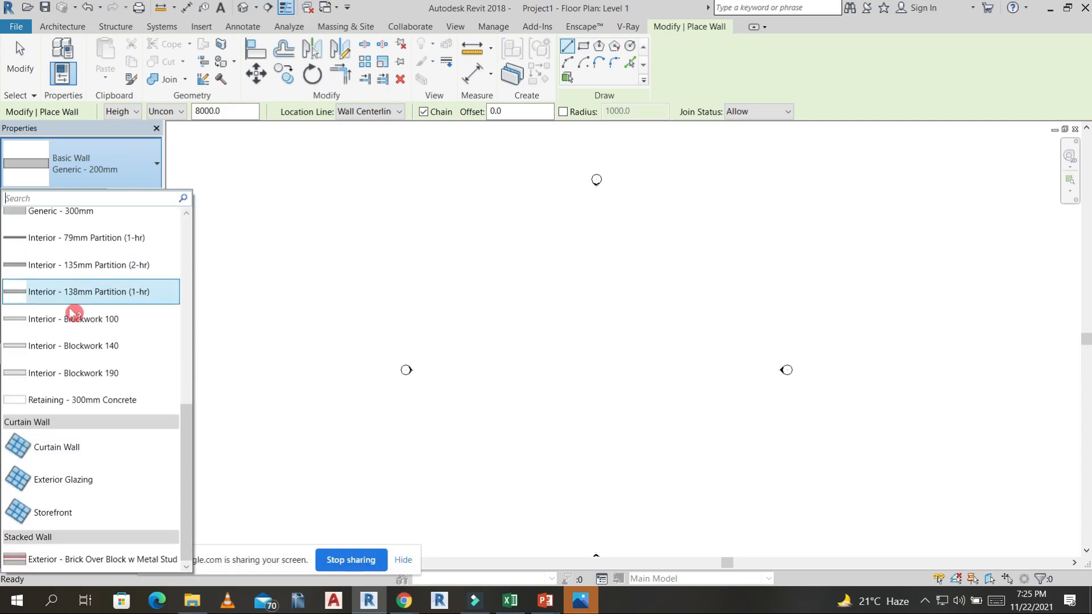
scroll(81, 341, "up", 2)
scroll(90, 307, "up", 6)
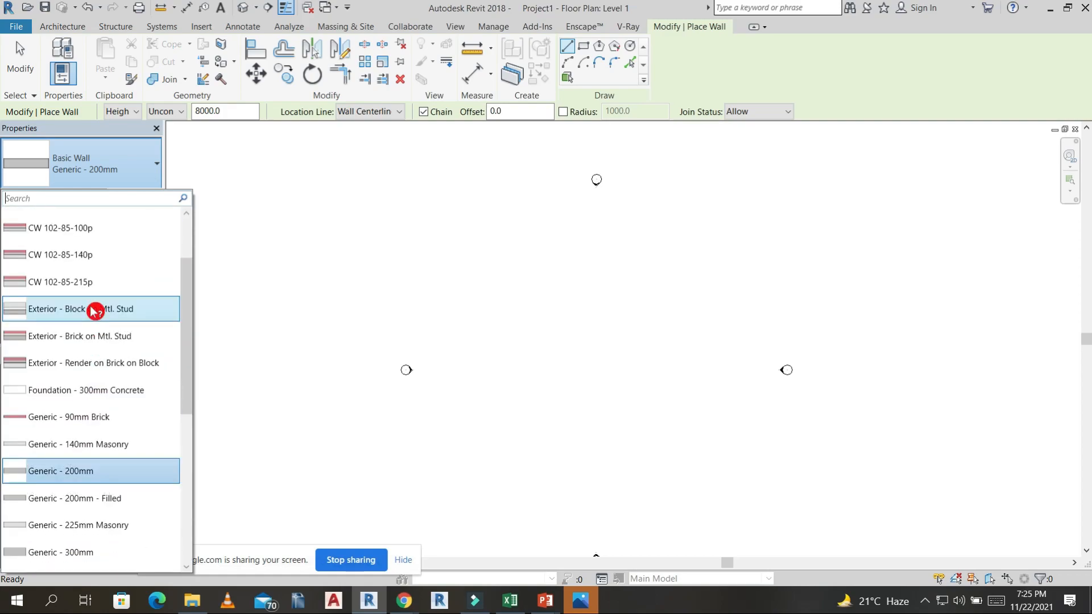
scroll(101, 269, "down", 5)
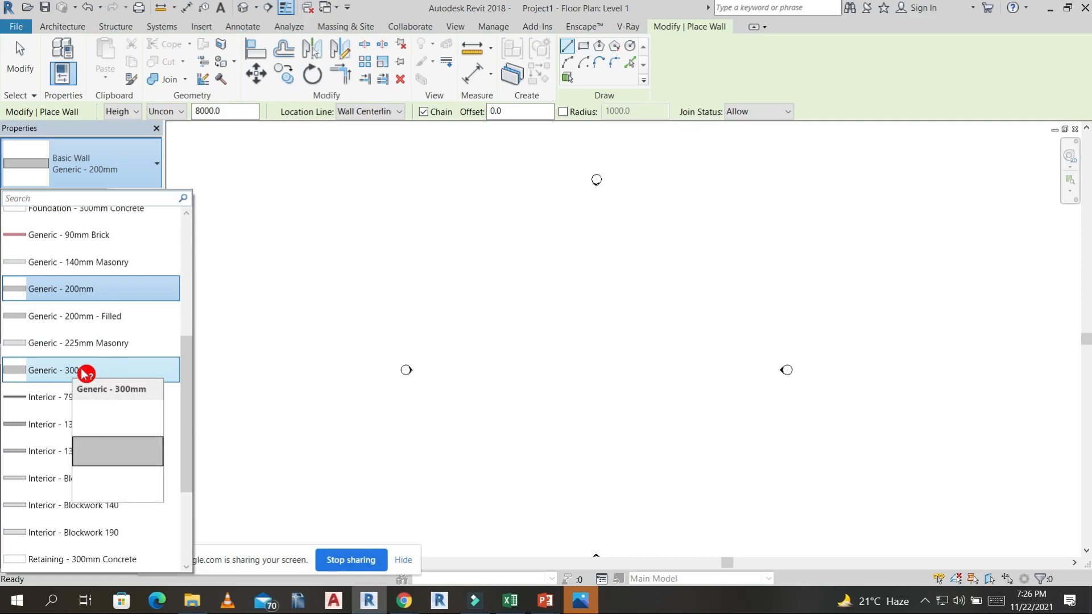
left_click(83, 370)
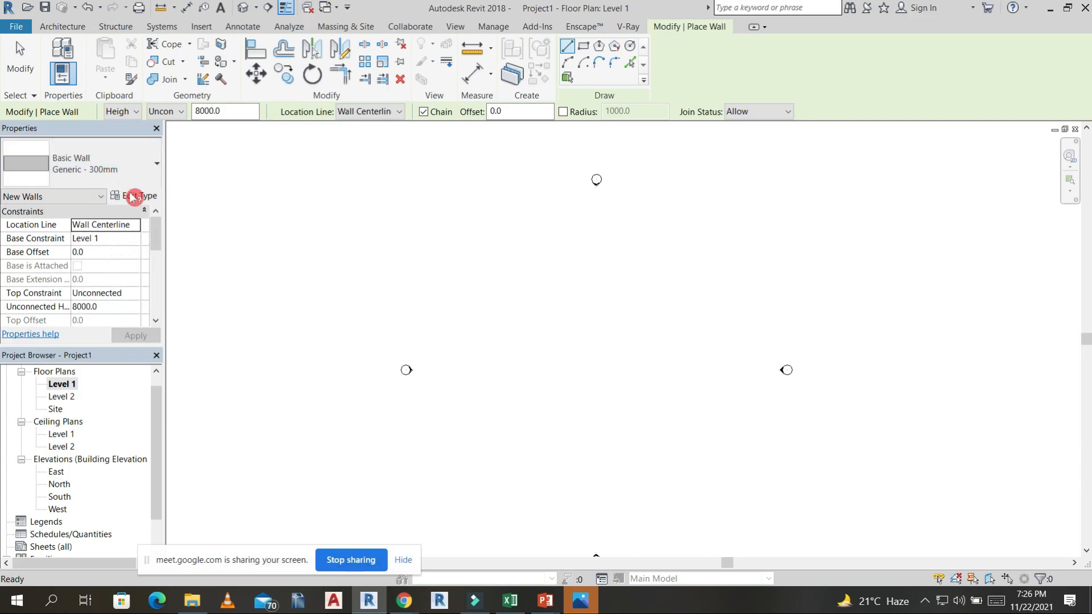
Draw three chained Generic - 300mm walls on Level 1: 1500 mm to the right, 5000 mm down and 5000 mm to the left.
left_click(73, 29)
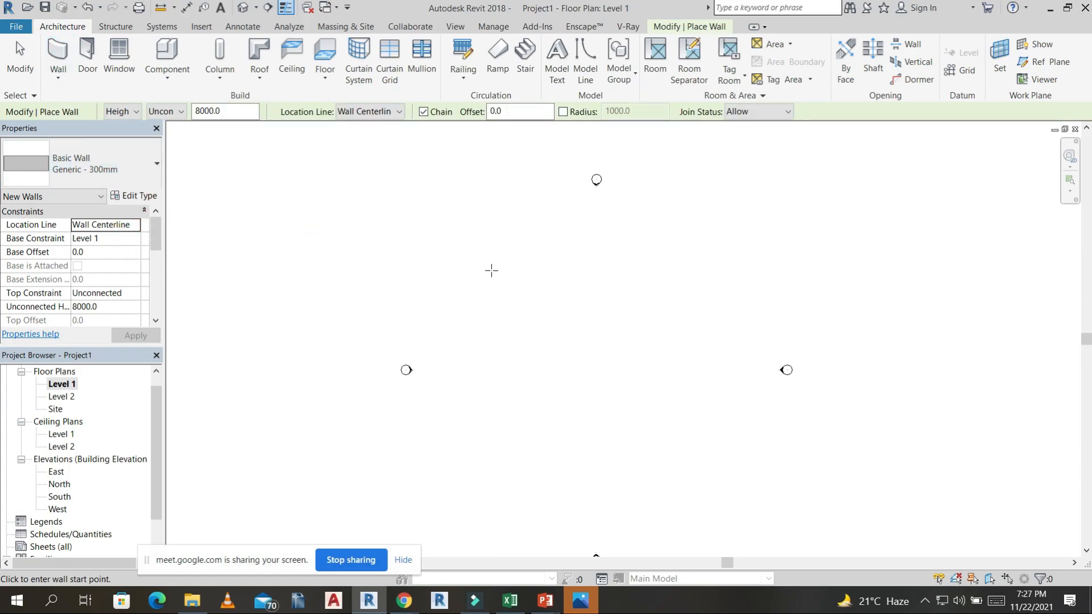
left_click(491, 270)
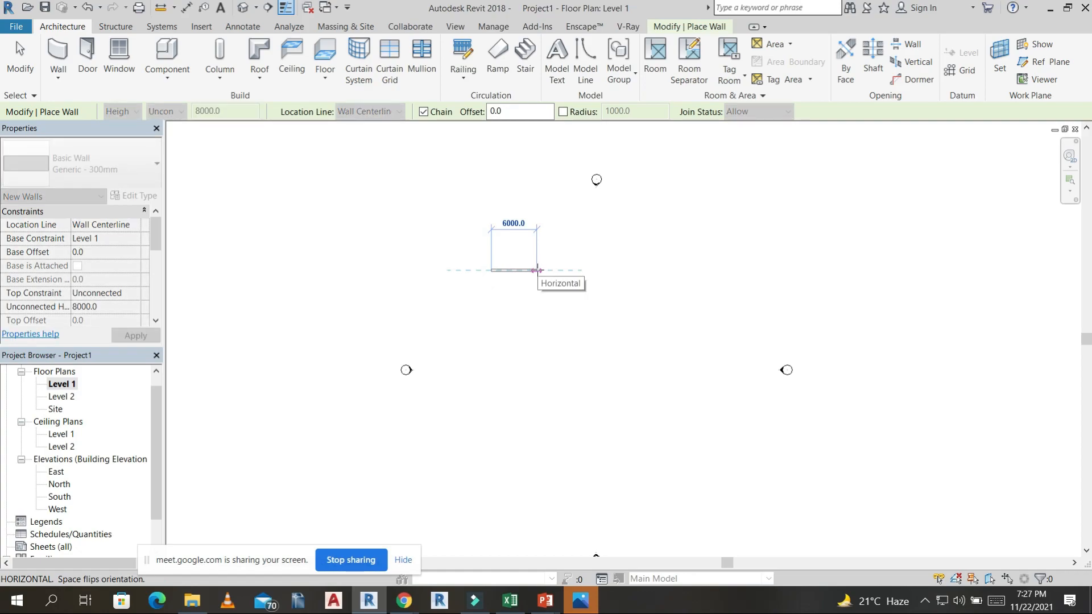
type("1500")
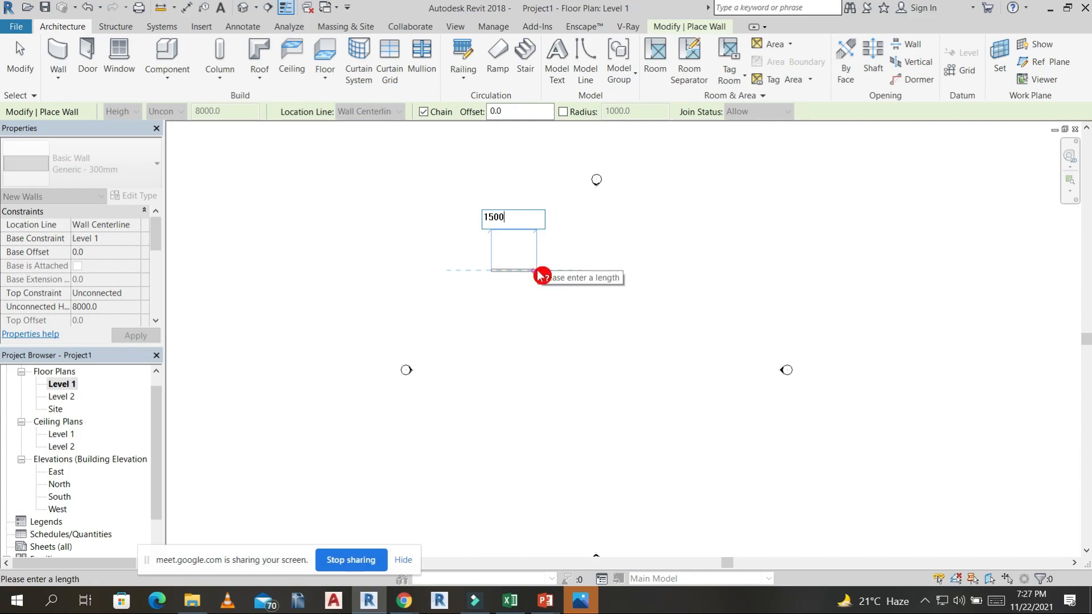
key("Return")
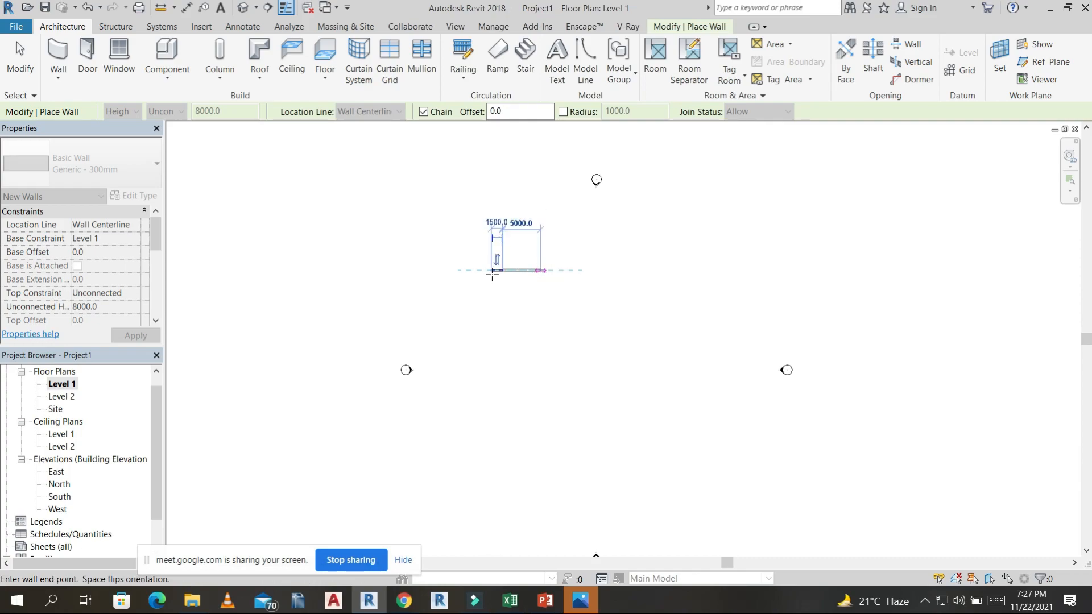
scroll(493, 274, "up", 5)
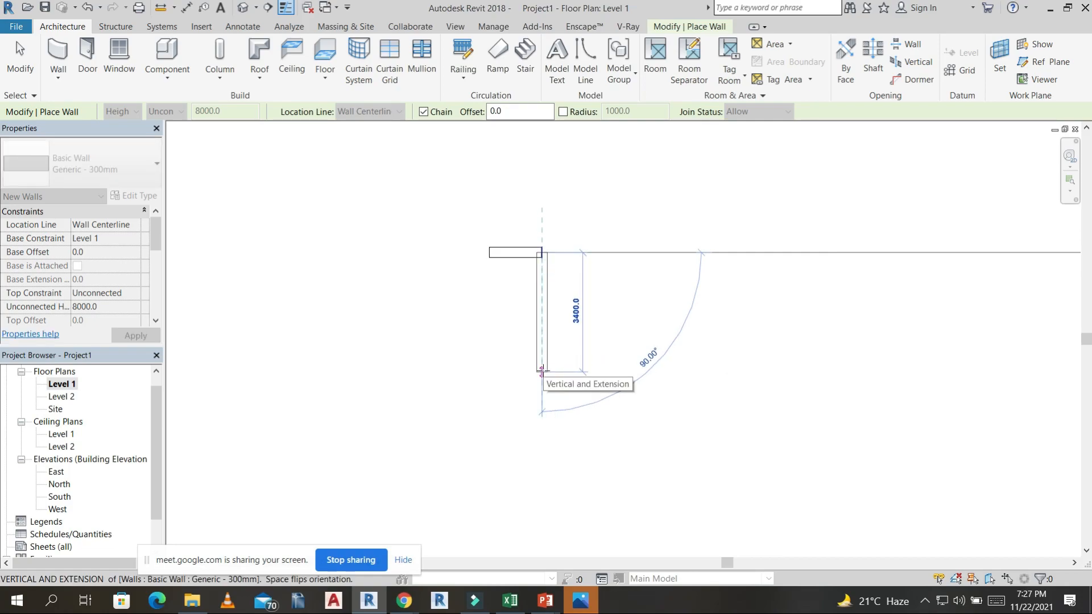
type("5000")
key("Return")
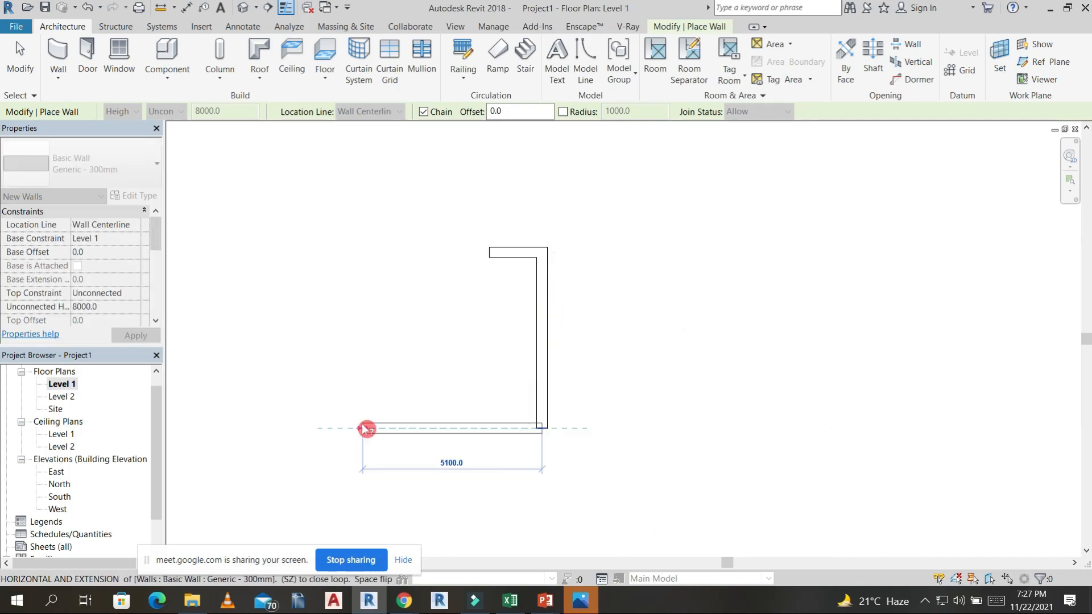
type("5000")
key("Return")
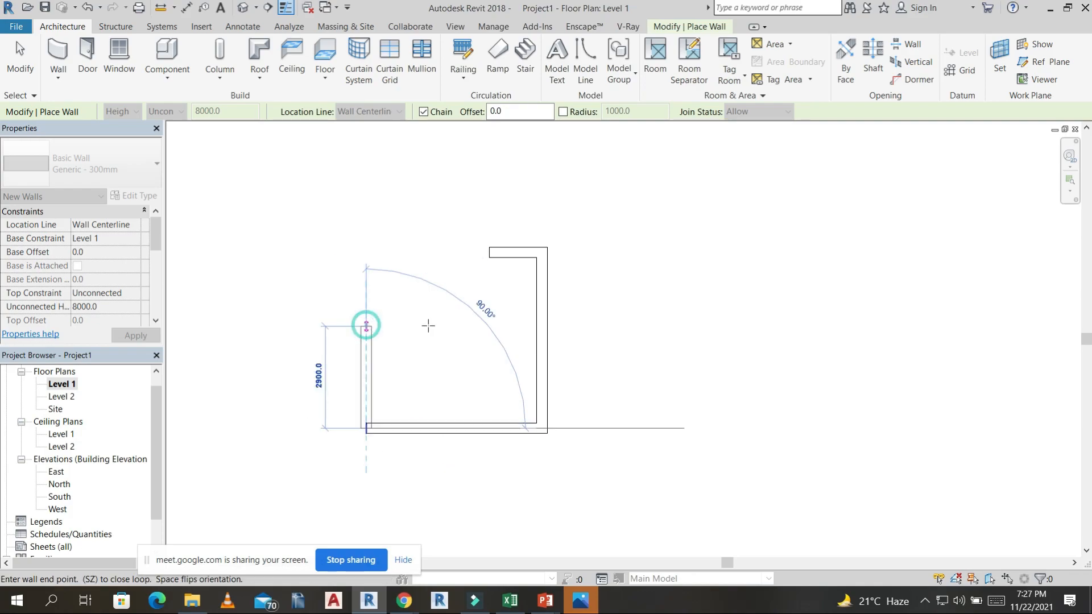
Continue the wall chain about 2900 mm upward and around a narrow upper bay, closing the outline at the first wall's start.
left_click(366, 326)
left_click(429, 327)
scroll(431, 206, "down", 2)
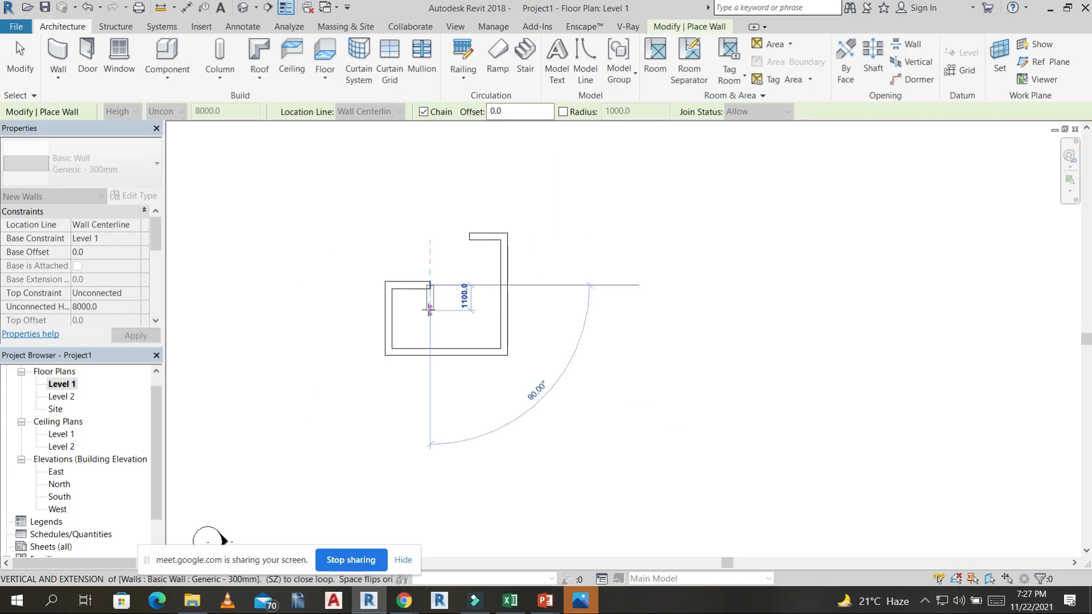
left_click(429, 149)
left_click(465, 150)
left_click(468, 237)
key("Escape")
scroll(583, 302, "down", 3)
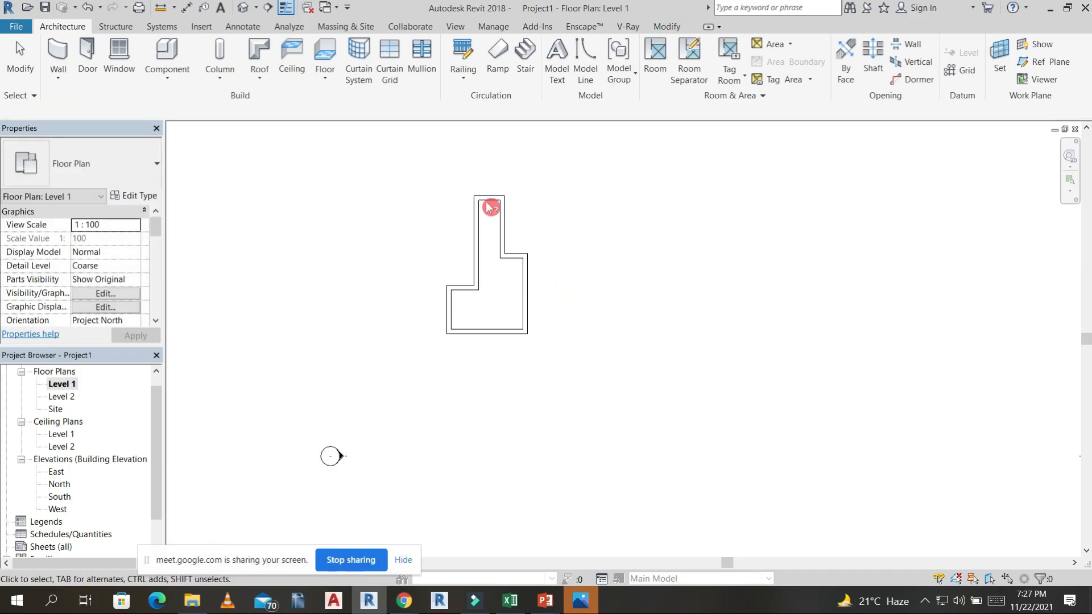
Set the Level 1 floor plan's detail level to Fine.
scroll(481, 316, "up", 2)
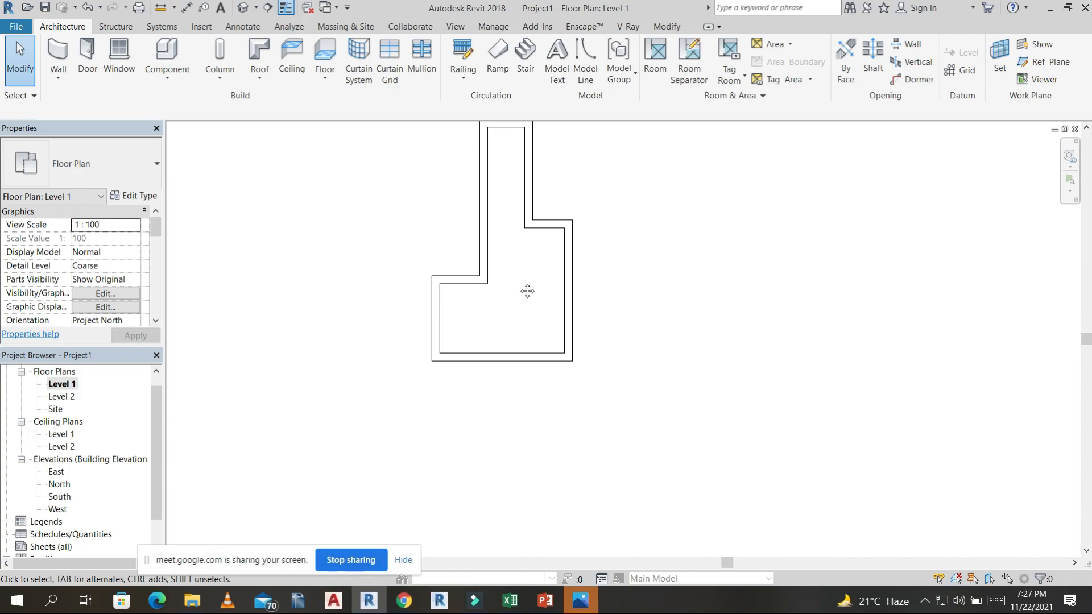
left_click_drag(277, 565, 881, 551)
left_click(225, 564)
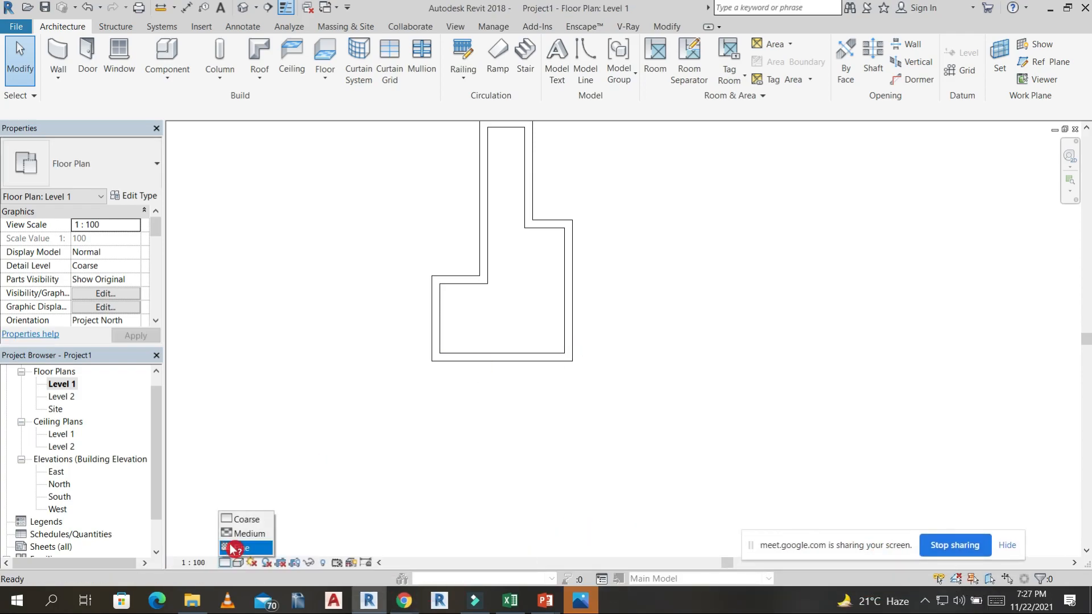
left_click(234, 548)
scroll(605, 246, "down", 1)
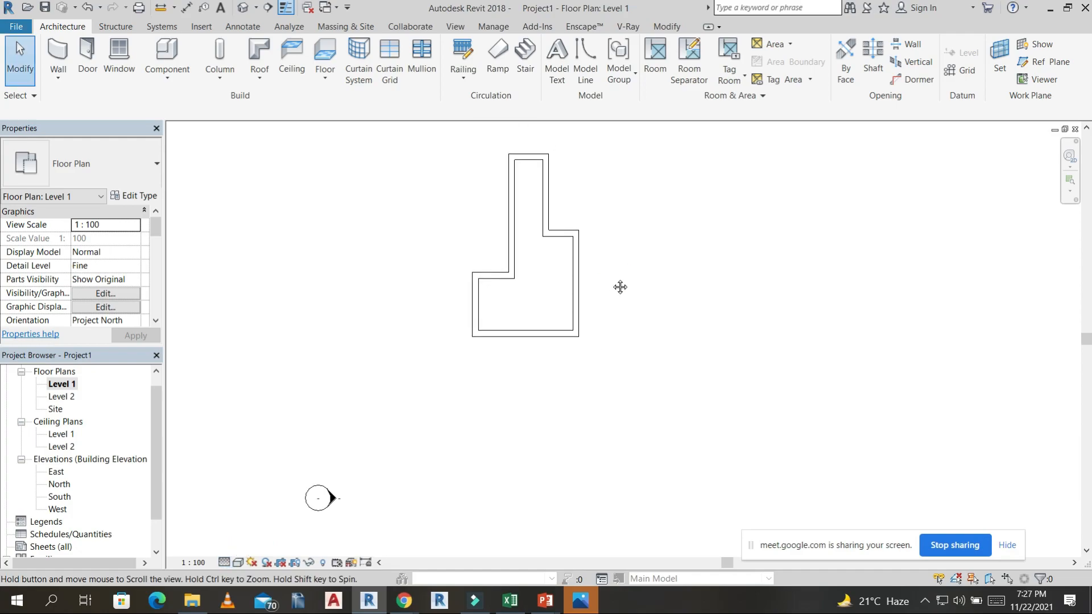
Review the constraints of the wider room's right-hand wall and open the default 3D view of the walls.
left_click(579, 260)
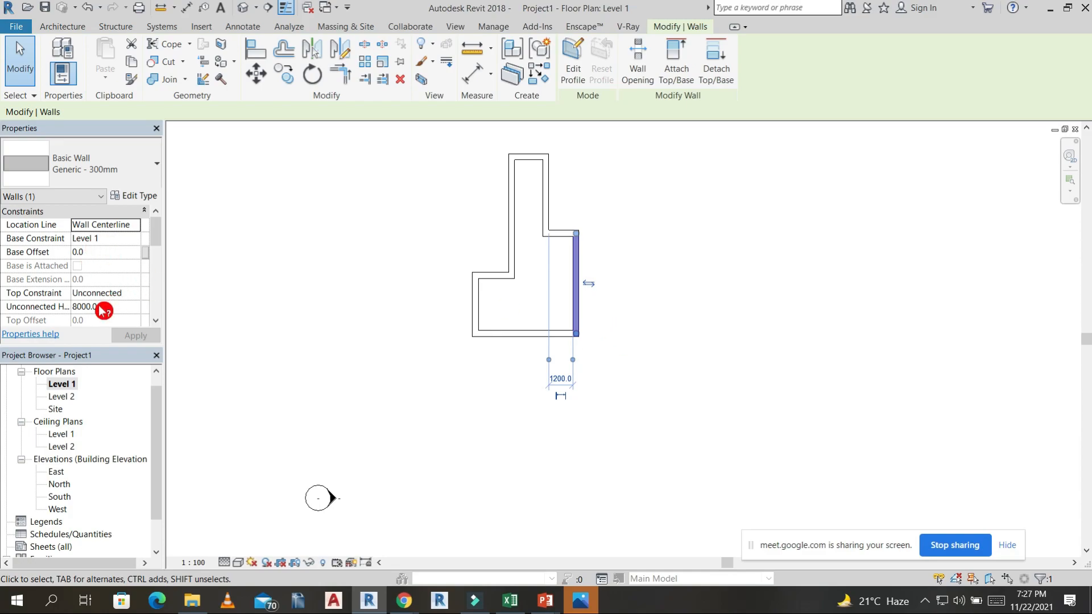
left_click(369, 253)
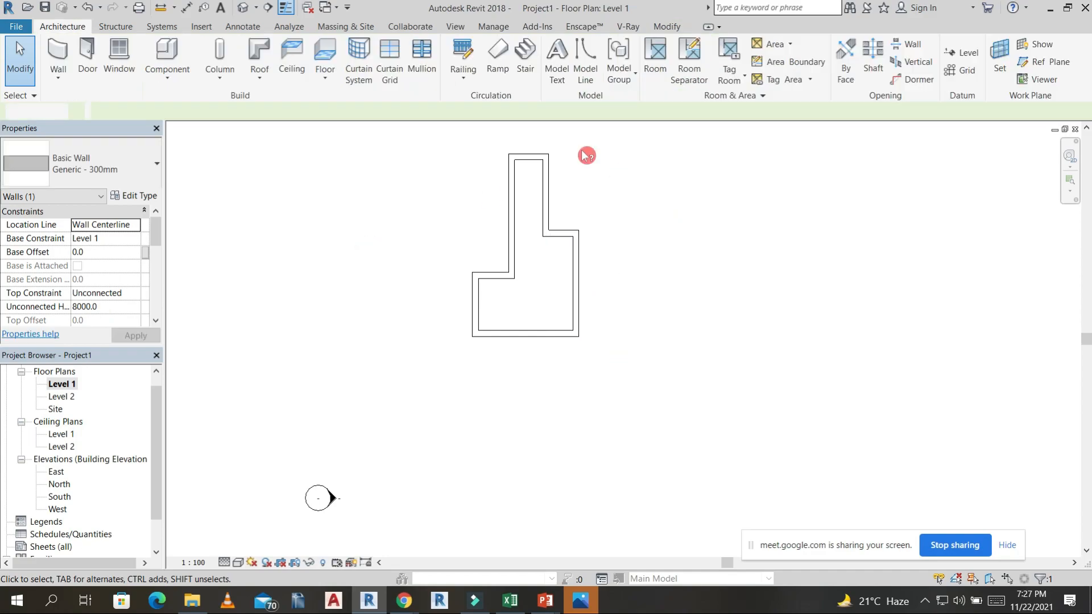
left_click(247, 8)
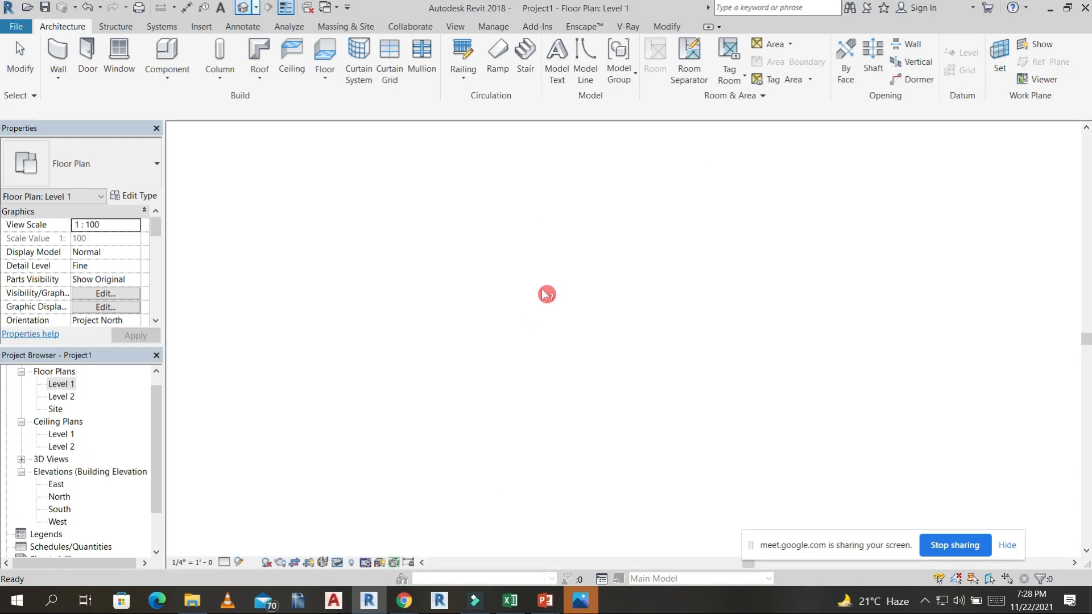
scroll(413, 377, "down", 3)
middle_click_drag(359, 387, 797, 401, "shift")
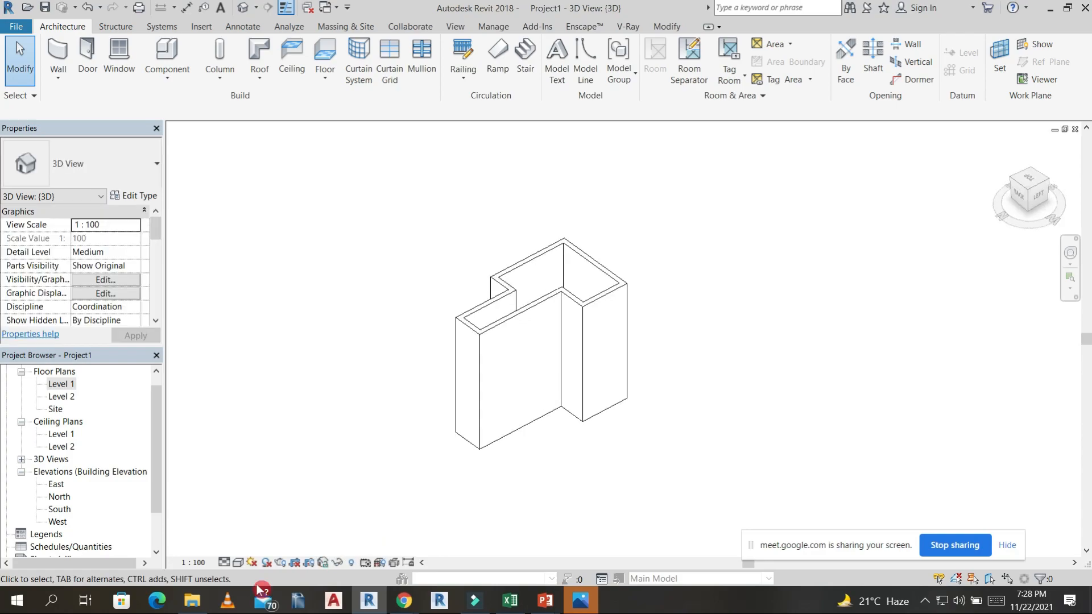
Set the 3D view's visual style to Realistic and look at the walls from another side.
left_click(239, 563)
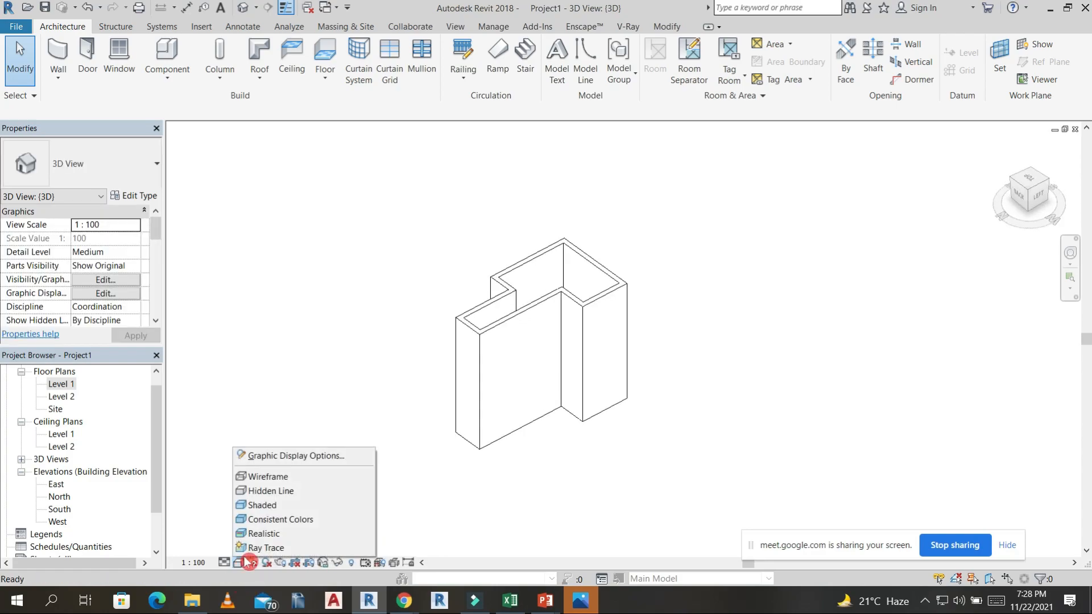
left_click(283, 534)
middle_click_drag(676, 419, 740, 410)
scroll(579, 212, "up", 3)
Move a side wall of the wider room in the 3D view and delete the short adjoining wall that gets reversed.
left_click(507, 242)
left_click_drag(496, 251, 660, 354)
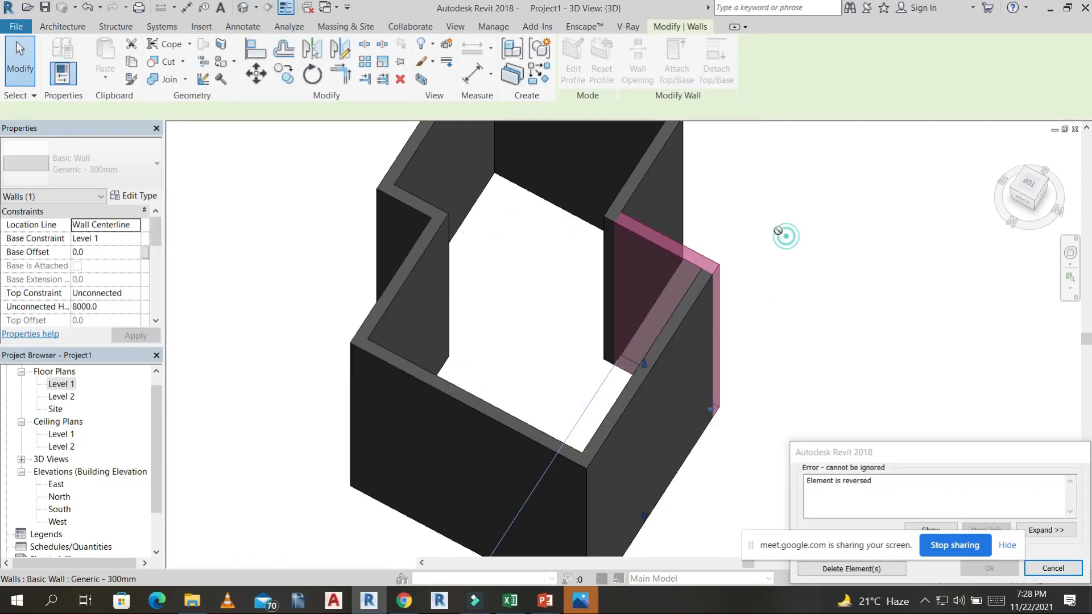
left_click(889, 572)
scroll(780, 310, "down", 2)
middle_click_drag(719, 445, 534, 402)
scroll(586, 364, "down", 1)
middle_click_drag(646, 365, 535, 420, "shift")
left_click(694, 370)
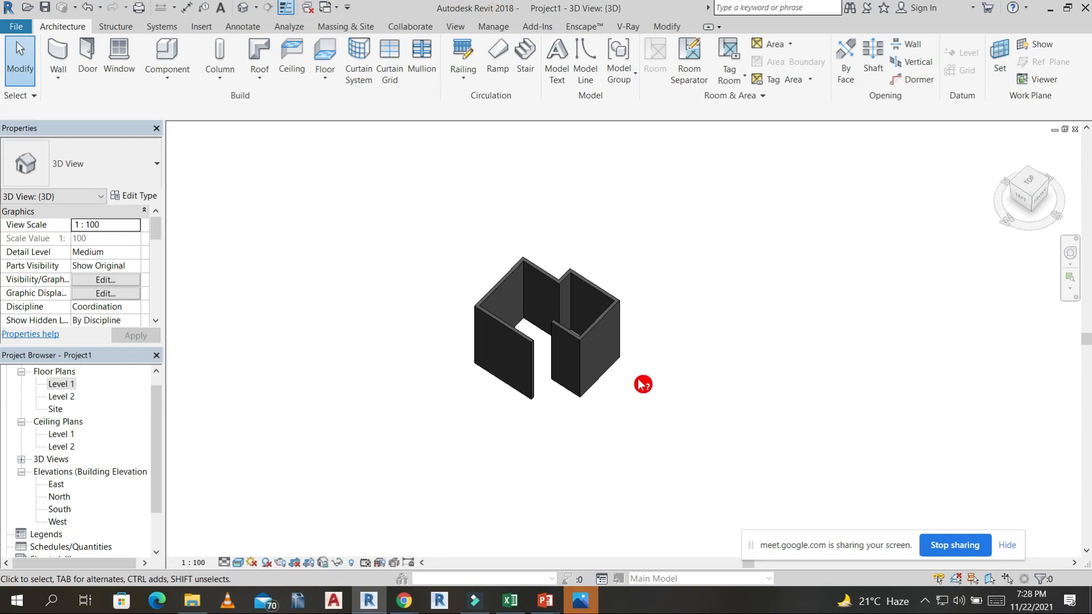
Select all the remaining walls in the 3D view and delete them.
scroll(578, 339, "down", 3)
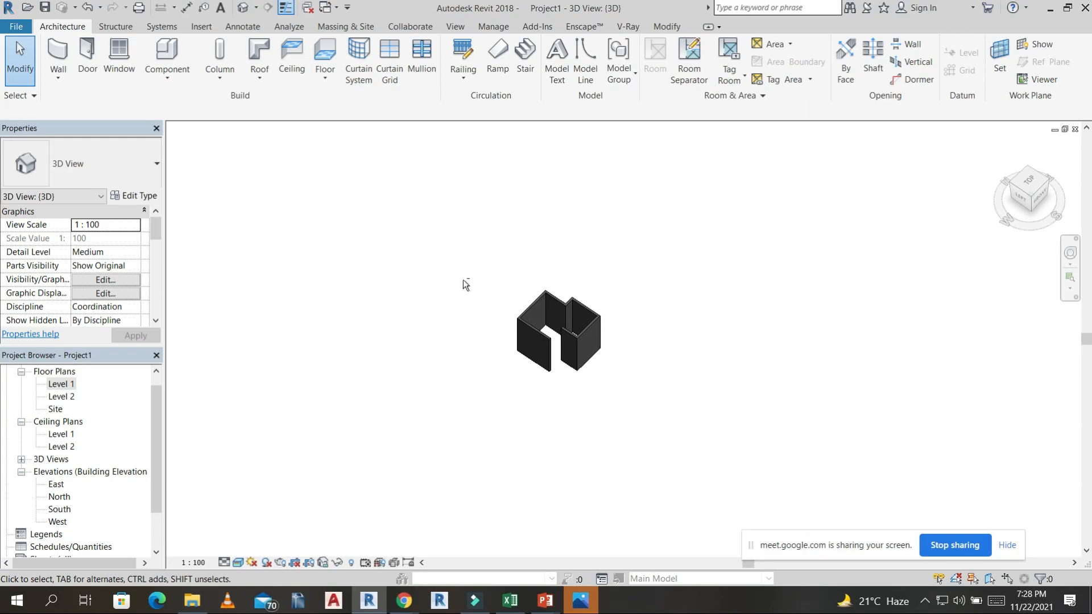
left_click_drag(501, 257, 706, 434)
key("Delete")
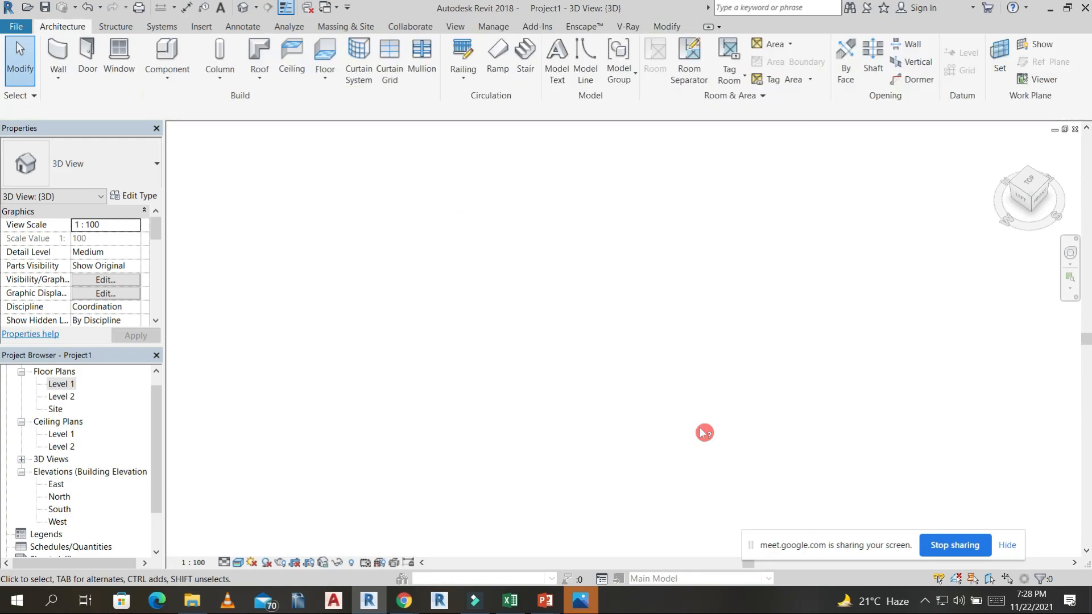
Return to the Level 1 floor plan and open the East elevation, bringing both level lines into view.
double_click(68, 385)
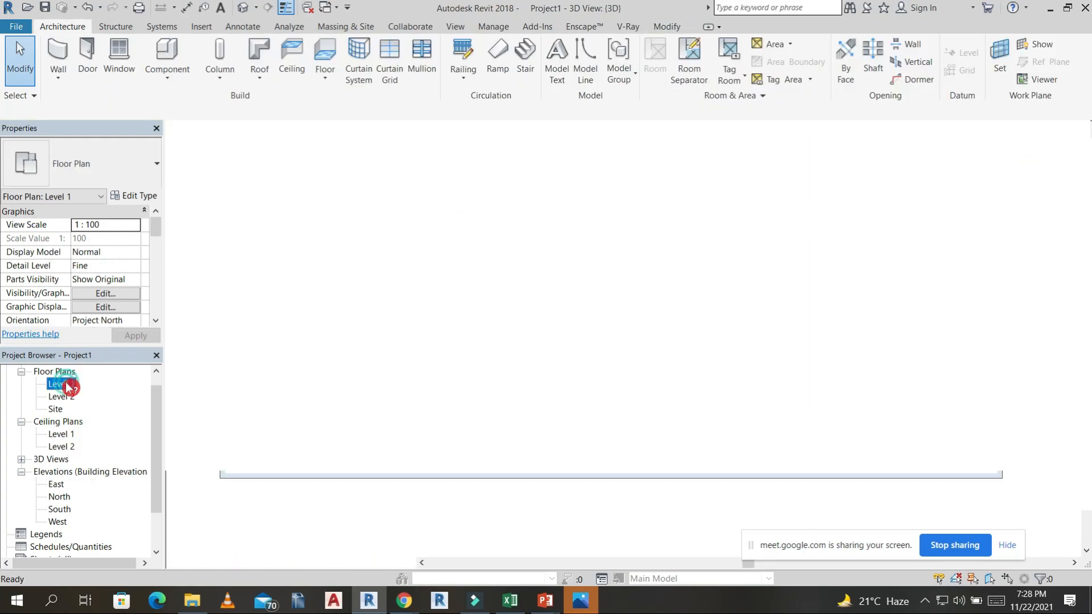
left_click(62, 487)
double_click(58, 485)
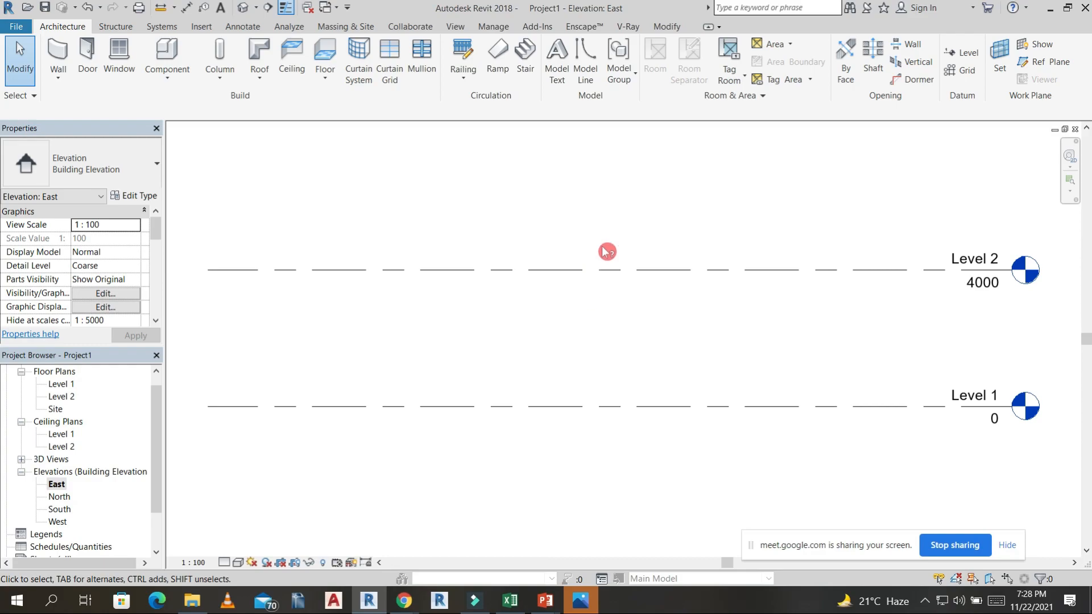
scroll(842, 375, "down", 3)
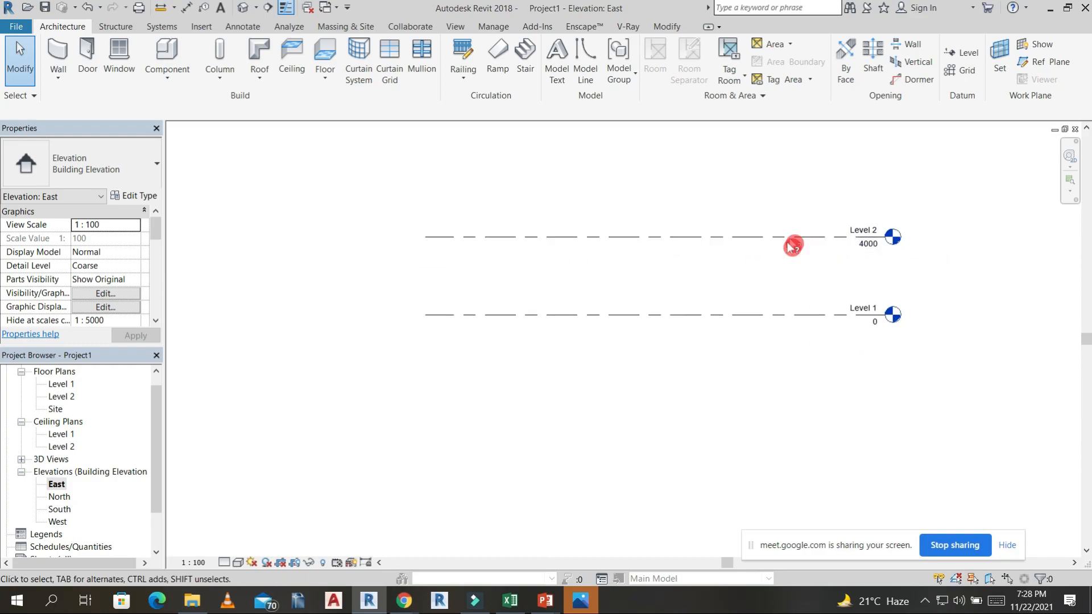
Draw a level above Level 2 at an elevation of about 7500, aligned with the ends of the existing level lines.
left_click(792, 240)
key("l")
key("l")
left_click(424, 167)
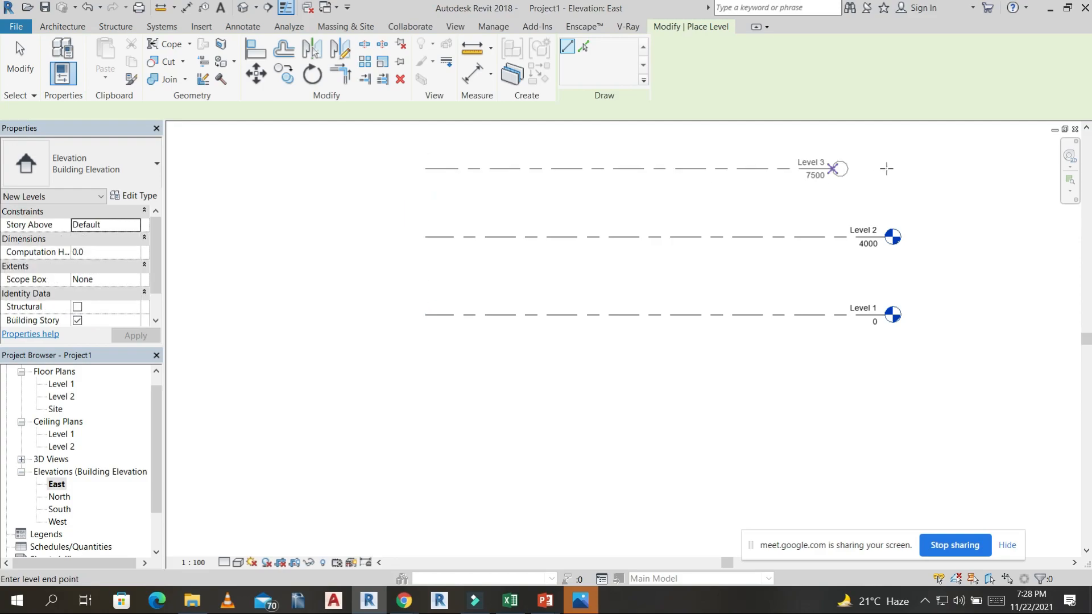
left_click(885, 169)
key("Escape")
key("Escape")
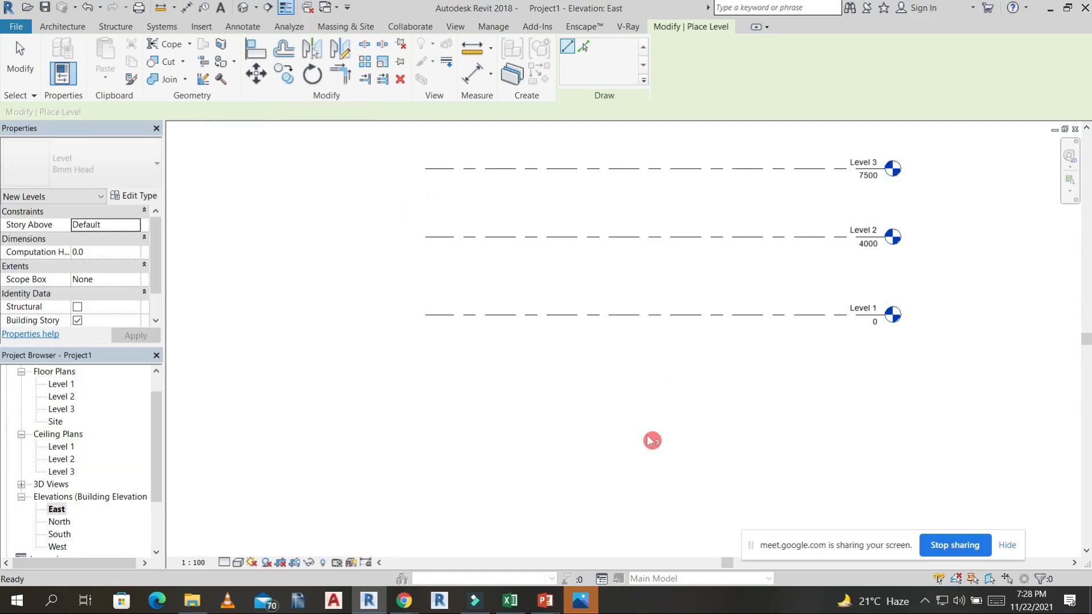
Set the elevation of Level 3 to 8000.
left_click(871, 177)
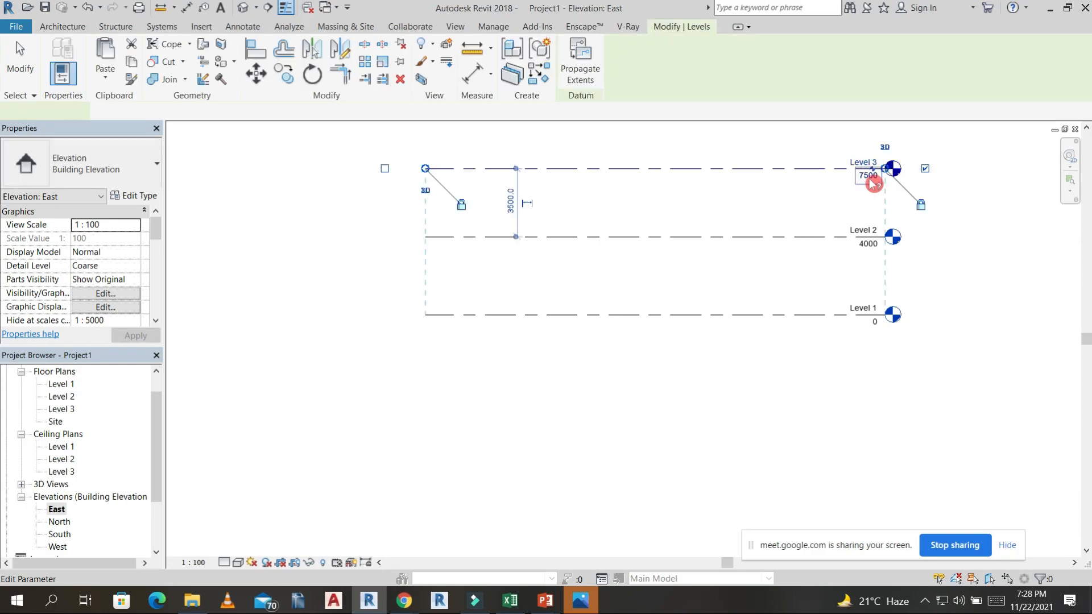
left_click(868, 188)
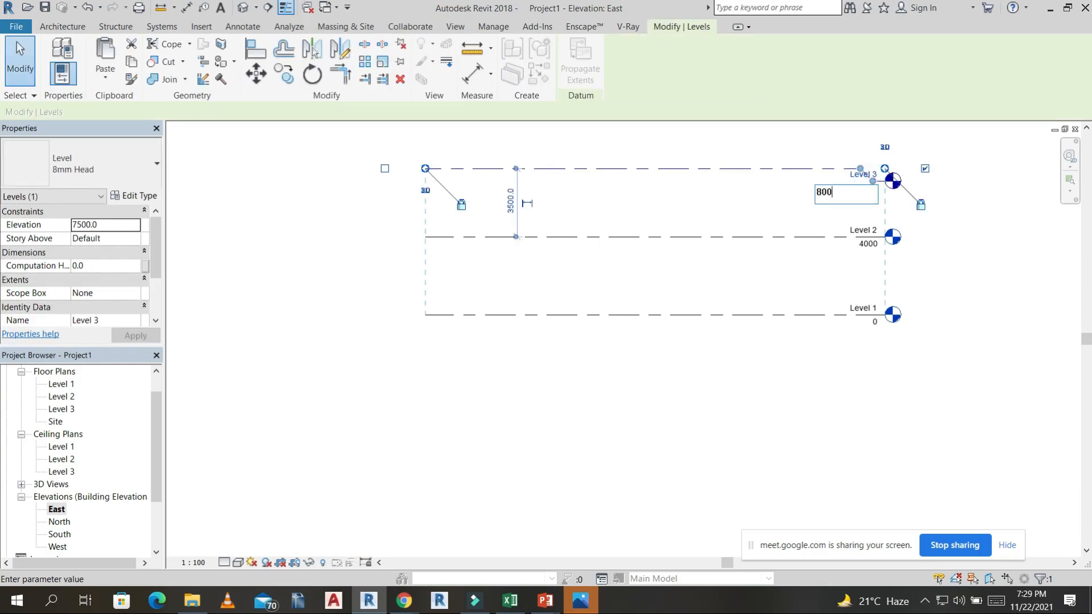
key("Return")
Draw two more levels above Level 3 at elevations of about 12700 and 16600, aligned with the existing level lines.
middle_click_drag(812, 224, 667, 426)
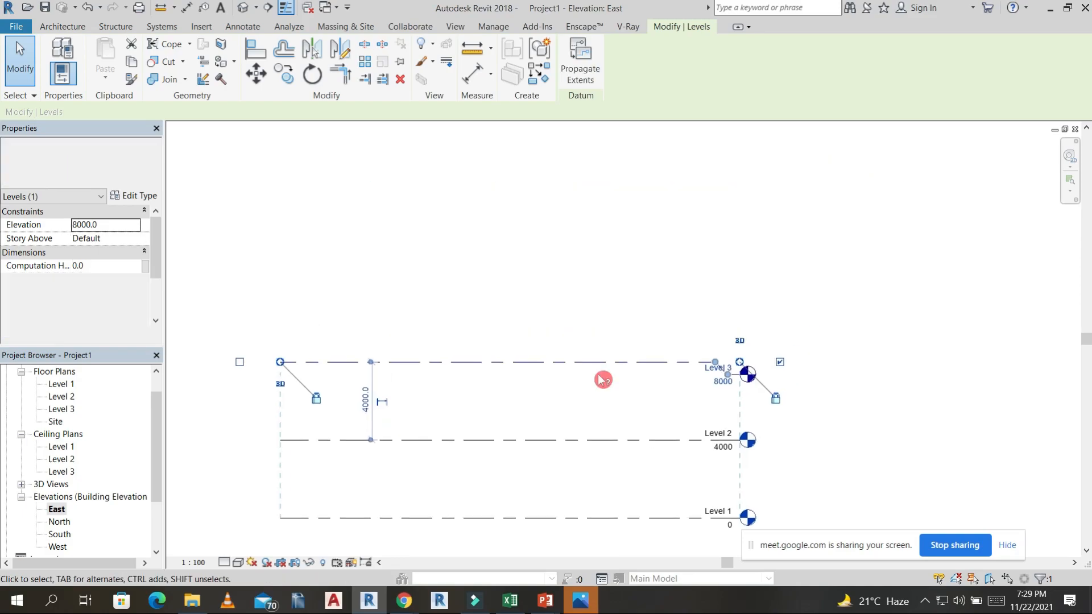
scroll(602, 380, "down", 1)
key("l")
key("l")
left_click(316, 282)
left_click(697, 281)
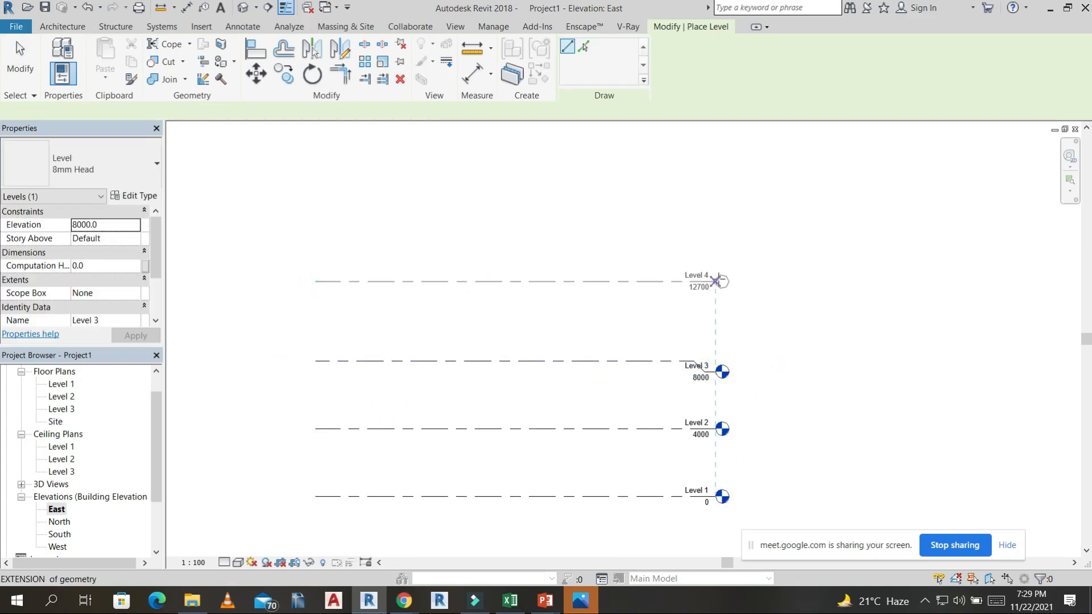
left_click(316, 218)
left_click(716, 216)
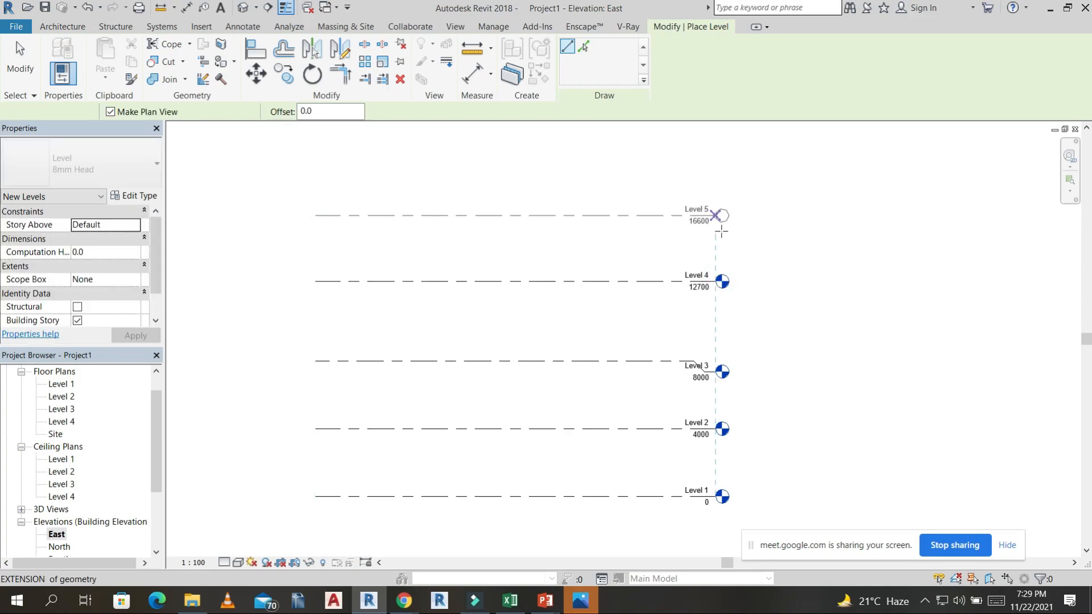
key("Escape")
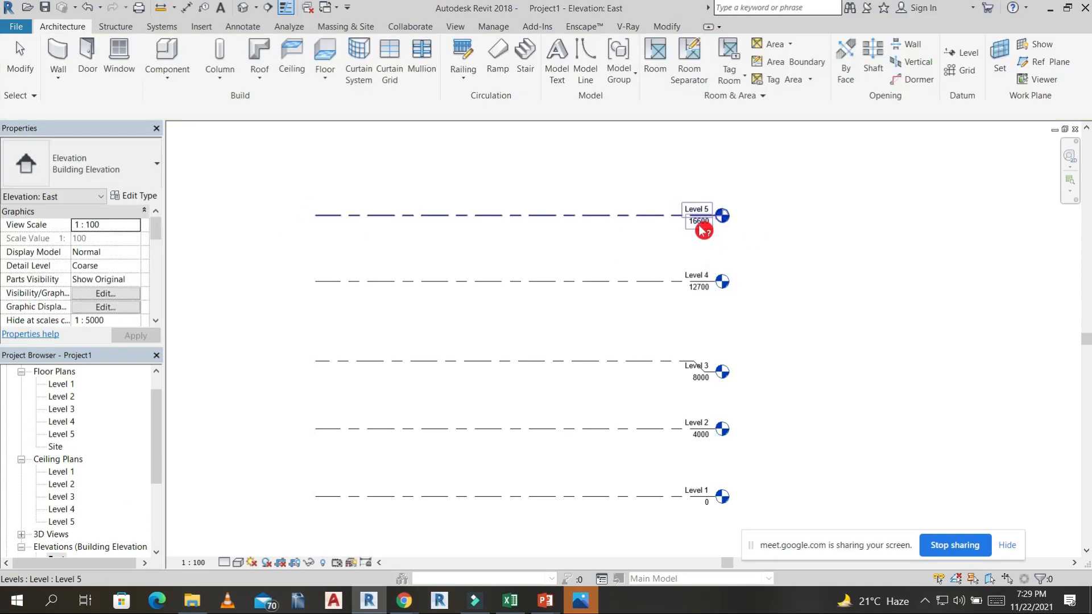
Add elbows to the heads of Level 5 and Level 4, and set the elevation of Level 4 to 1200.
left_click(714, 241)
left_click(705, 294)
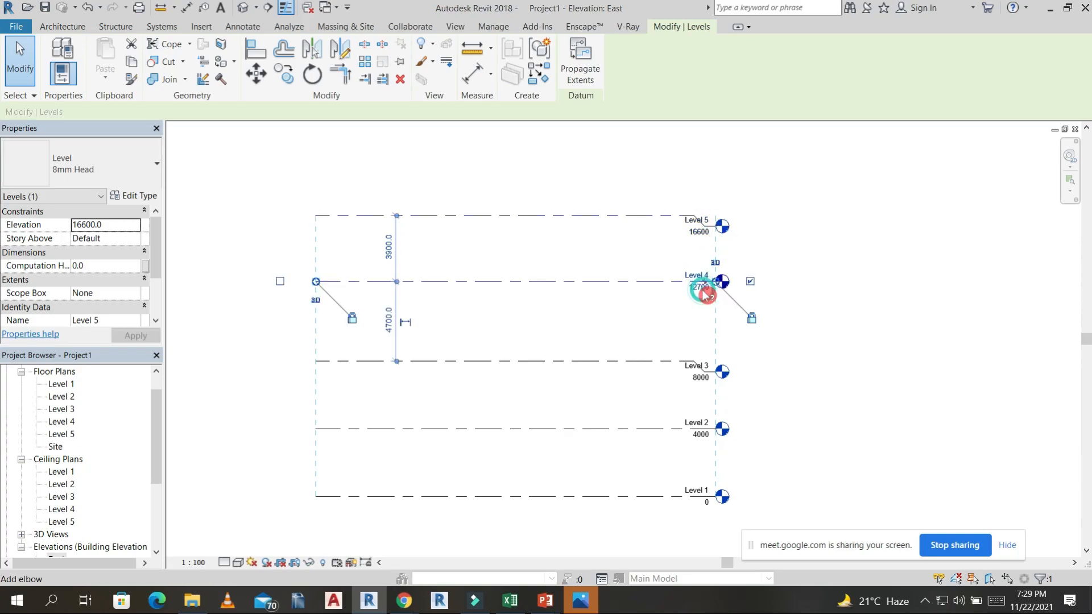
left_click(705, 294)
left_click(699, 307)
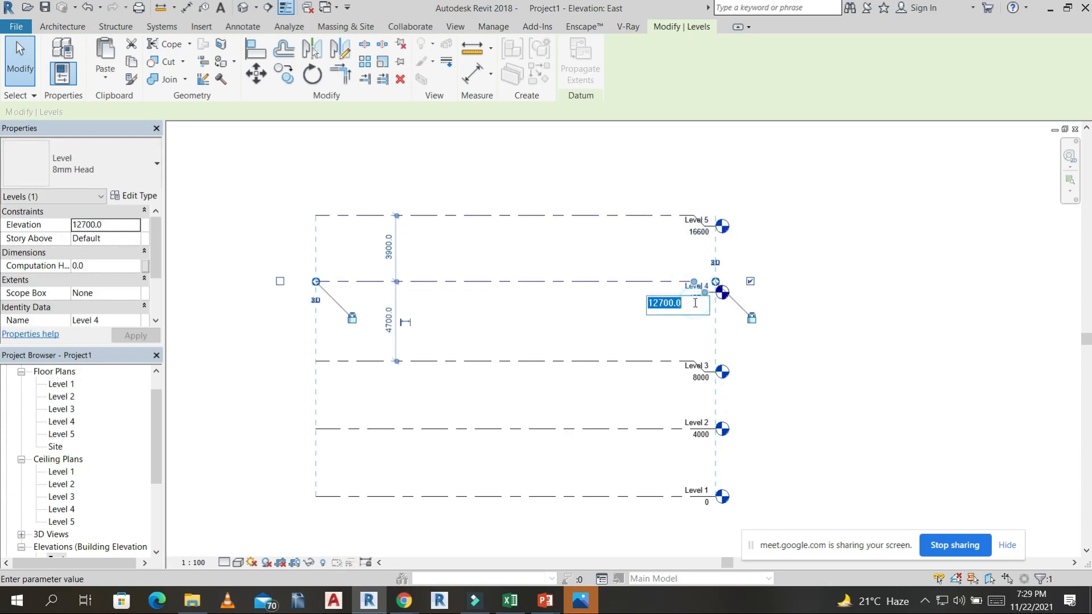
key("Return")
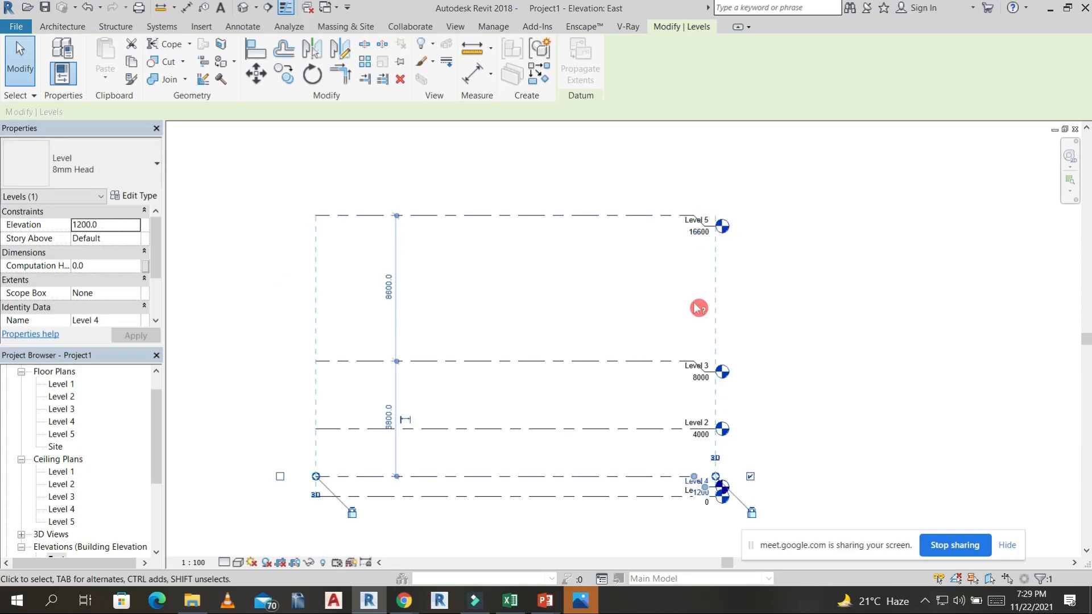
Set the elevation of Level 4 to 12000.
left_click_drag(700, 529, 699, 498)
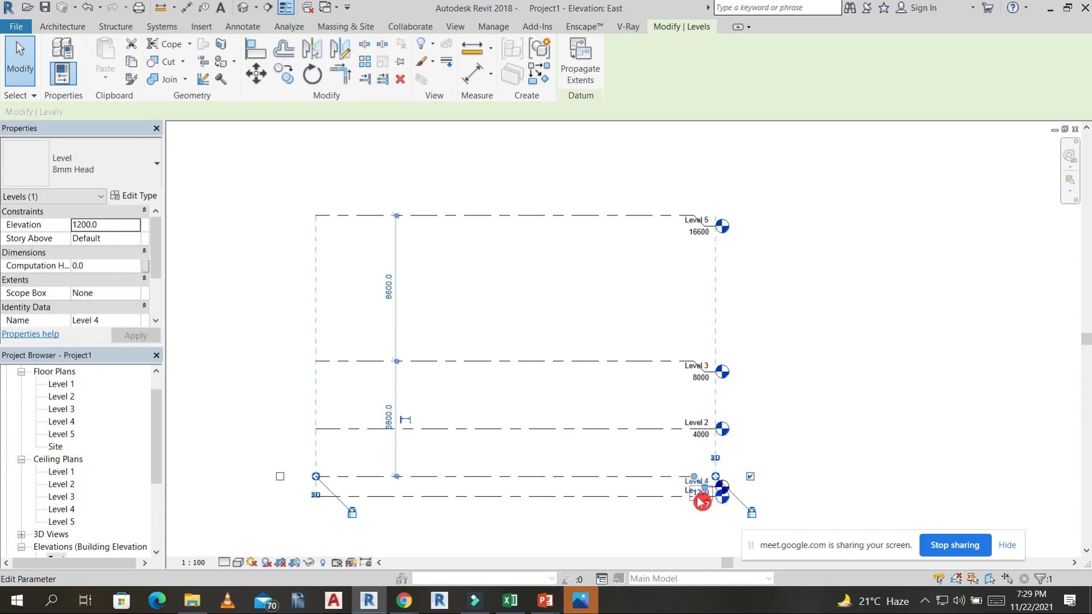
left_click(701, 501)
scroll(701, 500, "up", 1)
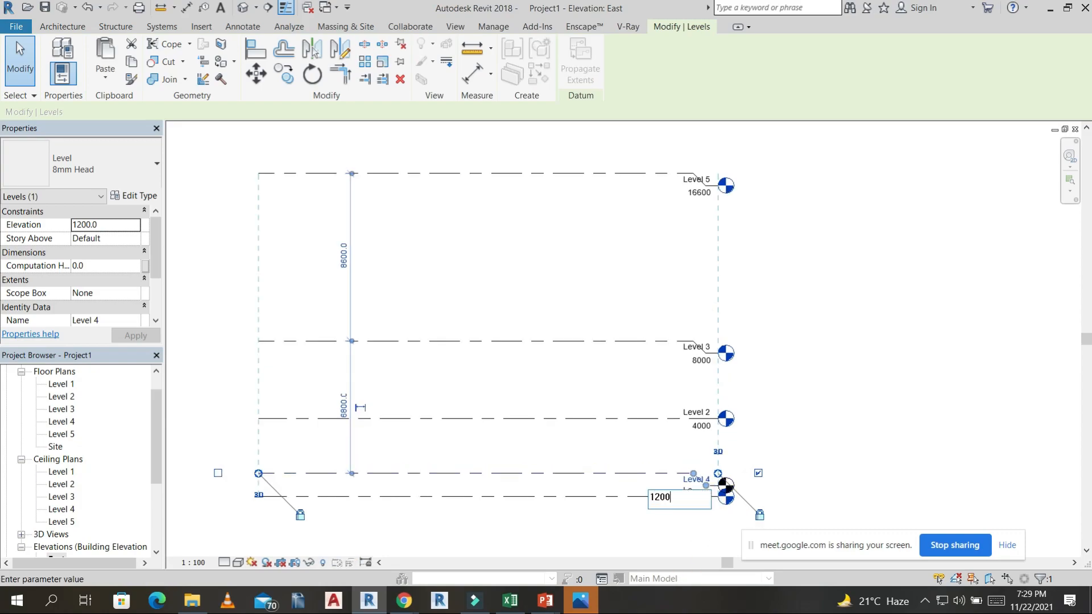
type("12000")
key("Return")
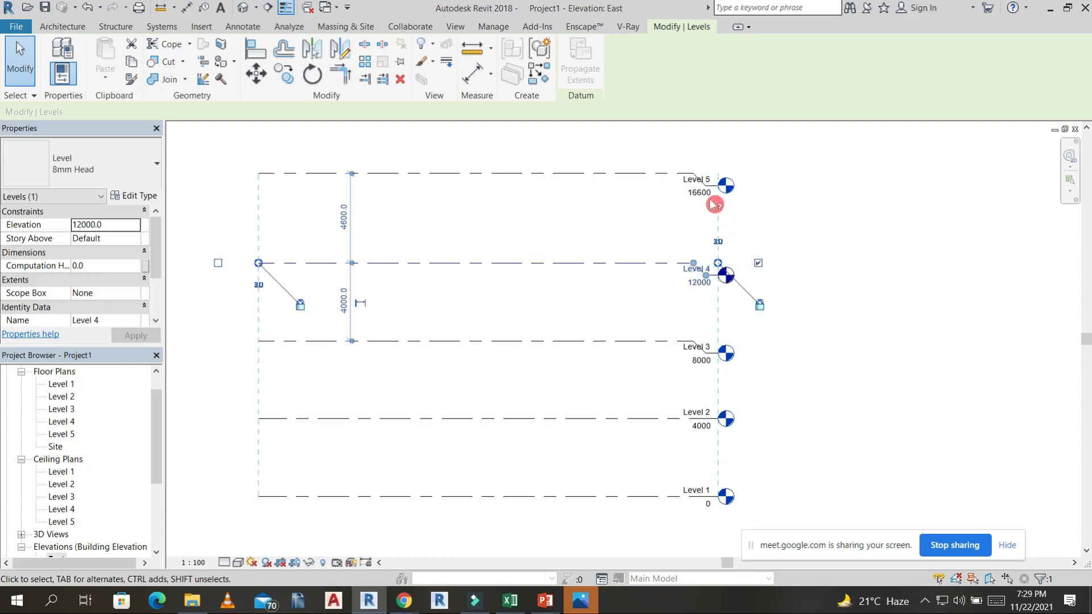
Set the elevation of Level 5 to 16000 and clear the selection.
left_click(704, 199)
left_click(701, 195)
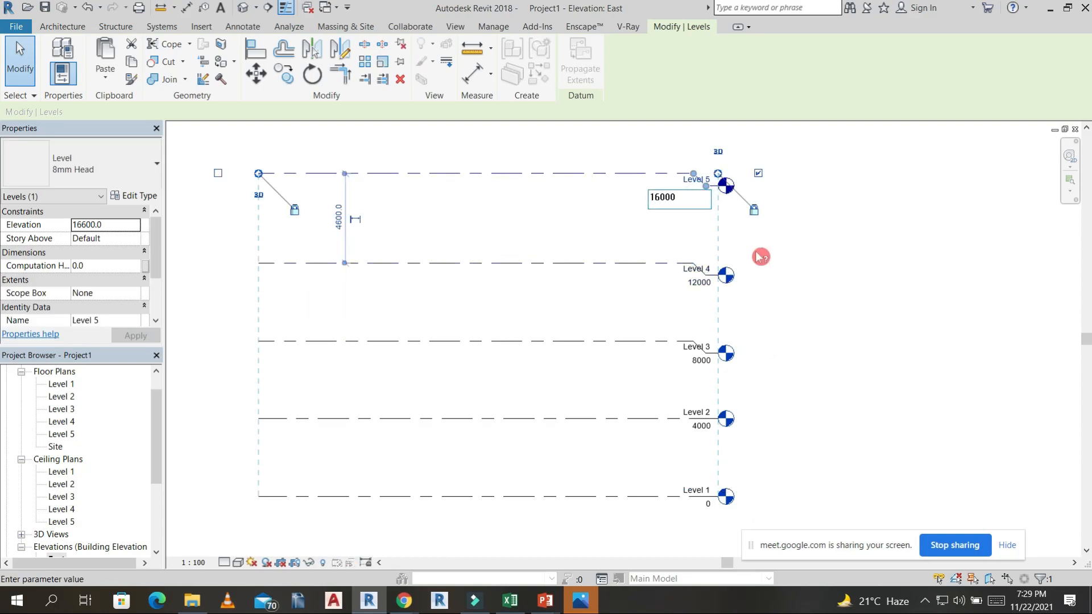
key("Return")
scroll(783, 239, "down", 4)
middle_click_drag(781, 311, 776, 313)
left_click(736, 350)
scroll(68, 392, "up", 1)
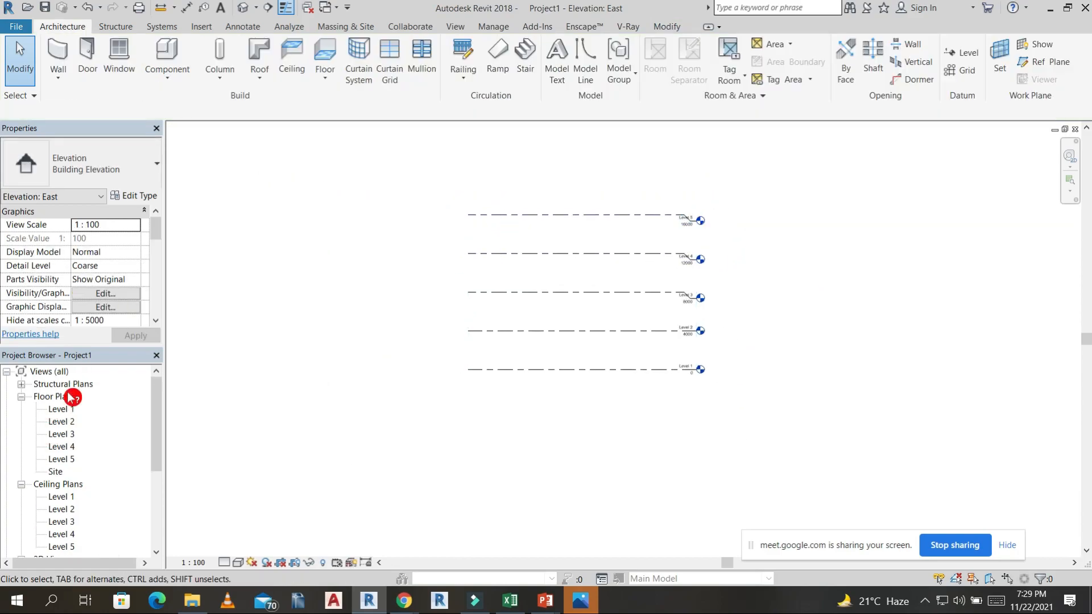
In the Level 1 floor plan, start a wall and set the structure layer thickness of the Generic - 300mm type to 230.
double_click(62, 410)
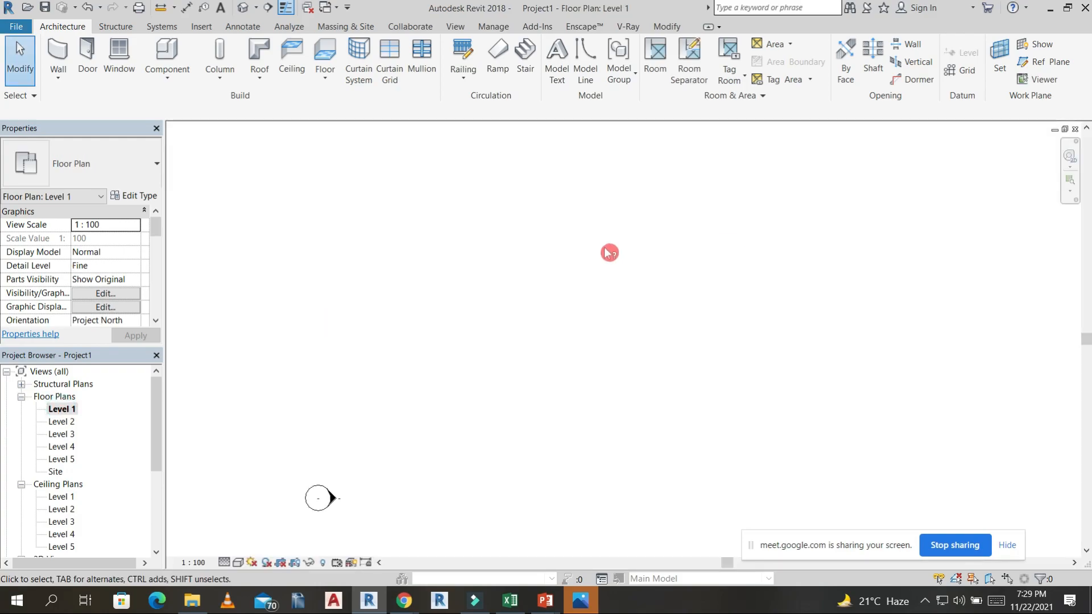
middle_click_drag(609, 253, 563, 321)
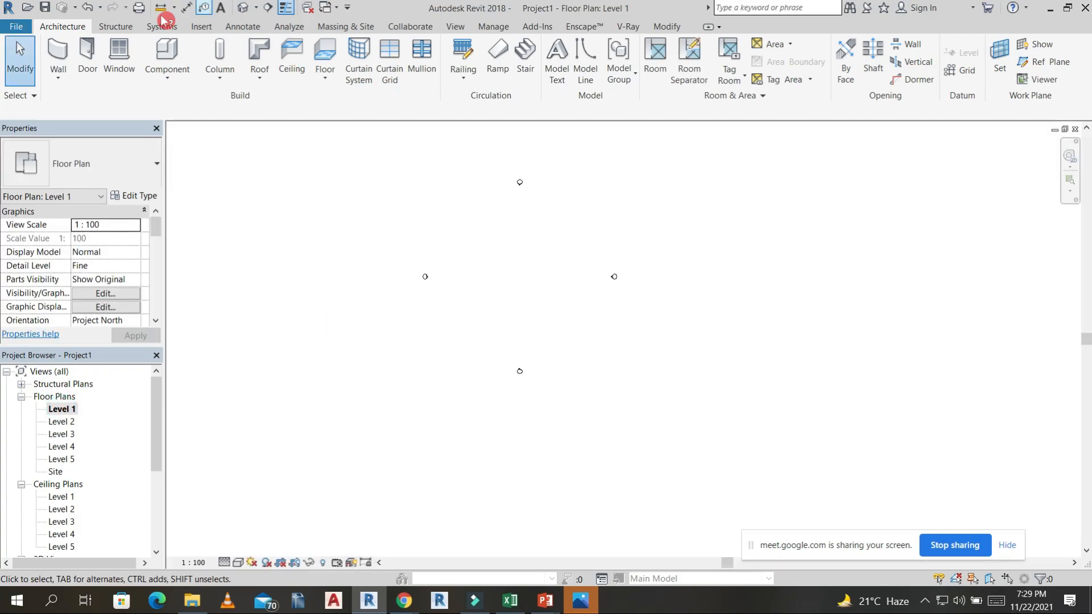
left_click(67, 55)
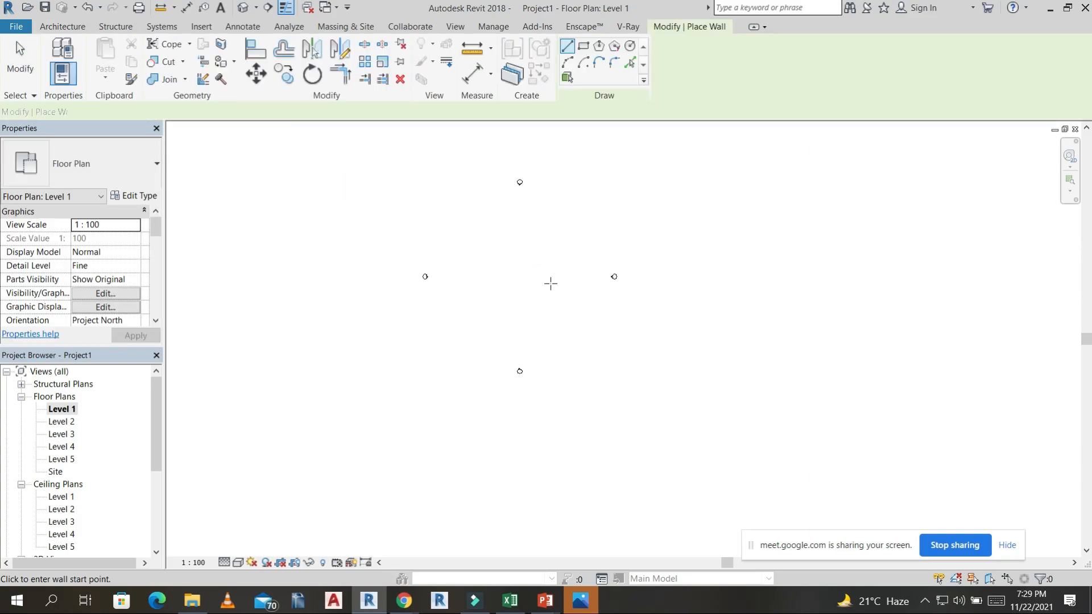
left_click(147, 197)
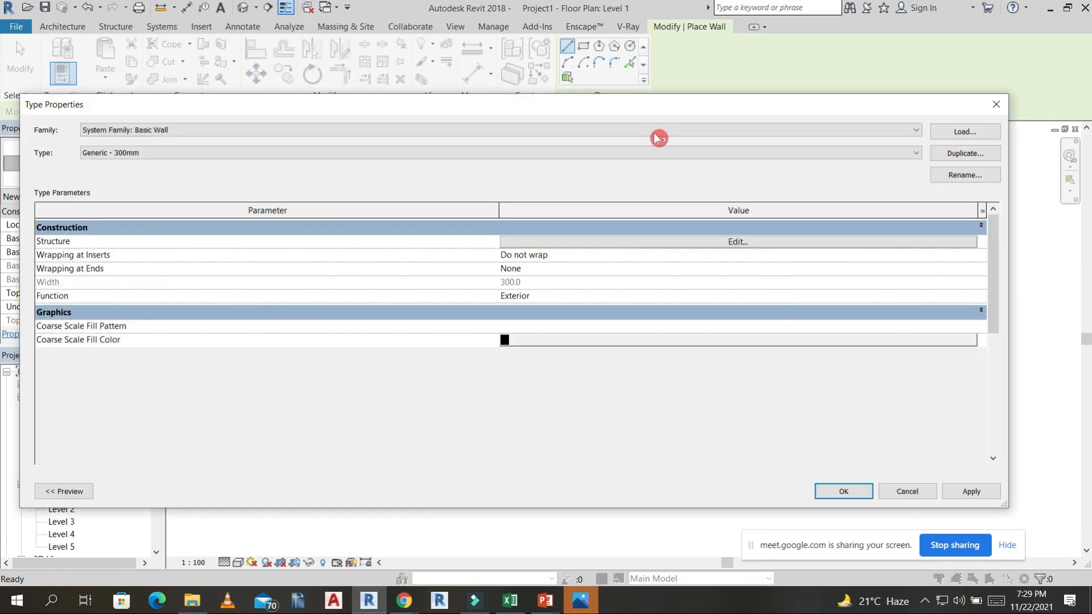
left_click(743, 244)
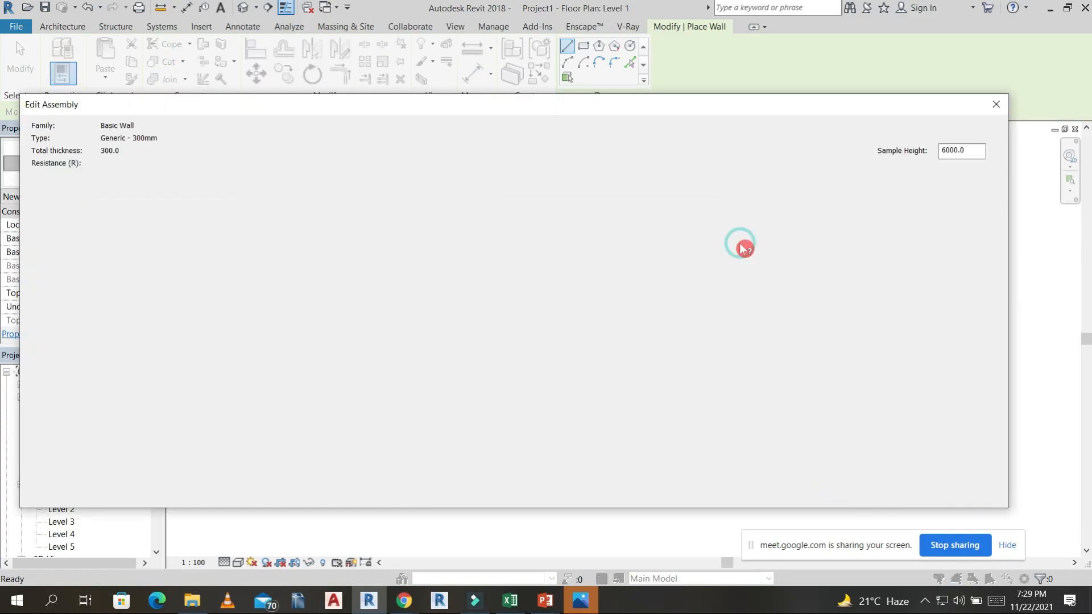
left_click(555, 241)
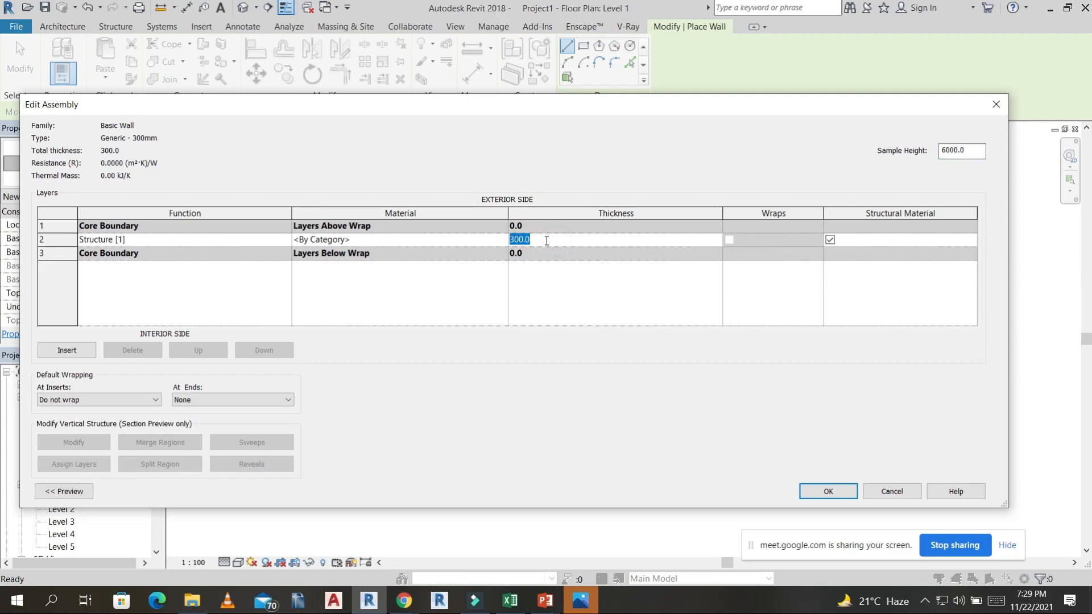
Assign the Brick, Common material to the wall type's structure layer and accept the assembly and type changes.
left_click(500, 242)
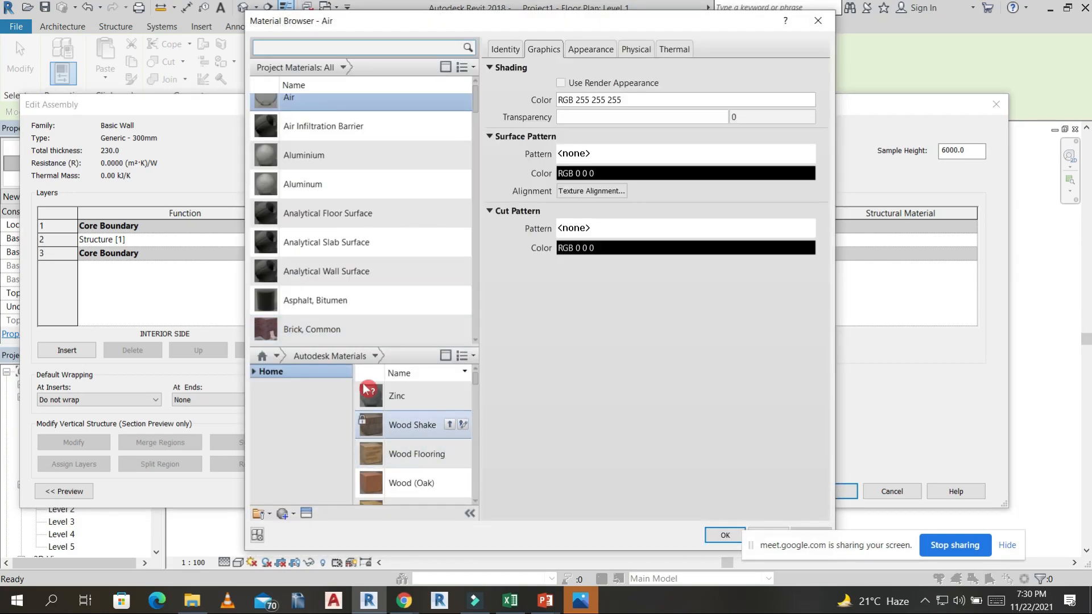
left_click(322, 330)
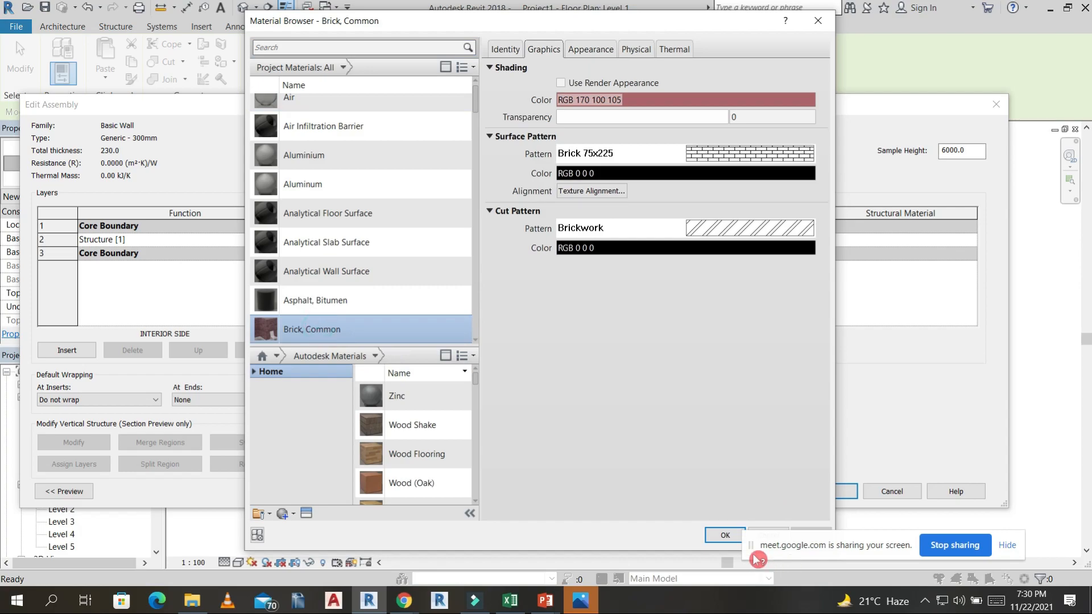
left_click(725, 535)
left_click(829, 491)
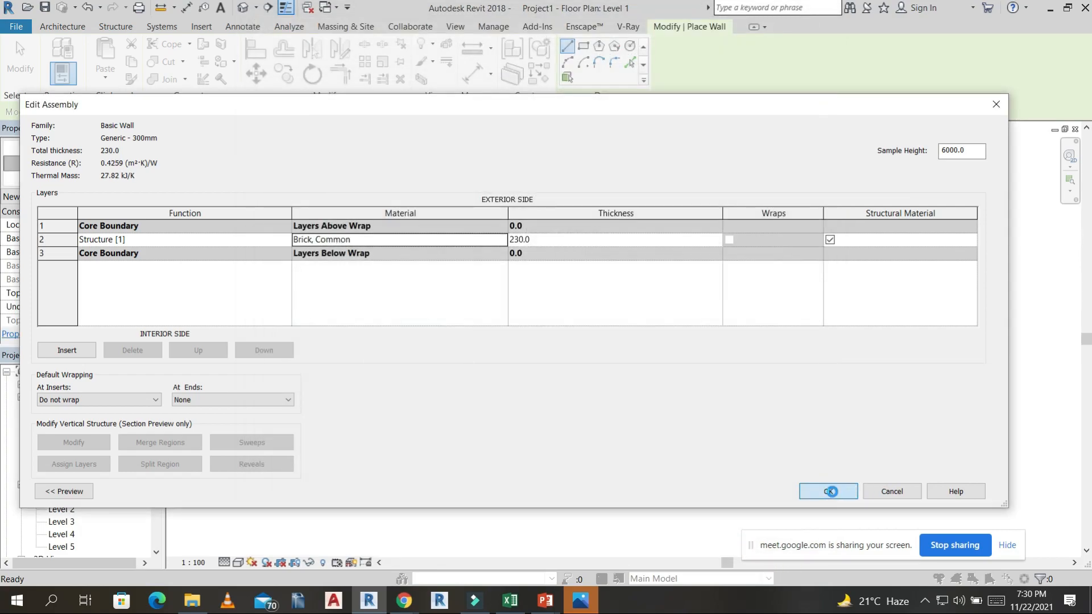
left_click(866, 492)
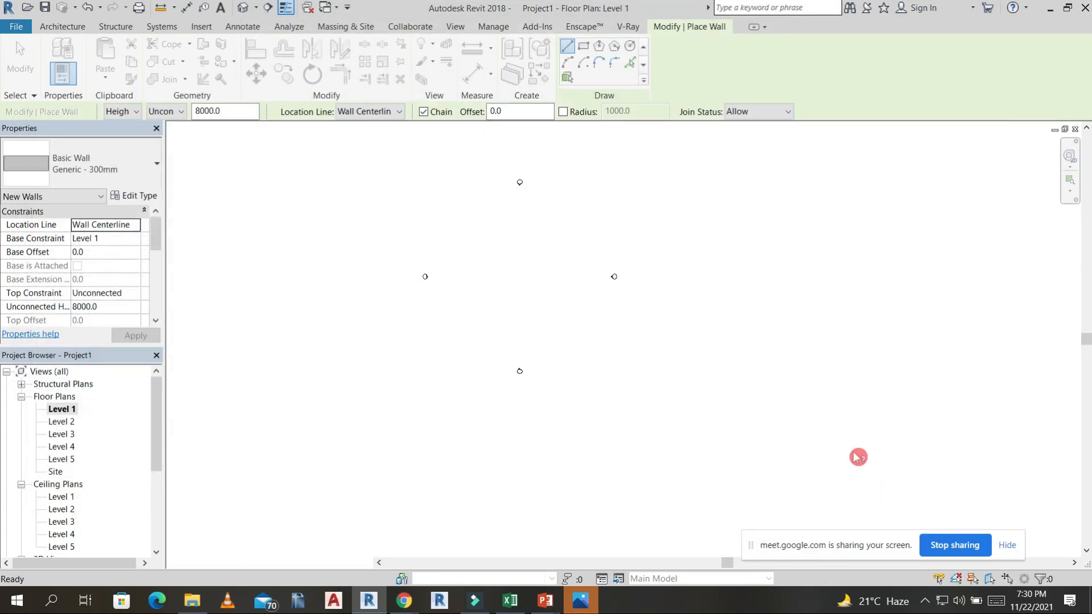
Draw a rectangle of walls between the elevation markers, about 15770 by 15770 mm between inner faces.
left_click(603, 96)
left_click(584, 48)
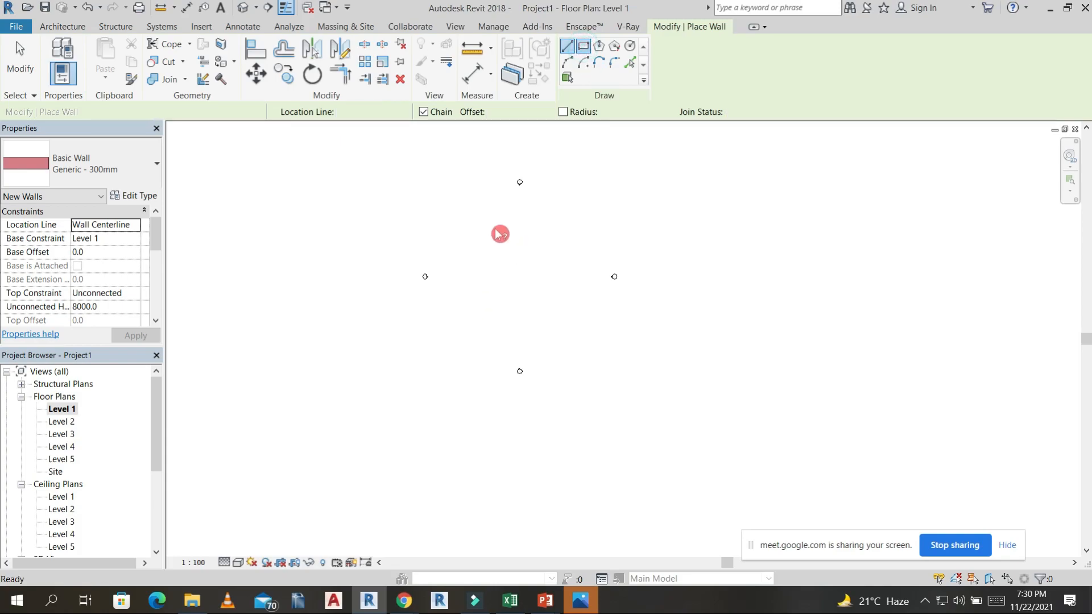
left_click(487, 225)
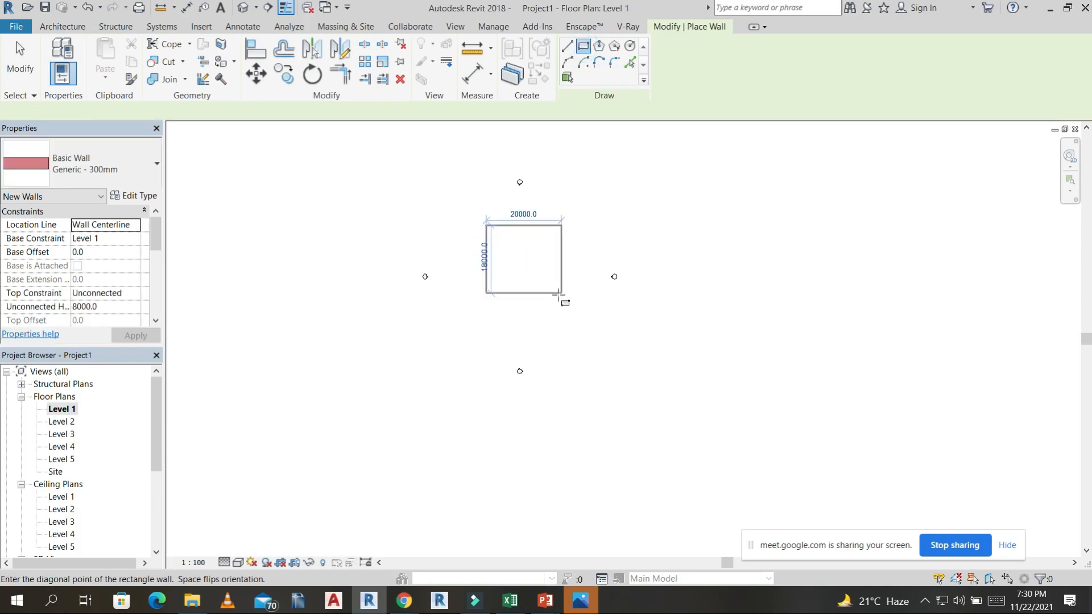
left_click(545, 285)
scroll(533, 263, "up", 3)
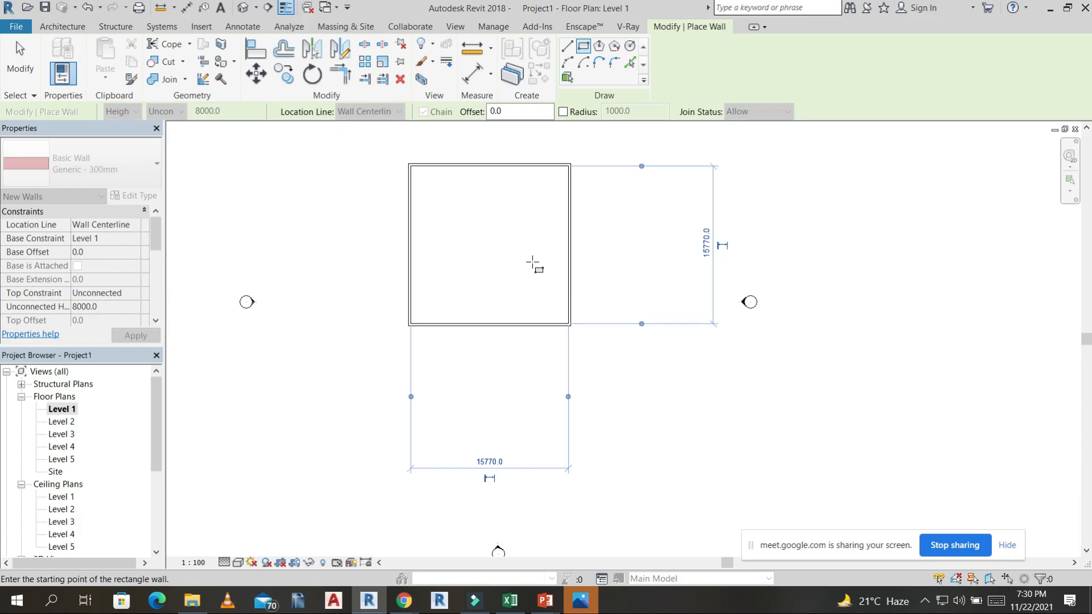
middle_click_drag(536, 227, 536, 305)
Open the default 3D view and examine the brick texture on the rectangular walls from close up and from different angles.
left_click(245, 9)
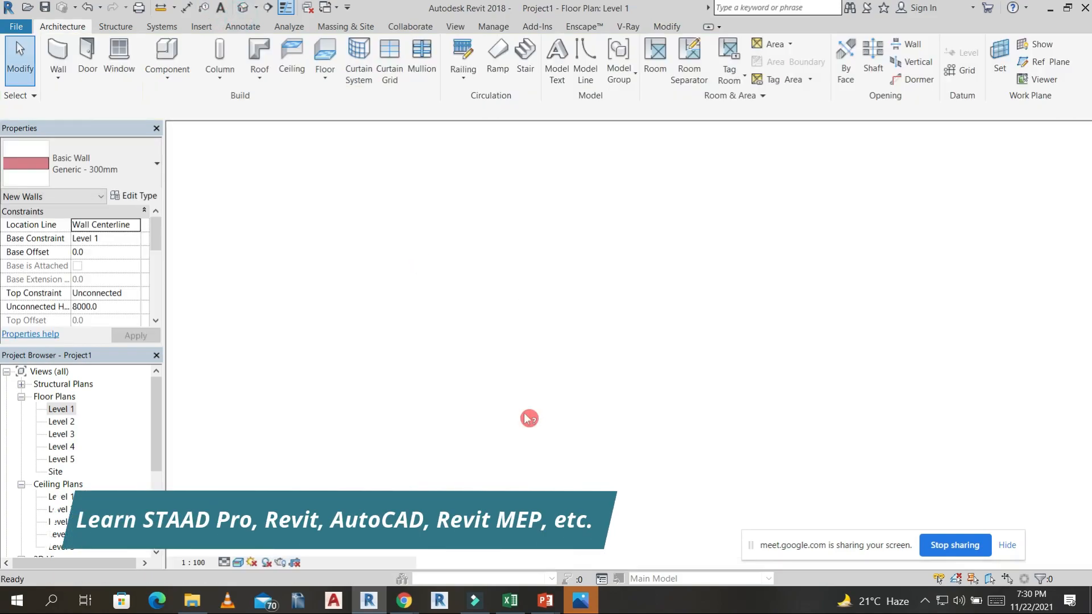
middle_click_drag(540, 409, 540, 409)
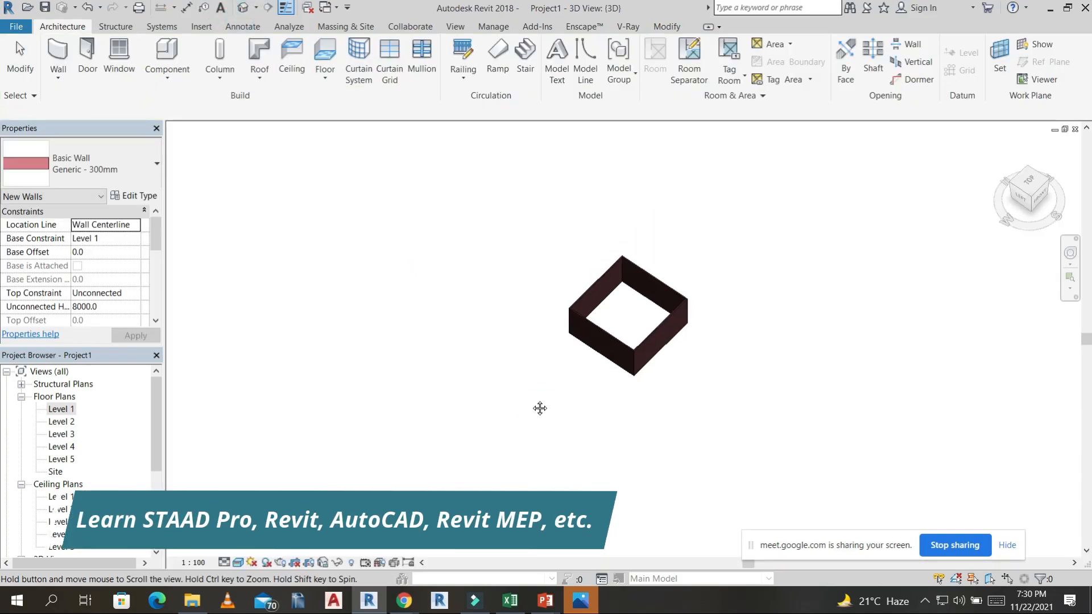
key("Escape")
scroll(500, 309, "up", 8)
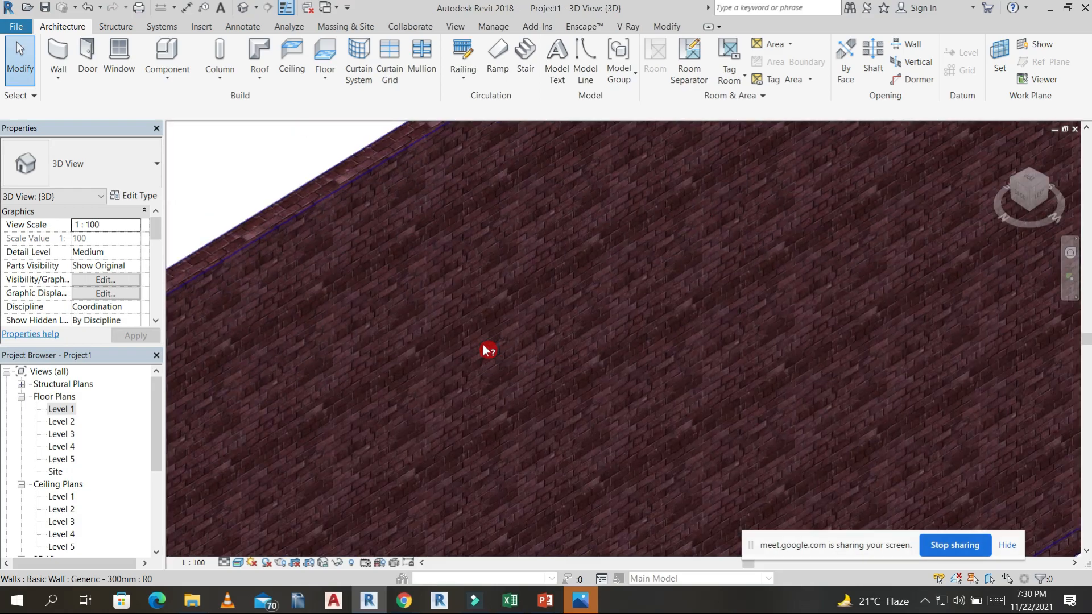
scroll(484, 346, "up", 4)
scroll(485, 347, "down", 5)
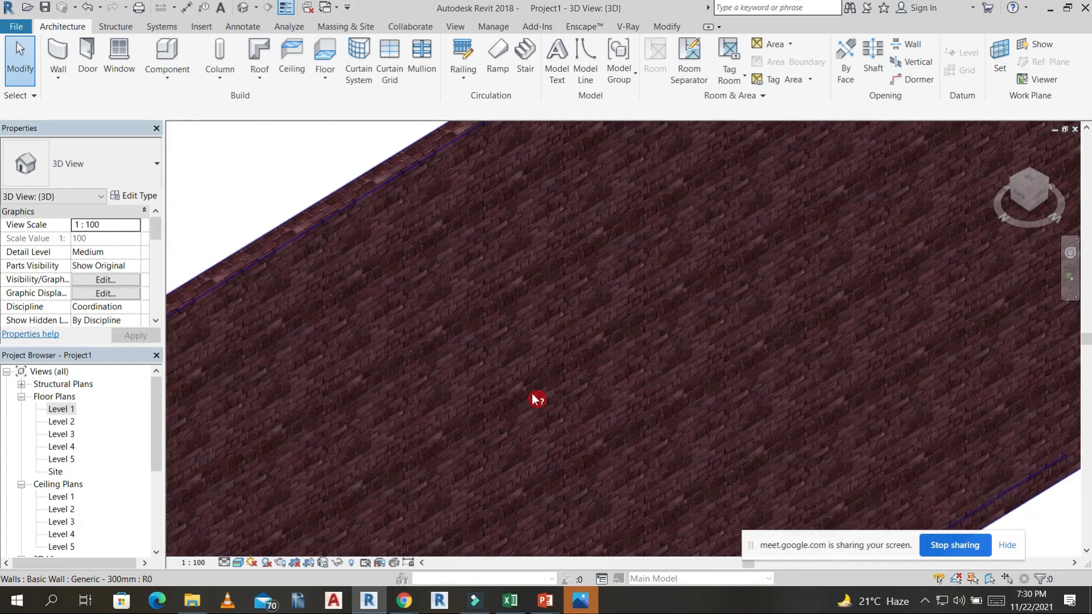
scroll(542, 398, "down", 6)
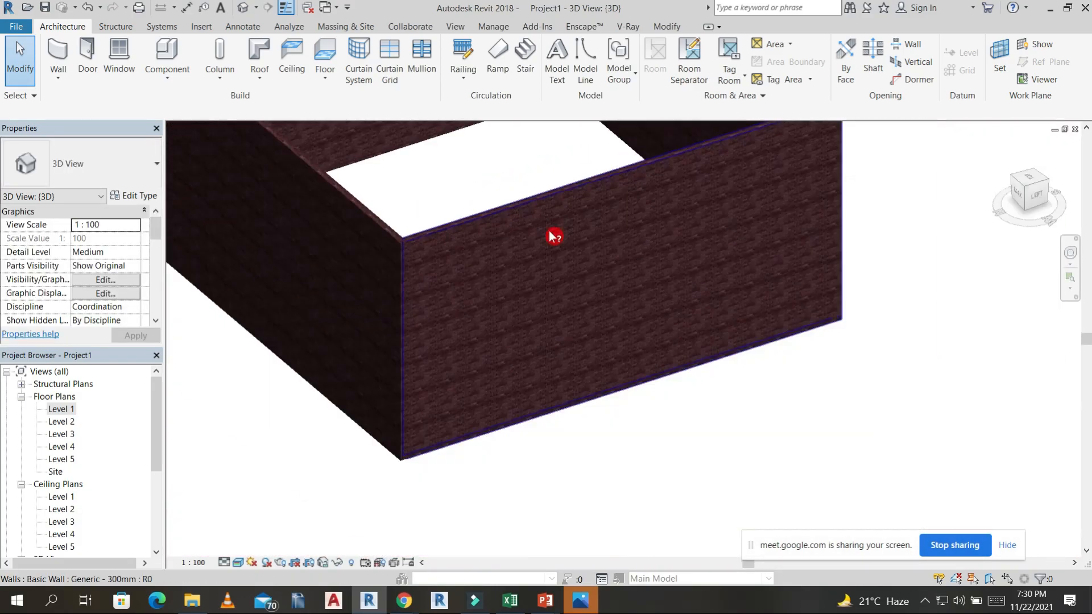
scroll(543, 301, "down", 3)
scroll(534, 365, "up", 2)
double_click(673, 17)
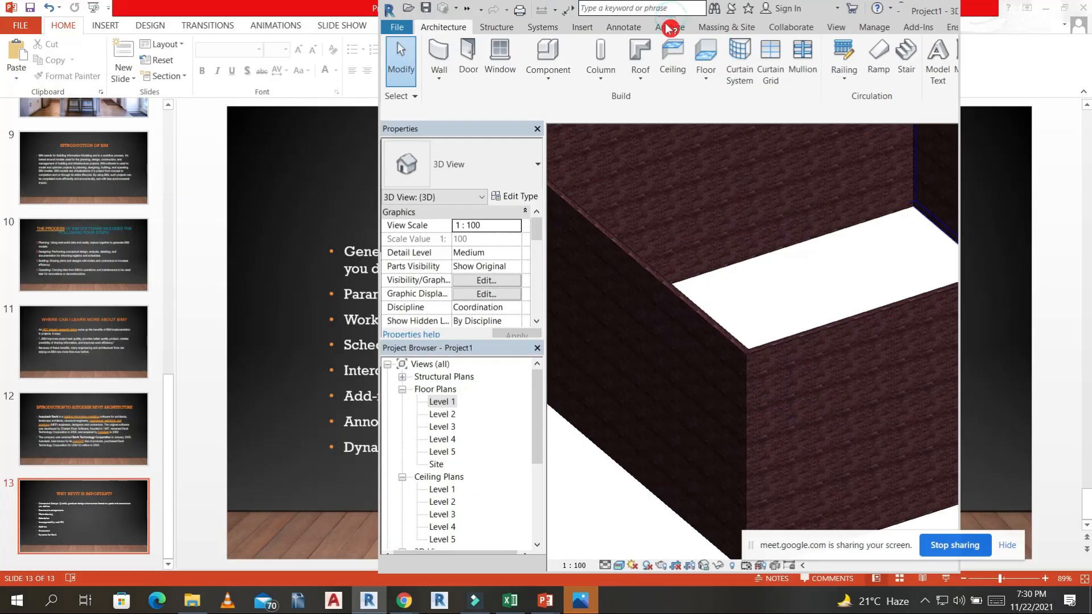
left_click(933, 10)
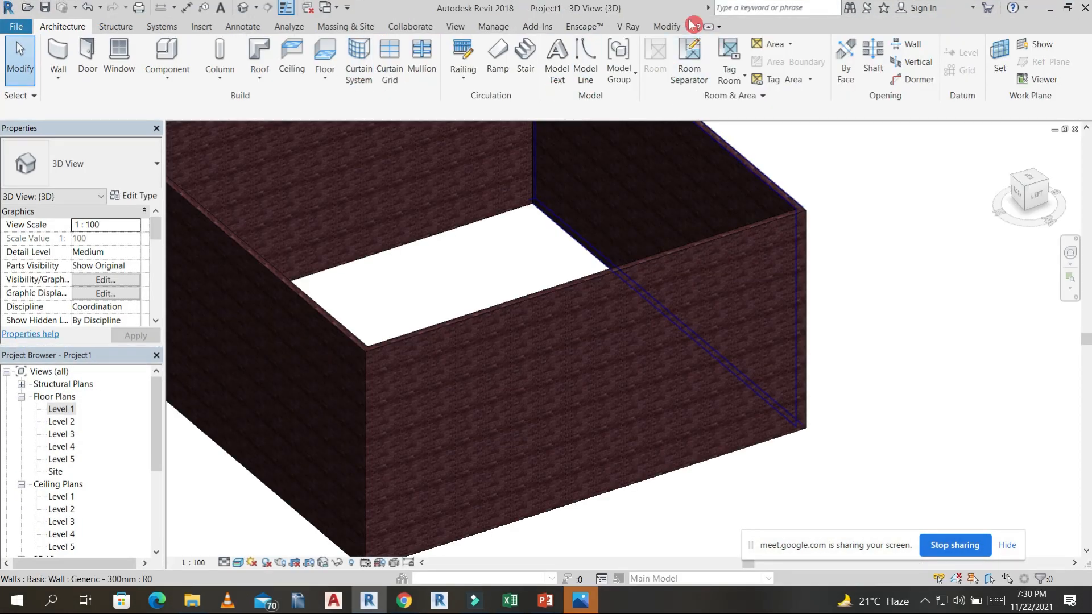
Paint the outer face of the wall on the view cube's Left side with the Carpet material.
left_click(675, 27)
left_click(226, 77)
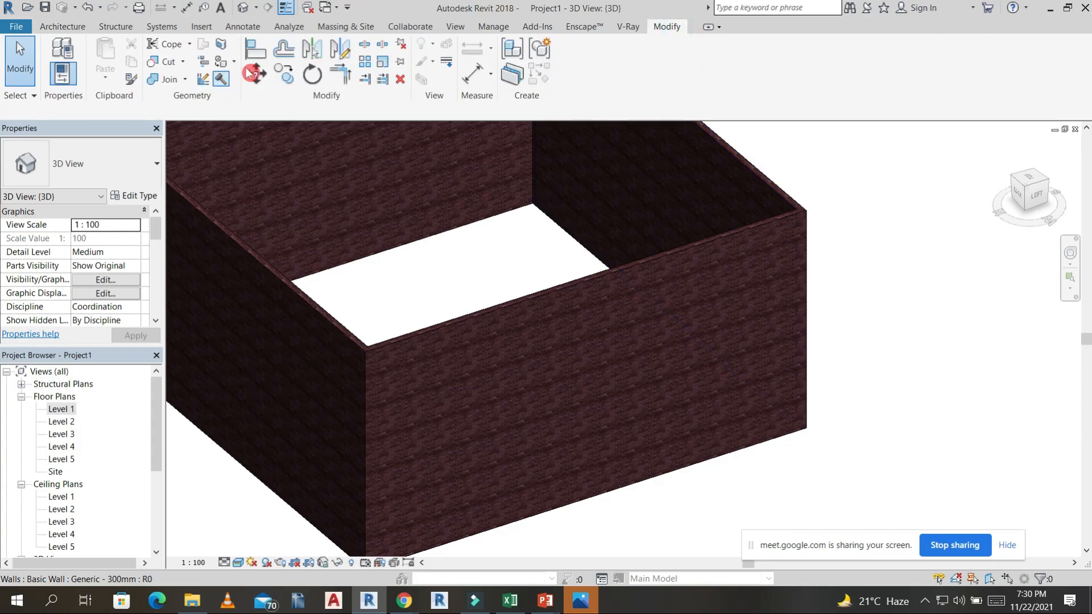
left_click(235, 63)
left_click(250, 90)
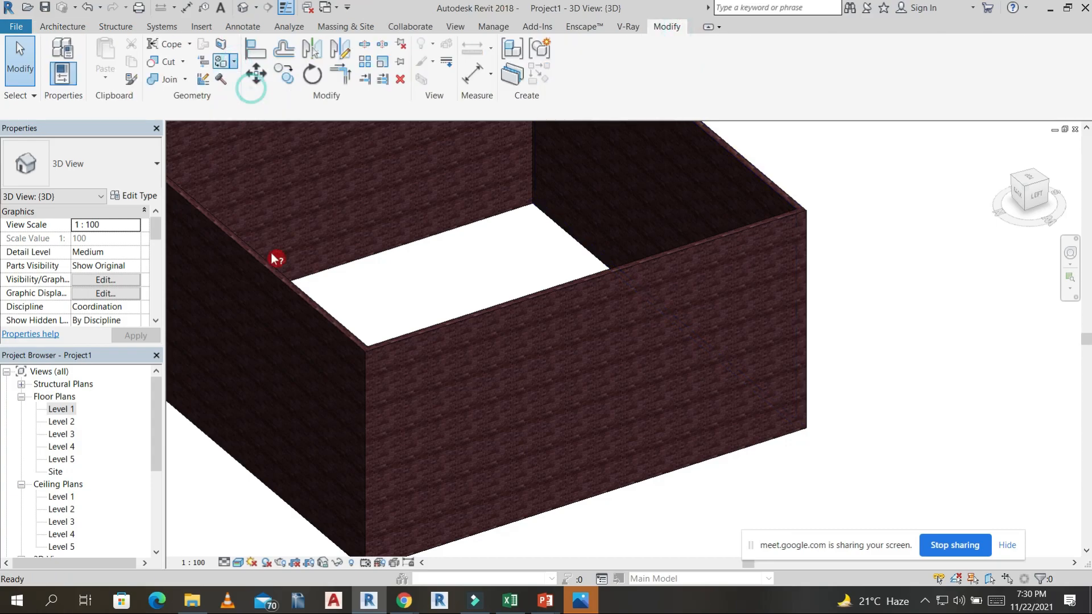
left_click(42, 359)
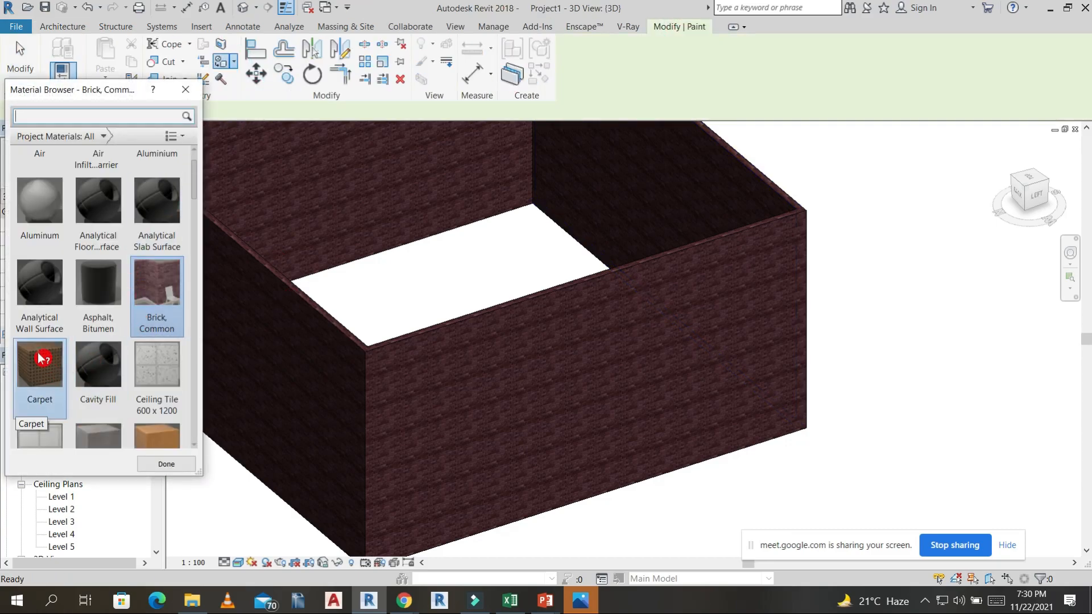
left_click(439, 373)
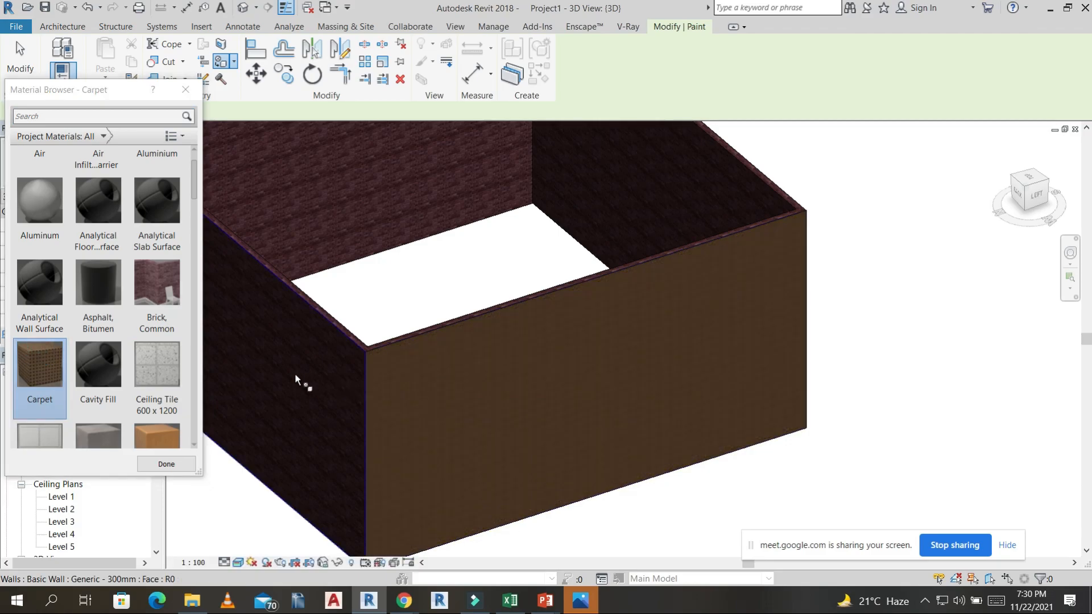
Paint the outer face of the adjoining wall on the view cube's Back side with Oak Flooring and finish painting.
left_click(143, 359)
scroll(117, 358, "down", 5)
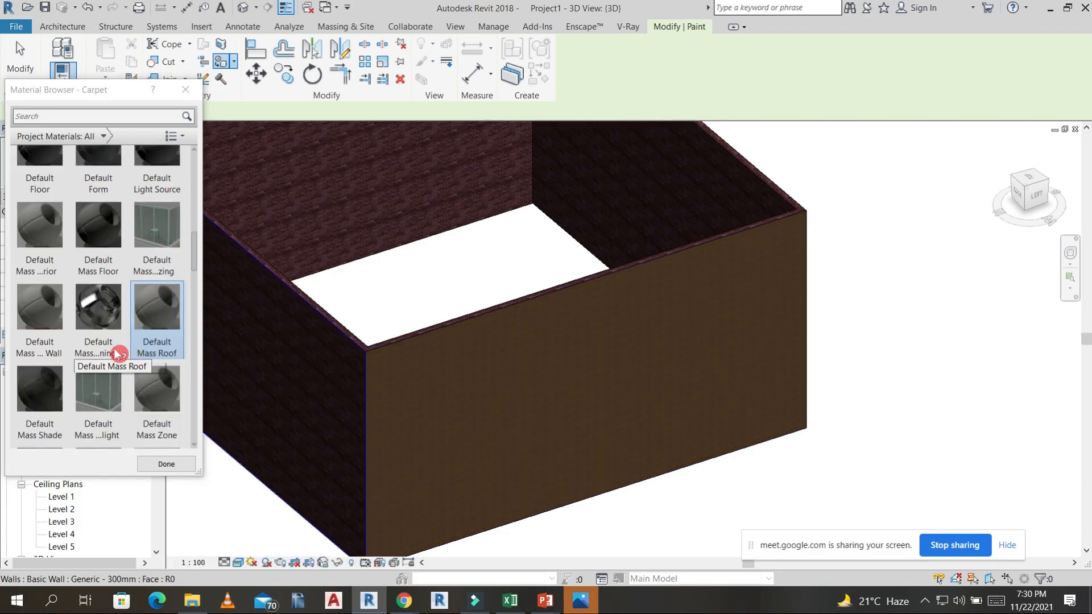
scroll(108, 268, "down", 3)
left_click(108, 268)
scroll(108, 267, "down", 5)
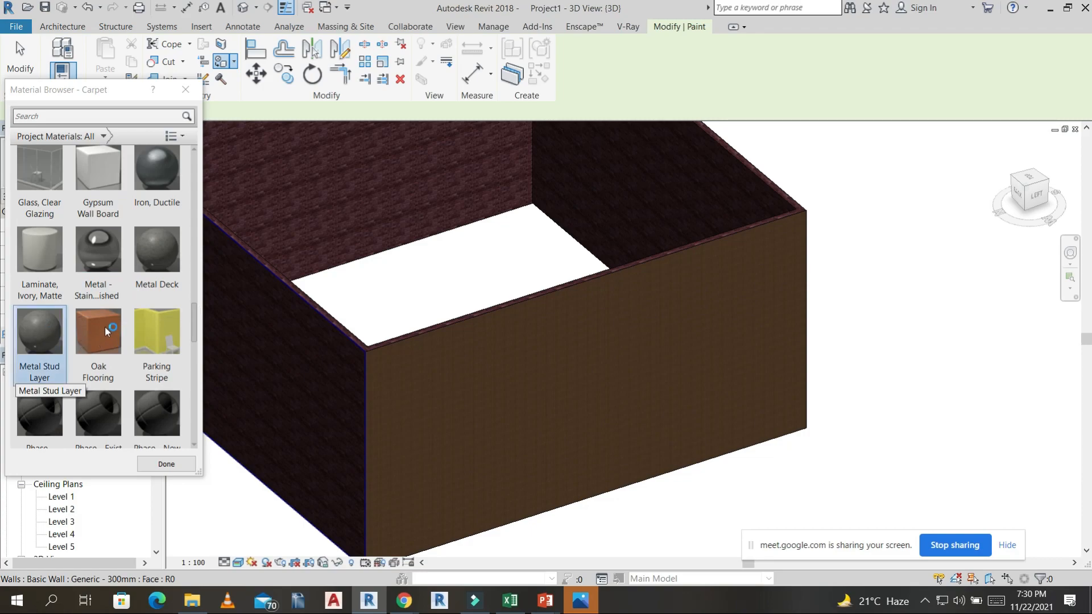
left_click(310, 360)
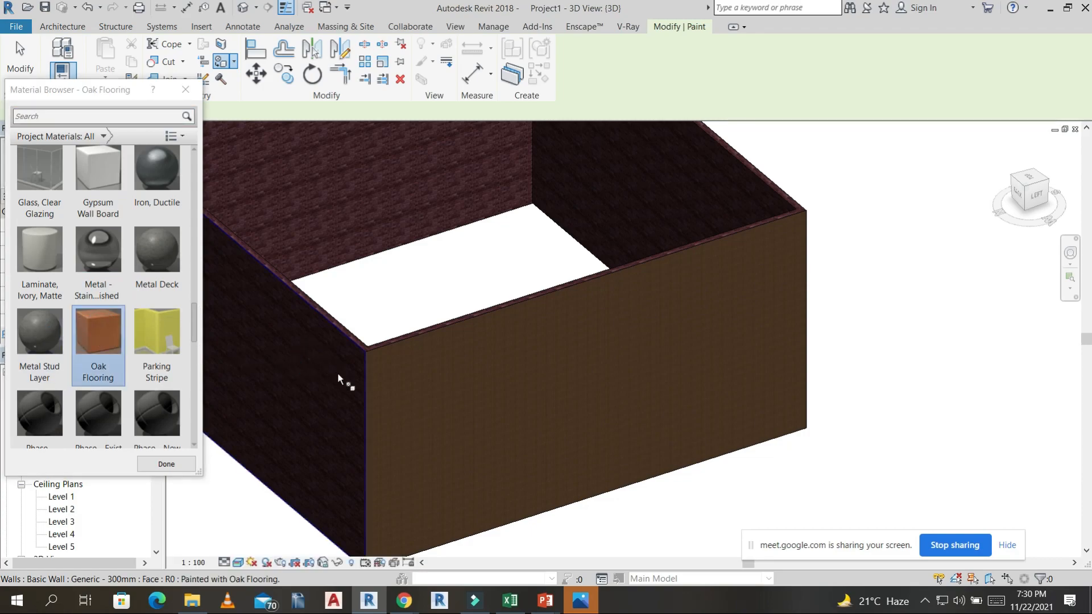
scroll(423, 300, "down", 4)
key("Escape")
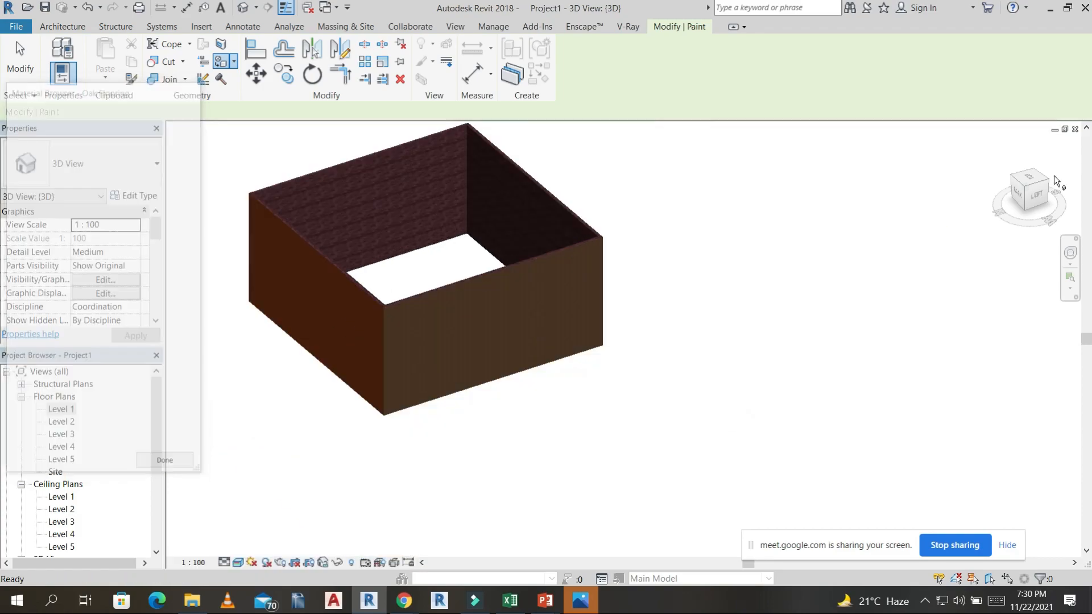
Set the top constraint of all four outer walls to Up to level: Level 2.
left_click(1035, 182)
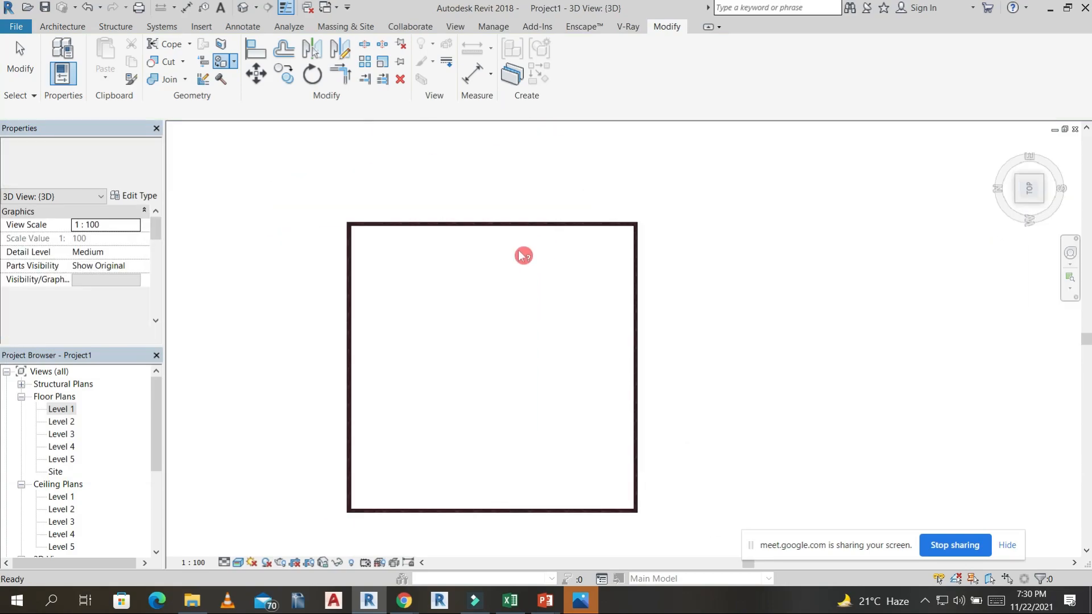
left_click(599, 195)
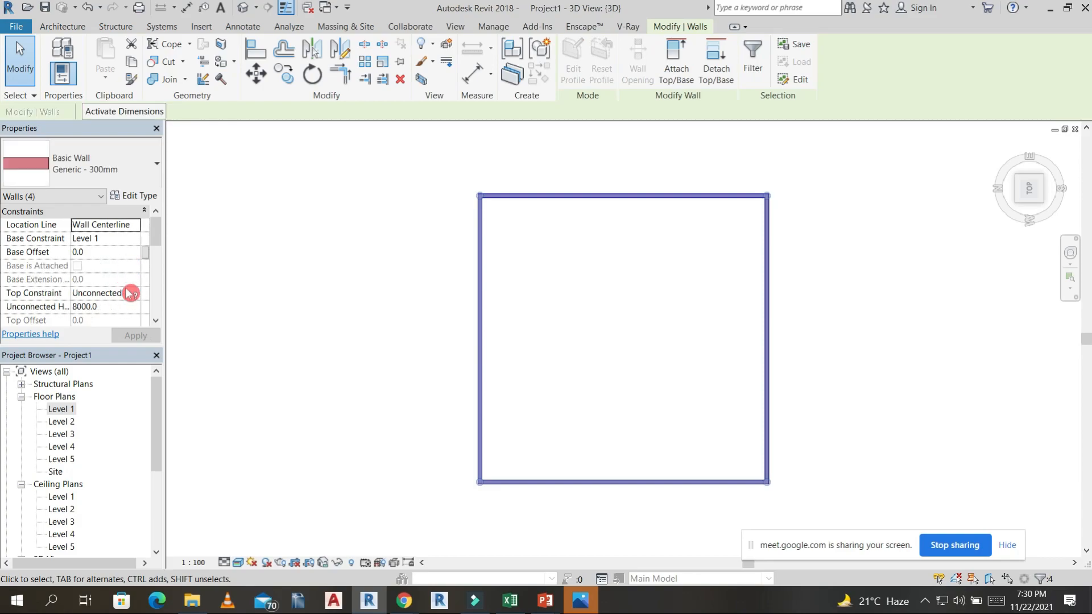
left_click(135, 298)
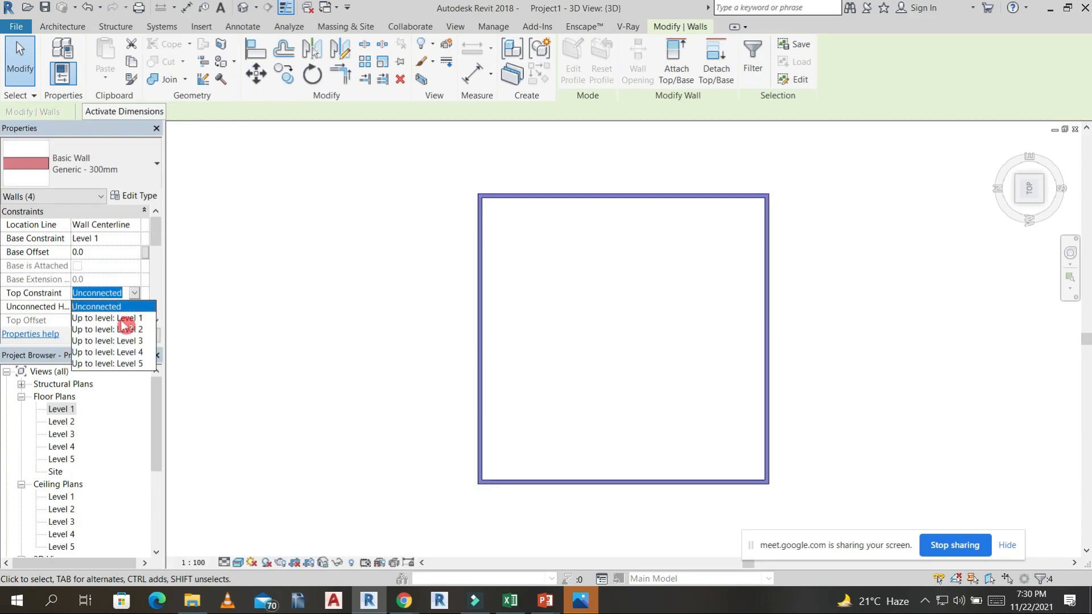
left_click(125, 330)
left_click(136, 336)
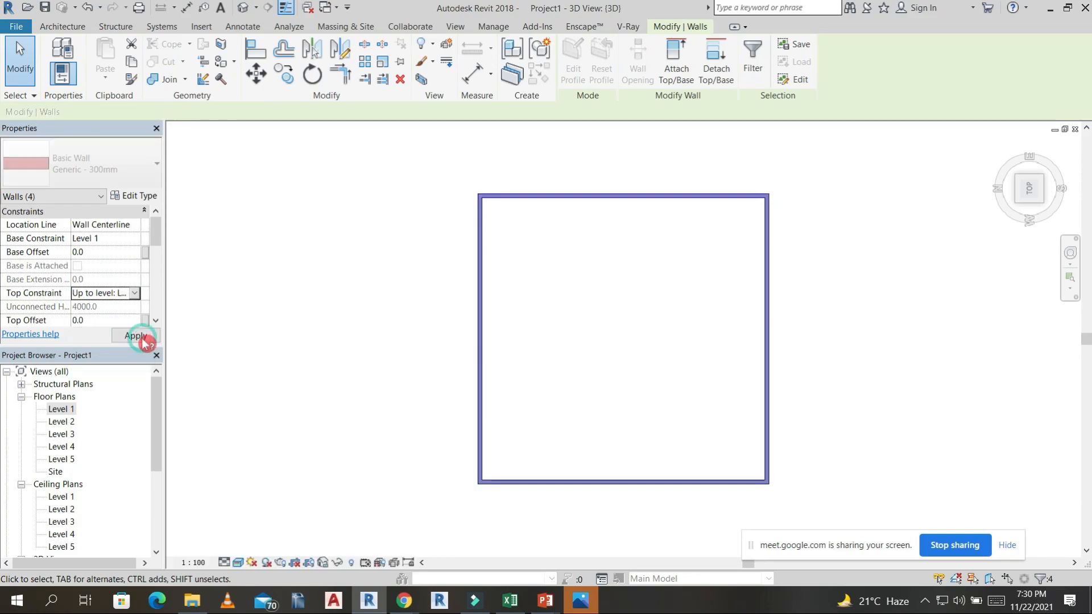
left_click(378, 262)
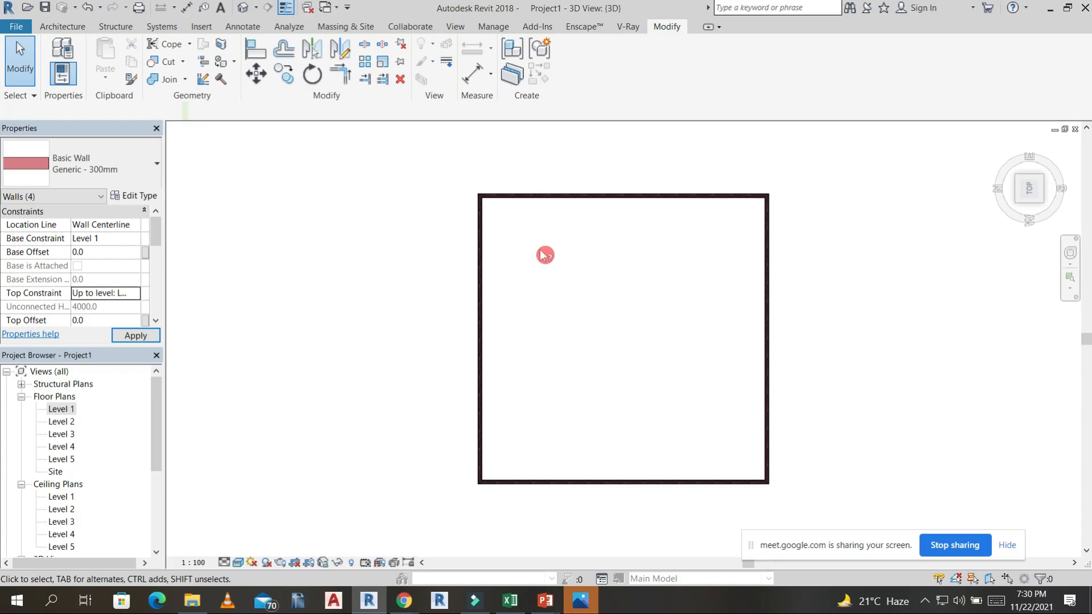
Switch to Google Meet in Chrome, admit the waiting participant to the call and return to Revit.
left_click(404, 600)
left_click(364, 537)
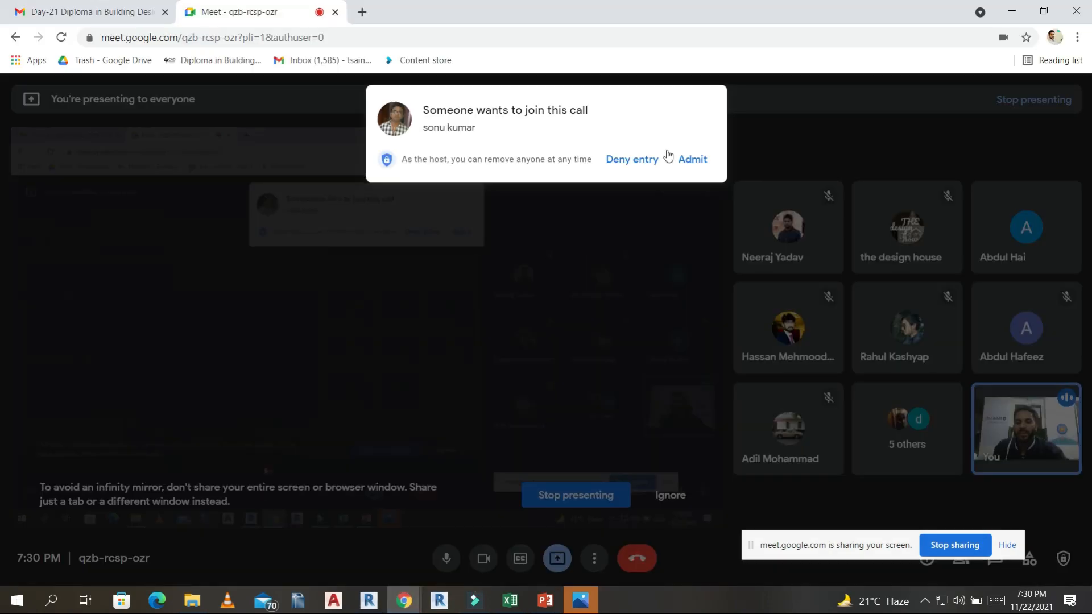
left_click(697, 165)
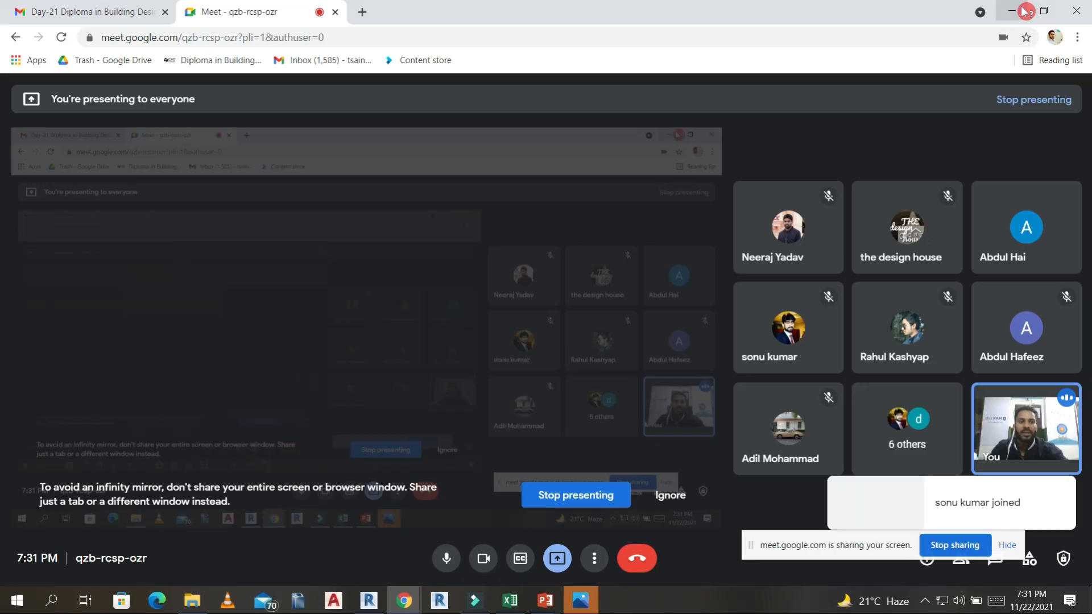
left_click(1014, 11)
Open the Level 1 floor plan and place a 0915 x 2134mm M_Single-Flush door in the lower outer wall, 300 mm from its left corner.
middle_click_drag(535, 318, 531, 321)
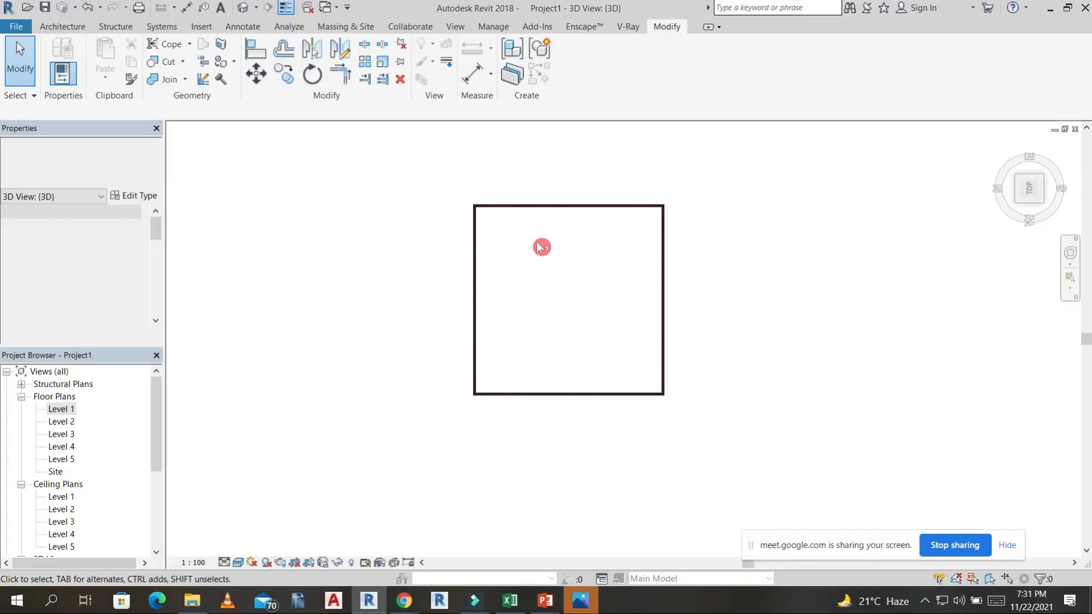
left_click(52, 28)
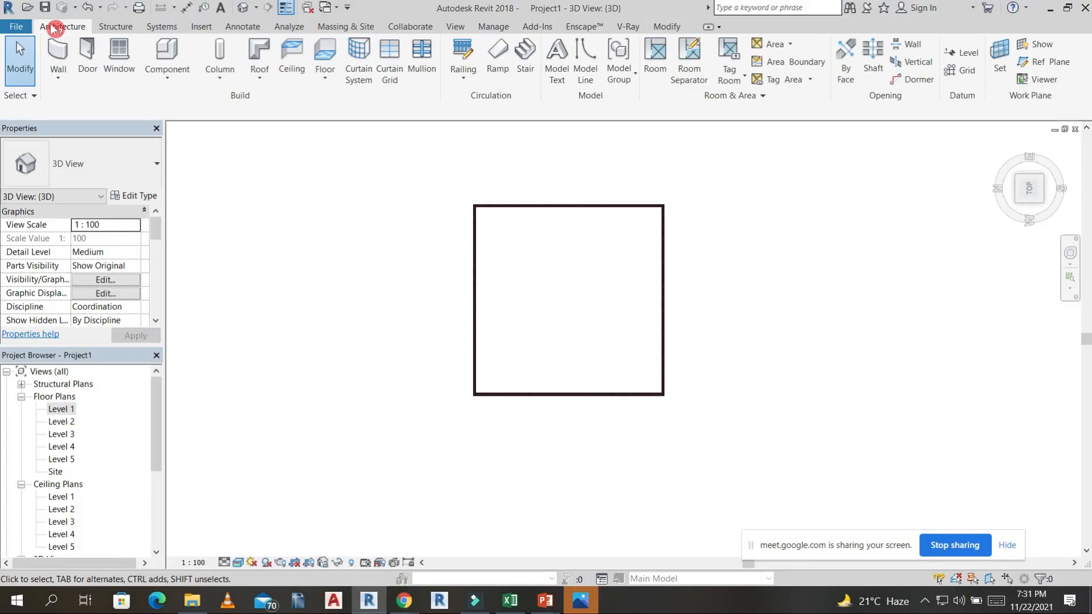
left_click(90, 54)
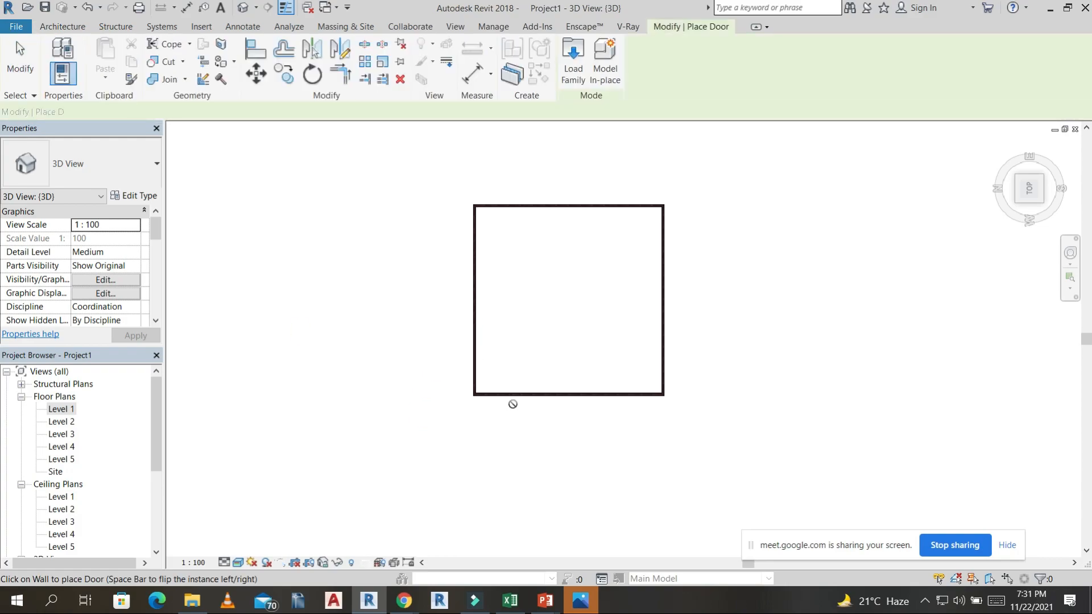
double_click(62, 408)
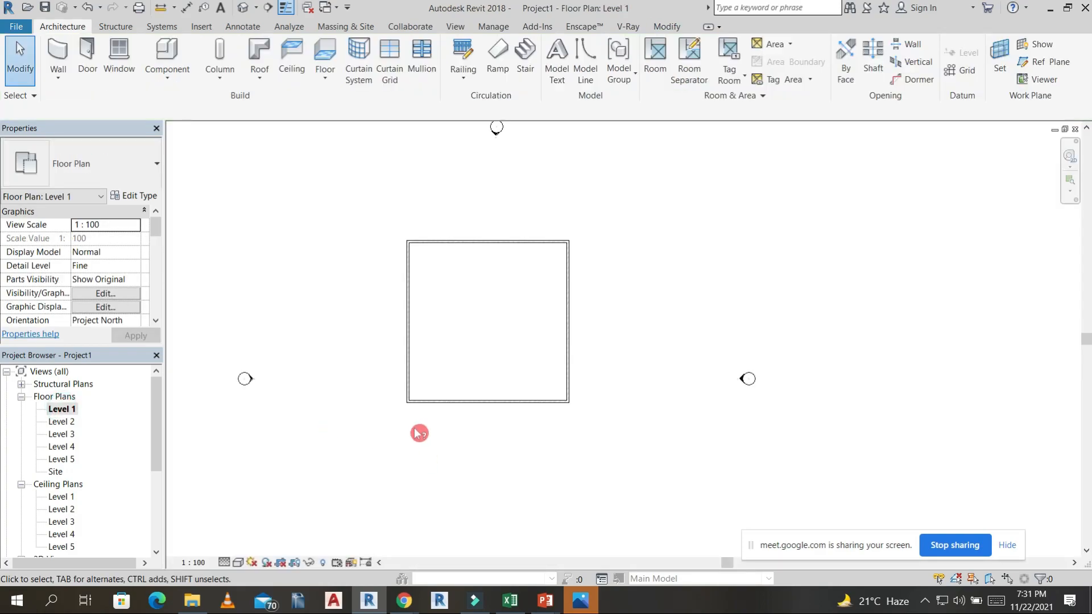
left_click(84, 54)
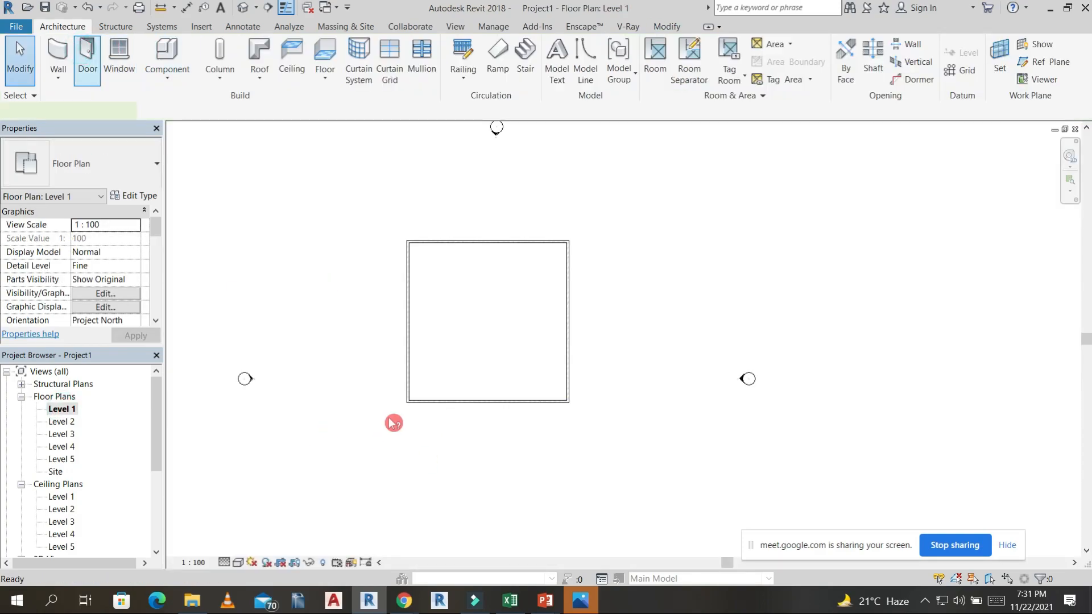
scroll(426, 412, "up", 3)
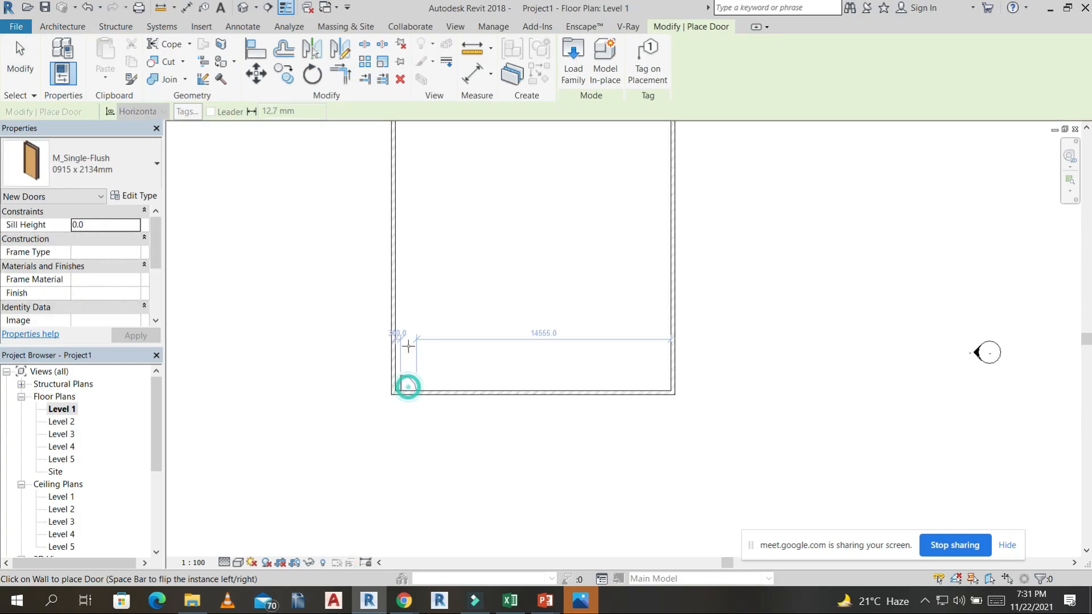
scroll(429, 290, "down", 4)
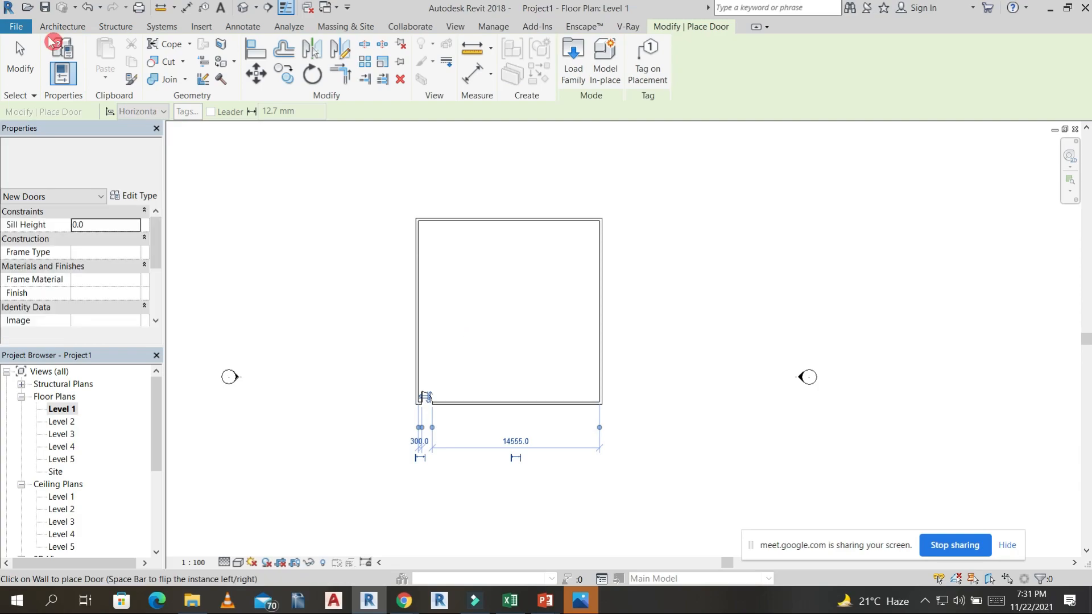
key("Escape")
Draw a partition wall across the full building width near the upper wall, plus a wall from its midpoint to the upper wall.
left_click(509, 224)
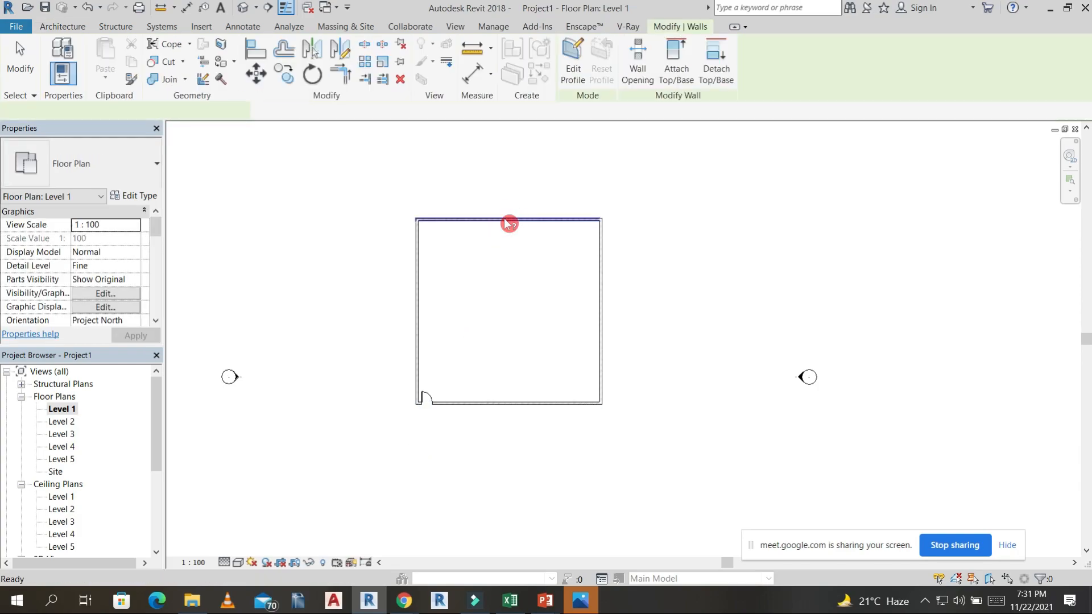
key("w")
key("a")
left_click(417, 255)
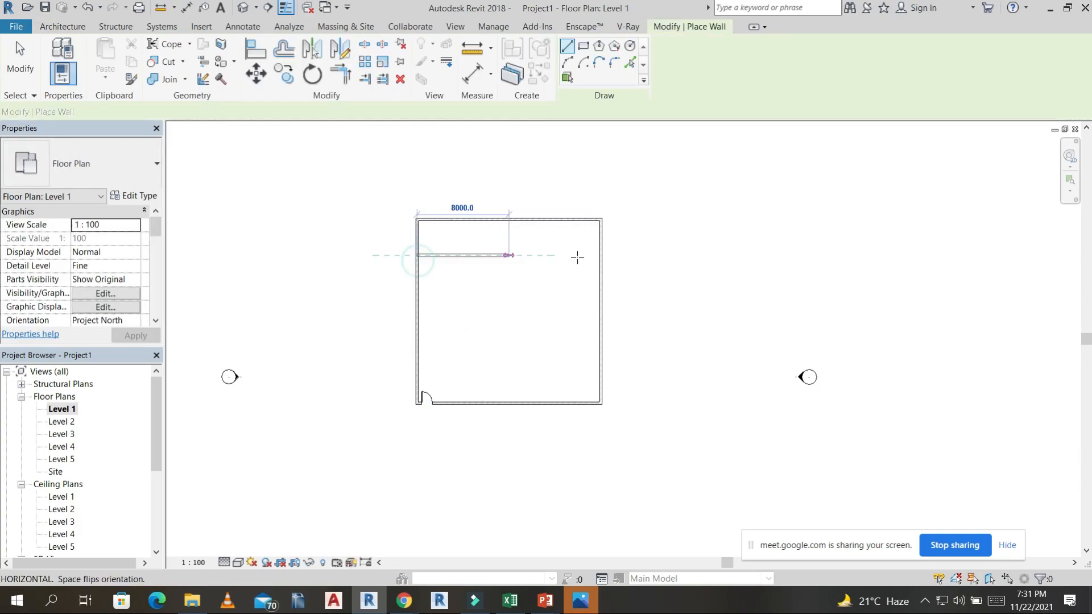
left_click(599, 255)
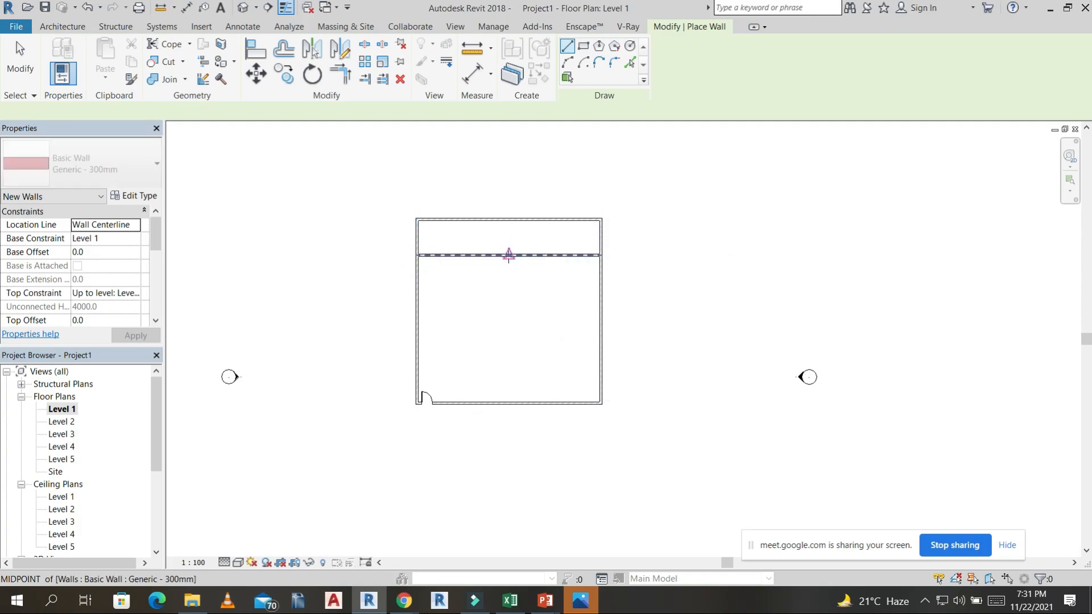
left_click(509, 218)
Enclose two rooms below the full-width partition: one about 5885 mm wide against the left wall, one about 4885 mm wide against the right.
left_click(482, 260)
left_click(484, 302)
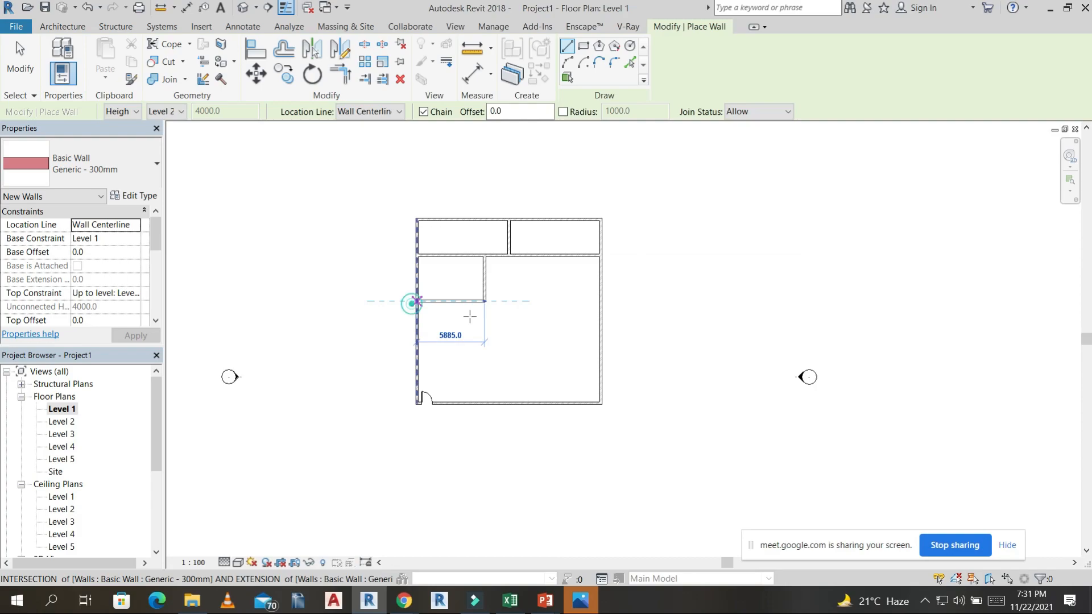
left_click(544, 256)
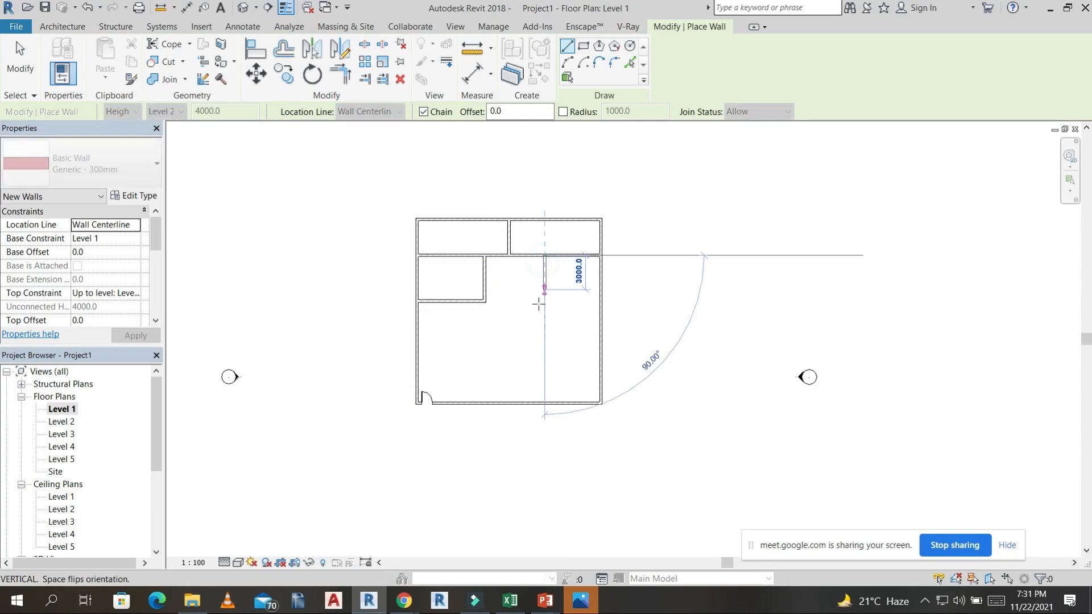
left_click(544, 335)
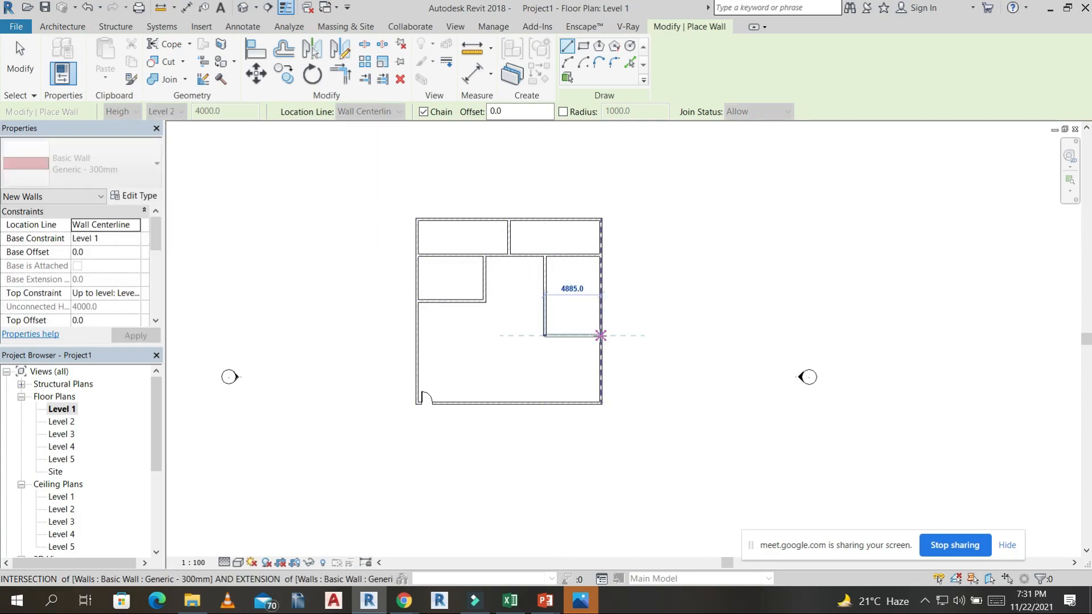
left_click(599, 335)
key("Escape")
Enclose another room below the left one with a wall about 4000 mm down and a return to the left outer wall.
left_click(472, 302)
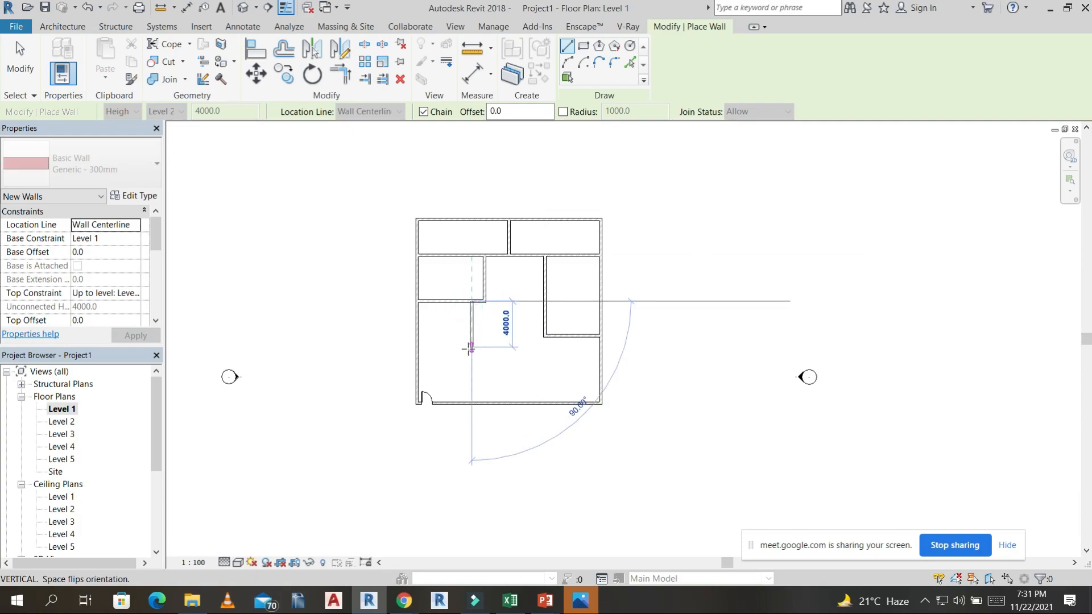
left_click(472, 347)
left_click(416, 347)
key("Escape")
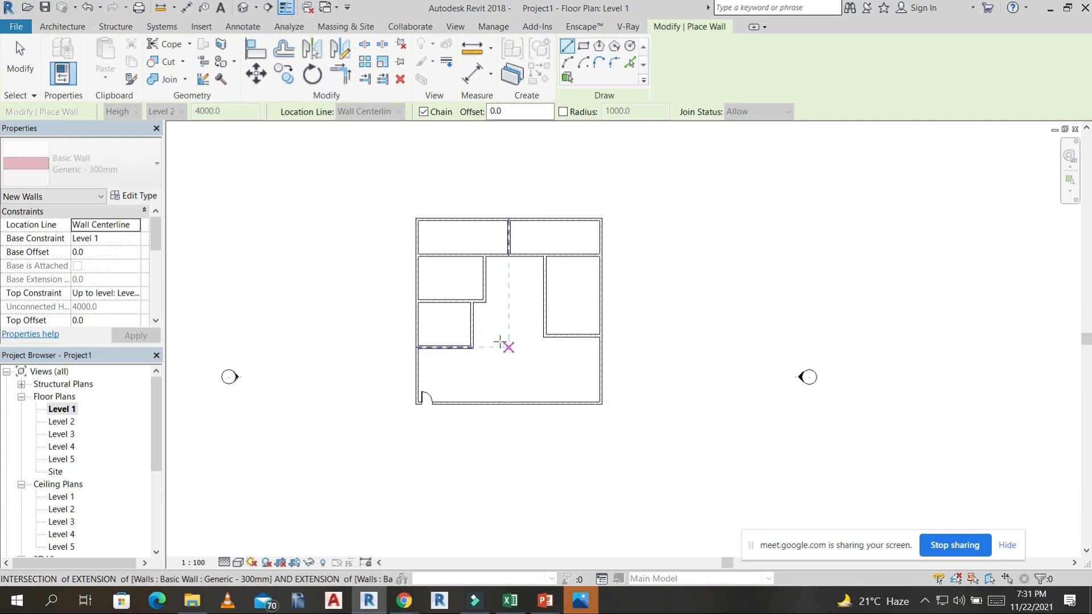
Draw a wall about 5885 mm long upward from the midpoint of the lower outer wall.
left_click(509, 403)
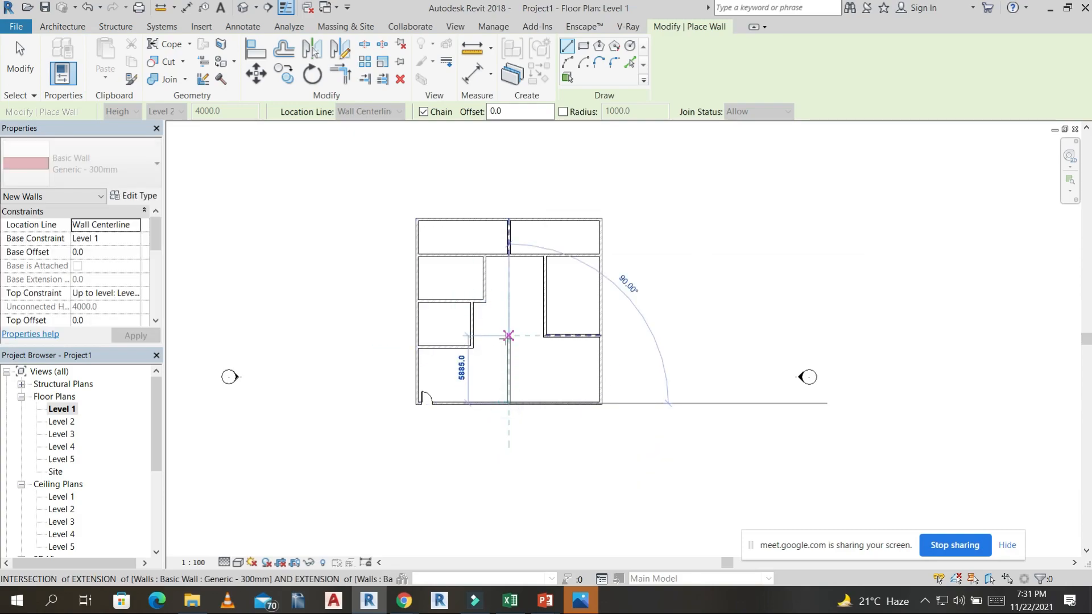
left_click(509, 336)
key("Escape")
key("Escape")
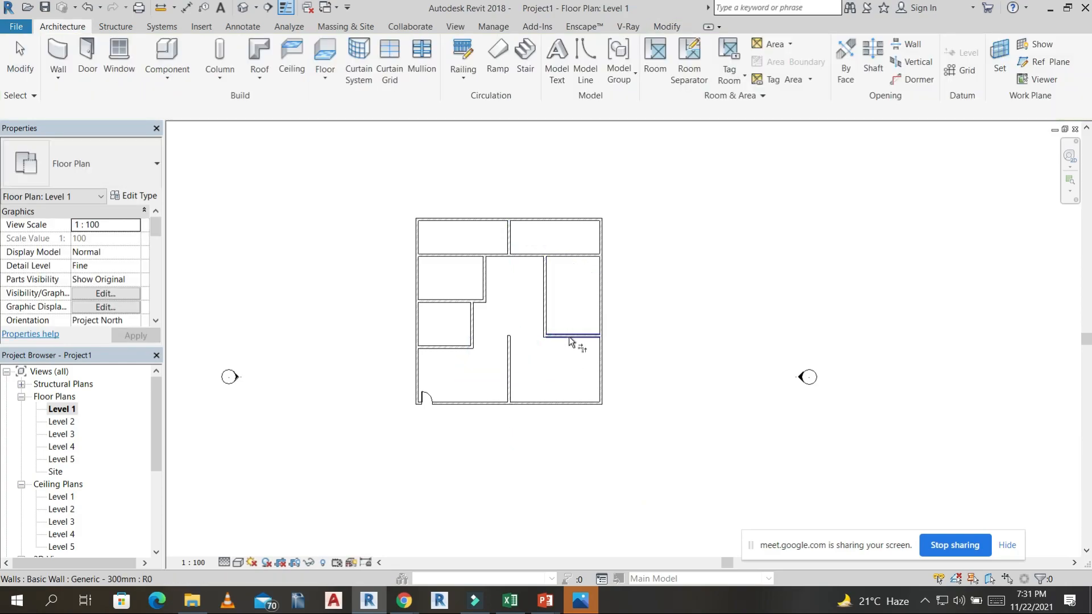
Open the default 3D view and duplicate the type of the door in the front wall as d1.
left_click(243, 7)
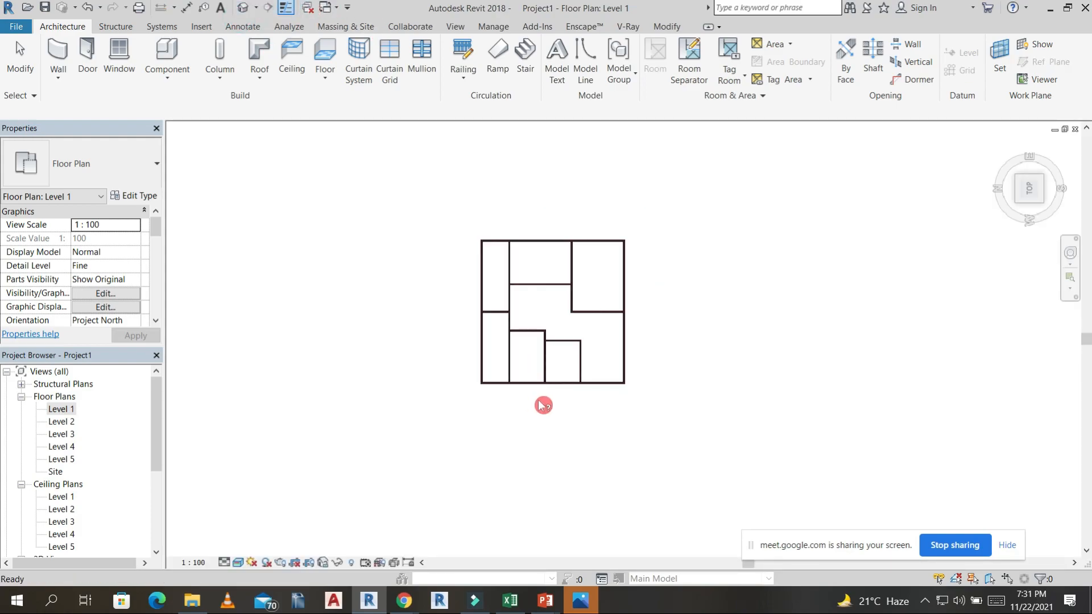
middle_click_drag(632, 291, 612, 166, "shift")
middle_click_drag(663, 278, 535, 262, "shift")
scroll(494, 370, "up", 3)
scroll(494, 370, "up", 3)
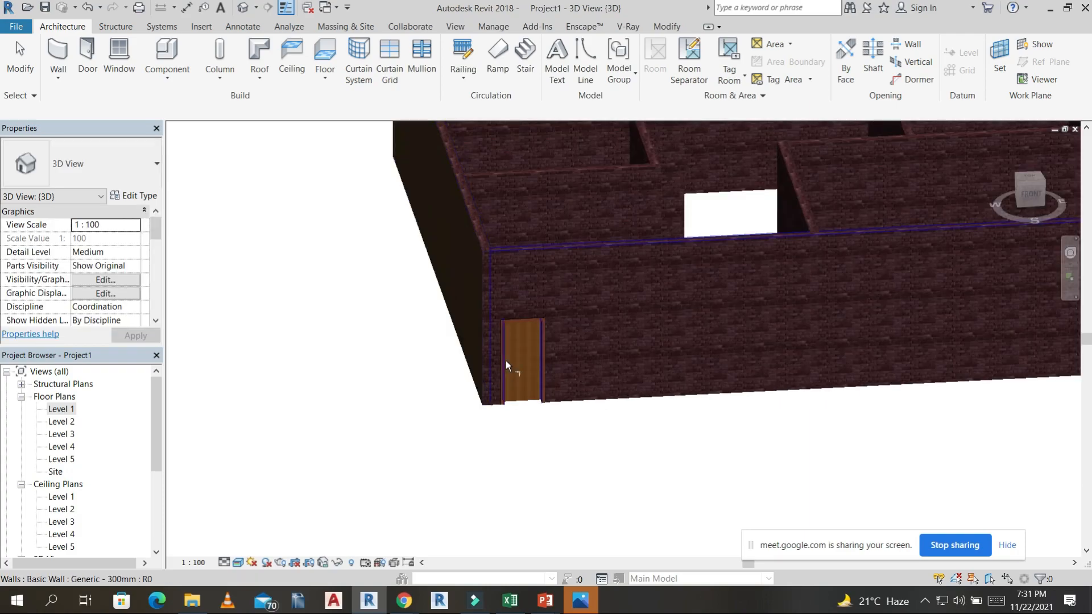
left_click(535, 330)
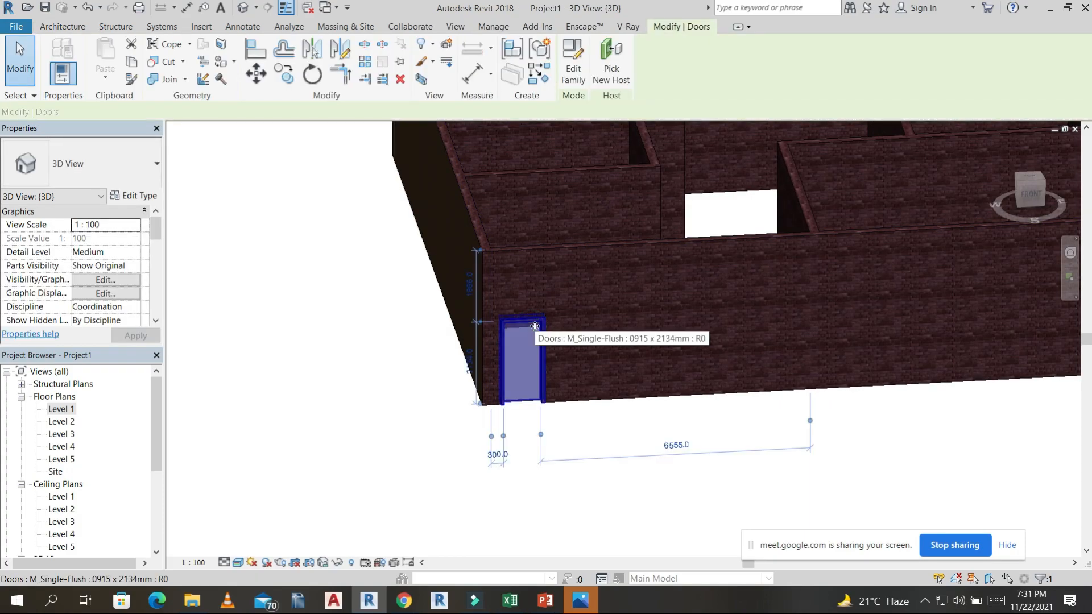
left_click(150, 197)
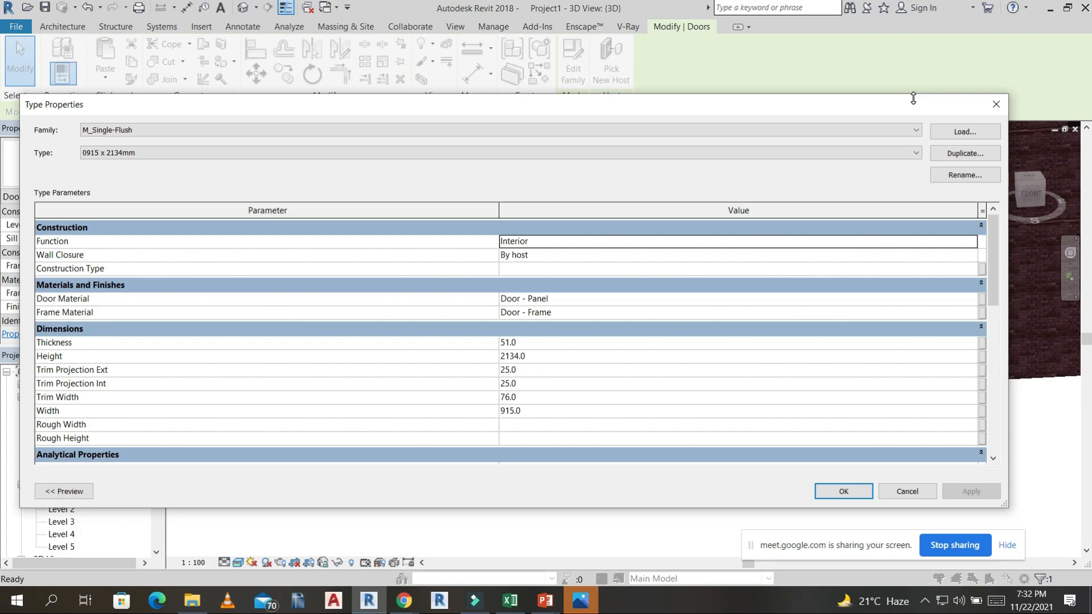
left_click(965, 157)
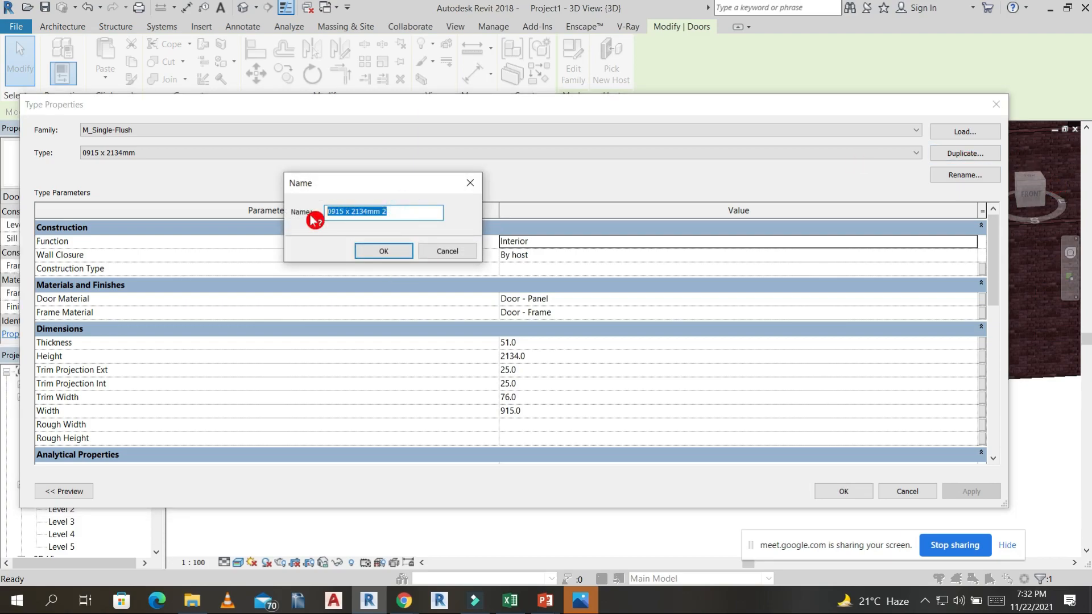
left_click(382, 254)
Set the d1 door type's height to 2400 mm and width to 1200 mm.
left_click(542, 358)
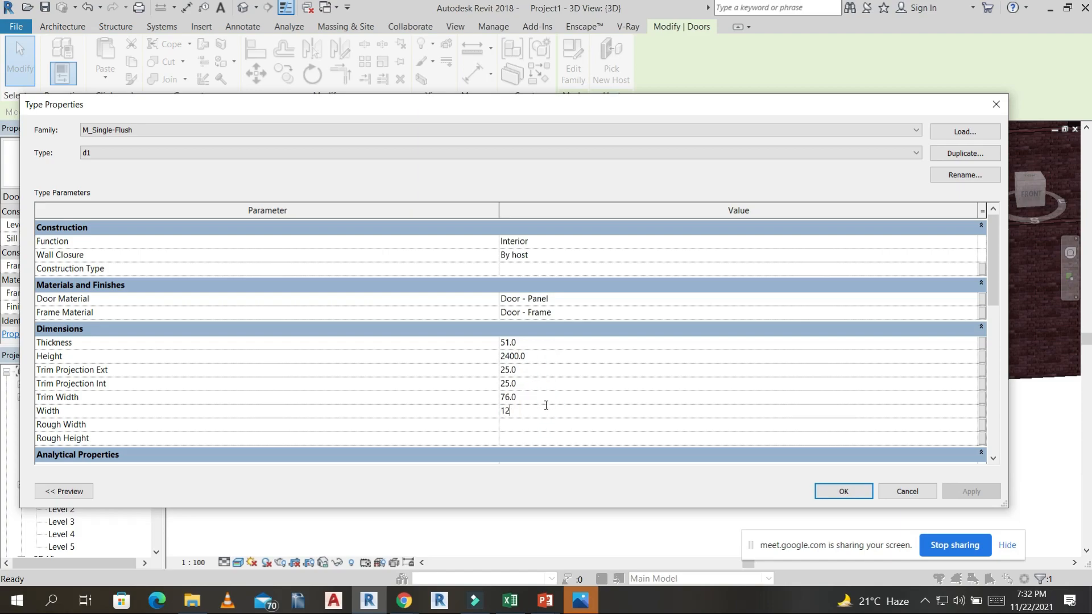
left_click(844, 492)
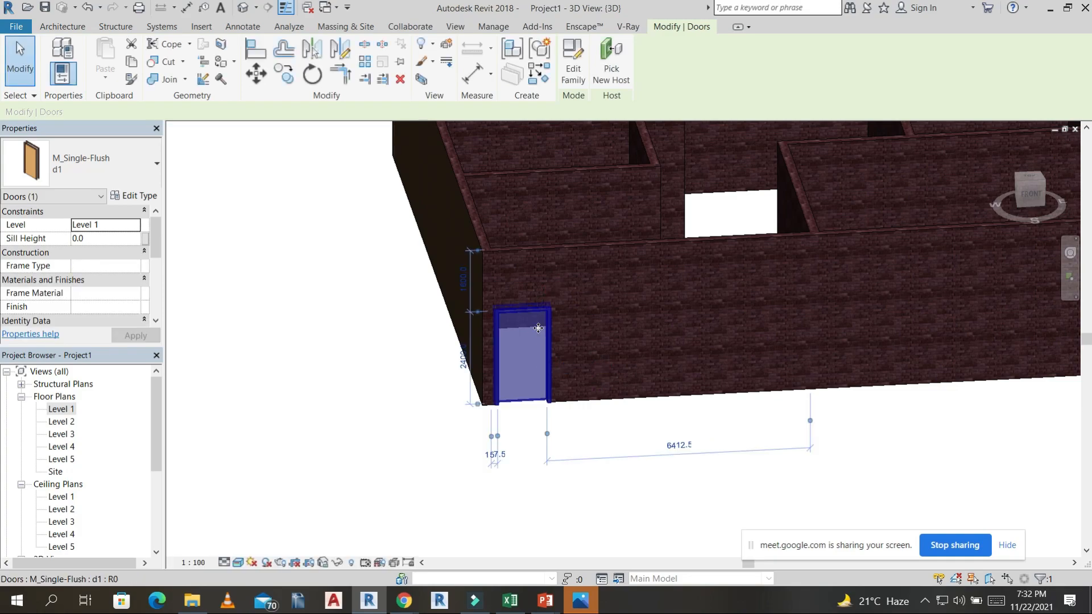
key("Escape")
Place a 0915 x 2134mm M_Single-Flush door in the front wall, about 4097.5 mm from the d1 door.
scroll(580, 328, "down", 1)
middle_click_drag(595, 363, 587, 372)
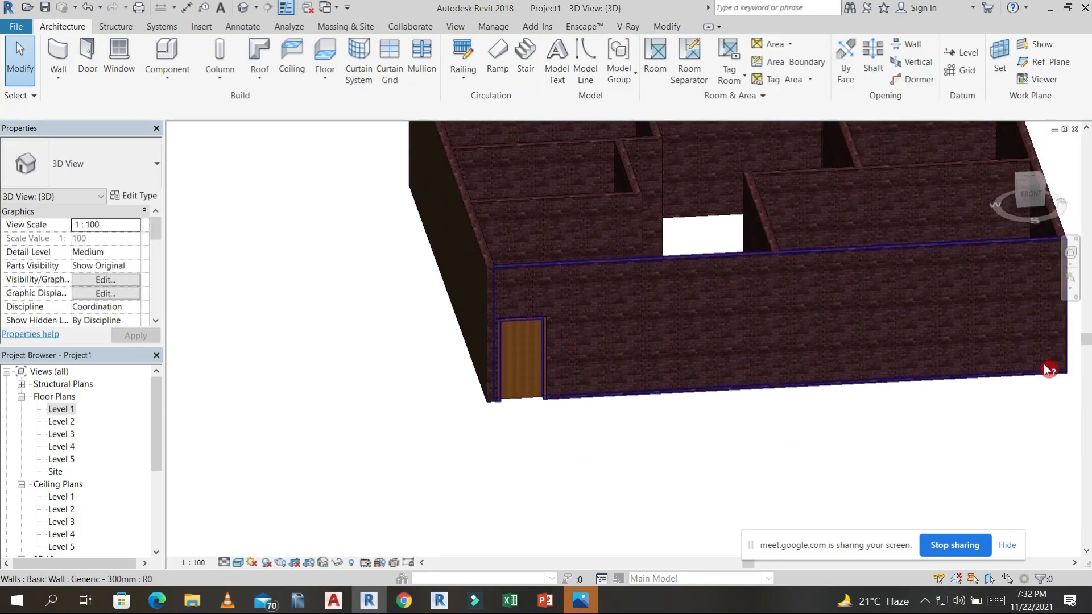
left_click(87, 54)
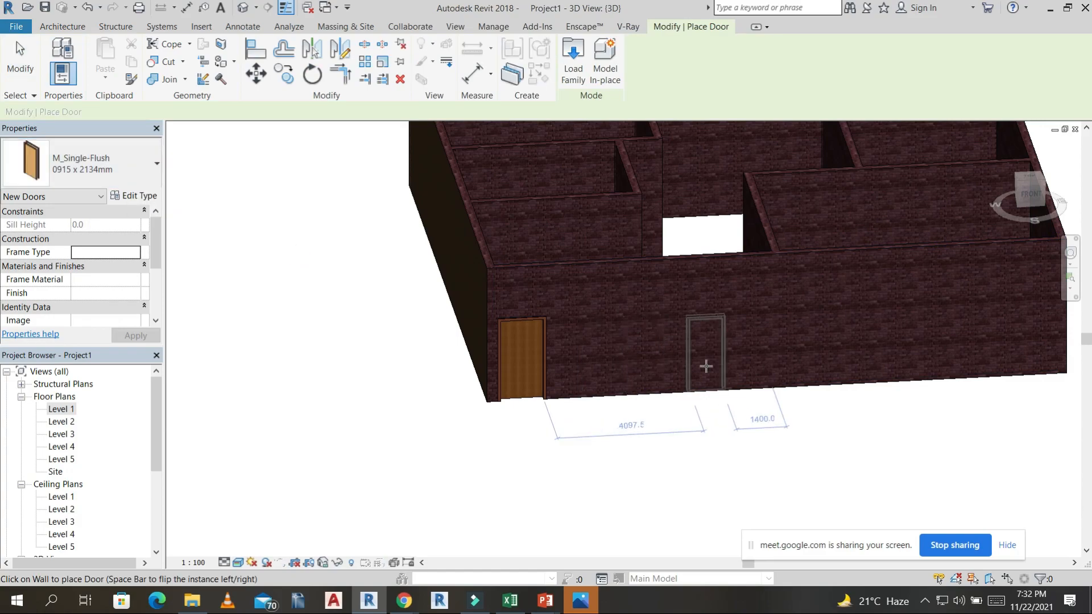
left_click(703, 354)
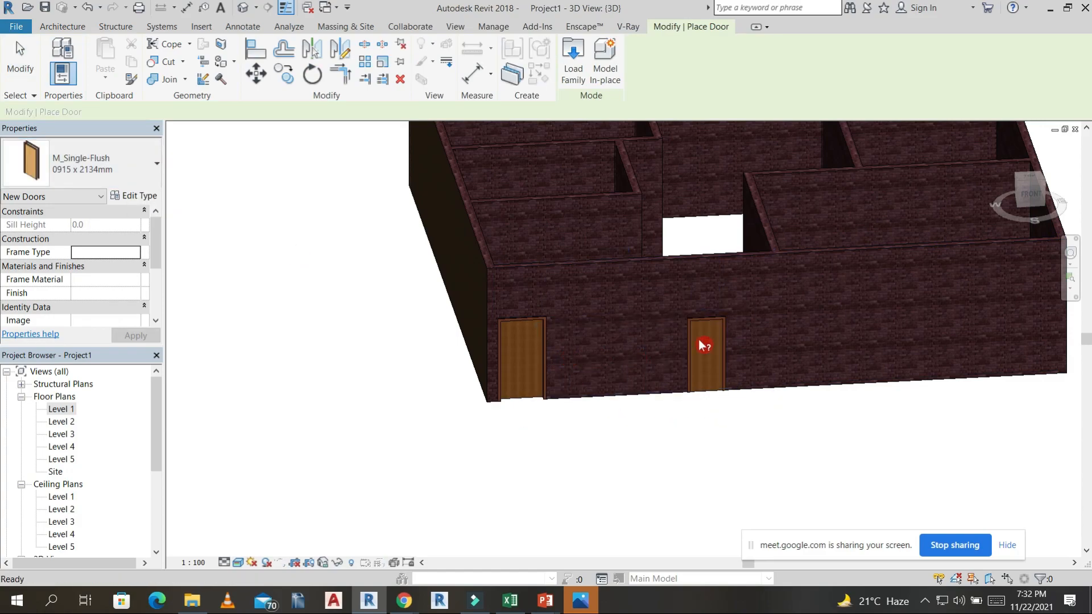
key("Escape")
Place 0915 x 2134mm M_Single-Flush doors in the interior partition walls, giving each enclosed room one door.
scroll(703, 354, "down", 5)
middle_click_drag(717, 358, 617, 378, "shift")
key("d")
key("r")
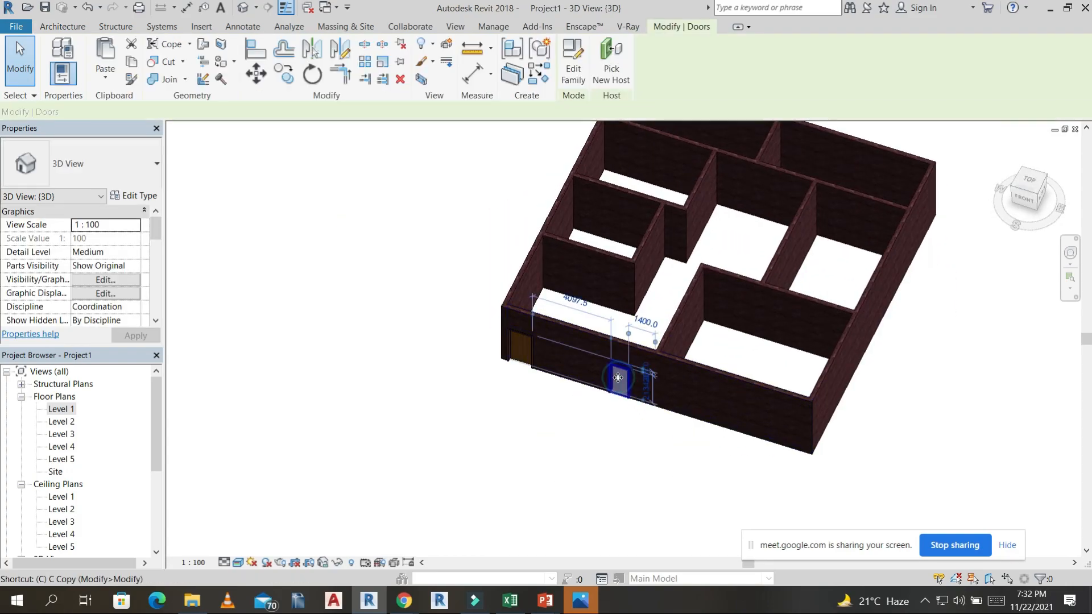
left_click(620, 378)
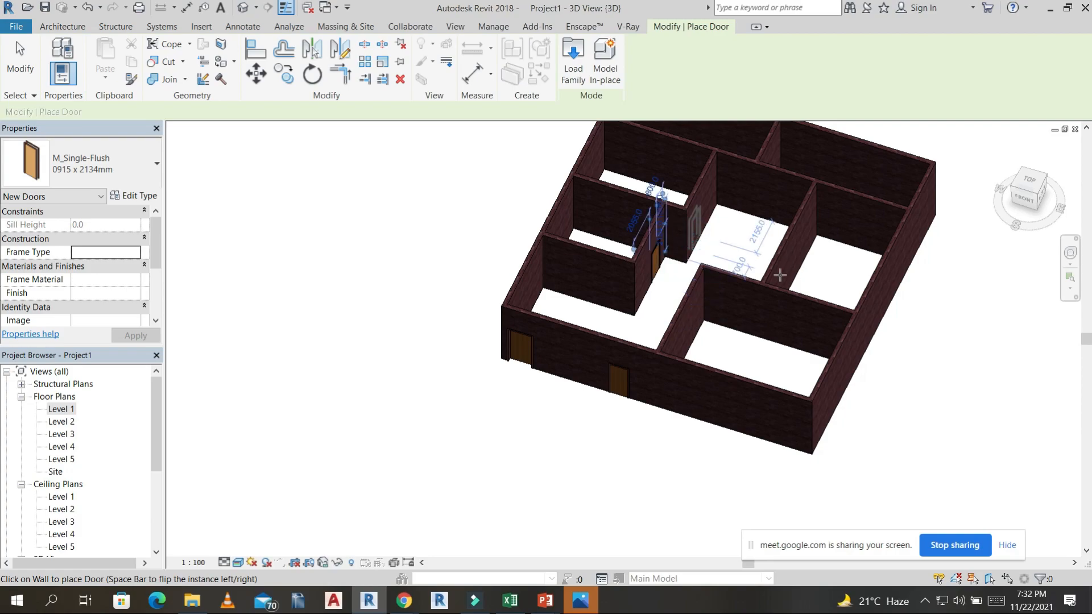
left_click(780, 276)
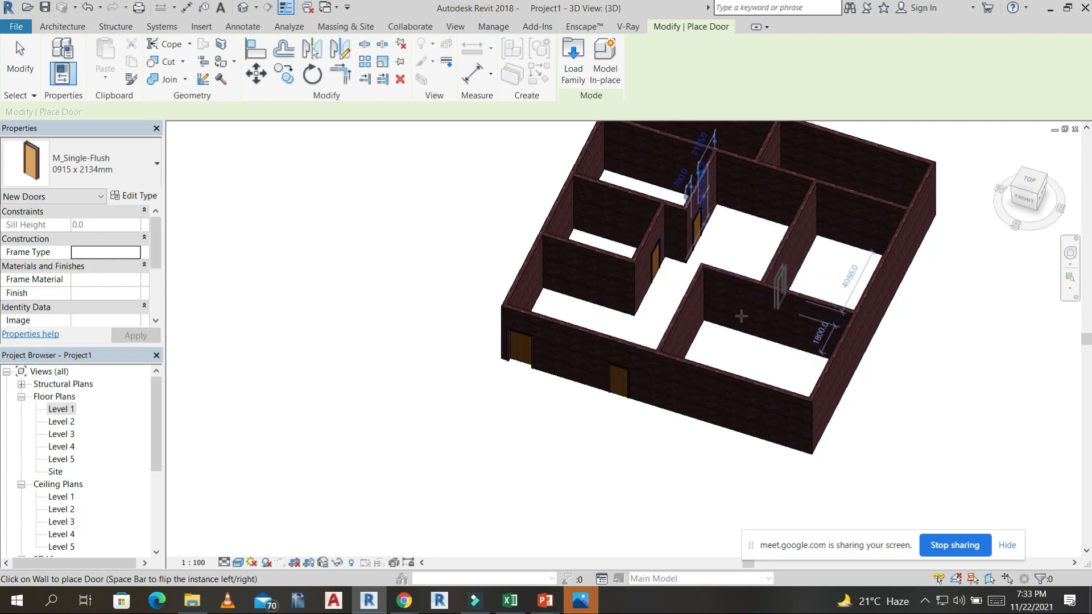
left_click(744, 307)
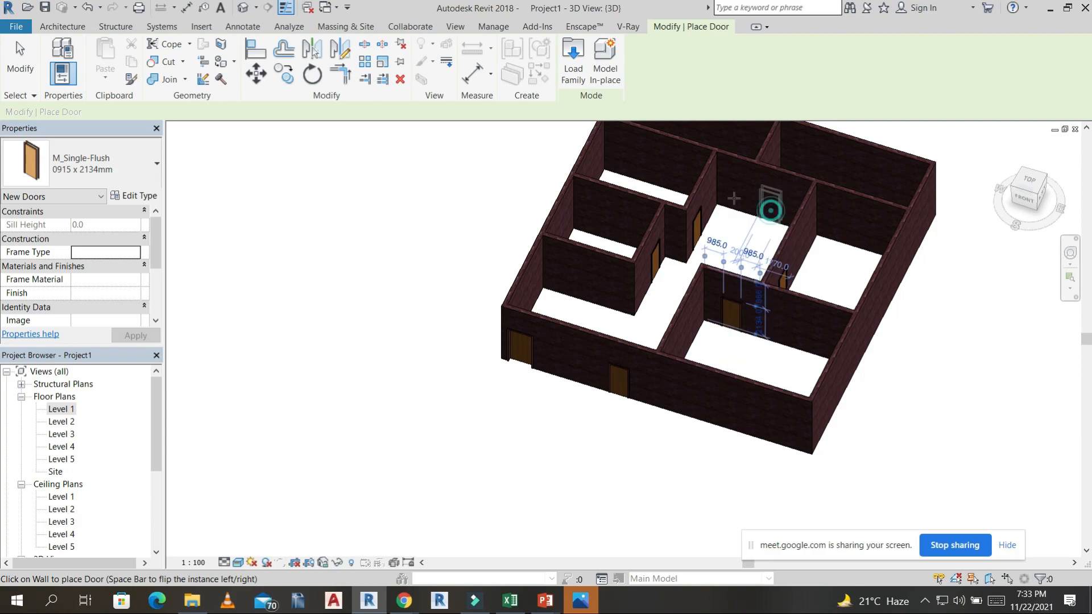
left_click(770, 210)
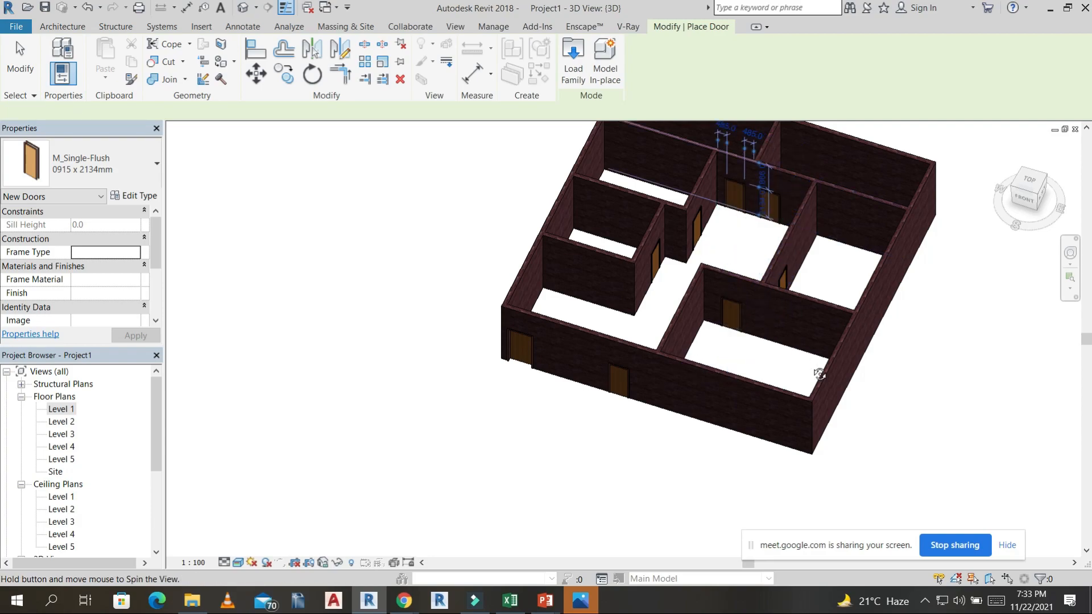
In the Level 1 floor plan, flip the facing and hand of the rear-left room's door so it swings into that room.
left_click(1027, 192)
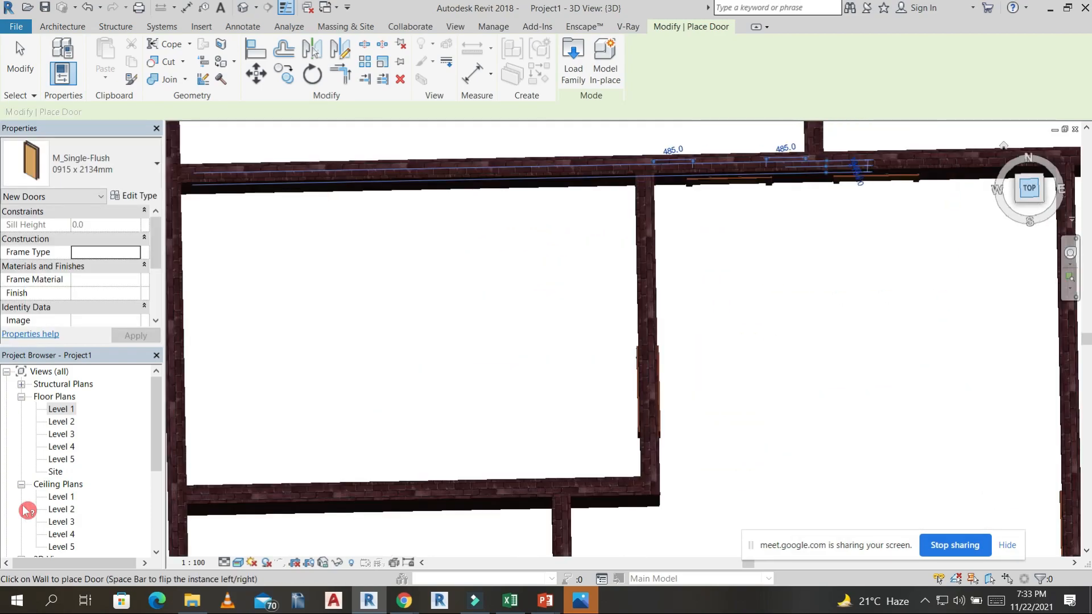
double_click(63, 412)
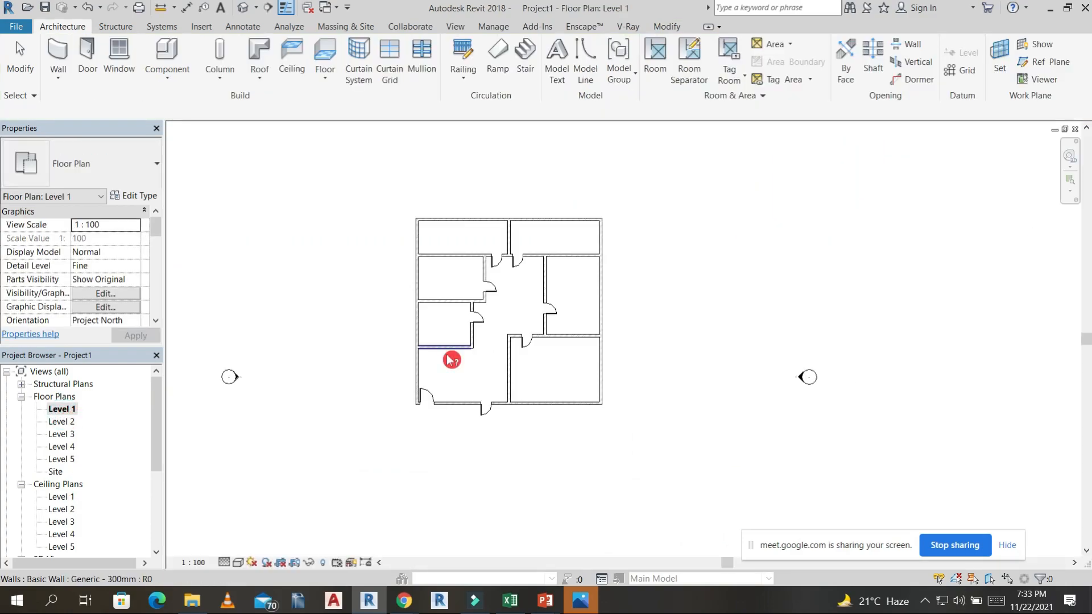
scroll(492, 237, "up", 4)
left_click(522, 218)
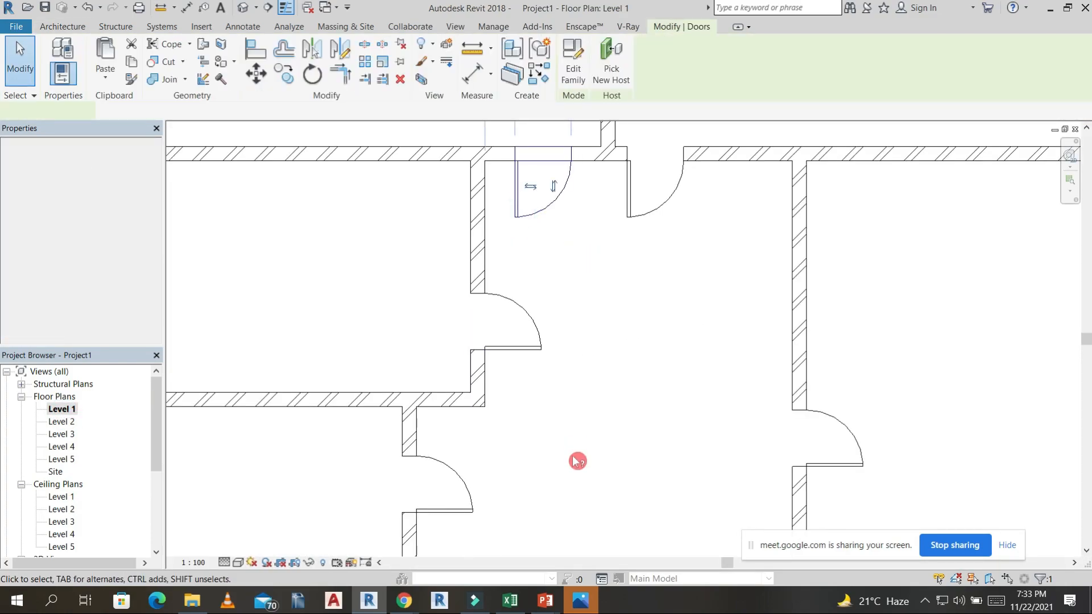
left_click(557, 186)
middle_click_drag(547, 361, 545, 499)
left_click(531, 260)
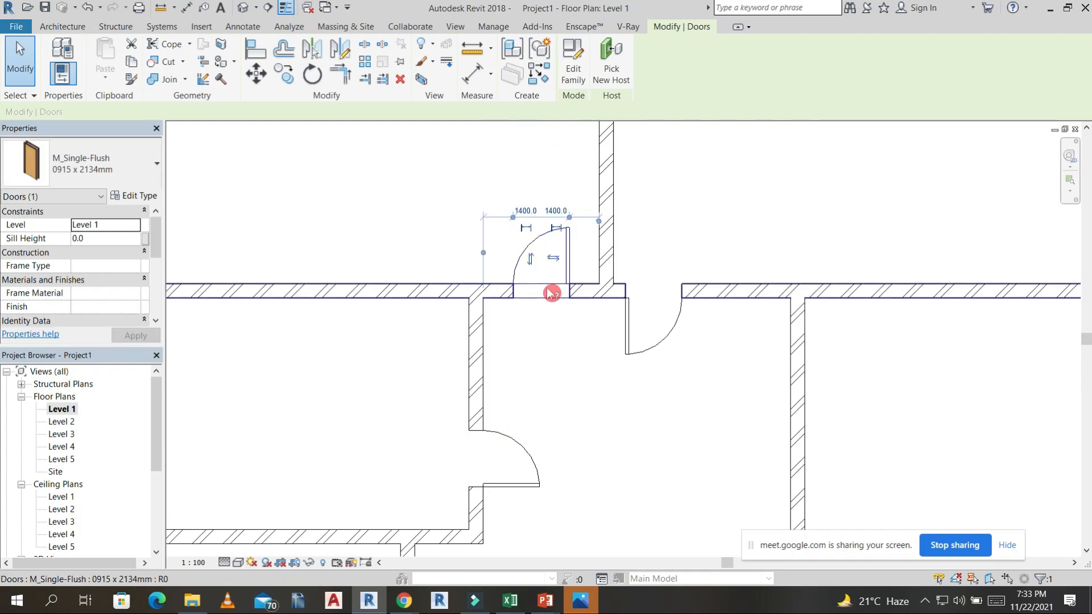
Move the rear-left room's door about 300 mm toward the dividing wall and flip the rear-right room's door to open into its room.
scroll(580, 279, "up", 3)
left_click_drag(561, 233, 602, 241)
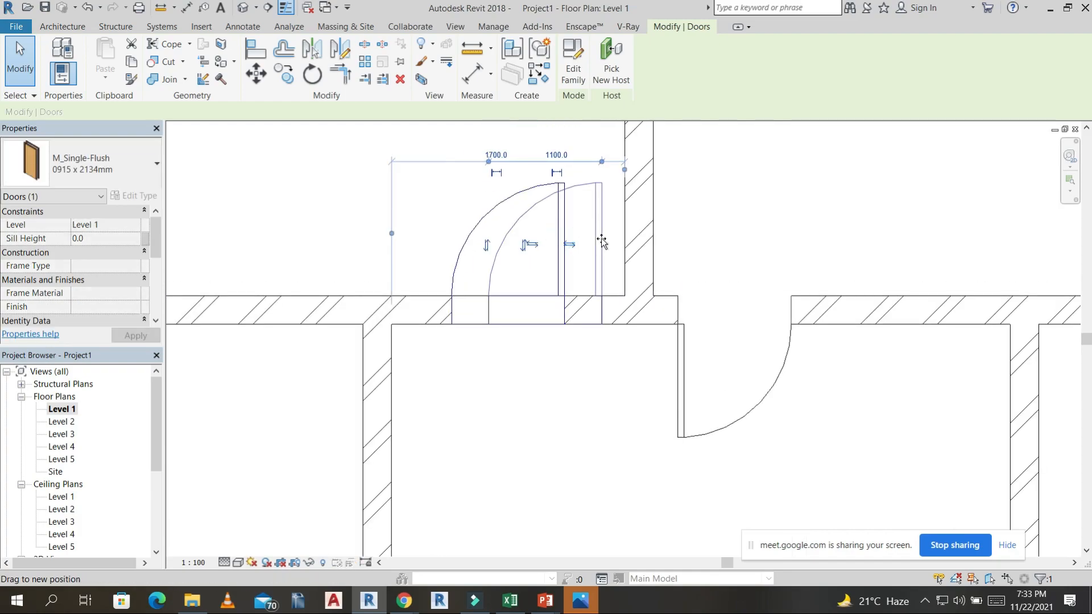
left_click_drag(678, 378, 709, 388)
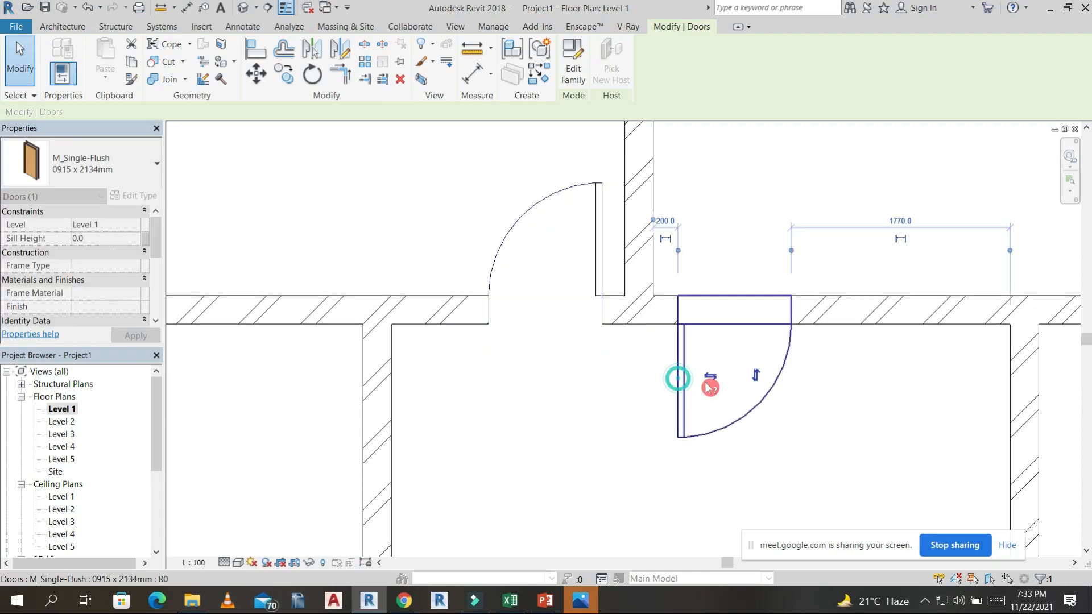
left_click(759, 377)
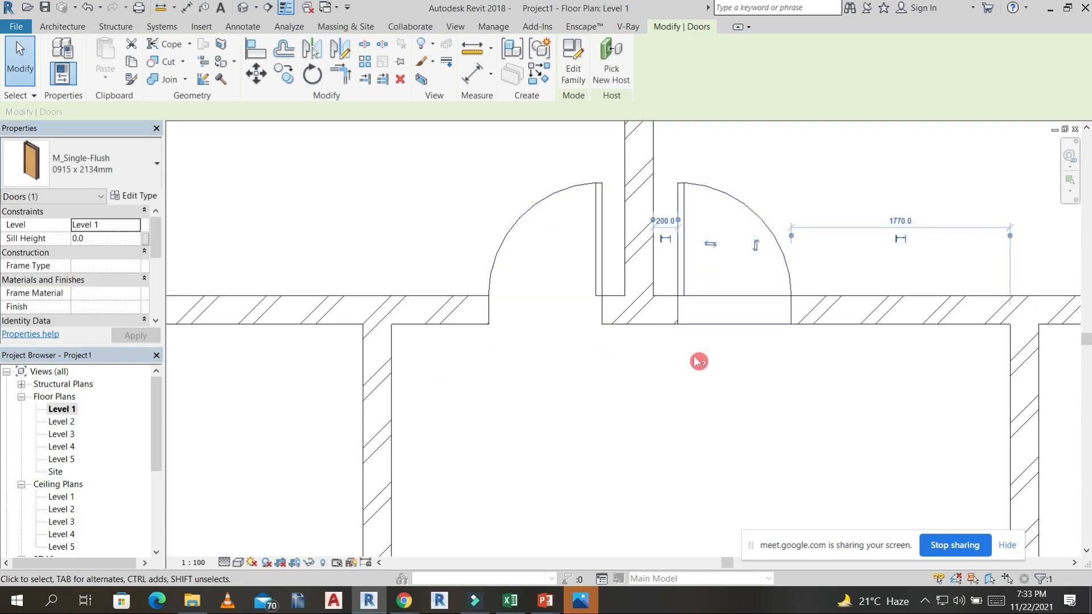
scroll(698, 361, "down", 5)
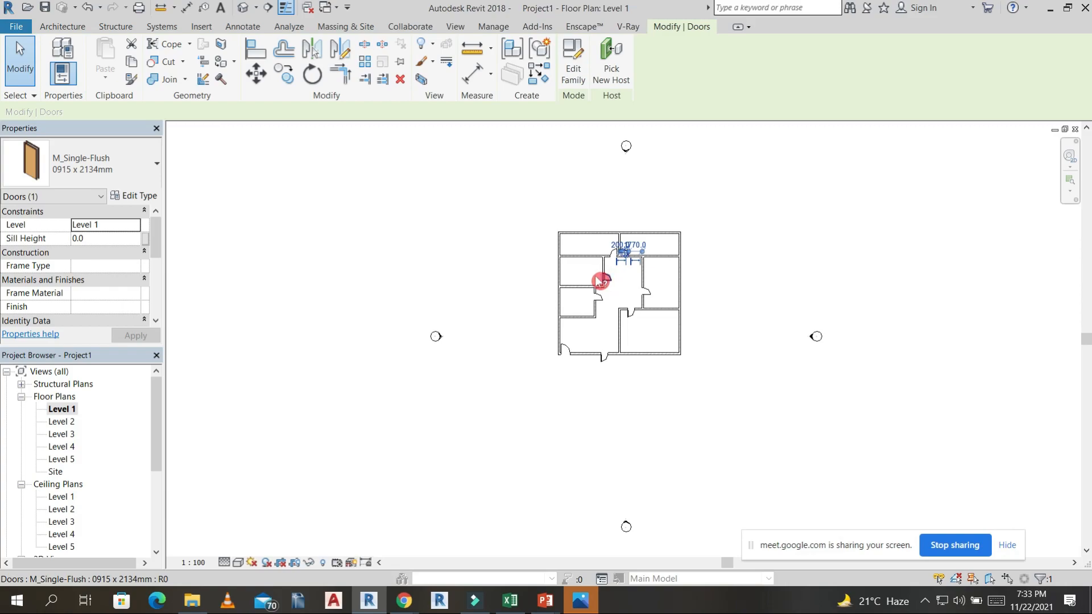
Place M_Fixed 0915 x 1830mm windows in the upper outer wall, one in each of the two rear rooms.
scroll(620, 289, "up", 2)
left_click(628, 290)
middle_click_drag(787, 283, 802, 193)
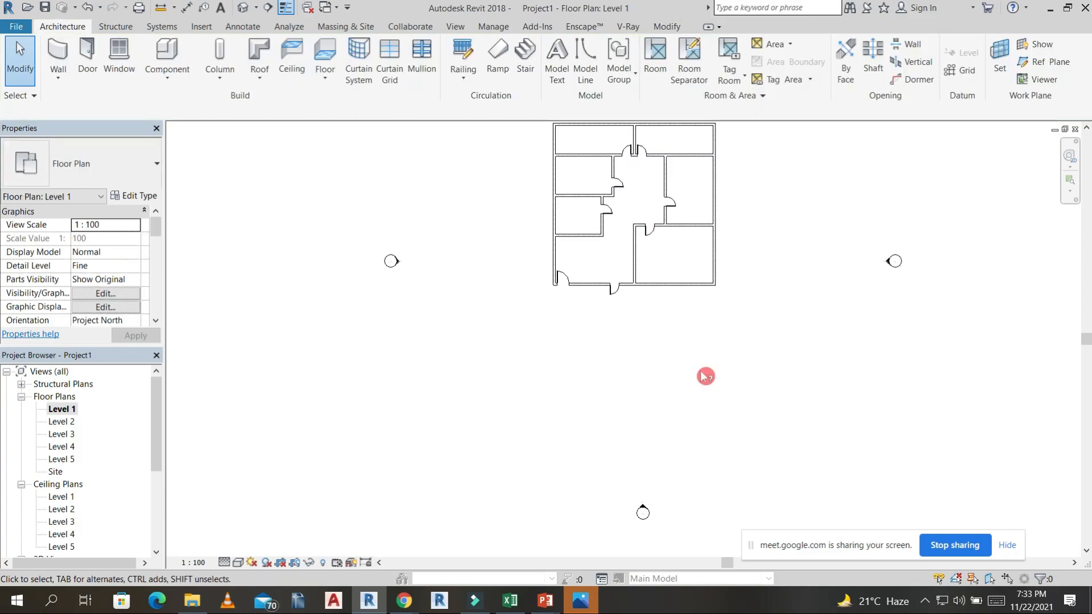
middle_click_drag(509, 355, 411, 444)
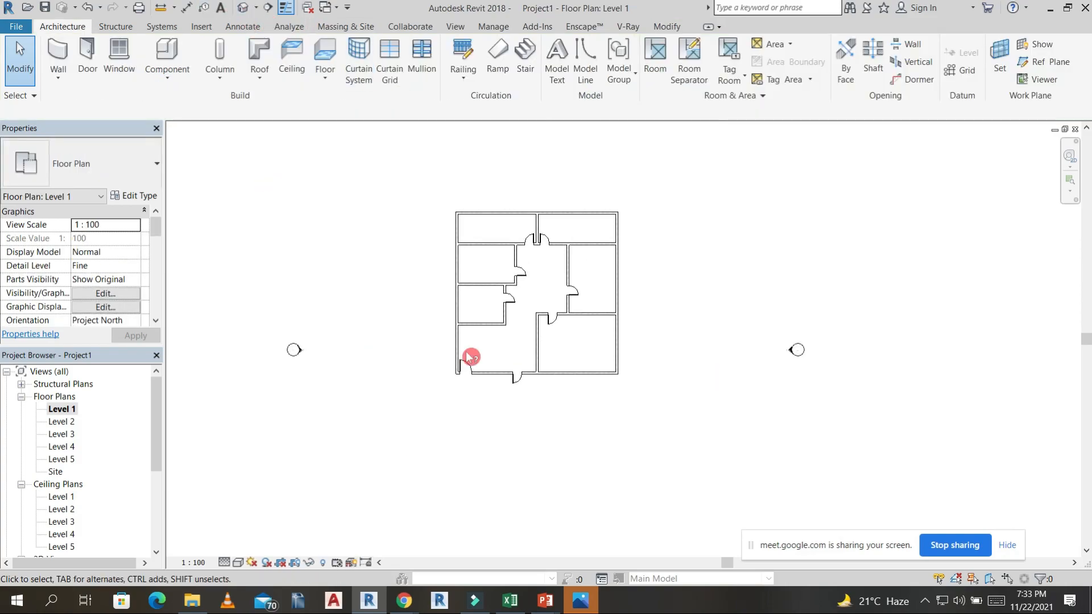
left_click(119, 53)
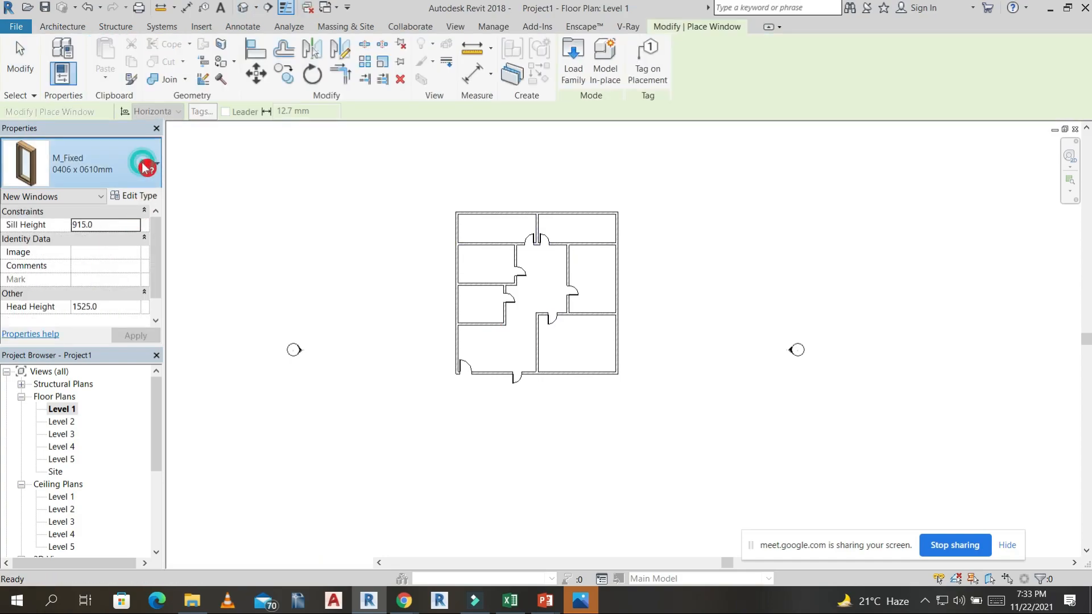
left_click(150, 165)
left_click(69, 377)
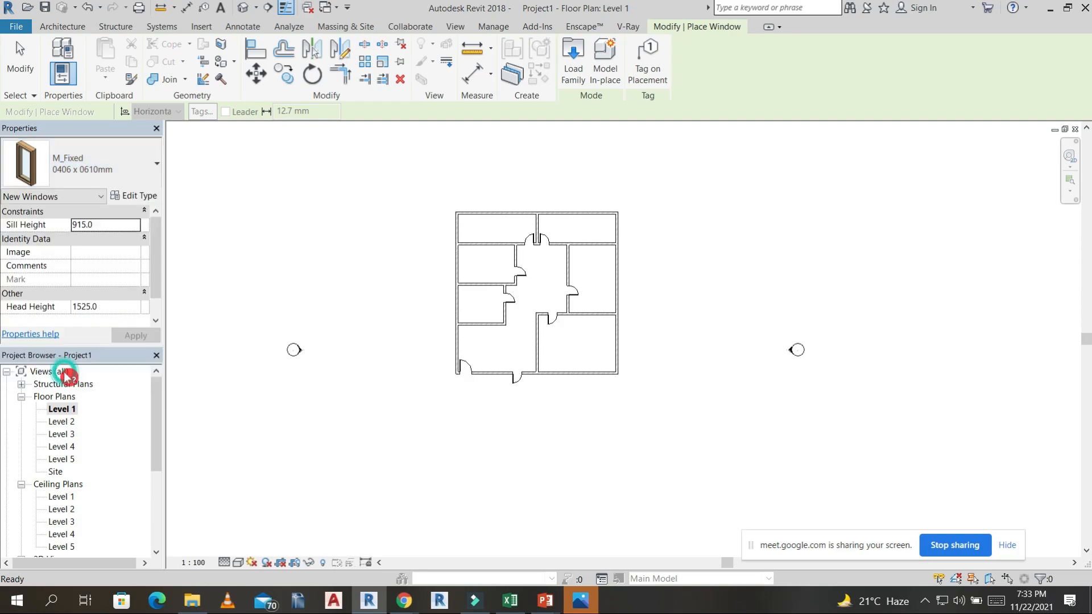
scroll(506, 240, "up", 4)
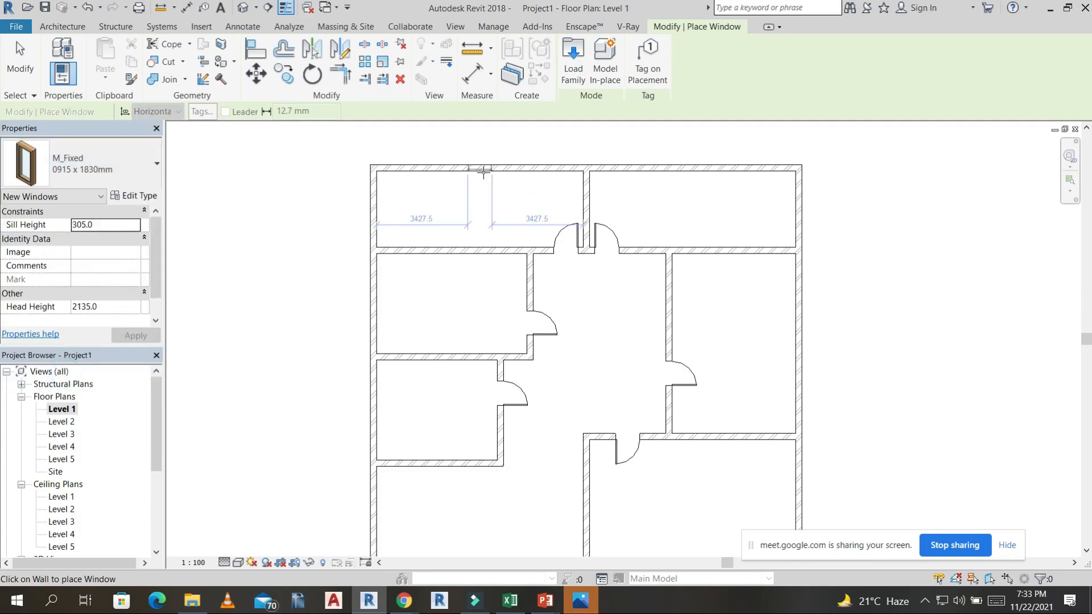
left_click(677, 166)
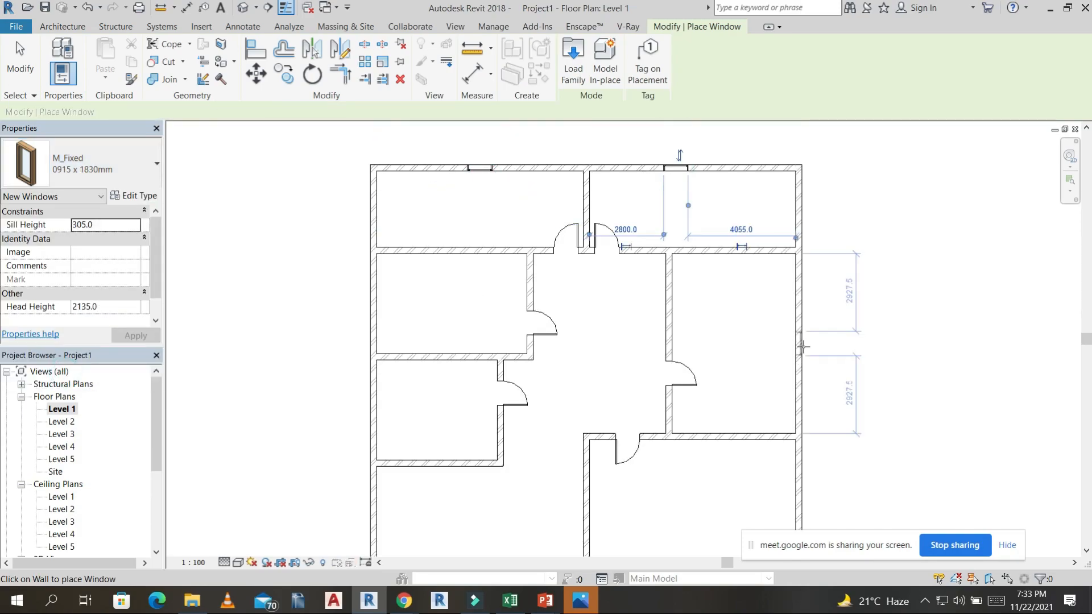
Place M_Fixed 0915 x 1830mm windows in the two side outer walls, three per wall, one for each adjoining enclosed room.
left_click(803, 198)
left_click(373, 206)
left_click(376, 296)
left_click(375, 410)
middle_click_drag(750, 373, 759, 232)
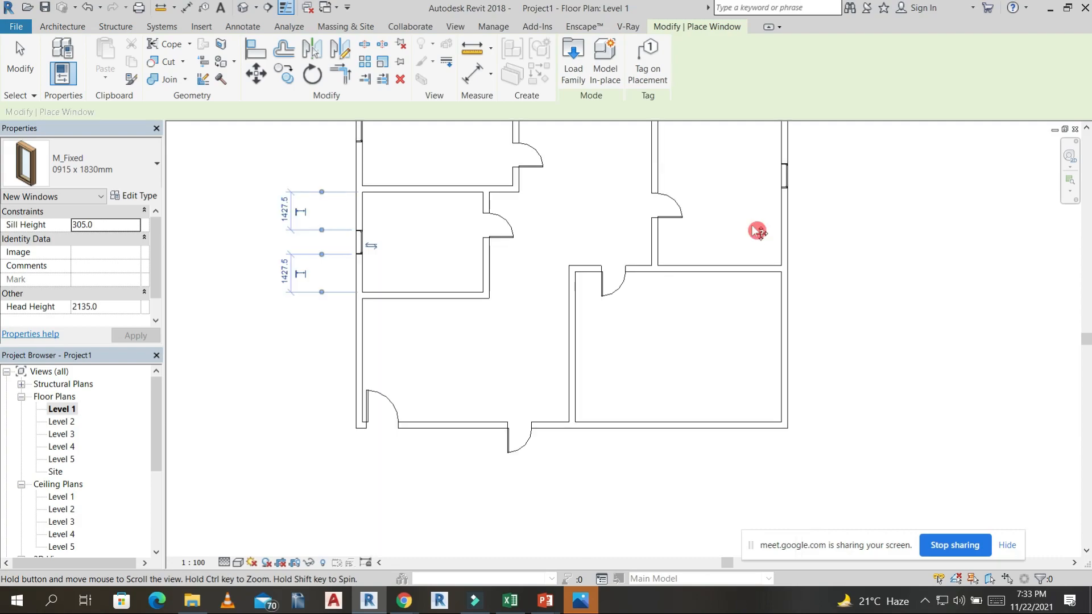
left_click(788, 334)
middle_click_drag(793, 341, 754, 386)
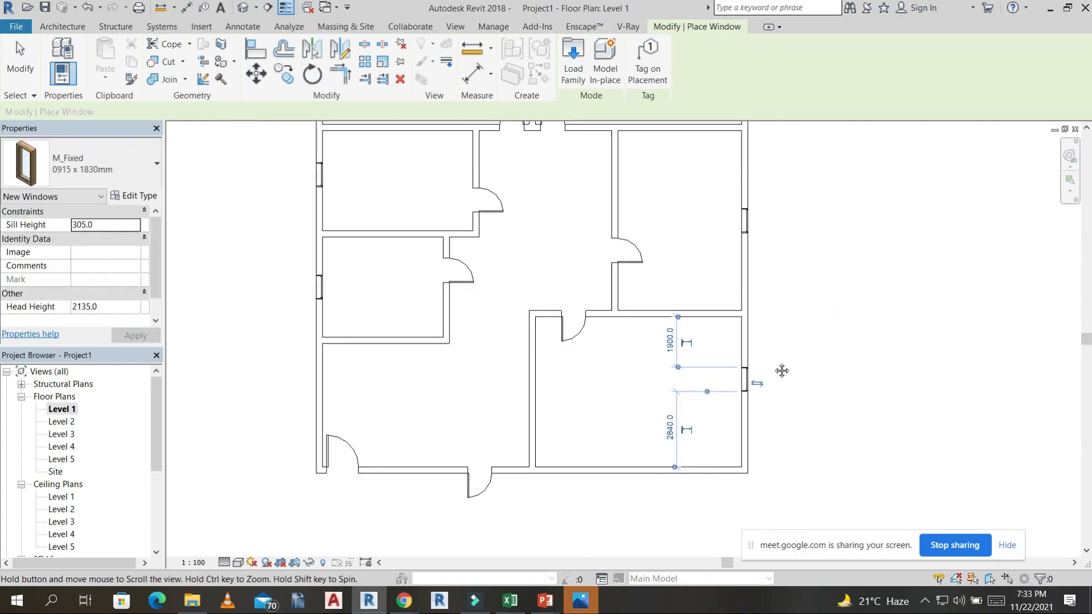
Examine the placed windows and doors from several sides and from above in the default 3D view.
left_click(245, 10)
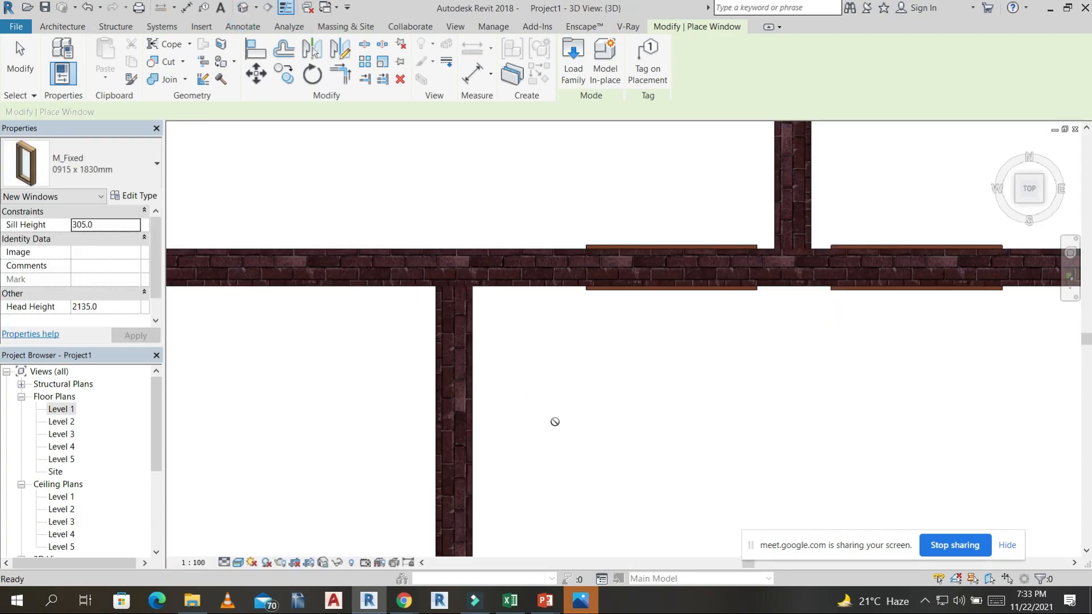
scroll(709, 385, "down", 3)
middle_click_drag(763, 242, 722, 412, "shift")
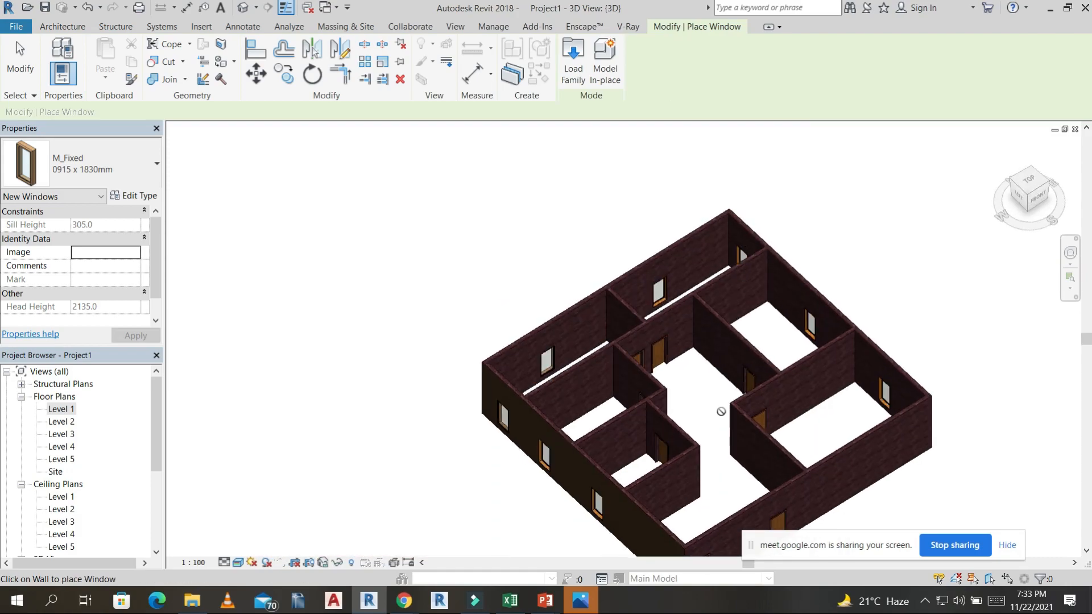
key("Escape")
middle_click_drag(855, 368, 708, 555, "shift")
key("Escape")
middle_click_drag(779, 212, 751, 295, "shift")
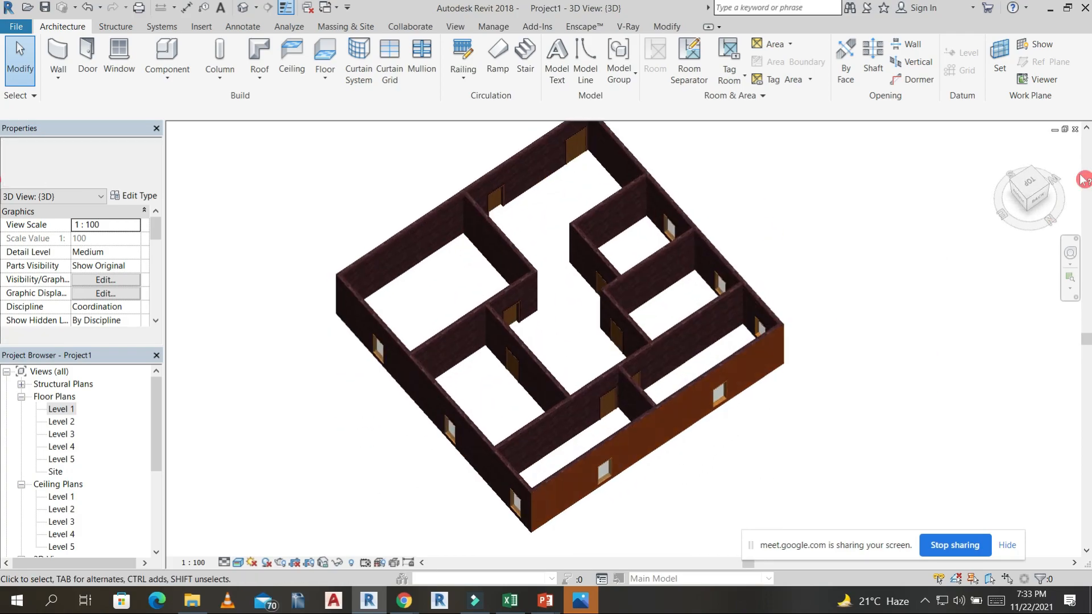
left_click(1031, 179)
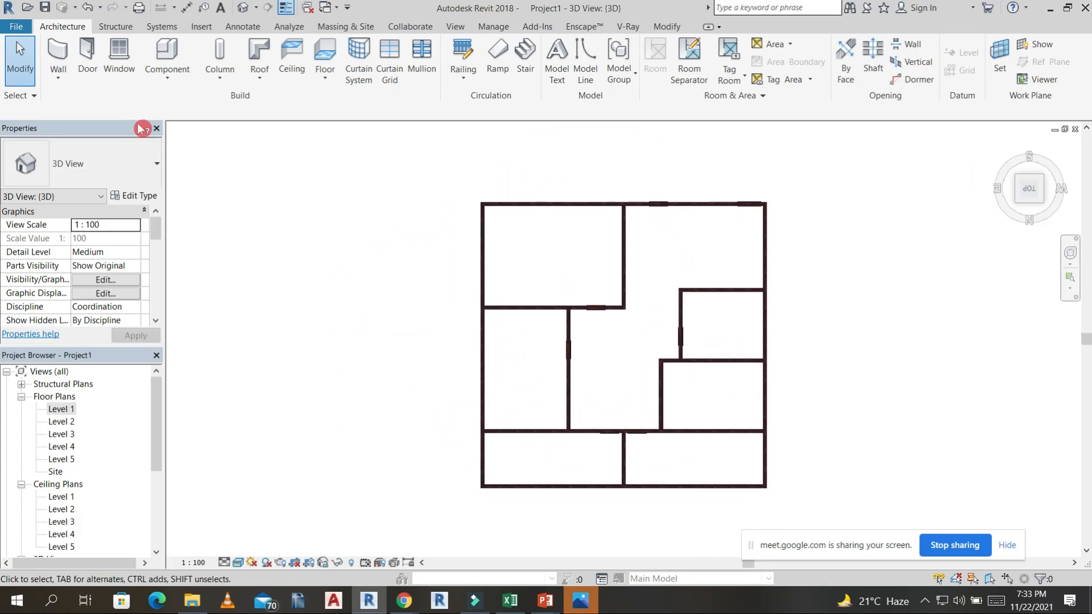
Restart window placement and open the family loading dialog from the M_Fixed 0915 x 1830mm type properties.
left_click(86, 51)
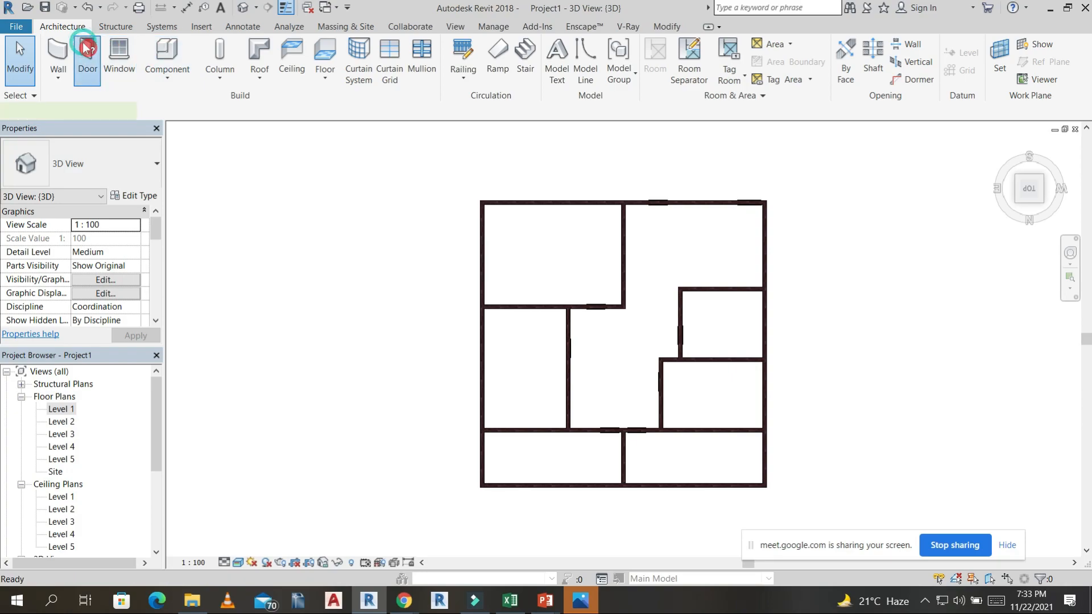
left_click(61, 29)
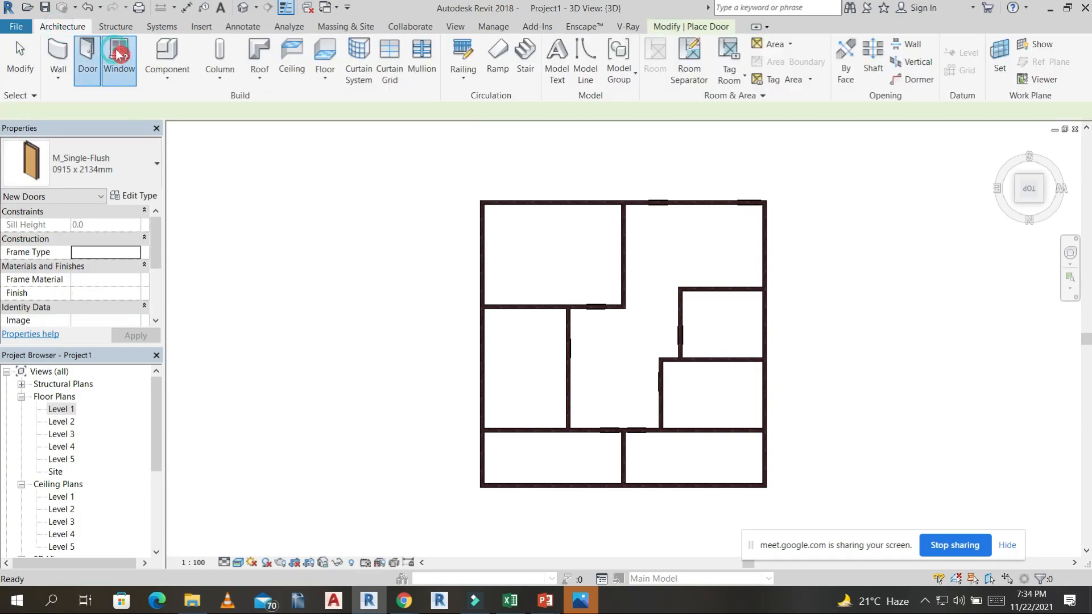
left_click(114, 50)
left_click(148, 196)
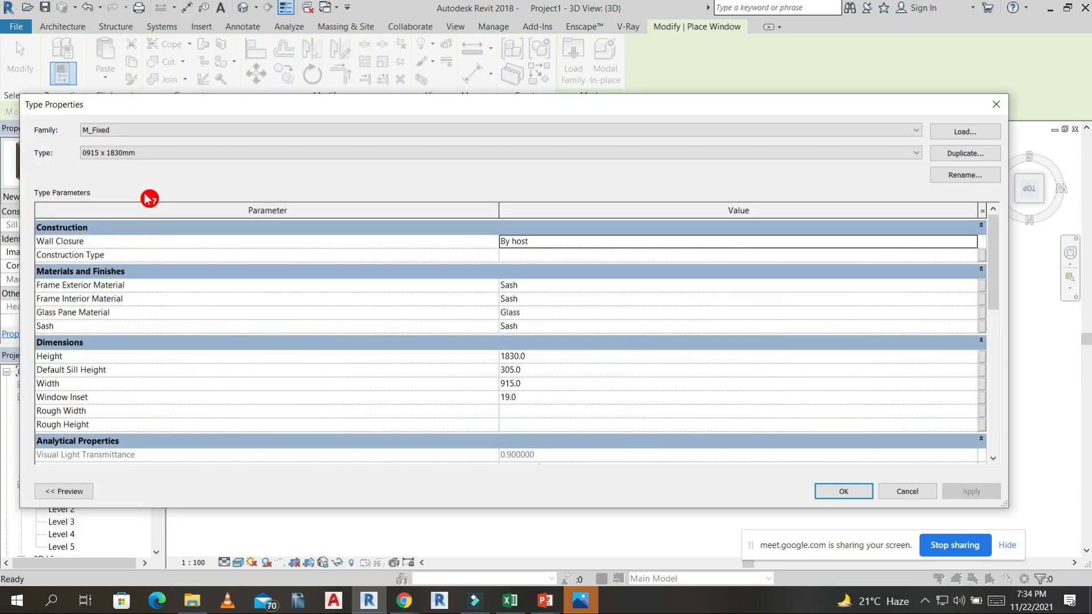
left_click(974, 136)
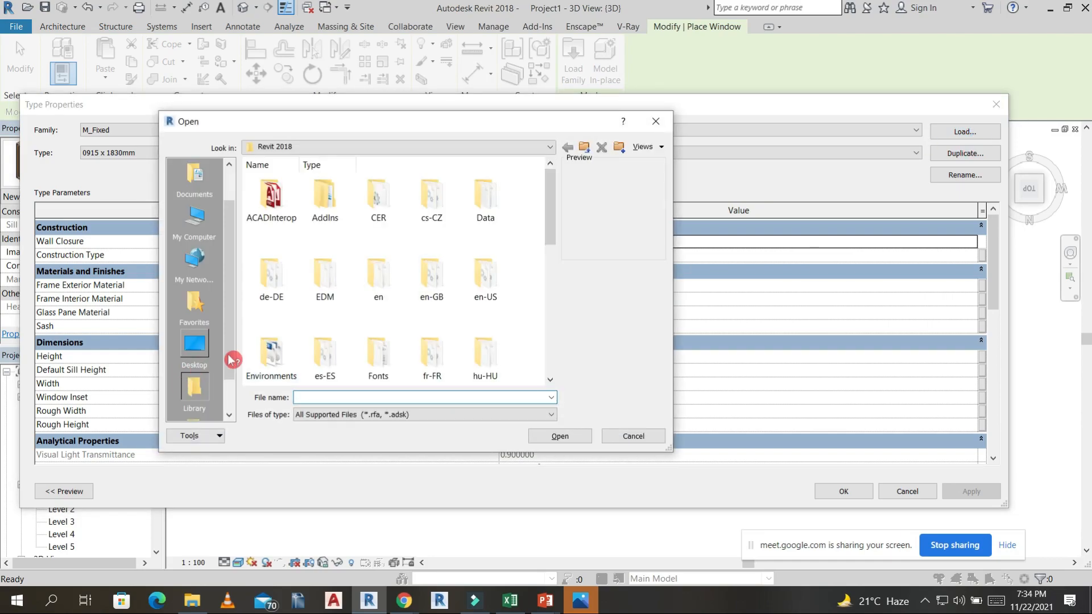
Load the M_Archtop with Trim window family from the Windows folder of rac2014 lib, inside the desktop's revit family occion folder.
left_click(208, 346)
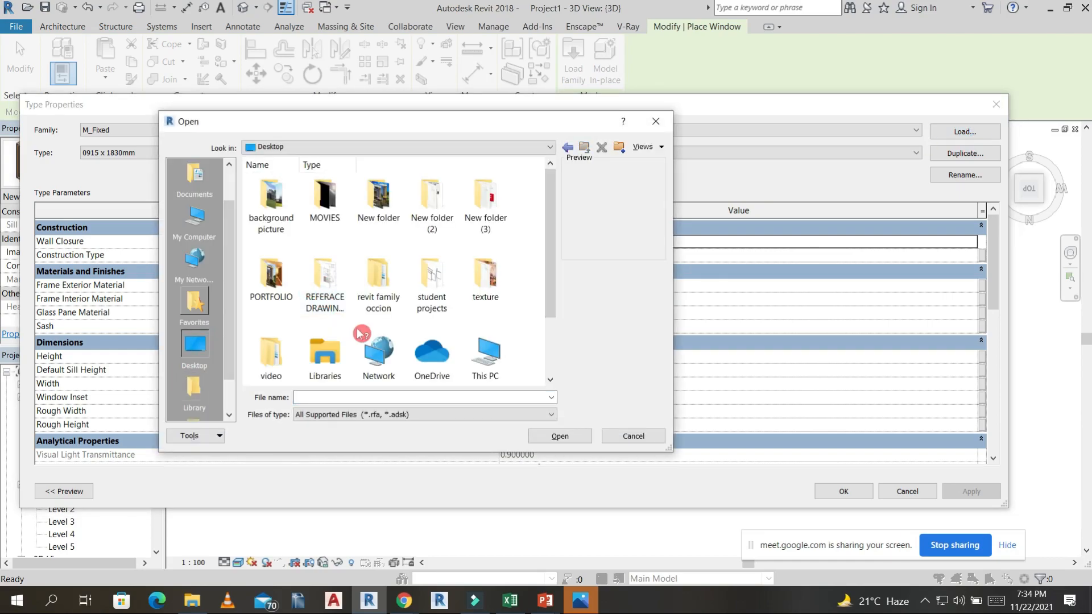
scroll(364, 296, "down", 2)
double_click(370, 199)
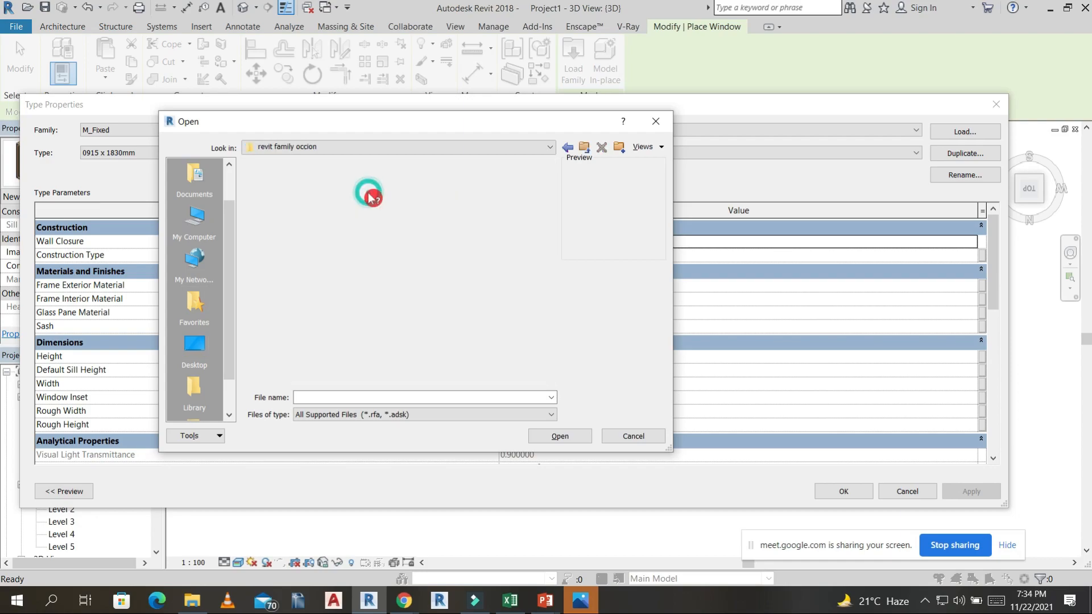
double_click(325, 282)
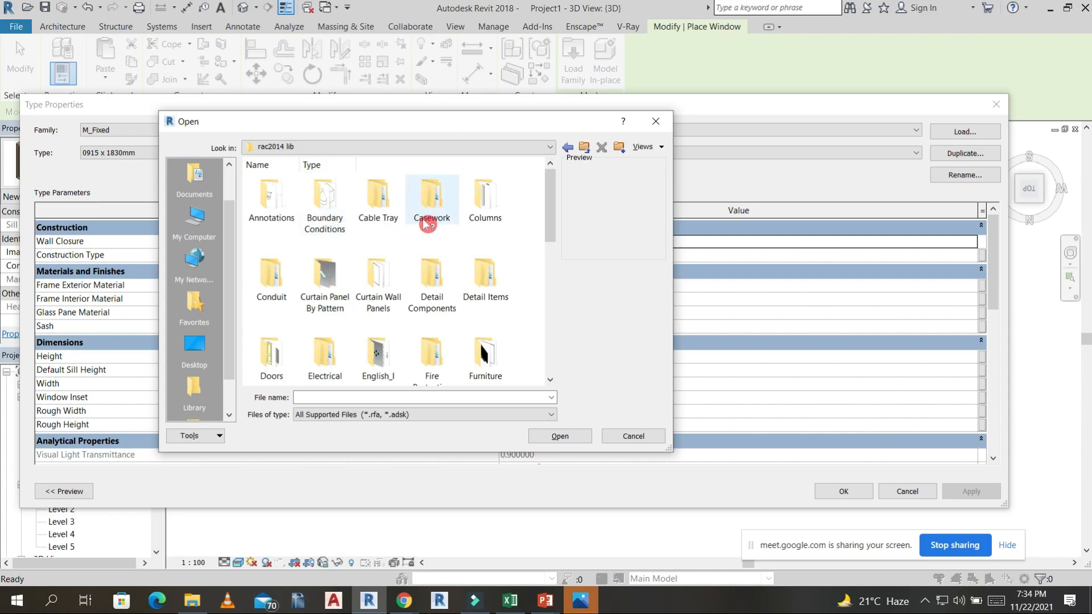
scroll(375, 279, "down", 5)
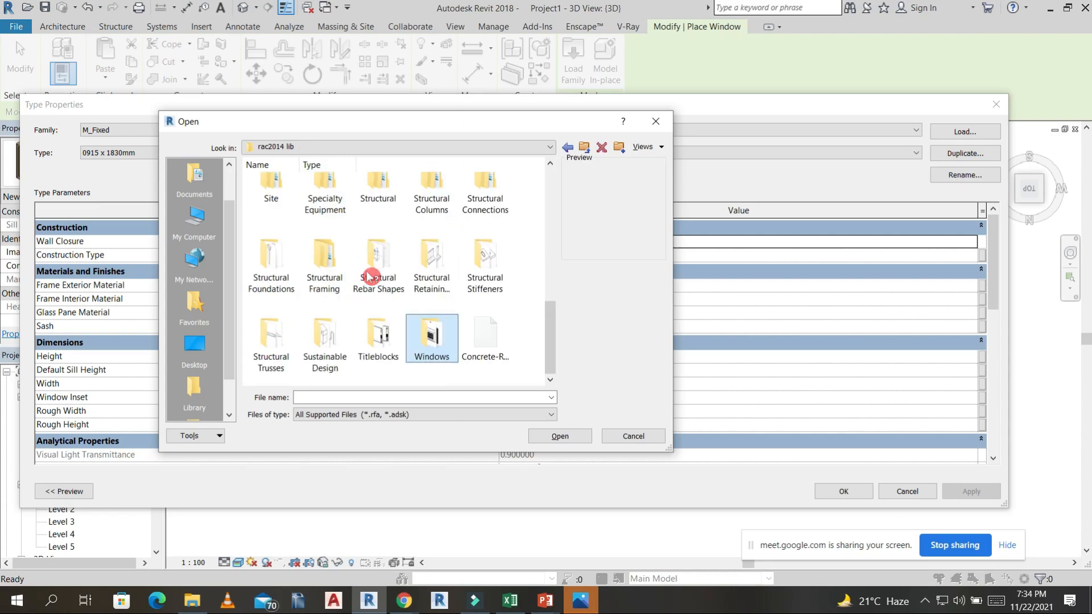
double_click(437, 337)
scroll(405, 256, "down", 5)
scroll(422, 278, "down", 2)
scroll(428, 296, "up", 7)
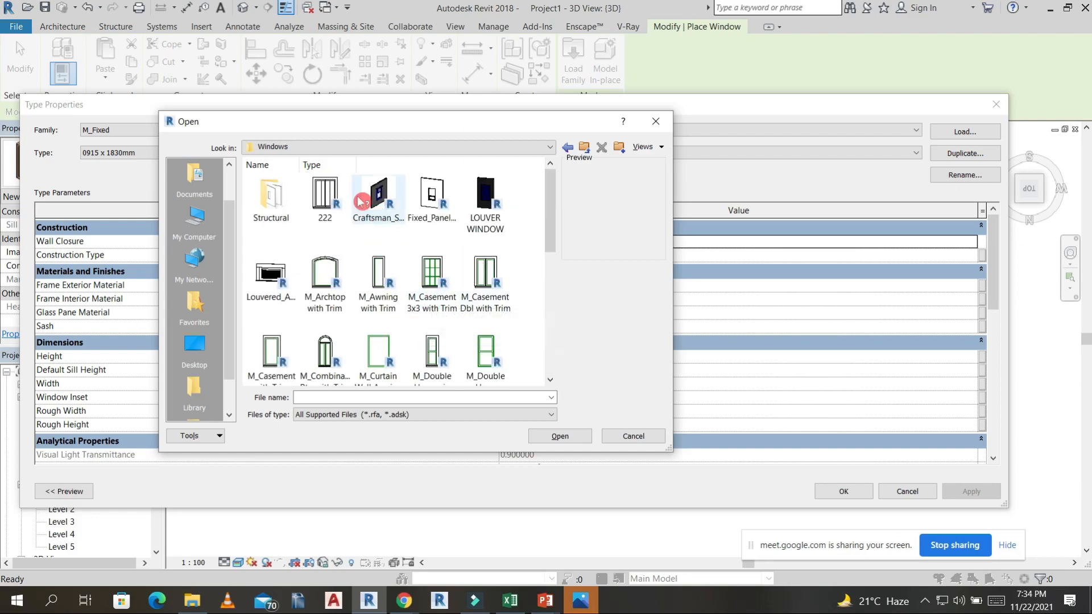
left_click(340, 275)
left_click(565, 437)
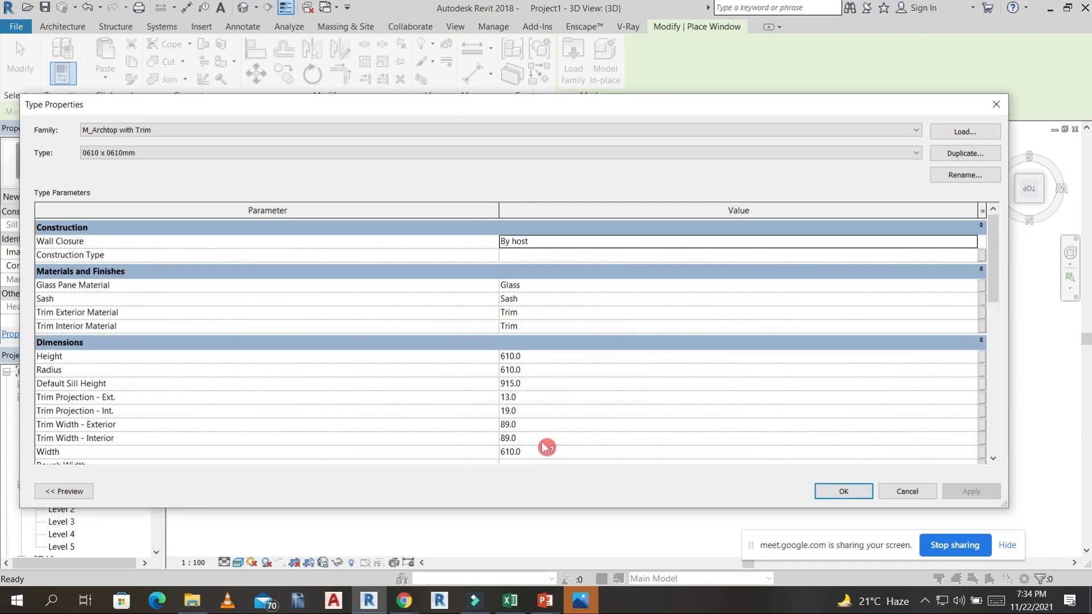
Set the M_Archtop with Trim type's width to 1200 and height to 1800, and place one in the open room's side outer wall.
left_click(542, 452)
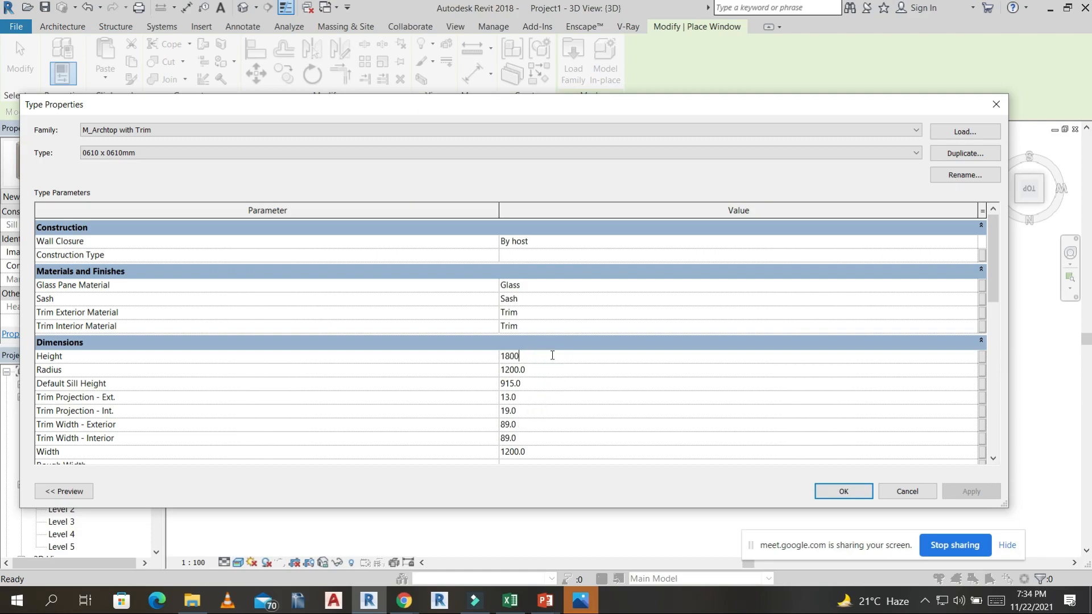
left_click(843, 492)
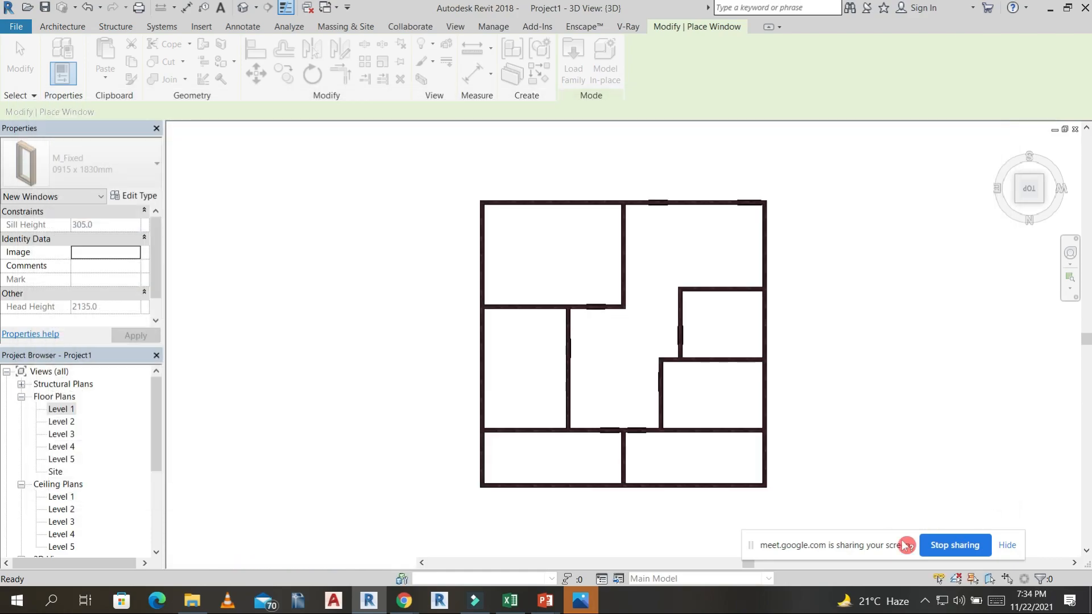
middle_click_drag(778, 247, 690, 419, "shift")
scroll(707, 292, "up", 3)
left_click(706, 291)
Place M_Archtop with Trim windows in the entrance wall, one in the enclosed room and one between the doors, and one in the opposite side wall.
scroll(706, 307, "down", 5)
middle_click_drag(354, 371, 581, 419, "shift")
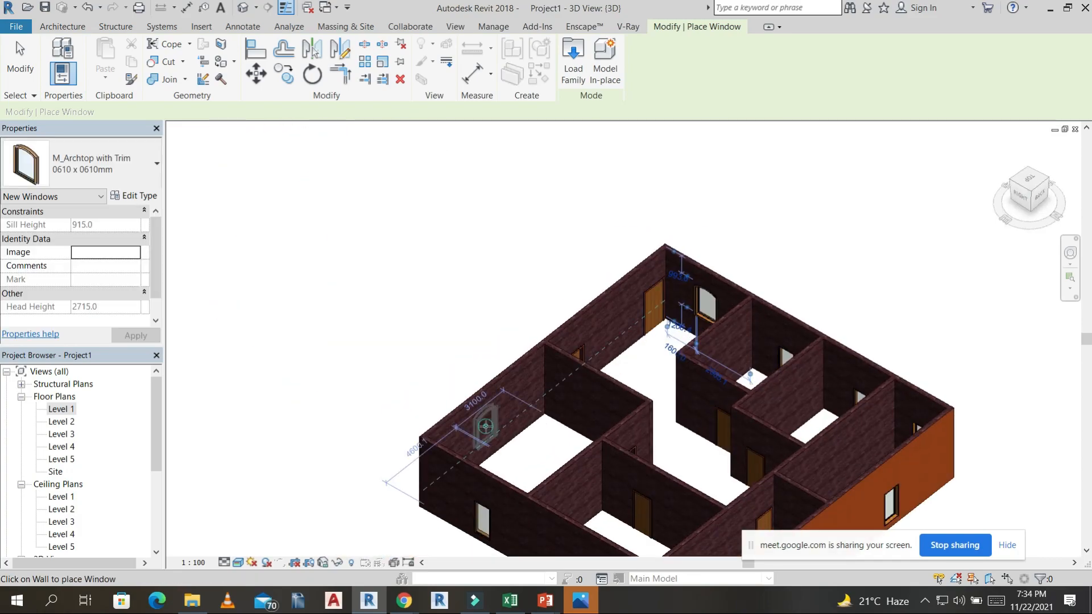
left_click(620, 315)
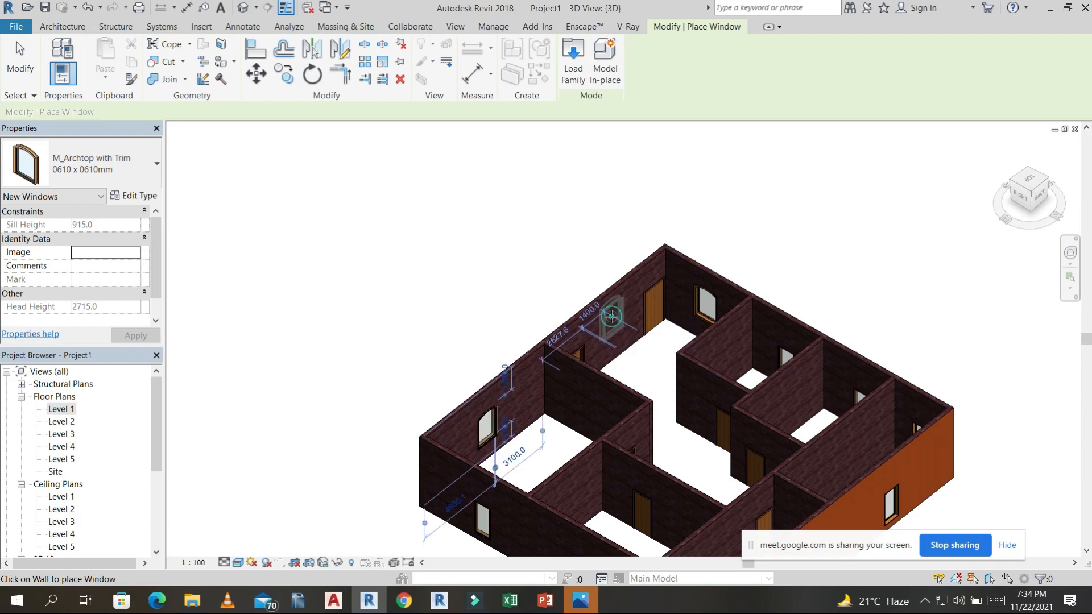
scroll(787, 319, "down", 5)
middle_click_drag(787, 319, 725, 382, "shift")
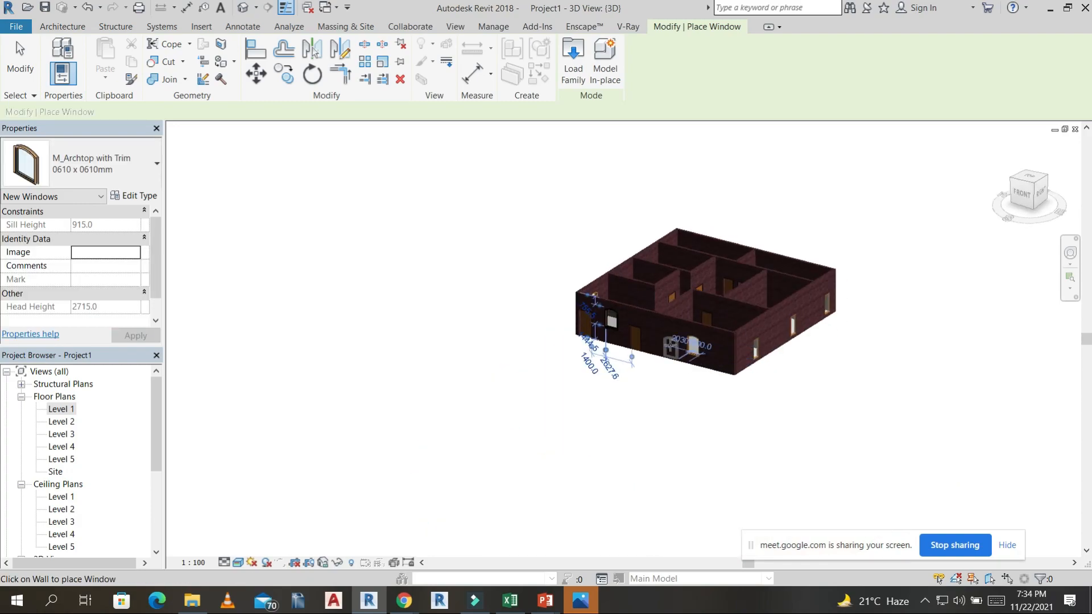
scroll(668, 330, "up", 5)
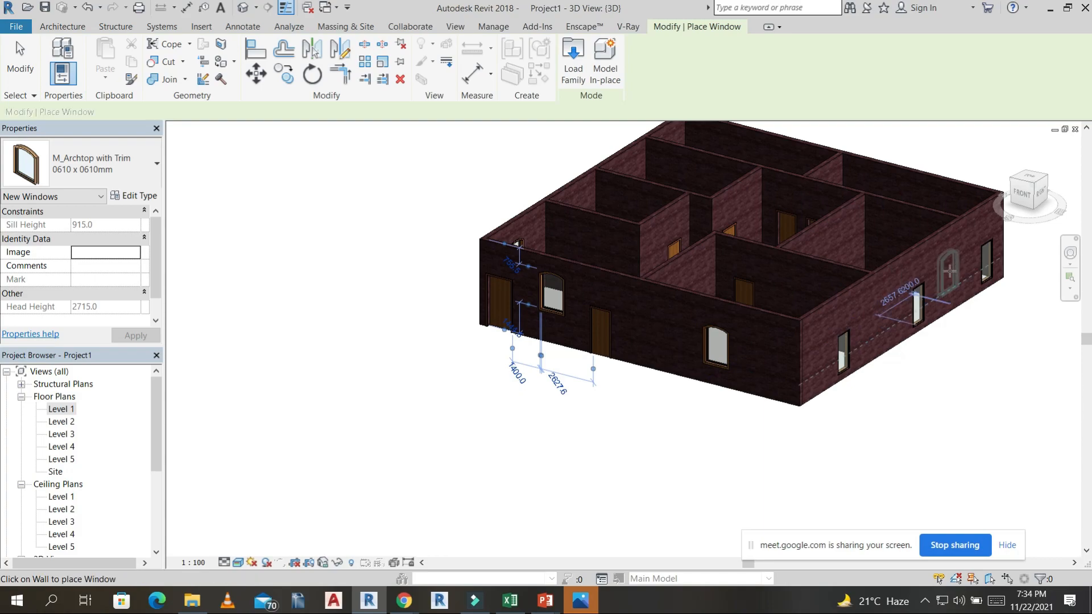
left_click(953, 270)
scroll(873, 382, "down", 3)
middle_click_drag(872, 382, 646, 440, "shift")
scroll(570, 405, "down", 3)
key("Escape")
key("Escape")
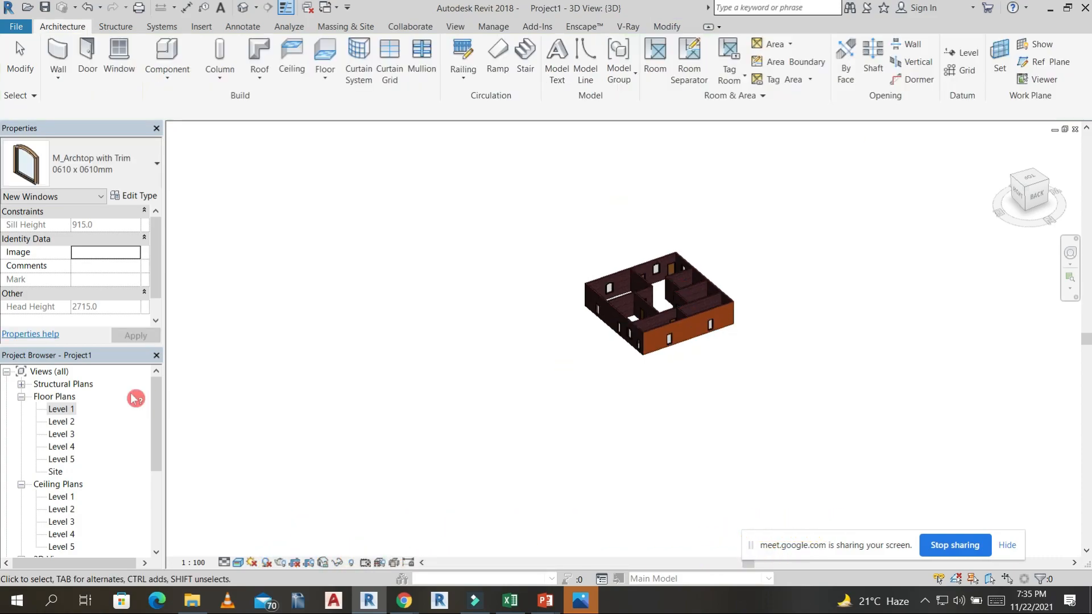
Open the Level 1 floor plan and bring the two rooms along the upper outer wall into view.
double_click(75, 410)
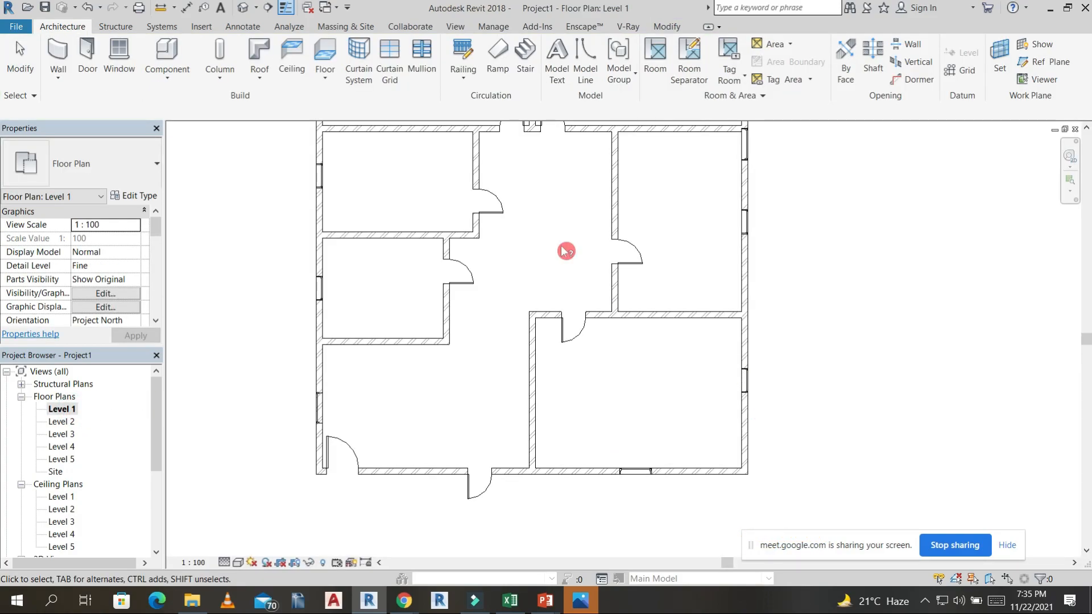
scroll(546, 278, "down", 2)
scroll(519, 237, "up", 5)
scroll(492, 290, "up", 6)
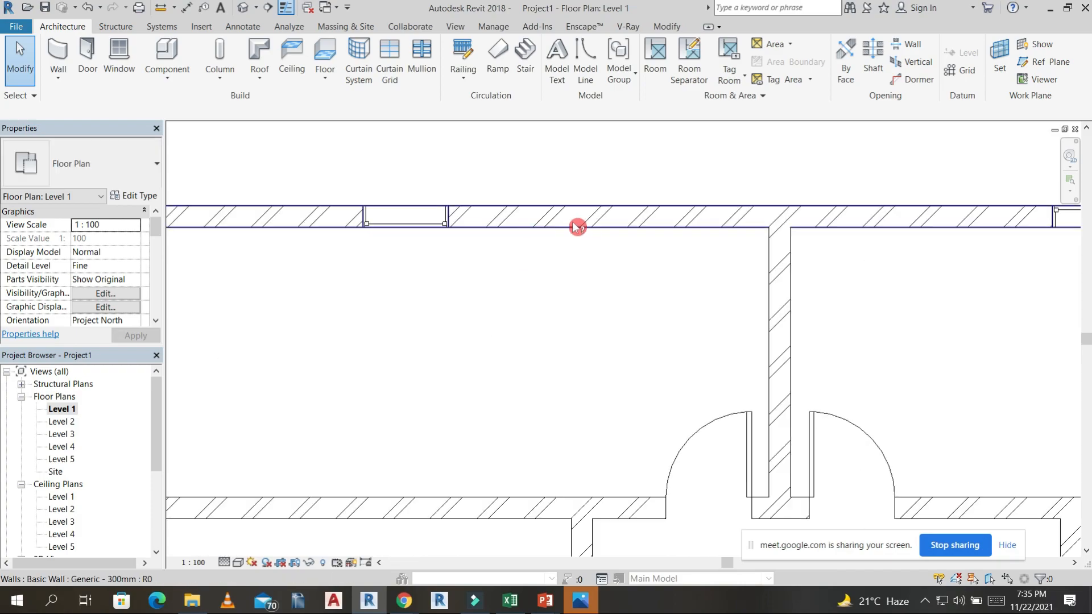
scroll(593, 221, "down", 3)
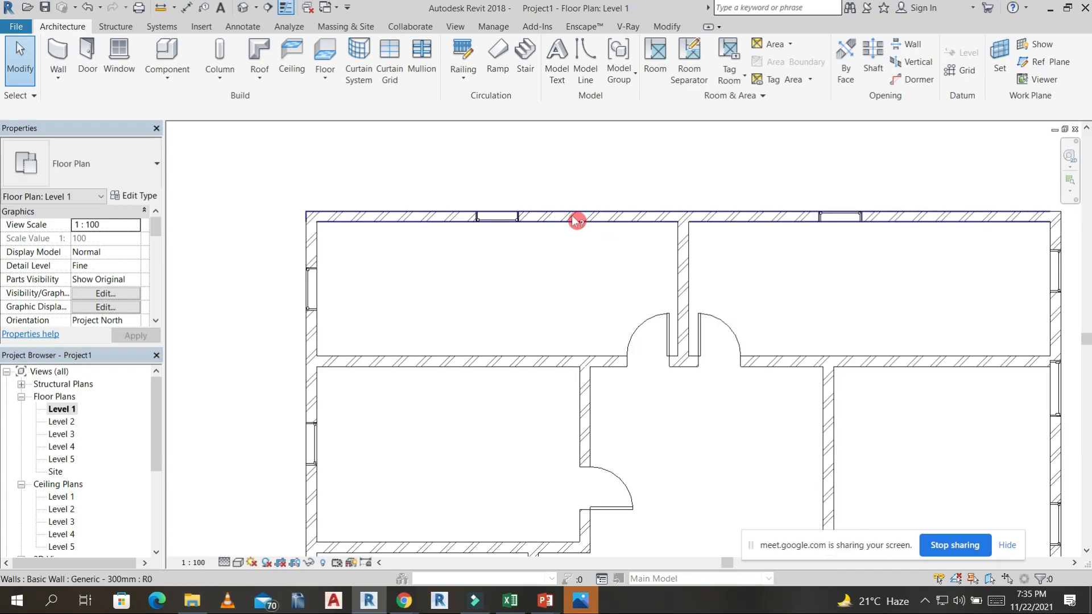
scroll(572, 300, "up", 3)
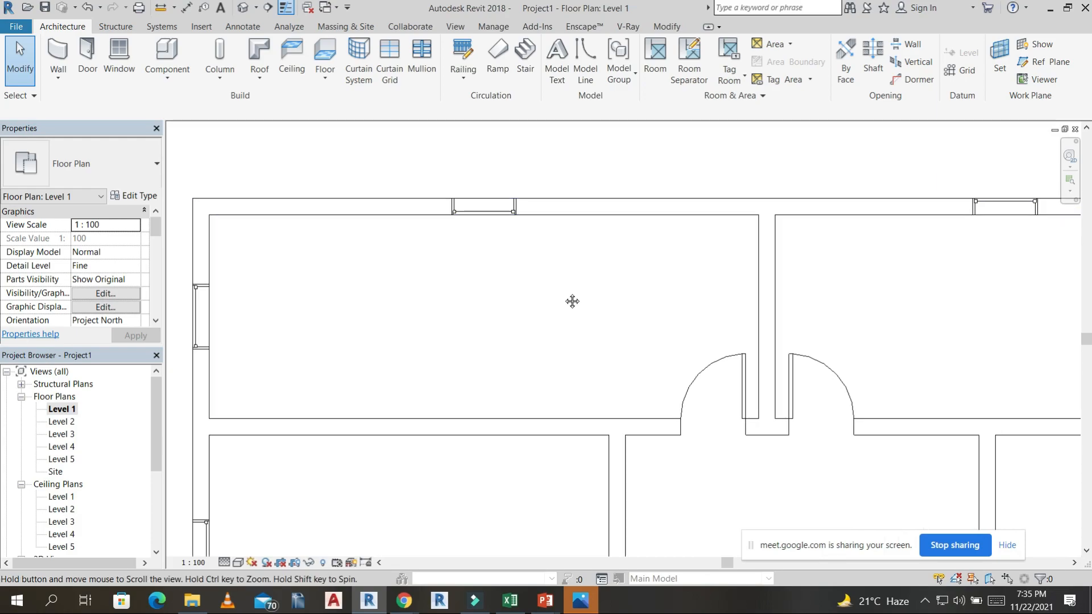
Add an aligned dimension for the depth of the upper-left room using the wall centerline reference option.
key("i")
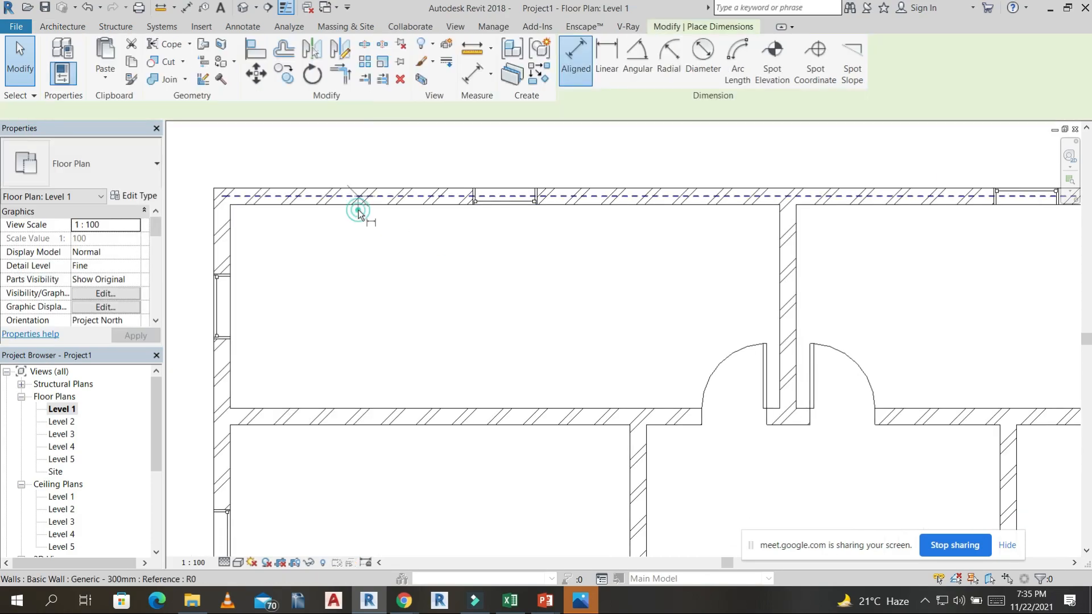
key("Escape")
key("d")
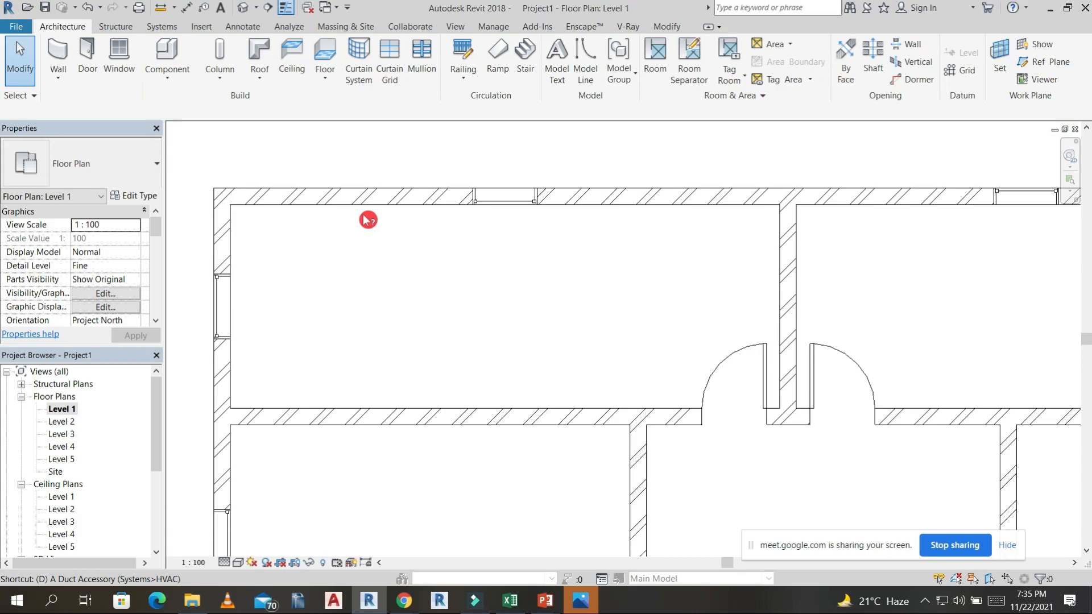
key("i")
left_click(375, 207)
left_click(357, 406)
left_click(346, 308)
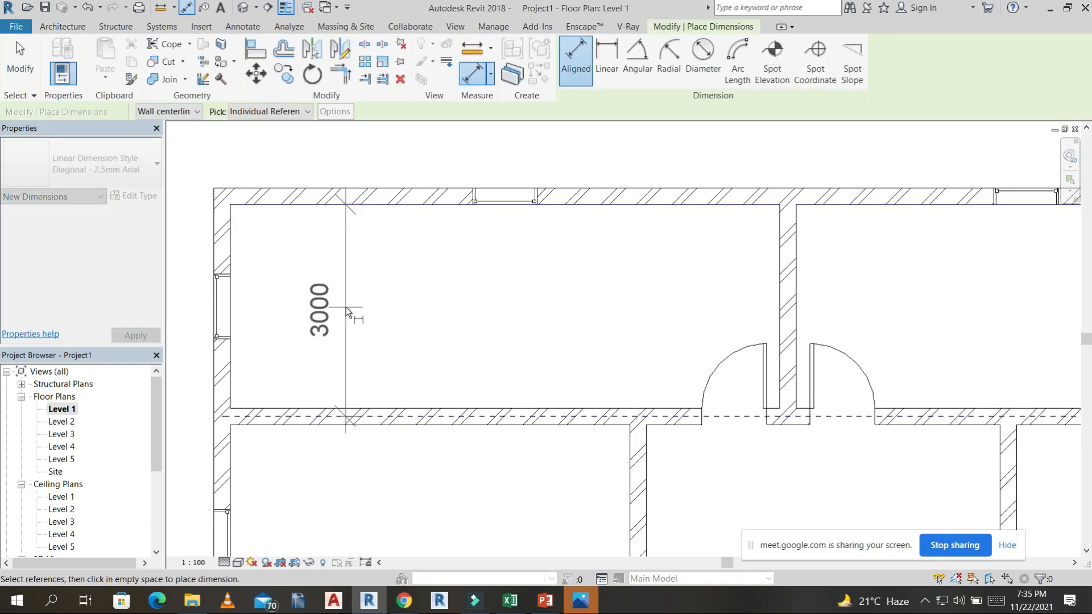
Switch the dimension reference to Faces of core and dimension the upper-left room's depth between its inner wall faces.
left_click(198, 112)
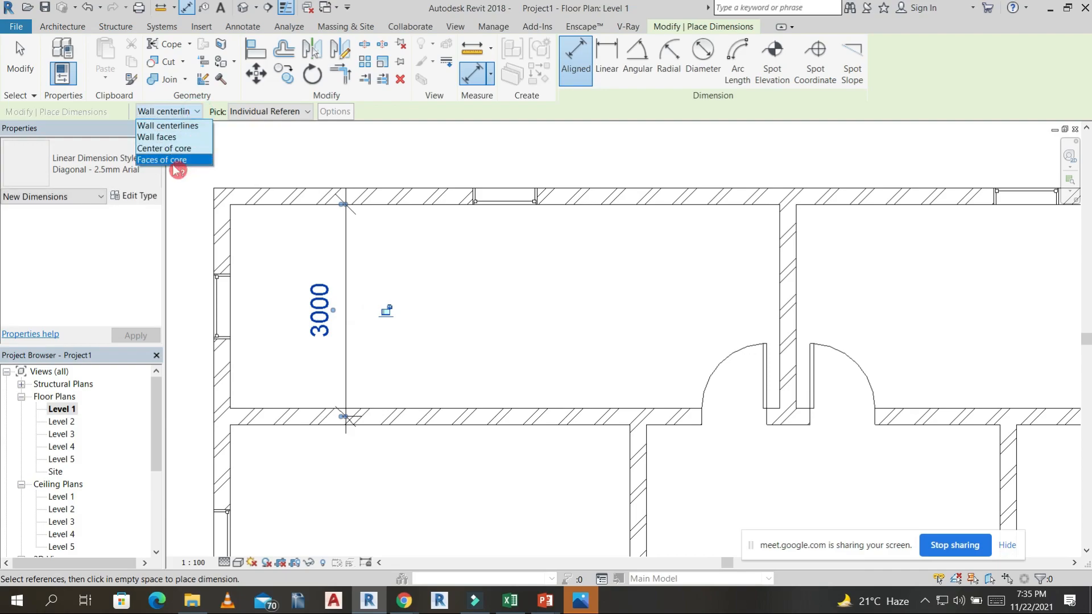
left_click(173, 160)
left_click(426, 203)
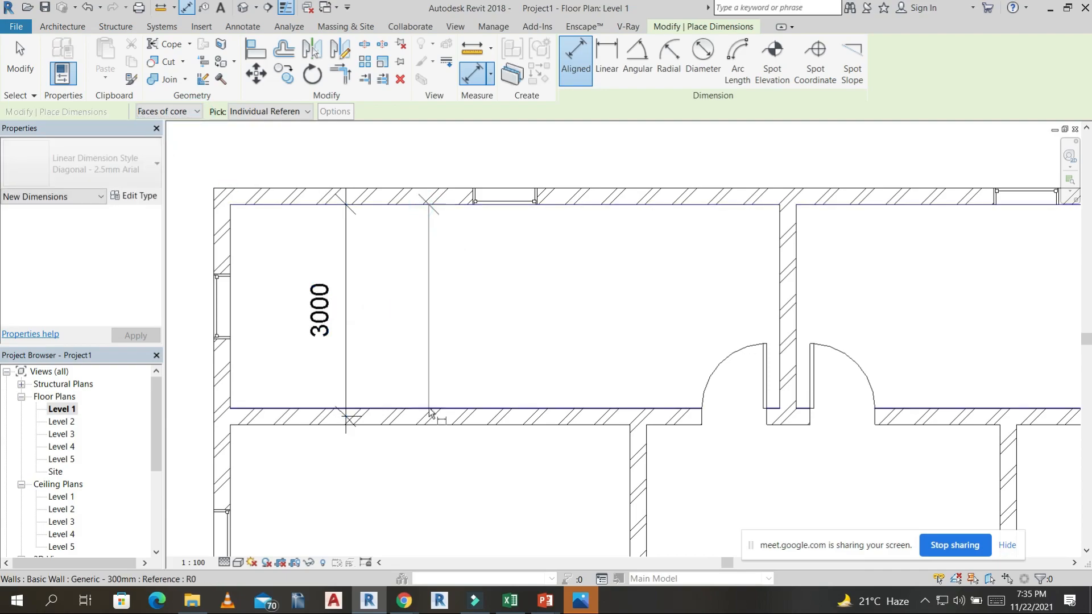
left_click(429, 408)
left_click(420, 337)
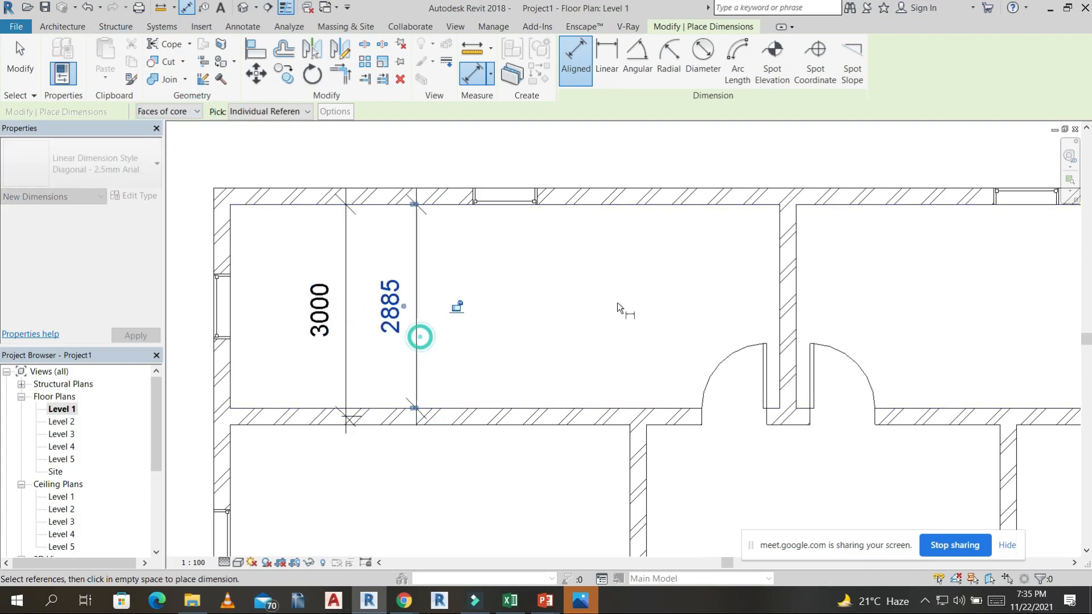
Dimension the upper-left room's width from the side wall's inner face to the dividing wall, and finish dimensioning.
left_click(233, 251)
left_click(786, 280)
left_click(648, 251)
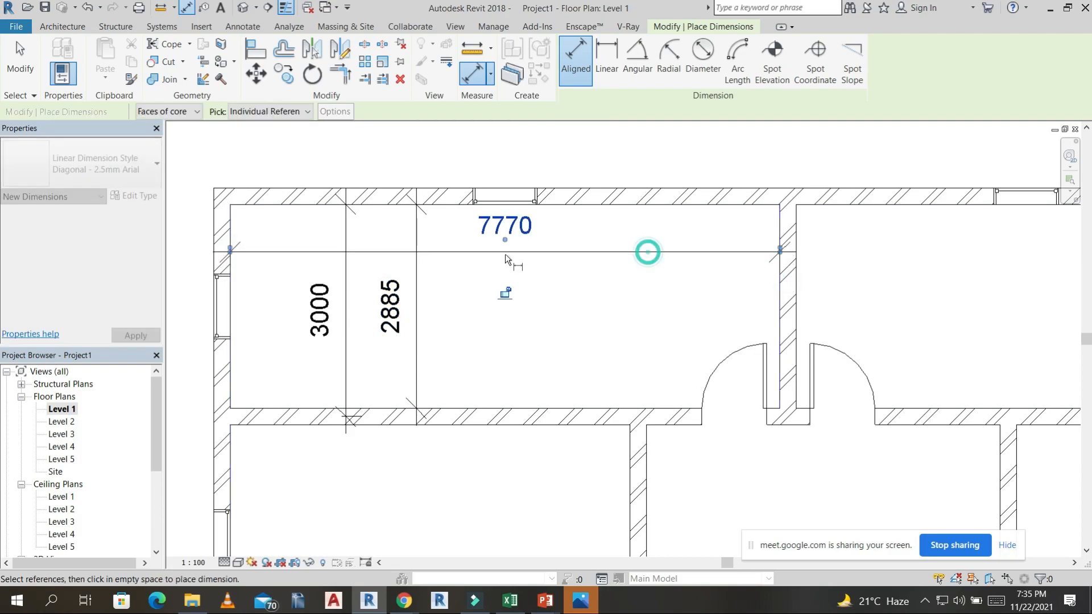
scroll(508, 277, "down", 1)
key("Escape")
key("Escape")
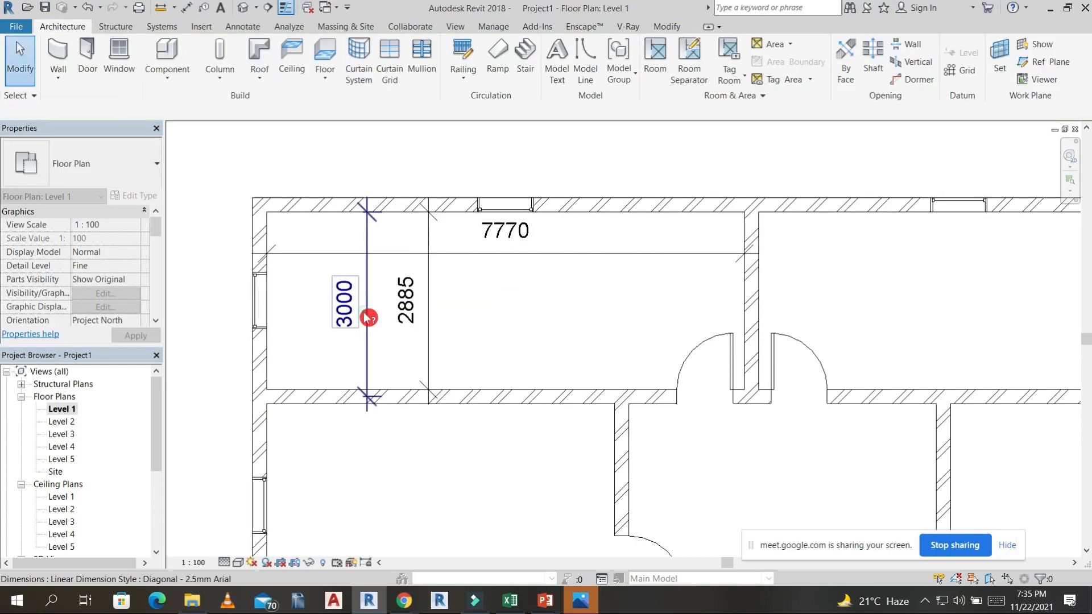
Delete the 3000 depth dimension from the upper-left room.
left_click(413, 345)
key("Delete")
scroll(514, 363, "down", 2)
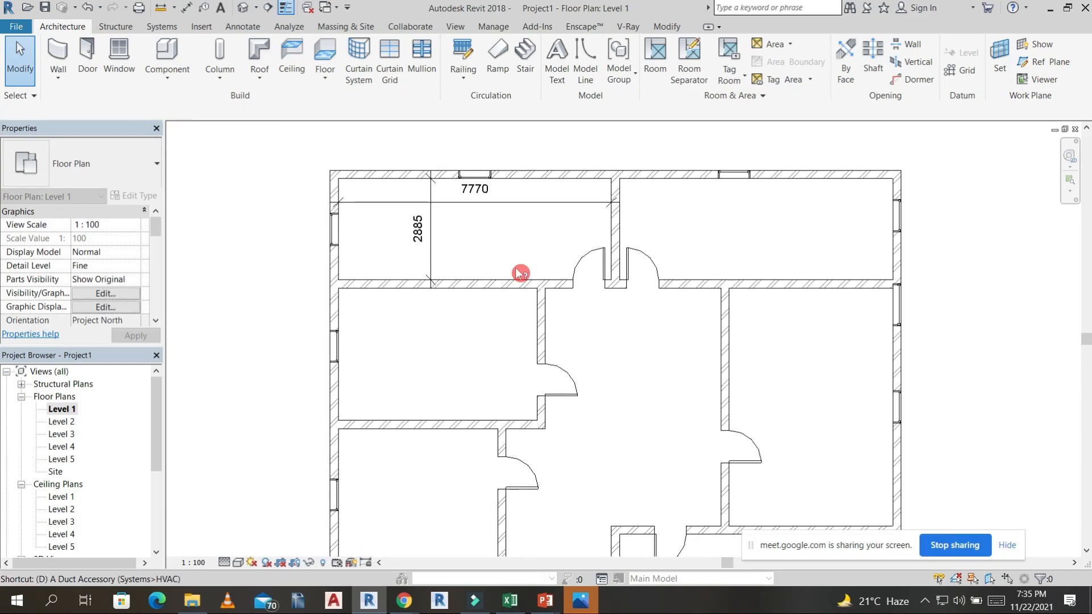
Dimension the building's overall depth between the outer faces of the upper and lower walls, placed outside the left wall.
key("d")
key("i")
scroll(422, 230, "down", 2)
left_click(402, 190)
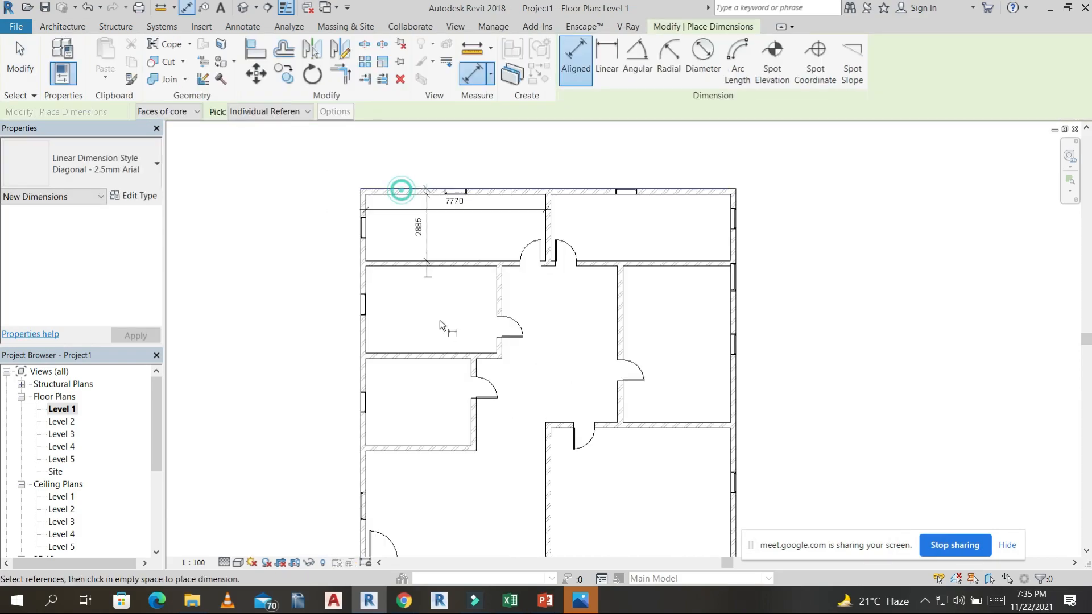
middle_click(491, 197)
middle_click(491, 198)
scroll(590, 360, "up", 3)
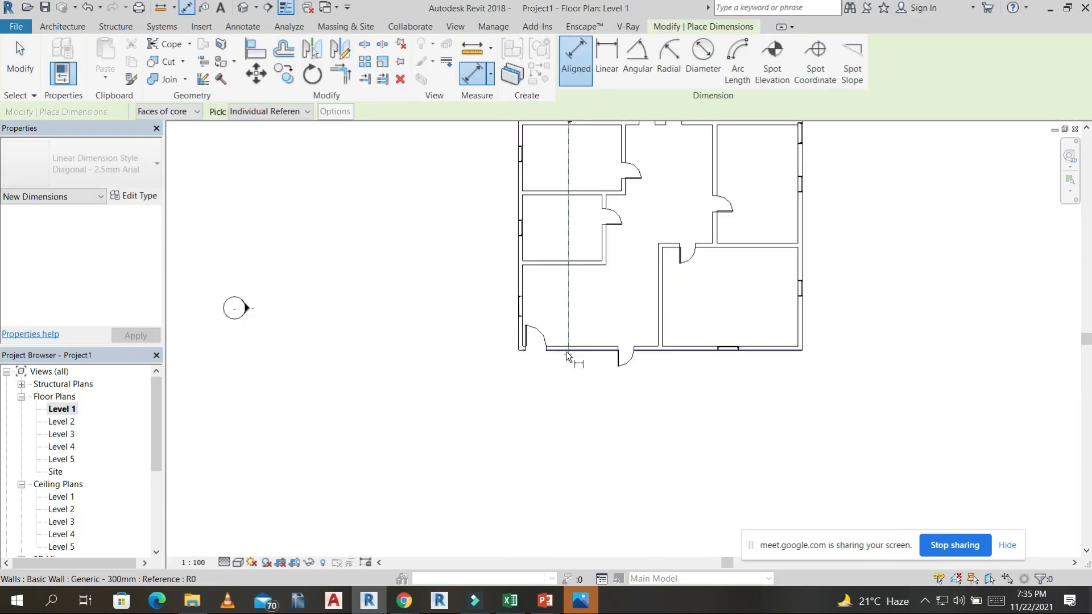
left_click(561, 351)
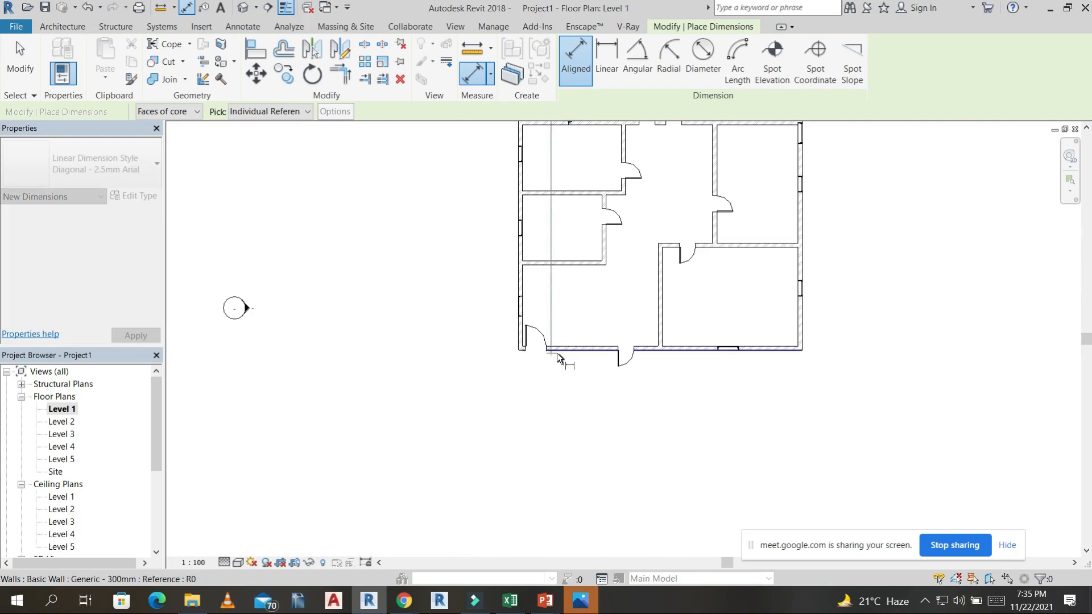
left_click(487, 309)
Dimension the building's overall width between the outer faces of the two side walls, placed above the upper wall.
middle_click_drag(511, 377, 415, 496)
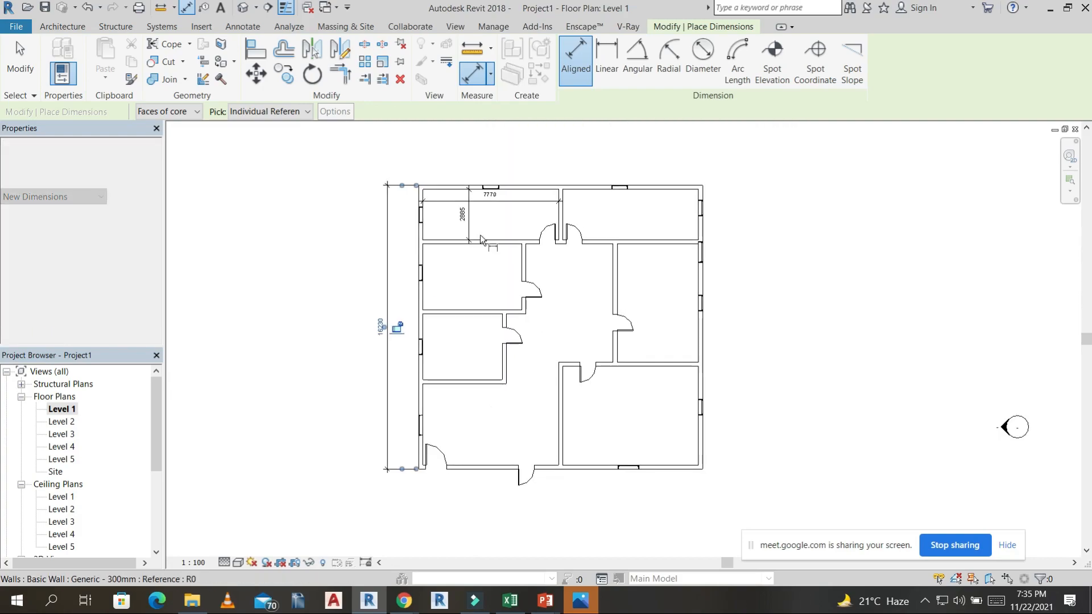
scroll(418, 199, "up", 3)
scroll(417, 199, "up", 3)
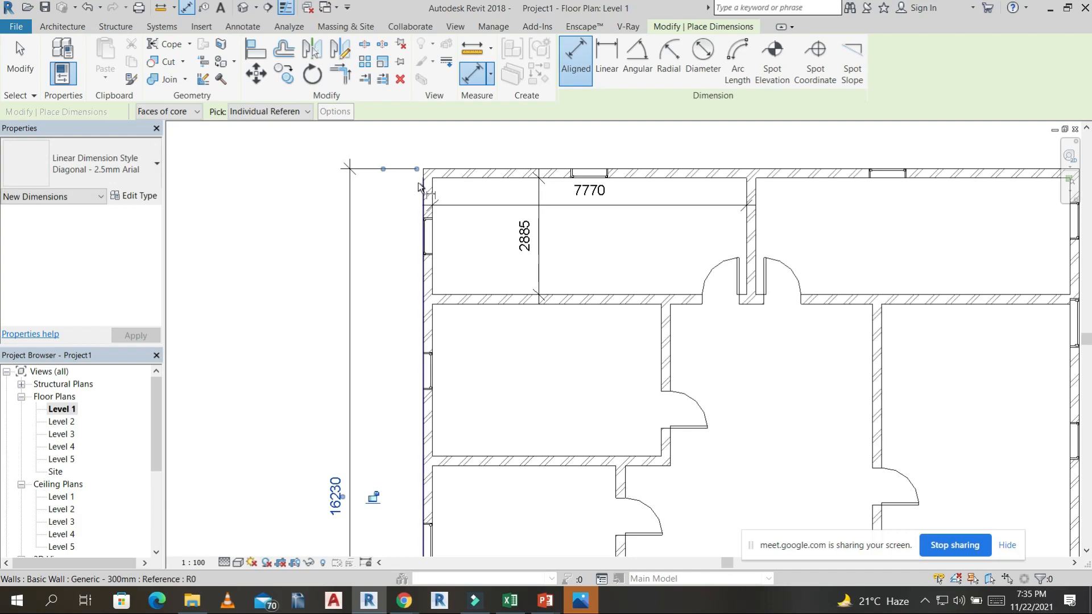
left_click(418, 183)
scroll(588, 213, "down", 4)
middle_click_drag(898, 224, 821, 243)
scroll(798, 220, "up", 3)
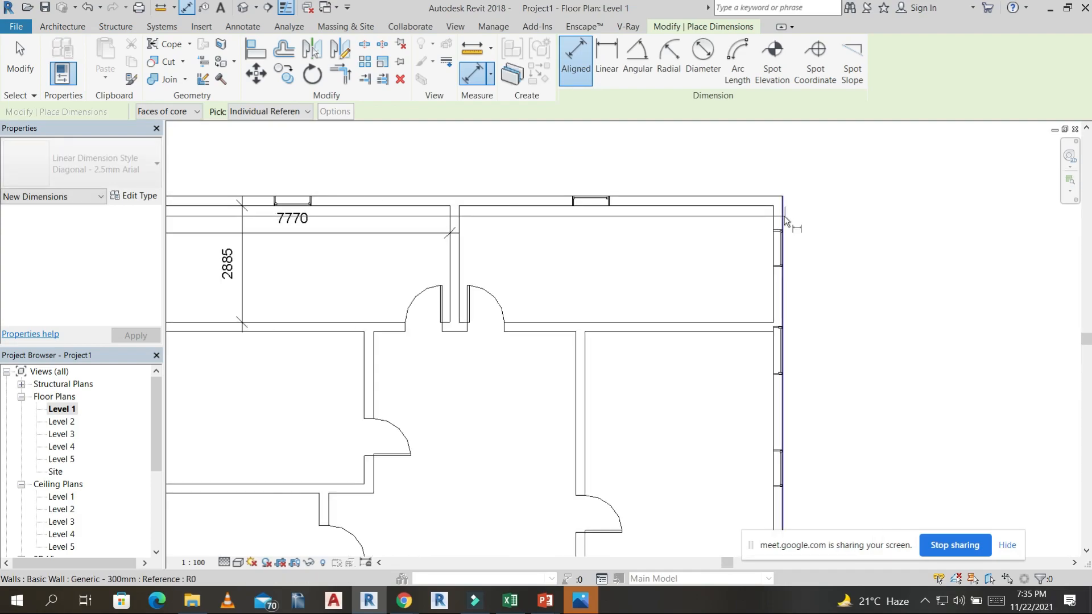
left_click(783, 217)
left_click(648, 165)
scroll(706, 280, "down", 4)
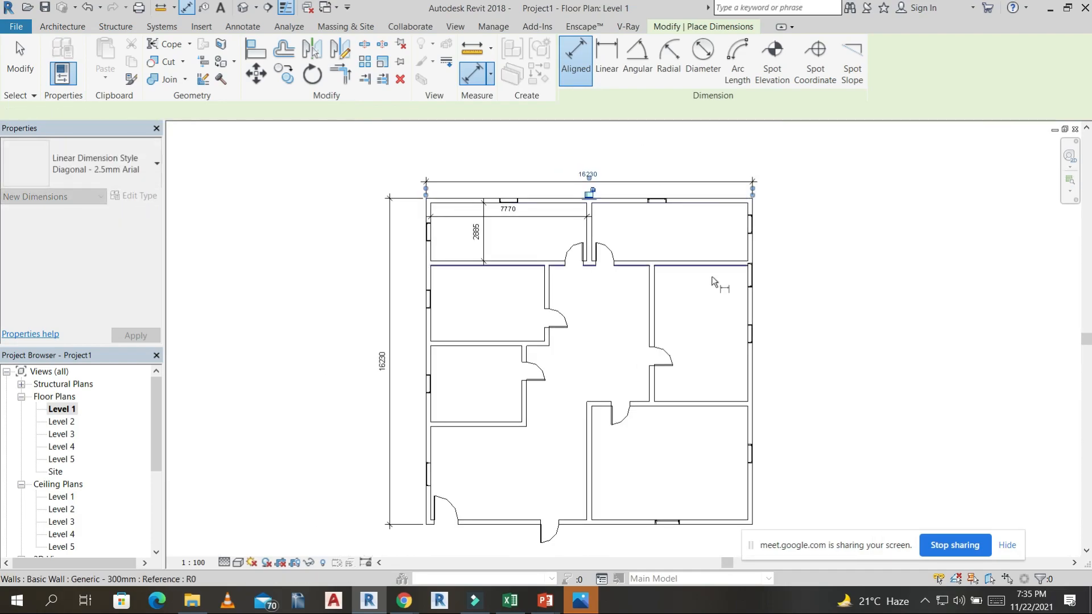
Add a two-line text note reading BEDROOM and 3000X8000 inside the upper-right room.
left_click(236, 30)
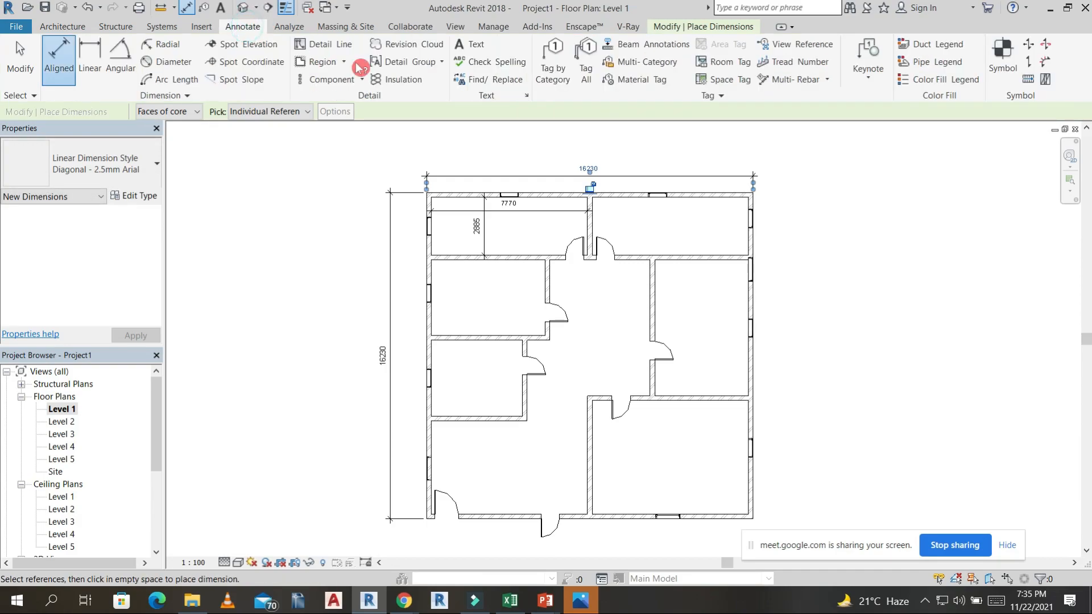
left_click(472, 45)
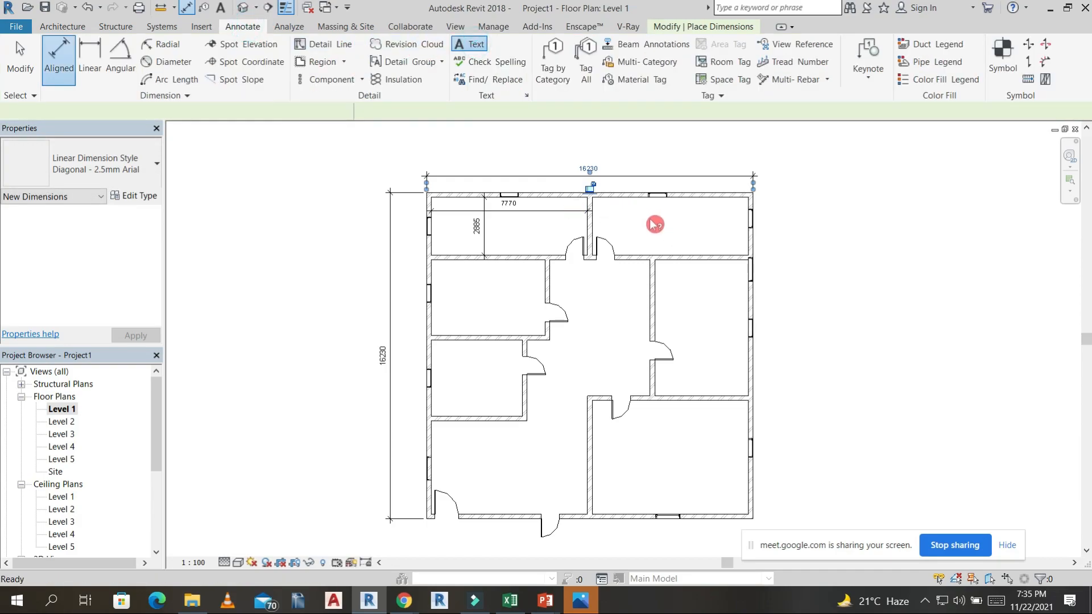
scroll(629, 227, "up", 2)
left_click(629, 222)
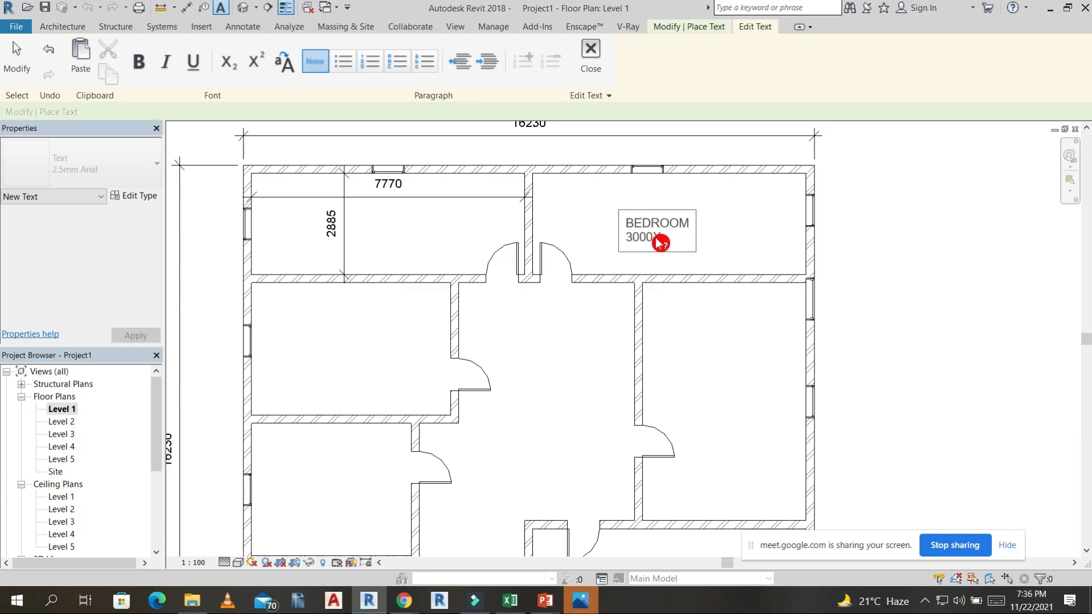
left_click(752, 243)
scroll(735, 372, "down", 2)
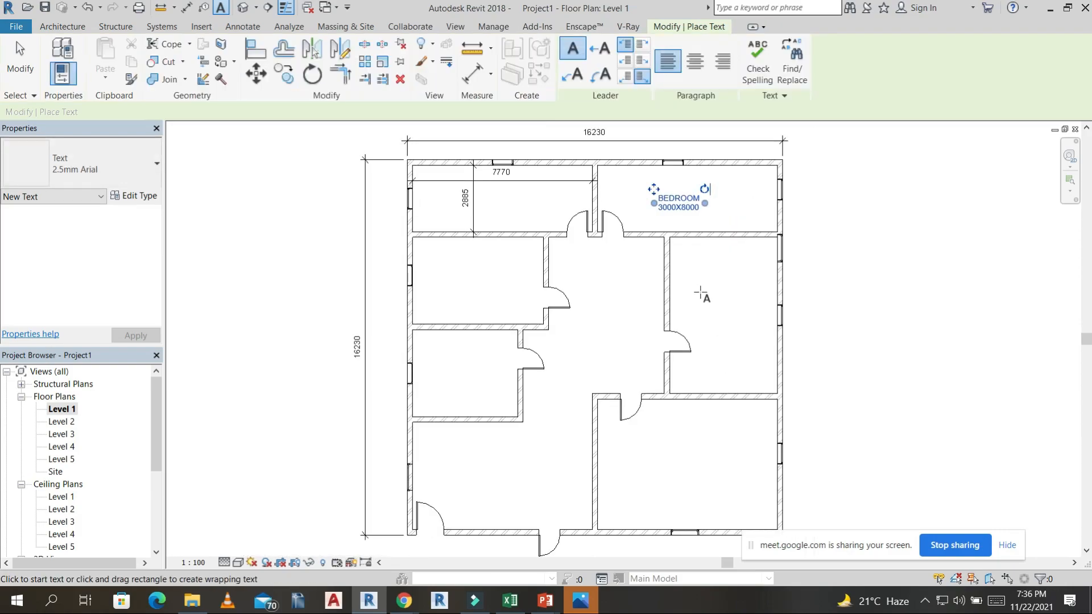
scroll(697, 309, "down", 2)
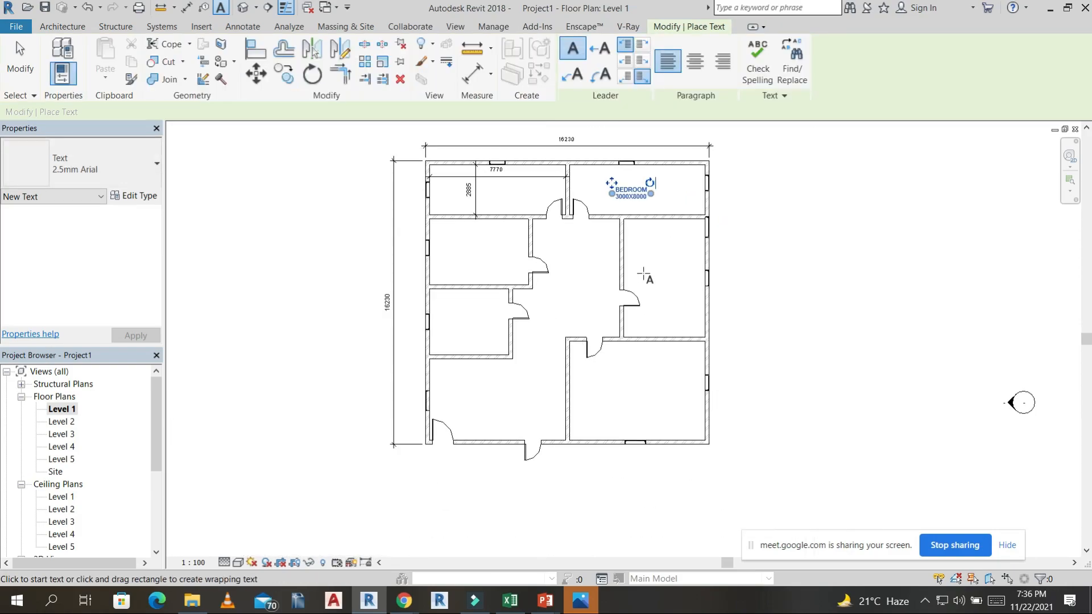
key("Escape")
key("Escape")
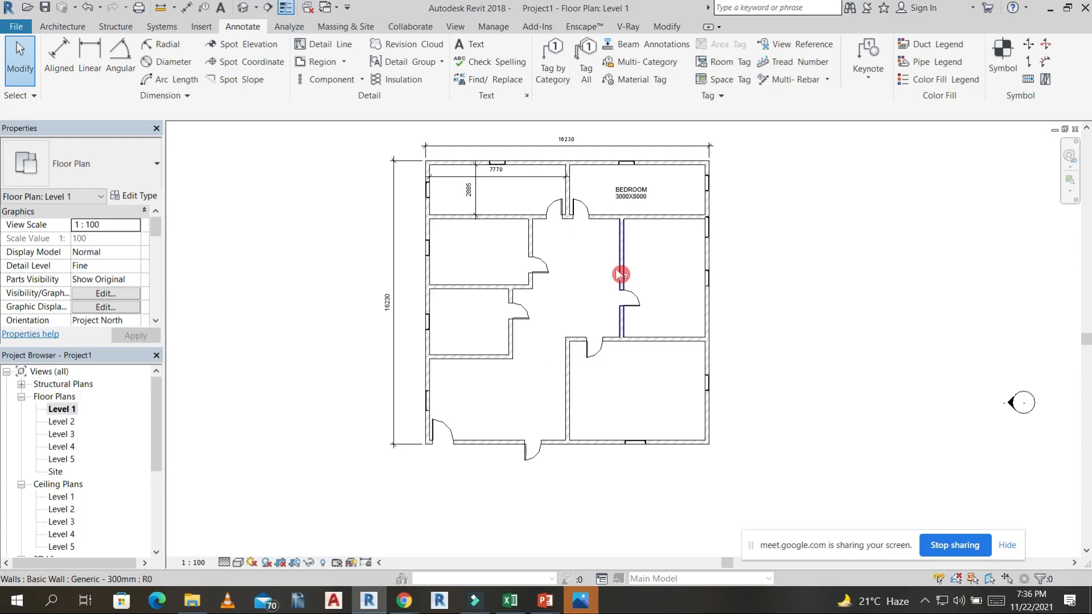
Tag by category, with leaders, the doors of the two upper rooms, the two smaller left rooms and the middle right room.
scroll(722, 299, "down", 1)
left_click(553, 65)
left_click(572, 227)
scroll(571, 226, "up", 2)
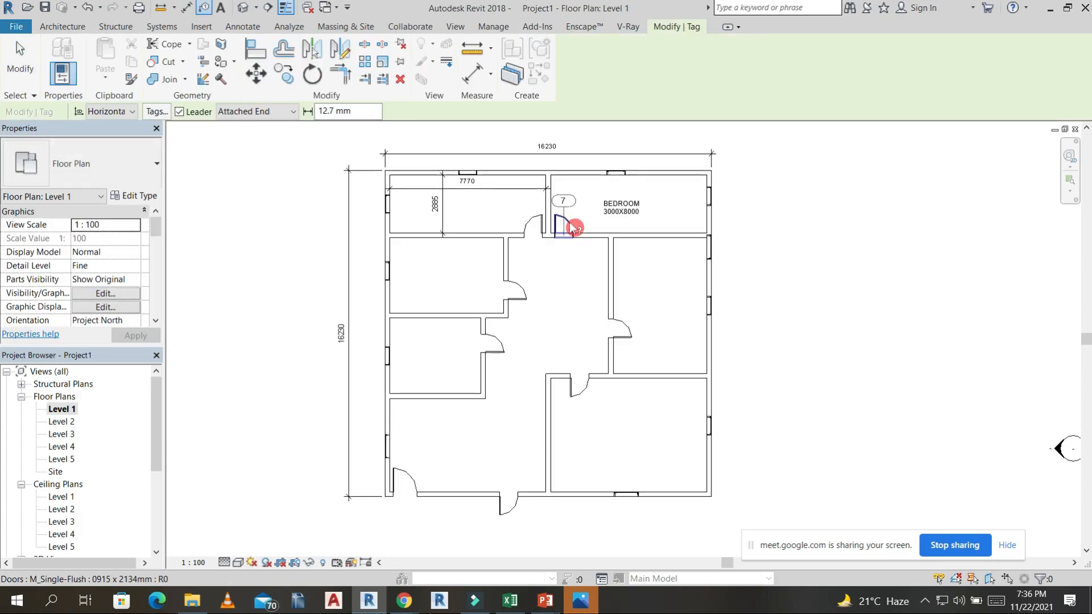
left_click(514, 226)
left_click(500, 321)
left_click(463, 403)
left_click(665, 375)
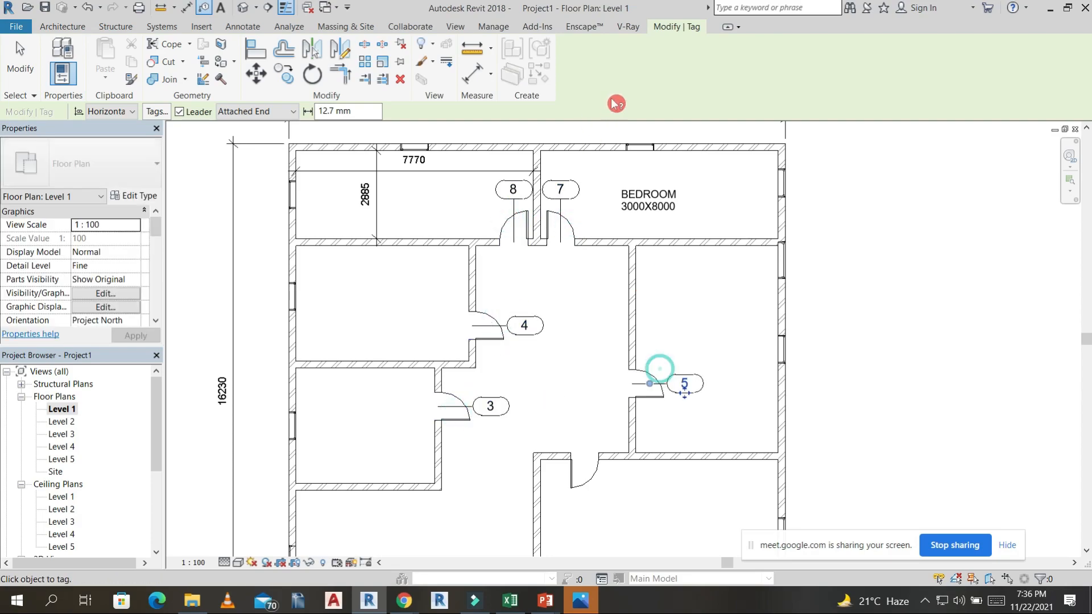
Tag by category, with leaders, the two windows in the building's upper wall and the two uppermost windows in the left wall.
middle_click_drag(505, 147, 547, 257)
left_click(547, 258)
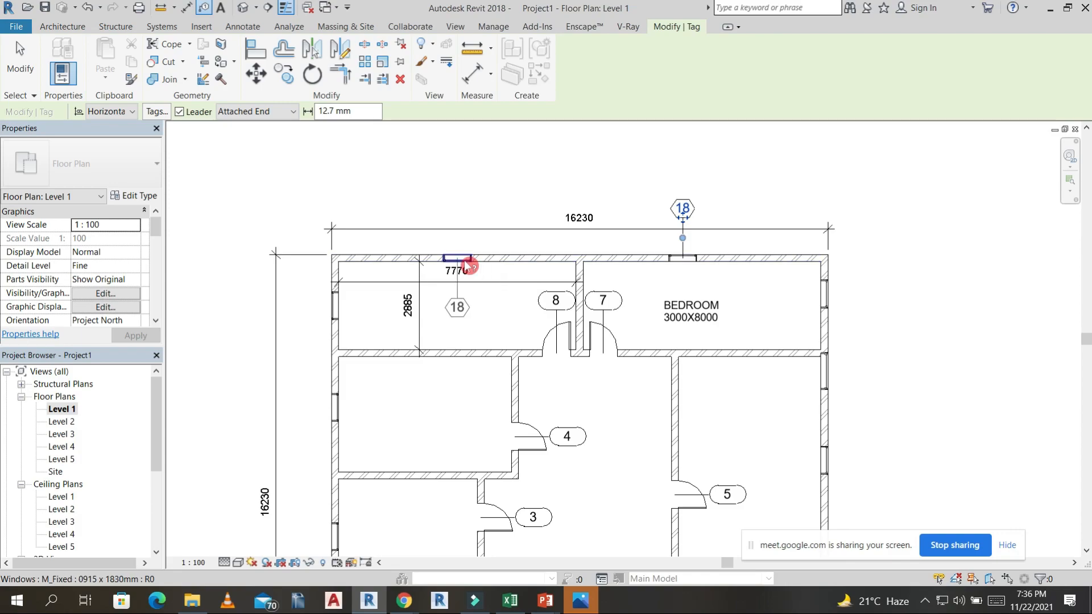
left_click(340, 411)
left_click(341, 302)
Tag, without leaders, the window of the smallest left room, the lower-right room's door, and the three lowest windows in the right wall.
middle_click_drag(414, 410, 519, 250)
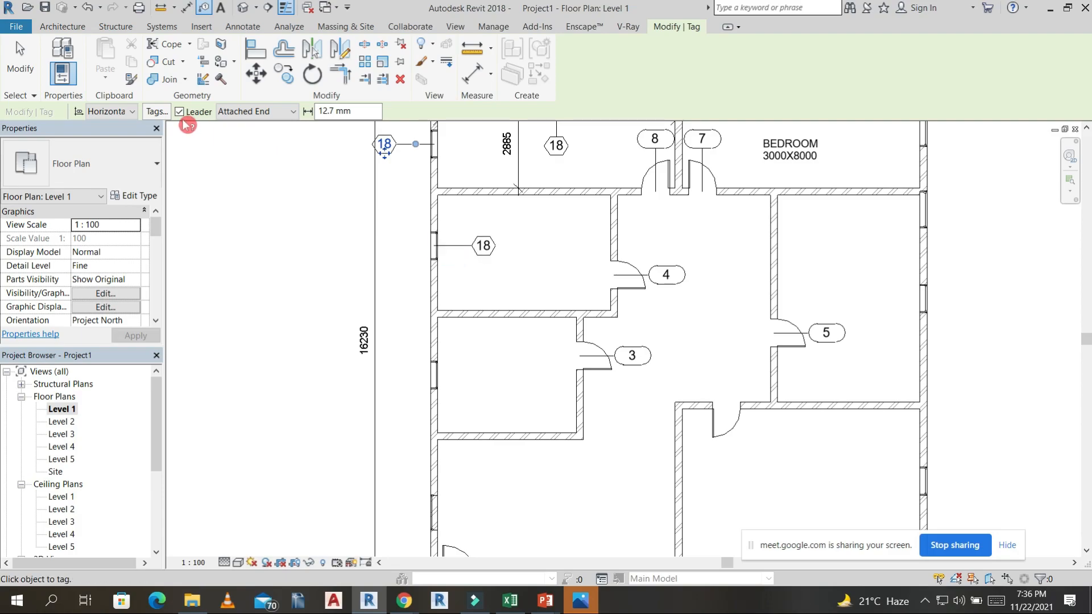
left_click(449, 375)
left_click(719, 435)
left_click(942, 484)
left_click(942, 298)
left_click(941, 212)
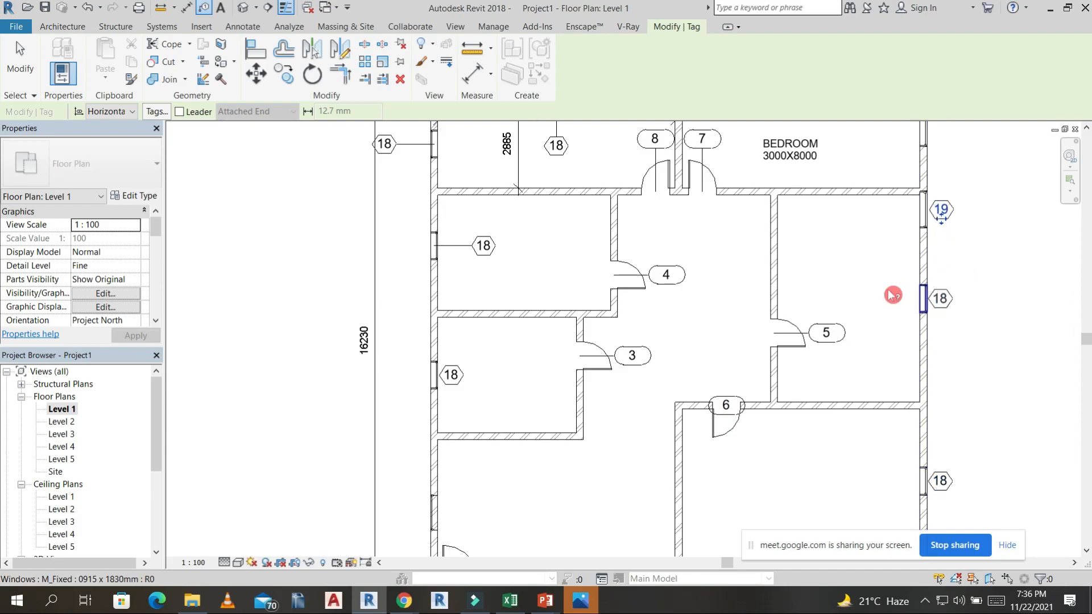
Tag the middle door in the lower wall and the lowest window in the left wall, without leaders.
middle_click_drag(897, 295, 903, 156)
left_click(627, 452)
left_click(445, 373)
key("Escape")
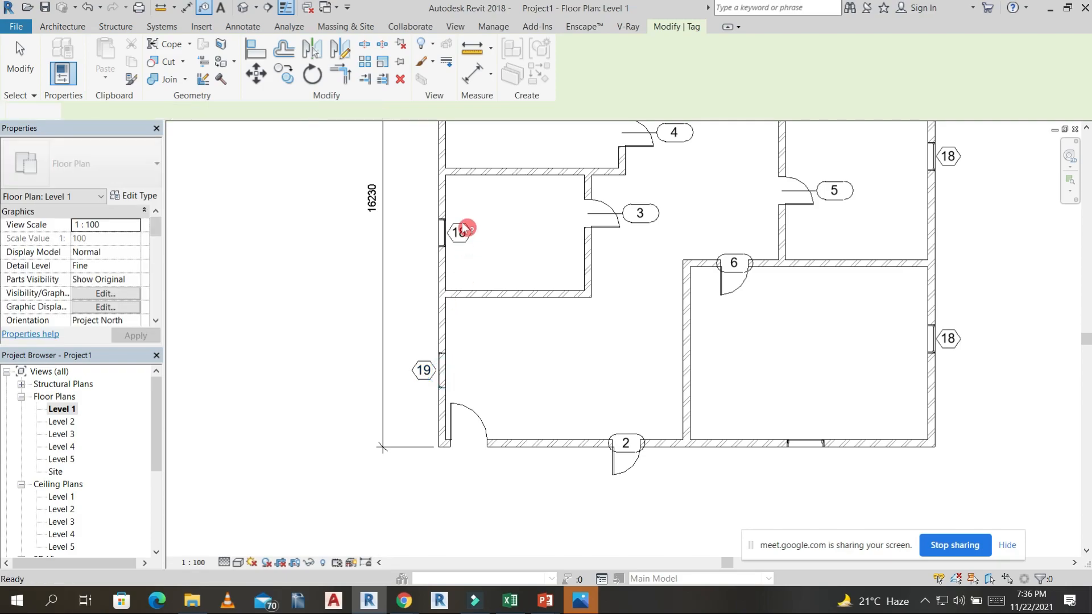
Change the window tag value in the smallest left room to W1 and apply it to the whole window type.
scroll(461, 232, "up", 3)
double_click(463, 233)
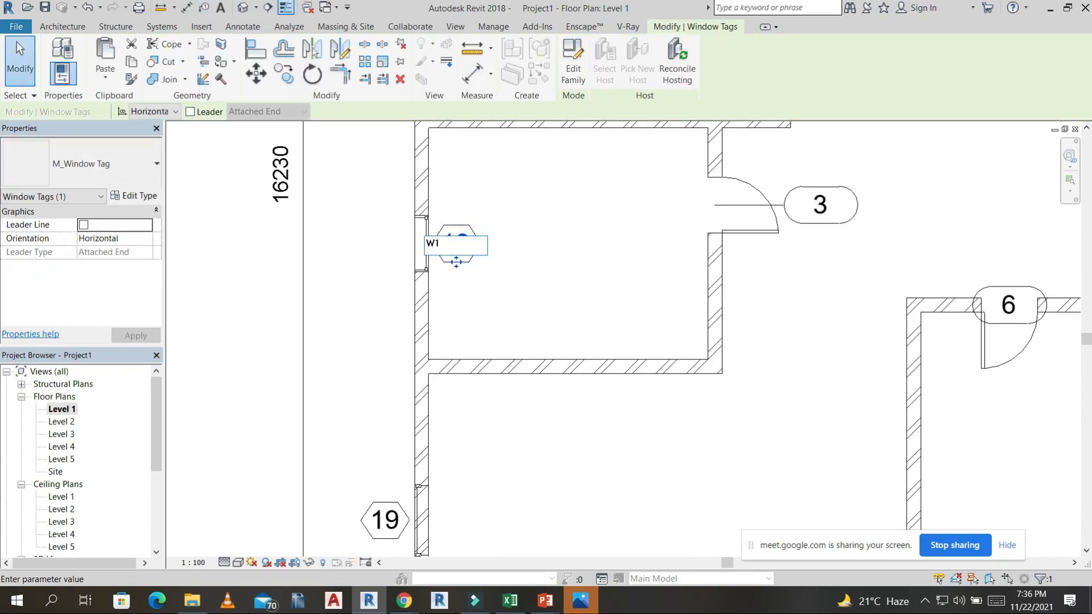
left_click(545, 263)
left_click(580, 309)
Examine the tagged windows in the Level 1 plan and compare the arched windows with the others in the 3D view.
scroll(561, 276, "down", 3)
middle_click_drag(929, 362, 768, 421)
scroll(765, 420, "down", 2)
middle_click_drag(836, 368, 776, 355)
middle_click_drag(855, 394, 892, 432)
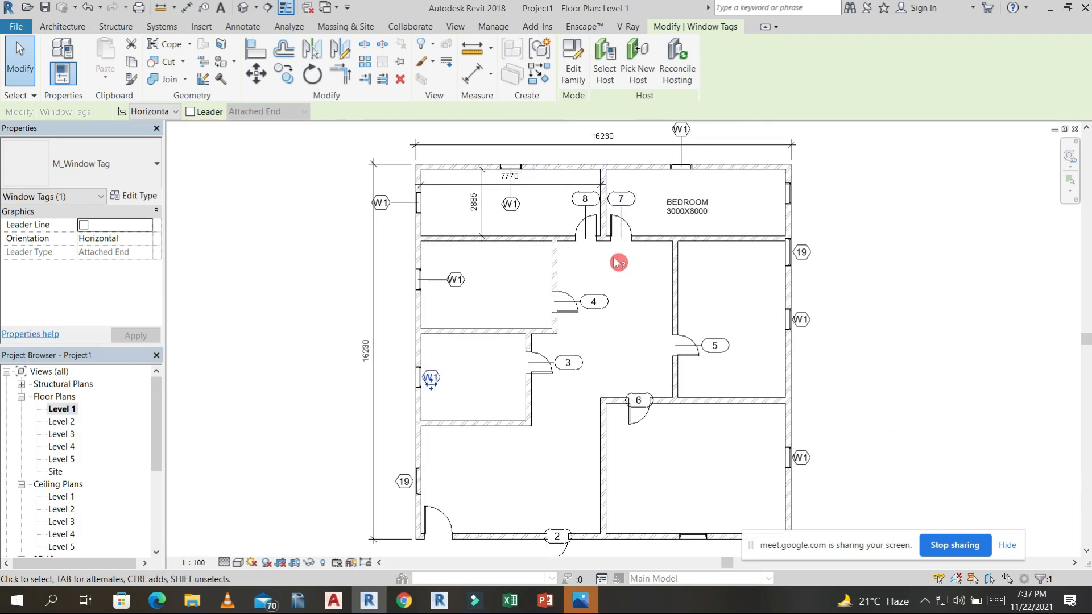
middle_click_drag(600, 404, 605, 335)
middle_click_drag(693, 541, 677, 456)
scroll(679, 449, "down", 2)
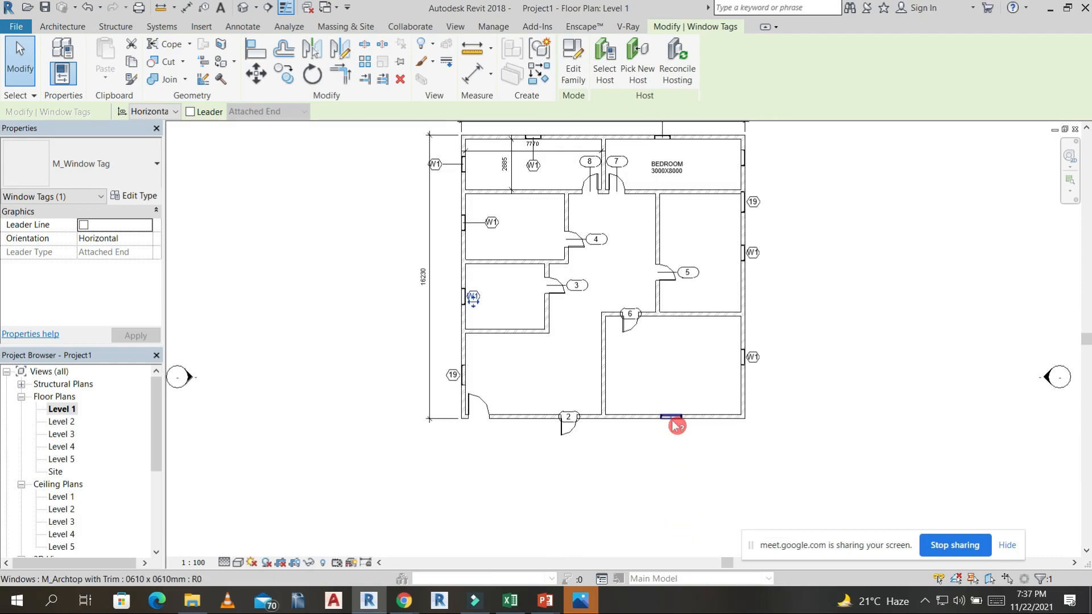
scroll(678, 427, "up", 3)
left_click(242, 10)
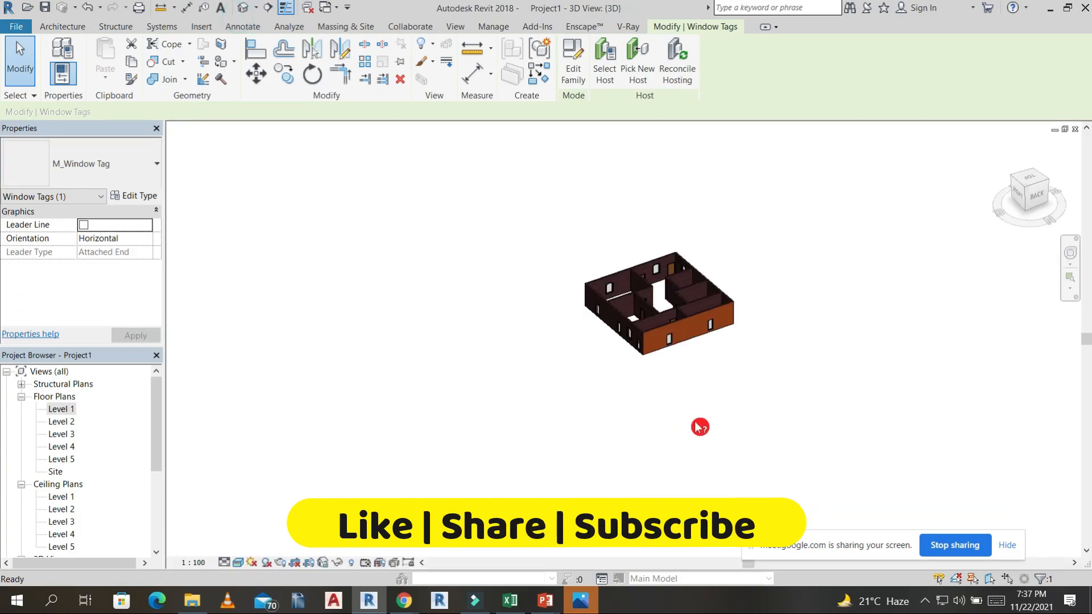
middle_click_drag(549, 434, 632, 342, "shift")
scroll(569, 334, "up", 4)
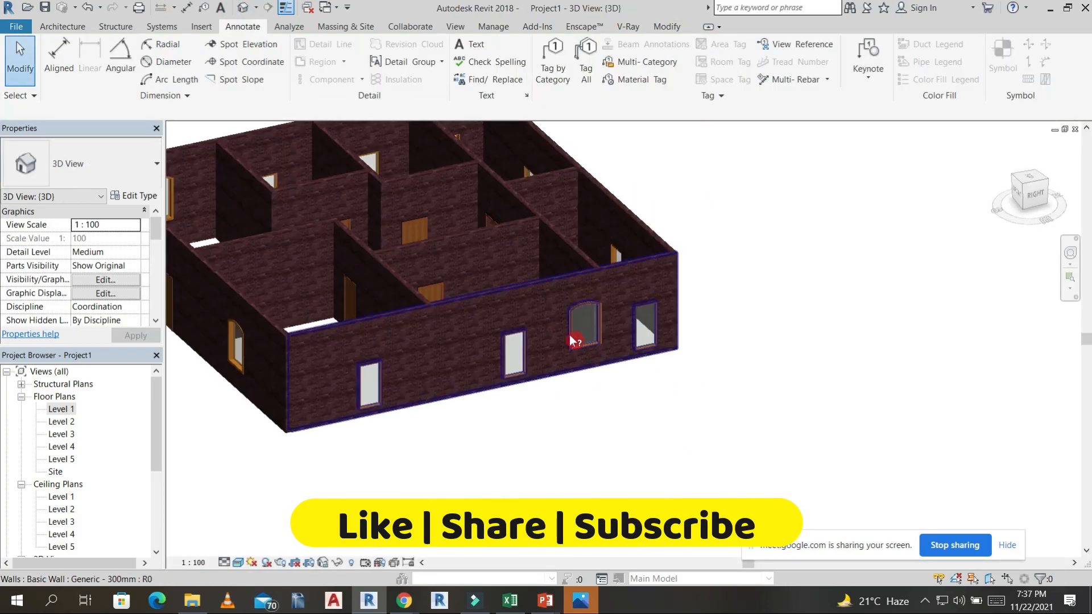
double_click(62, 410)
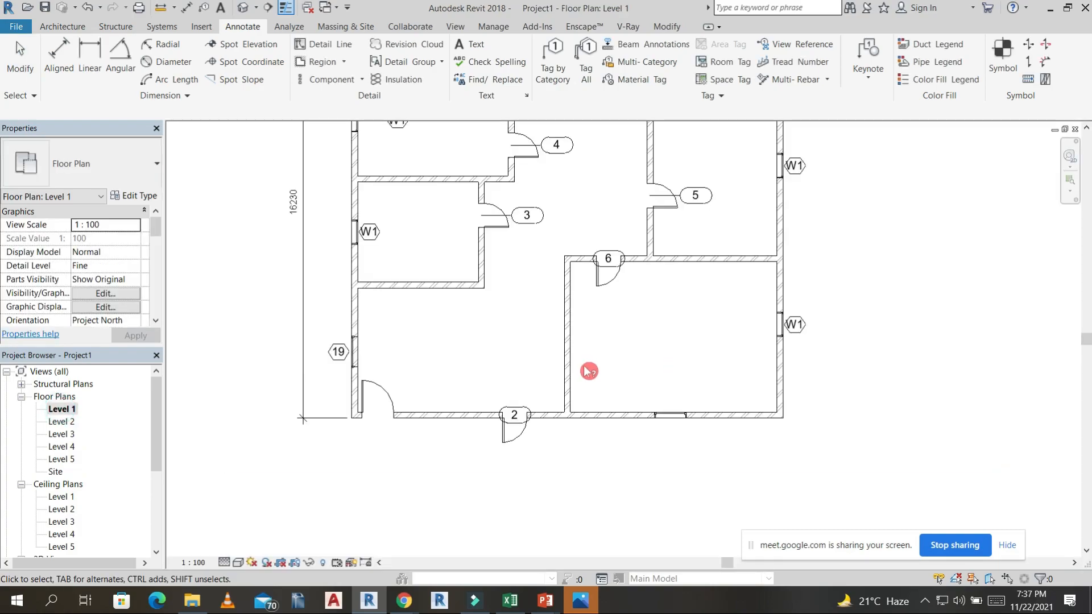
scroll(671, 405, "down", 2)
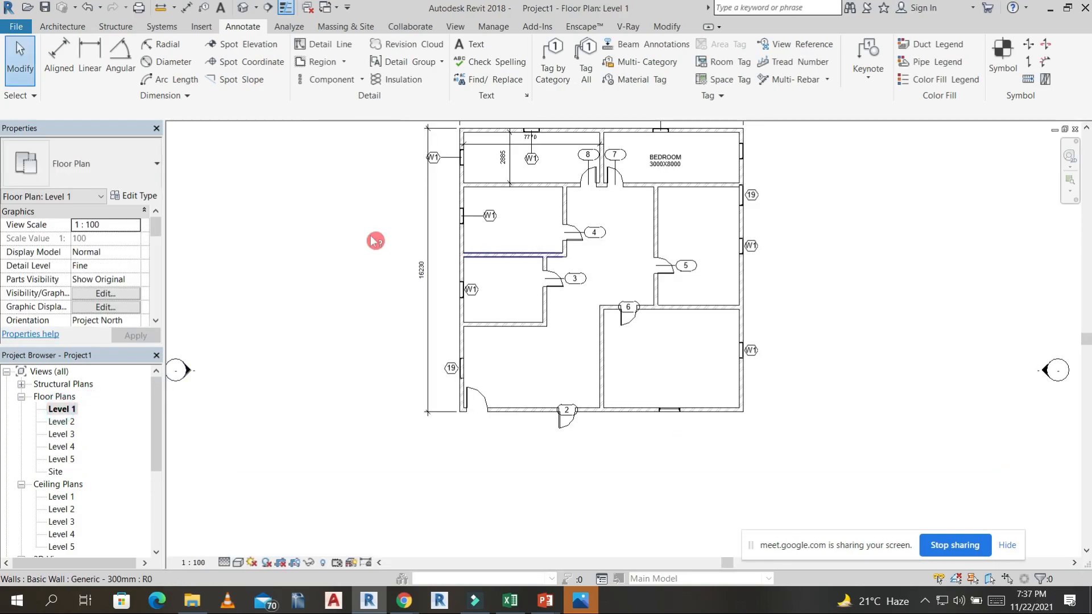
In the 3D view, select all instances of the M_Archtop with Trim window and set their sill height to 350.
left_click(243, 9)
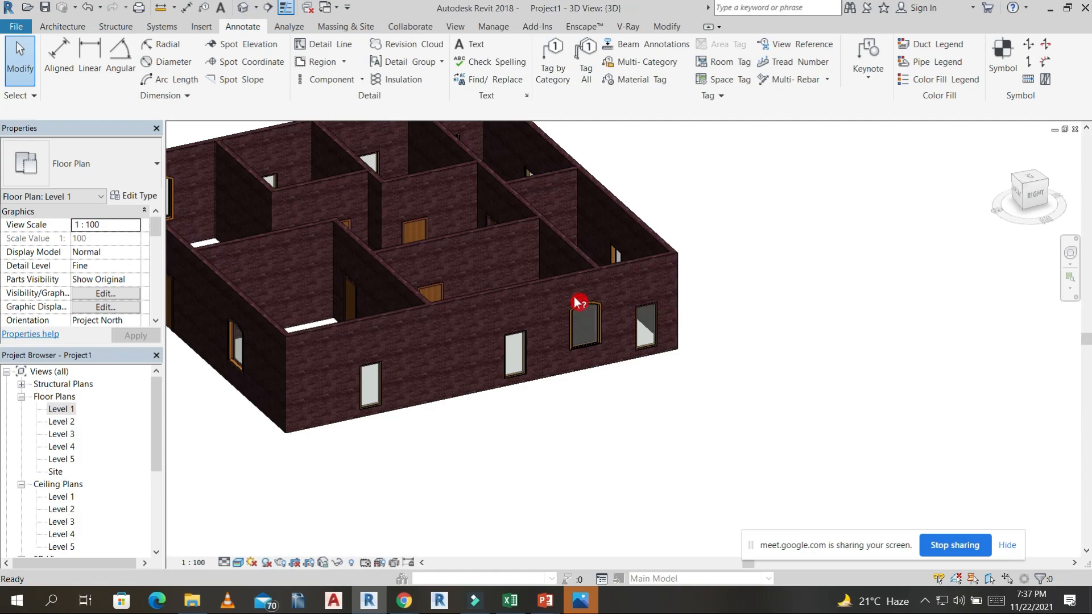
left_click(591, 333)
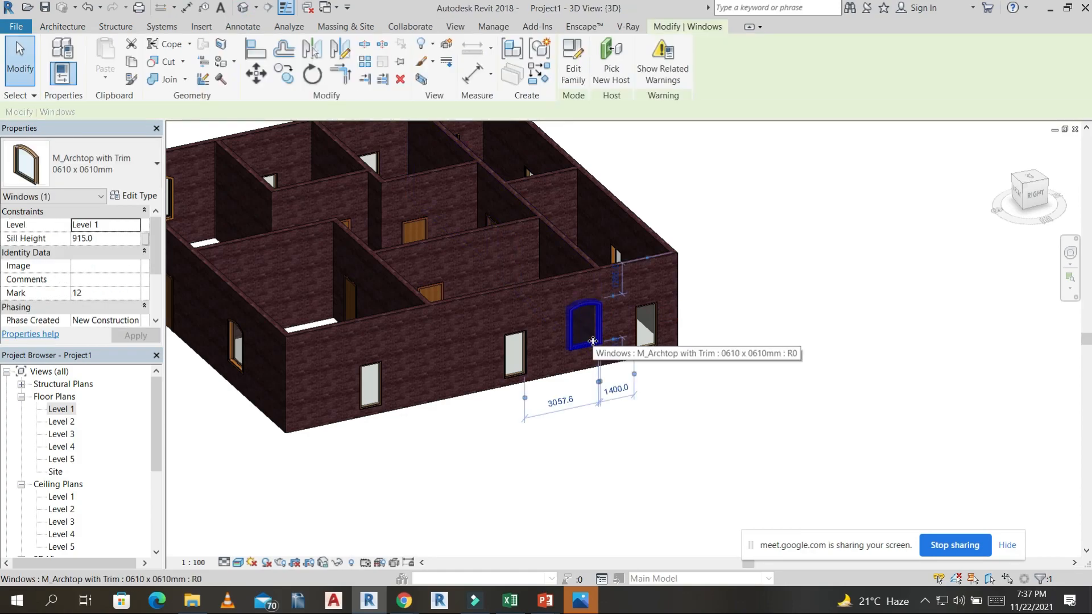
left_click_drag(593, 341, 593, 354)
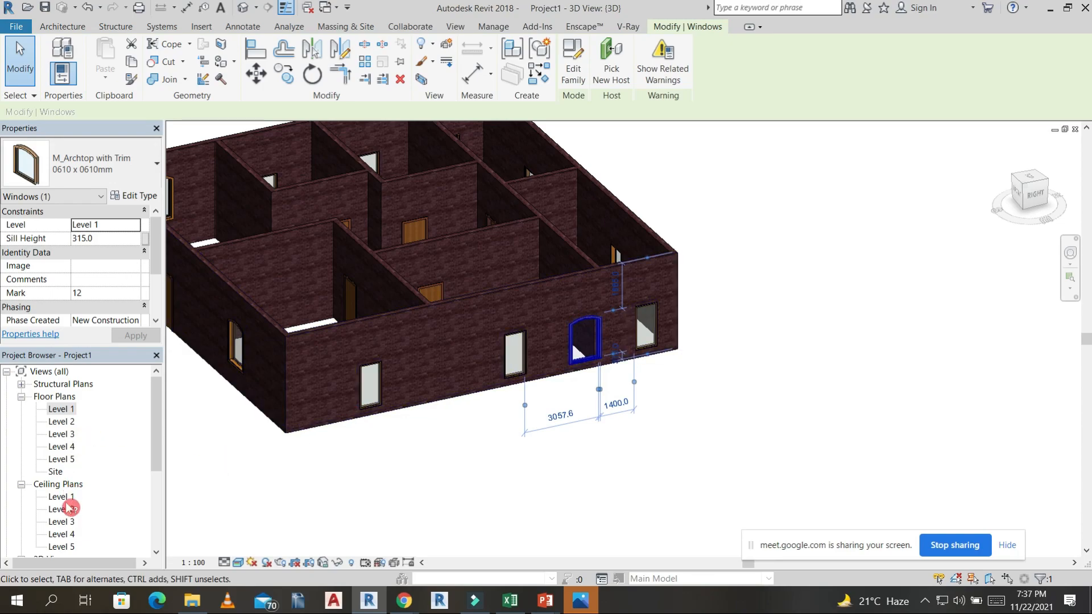
key("s")
key("a")
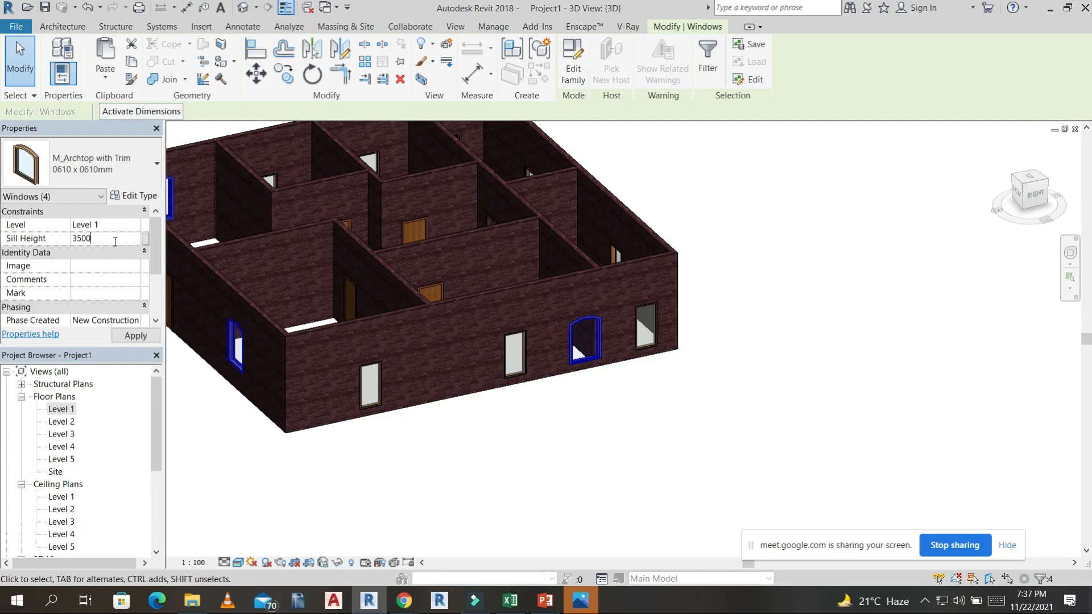
Return to the Level 1 plan and tag, without a leader, the arched window in the lower-right room's lower wall.
double_click(62, 410)
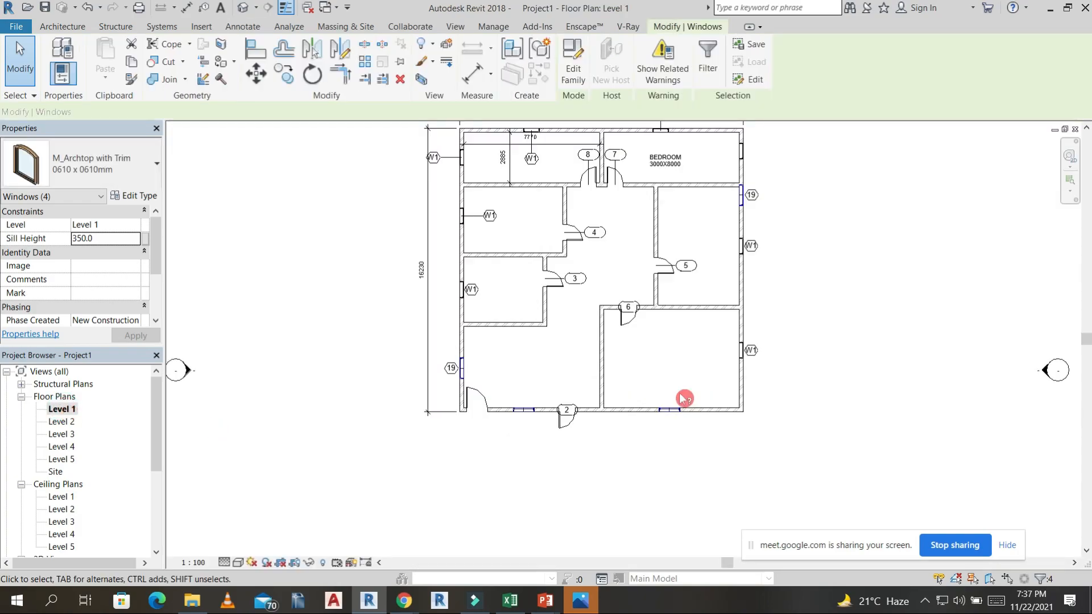
scroll(684, 425, "up", 3)
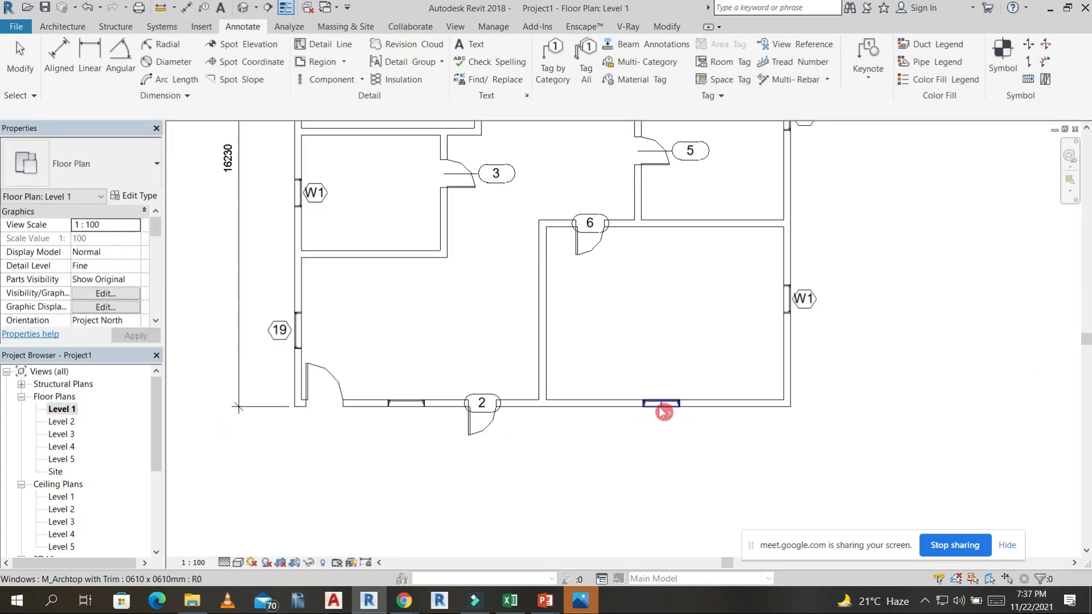
left_click(316, 194)
key("t")
key("g")
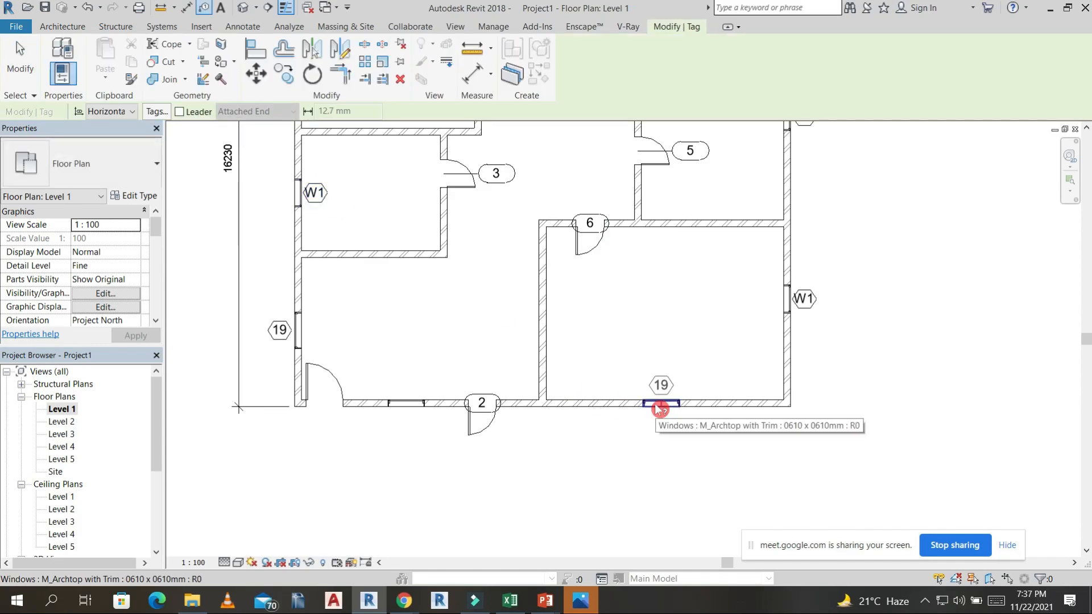
left_click(660, 410)
middle_click_drag(701, 411, 749, 609)
scroll(650, 363, "down", 3)
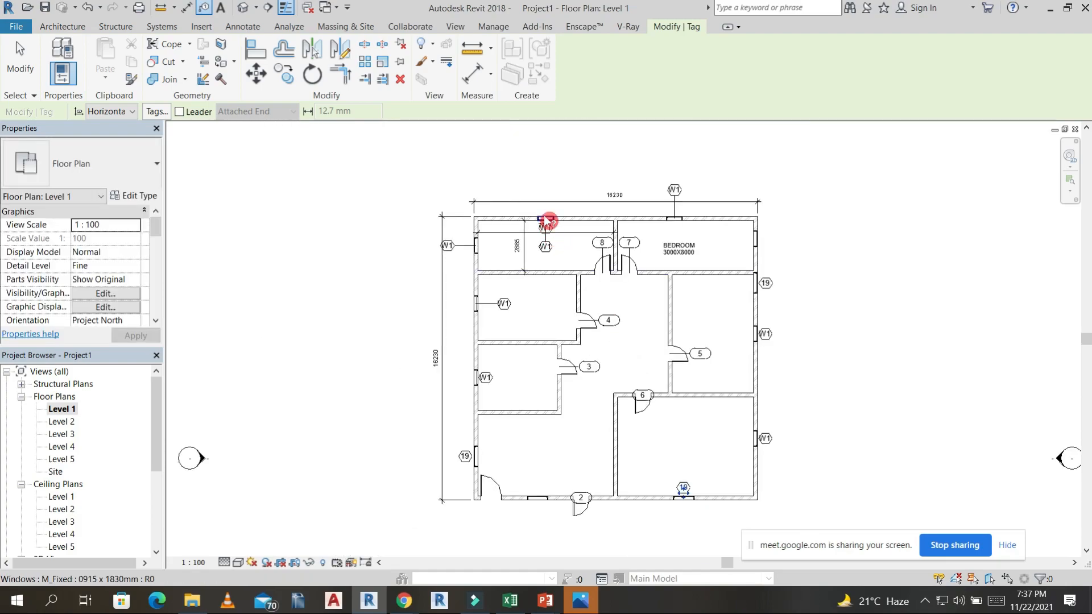
scroll(546, 224, "up", 3)
key("Escape")
Change the arched window's tag value in the lower-right room to W2 and apply it to the whole window type.
scroll(461, 324, "down", 3)
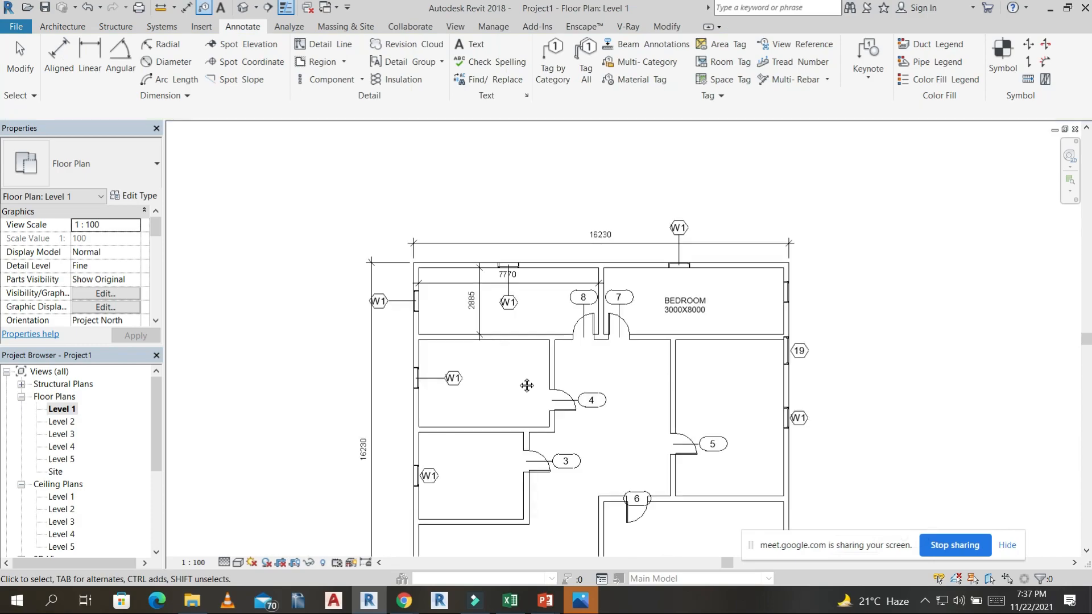
middle_click_drag(522, 403, 507, 268)
scroll(677, 472, "up", 3)
middle_click_drag(679, 472, 674, 304)
scroll(646, 342, "up", 2)
left_click(657, 347)
left_click(657, 347)
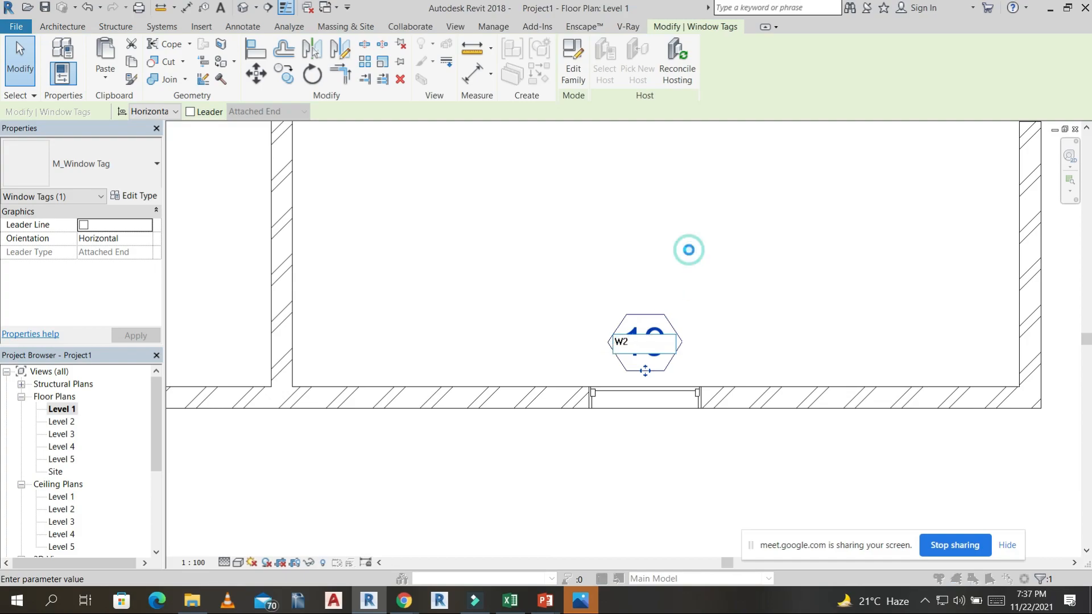
left_click(582, 309)
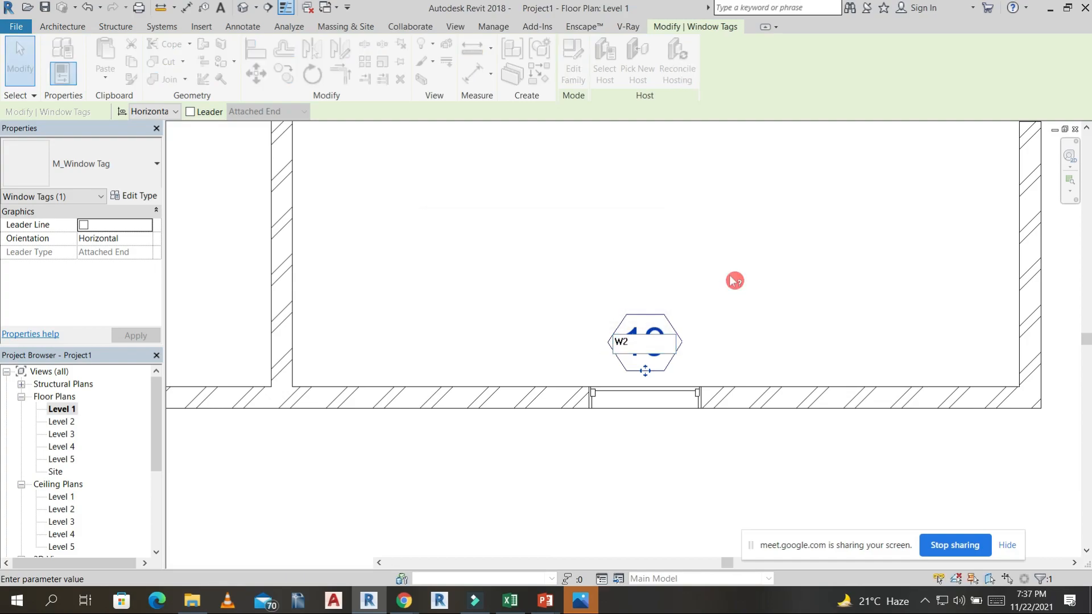
scroll(705, 271, "down", 5)
Tag by category, without a leader, the door at the building's lower-left corner.
scroll(480, 291, "up", 2)
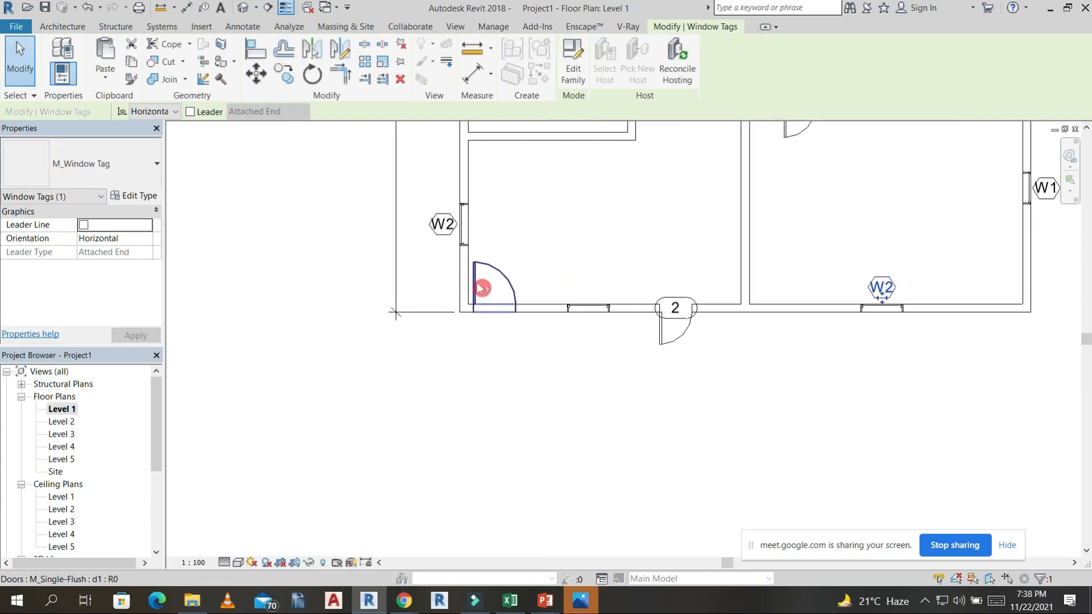
middle_click_drag(688, 367, 653, 446)
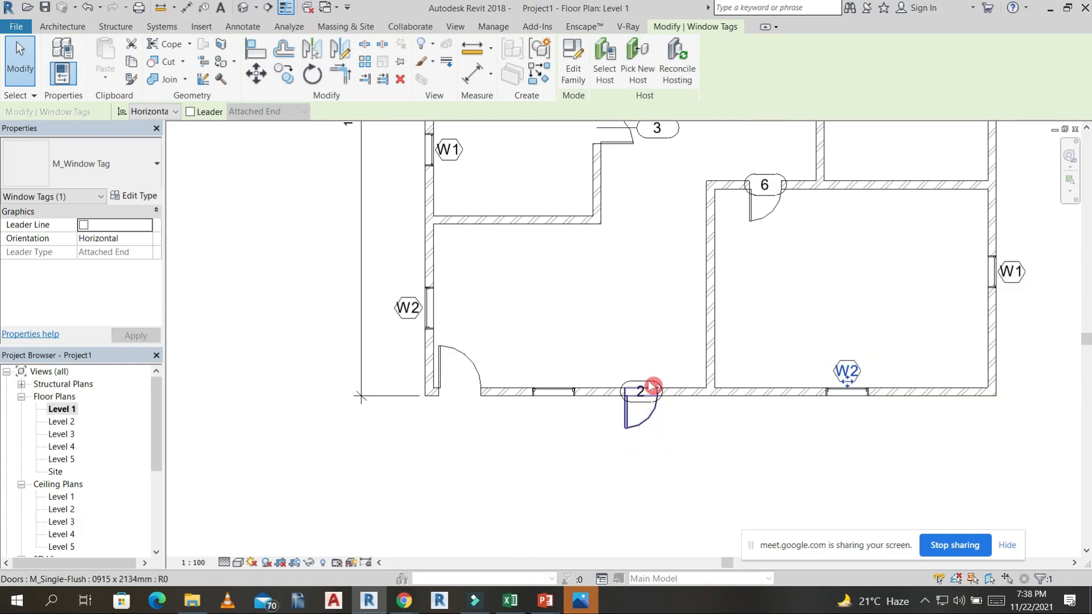
key("t")
key("g")
left_click(483, 367)
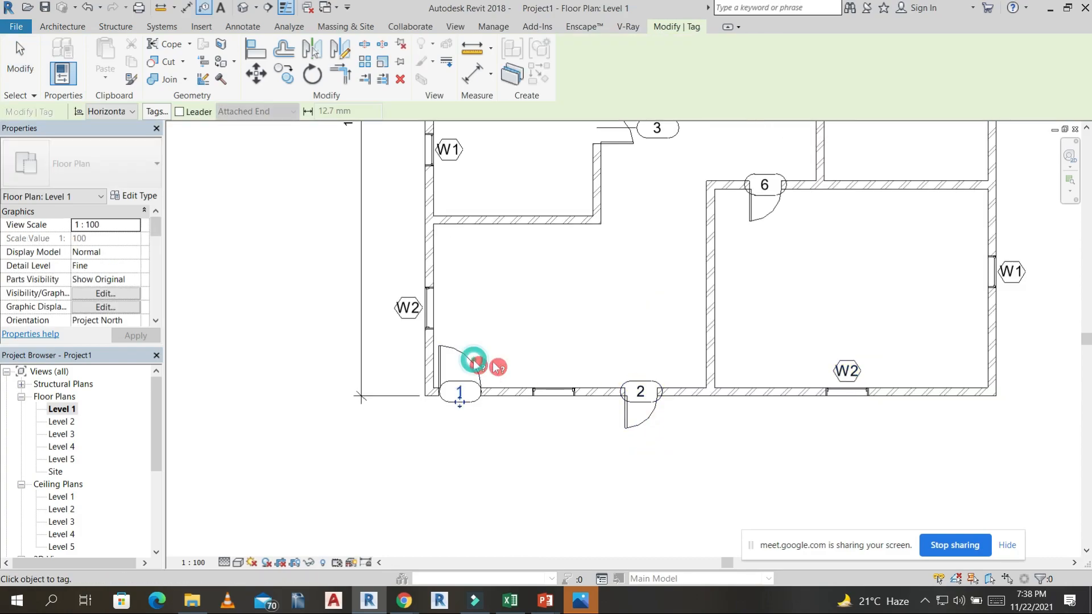
key("Escape")
key("Escape")
Open the East elevation and extend the level lines so their heads sit well beyond the building's right end.
scroll(526, 372, "down", 5)
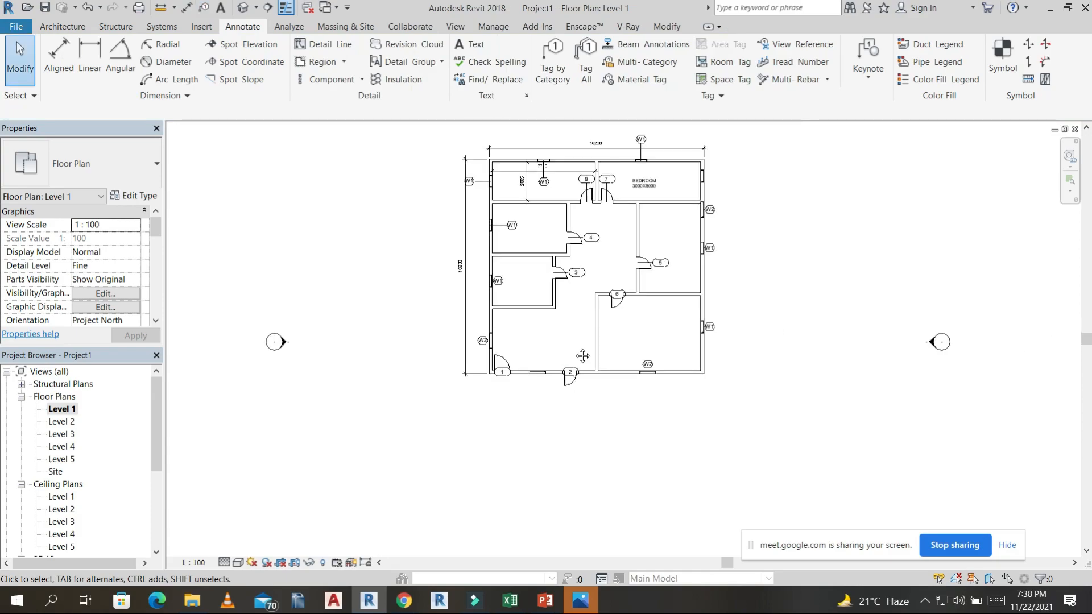
middle_click_drag(694, 178, 701, 370)
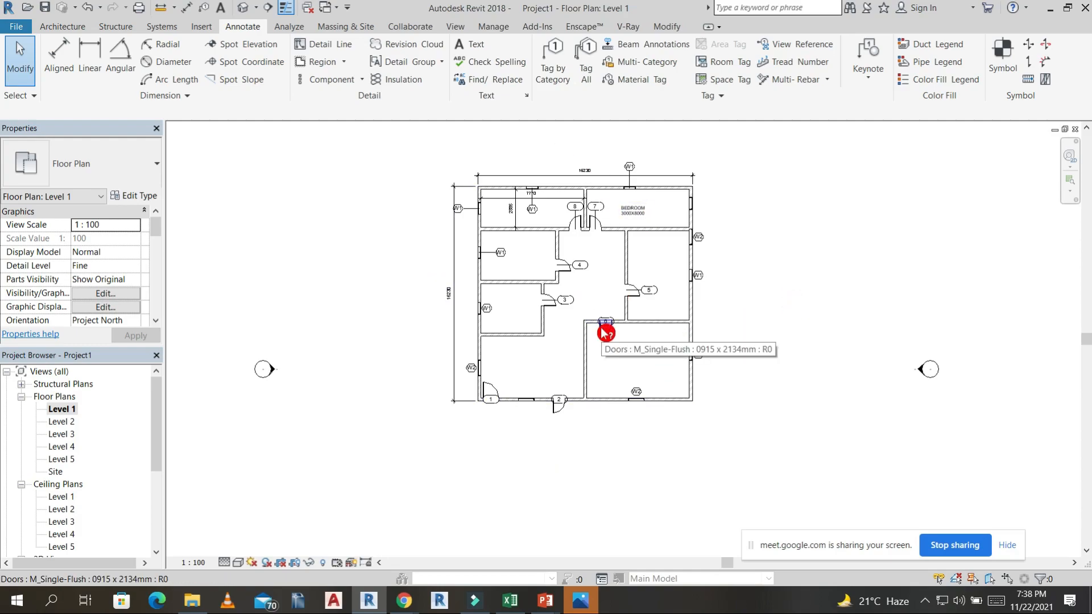
left_click(21, 484)
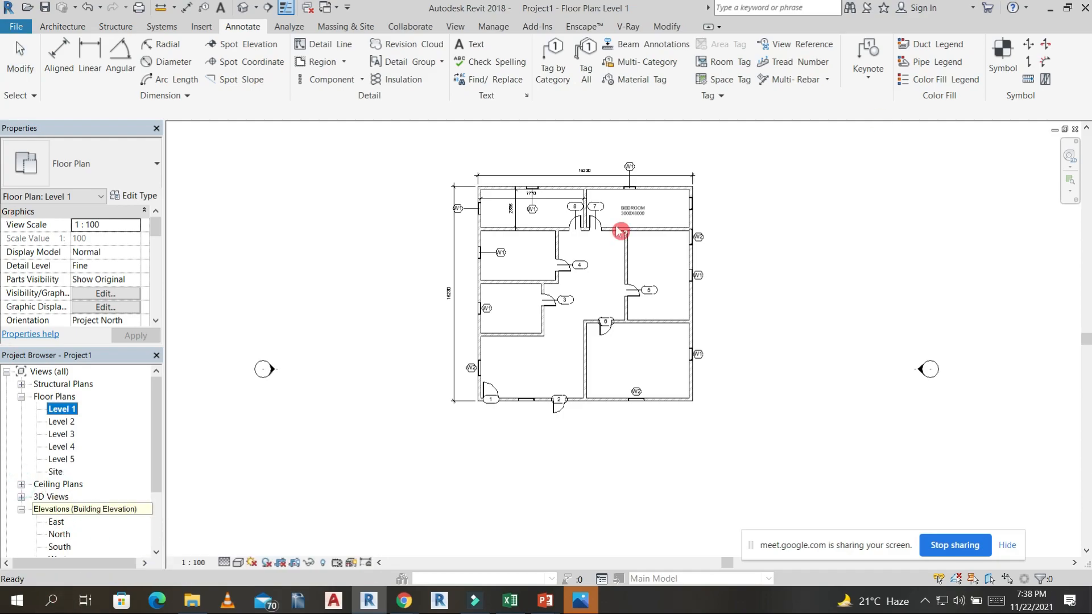
scroll(920, 349, "down", 5)
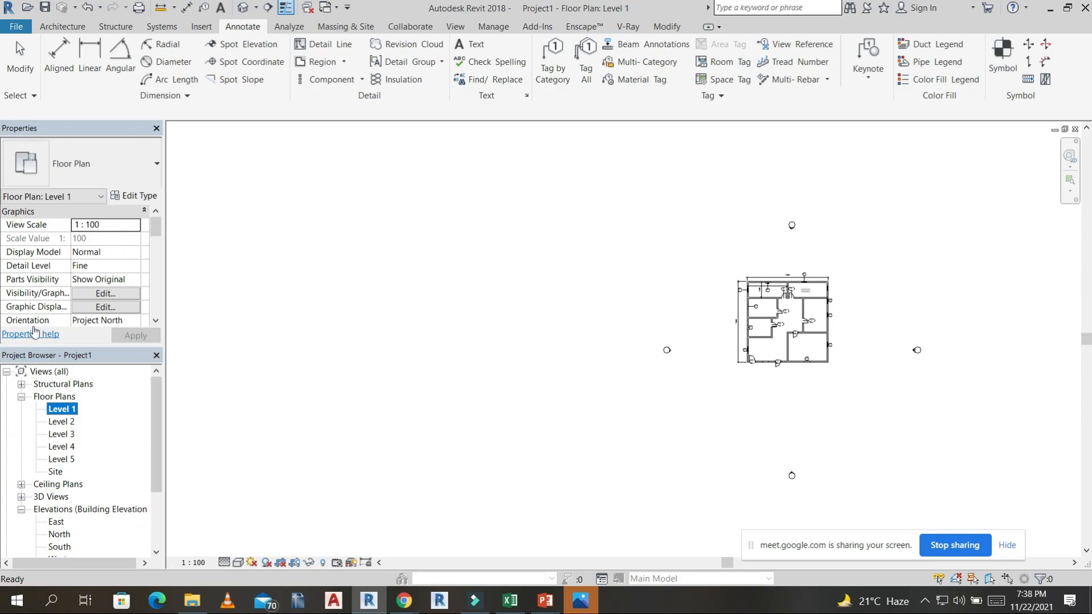
double_click(55, 522)
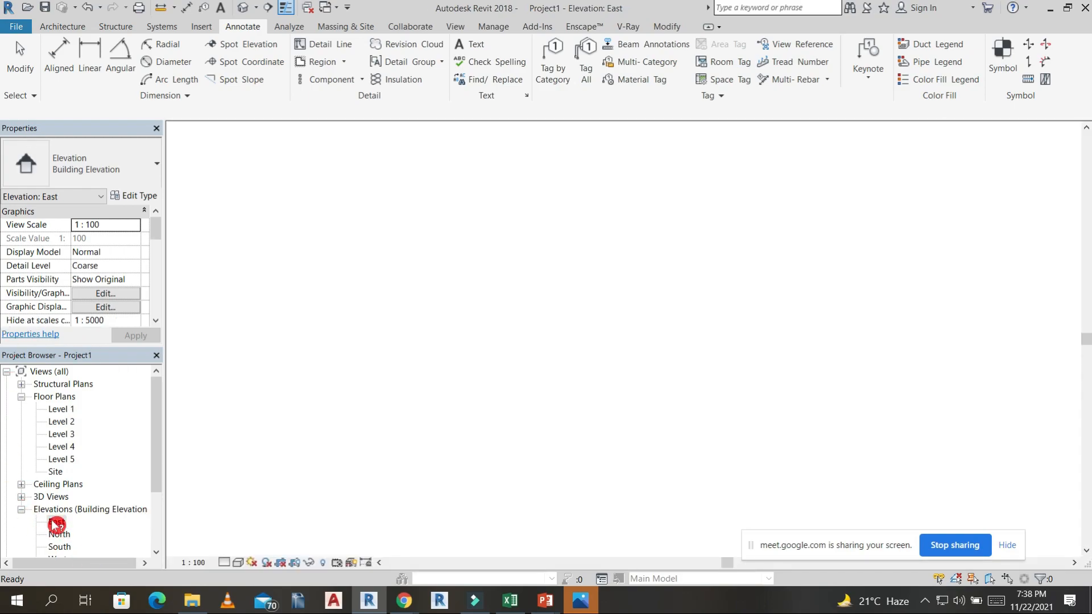
scroll(703, 346, "up", 2)
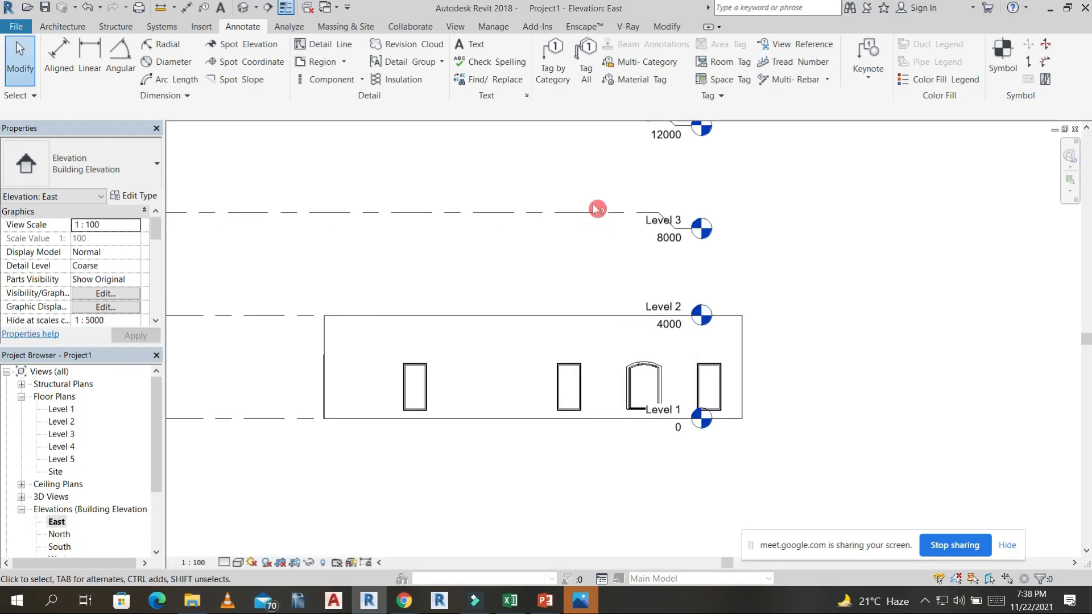
left_click(597, 212)
left_click_drag(692, 215, 1026, 214)
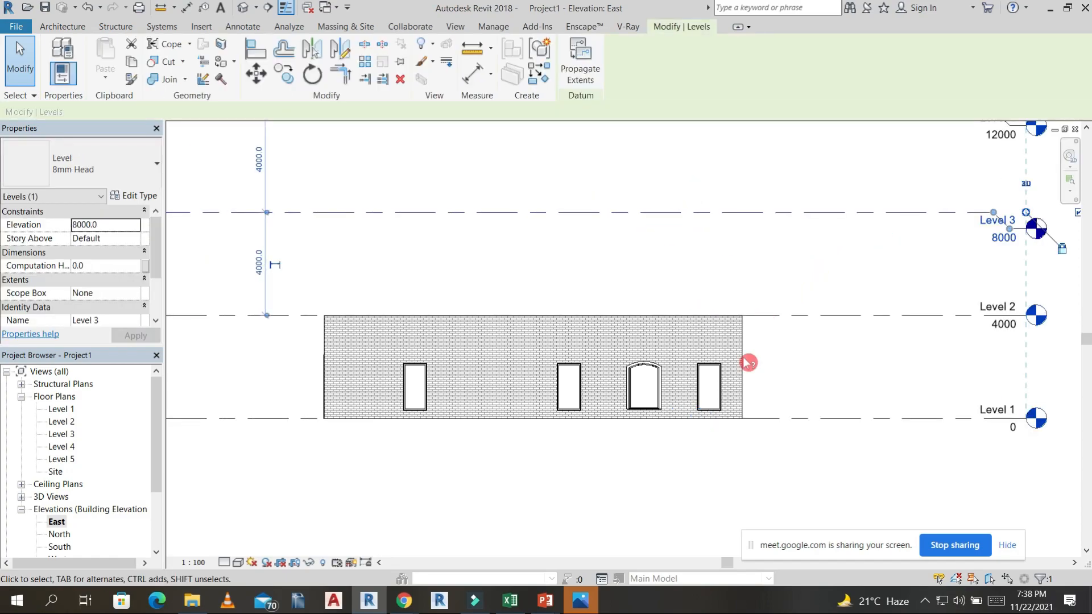
Add an aligned dimension from Level 1 to the sill of the rightmost window, placed beyond the wall's right end.
scroll(690, 363, "down", 2)
left_click(716, 462)
scroll(716, 437, "up", 6)
key("d")
key("i")
left_click(768, 362)
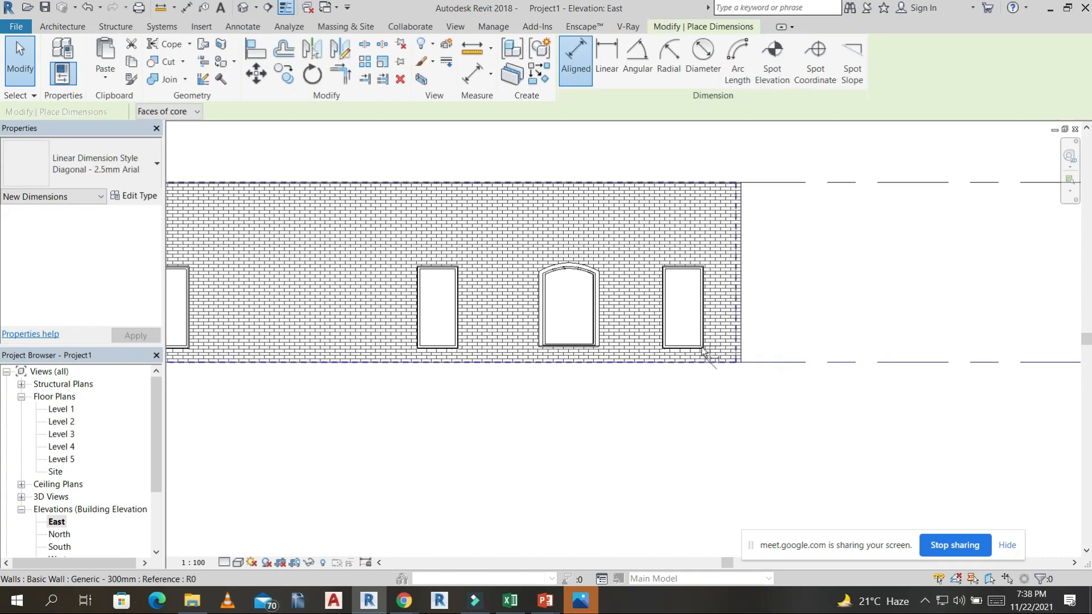
left_click(701, 346)
left_click(802, 341)
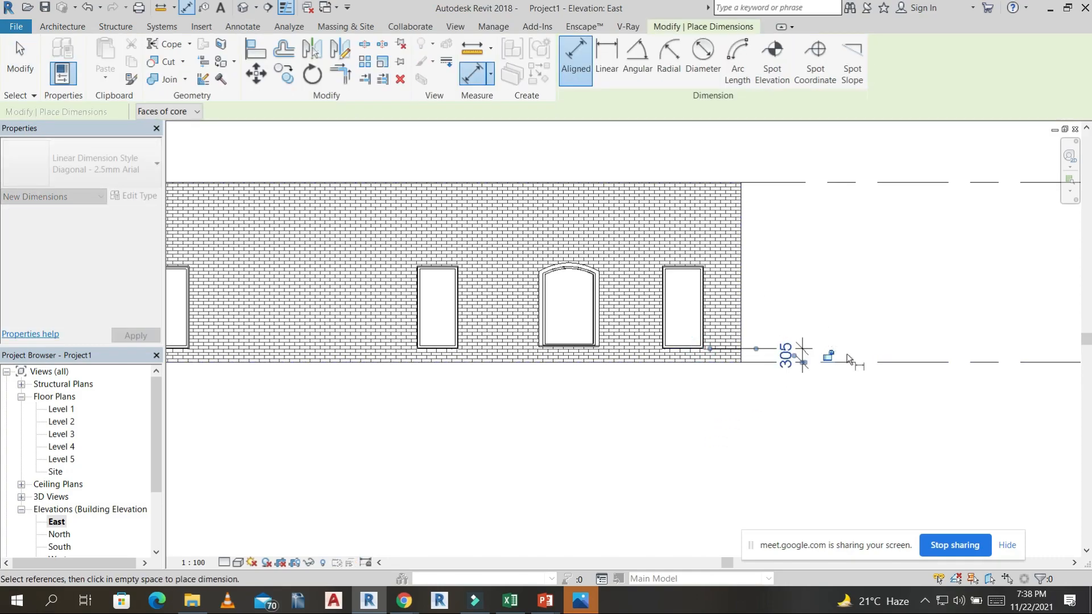
Add aligned dimensions from Level 1 to the rightmost window's head and from Level 1 to Level 2, spaced outward beyond the sill dimension.
left_click(683, 262)
left_click(854, 265)
left_click(892, 182)
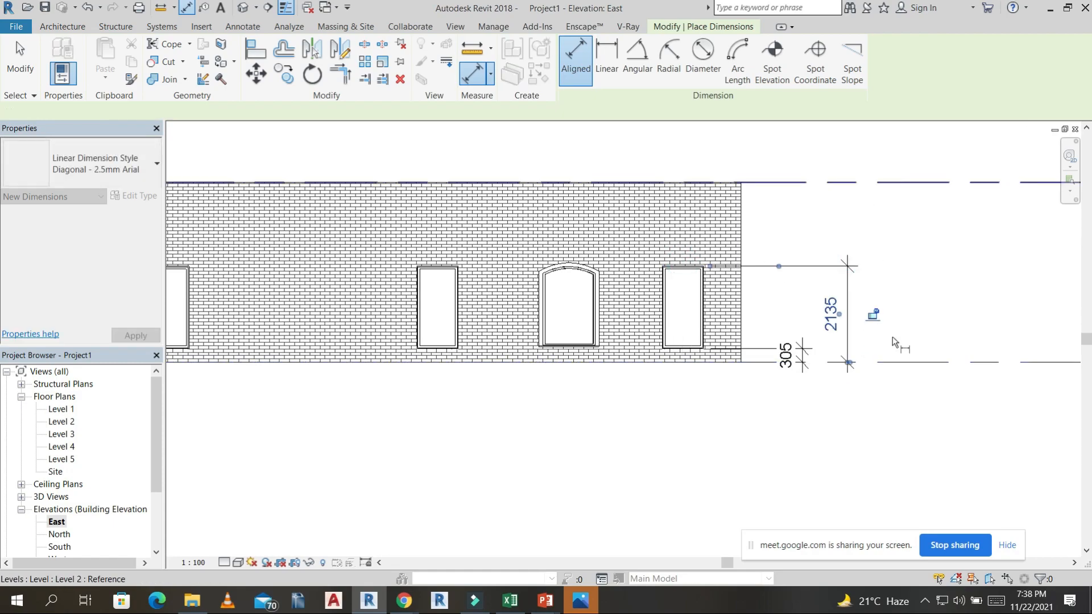
left_click(906, 364)
left_click(906, 316)
Dimension the spacing from Level 2 to Level 3 and from Level 3 to Level 4, aligned with the Level 1–2 dimension.
scroll(961, 310, "down", 2)
middle_click_drag(961, 312, 775, 422)
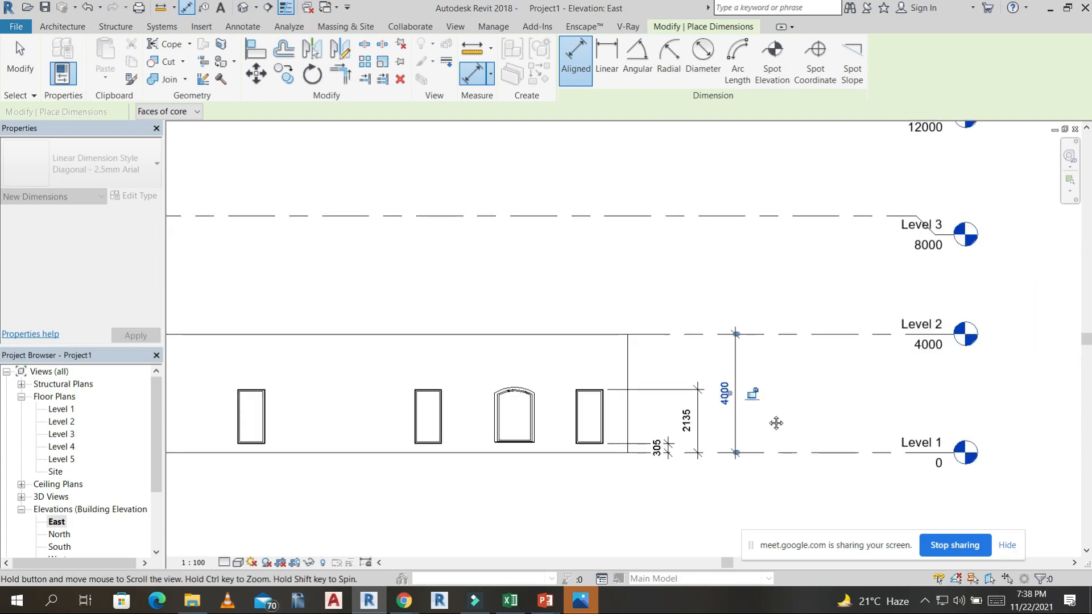
left_click(791, 333)
left_click(756, 215)
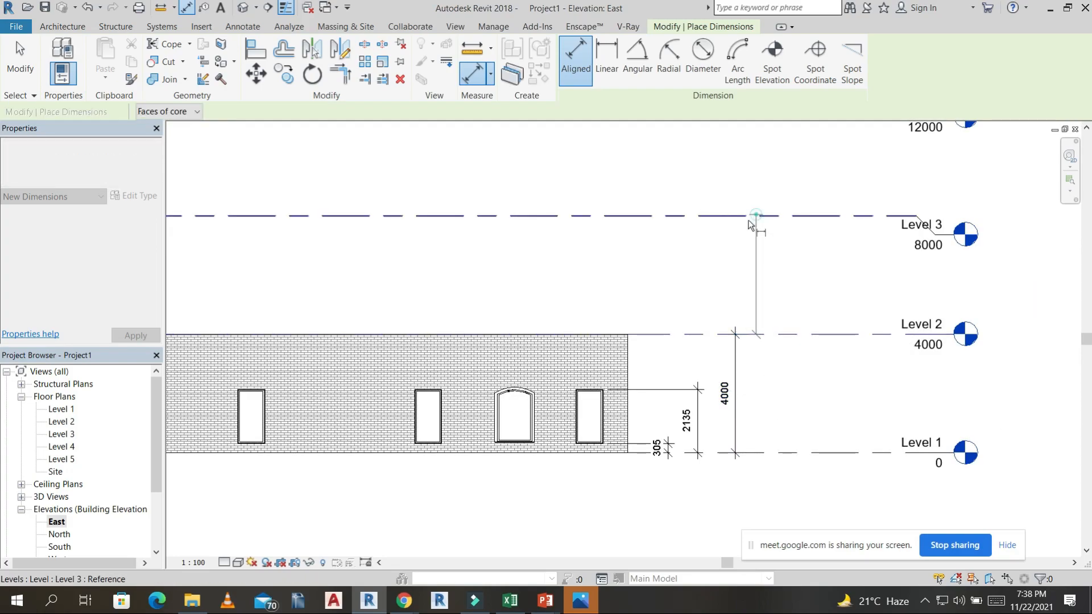
left_click(737, 252)
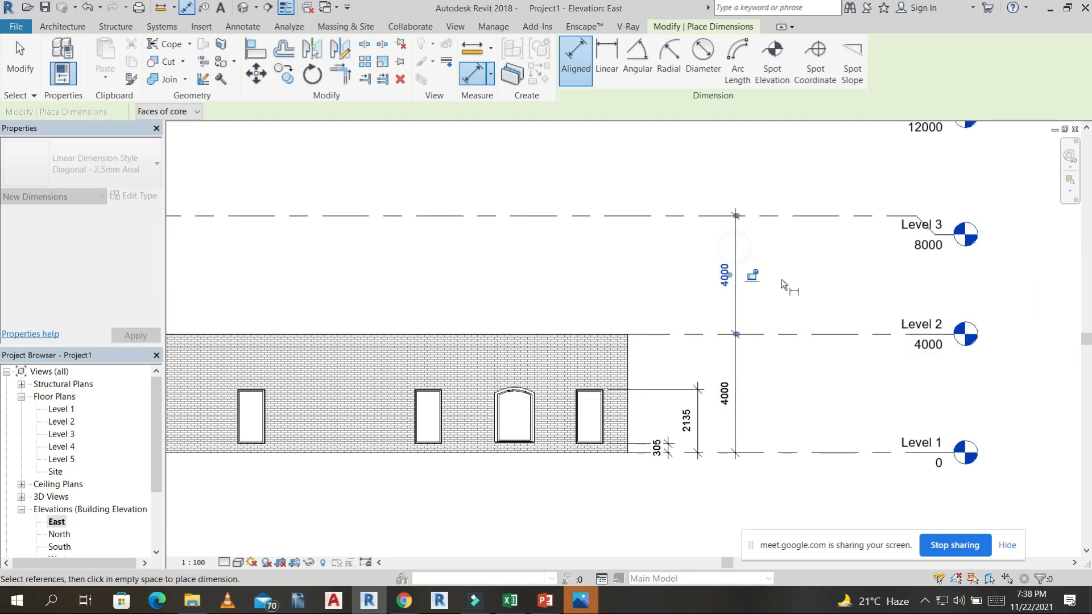
scroll(738, 254, "down", 3)
left_click(723, 213)
left_click(723, 235)
Add an overall aligned dimension from Level 5 to Level 1, placed outside the individual level dimensions.
scroll(747, 271, "down", 2)
left_click(765, 184)
left_click(766, 382)
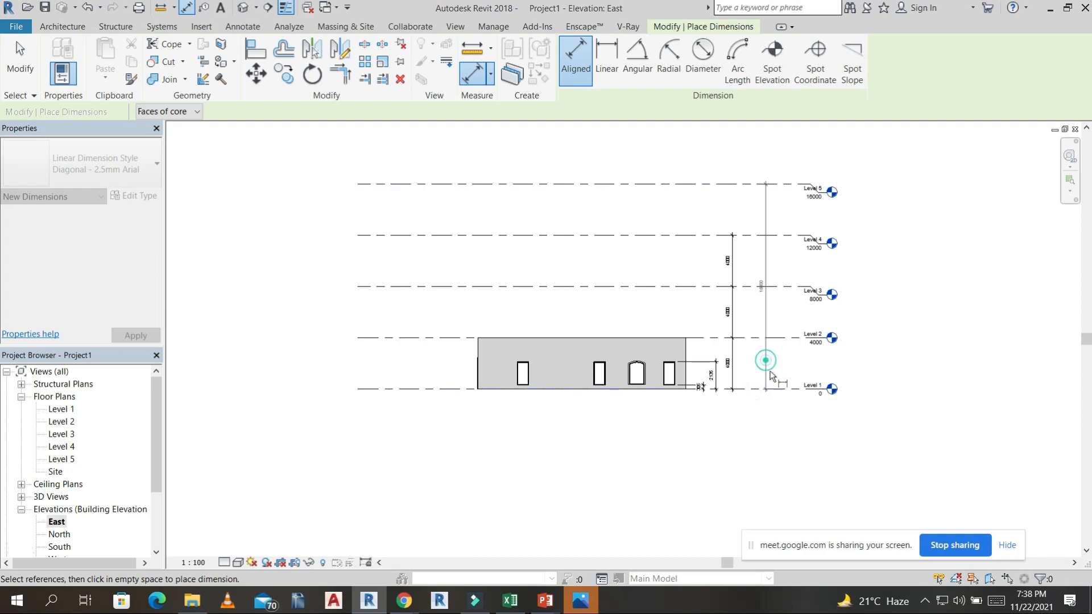
left_click(765, 358)
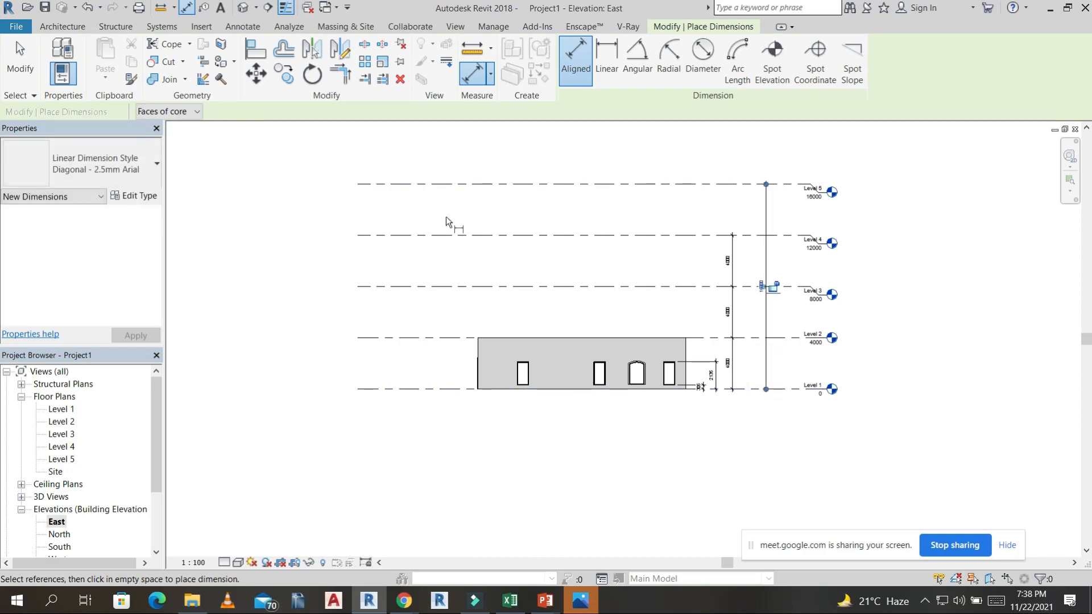
Review the annotated Level 1 floor plan and look through the East and South elevations.
double_click(62, 409)
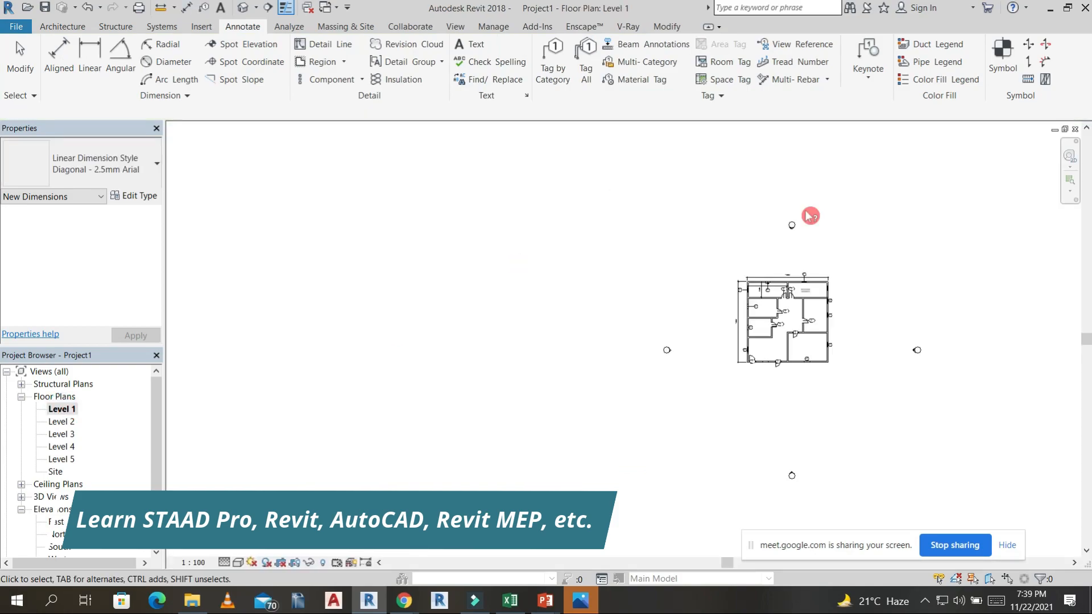
key("Escape")
scroll(827, 306, "up", 3)
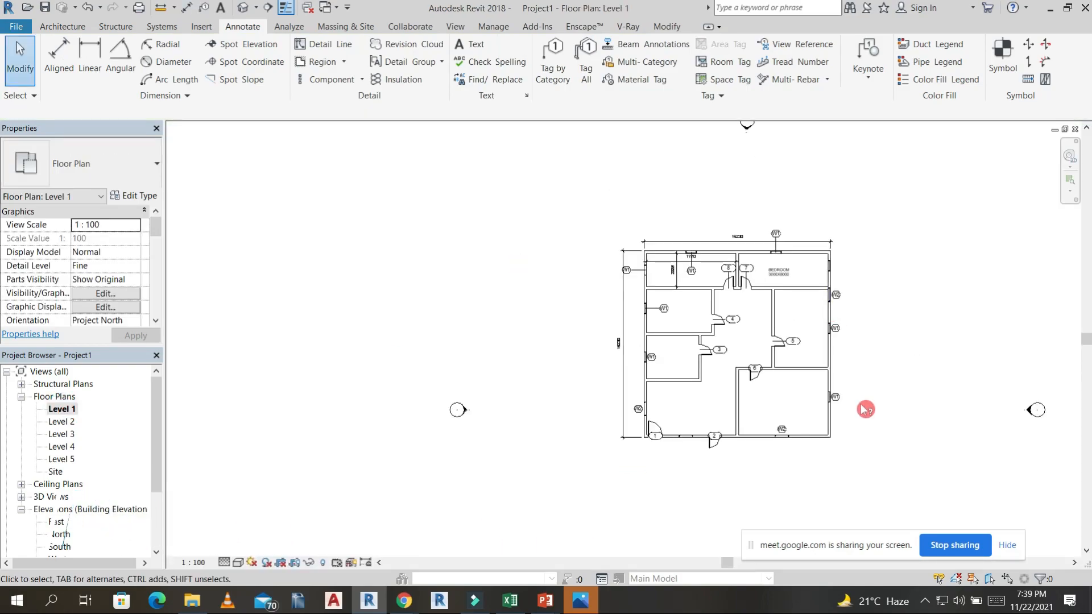
double_click(58, 522)
double_click(57, 548)
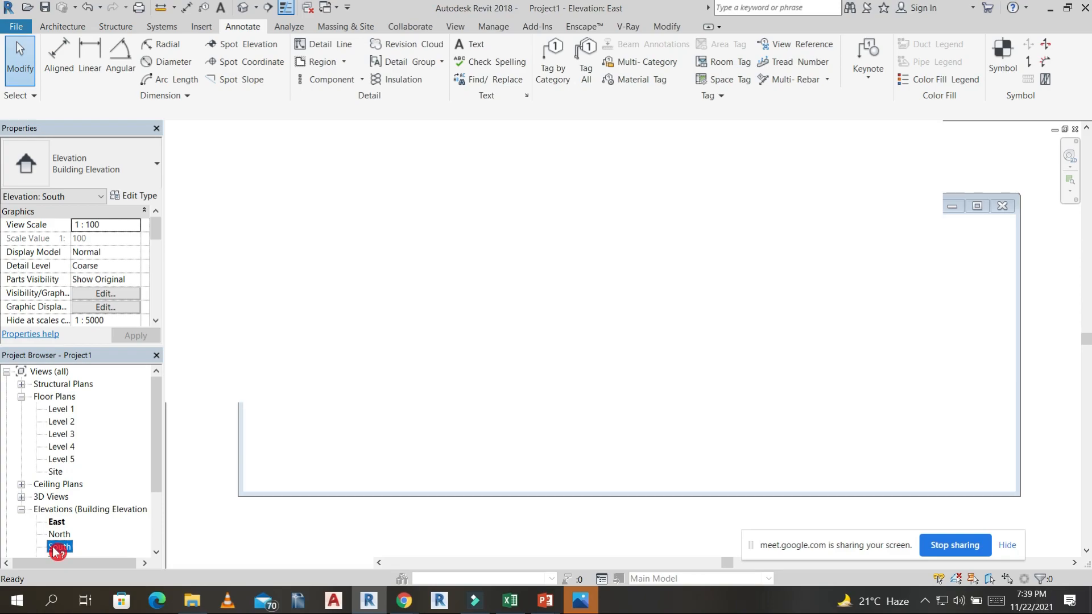
scroll(51, 531, "down", 1)
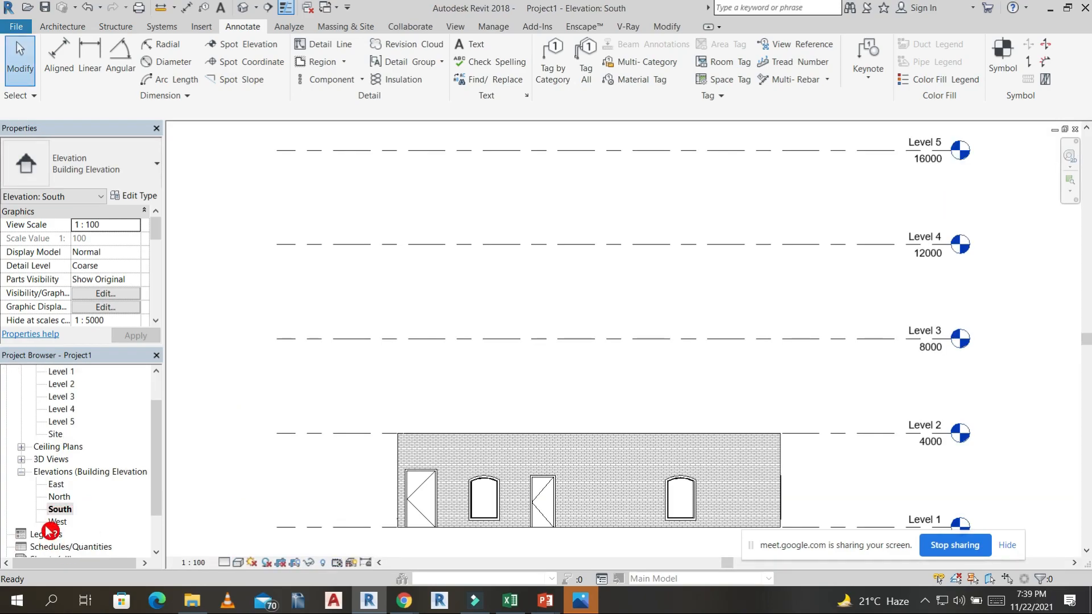
left_click(47, 527)
Open the North elevation and tag both windows by category without leaders.
double_click(59, 497)
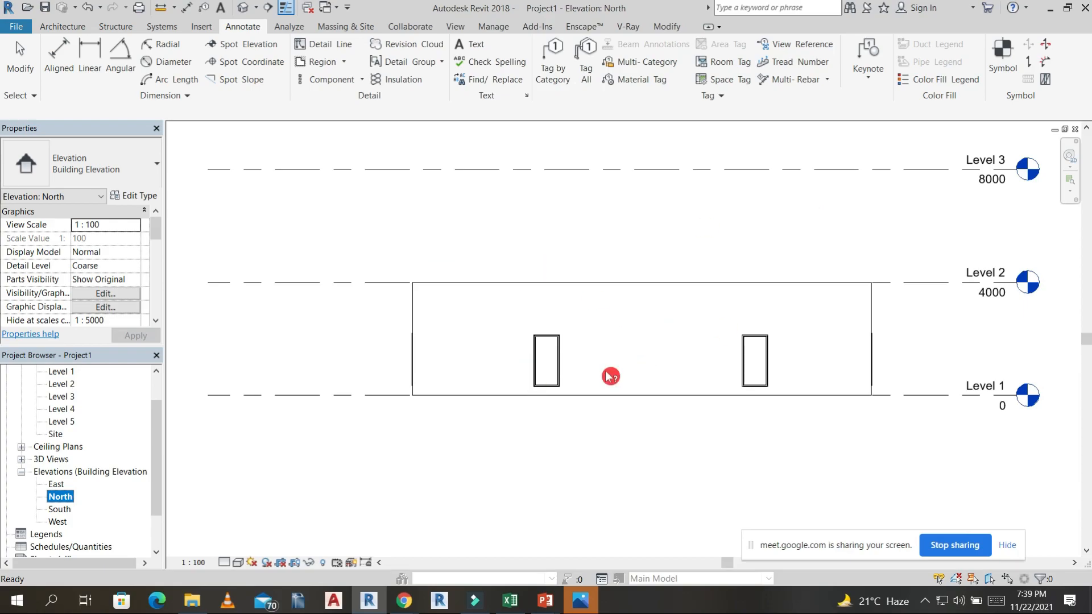
scroll(560, 382, "up", 3)
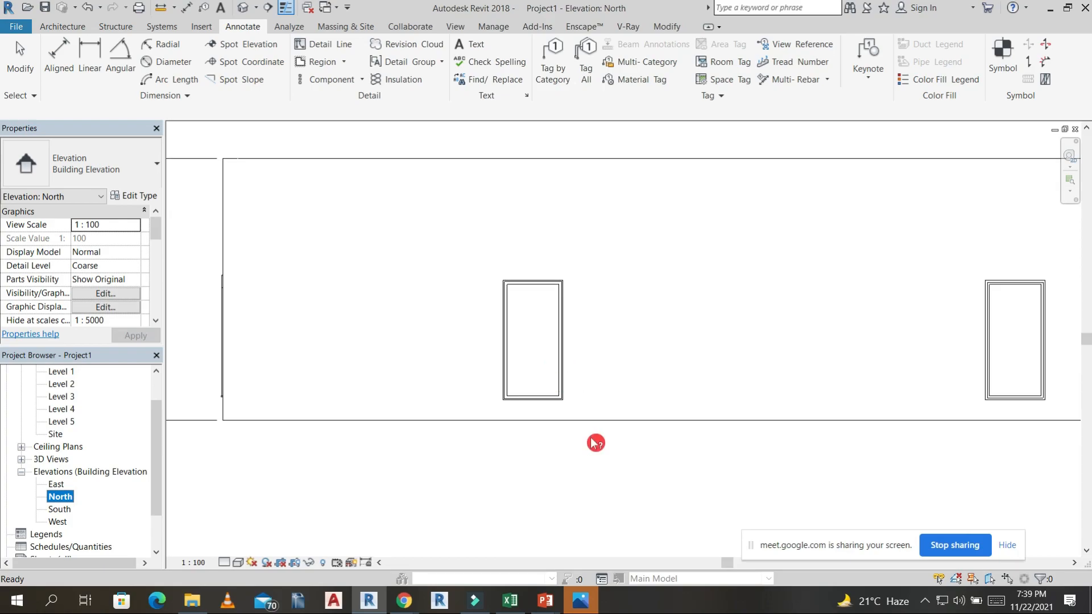
left_click(560, 68)
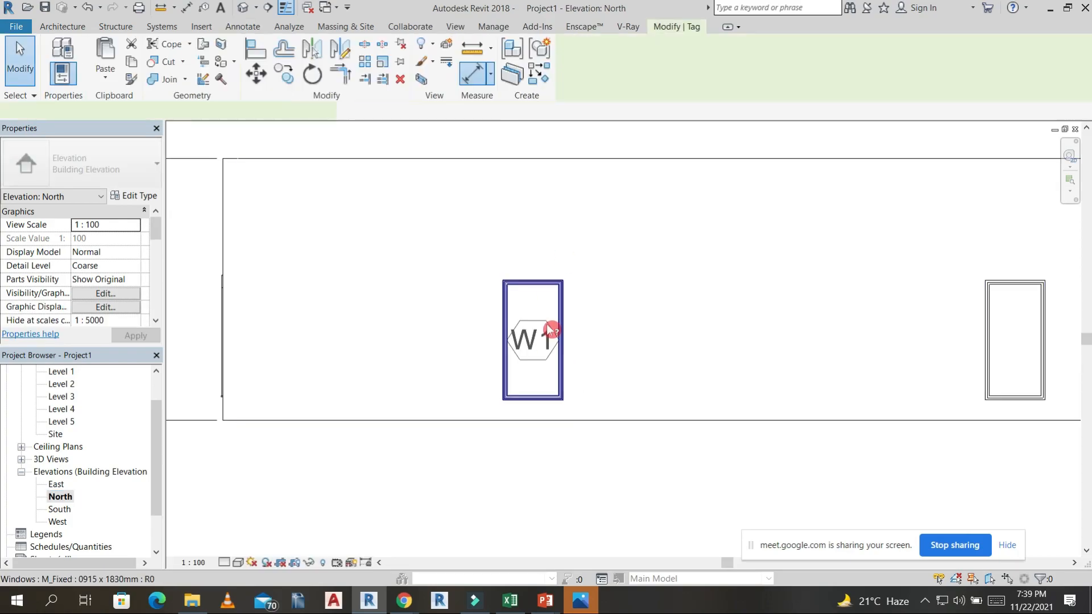
left_click(557, 314)
left_click(1010, 333)
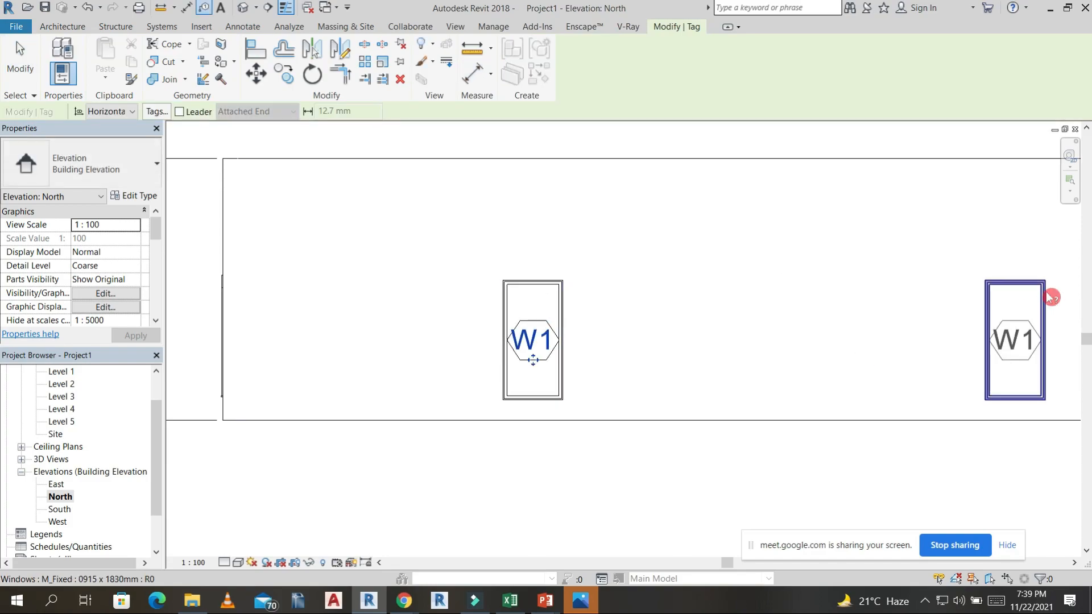
scroll(688, 288, "down", 3)
middle_click_drag(653, 331, 510, 310)
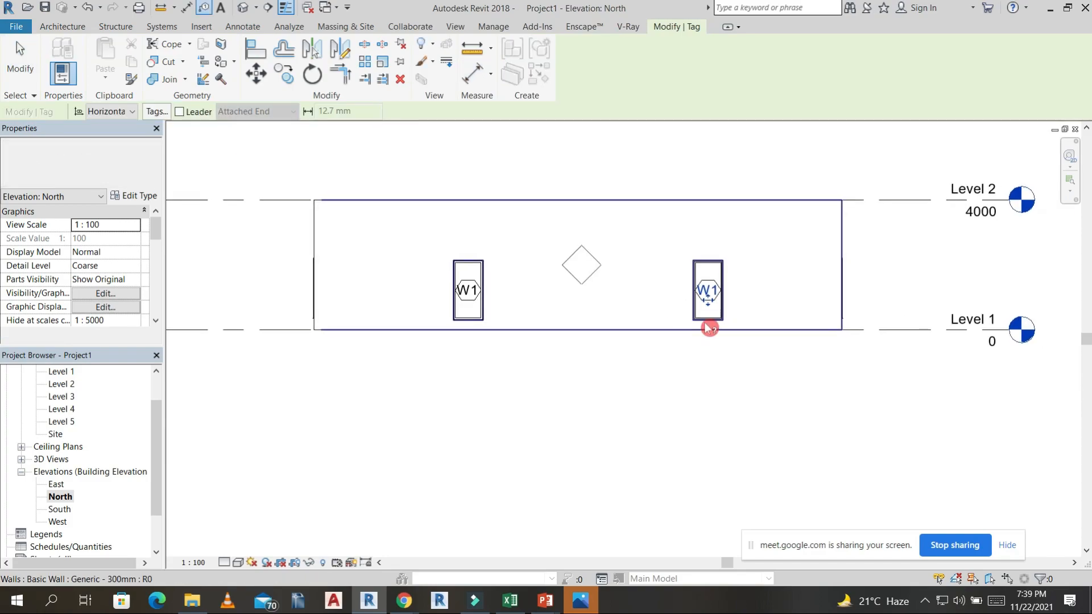
key("Escape")
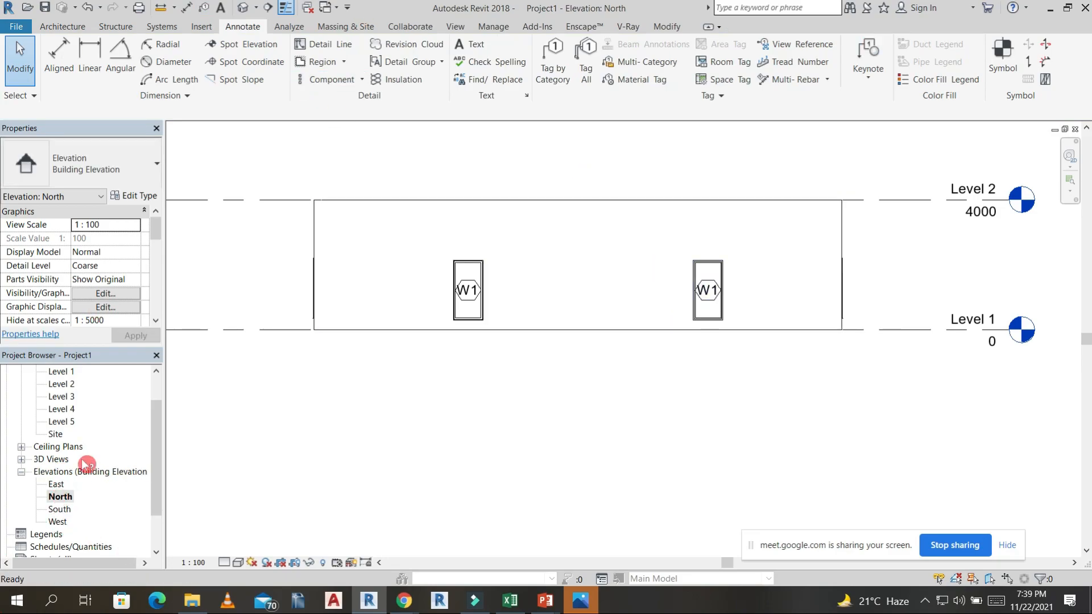
Return to the Level 1 floor plan.
scroll(59, 495, "up", 1)
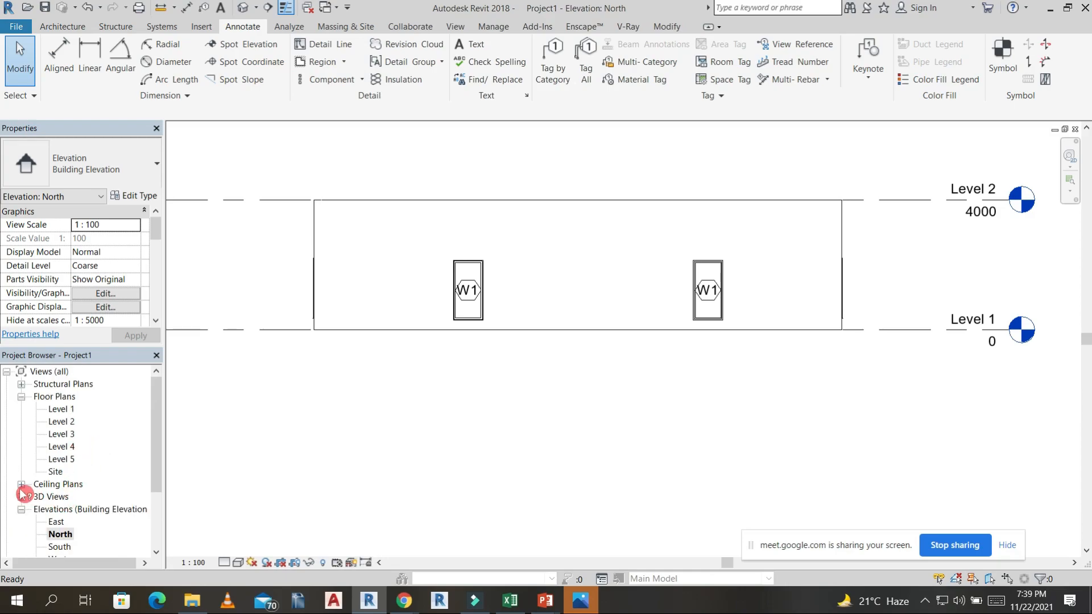
double_click(61, 410)
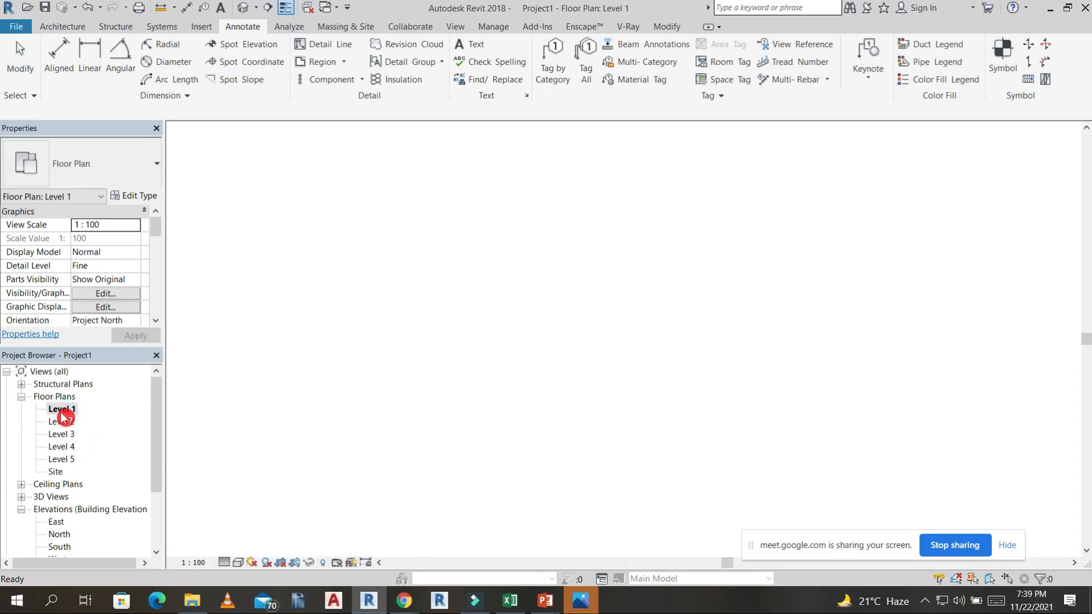
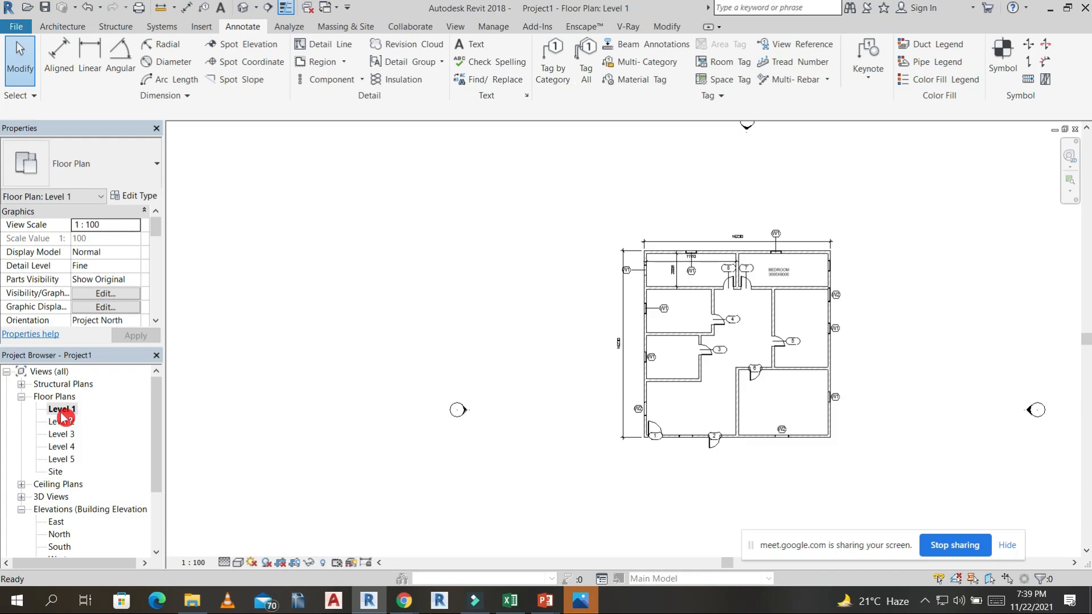
Create a horizontal building section across the Level 1 plan through the upper-middle rooms, extending past both side walls and looking toward the bedroom.
left_click(77, 26)
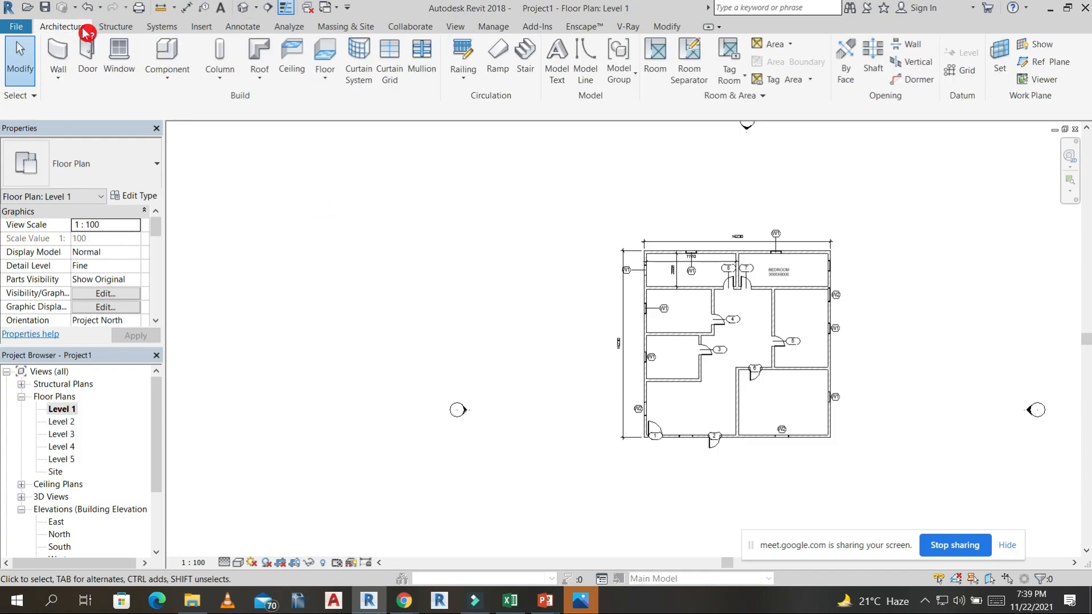
left_click(457, 25)
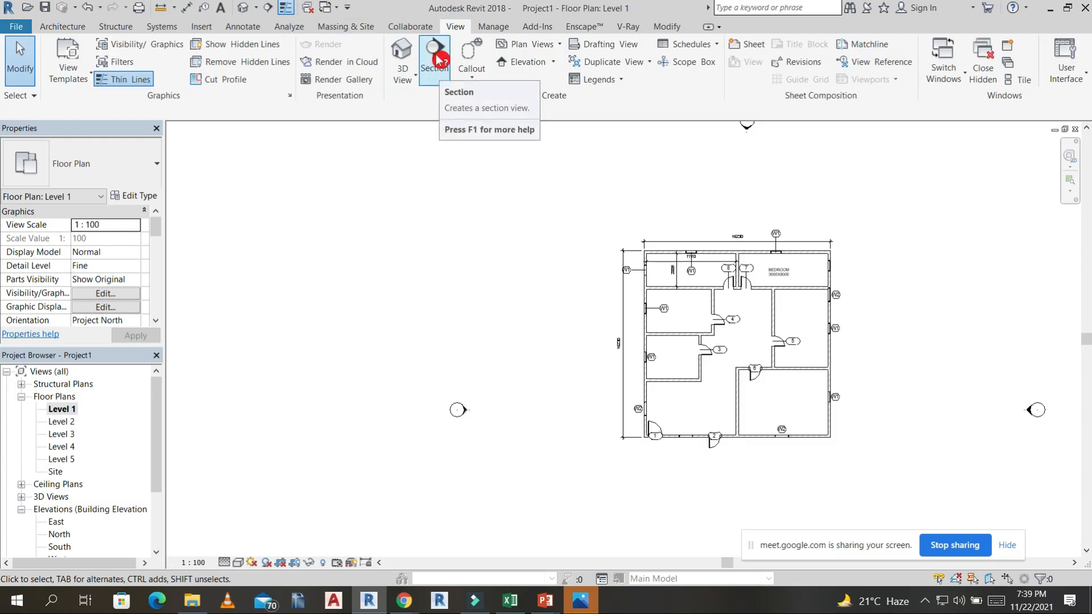
left_click(439, 52)
scroll(814, 510, "up", 5)
scroll(814, 510, "down", 3)
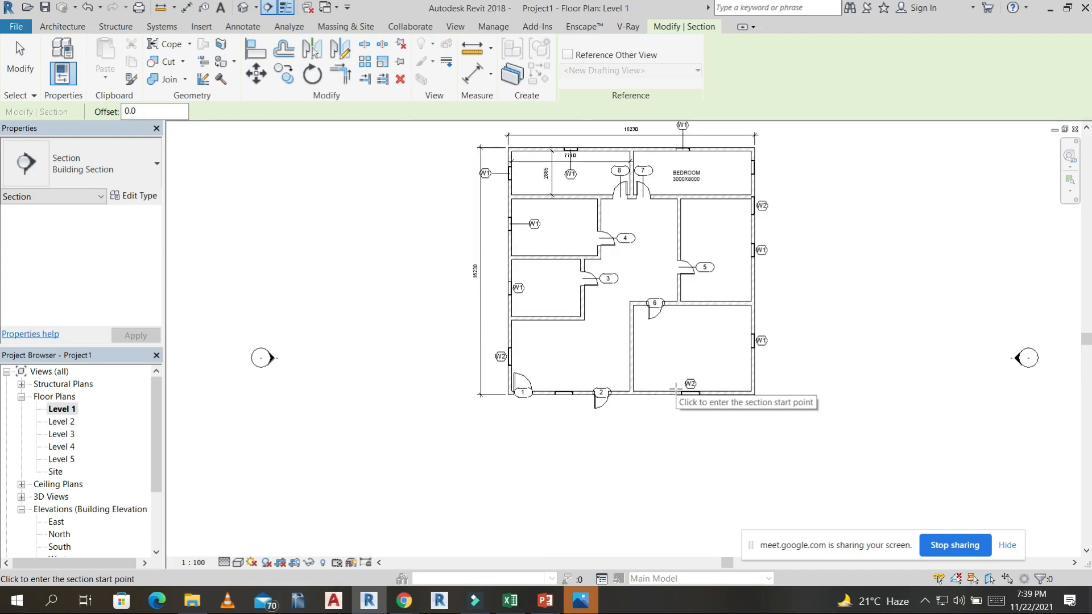
middle_click_drag(785, 268, 769, 294)
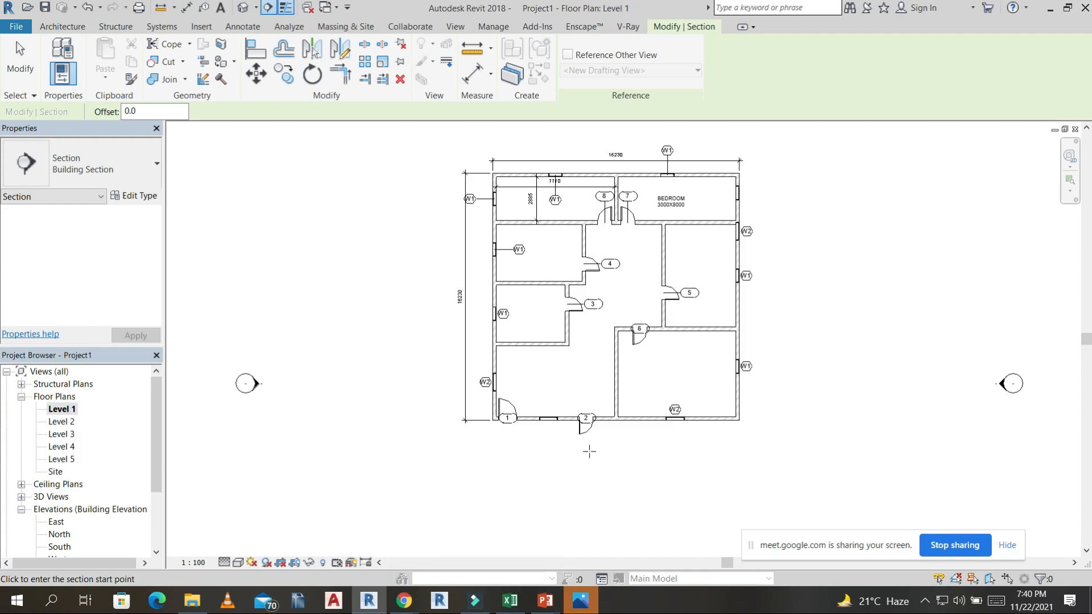
left_click(72, 31)
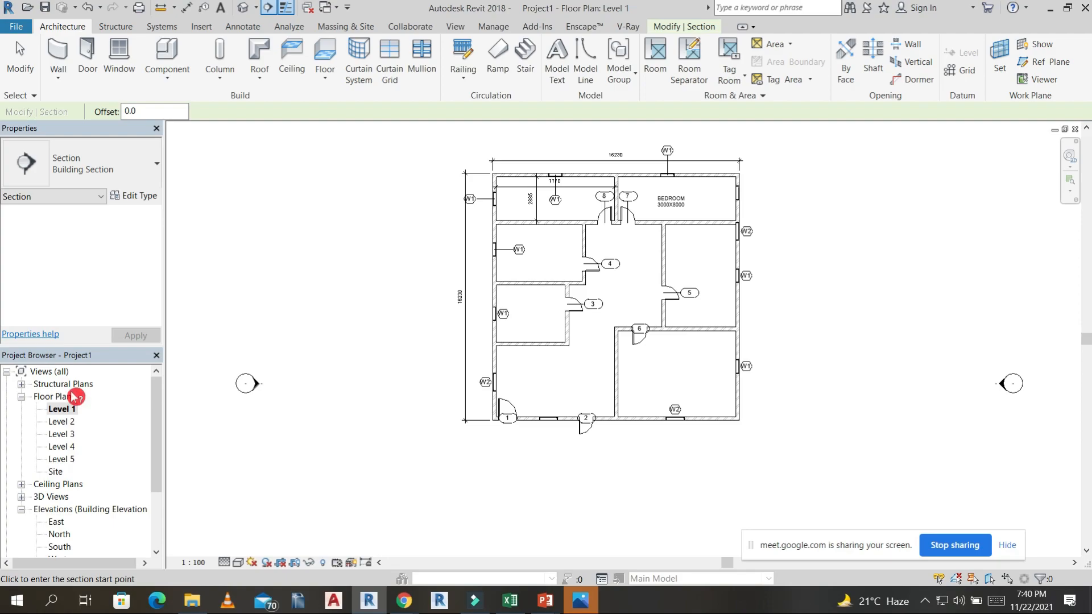
left_click(458, 26)
left_click(441, 68)
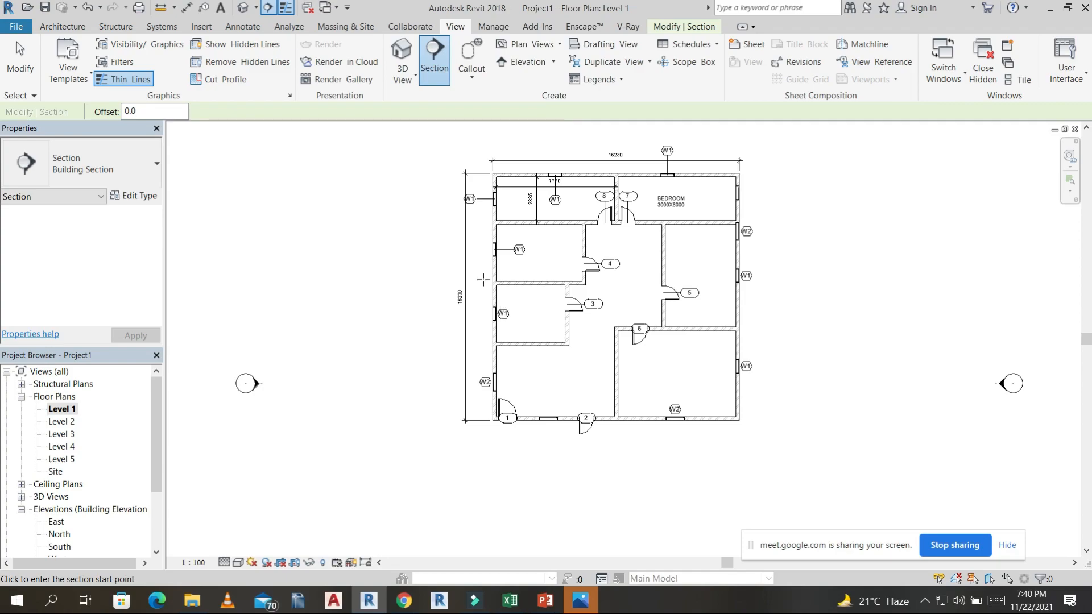
left_click(481, 249)
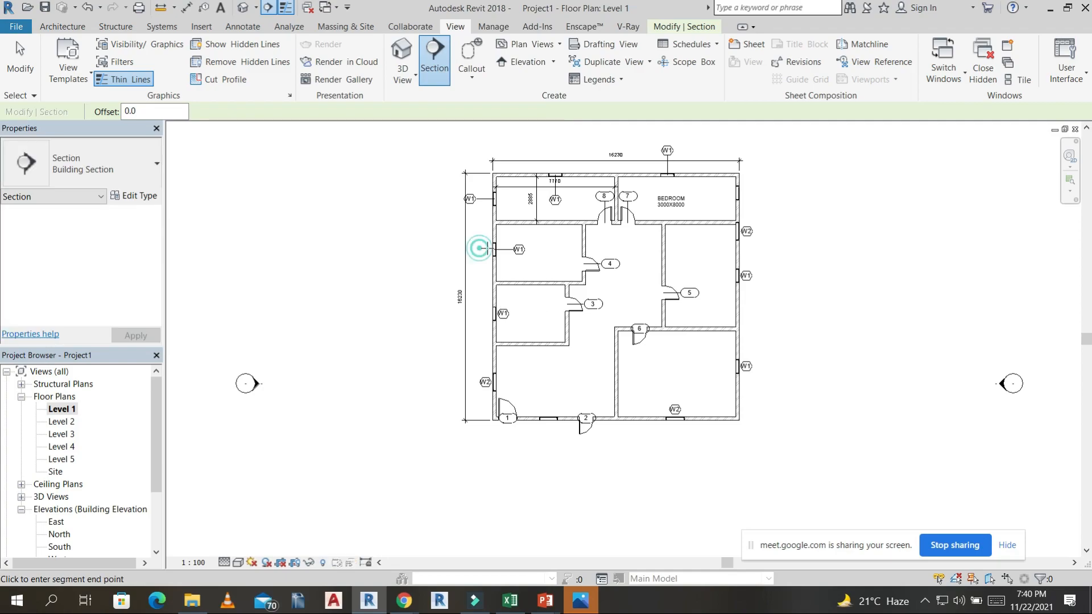
left_click(775, 249)
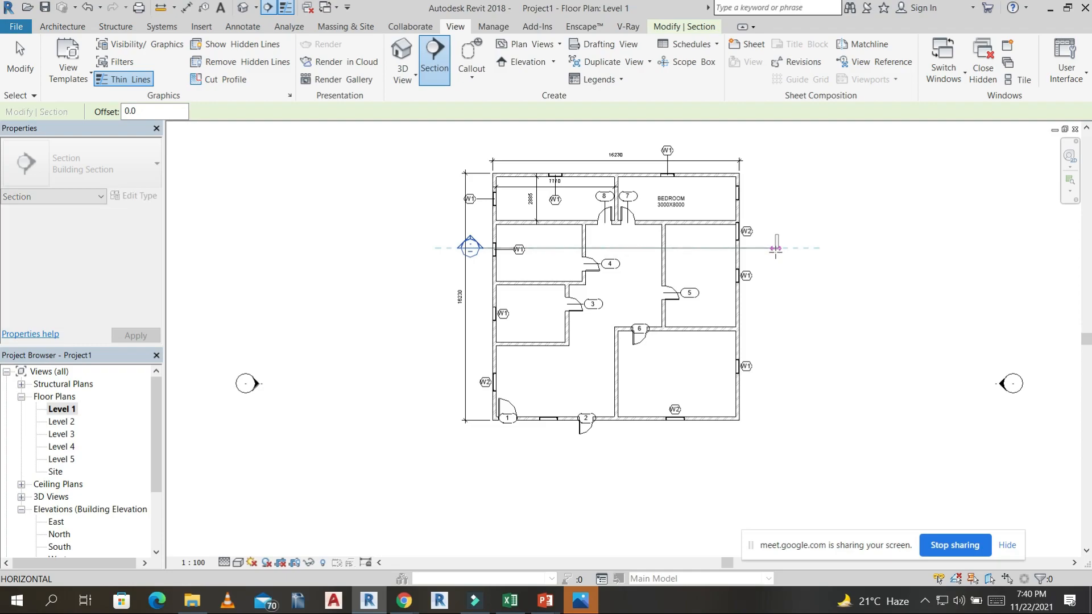
key("Escape")
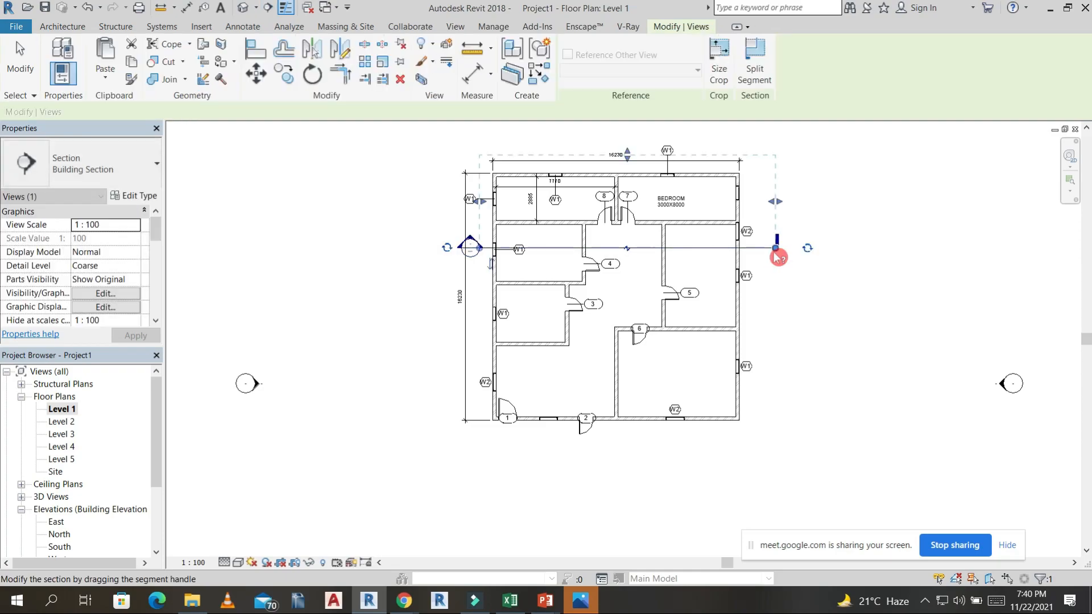
key("Escape")
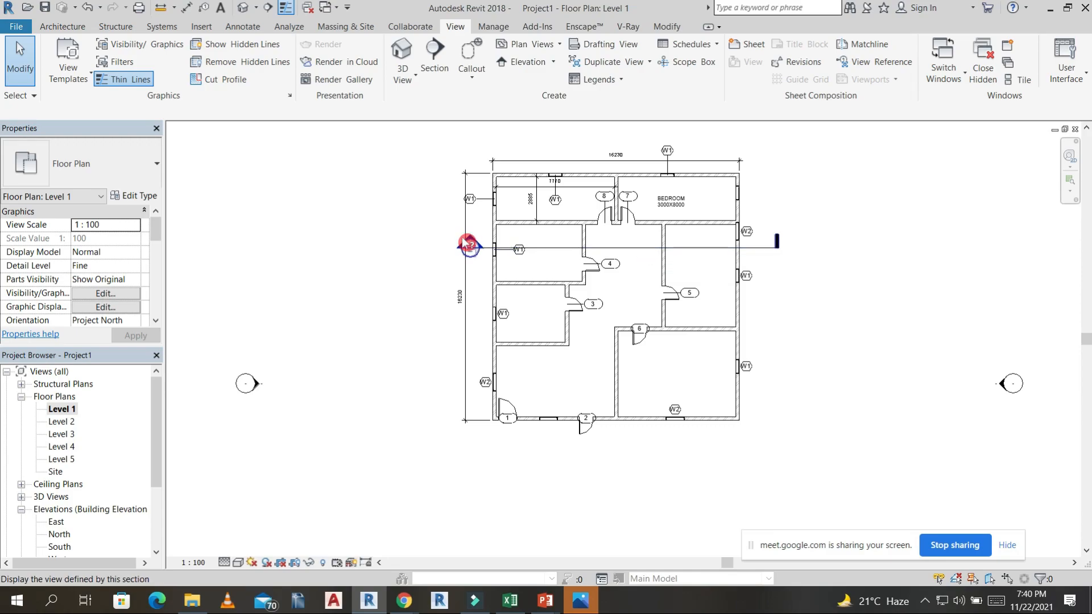
Open the new section's view from its marker in the plan and show the whole cut building.
scroll(470, 244, "up", 3)
double_click(482, 237)
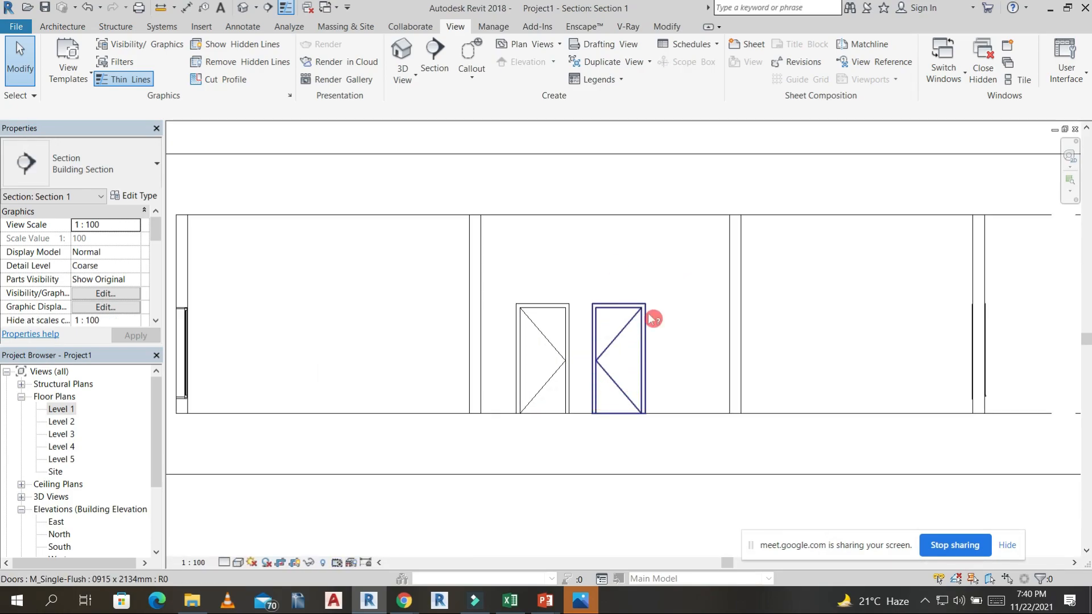
scroll(624, 390, "down", 3)
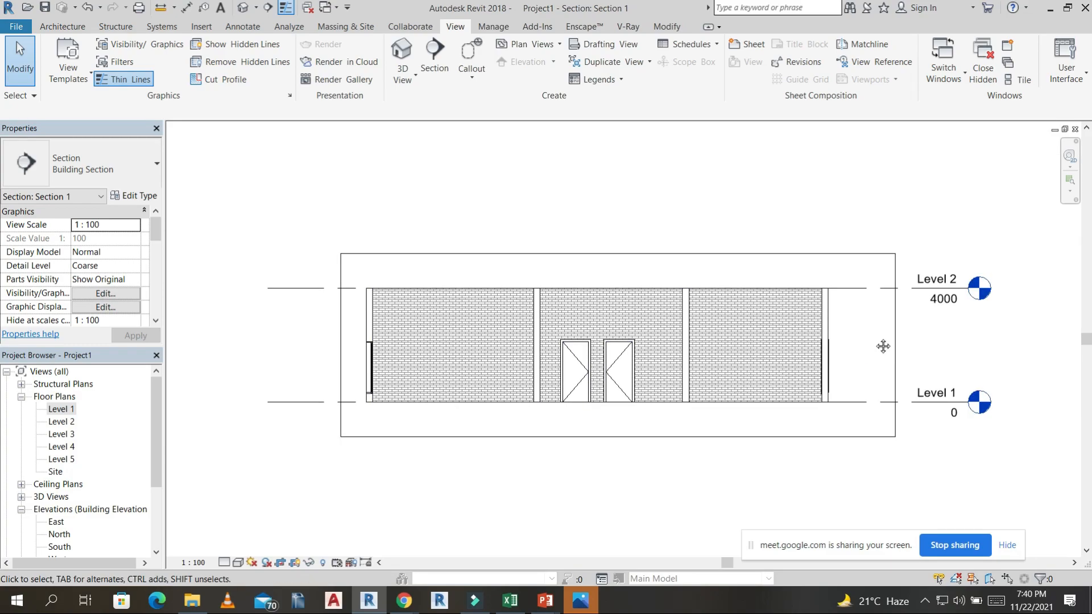
middle_click_drag(882, 346, 873, 342)
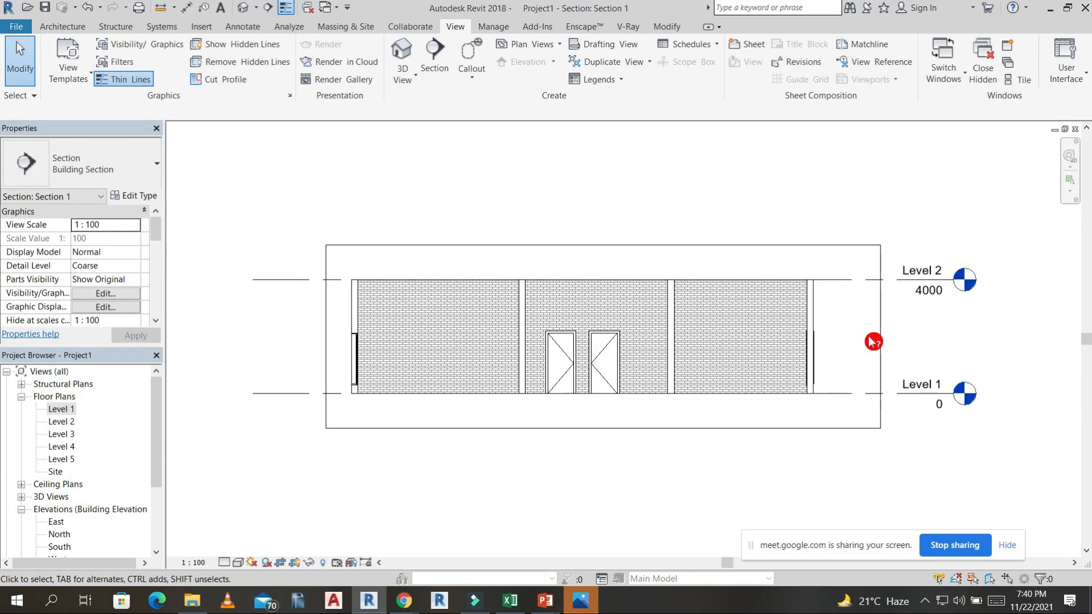
Set the sill height of the M_Fixed window cut at the section's left-hand wall to 750.
scroll(405, 388, "up", 6)
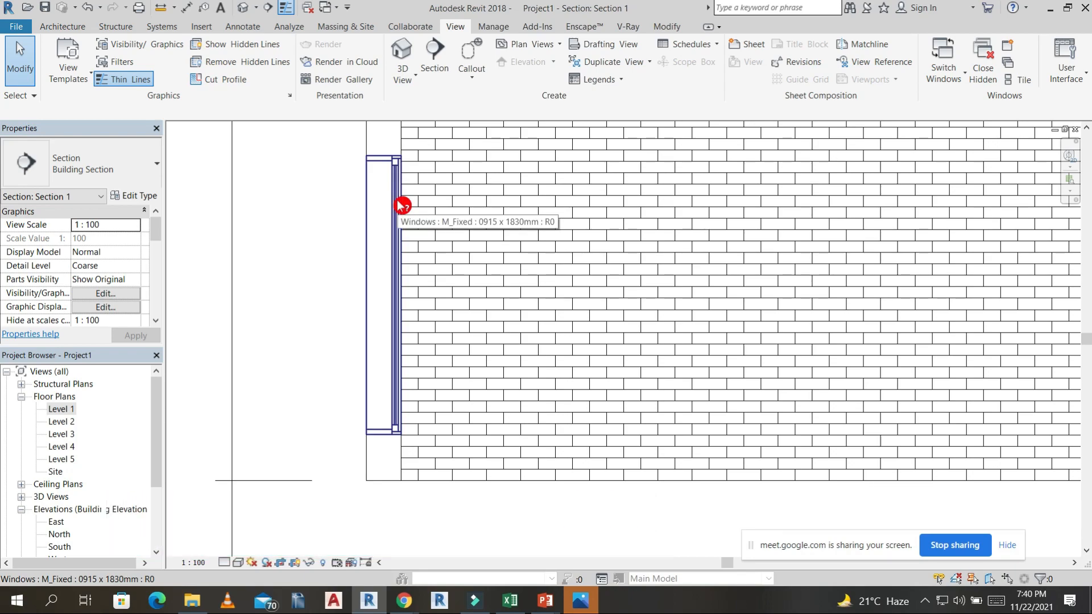
scroll(402, 205, "down", 3)
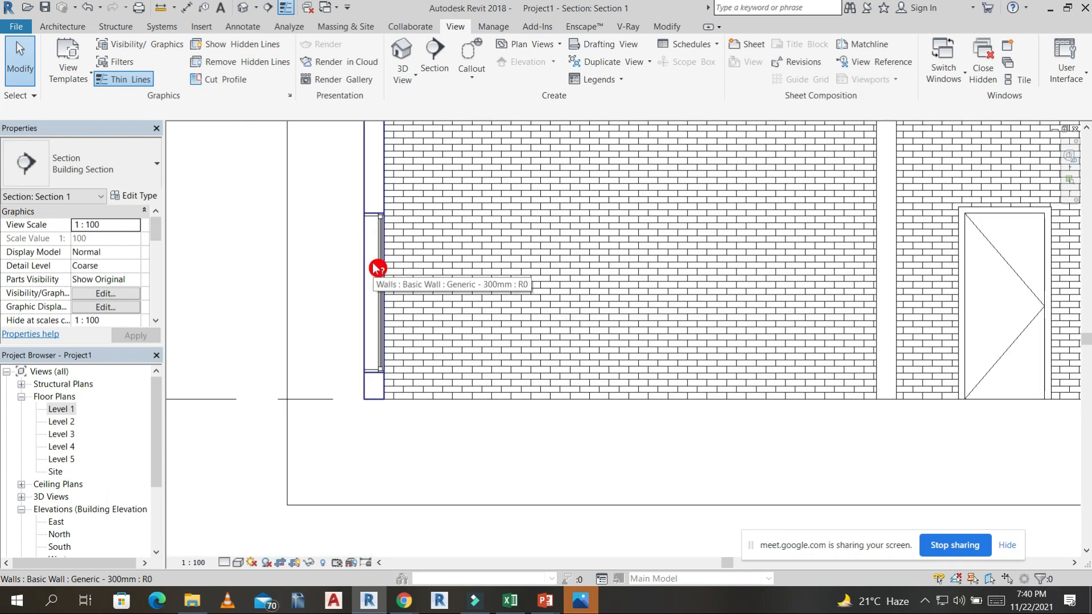
left_click(381, 217)
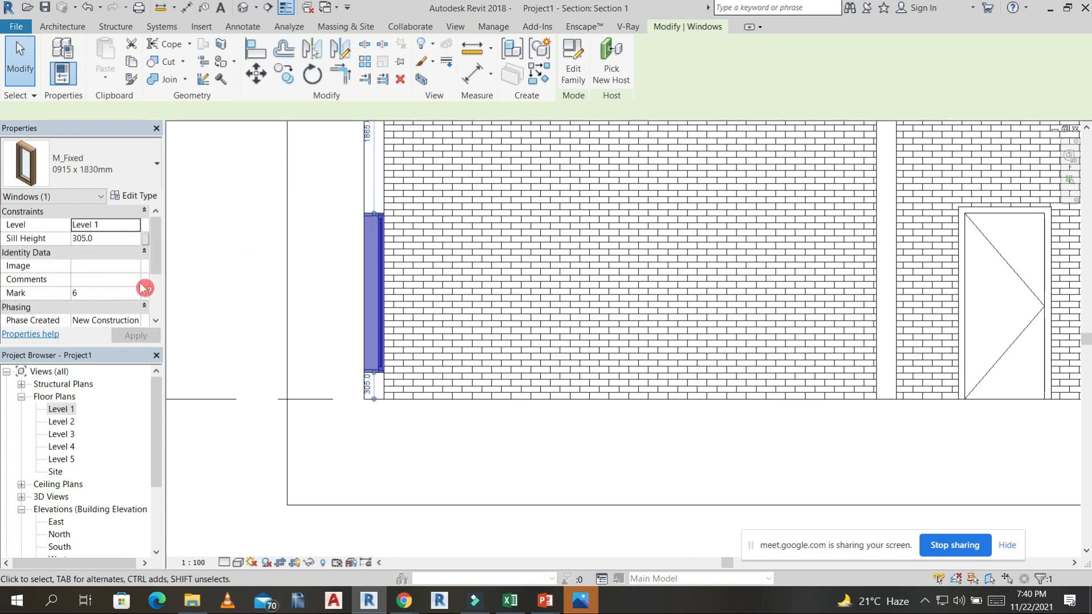
left_click(116, 242)
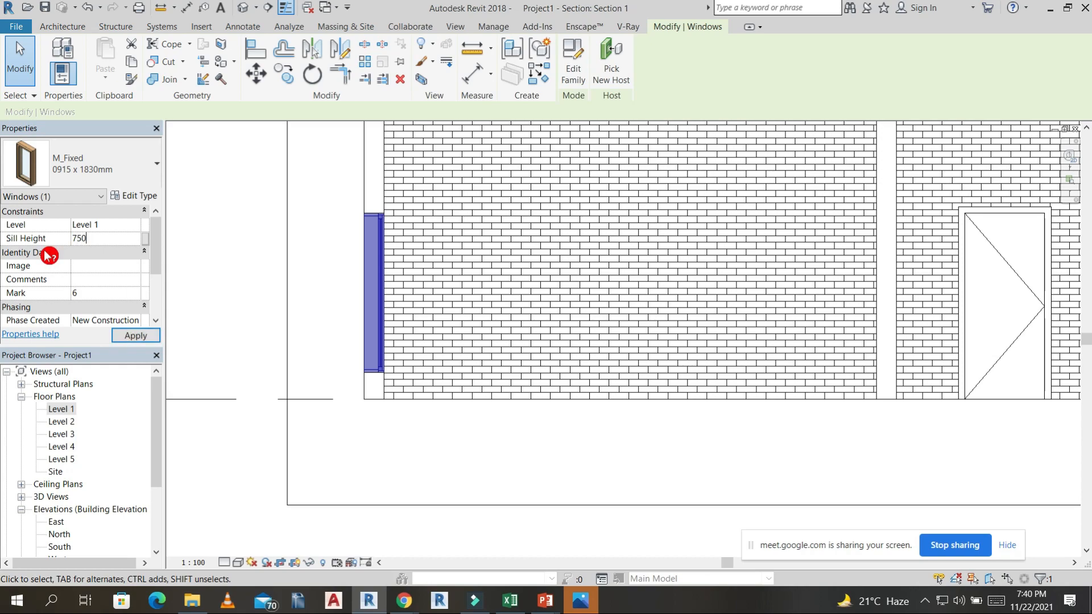
left_click(132, 339)
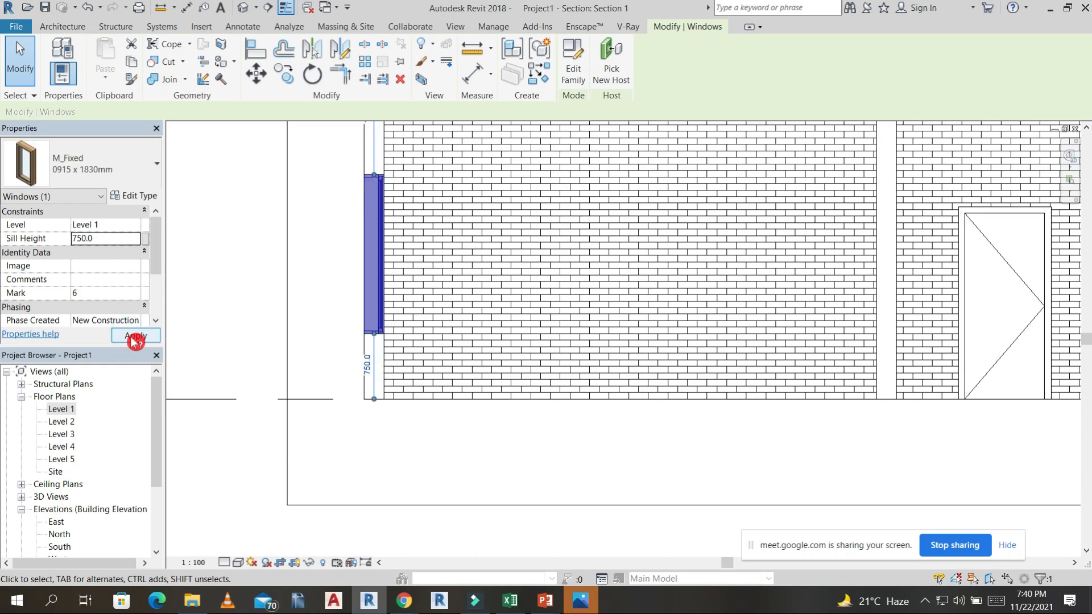
left_click(345, 298)
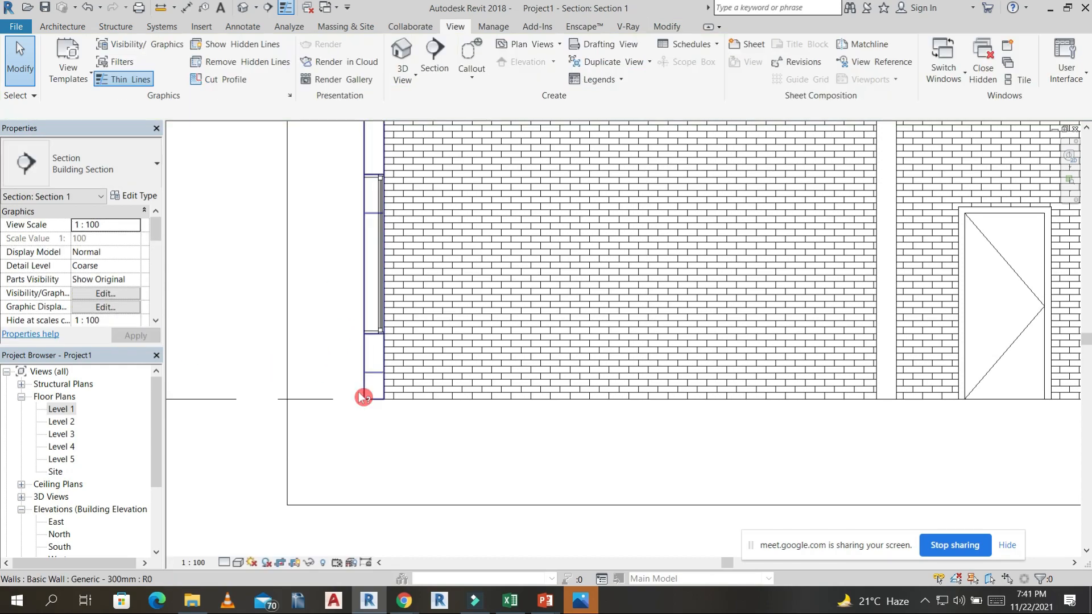
Add an aligned dimension from Level 1 to the cut window's sill, placed just outside the wall.
key("d")
key("i")
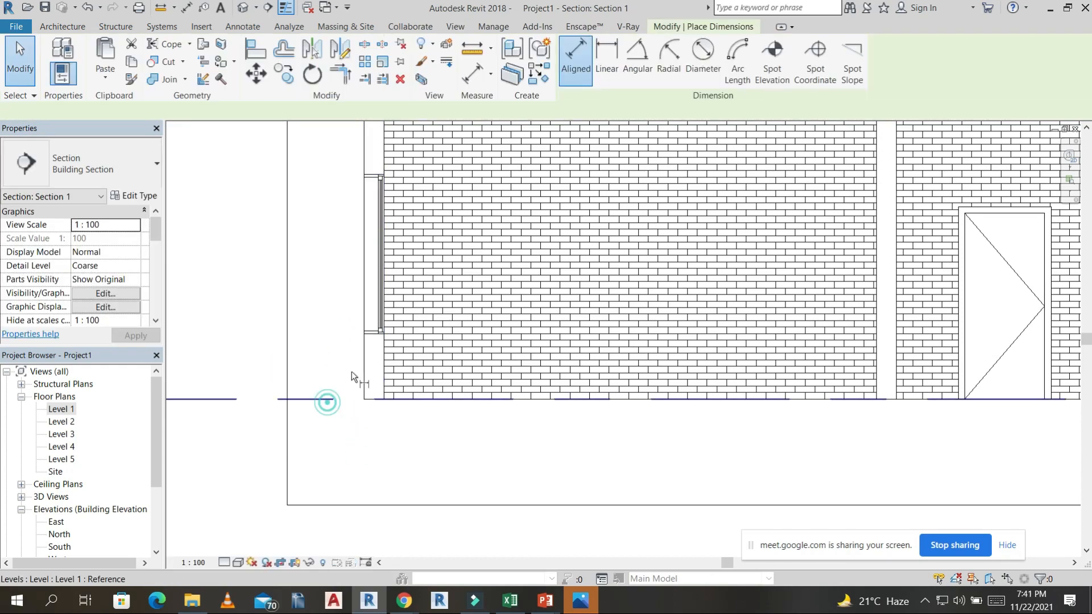
left_click(327, 400)
left_click(370, 334)
left_click(325, 354)
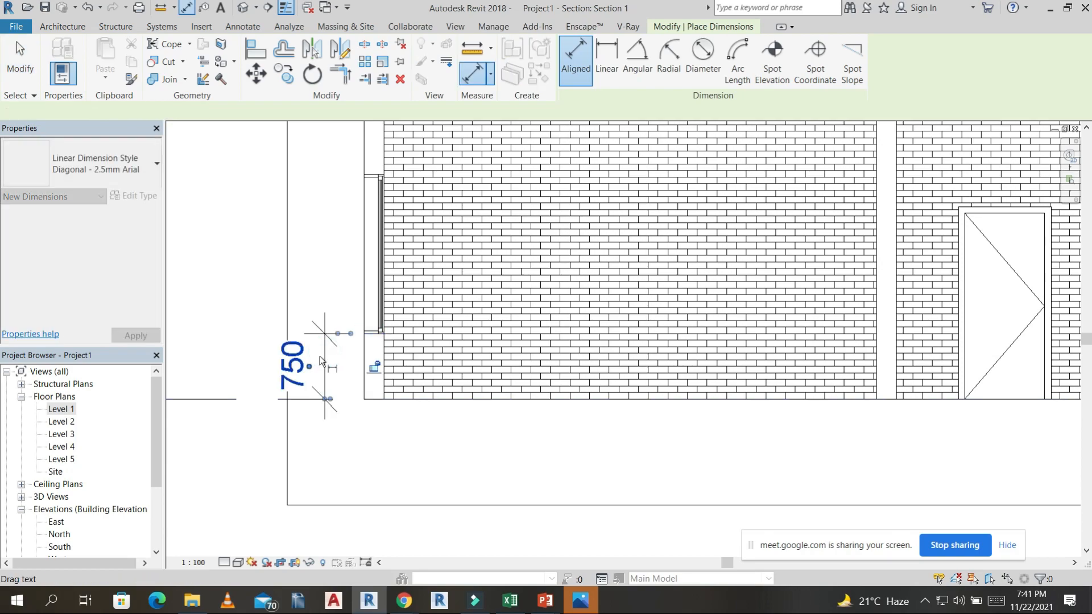
scroll(325, 356, "down", 4)
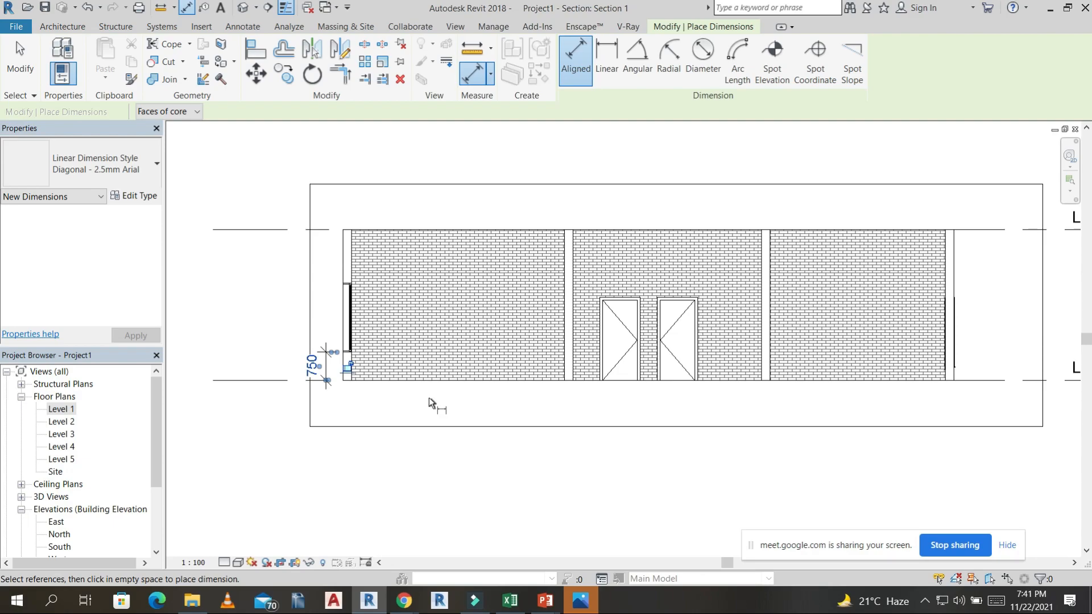
scroll(429, 398, "down", 3)
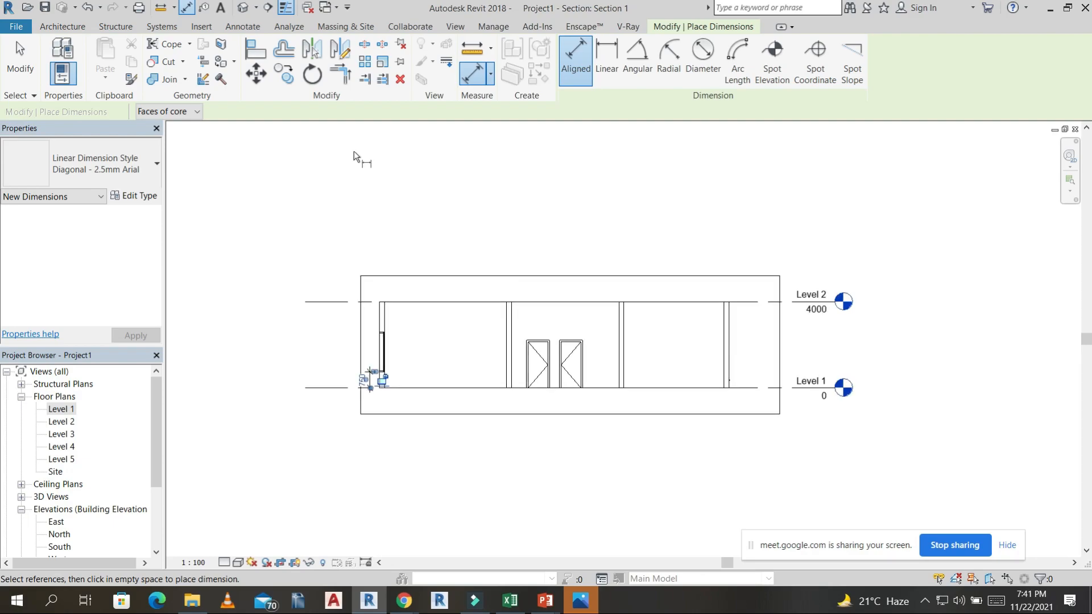
Review the section marker and section view, check the East elevation, and return to the Level 1 floor plan.
left_click(246, 13)
double_click(67, 410)
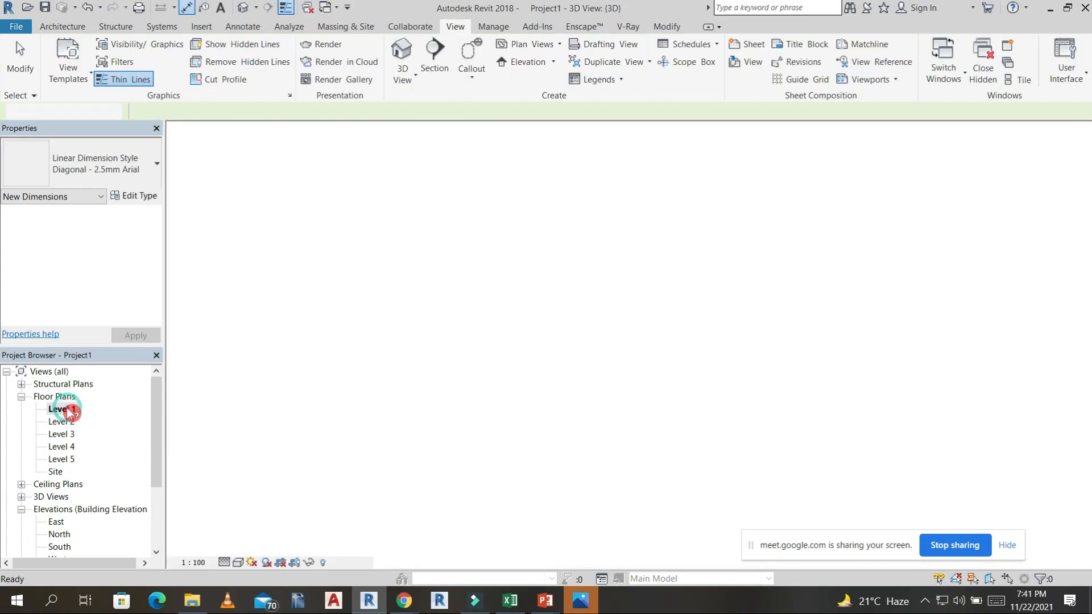
scroll(706, 239, "down", 6)
middle_click_drag(700, 354, 710, 342)
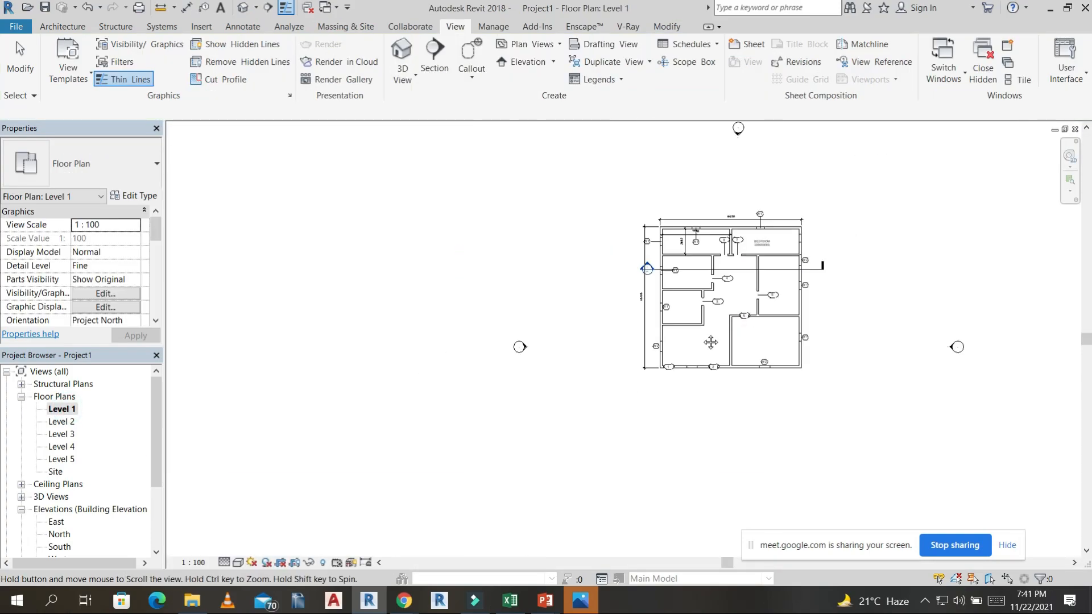
scroll(738, 297, "up", 4)
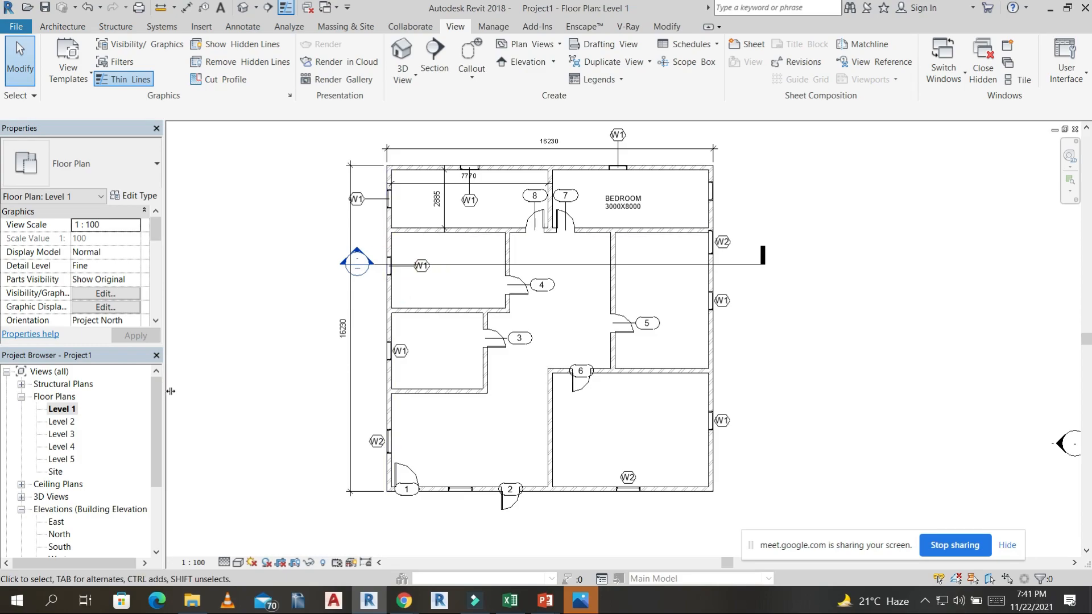
double_click(357, 250)
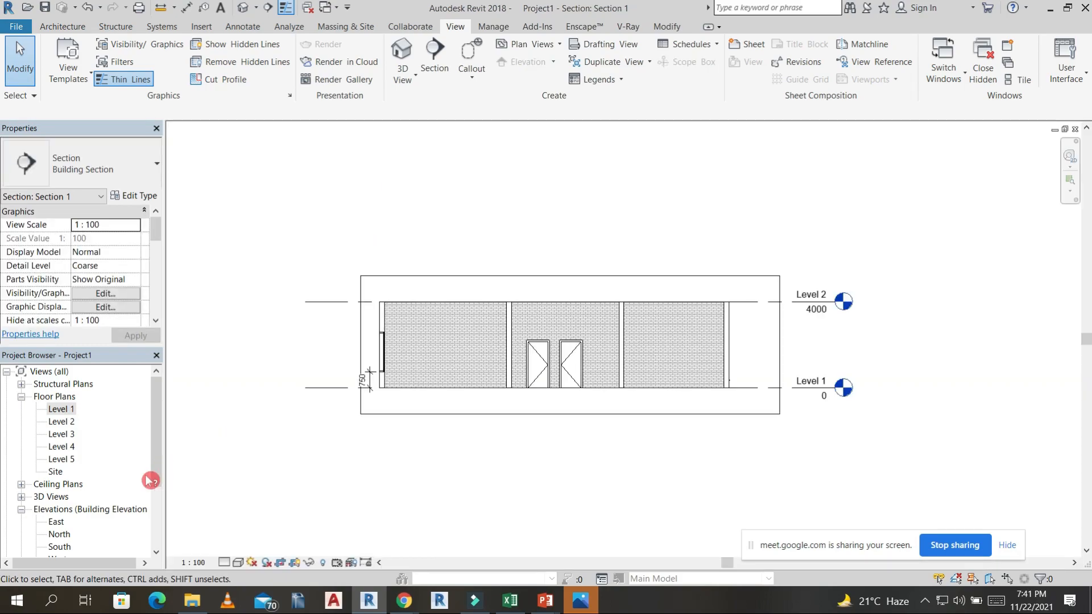
double_click(57, 522)
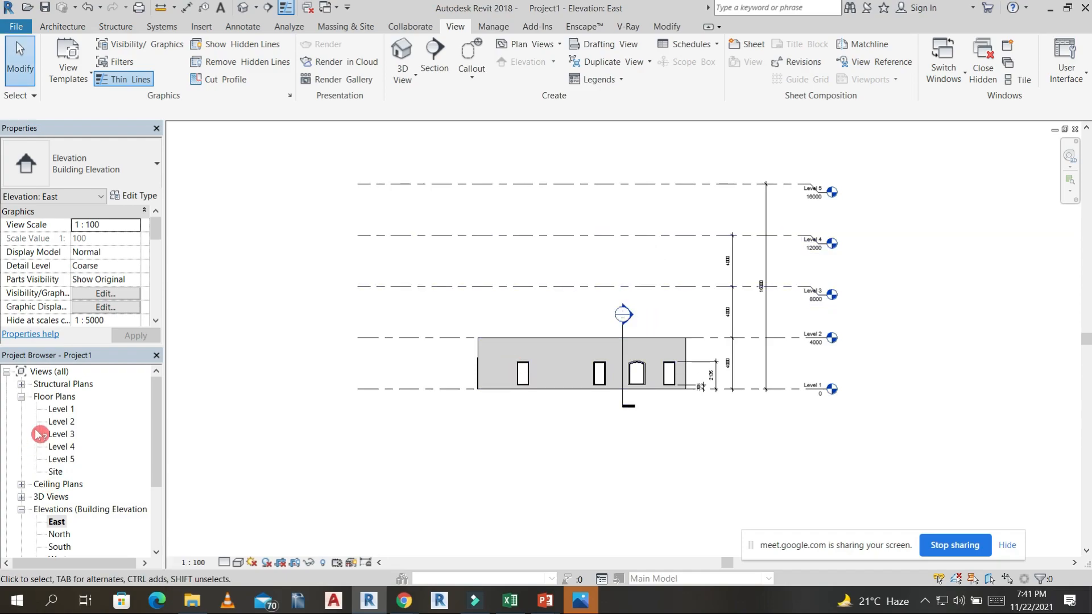
double_click(61, 409)
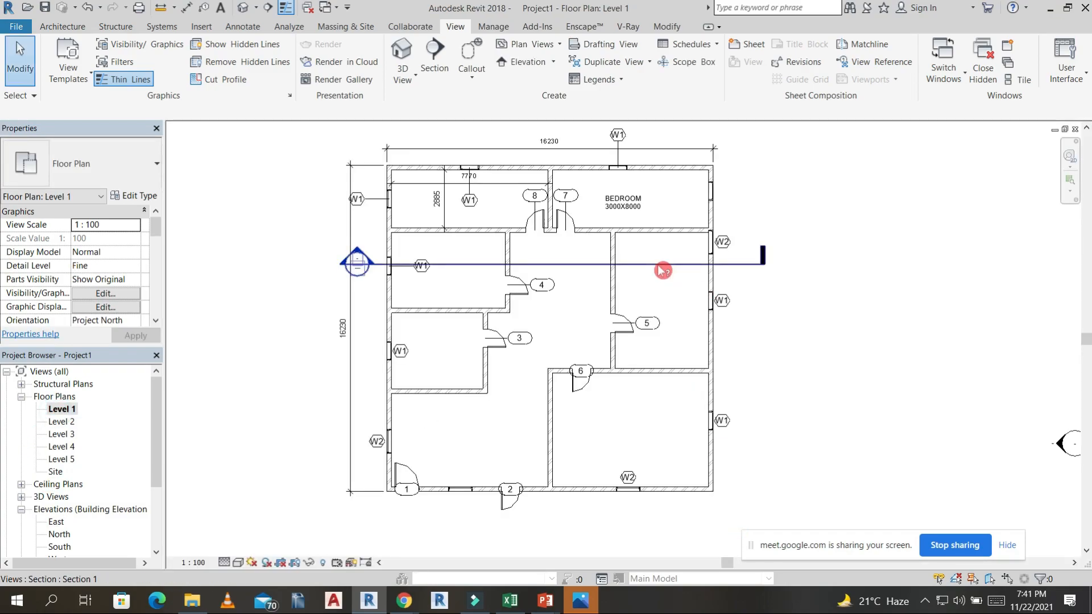
scroll(663, 271, "down", 3)
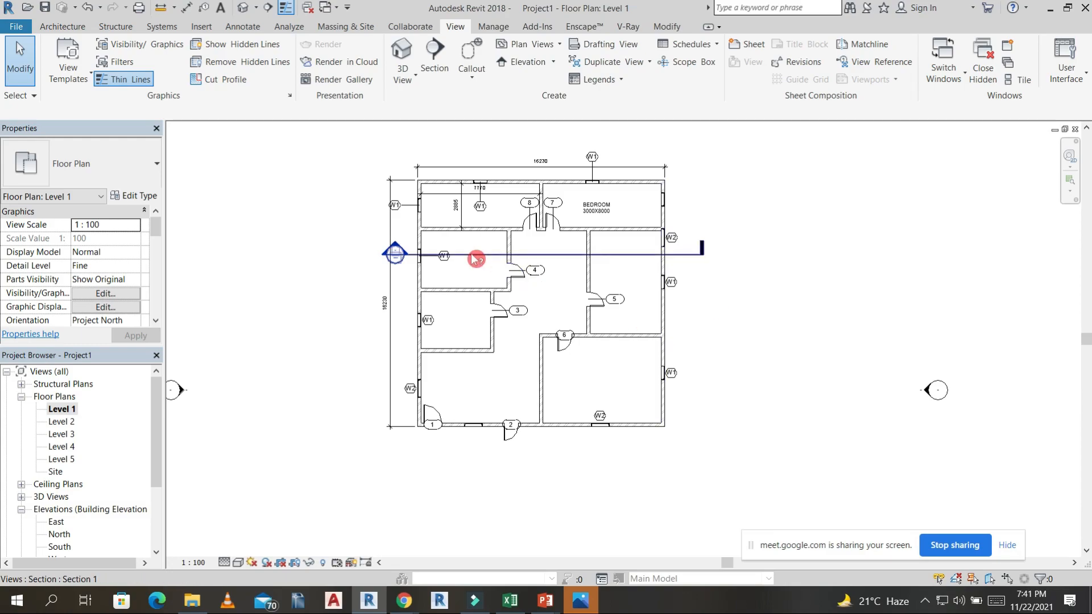
Create a Generic 150mm floor on Level 1 with a rectangular boundary spanning the outer corners of the exterior walls.
left_click(67, 26)
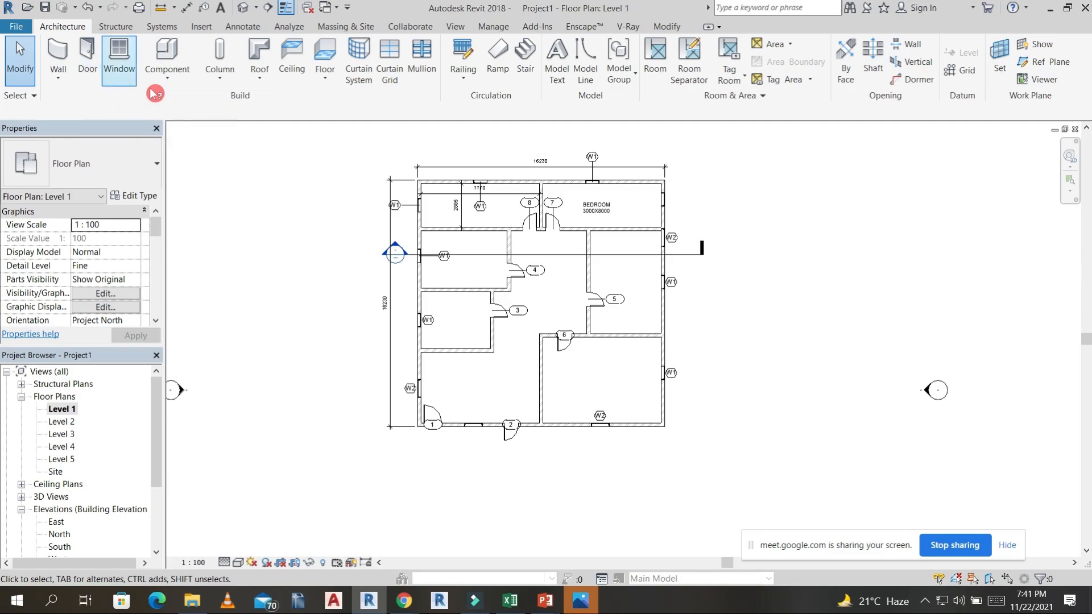
left_click(325, 79)
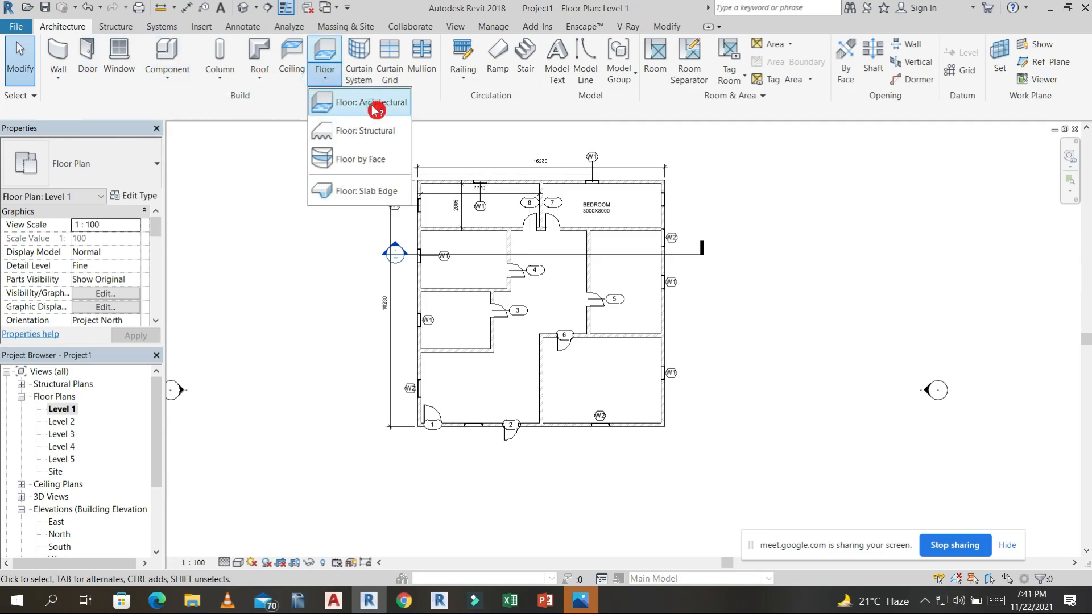
left_click(376, 109)
left_click(695, 46)
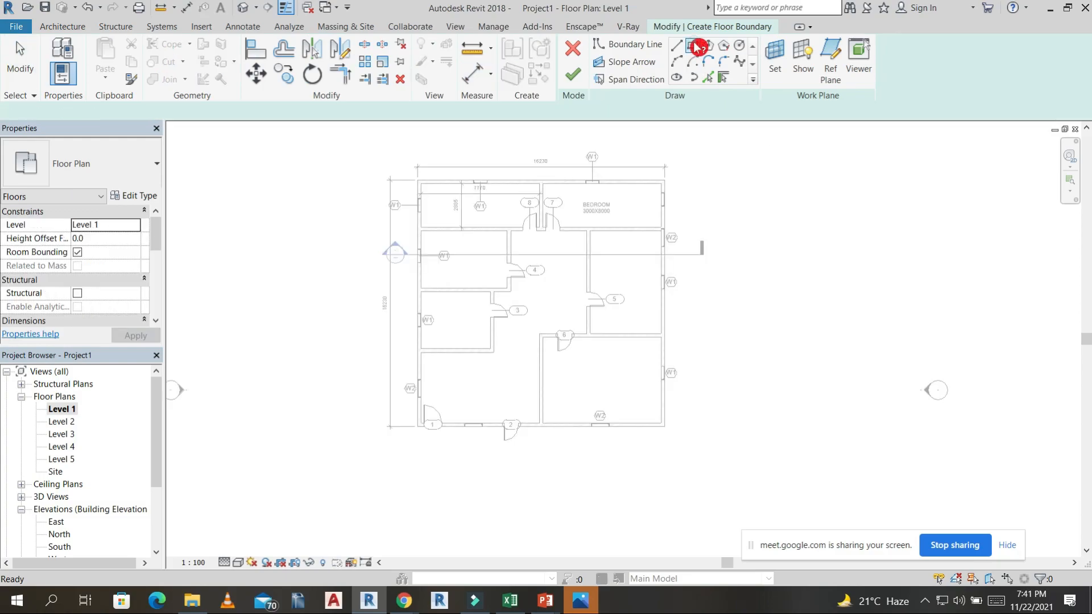
left_click(417, 180)
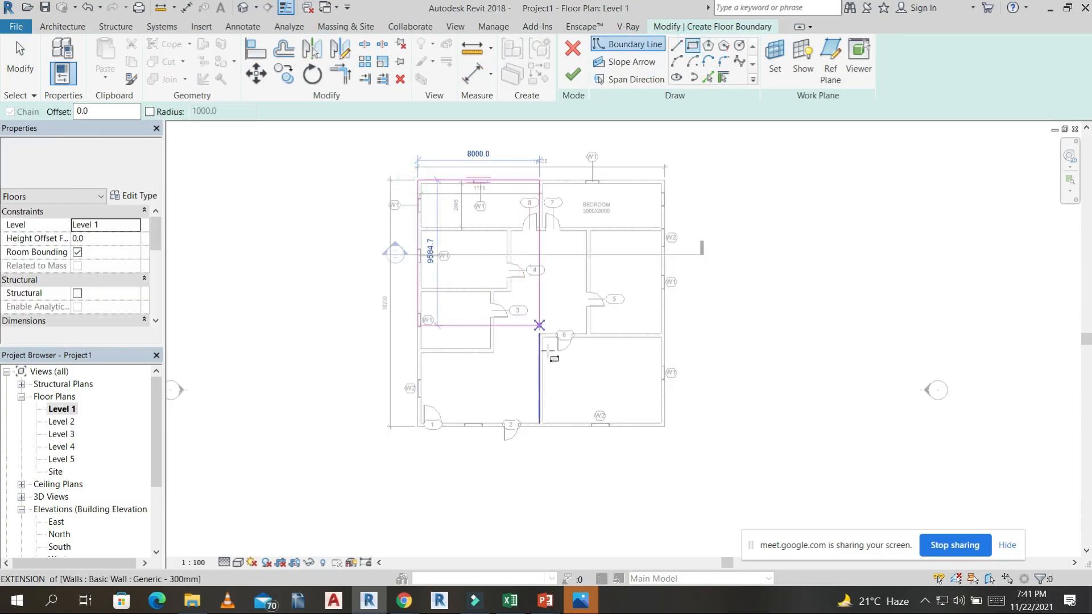
scroll(664, 435, "up", 3)
left_click(663, 417)
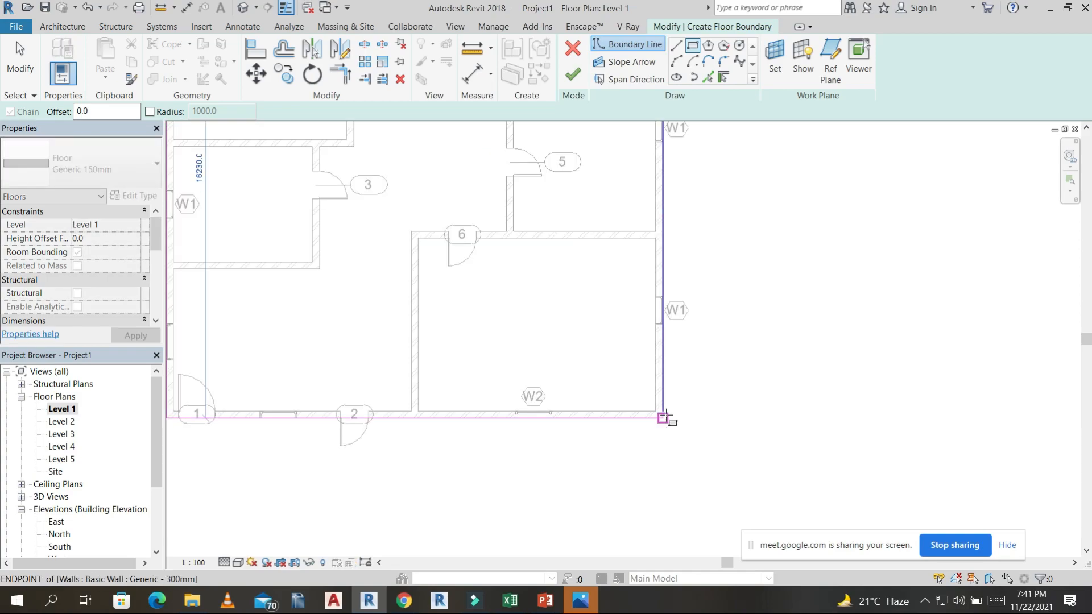
left_click(572, 71)
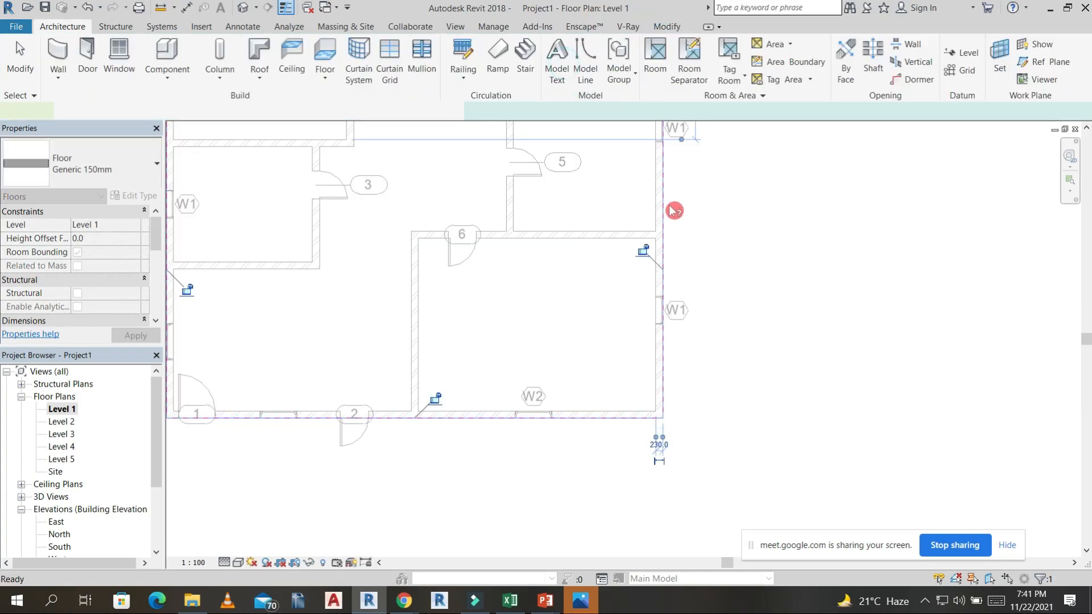
scroll(710, 256, "down", 3)
scroll(705, 233, "down", 2)
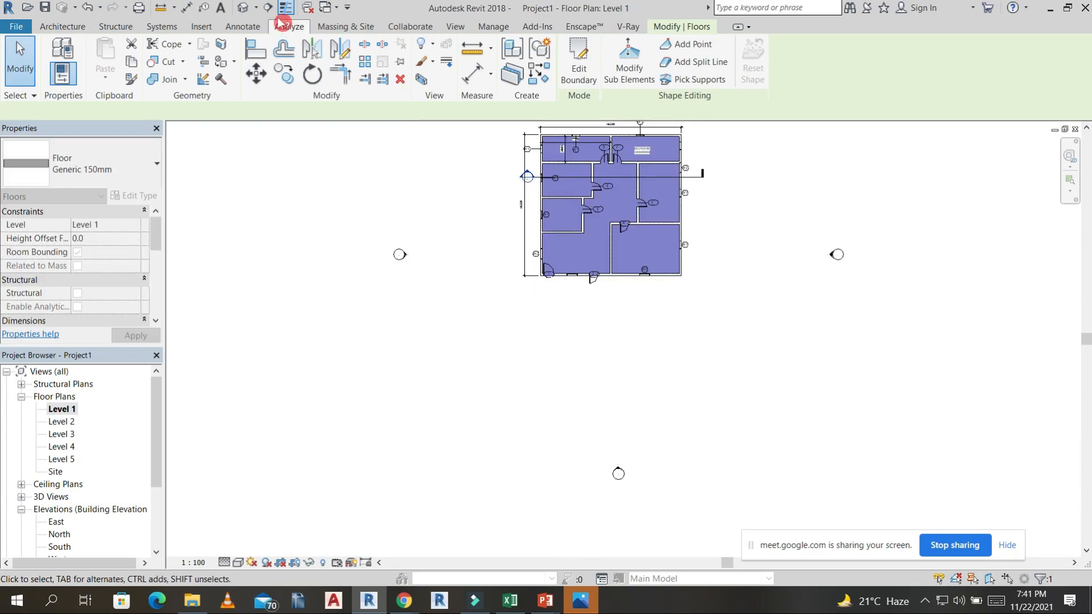
Open the default 3D view, inspect the new floor inside the walls, and orient the view to Top.
left_click(242, 8)
mouse_move(480, 458)
middle_mouse_down("shift")
mouse_move(431, 451)
mouse_move(427, 419)
mouse_move(341, 319)
mouse_move(510, 420)
mouse_move(434, 422)
middle_mouse_up("shift")
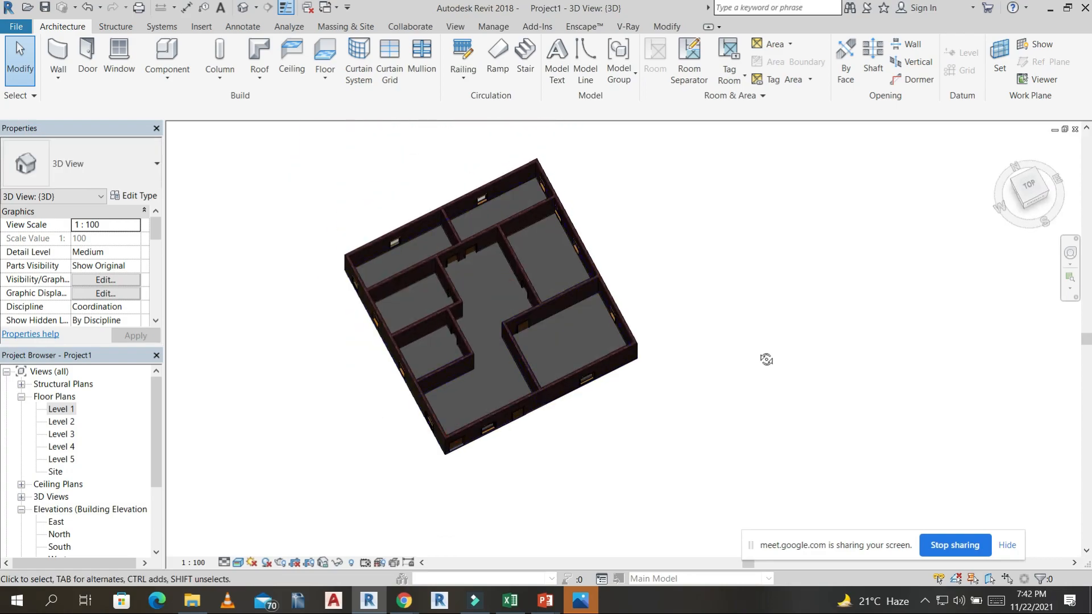
middle_click_drag(765, 358, 7, 199, "shift")
left_click(1035, 186)
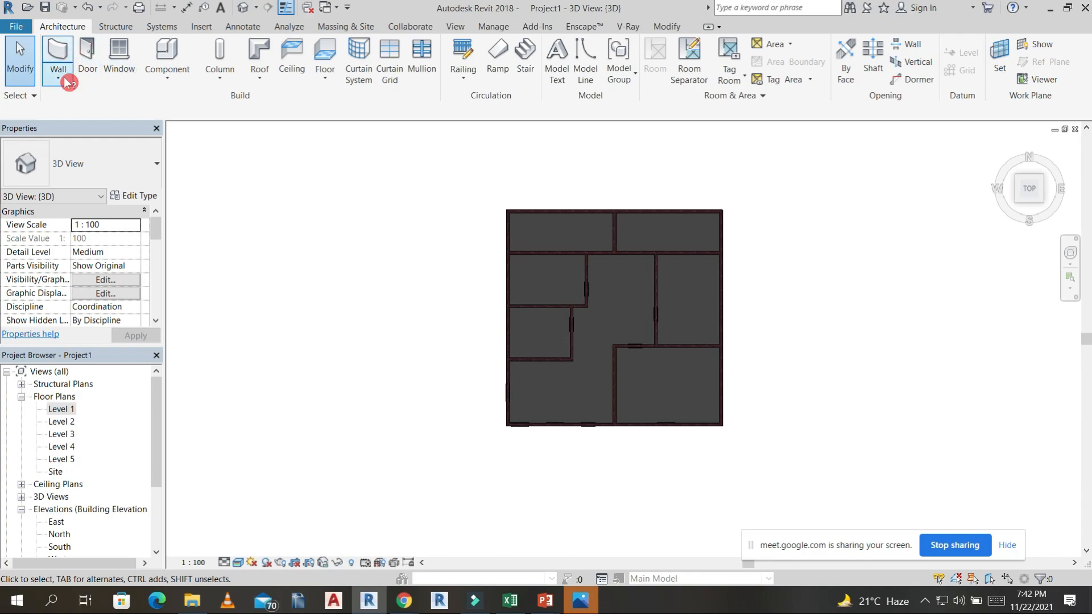
Create a second Generic 150mm floor with a rectangular boundary offset 900 outward from the outer corners of the exterior walls.
left_click(325, 74)
left_click(370, 131)
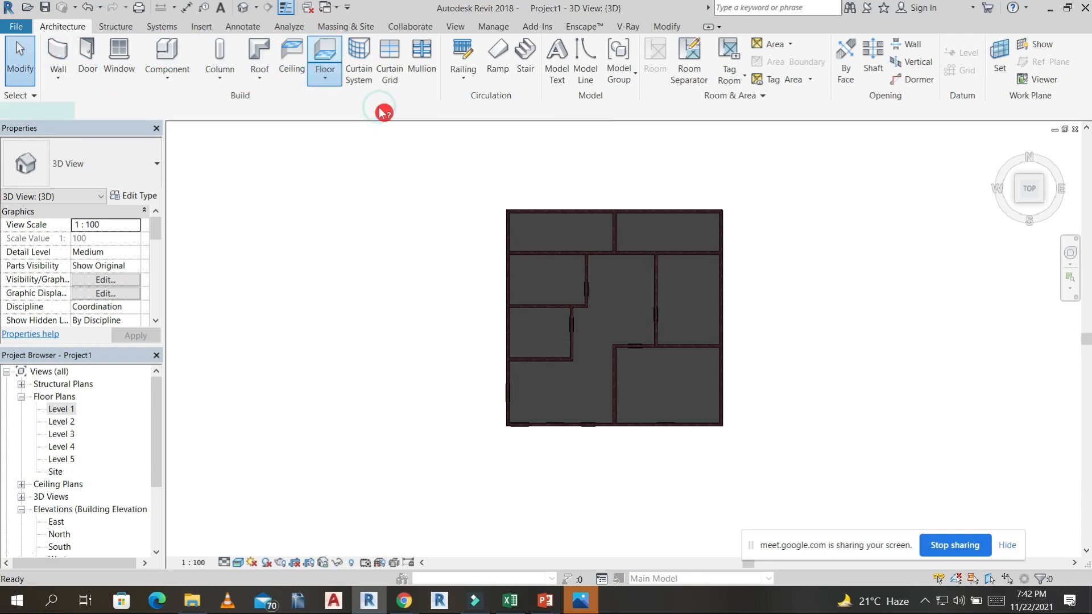
left_click(692, 44)
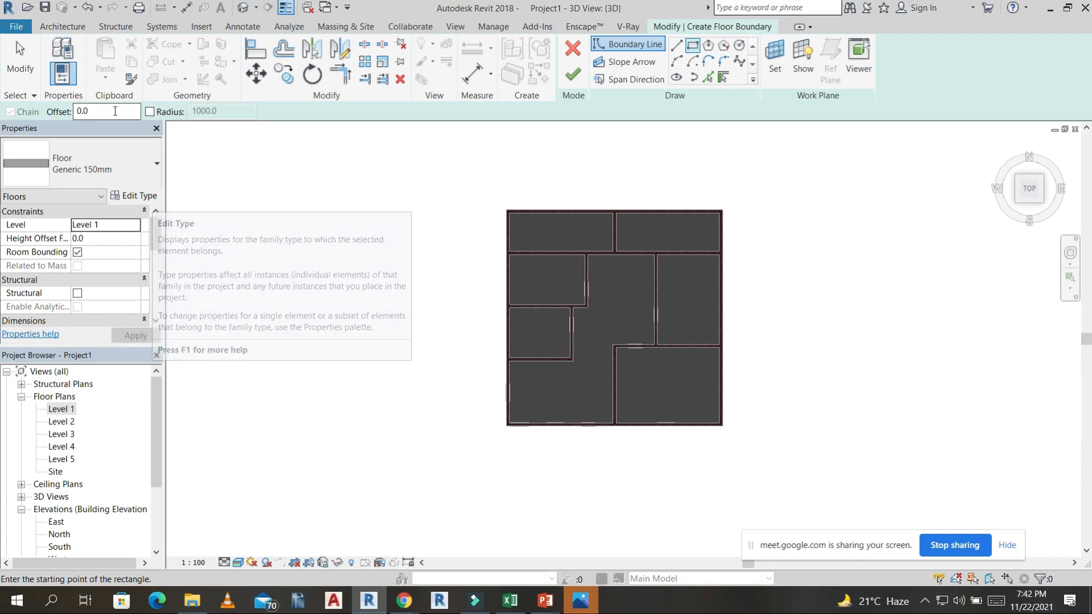
left_click(62, 112)
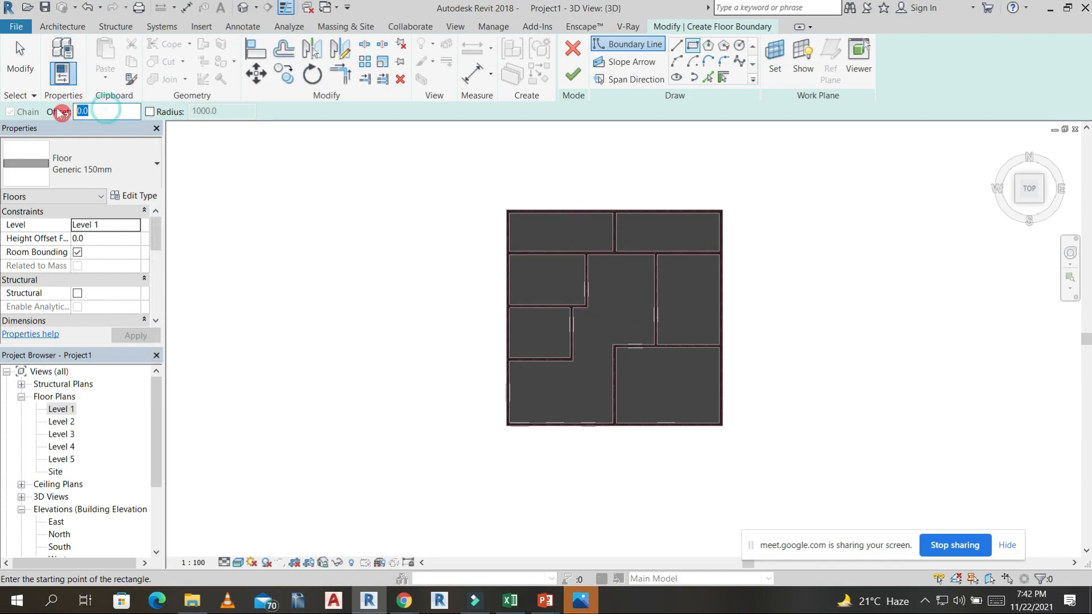
type("3")
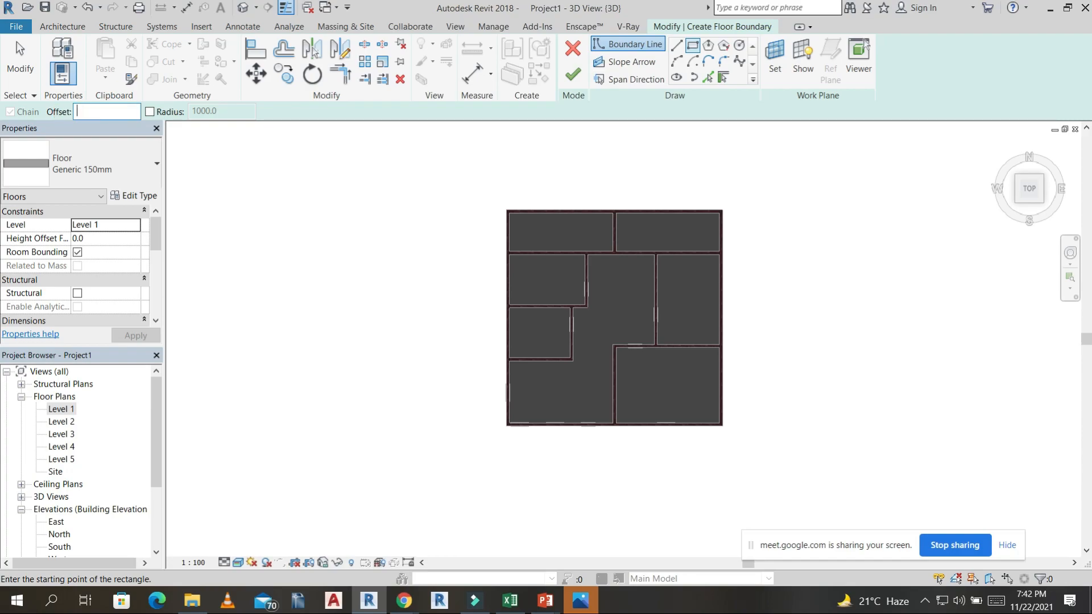
type("'")
key("Return")
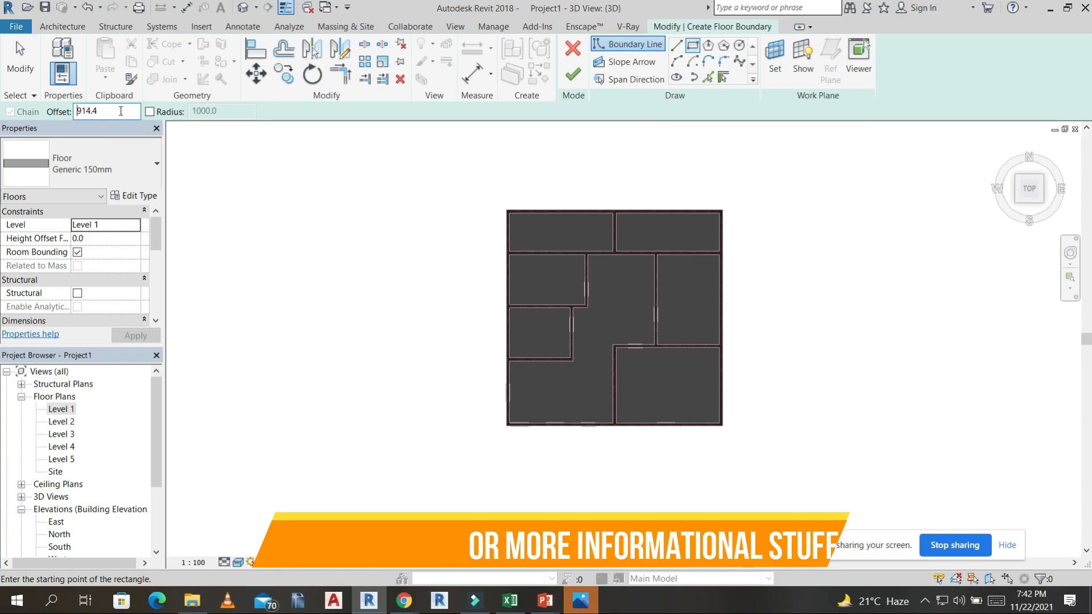
left_click_drag(121, 111, 38, 119)
type("900")
key("Return")
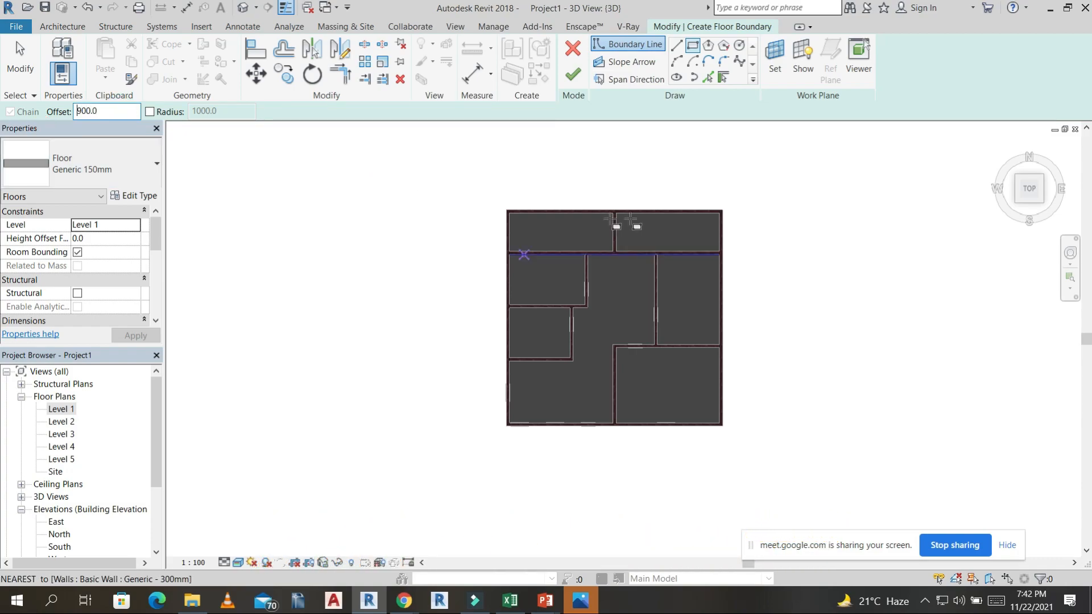
left_click(507, 211)
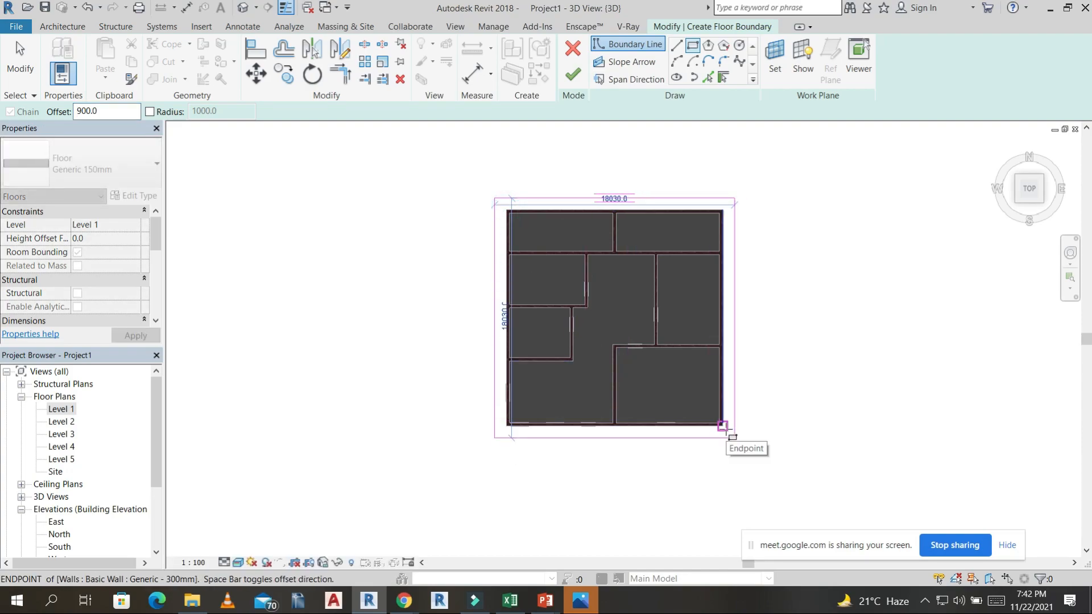
left_click(724, 426)
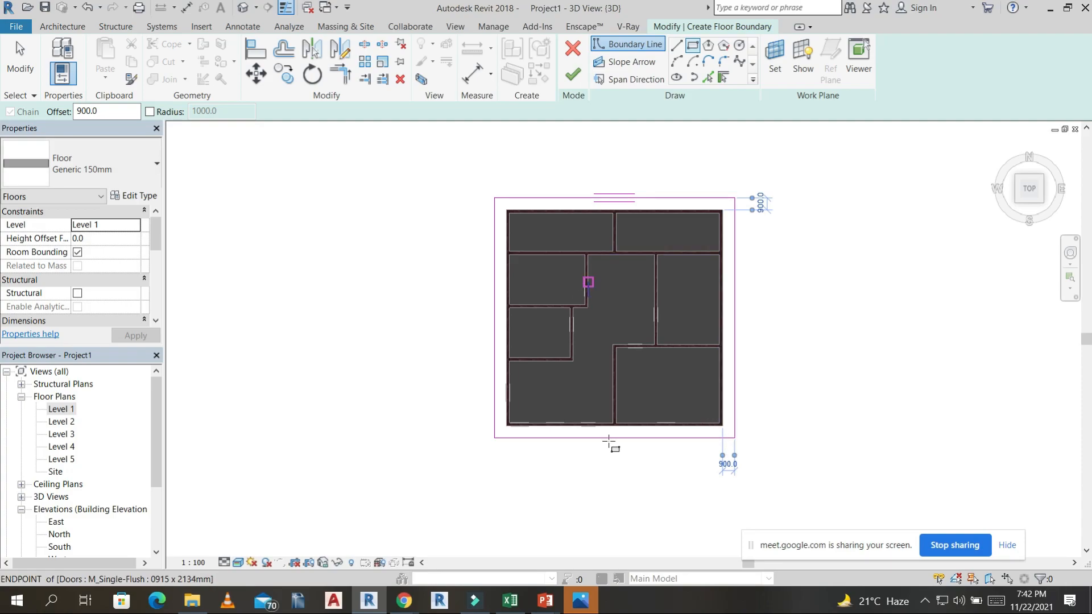
left_click(573, 74)
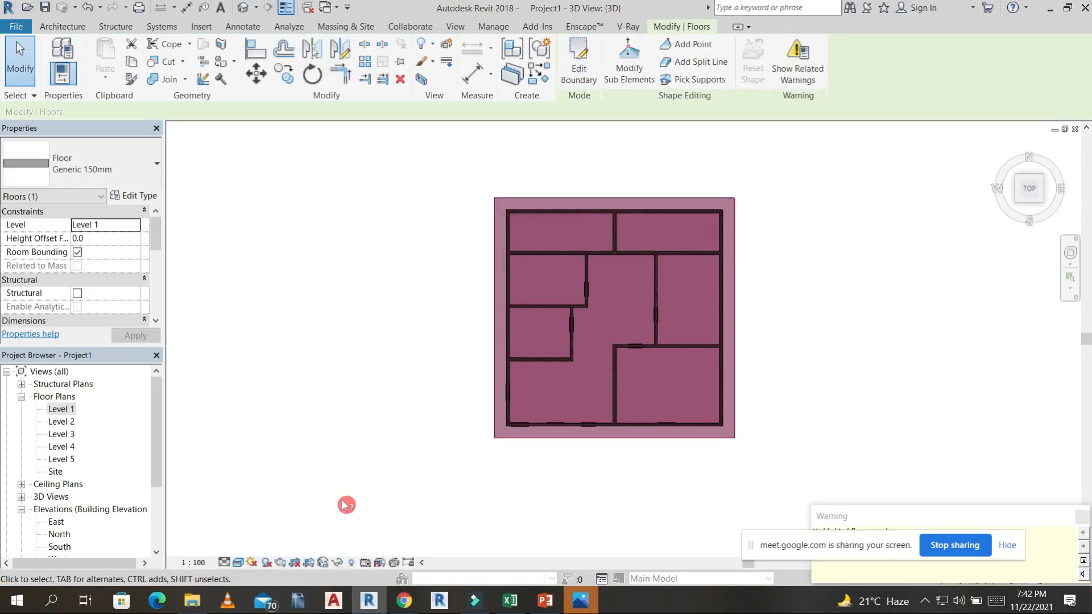
Move the overhanging floor slab up to Level 2 by changing its level constraint.
left_click(244, 9)
middle_click_drag(623, 358, 726, 422, "shift")
left_click(718, 416)
scroll(581, 456, "up", 3)
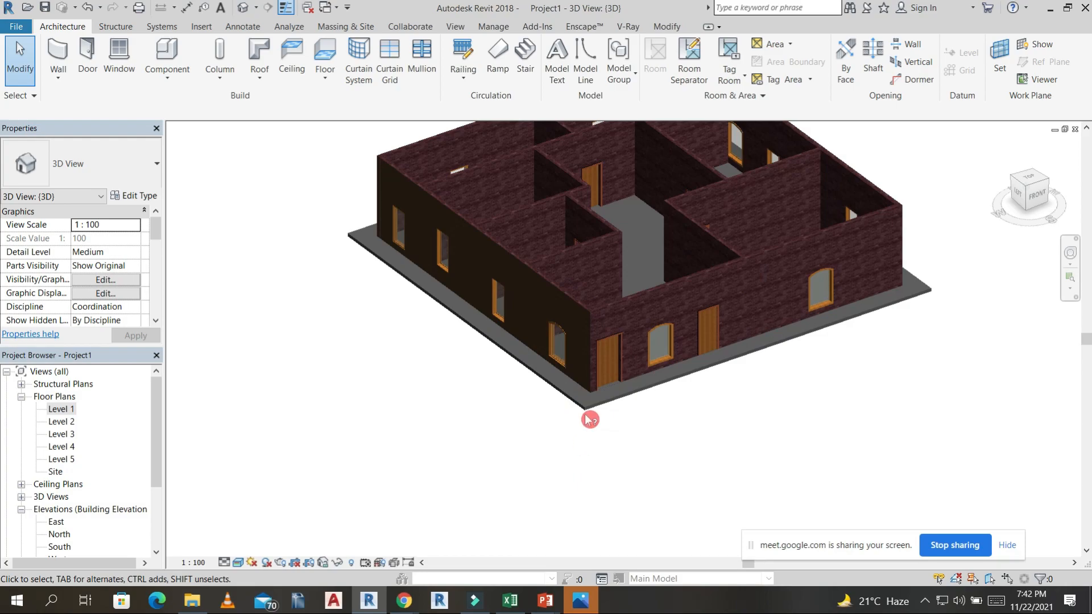
left_click(592, 411)
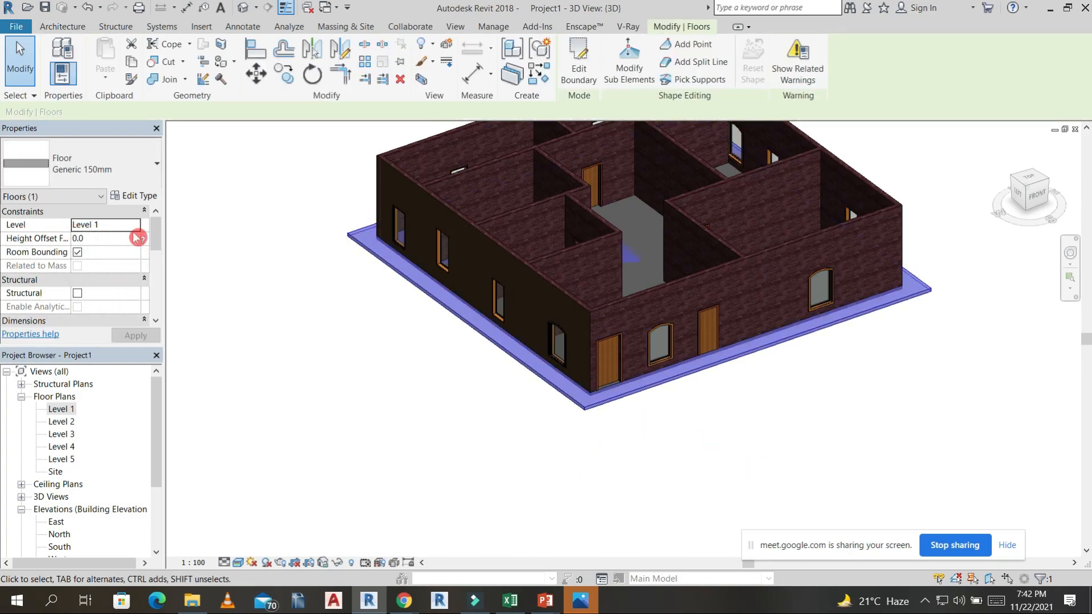
left_click(137, 227)
left_click(92, 251)
left_click(134, 337)
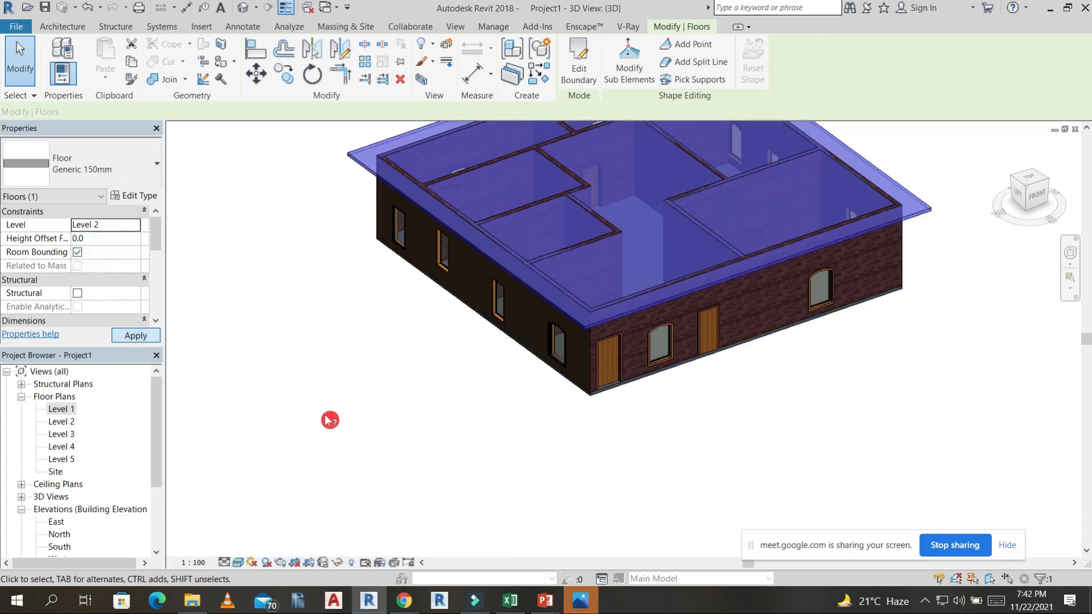
left_click(325, 416)
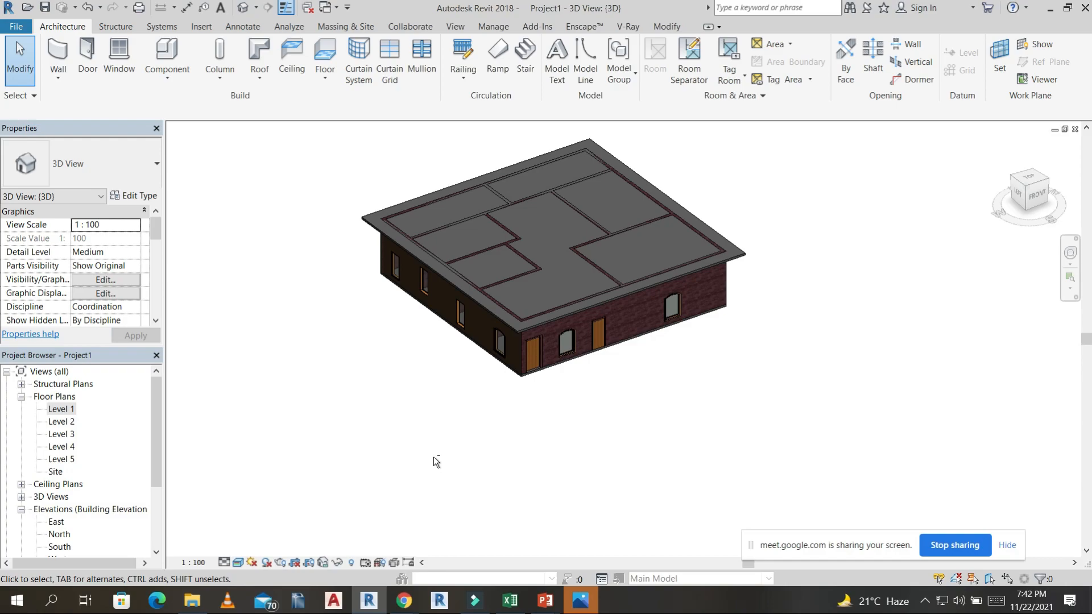
Inspect the raised slab from several sides and return the 3D view to a Top orientation.
middle_click_drag(377, 377, 1007, 228, "shift")
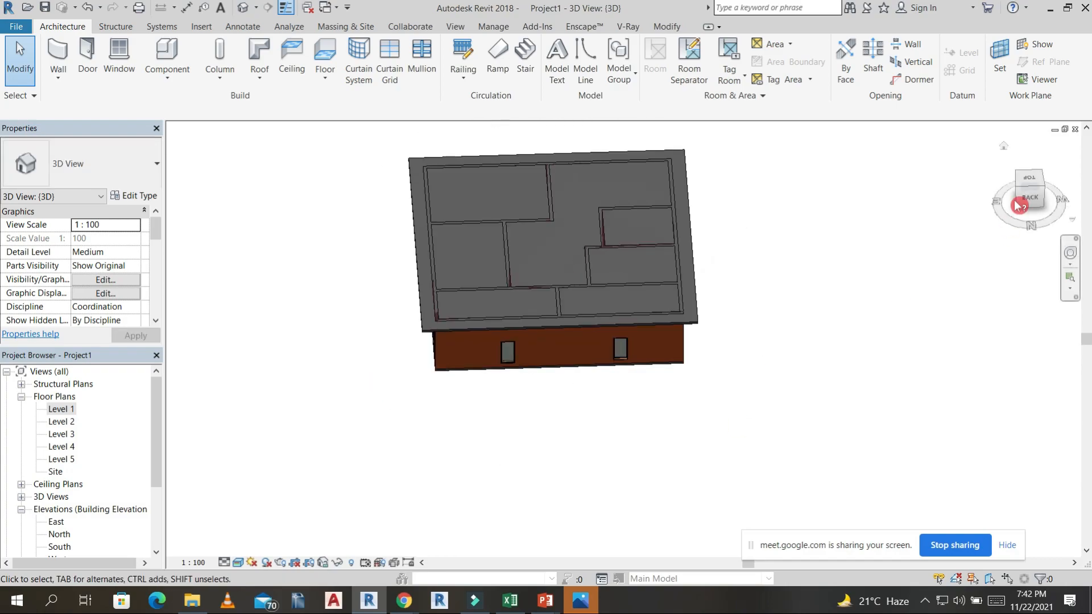
left_click(1030, 179)
middle_click_drag(634, 465, 966, 261, "shift")
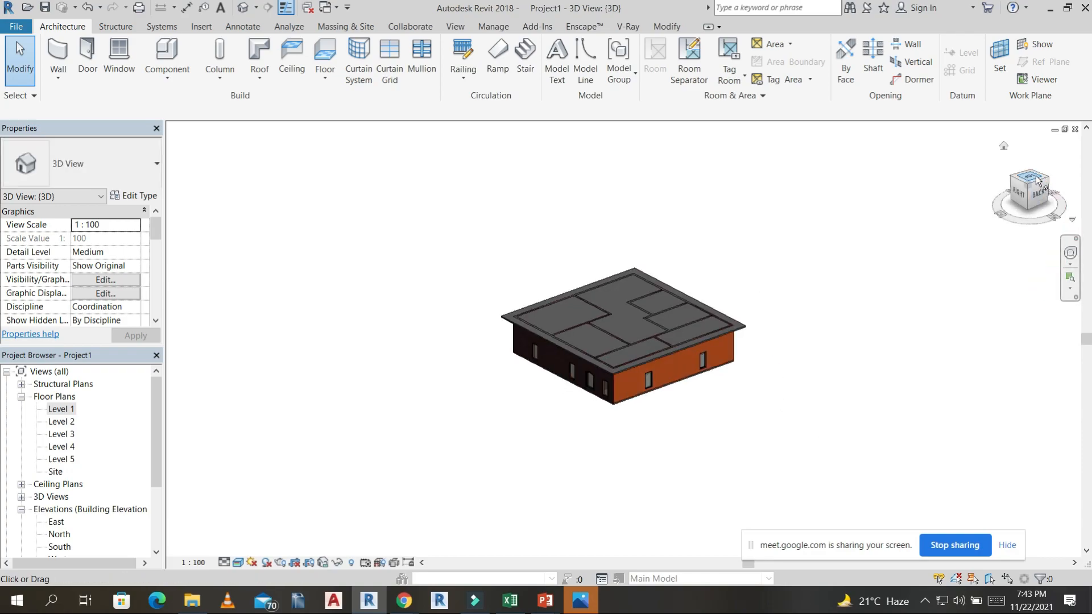
left_click(1037, 180)
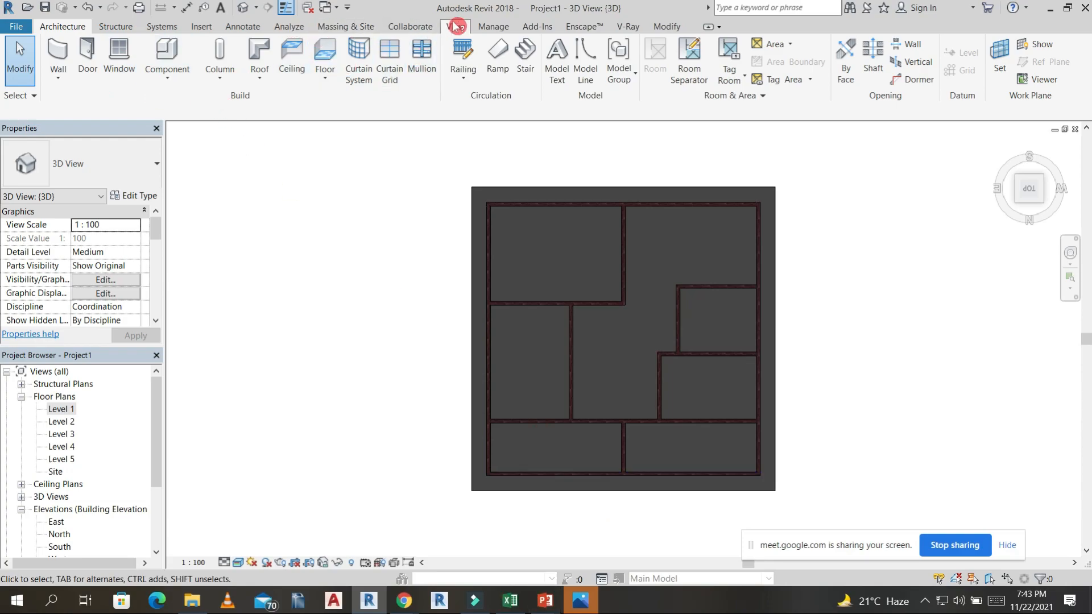
left_click(463, 73)
left_click(480, 132)
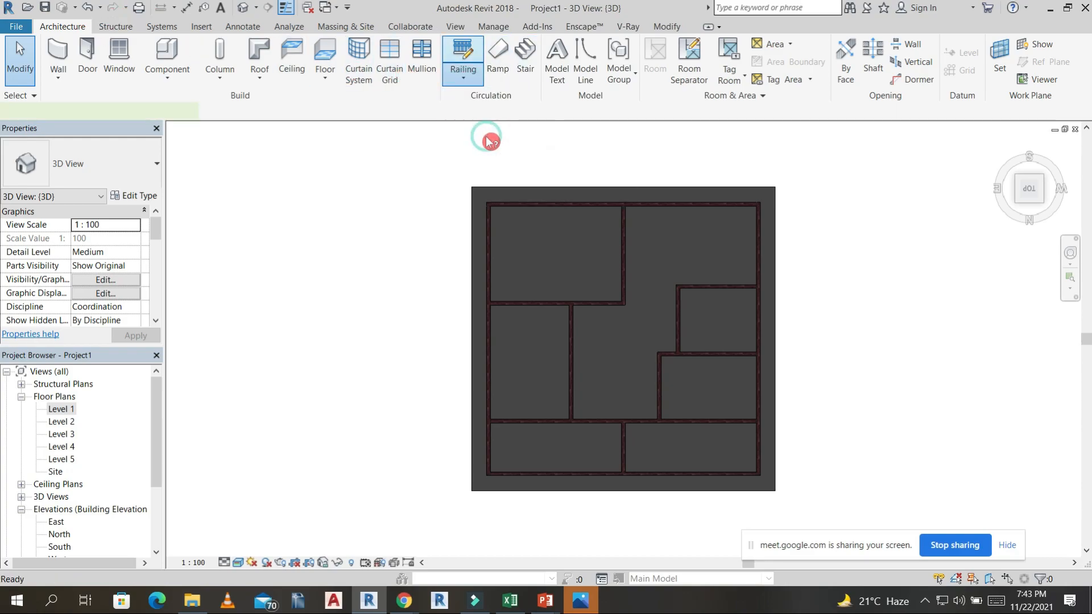
left_click(312, 71)
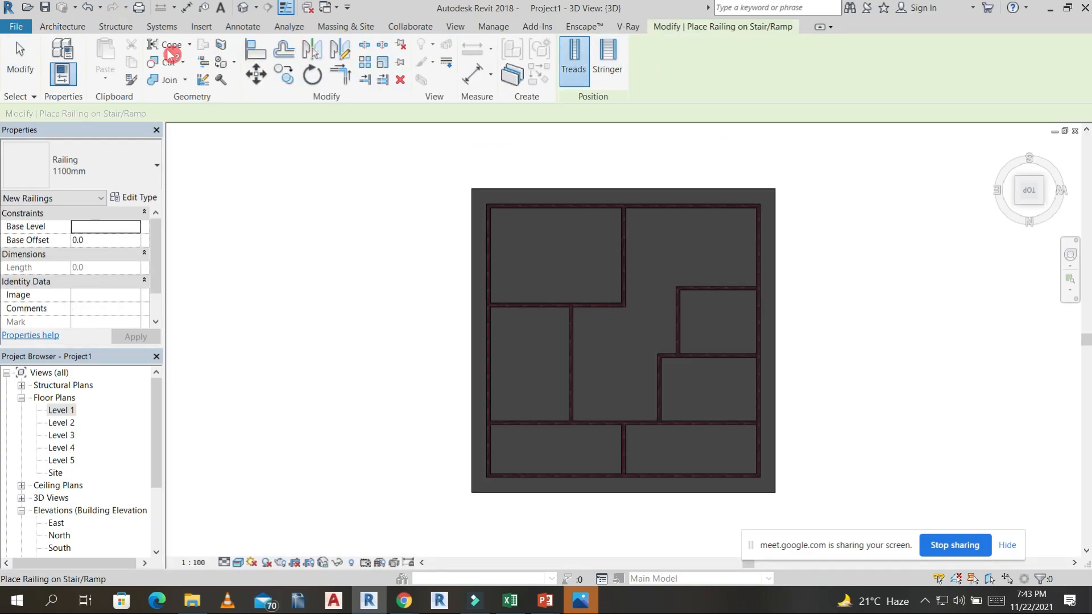
Start a railing by sketching its path, using the Rectangle draw tool at the corner of the slab.
left_click(78, 28)
left_click(471, 82)
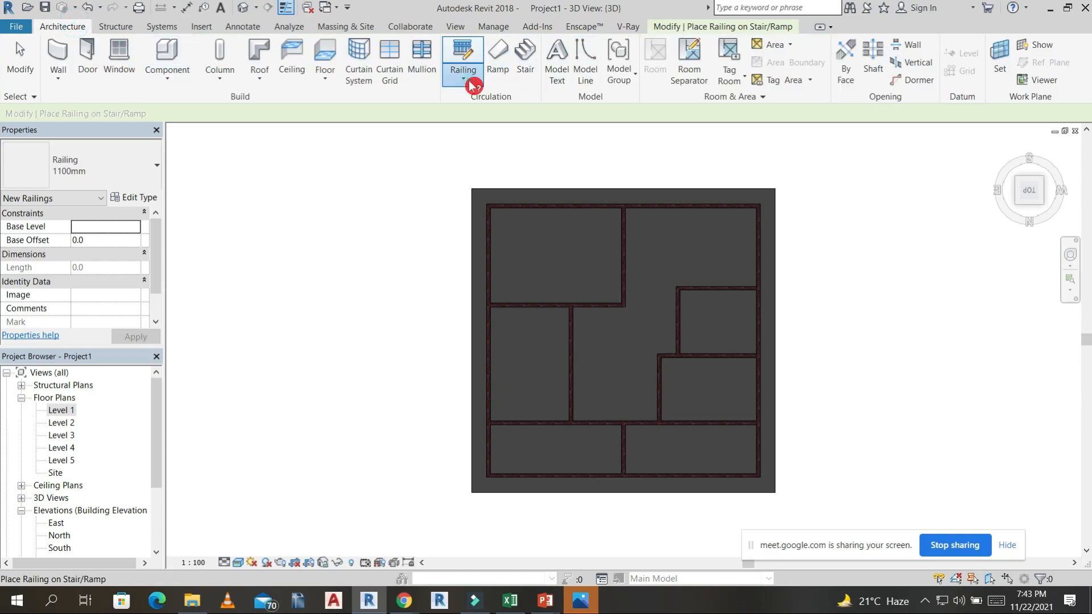
left_click(492, 103)
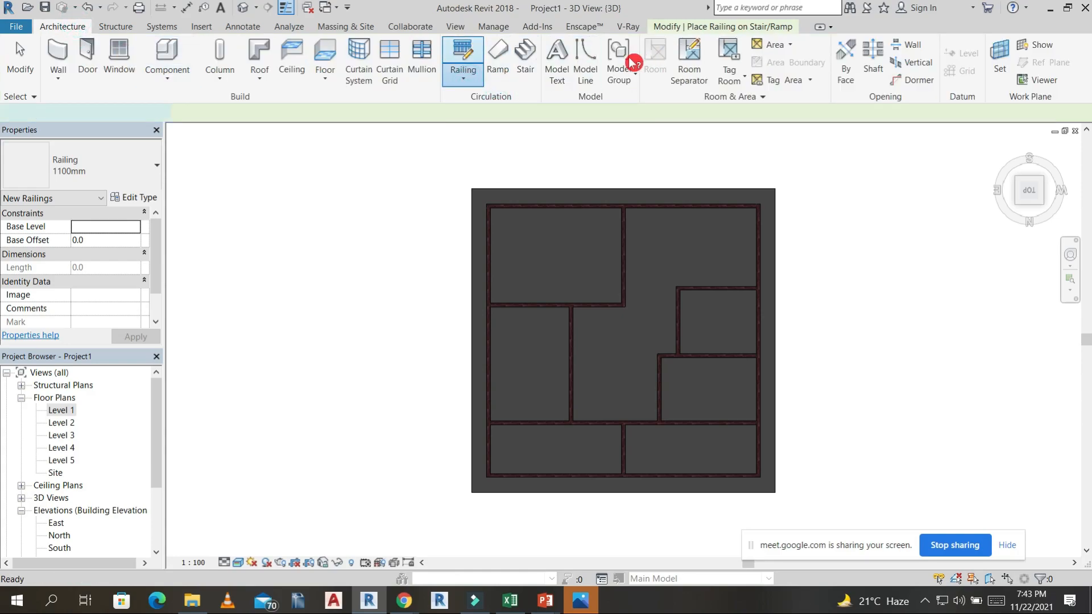
left_click(616, 49)
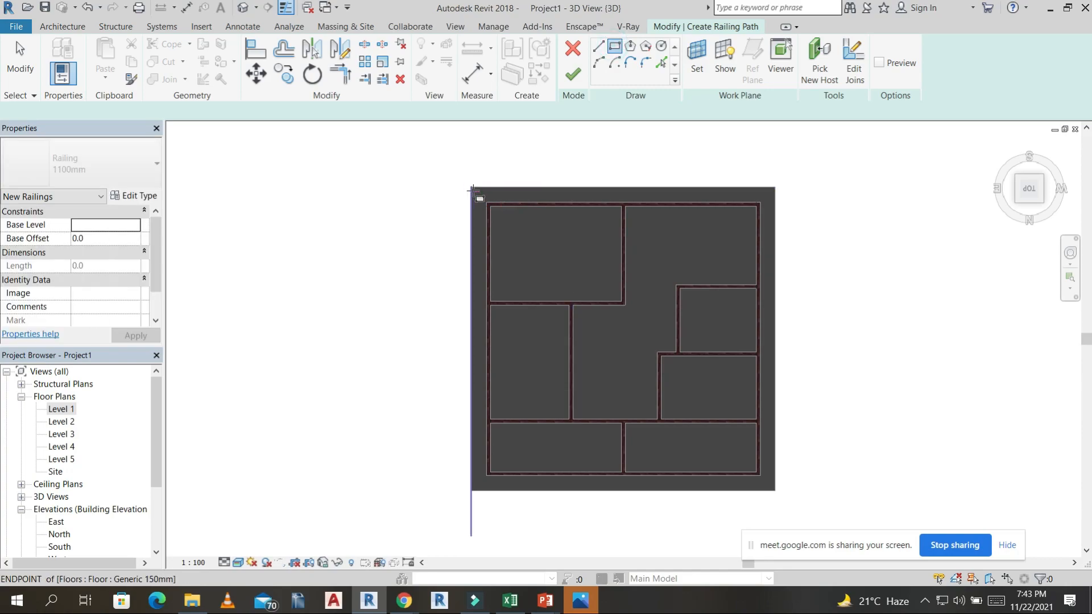
scroll(473, 191, "up", 2)
left_click(72, 226)
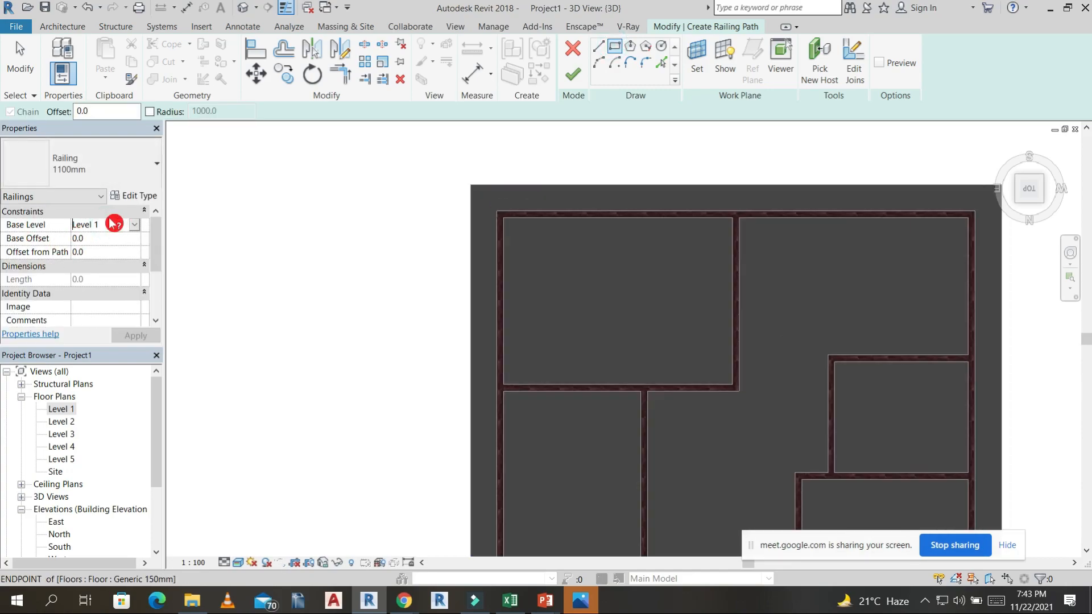
type("50")
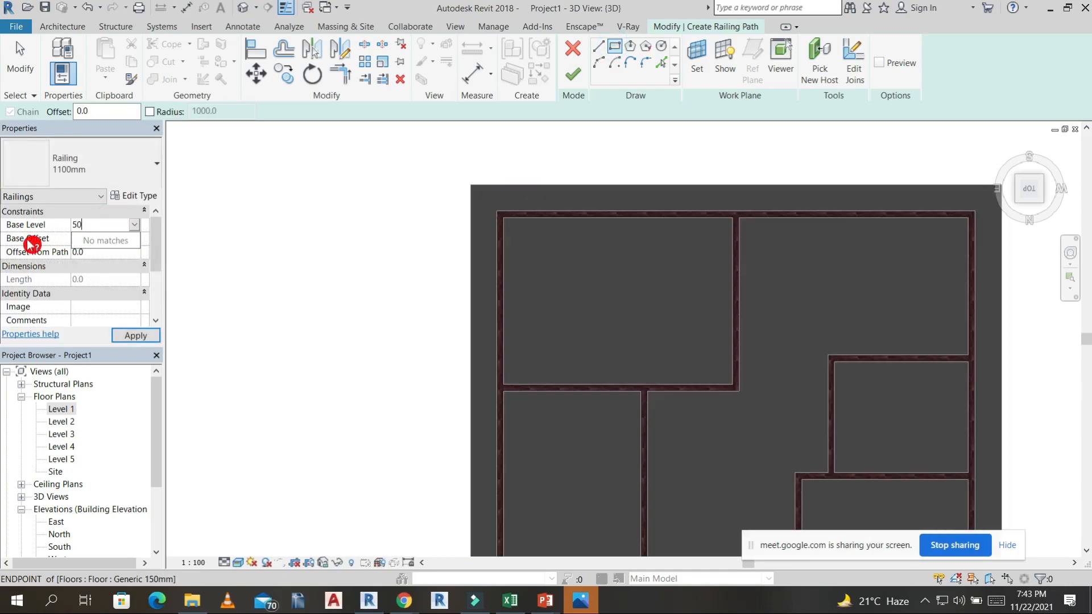
left_click(32, 245)
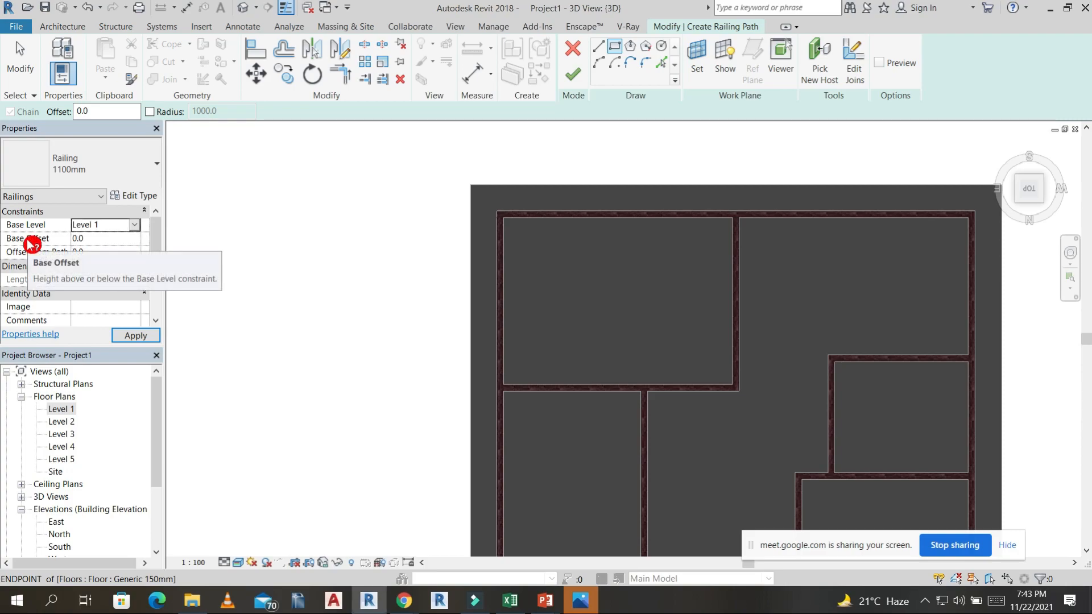
left_click(500, 214)
scroll(592, 305, "down", 4)
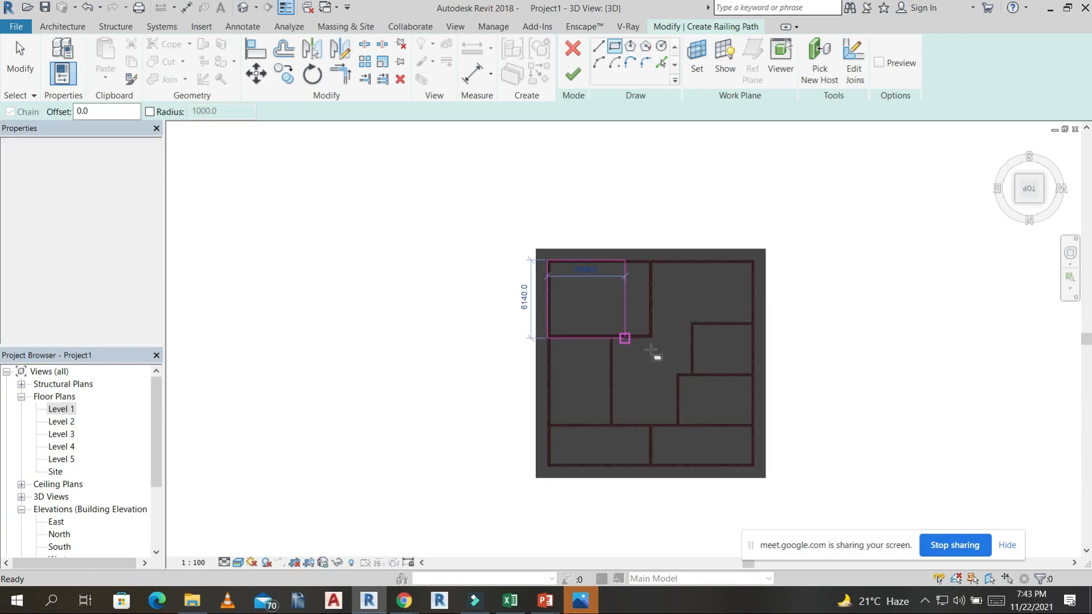
middle_click_drag(625, 339, 576, 226)
left_click(490, 141)
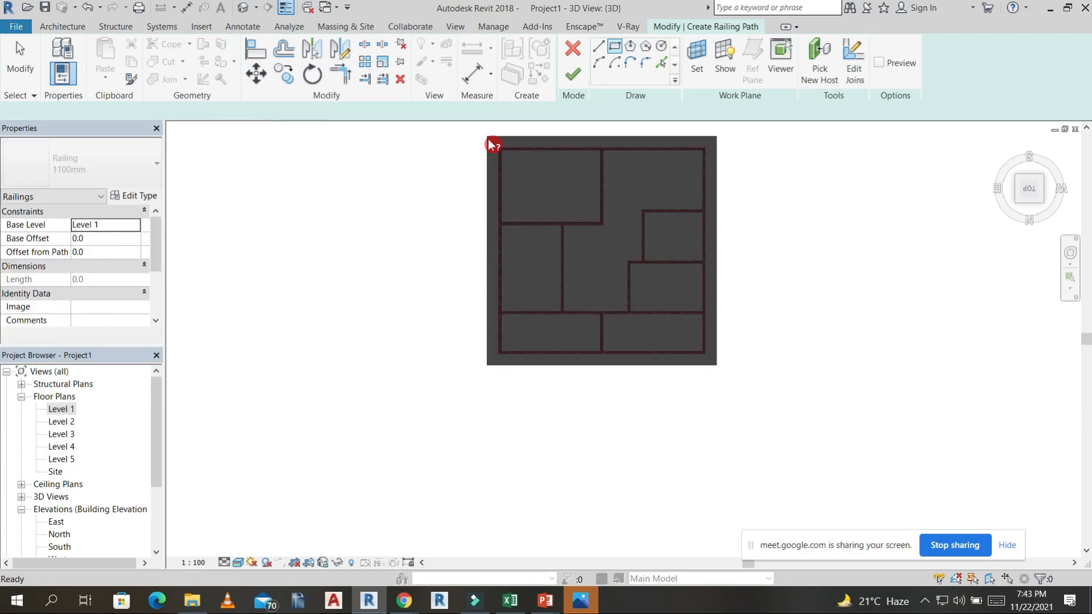
scroll(490, 141, "up", 3)
left_click(470, 184)
Sketch a rectangular railing path between opposite outer corners of the slab with an offset of -50.8, and finish the railing.
left_click(111, 116)
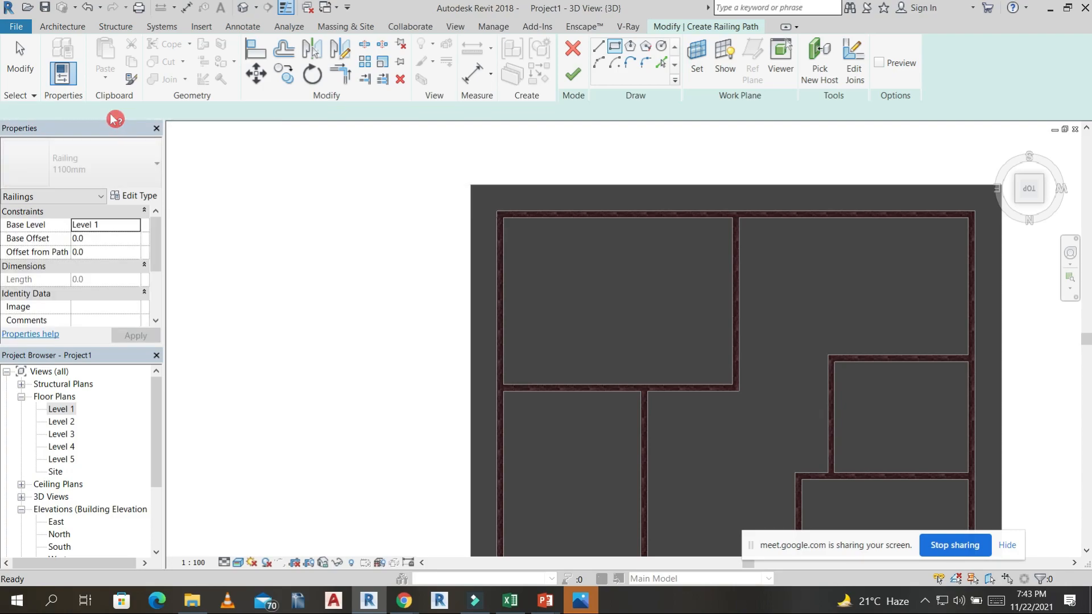
left_click(105, 111)
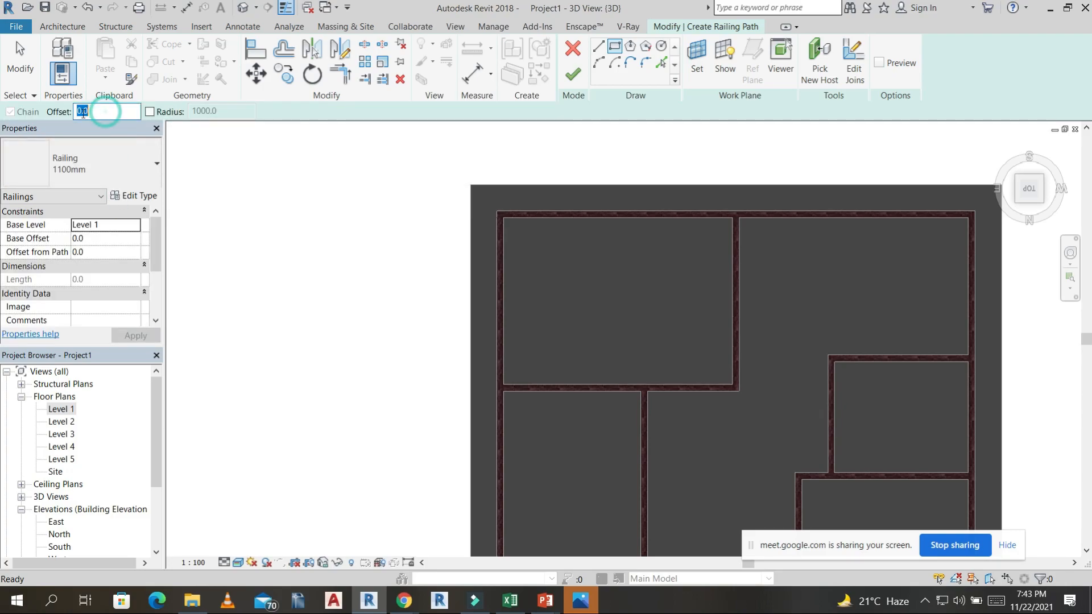
type("-50.8")
left_click(470, 186)
scroll(621, 313, "down", 3)
scroll(639, 366, "up", 1)
scroll(779, 465, "up", 5)
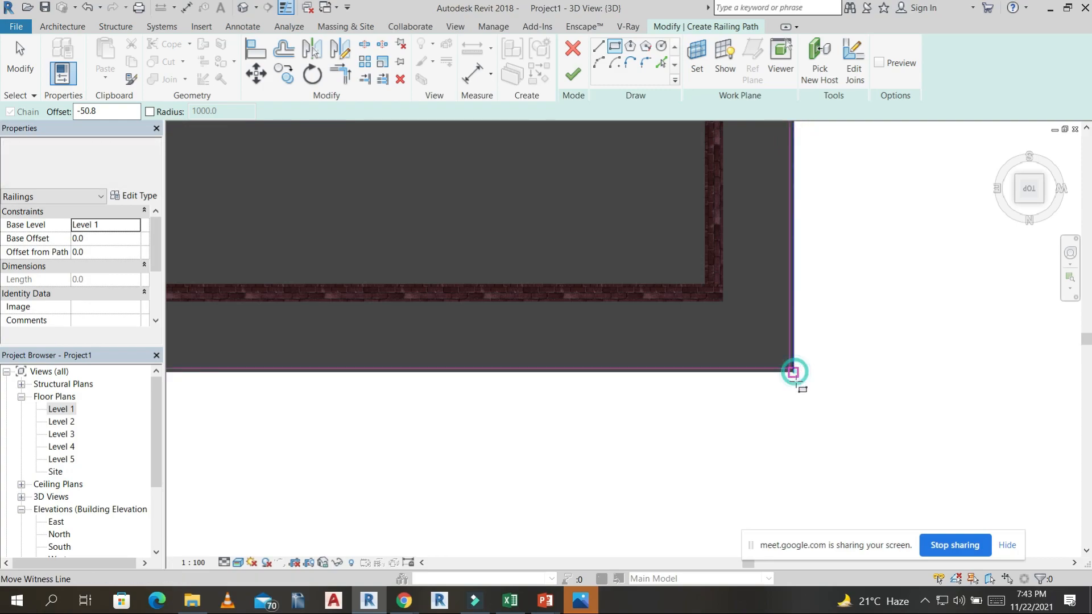
left_click(793, 372)
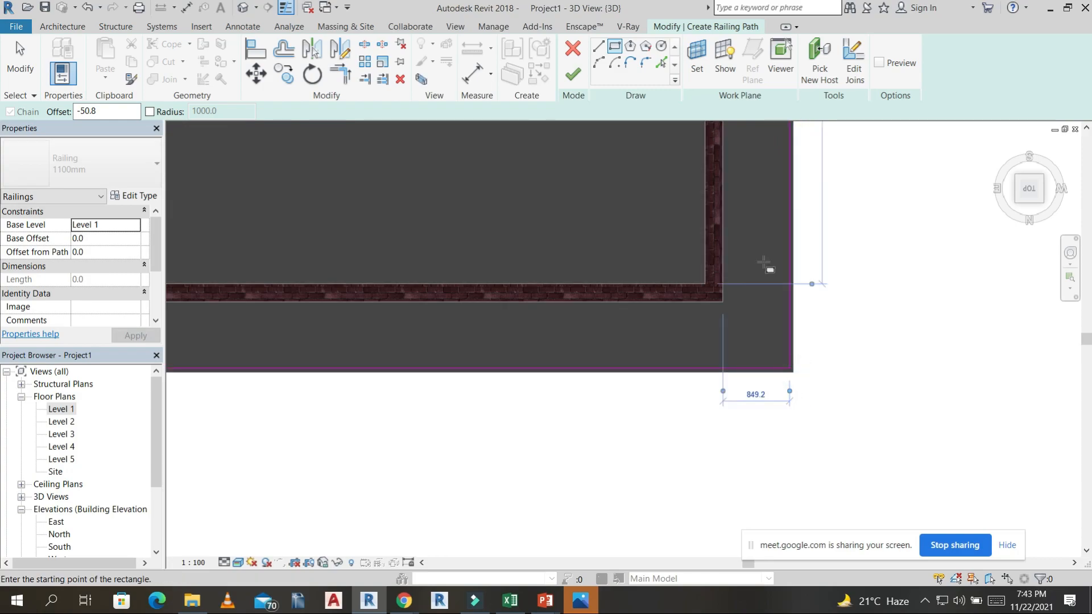
left_click(581, 75)
Raise the new railing onto the roof slab by setting its base level to Level 2.
scroll(677, 341, "down", 5)
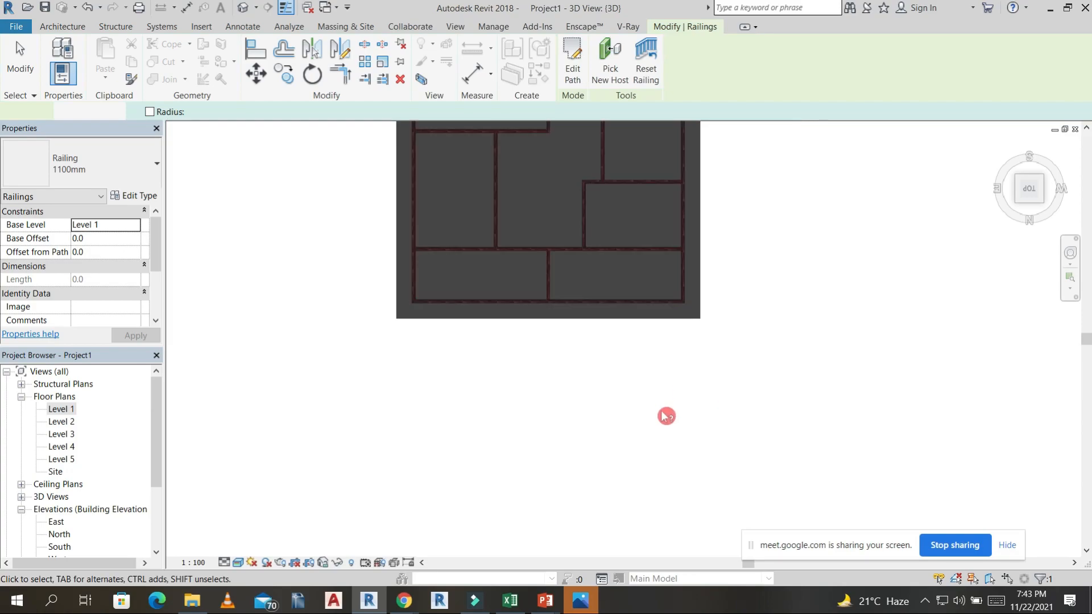
mouse_move(770, 275)
middle_mouse_down("shift")
mouse_move(775, 307)
mouse_move(765, 264)
middle_mouse_up("shift")
left_click(633, 271)
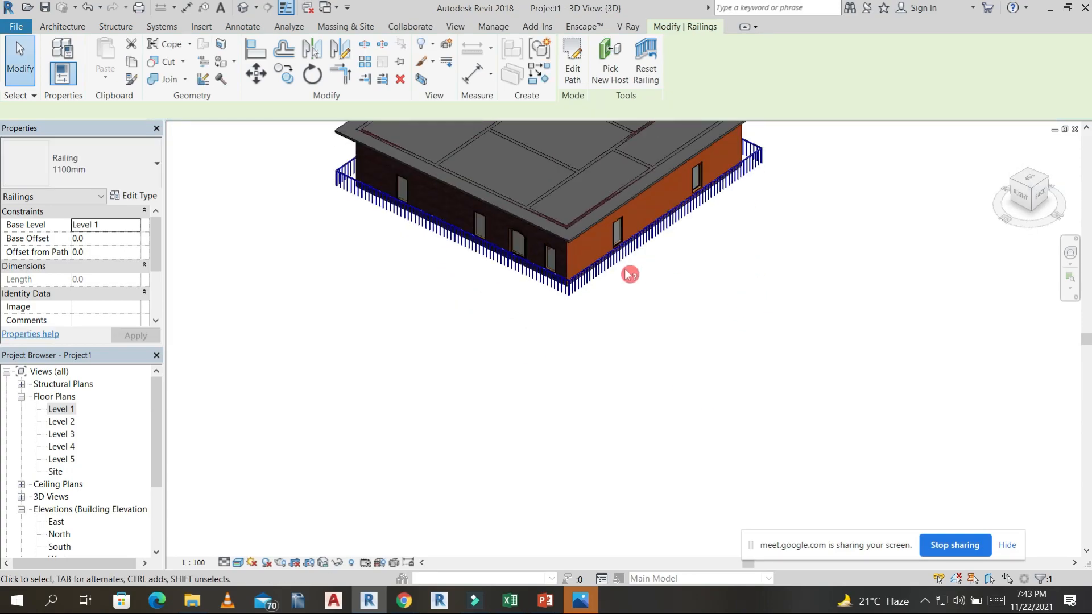
left_click(135, 225)
left_click(93, 258)
left_click(136, 336)
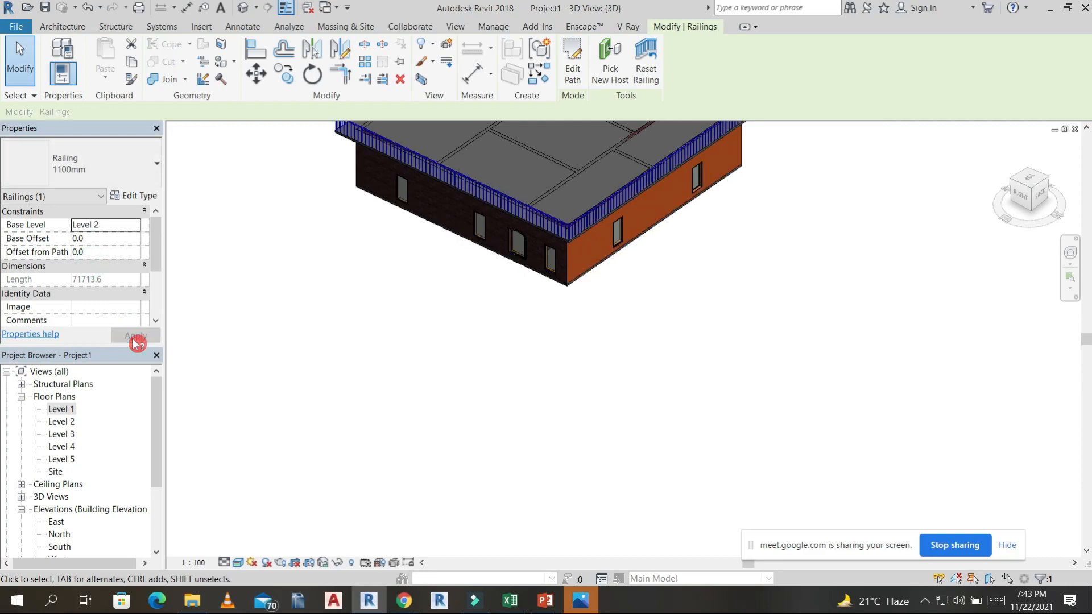
middle_click_drag(659, 280, 933, 420)
left_click(763, 173)
Change the roof slab railing's type to 900mm Pipe.
scroll(690, 241, "up", 3)
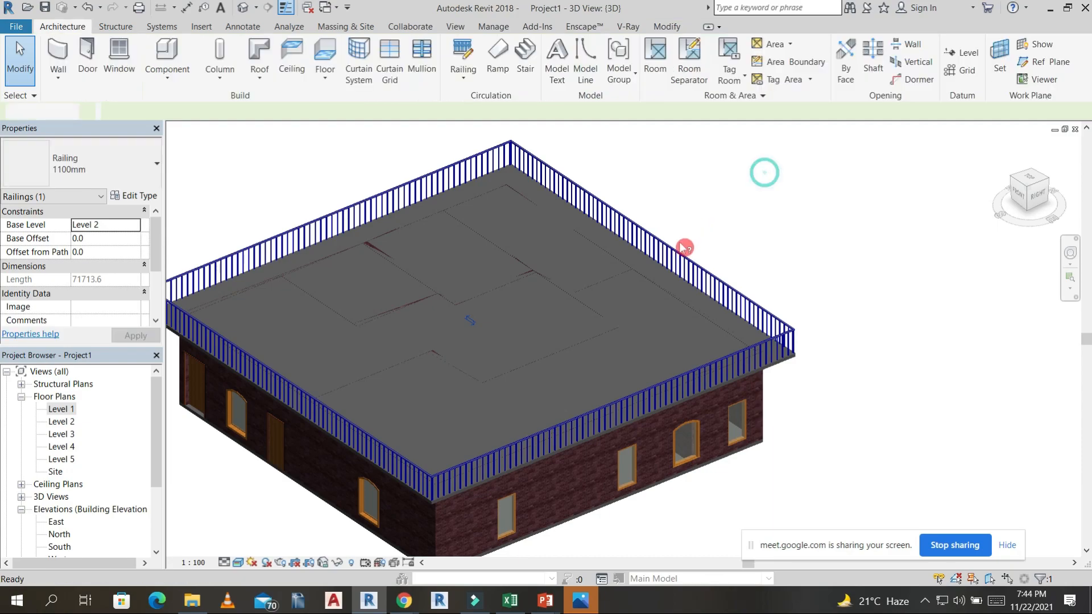
left_click(683, 263)
left_click(150, 167)
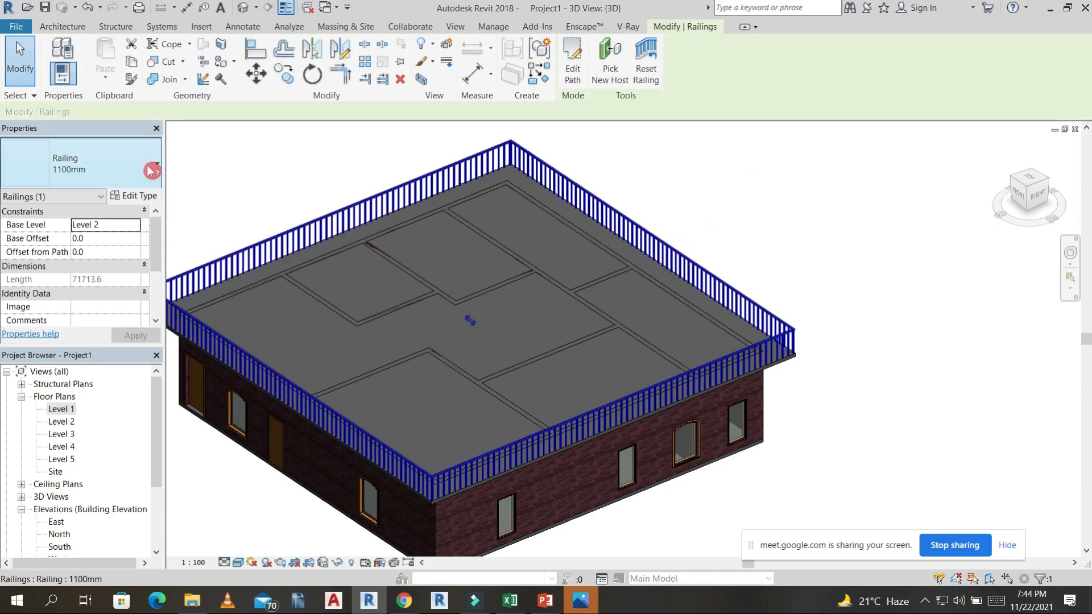
left_click(78, 252)
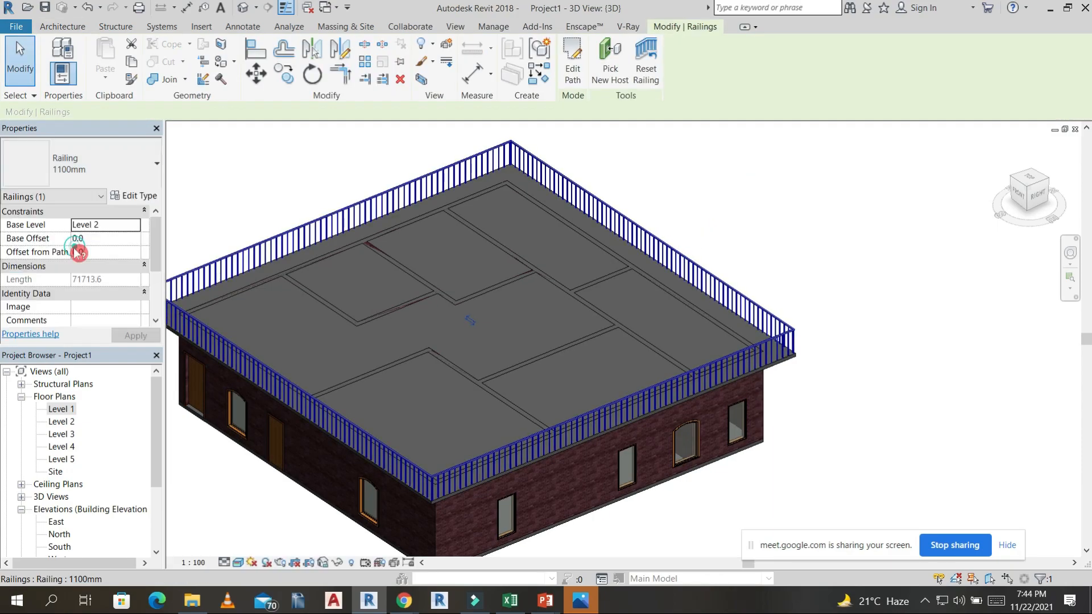
left_click(722, 169)
Select the whole building, including slabs, walls, openings and railing, and copy it to the clipboard.
scroll(775, 204, "down", 3)
middle_click_drag(917, 344, 841, 313, "shift")
middle_click_drag(820, 251, 472, 287, "shift")
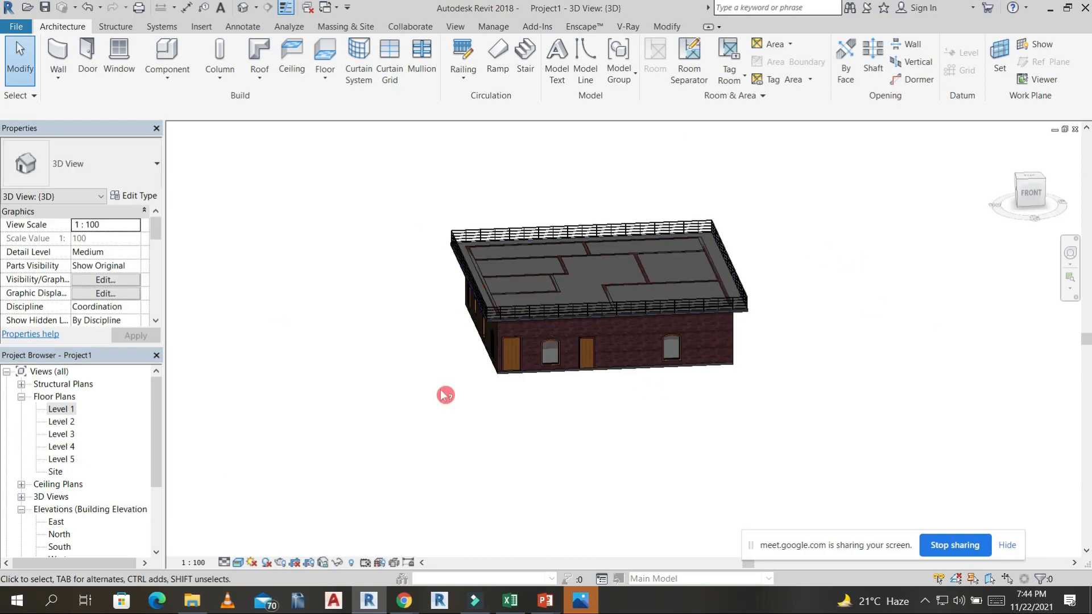
middle_click_drag(797, 326, 841, 254, "shift")
left_click_drag(854, 310, 408, 192)
middle_click_drag(408, 246, 776, 336, "shift")
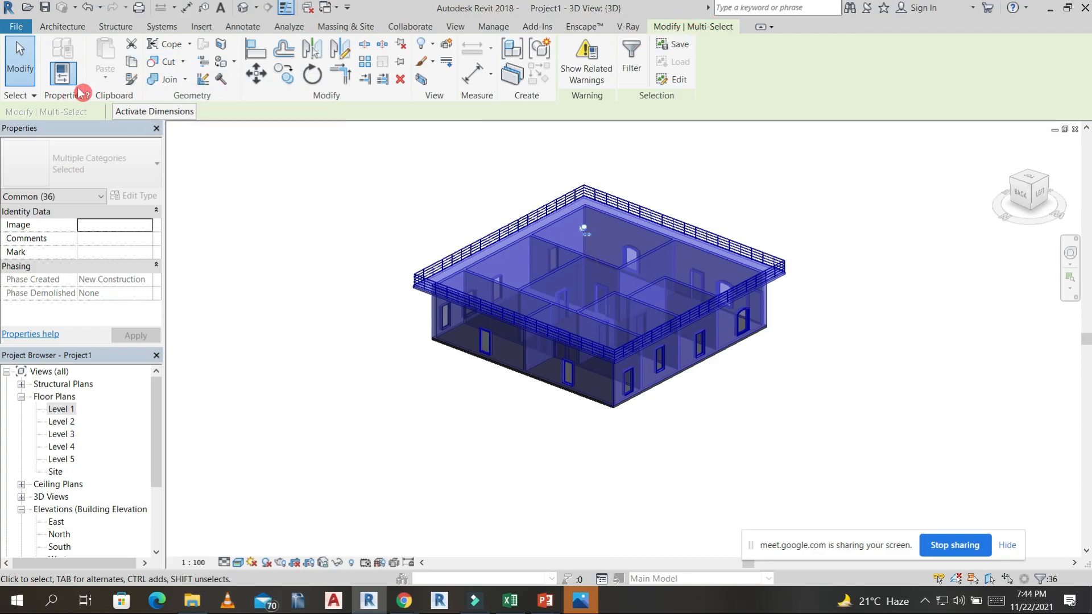
left_click(135, 61)
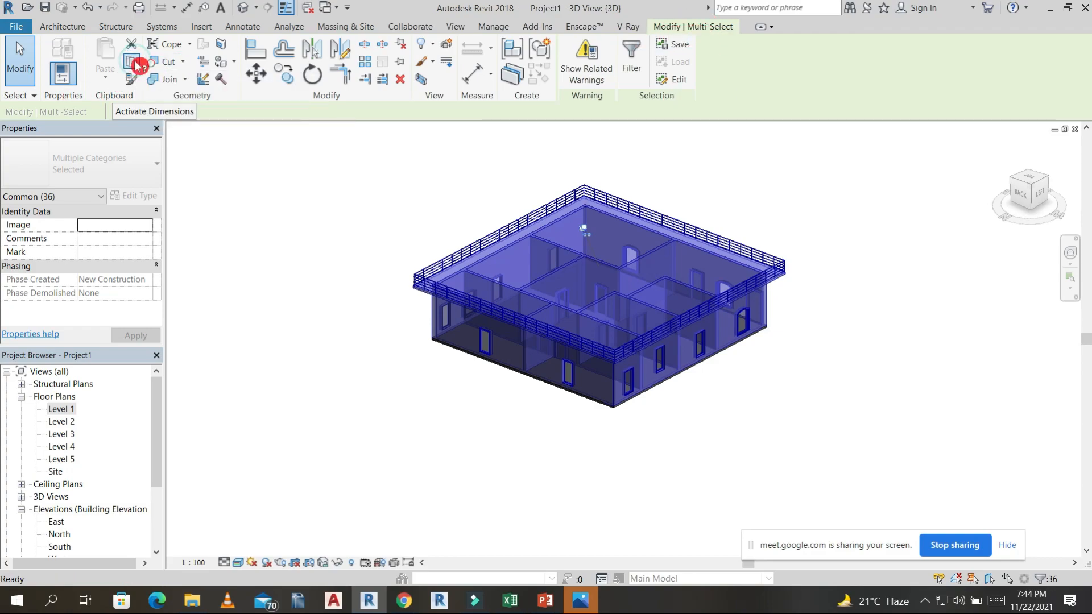
Paste the copied storey aligned to Level 2, Level 3, Level 4 and Level 5.
left_click(107, 84)
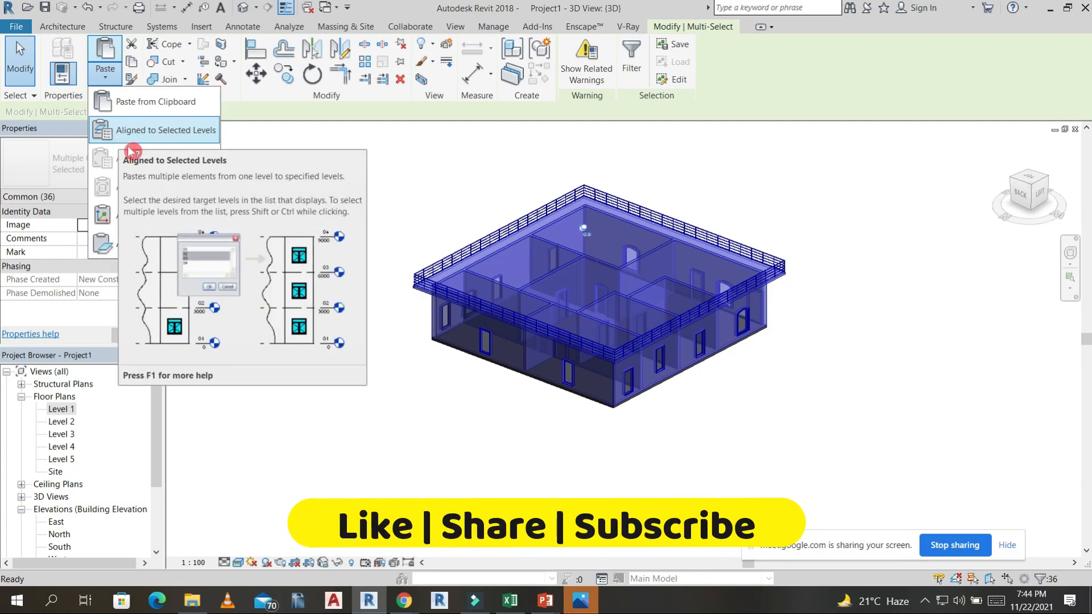
left_click(158, 136)
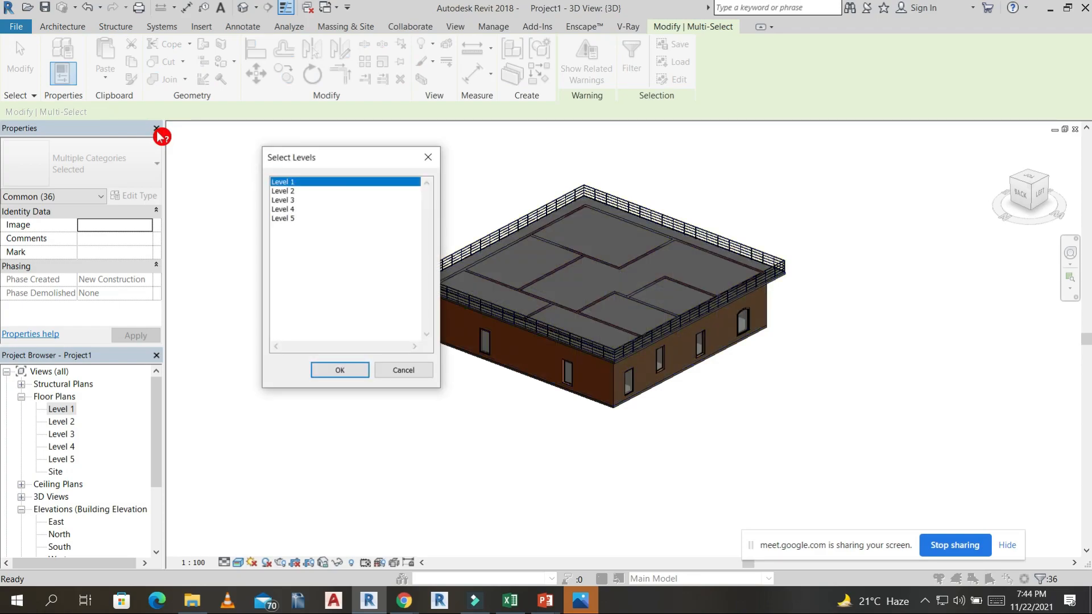
left_click(290, 191)
left_click(293, 200, "shift")
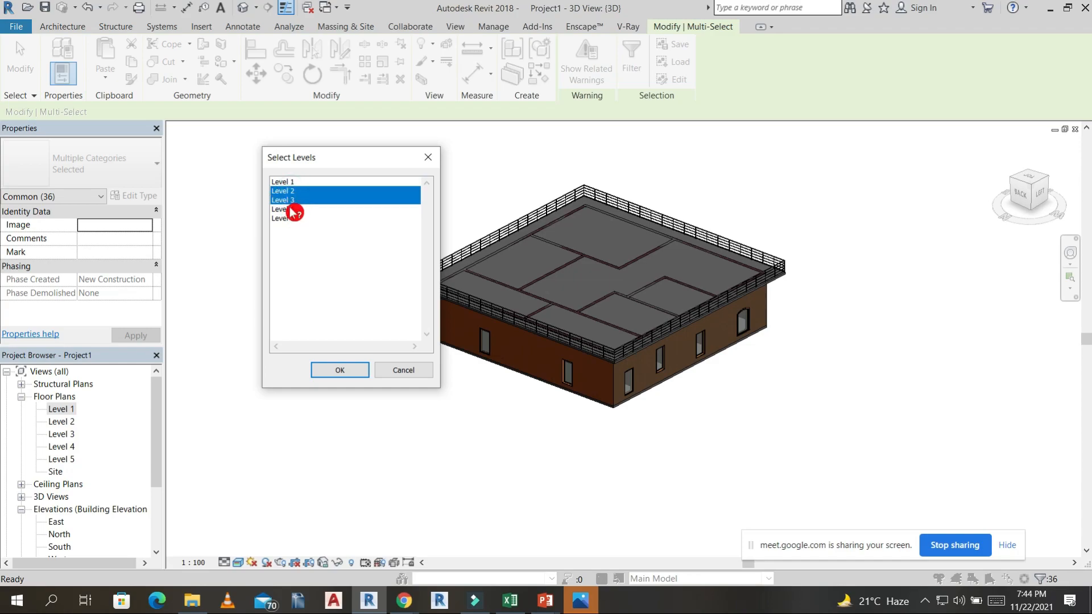
left_click(291, 209, "shift")
left_click(294, 219, "shift")
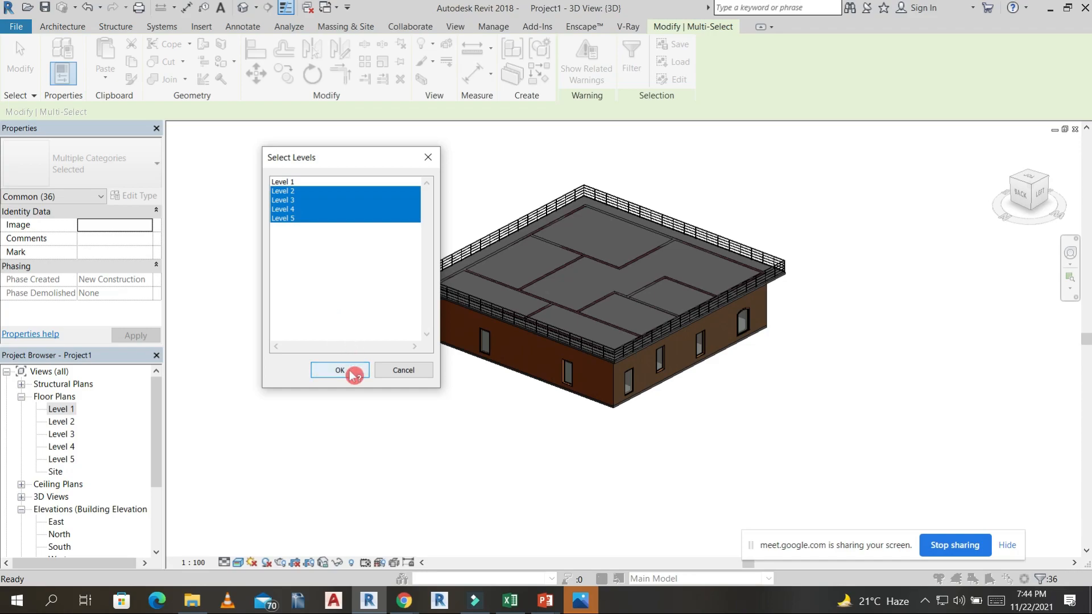
left_click(351, 374)
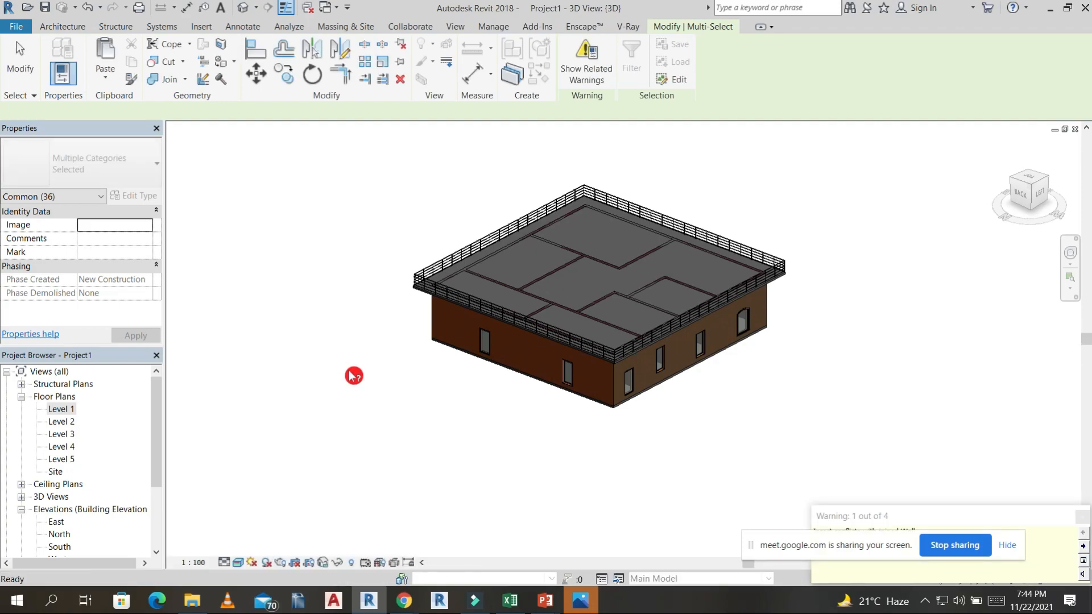
left_click(353, 375)
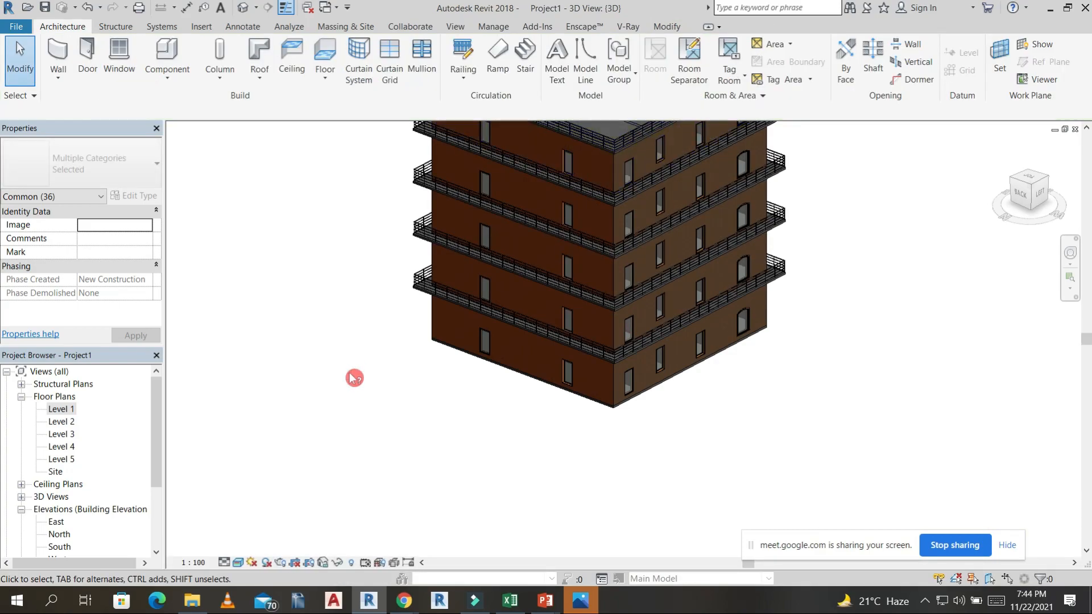
Examine the multi-storey building from several sides in the 3D view.
middle_click_drag(415, 449, 865, 378, "shift")
scroll(505, 463, "down", 1)
middle_click_drag(401, 391, 672, 482, "shift")
scroll(609, 414, "up", 3)
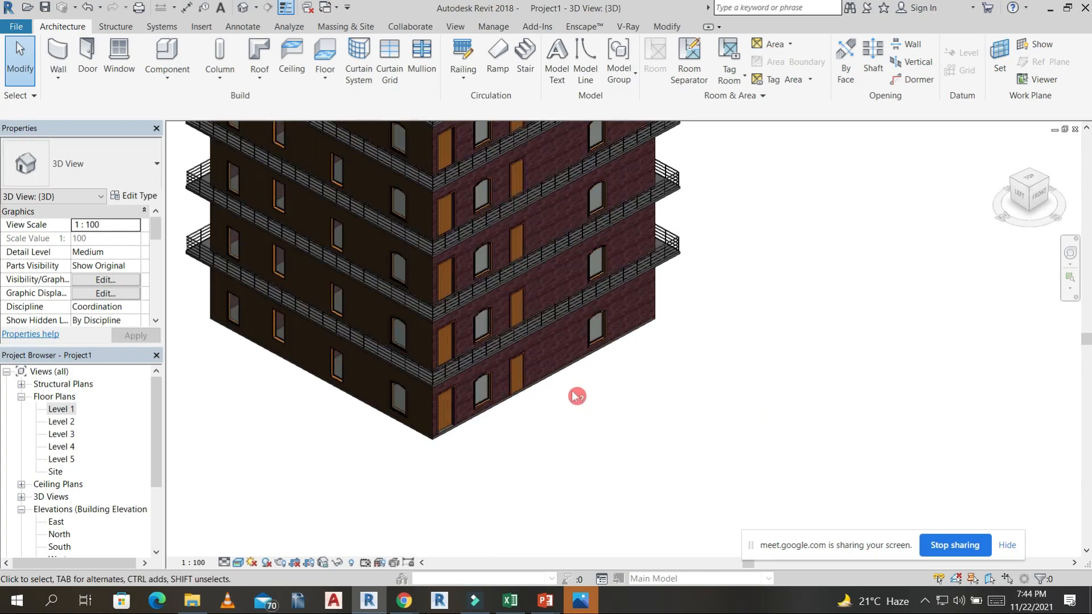
scroll(575, 395, "down", 3)
middle_click_drag(690, 431, 605, 455, "shift")
middle_click_drag(608, 469, 475, 456)
scroll(508, 463, "down", 1)
middle_click_drag(677, 461, 310, 453, "shift")
middle_click_drag(2, 591, 342, 508, "shift")
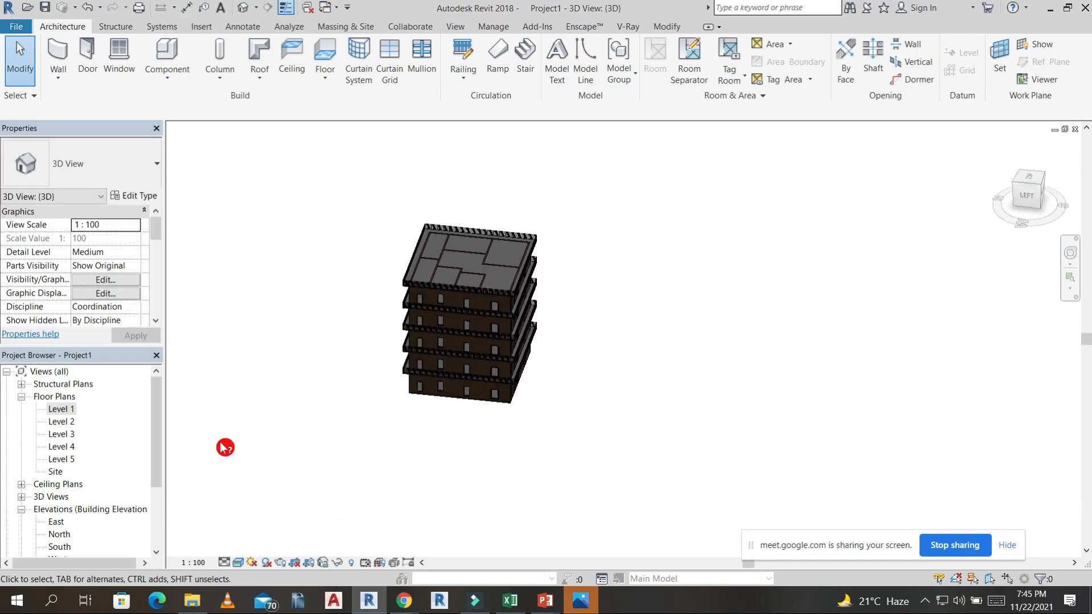
Open the East and North elevations and examine the stacked storeys against the levels.
scroll(79, 454, "down", 3)
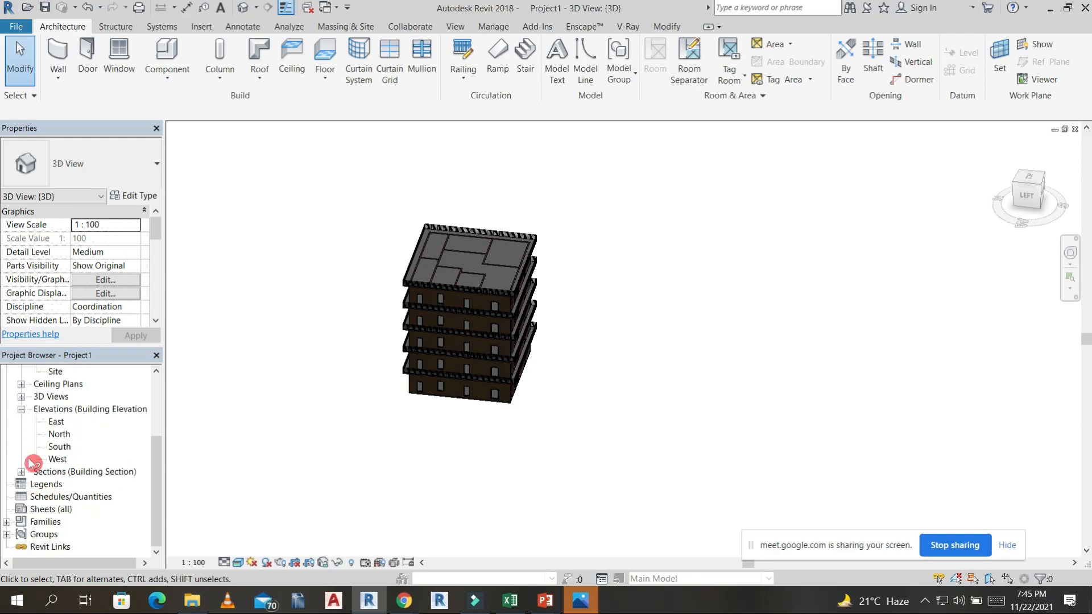
double_click(57, 422)
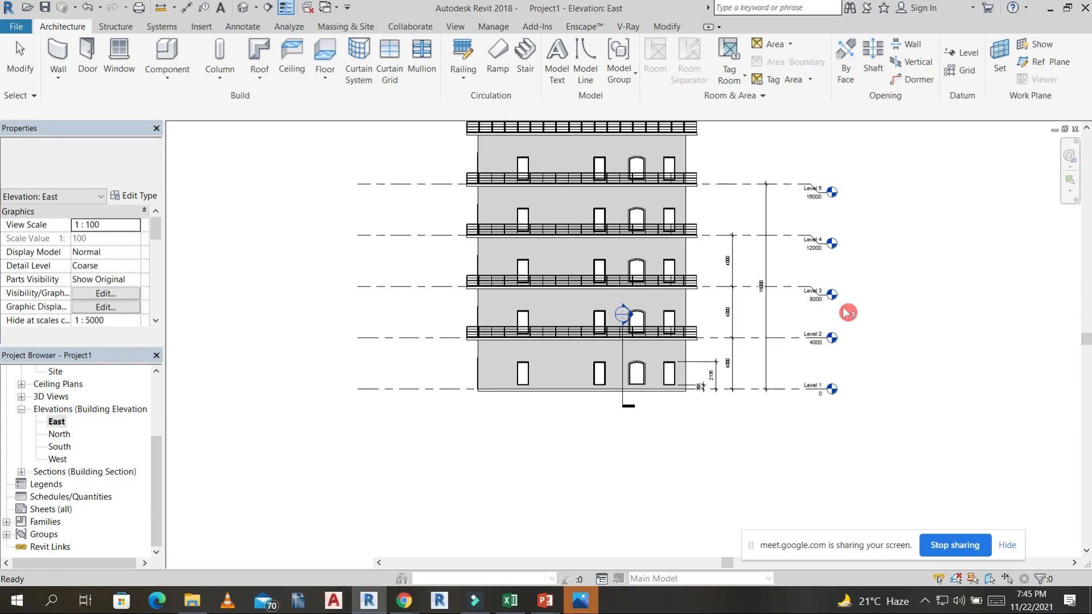
middle_click_drag(851, 405, 817, 498)
scroll(562, 207, "down", 1)
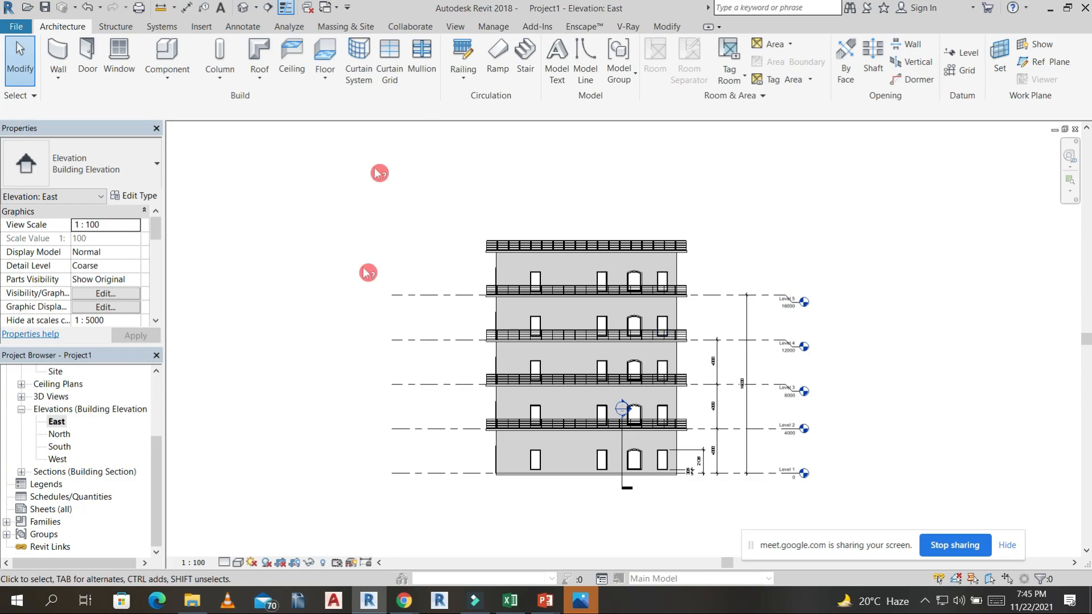
double_click(59, 434)
scroll(586, 356, "down", 1)
scroll(586, 356, "down", 3)
middle_click_drag(776, 245, 745, 350)
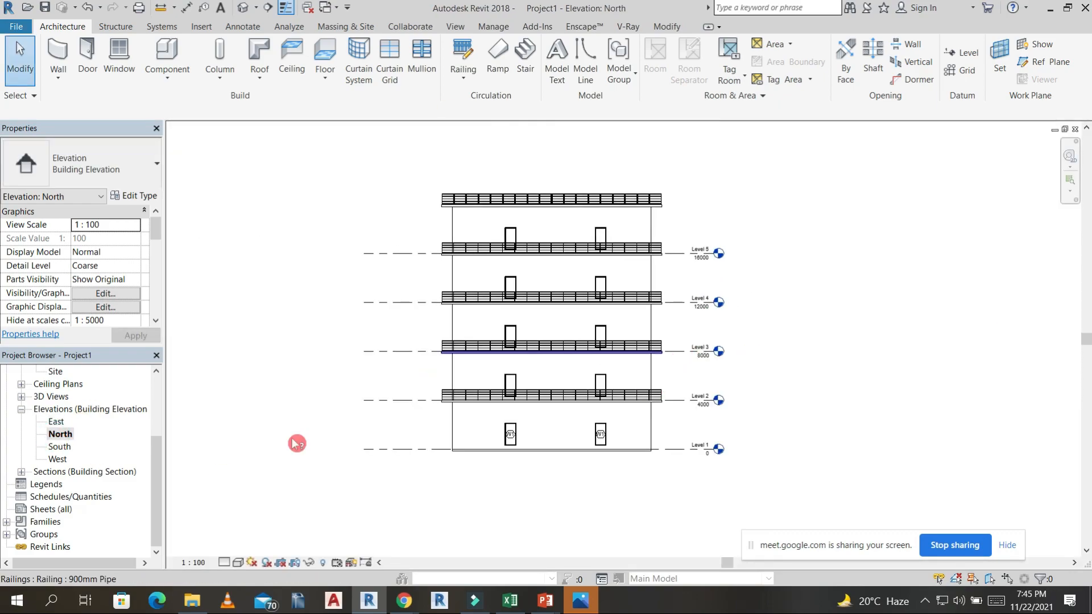
Open the South elevation and place an aligned dimension between Level 4 and Level 5 beside the building.
double_click(60, 447)
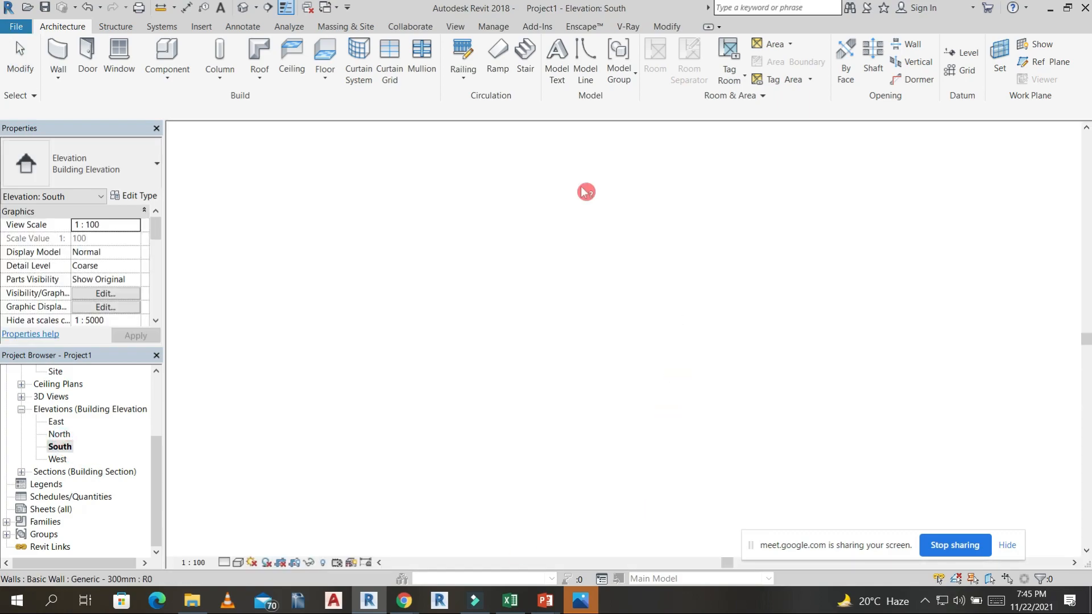
scroll(685, 462, "down", 2)
middle_click_drag(685, 462, 512, 425)
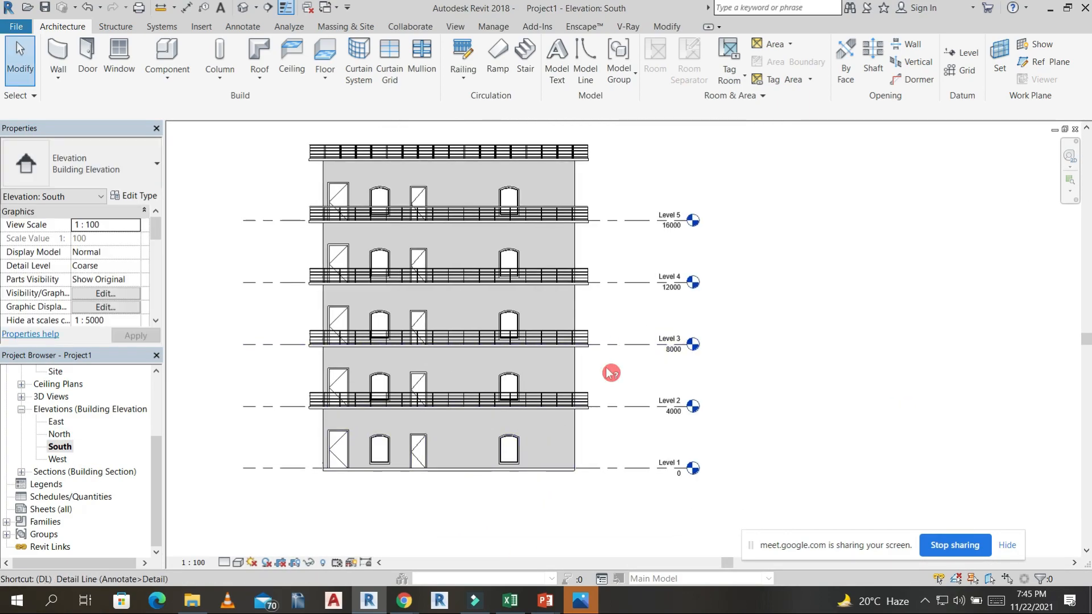
key("d")
key("i")
scroll(603, 272, "up", 3)
left_click(631, 290)
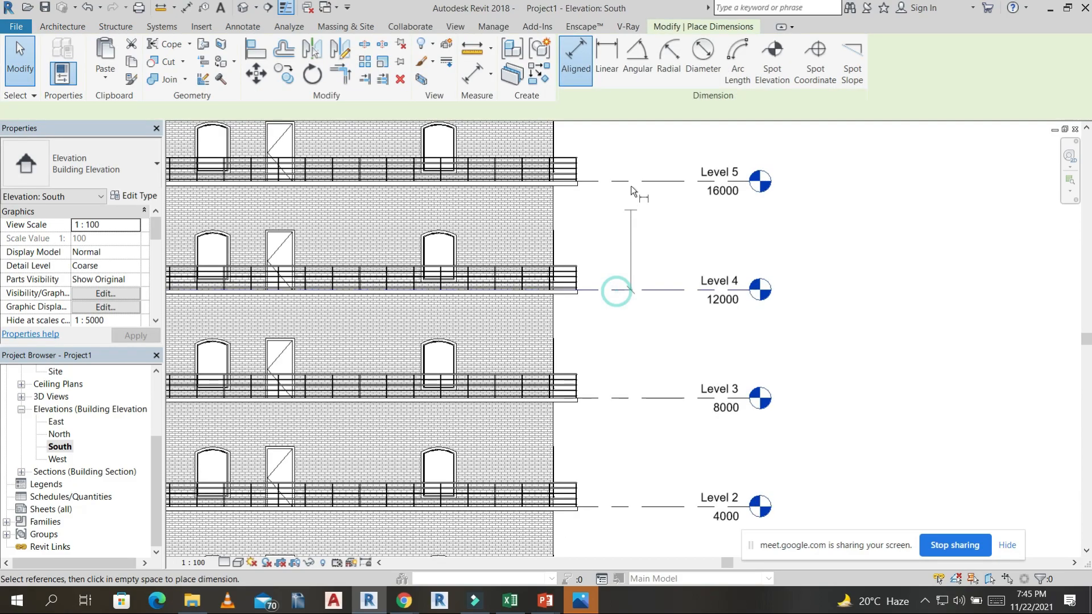
left_click(622, 189)
left_click(608, 213)
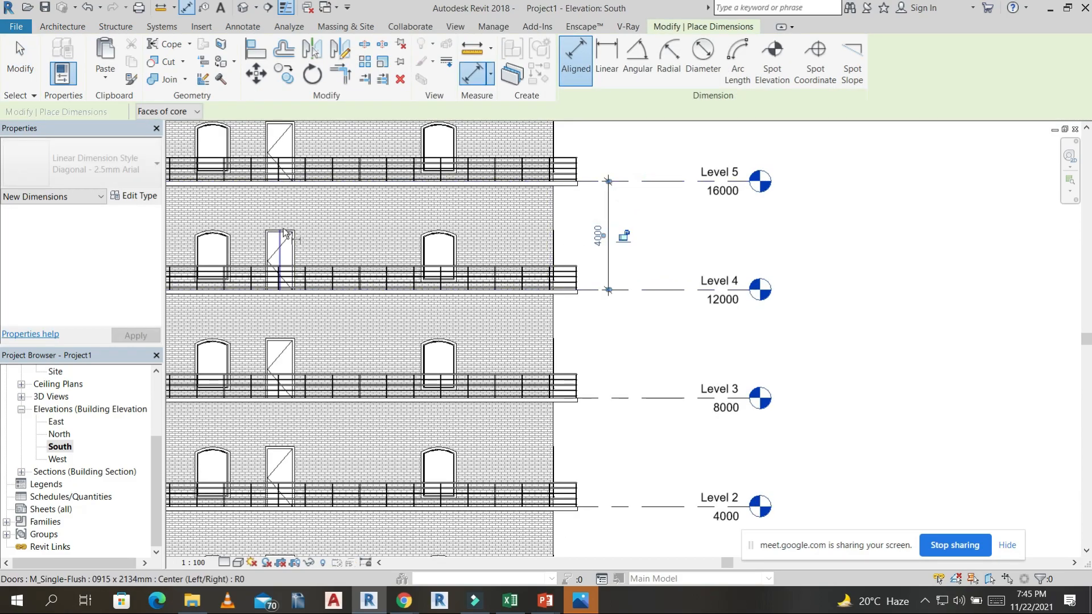
Add an aligned dimension from Level 4 to the top of the narrower door on that storey, beside the storey-height dimension.
scroll(289, 230, "up", 2)
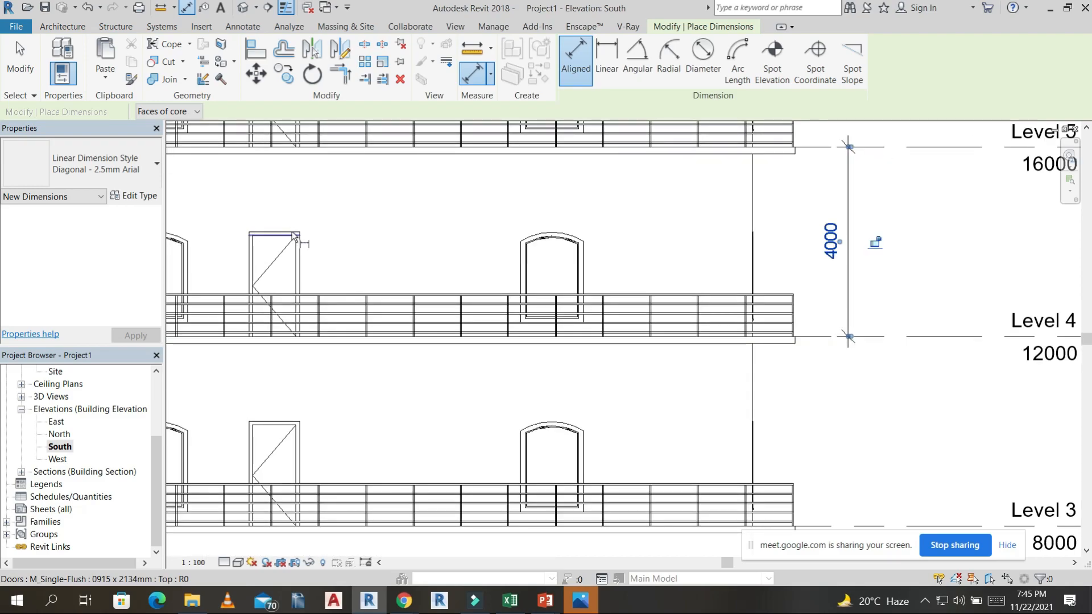
left_click(293, 234)
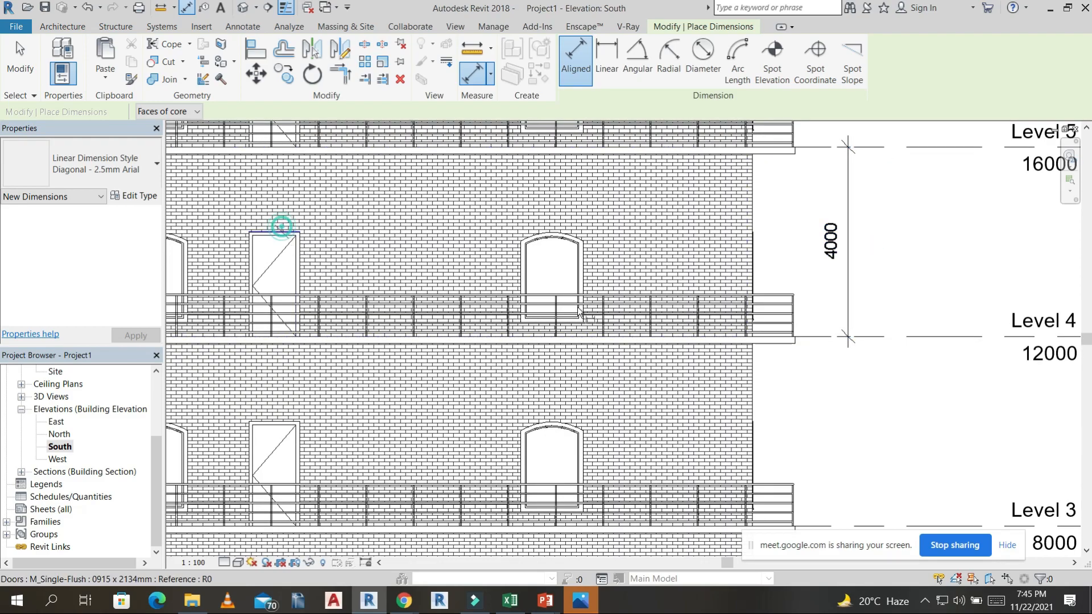
left_click(820, 338)
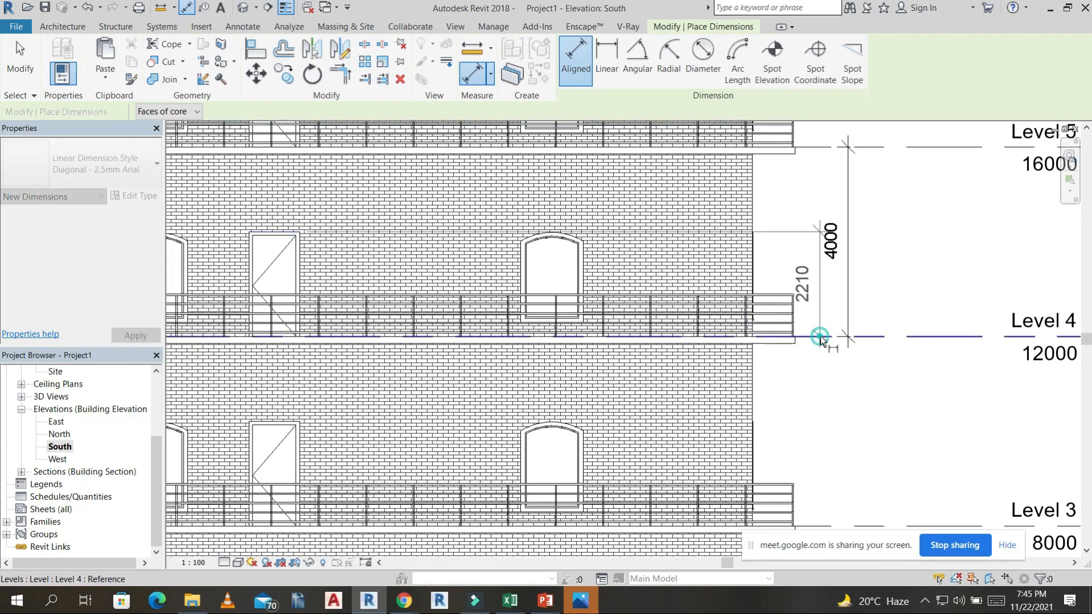
left_click(823, 304)
scroll(739, 323, "down", 4)
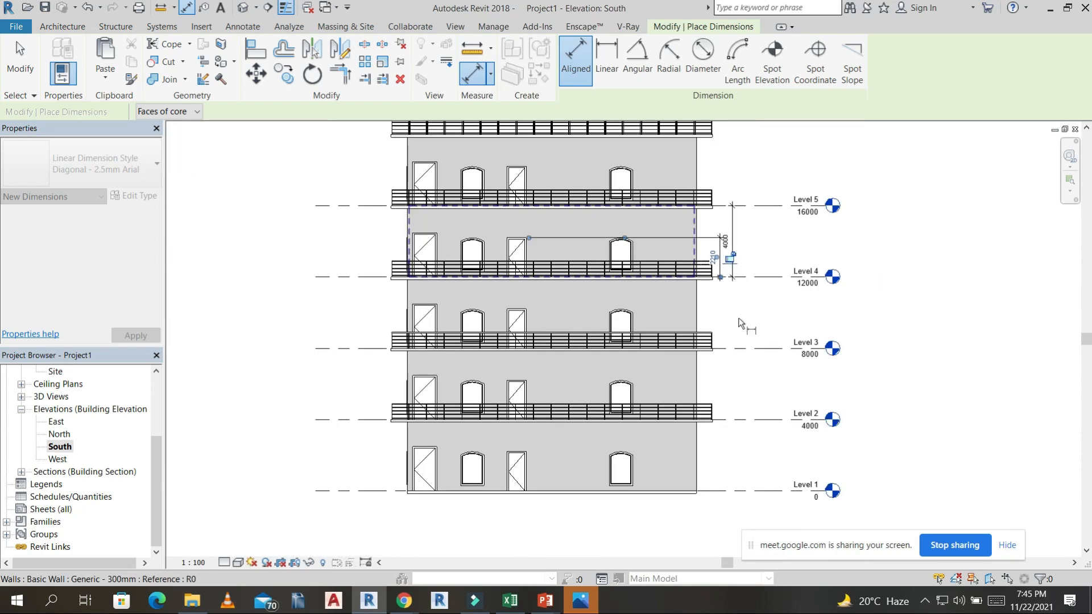
Finish dimensioning and tag the wider door on the Level 5 storey by category, without a leader.
scroll(739, 322, "down", 3)
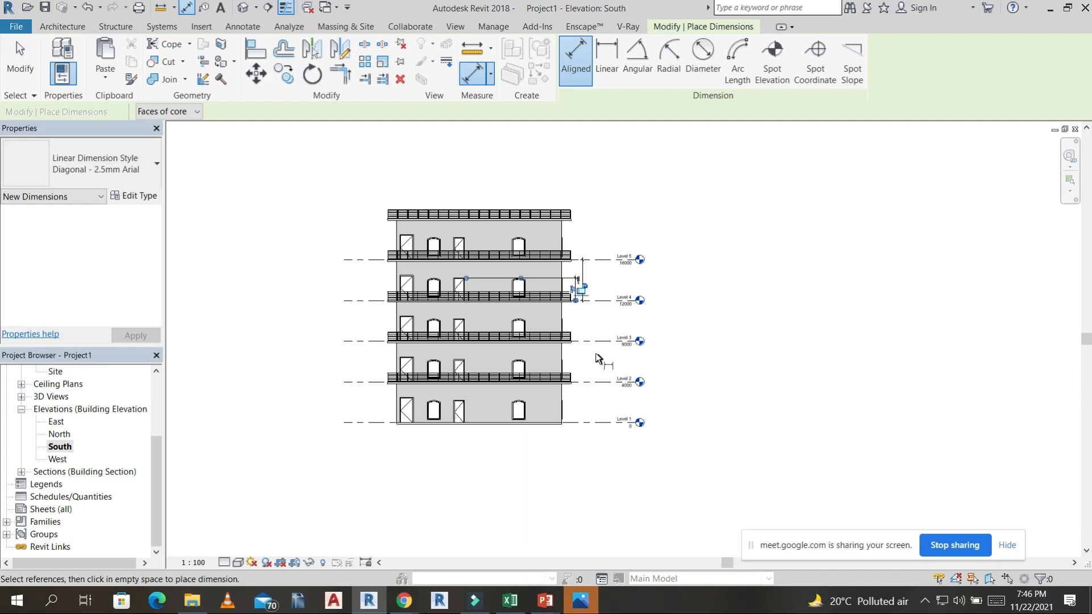
key("Escape")
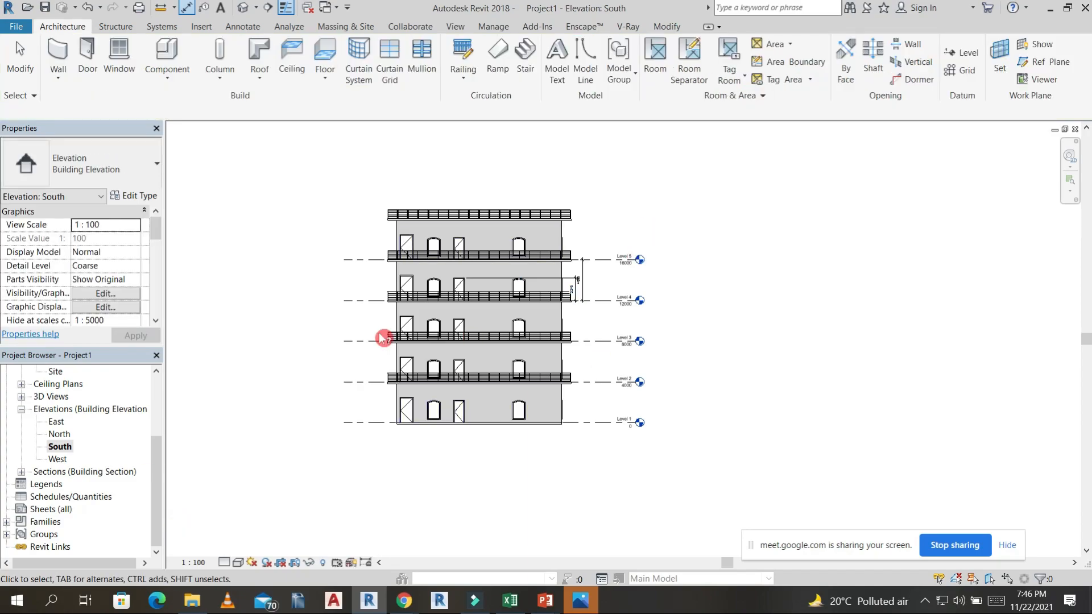
key("Escape")
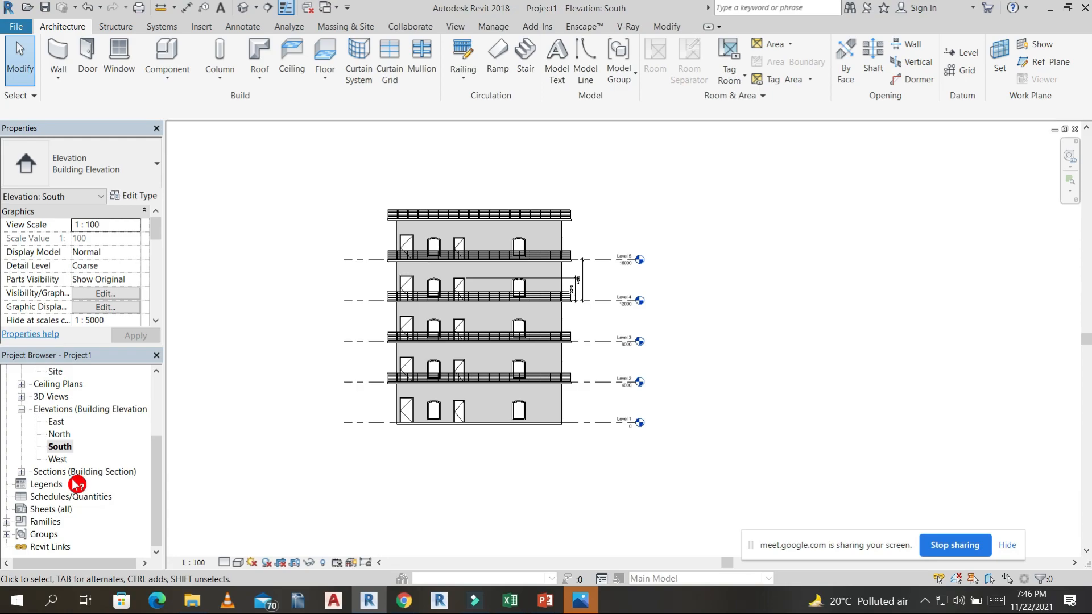
scroll(500, 225, "up", 5)
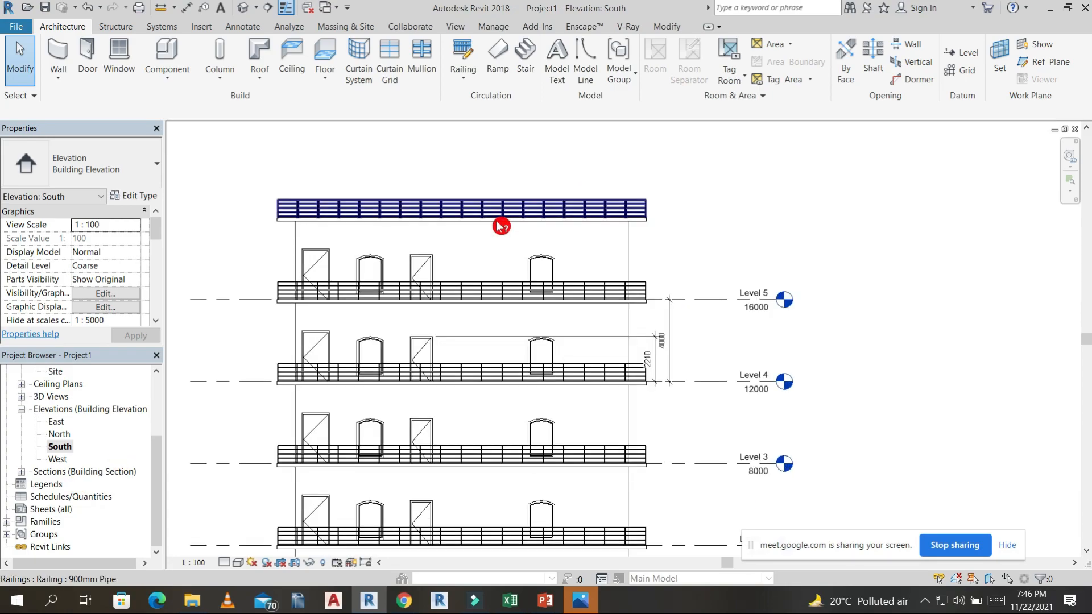
scroll(364, 215, "up", 1)
scroll(434, 226, "down", 4)
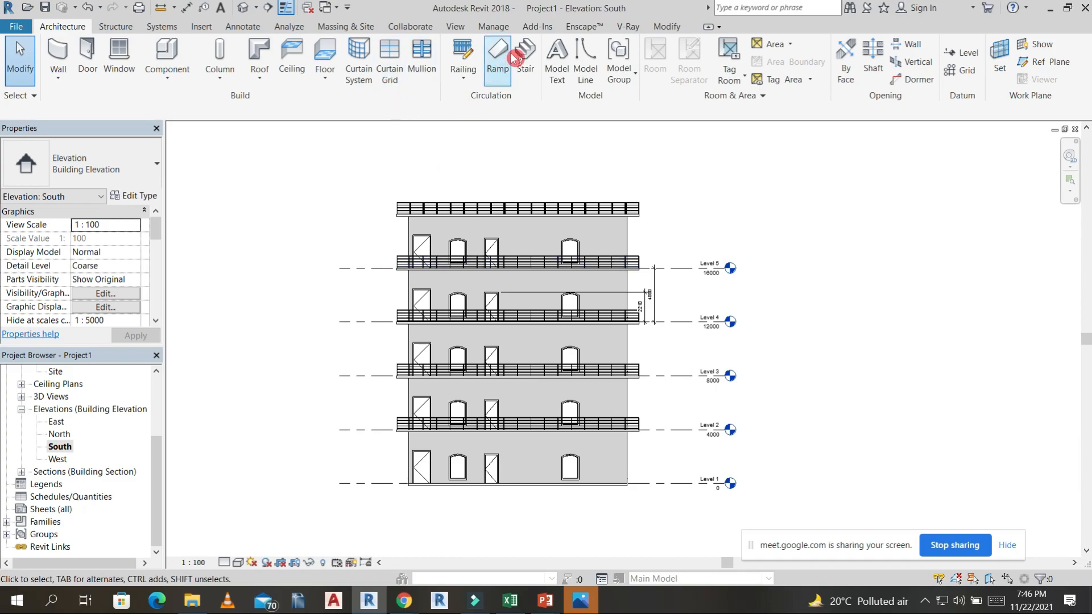
left_click(244, 25)
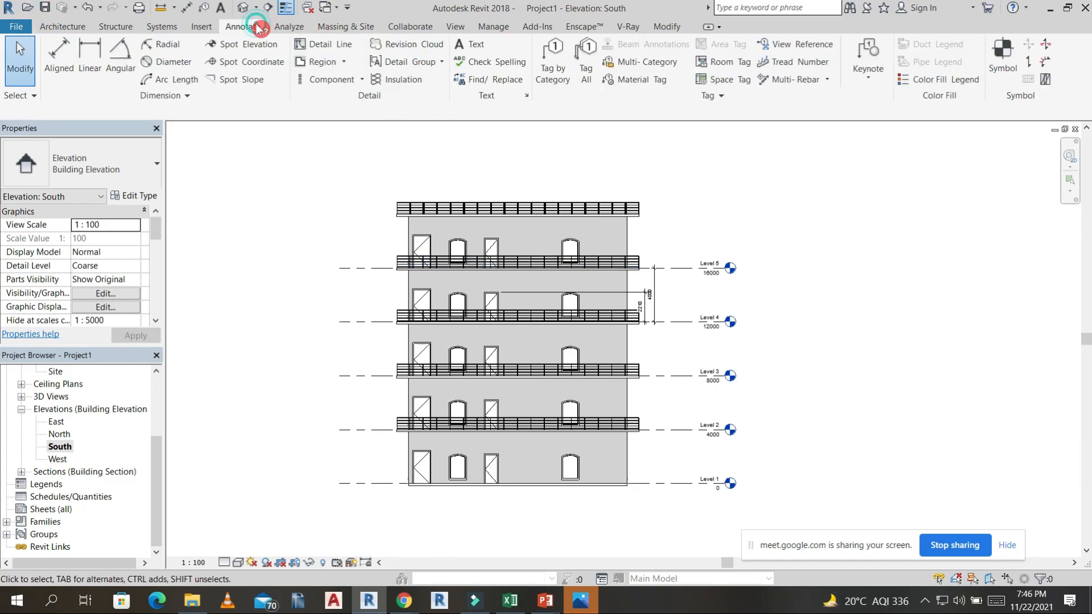
left_click(569, 81)
scroll(421, 244, "up", 4)
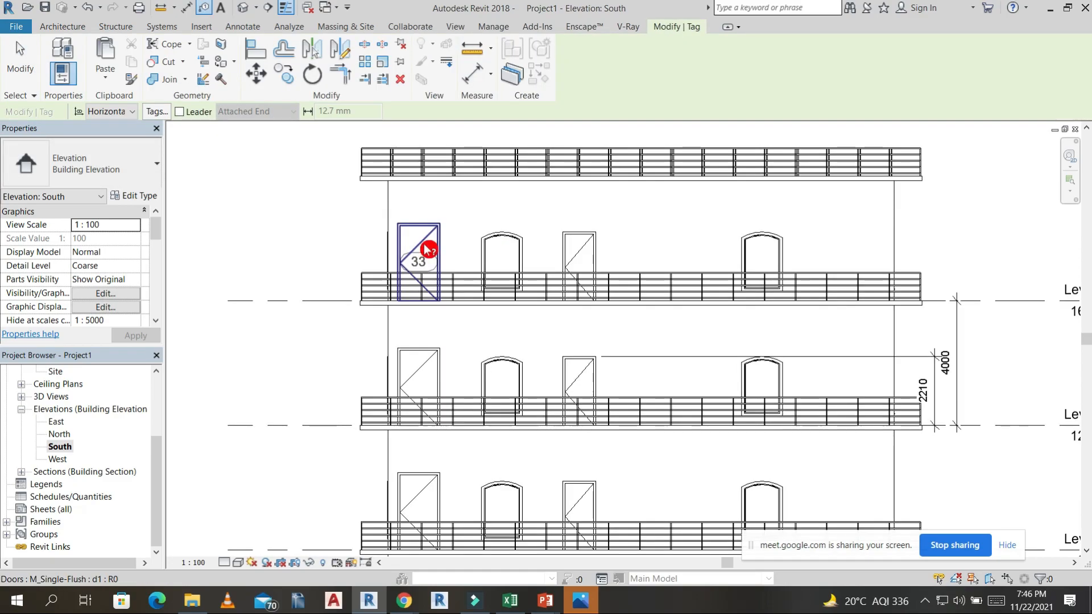
Try to tag doors and windows using Tag All with Door Tags and Window Tags, limited to the selected objects.
left_click(65, 27)
left_click(252, 28)
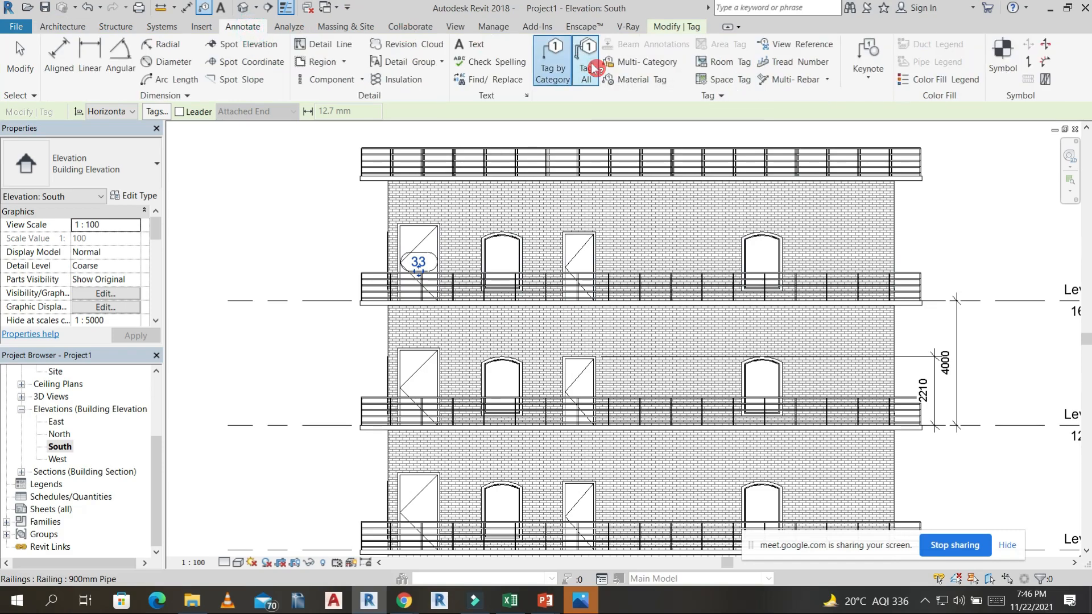
left_click(588, 64)
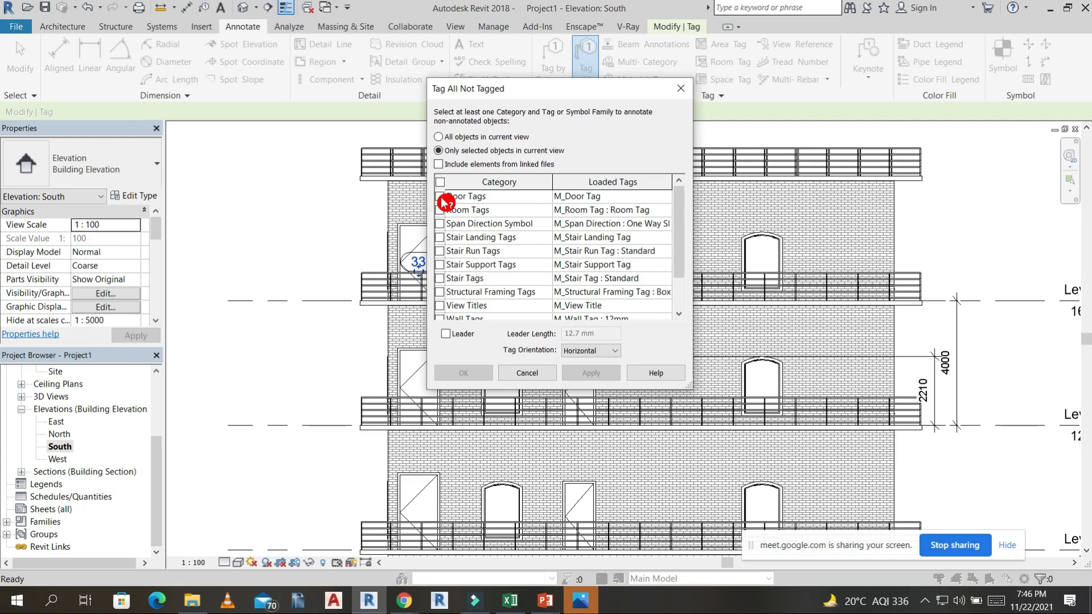
left_click(441, 197)
scroll(455, 279, "down", 1)
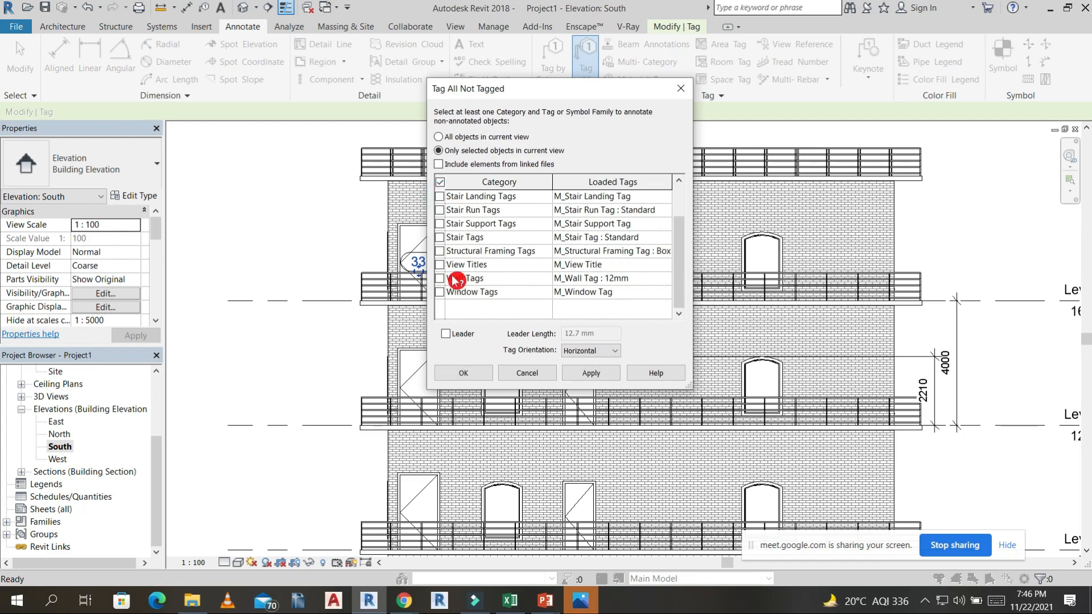
left_click(441, 293)
left_click(476, 372)
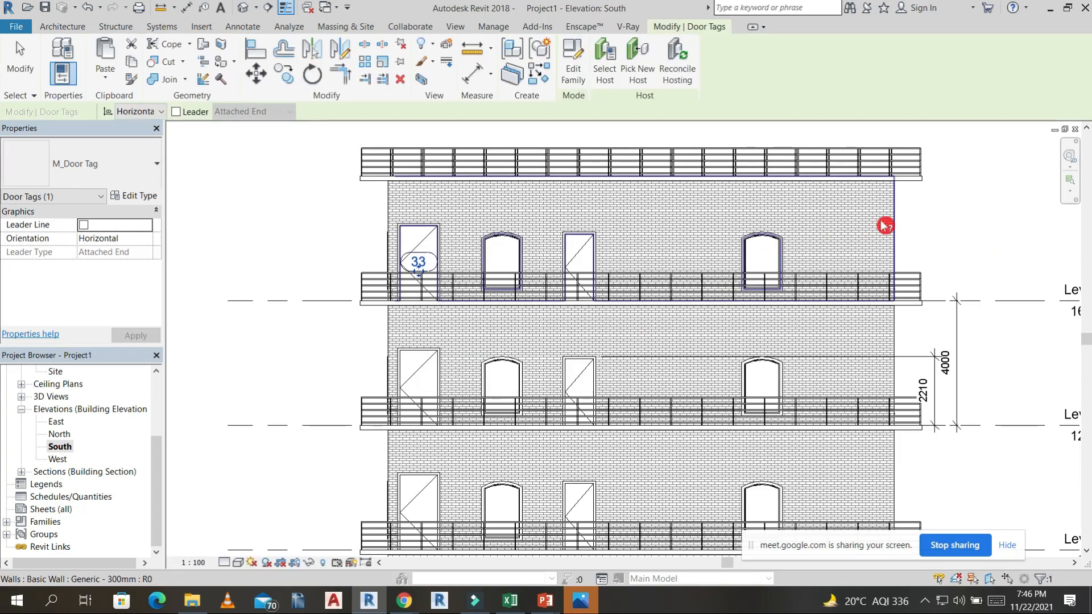
Repeat the Tag All attempt for Door Tags and Window Tags, applying it only to selected objects.
scroll(853, 227, "down", 3)
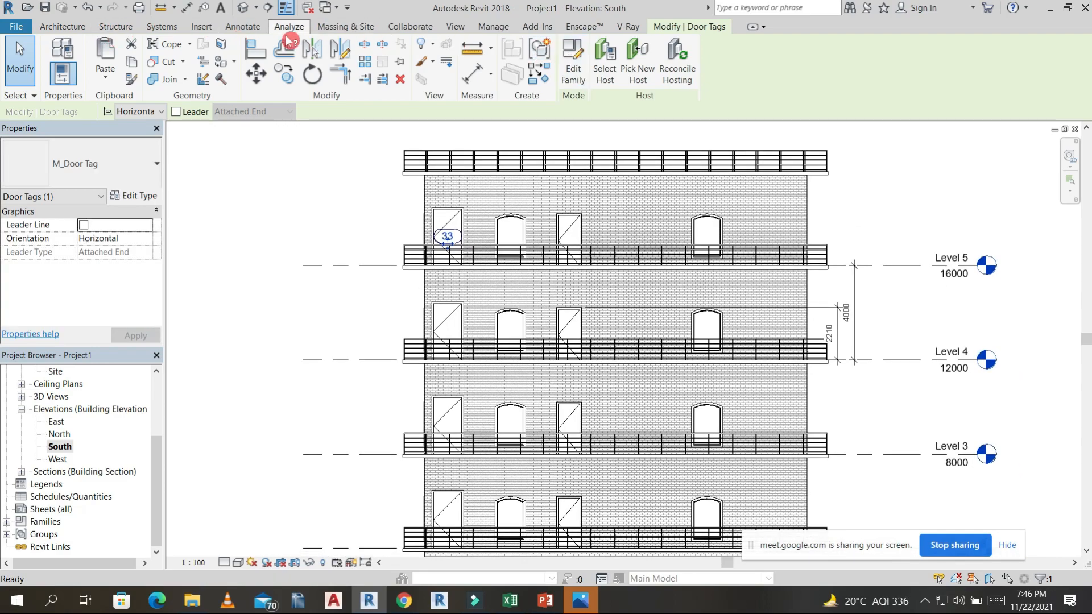
left_click(242, 27)
left_click(586, 57)
left_click(440, 196)
scroll(449, 277, "down", 1)
left_click(446, 291)
left_click(592, 373)
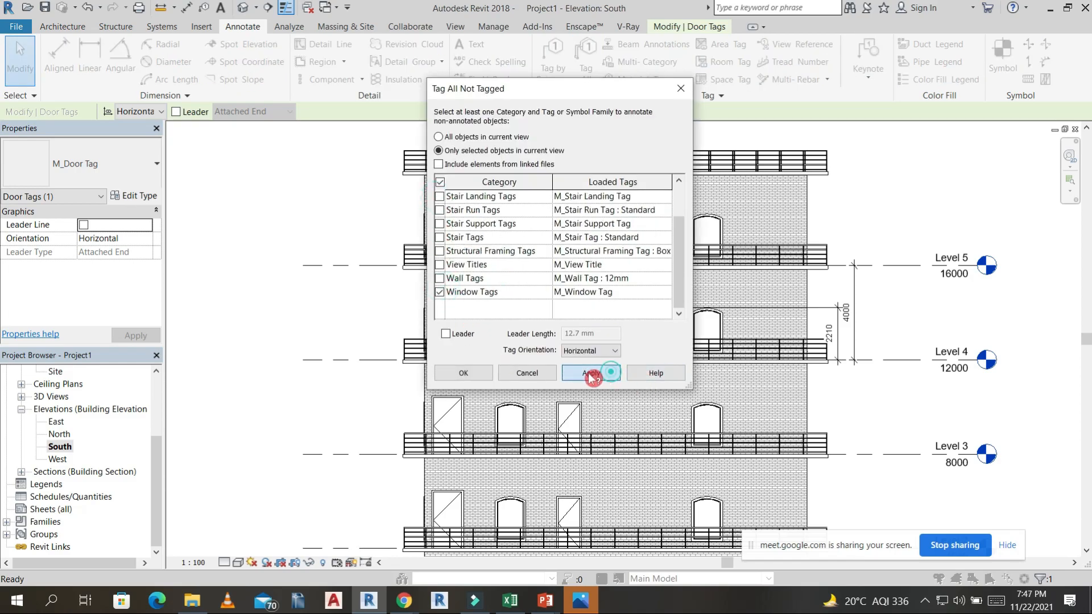
left_click(479, 375)
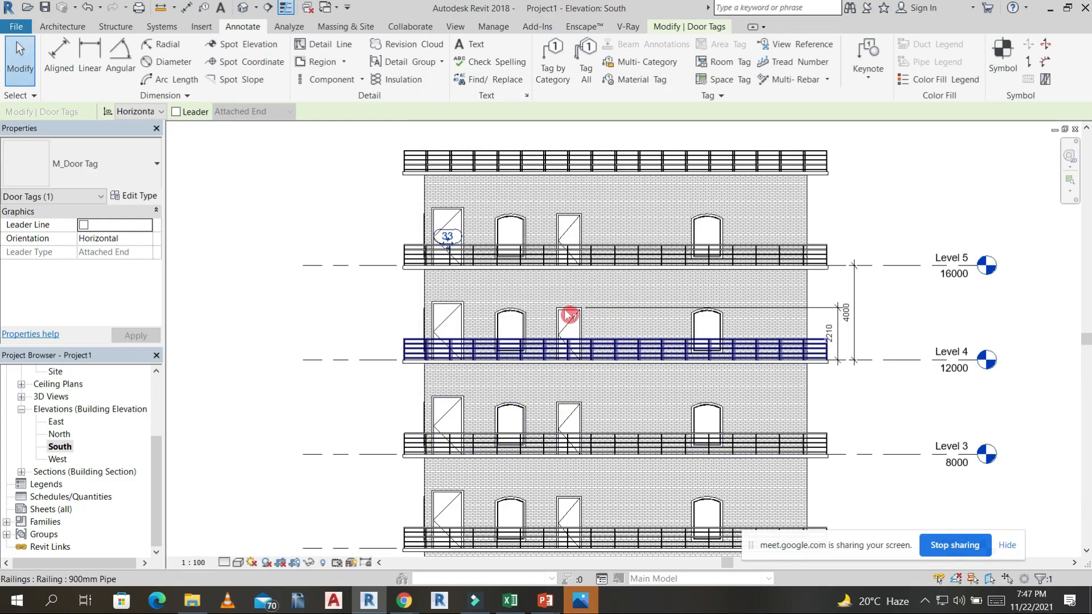
Clear the selection and tag every untagged door in the South elevation using Tag All with M_Door Tag.
middle_click_drag(833, 225, 676, 196)
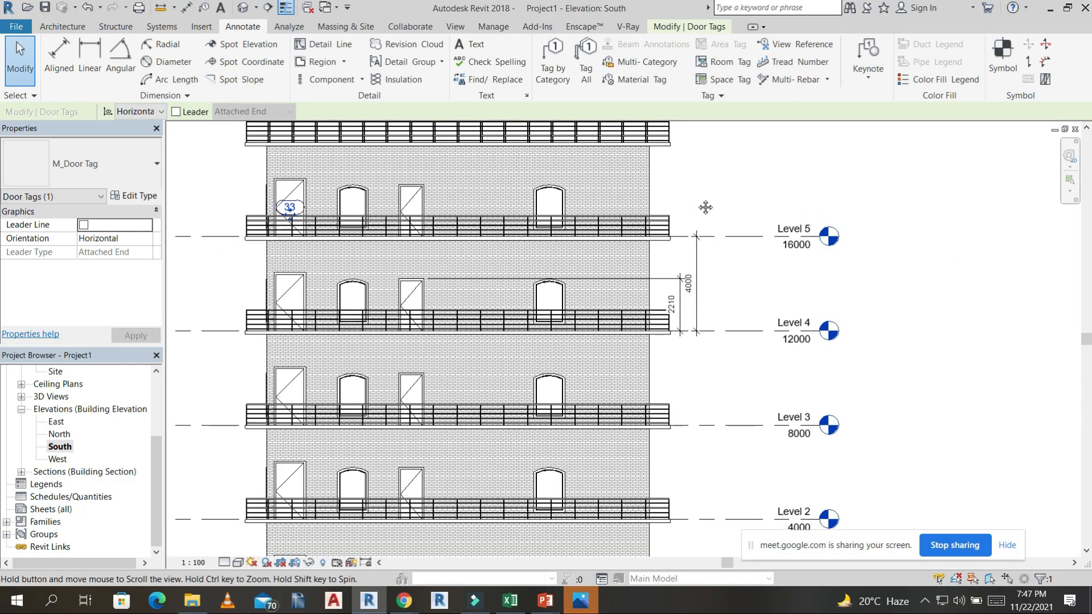
key("Escape")
scroll(366, 200, "up", 2)
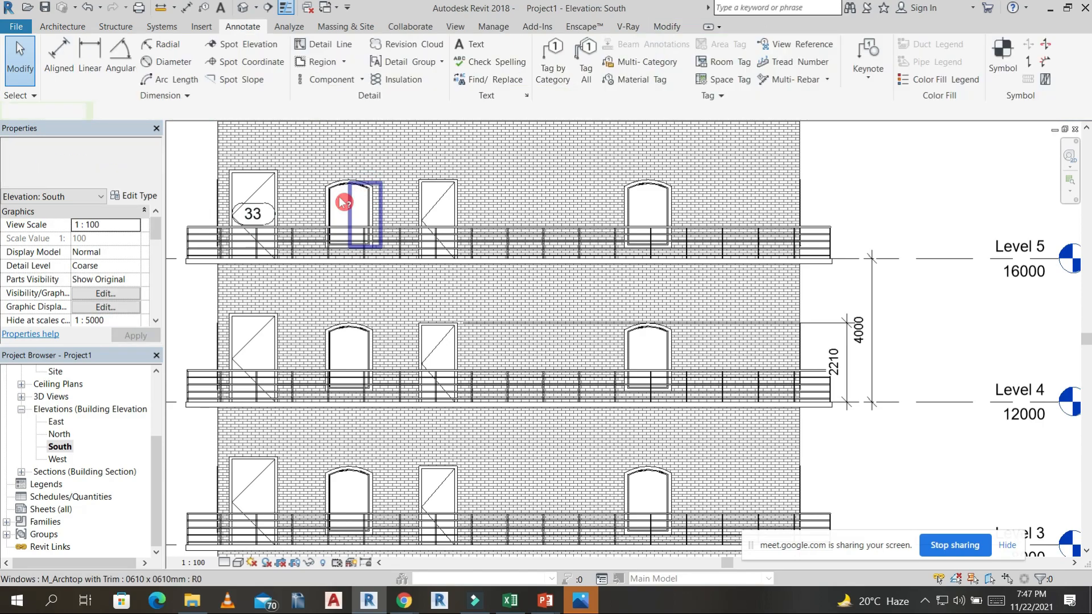
left_click(368, 192)
left_click(584, 54)
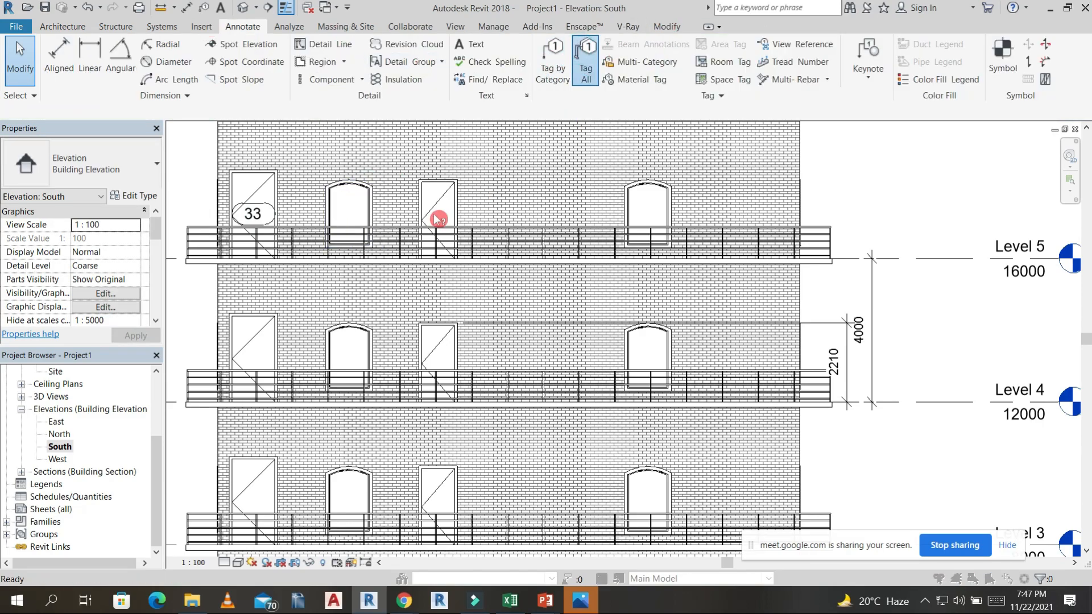
left_click(440, 196)
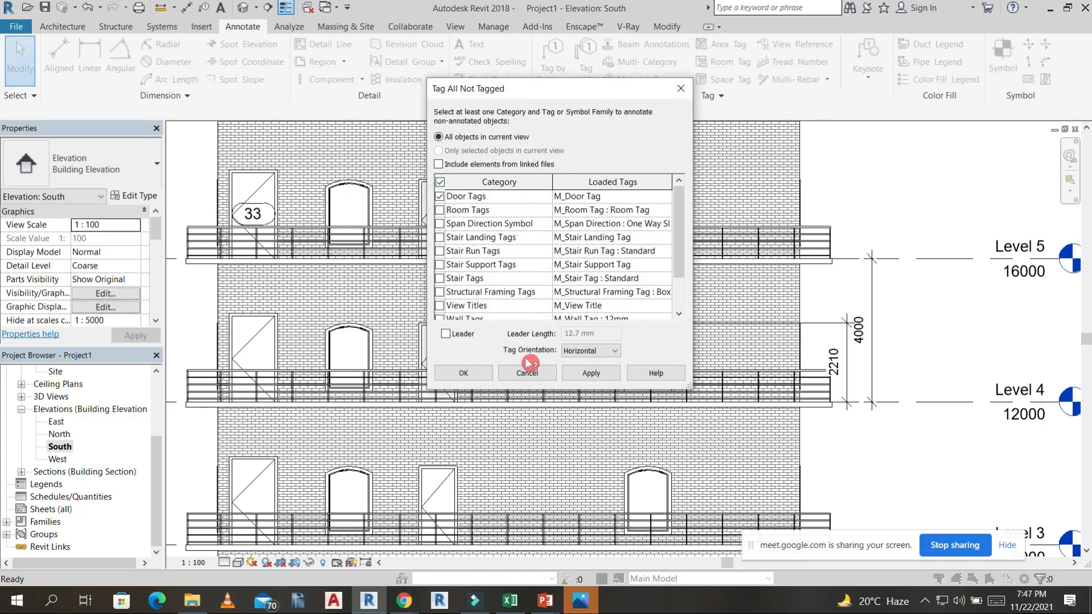
left_click(463, 373)
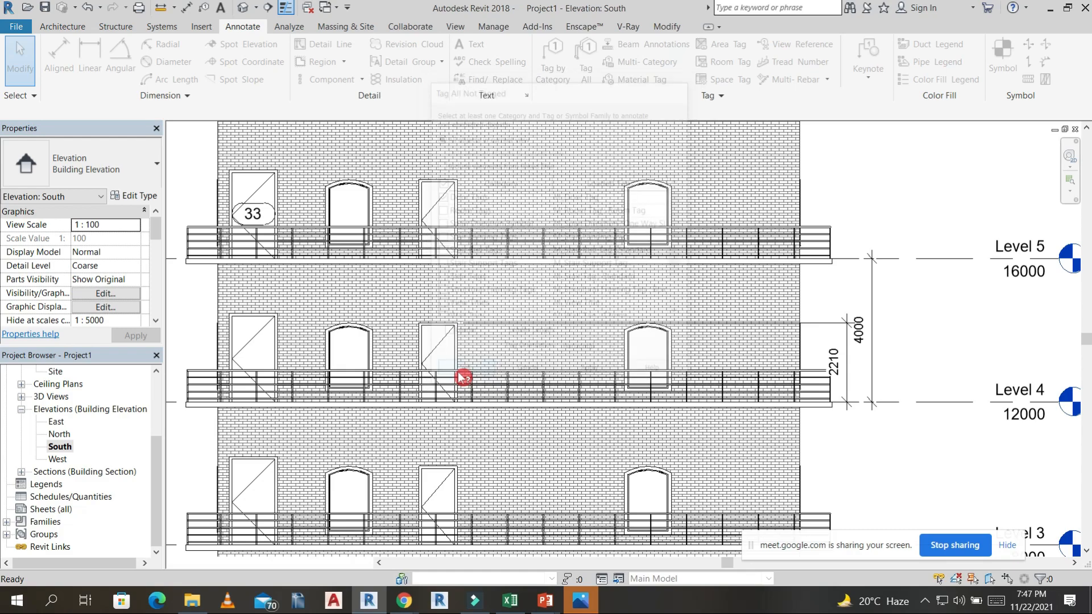
scroll(565, 261, "down", 2)
mouse_move(576, 319)
middle_mouse_down()
mouse_move(583, 251)
mouse_move(588, 310)
middle_mouse_up()
scroll(586, 318, "down", 1)
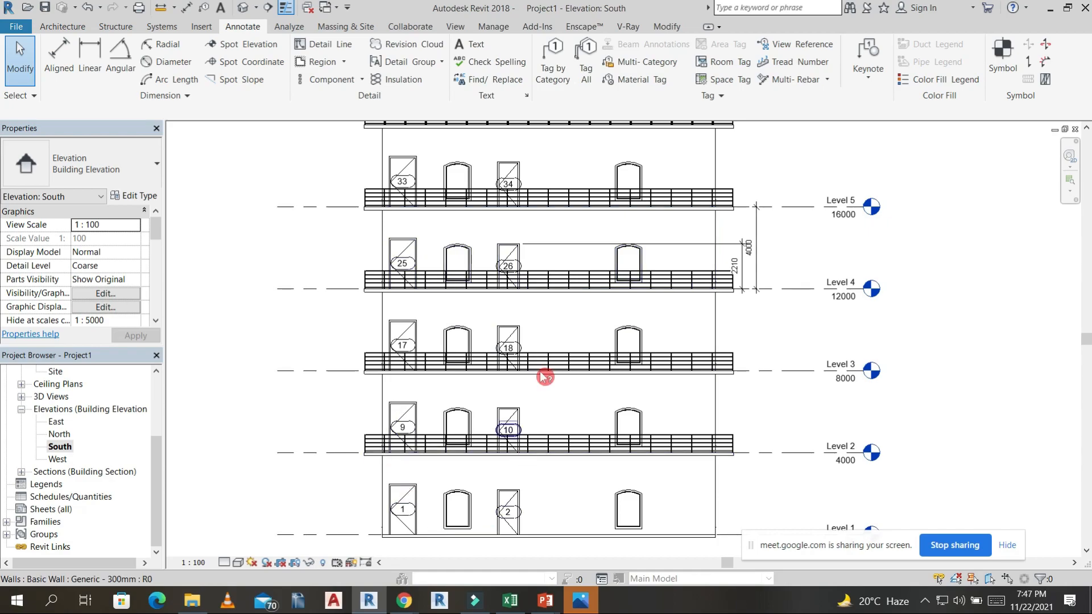
scroll(364, 370, "down", 2)
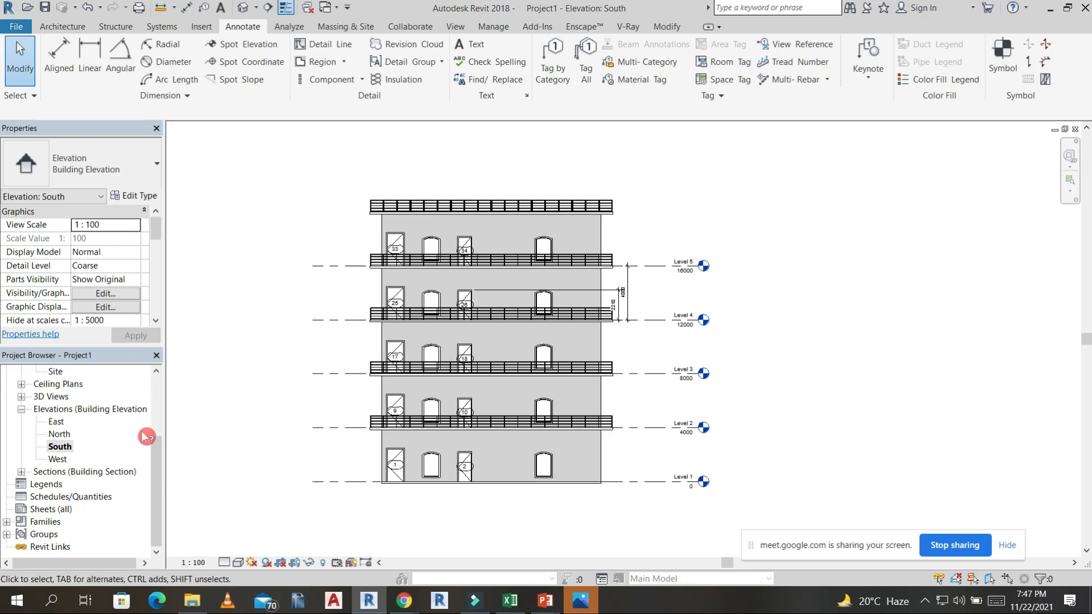
Open the Section 1 view and stretch its crop region above the roof railing and wider on both sides.
scroll(41, 415, "up", 1)
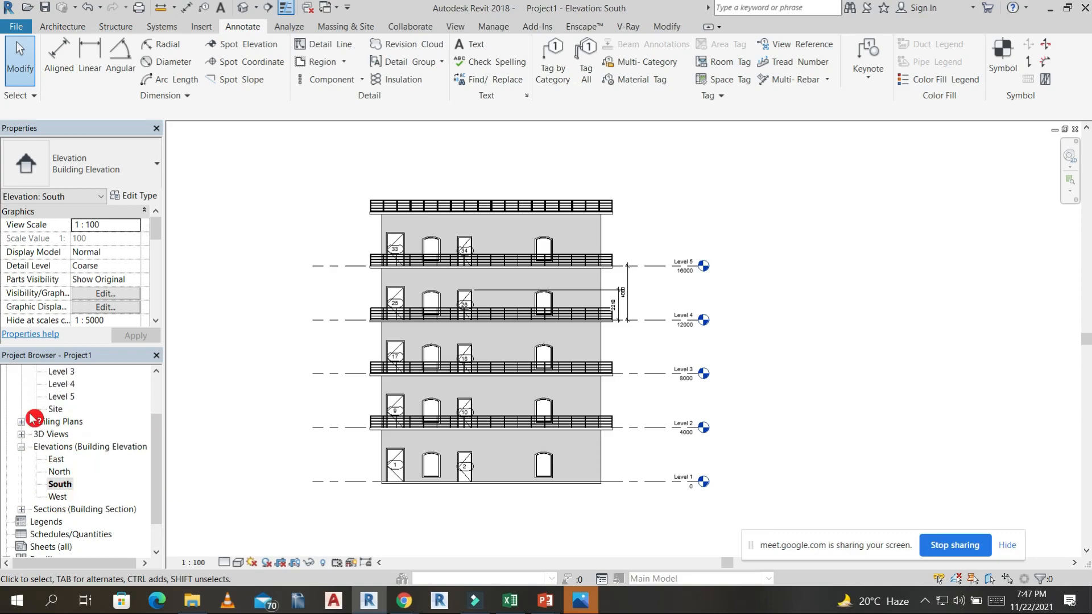
left_click(22, 509)
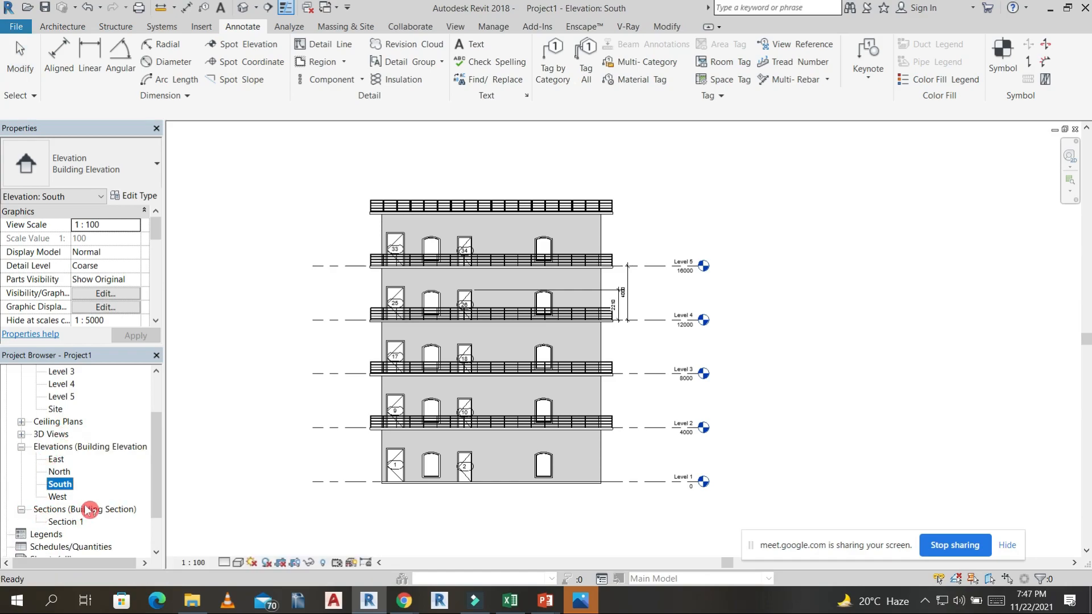
double_click(67, 523)
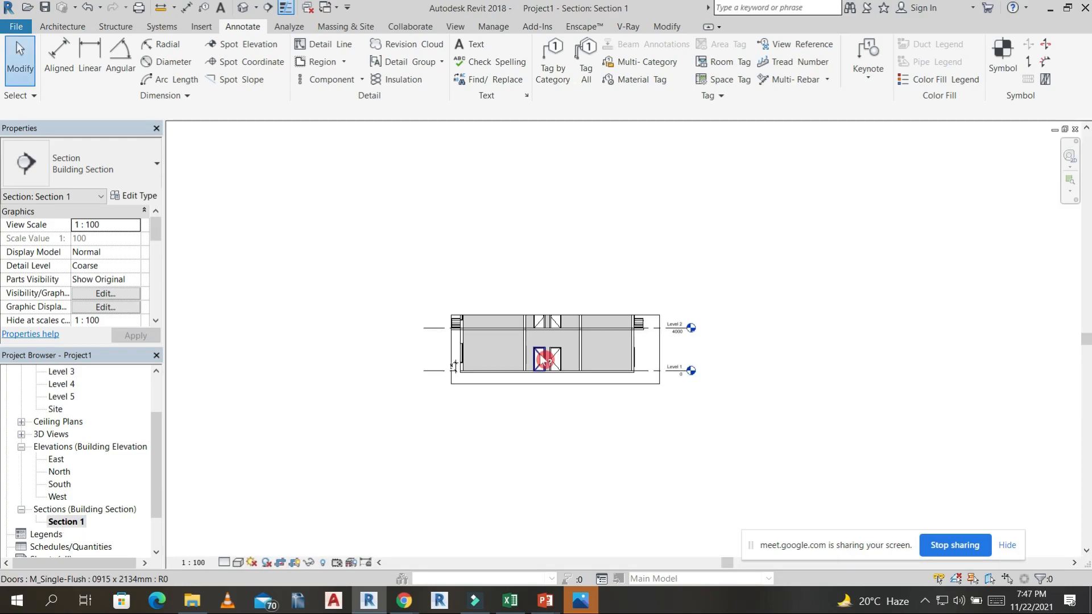
scroll(616, 322, "up", 3)
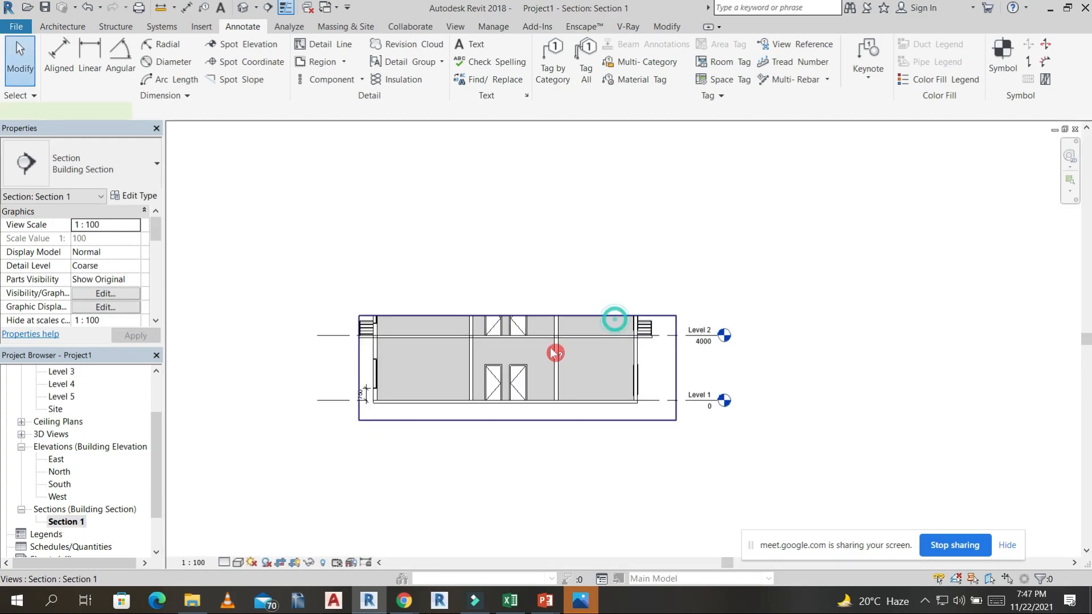
scroll(551, 348, "down", 2)
left_click_drag(531, 330, 523, 143)
scroll(547, 170, "up", 1)
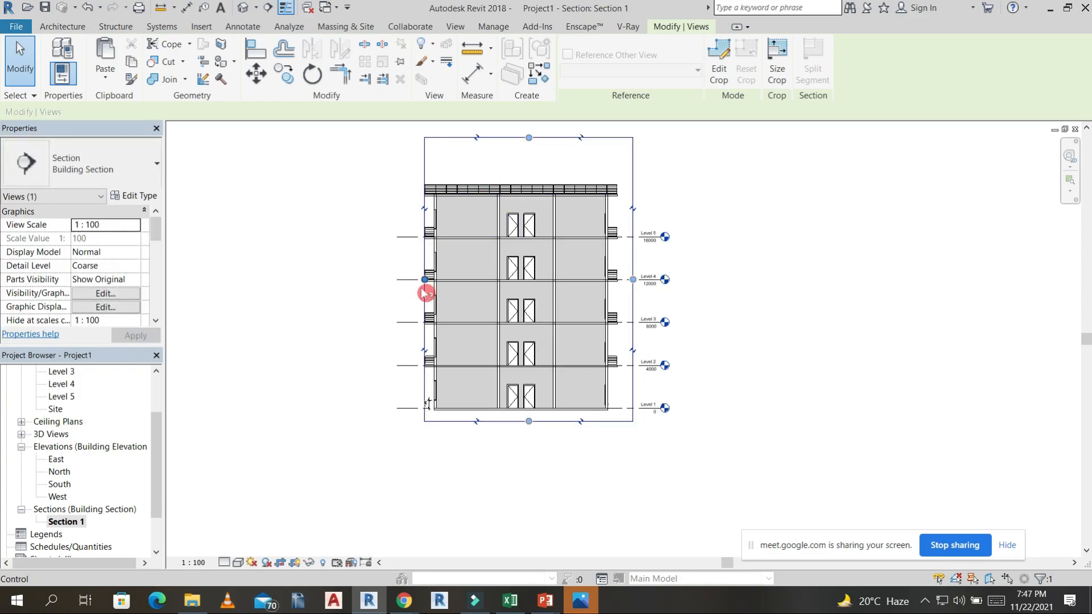
left_click_drag(424, 281, 398, 279)
left_click_drag(633, 279, 637, 279)
Inspect the slab and railing edges in Section 1 and set the view's detail level to Fine.
scroll(416, 292, "up", 10)
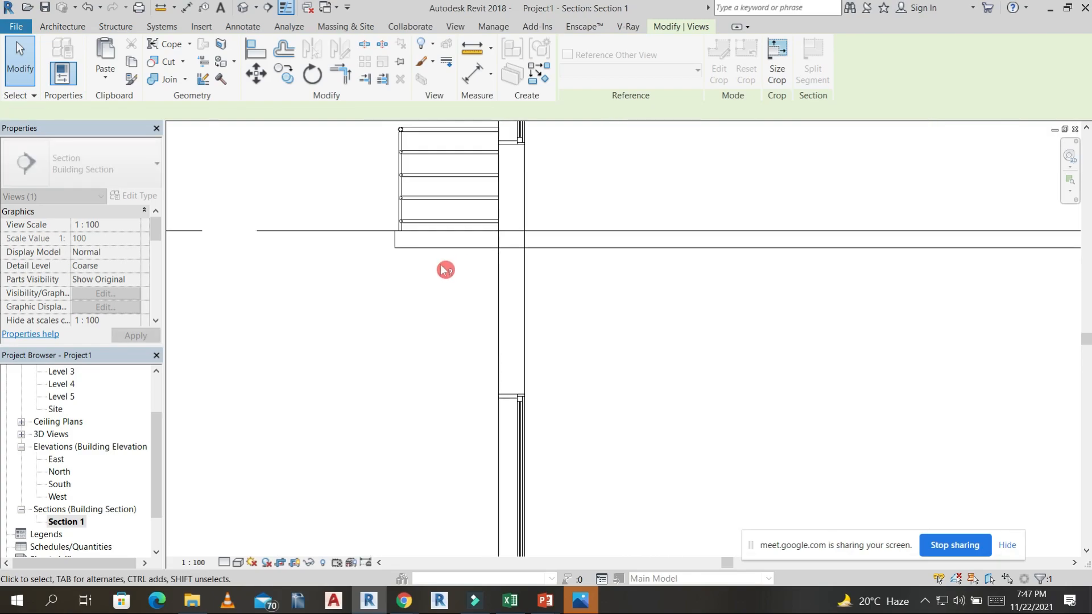
scroll(416, 317, "up", 2)
scroll(578, 336, "down", 5)
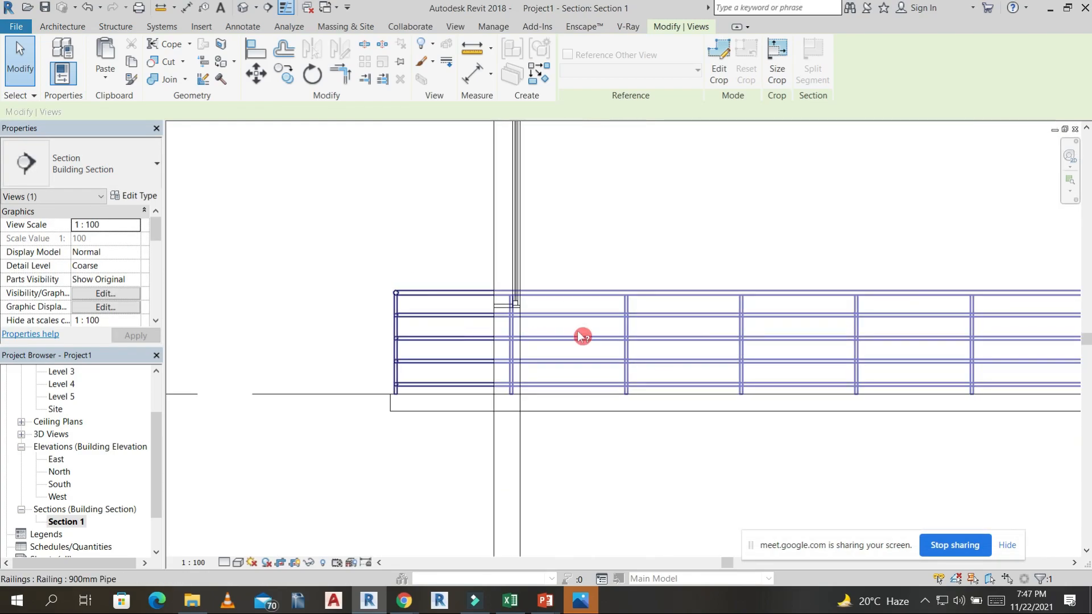
scroll(578, 286, "down", 6)
middle_click_drag(715, 405, 514, 371)
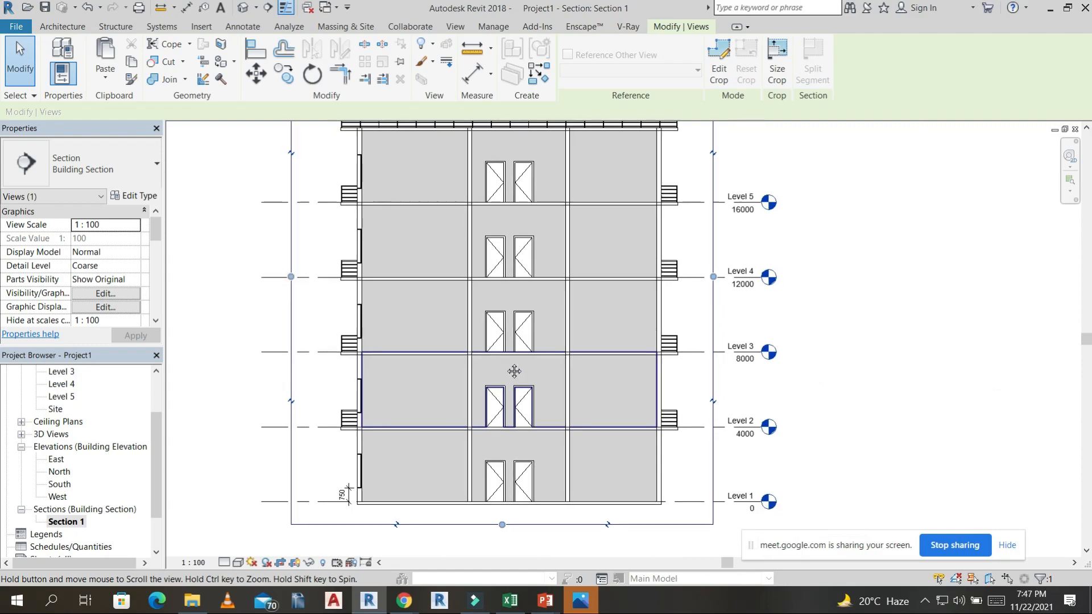
scroll(518, 319, "down", 1)
middle_click_drag(547, 449, 569, 256)
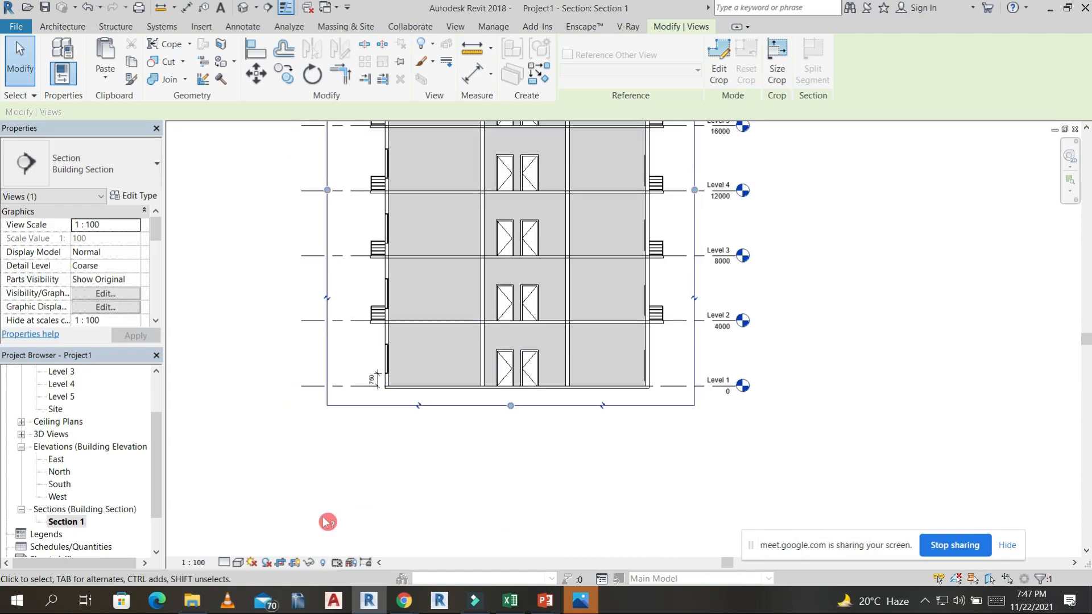
left_click(226, 563)
left_click(244, 549)
key("Escape")
scroll(578, 331, "up", 7)
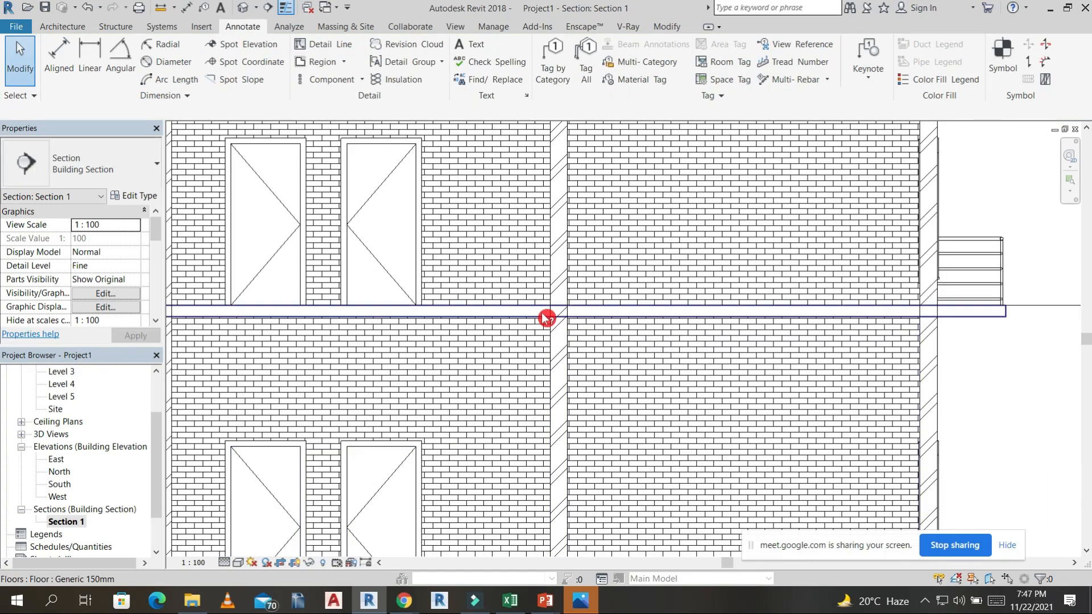
scroll(569, 315, "down", 6)
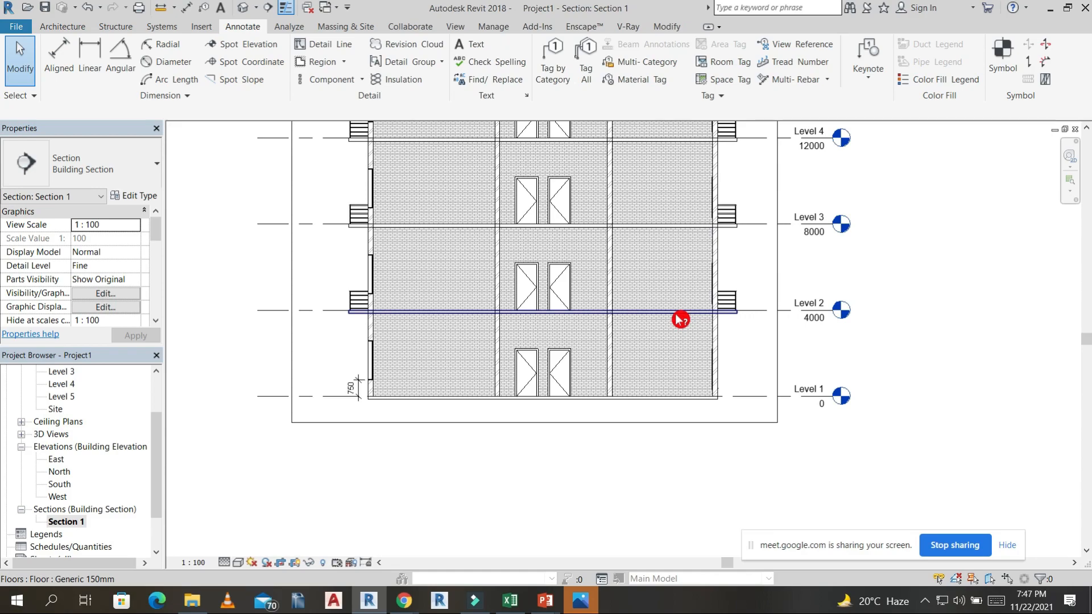
Select every Generic 150mm floor in the project and open the floor type's structure layers for editing.
left_click(680, 320)
key("s")
key("a")
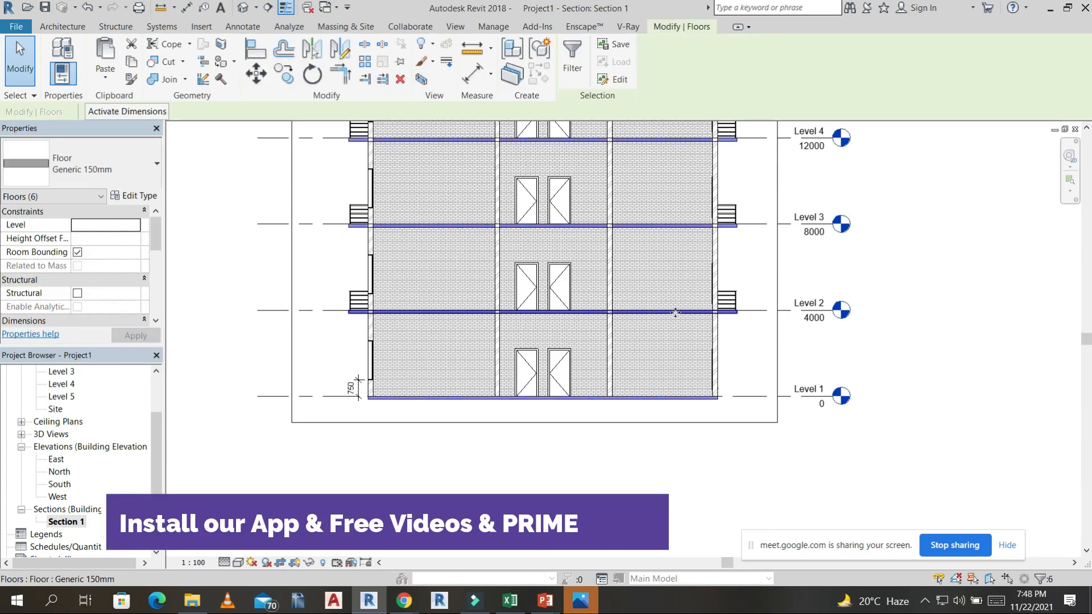
left_click(119, 308)
left_click(147, 197)
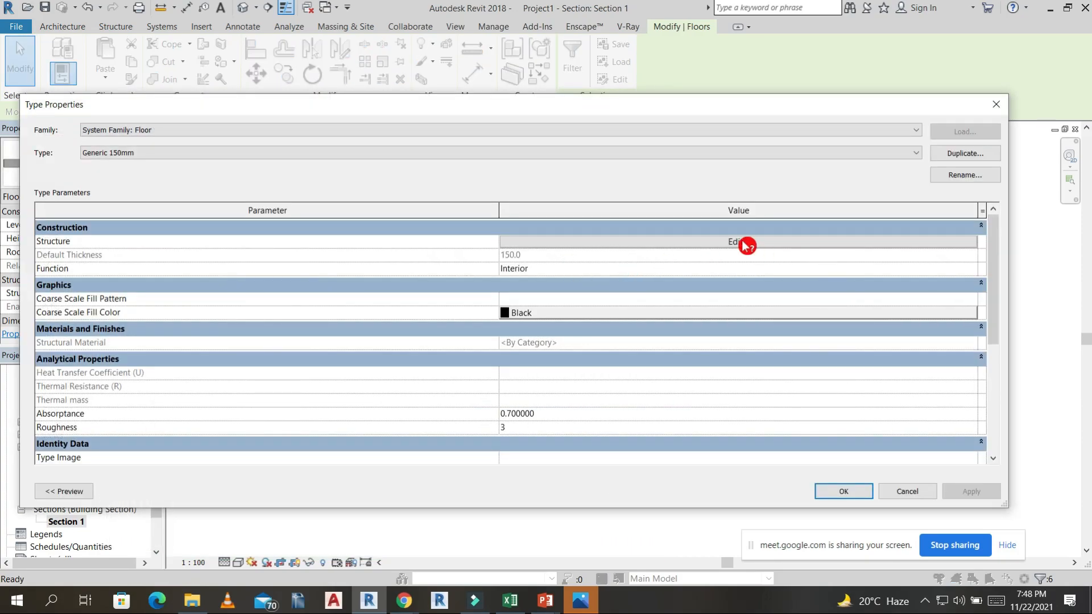
left_click(735, 242)
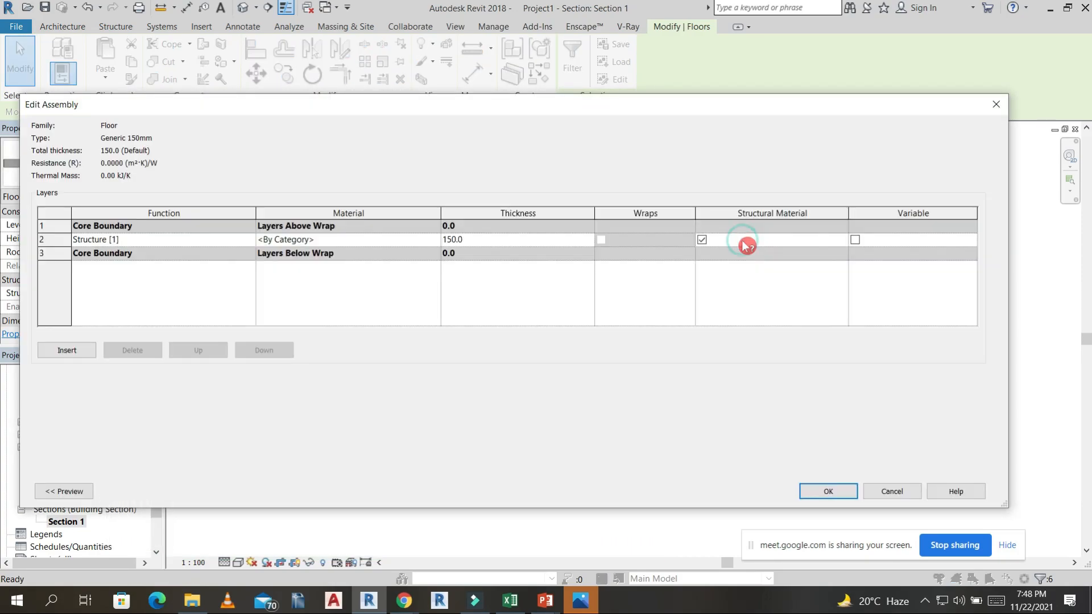
Search the materials for CONC and choose Concrete, Cast In Situ as the material of the floor's Structure layer.
left_click(433, 239)
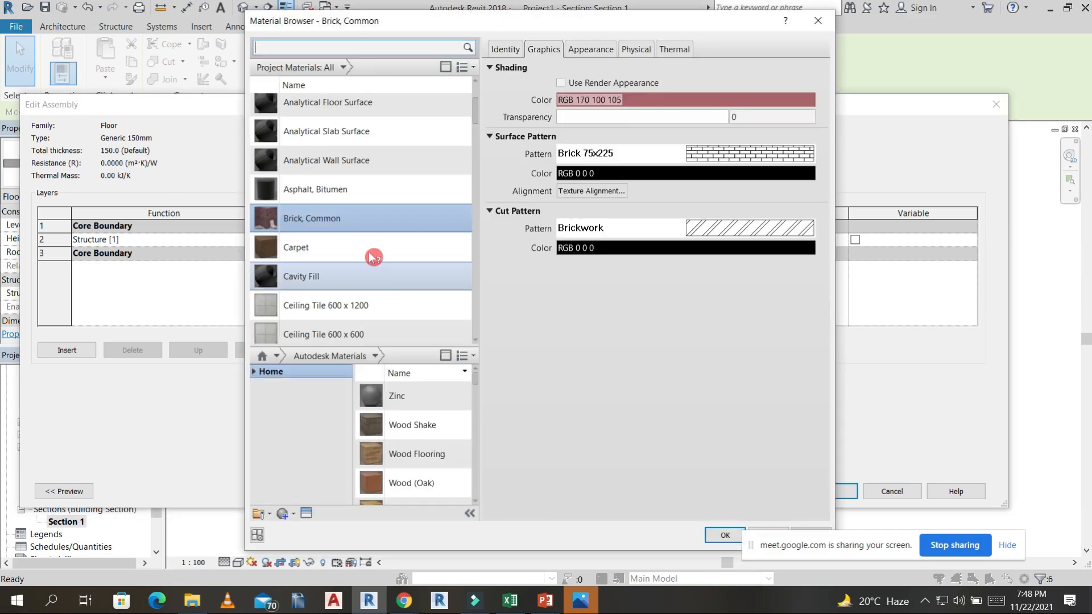
scroll(366, 146, "up", 3)
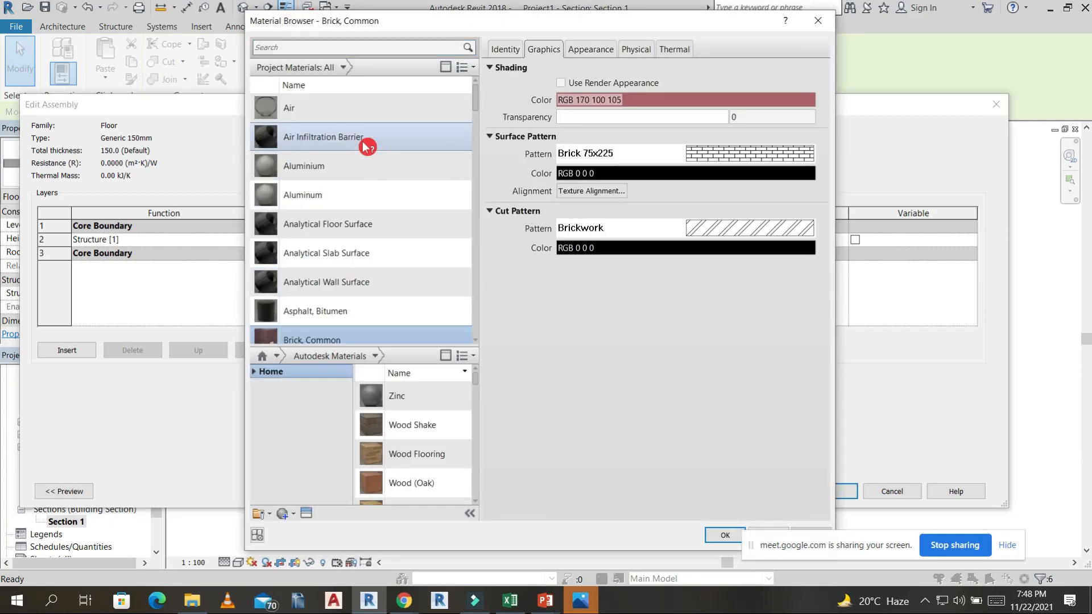
left_click(353, 50)
type("CON")
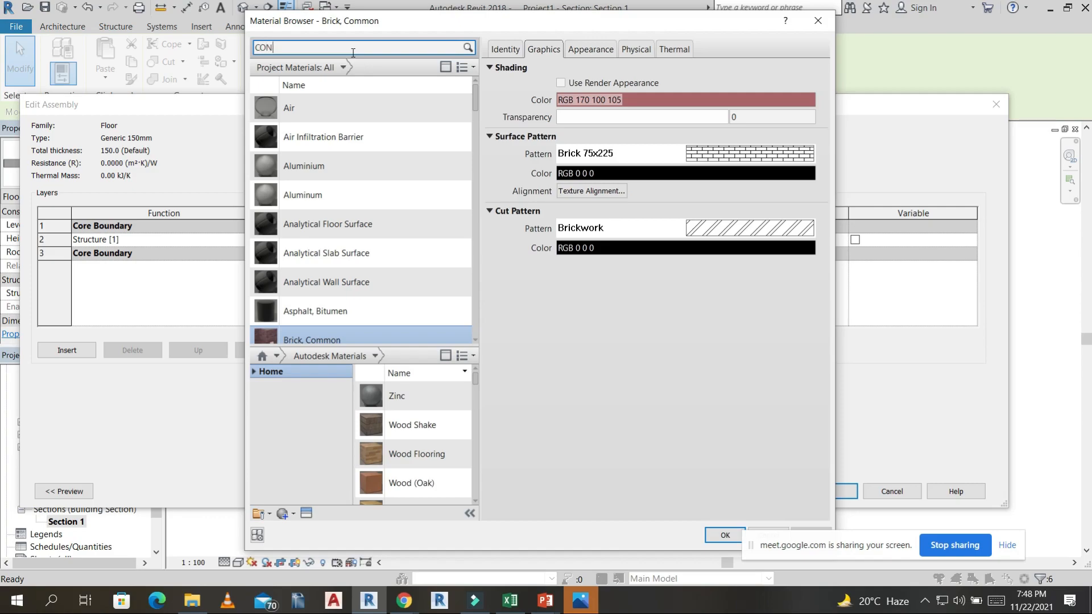
type("C")
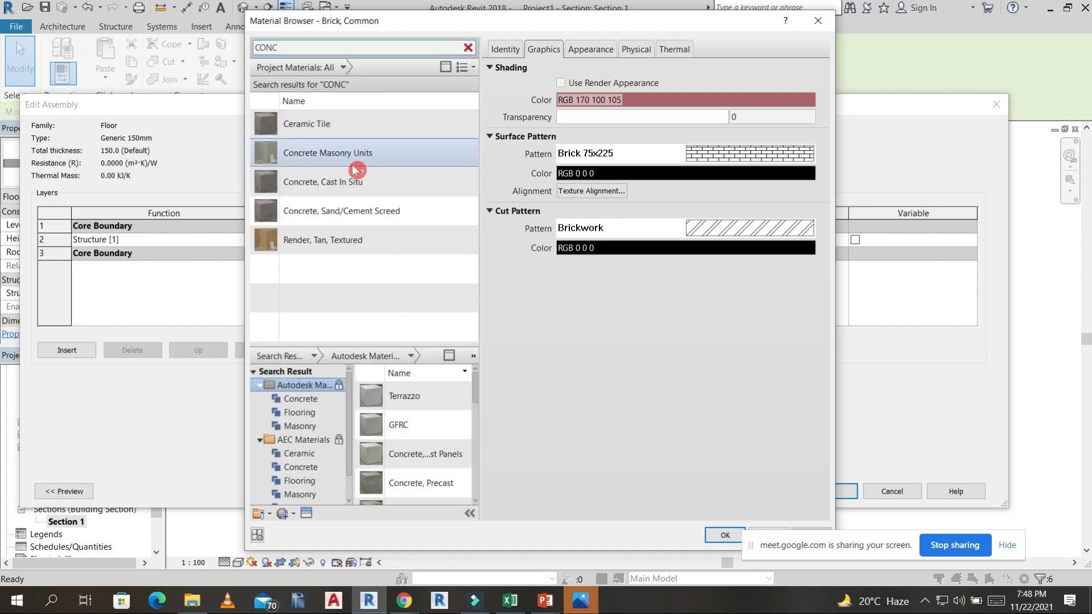
left_click(382, 187)
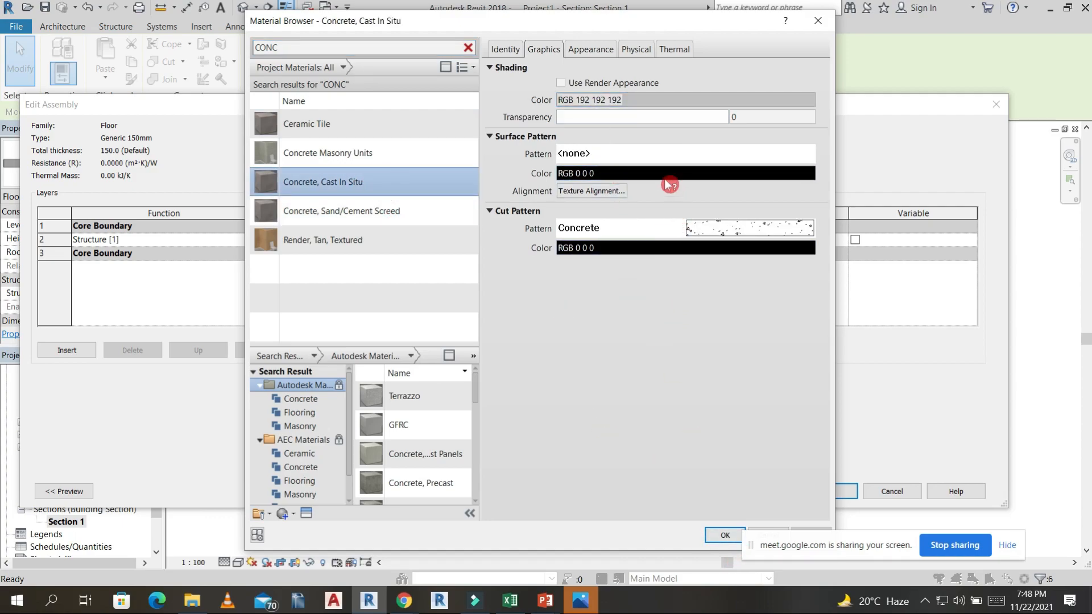
left_click(364, 210)
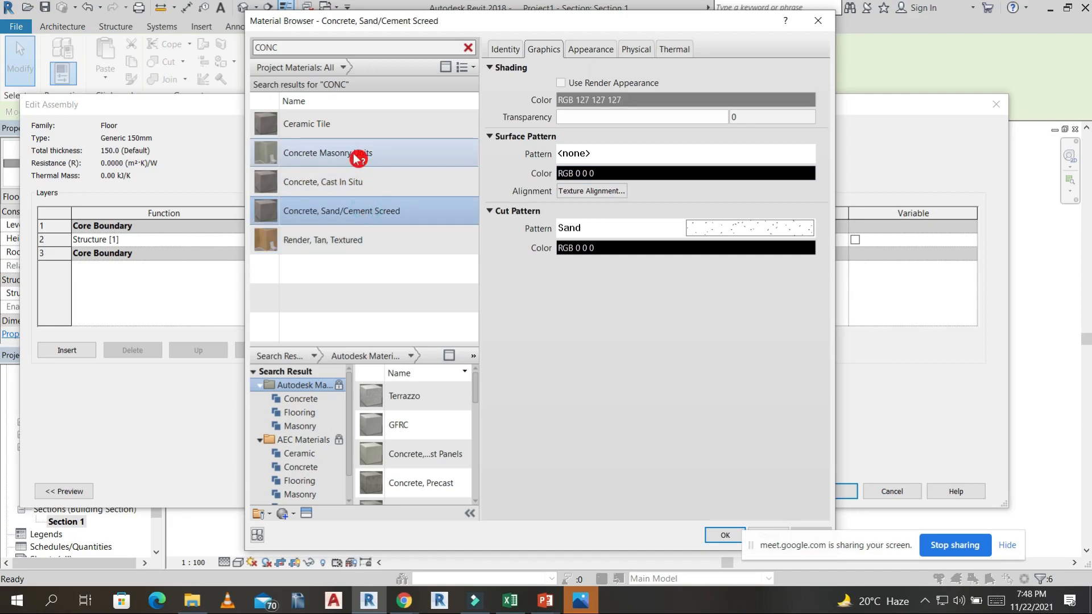
left_click(363, 194)
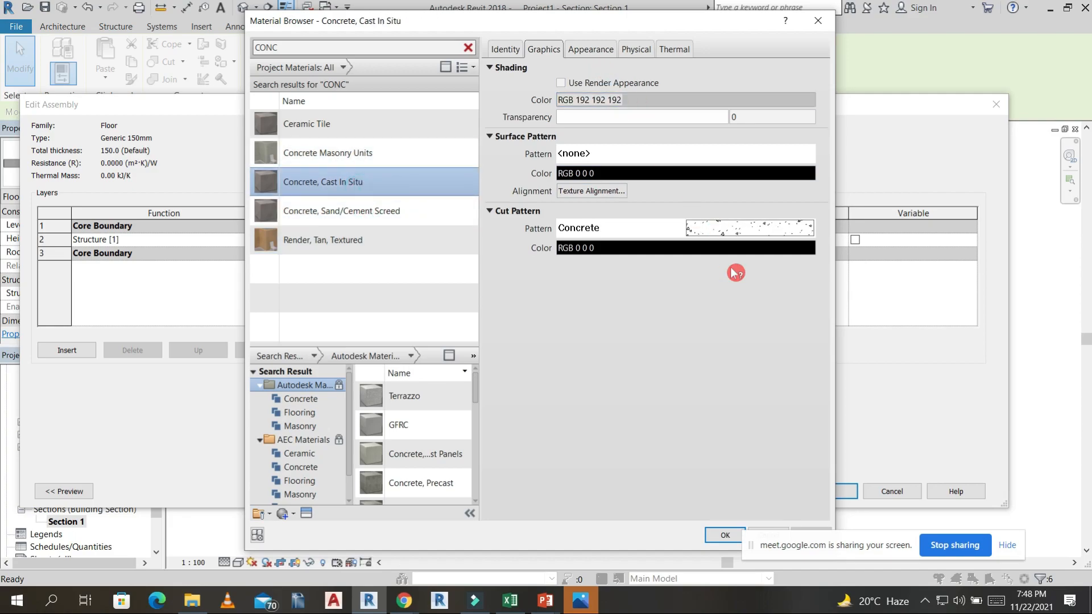
Give Concrete, Cast In Situ a Solid fill cut pattern in color RGB 120 120 120 and apply the floor type changes.
left_click(663, 248)
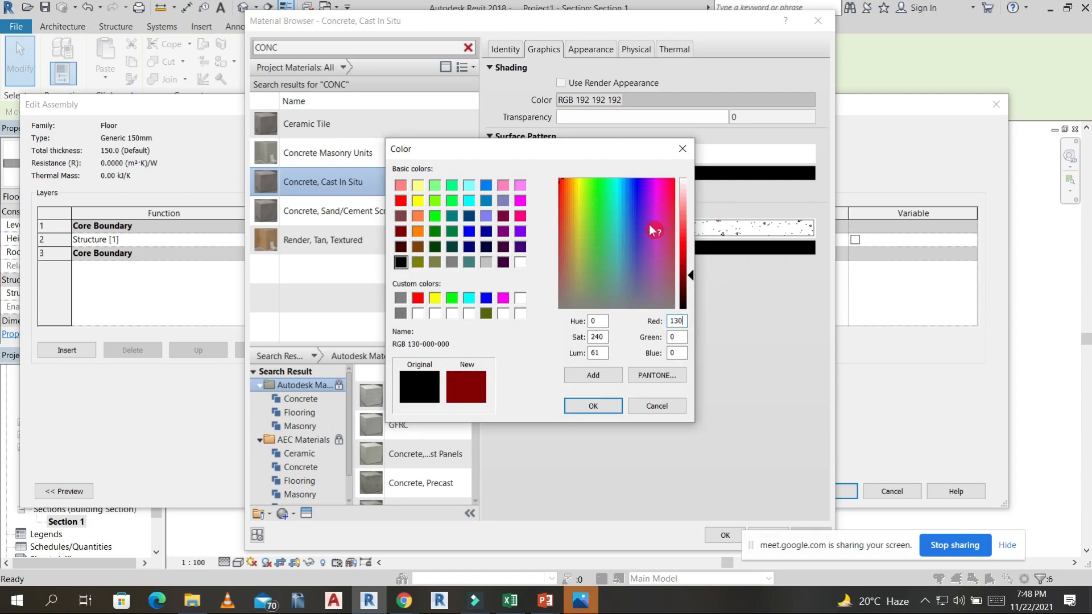
left_click(401, 312)
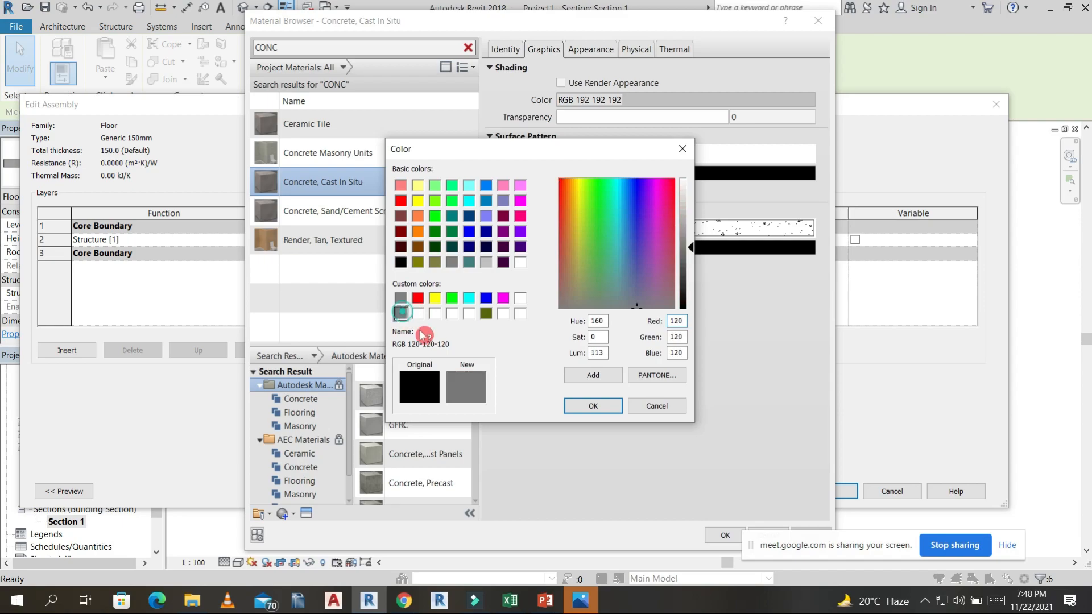
left_click(594, 409)
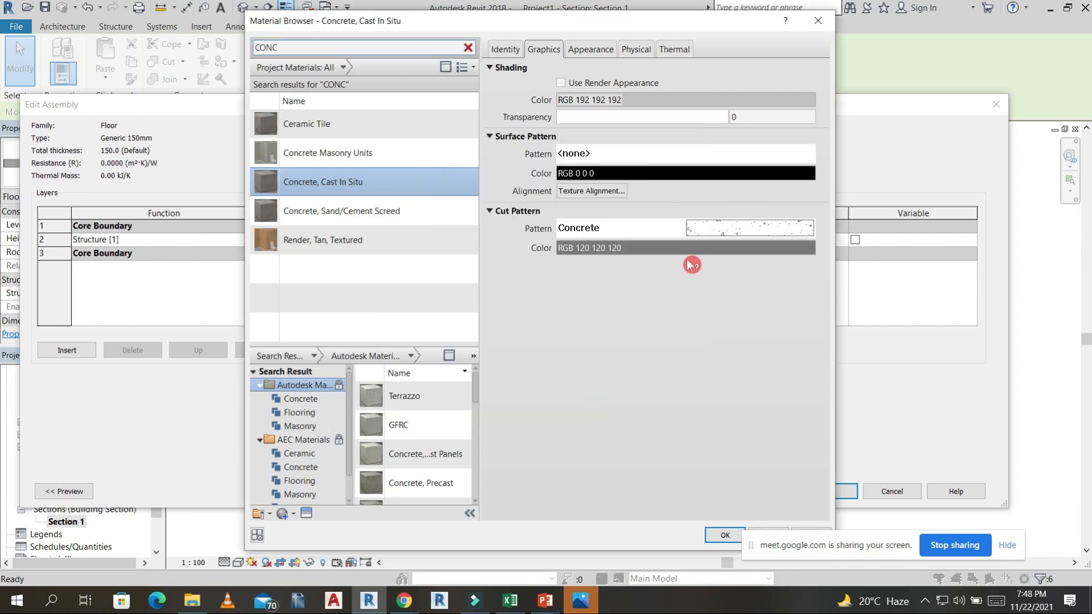
left_click(711, 238)
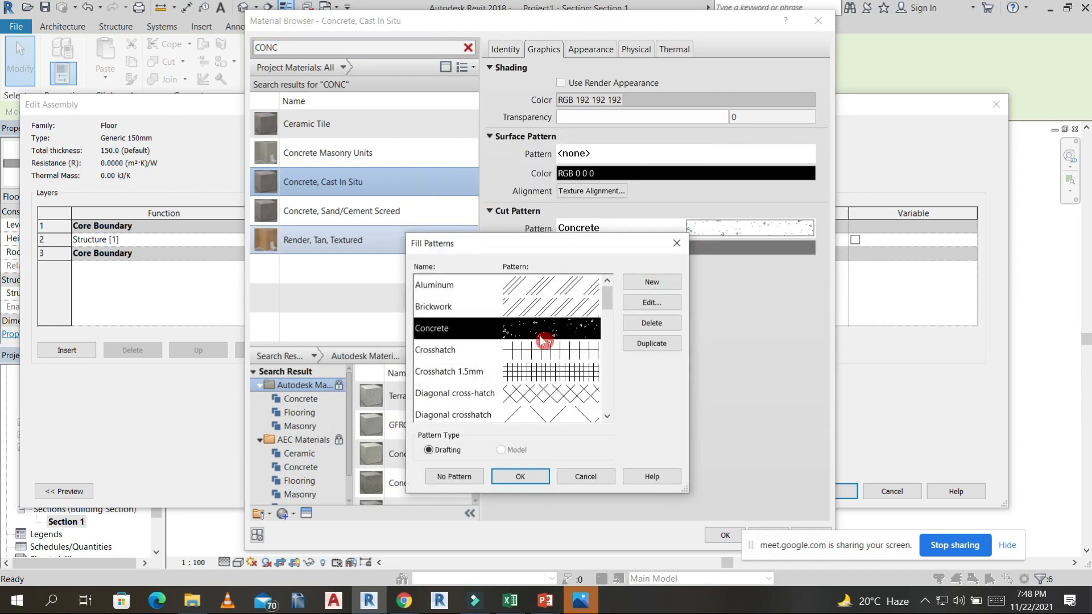
scroll(544, 341, "down", 7)
left_click(550, 328)
left_click(532, 477)
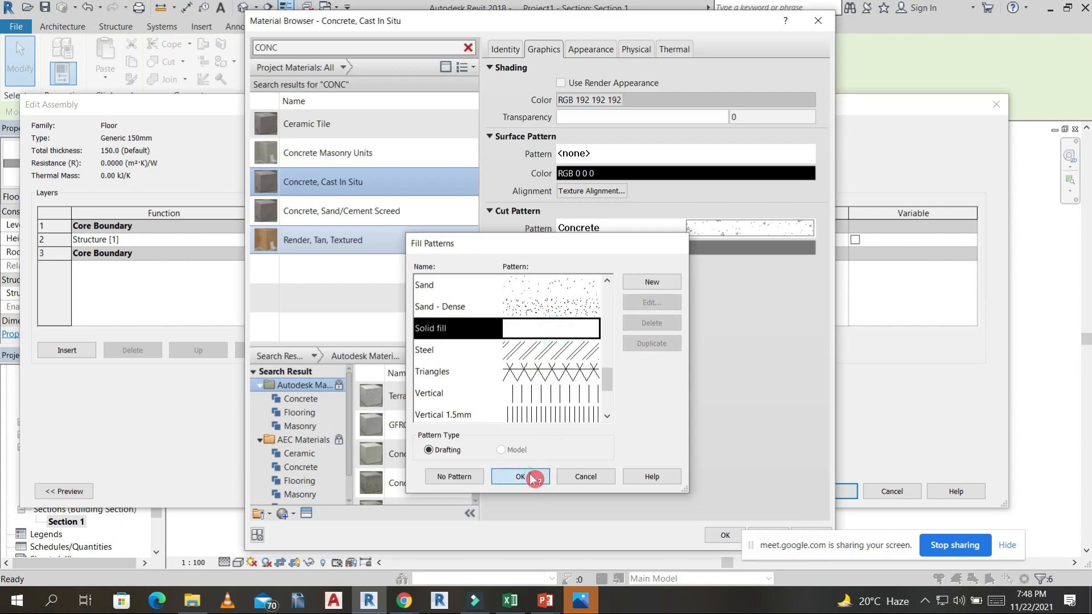
left_click(726, 535)
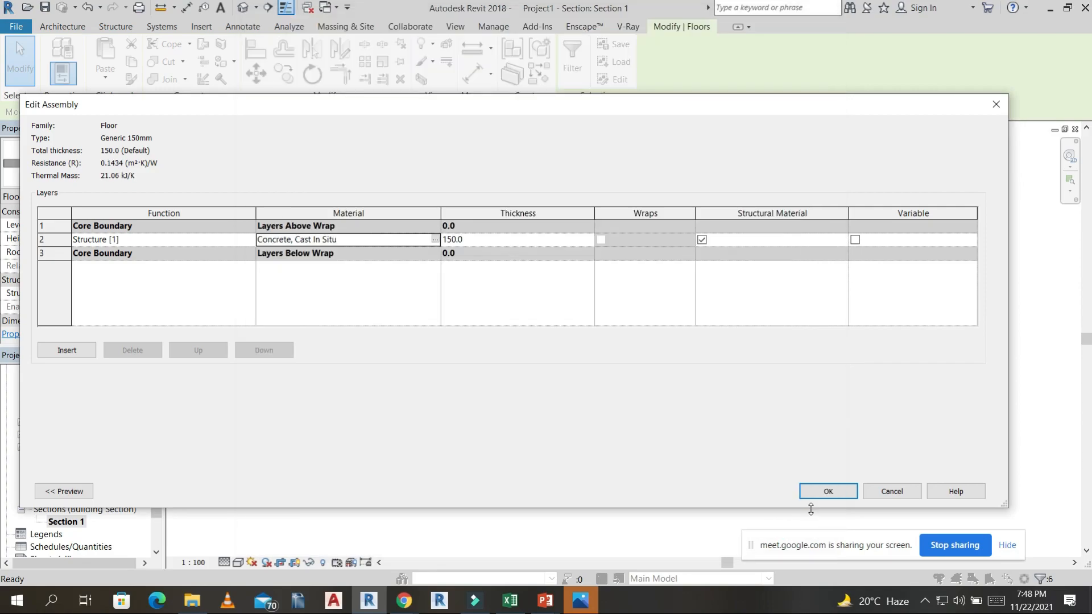
left_click(827, 492)
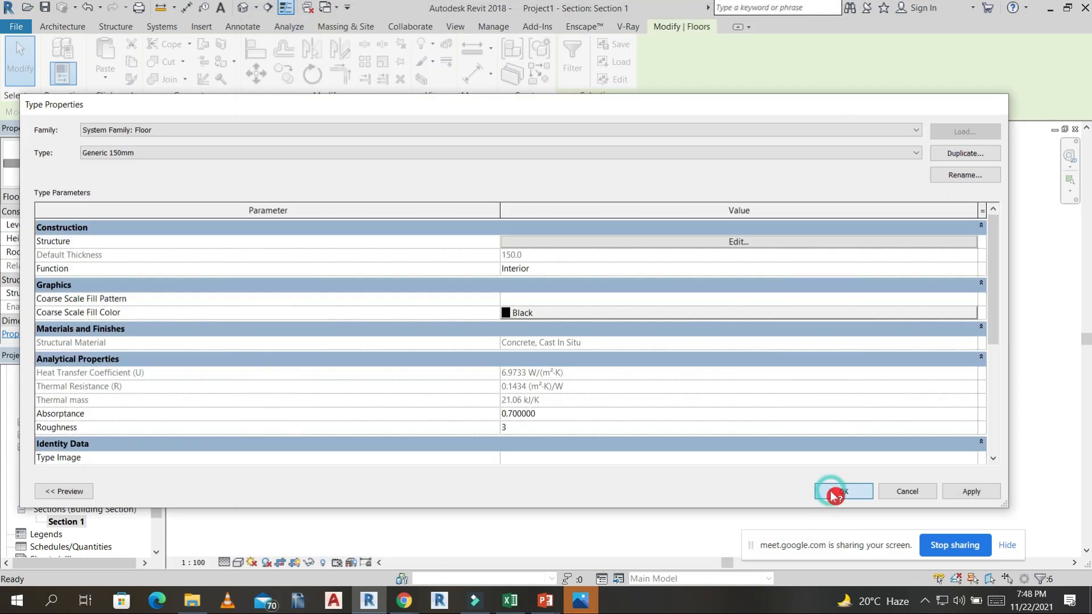
left_click(836, 493)
left_click(909, 313)
scroll(733, 334, "up", 6)
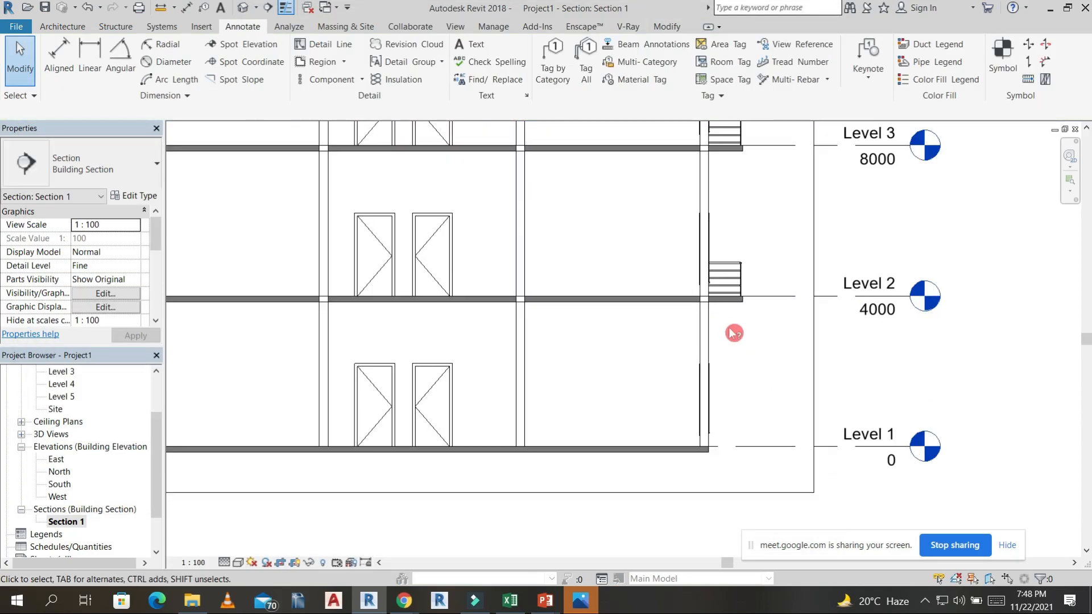
Join the Level 2 floor slab in Section 1 with the exterior walls above and below it at the building's right edge.
scroll(516, 280, "down", 3)
key("Return")
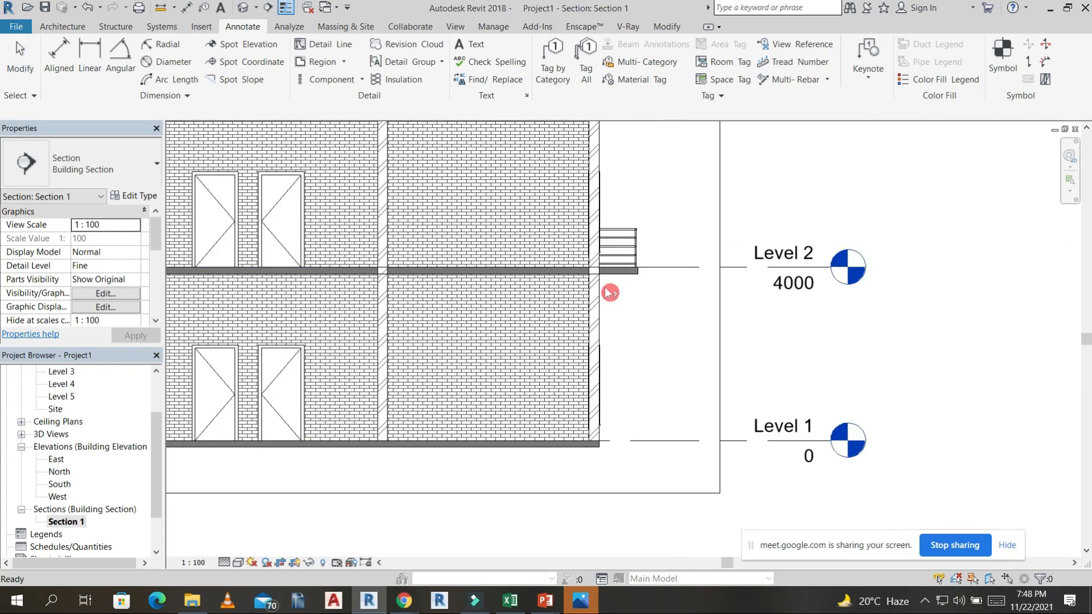
left_click(595, 274)
scroll(595, 273, "up", 2)
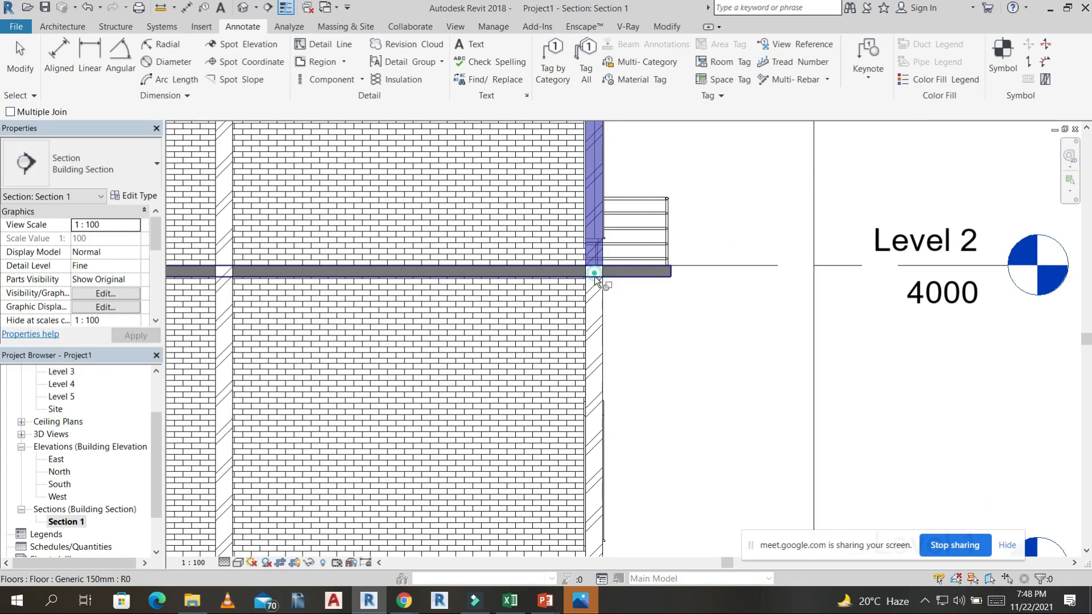
left_click(606, 289)
scroll(601, 279, "up", 2)
left_click(602, 292)
left_click(609, 278)
Join the Level 2 floor slab with the two interior walls that cross it on either side of the doors.
scroll(657, 302, "down", 3)
scroll(483, 319, "up", 4)
scroll(479, 325, "up", 2)
left_click(493, 309)
left_click(499, 326)
scroll(513, 330, "down", 2)
scroll(513, 330, "down", 3)
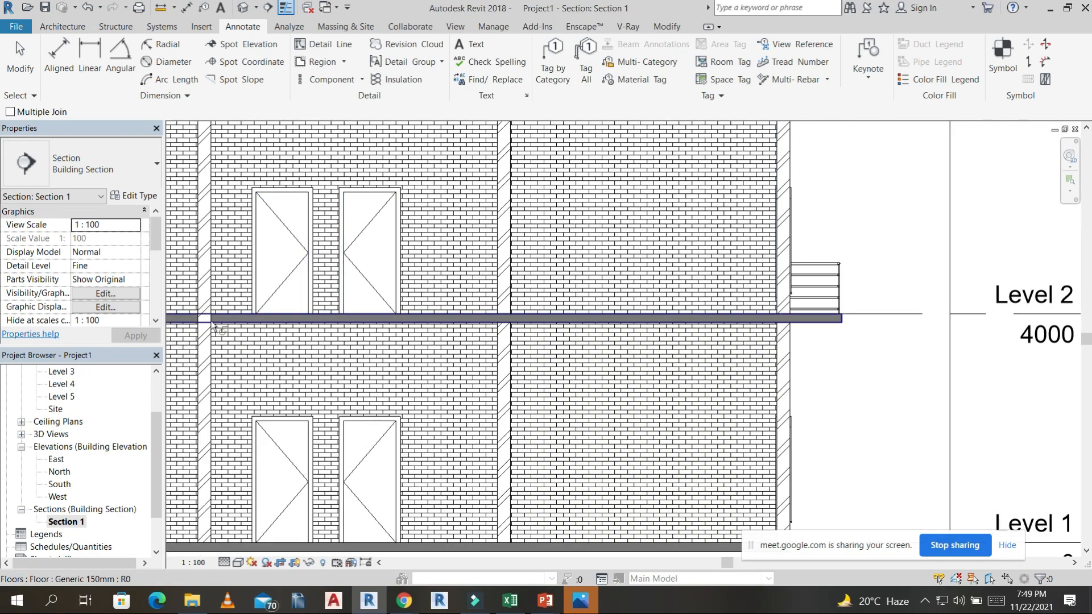
scroll(200, 319, "up", 3)
left_click(199, 317)
left_click(195, 328)
scroll(341, 364, "down", 5)
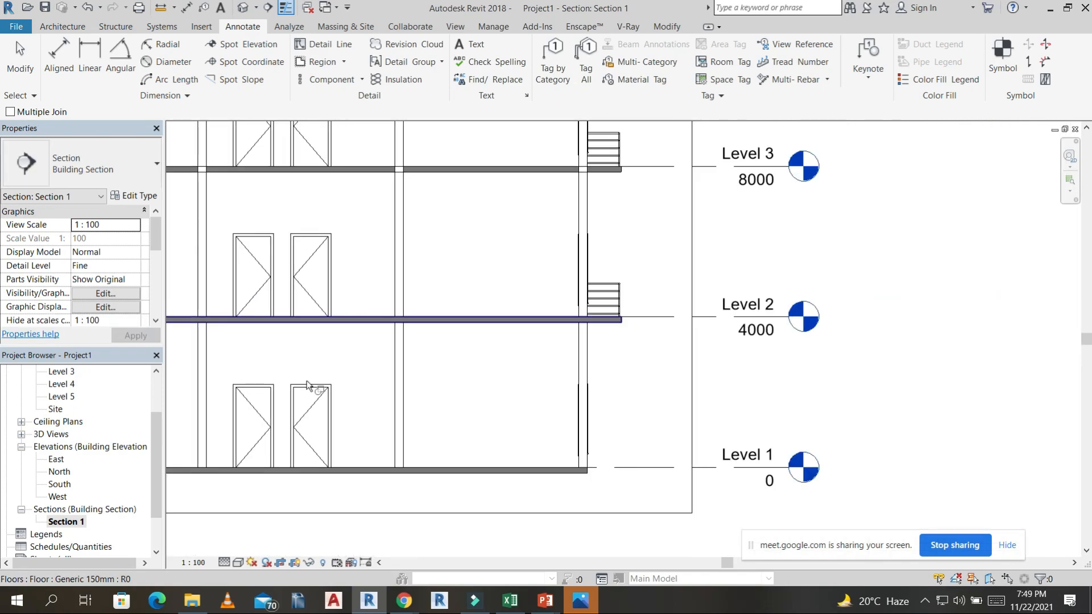
End the Join command and examine the Level 2 slab where it meets the walls and doors in Section 1.
scroll(419, 348, "up", 3)
left_click(422, 296)
scroll(423, 297, "up", 2)
key("Escape")
scroll(425, 297, "down", 2)
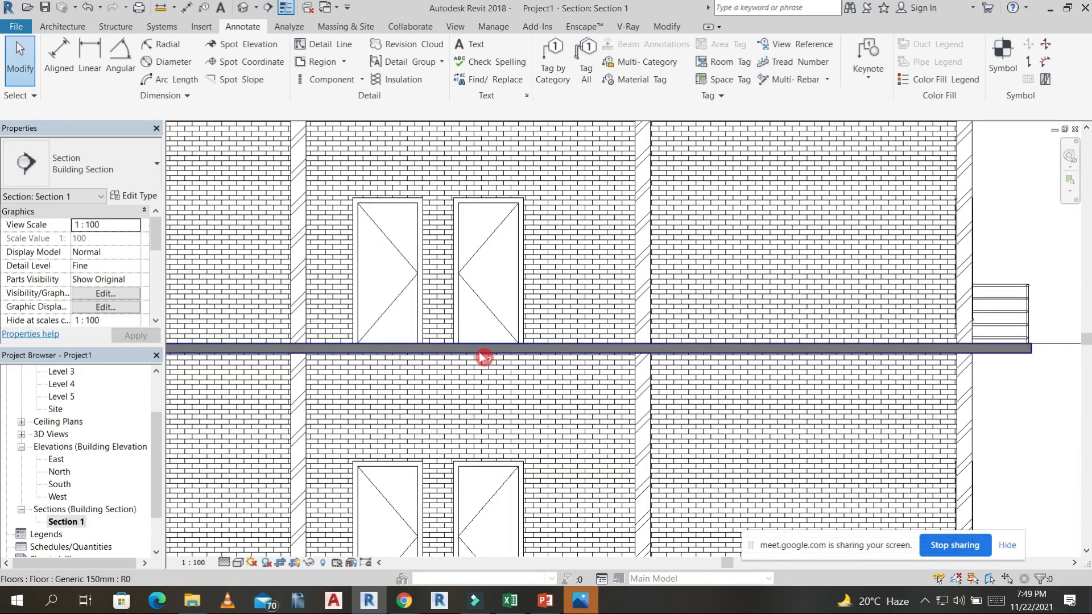
scroll(455, 350, "up", 2)
scroll(438, 344, "up", 2)
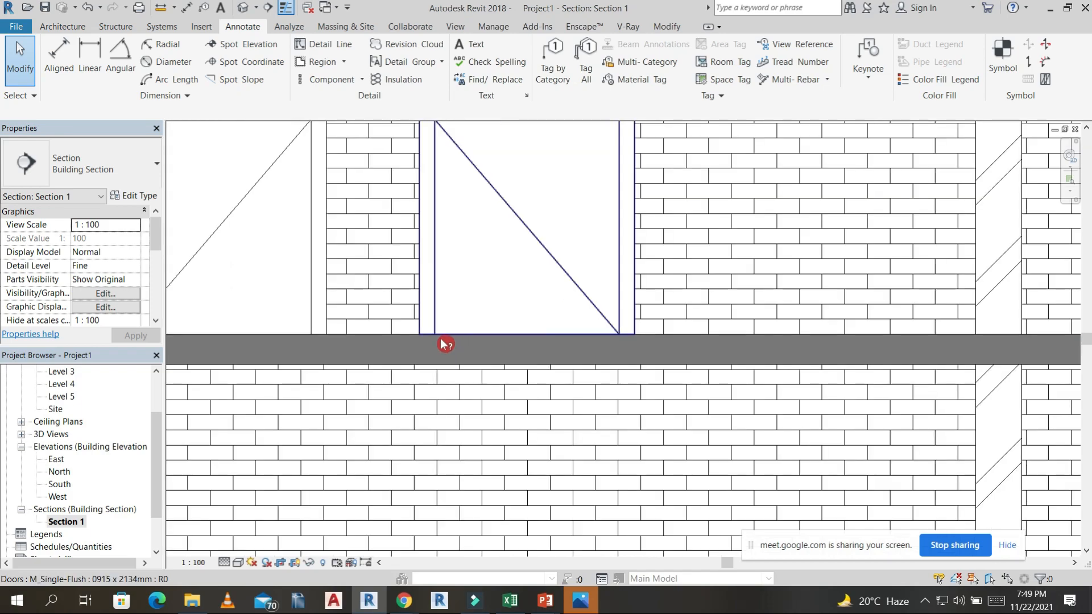
scroll(480, 268, "down", 5)
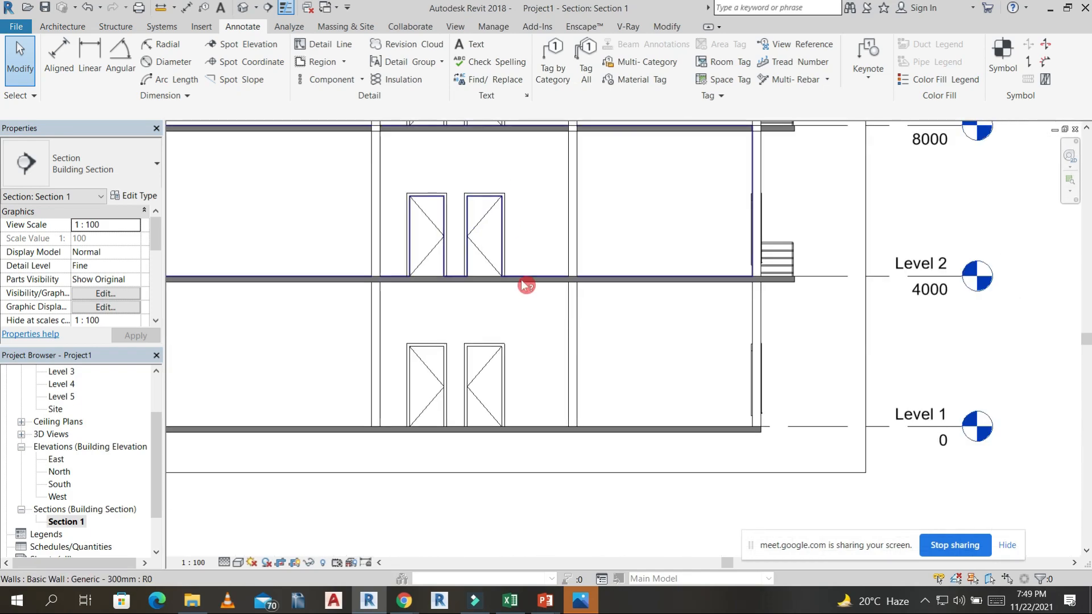
scroll(582, 290, "down", 2)
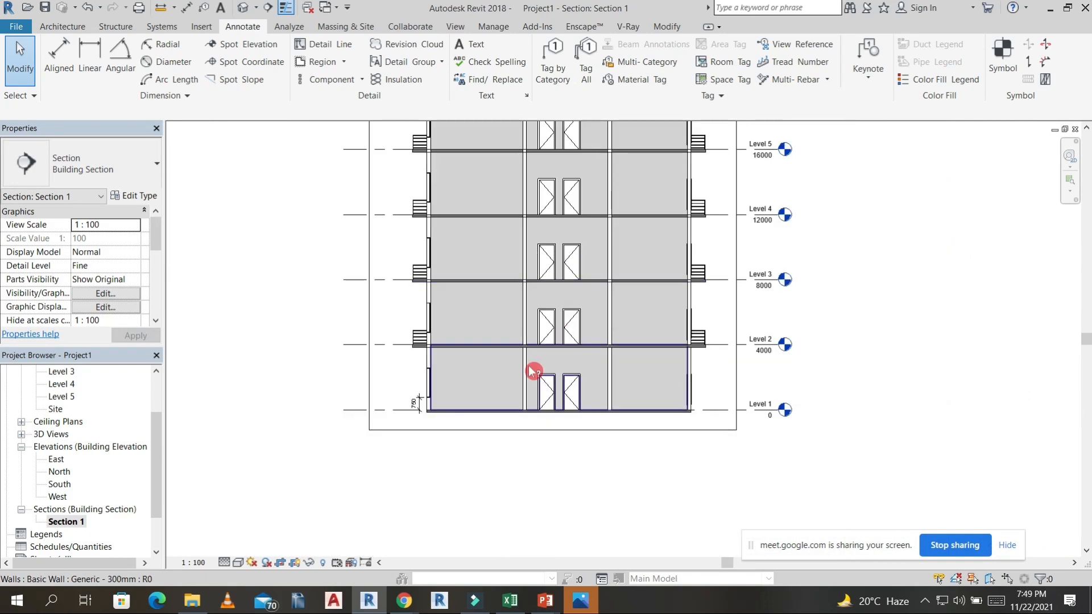
Open the default 3D view and examine the building's facades, balconies and roof from several sides.
left_click(243, 7)
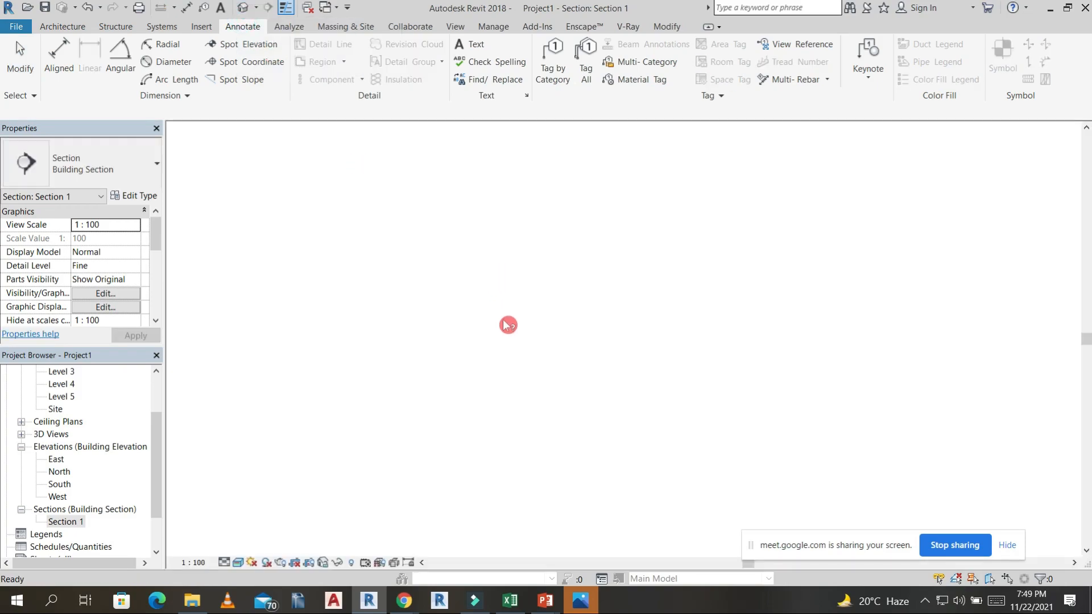
scroll(620, 370, "down", 1)
middle_click_drag(768, 358, 654, 338, "shift")
scroll(385, 302, "up", 3)
middle_click_drag(483, 376, 711, 450, "shift")
scroll(821, 472, "up", 5)
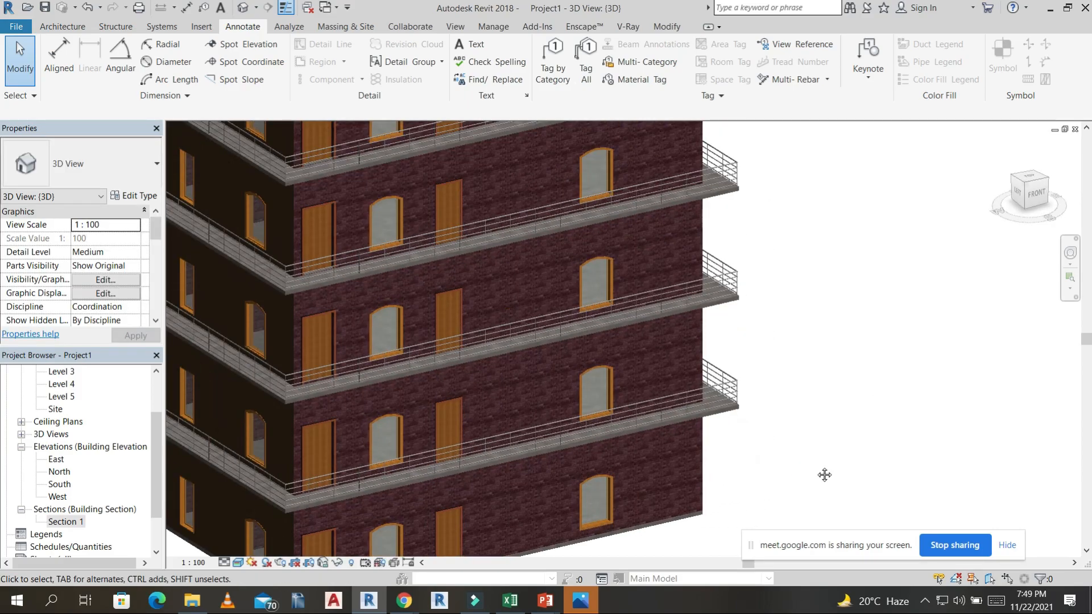
middle_click_drag(817, 472, 609, 458, "shift")
scroll(646, 429, "down", 2)
middle_click_drag(674, 443, 849, 438)
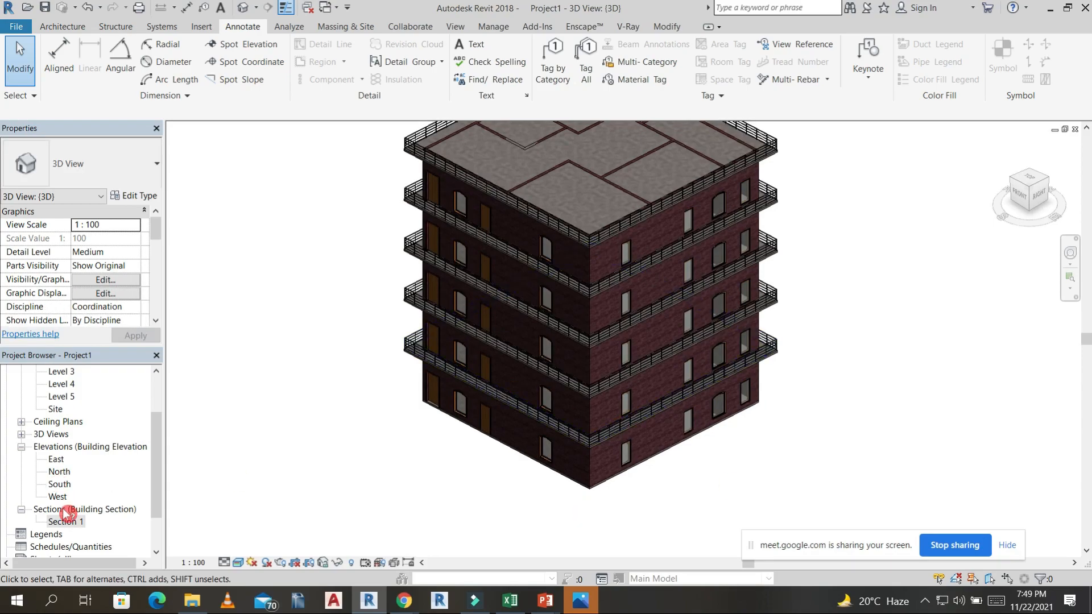
Open the Site floor plan.
scroll(84, 372, "up", 2)
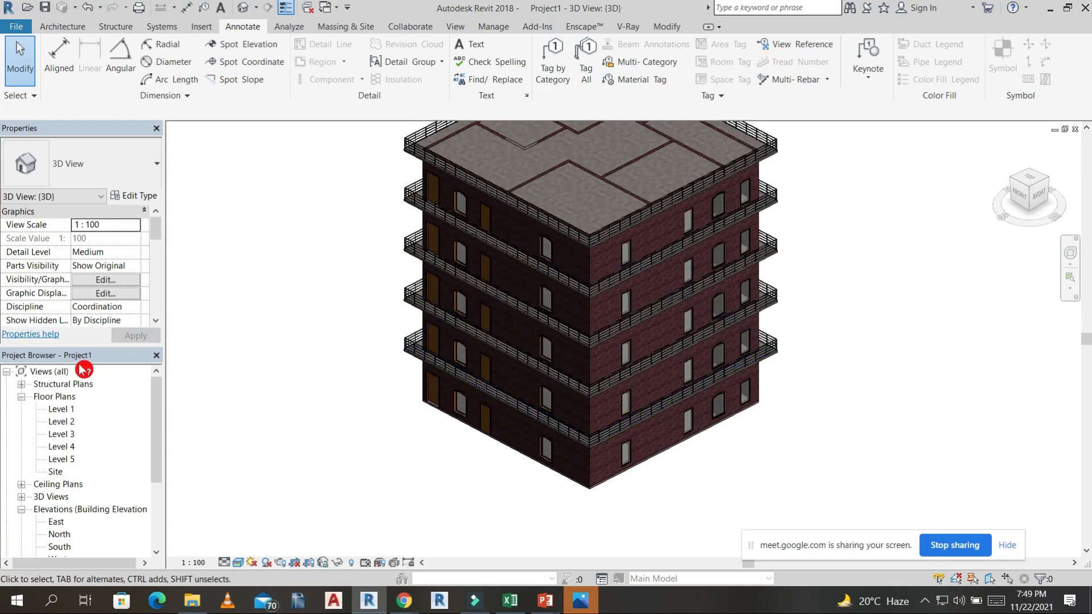
double_click(61, 409)
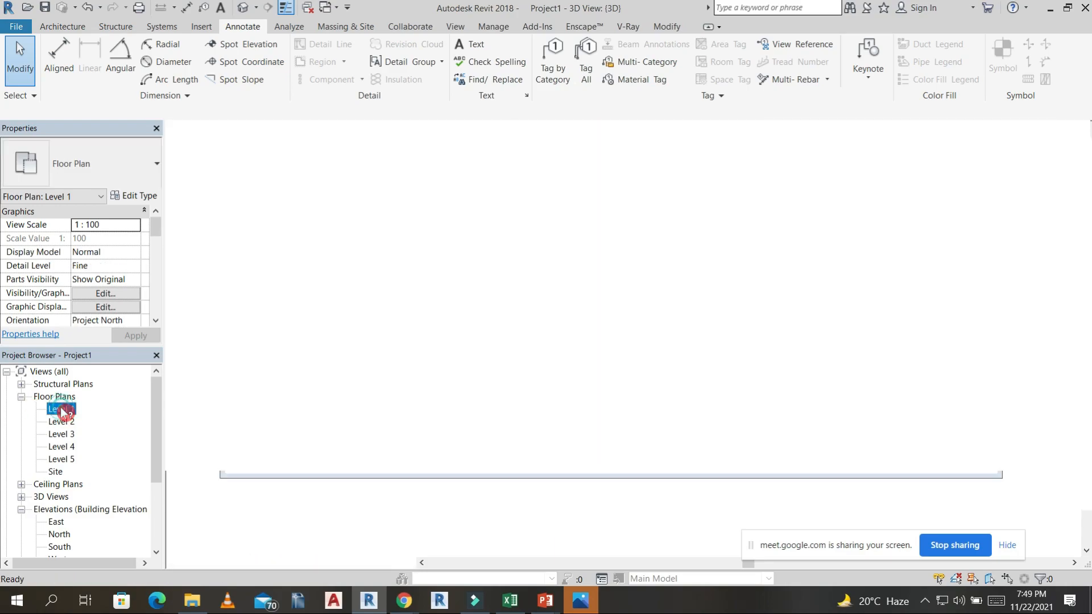
double_click(57, 472)
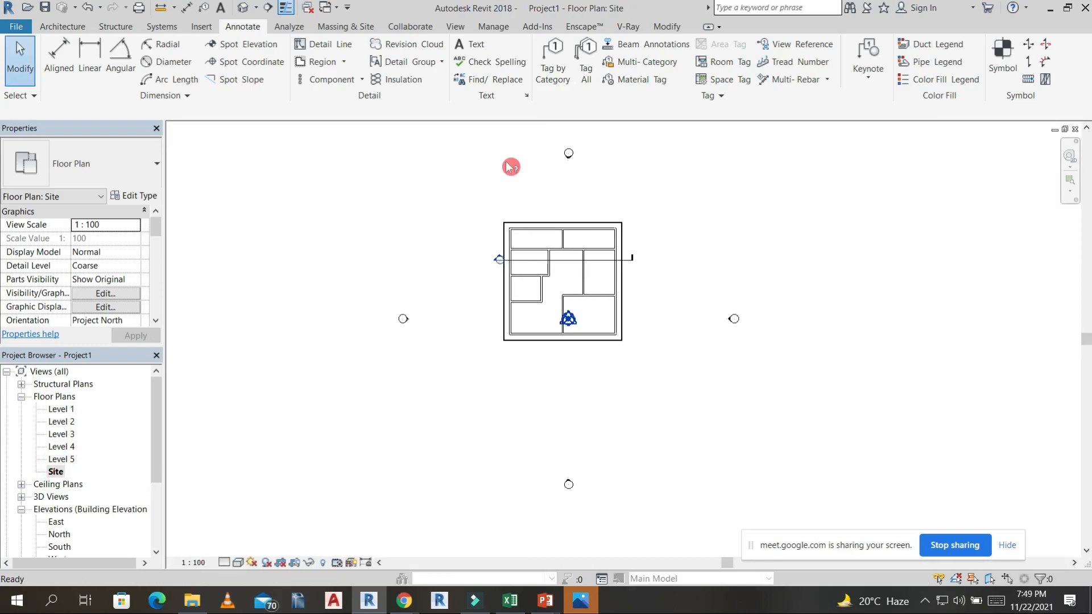
Start a toposurface and place five points forming an irregular boundary around the building.
left_click(345, 27)
left_click(331, 57)
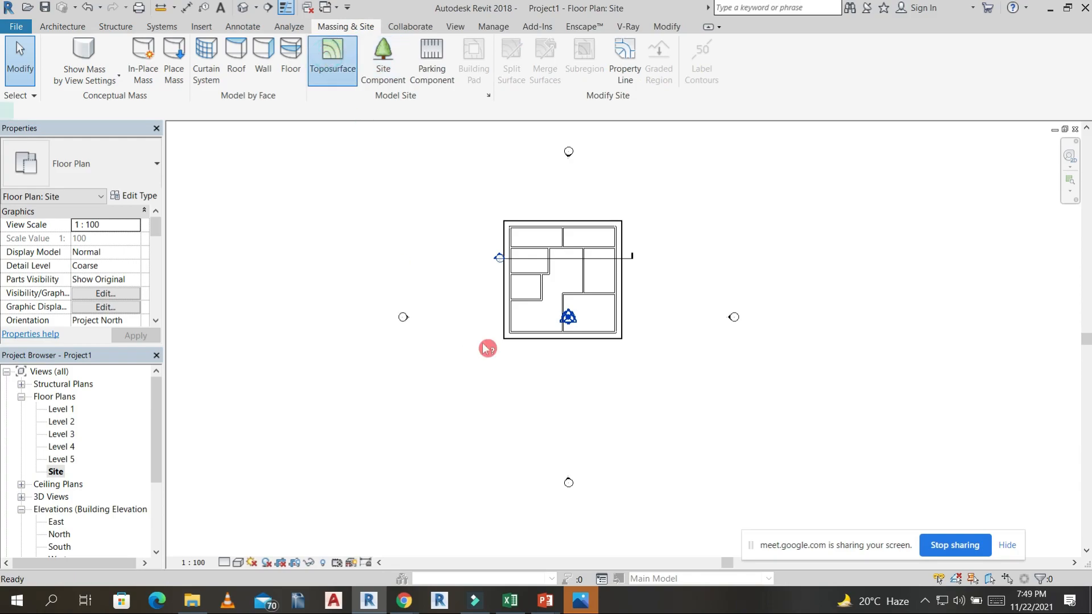
left_click(430, 185)
left_click(437, 387)
left_click(707, 213)
left_click(695, 151)
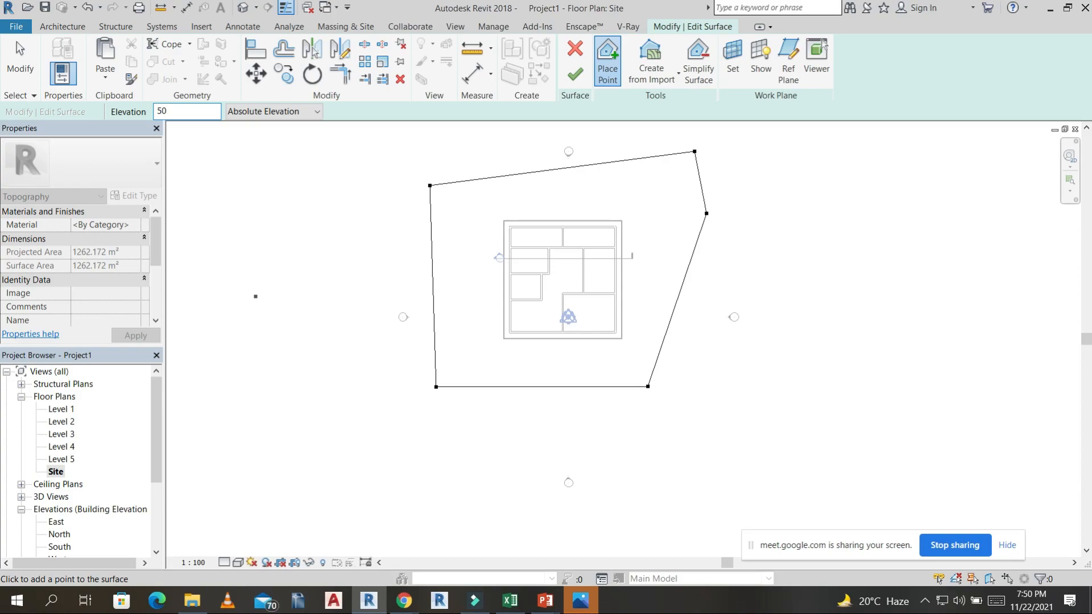
Place surface points at elevation 15240 across the area west and north of the building.
scroll(364, 190, "down", 2)
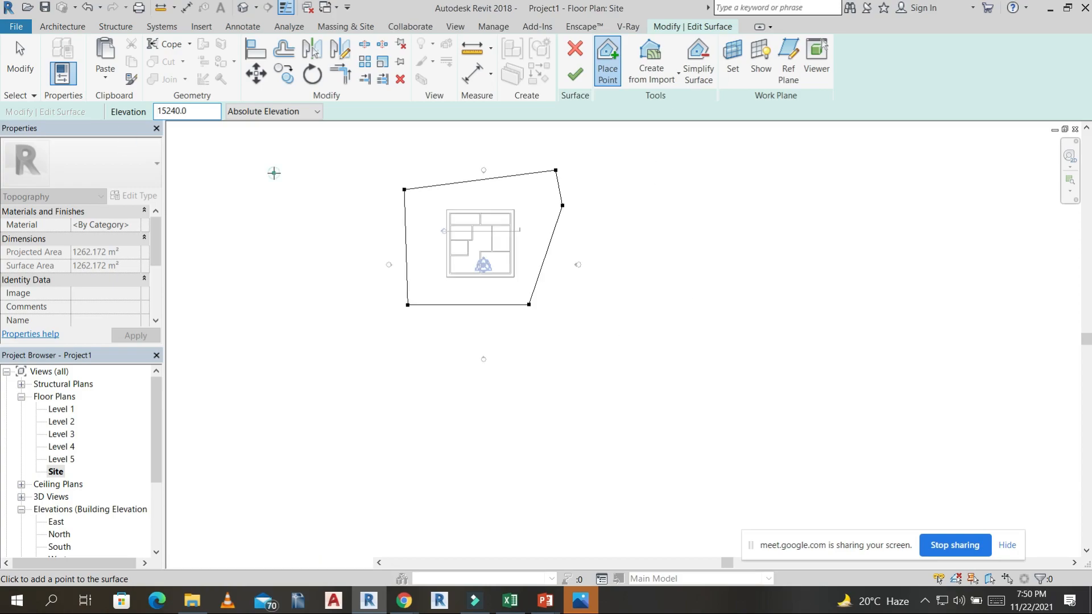
left_click(274, 172)
left_click(219, 245)
left_click(205, 311)
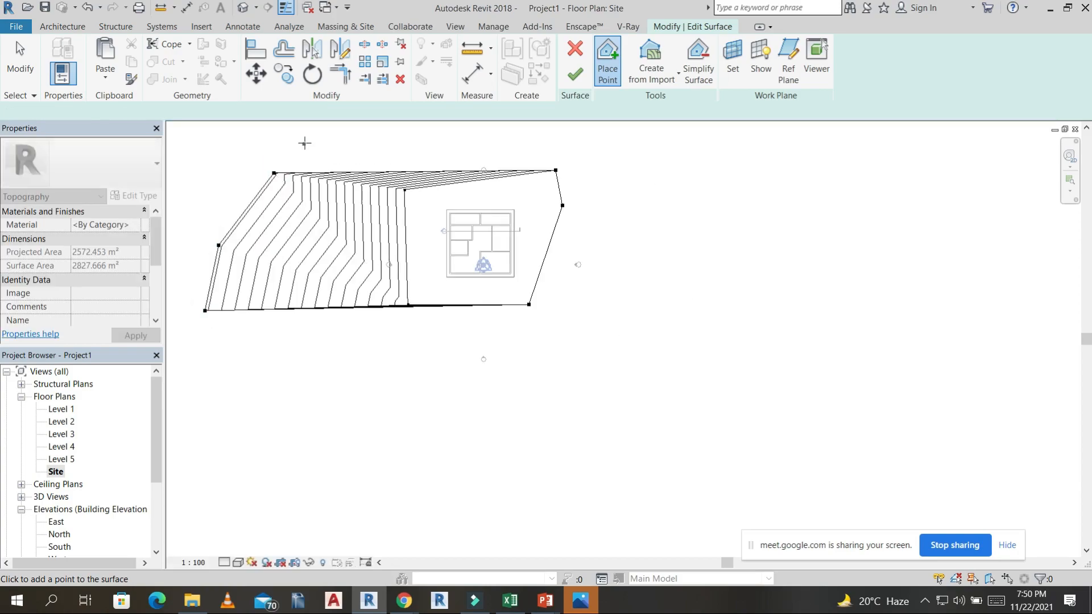
left_click(305, 143)
middle_click_drag(515, 344, 528, 351)
left_click(276, 144)
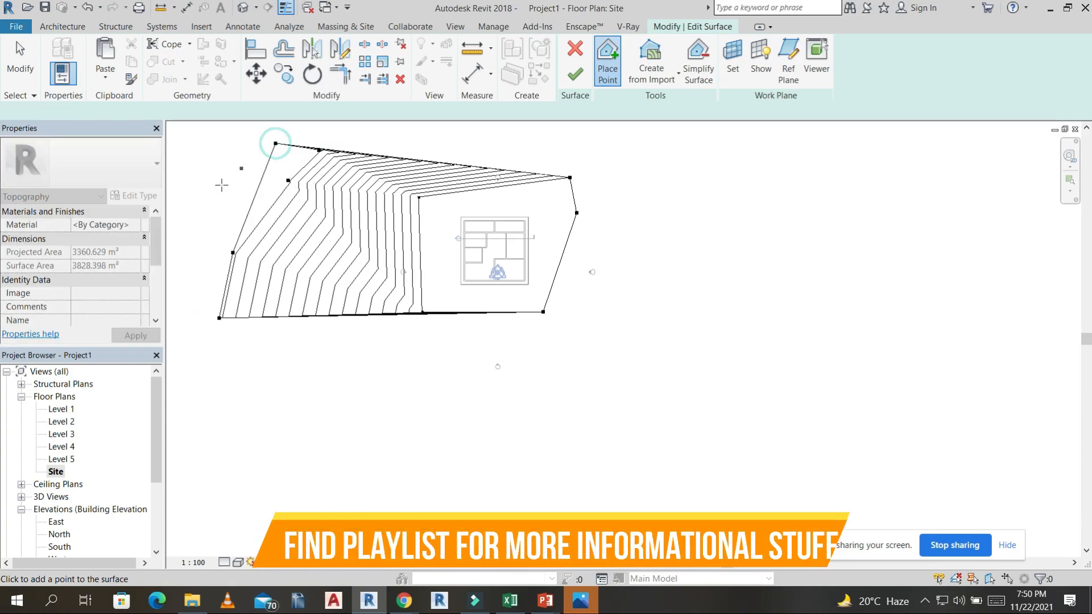
left_click(203, 233)
left_click(197, 293)
left_click(375, 123)
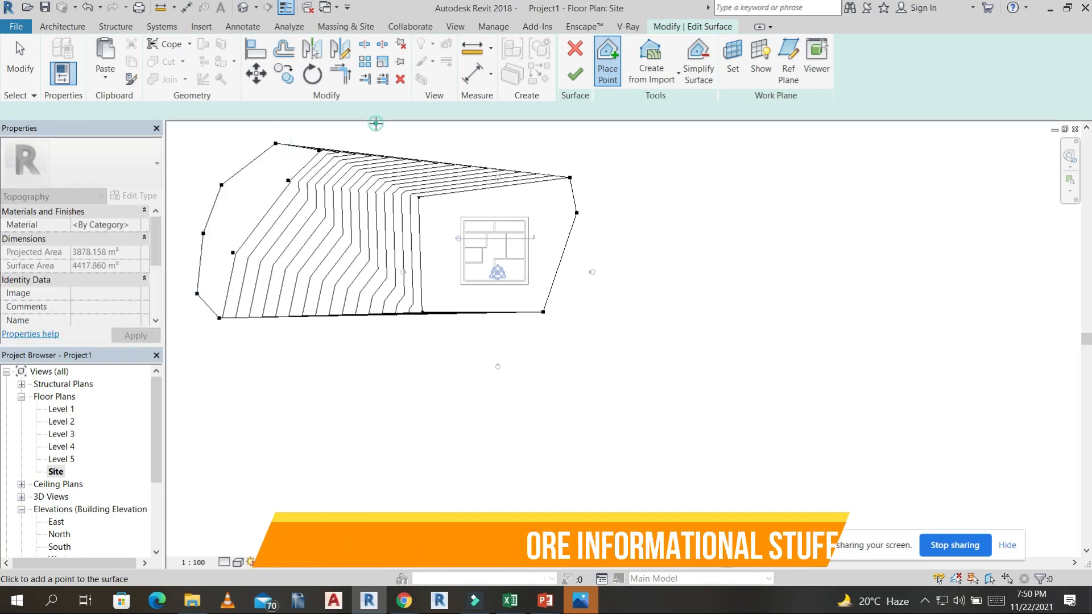
middle_click_drag(466, 201, 529, 260)
left_click(531, 147)
left_click(356, 124)
left_click(247, 162)
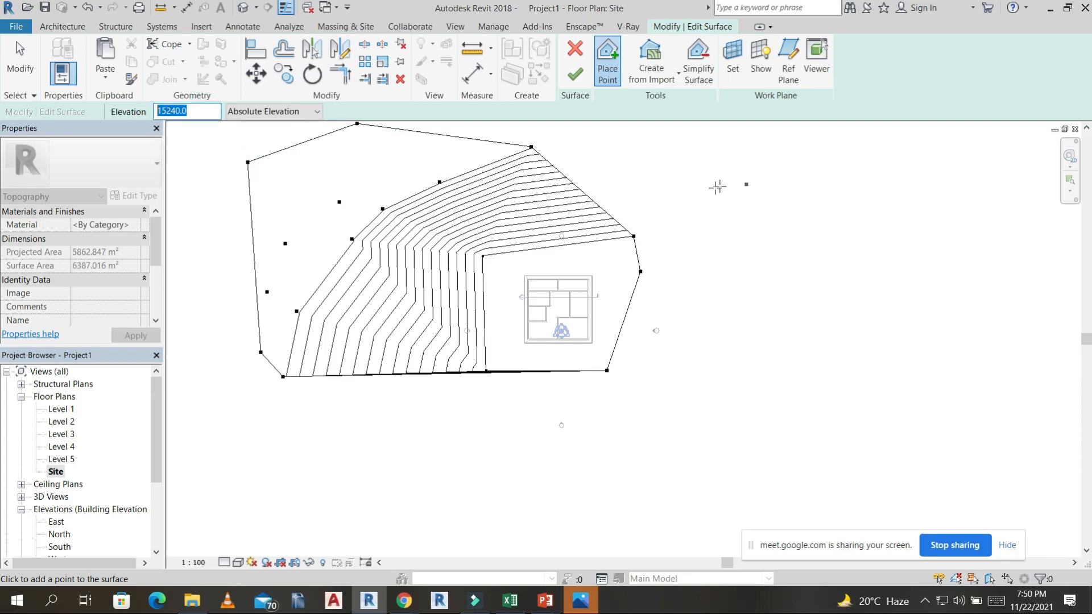
left_click(639, 156)
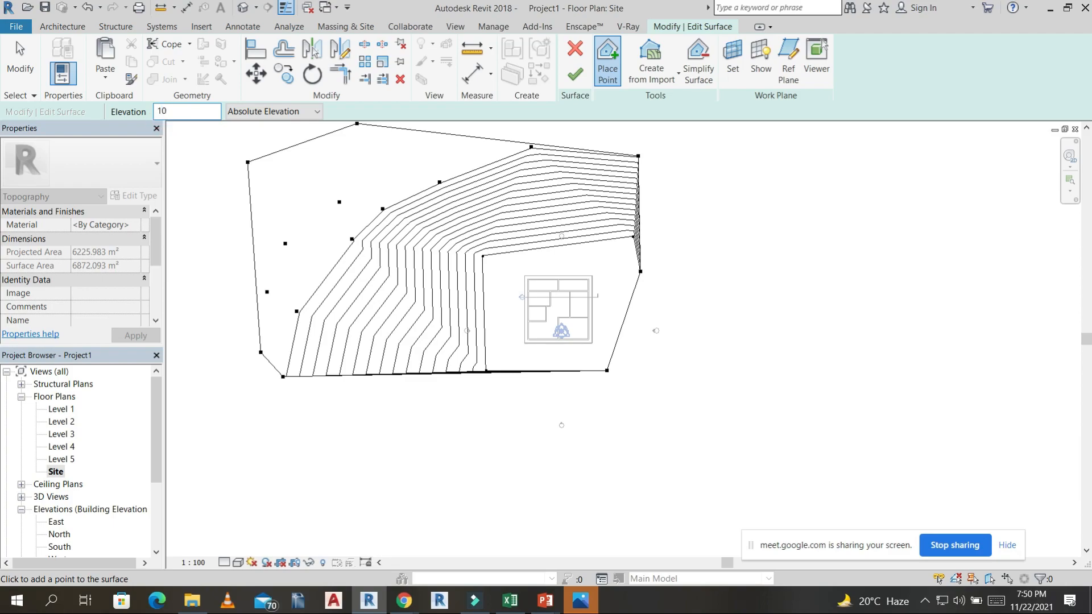
Set the point elevation to 10 ft and place surface points around the building's east and south sides.
left_click(695, 178)
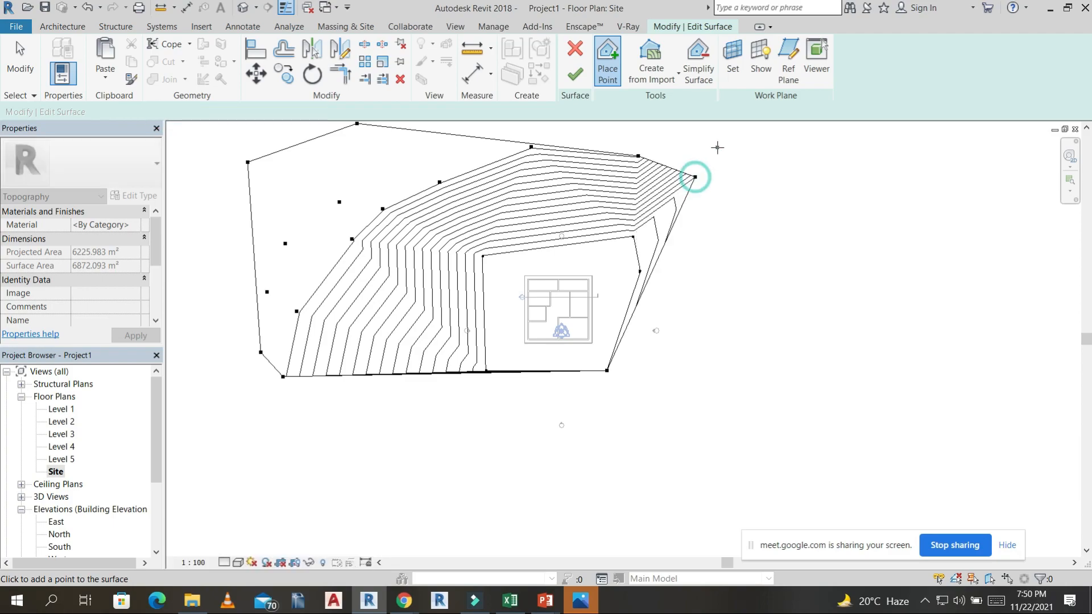
left_click(717, 147)
left_click(758, 195)
left_click(768, 244)
left_click(771, 274)
left_click(780, 314)
left_click(681, 404)
left_click(618, 453)
left_click(531, 459)
left_click(468, 480)
left_click(758, 473)
left_click(819, 378)
left_click(878, 272)
left_click(241, 132)
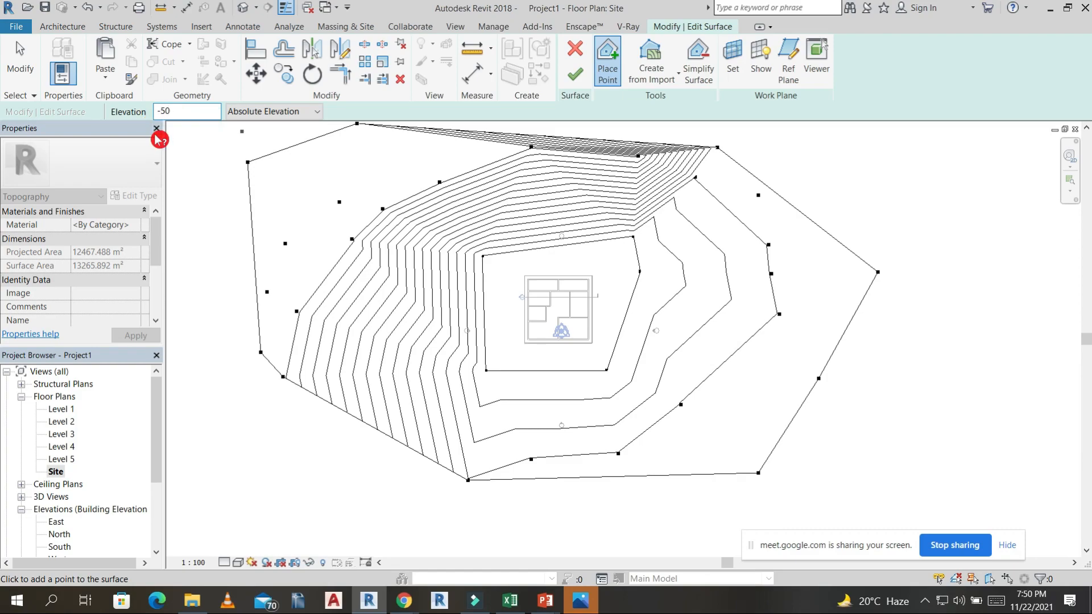
Place points at elevation -15240 along the outer western and northern edges, and finish the toposurface.
scroll(246, 186, "down", 5)
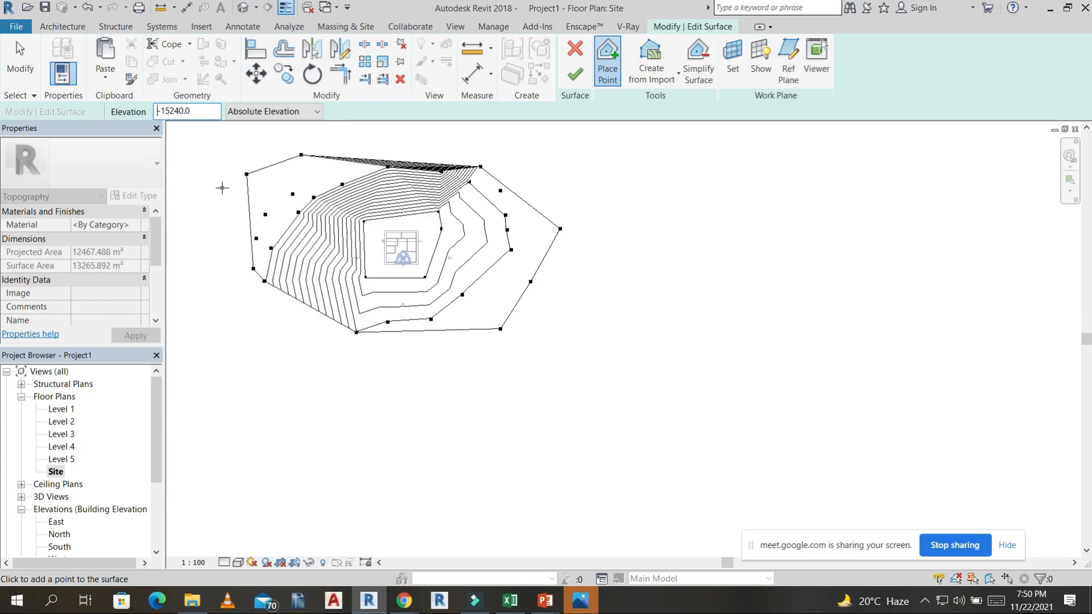
left_click(222, 188)
left_click(170, 263)
left_click(221, 153)
left_click(285, 131)
left_click(387, 130)
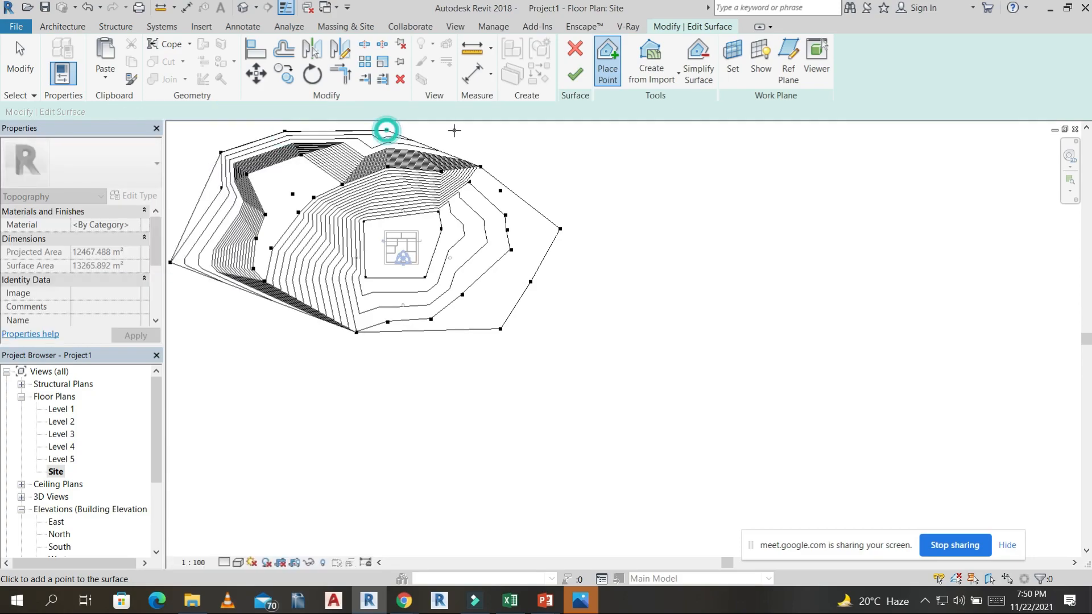
left_click(555, 124)
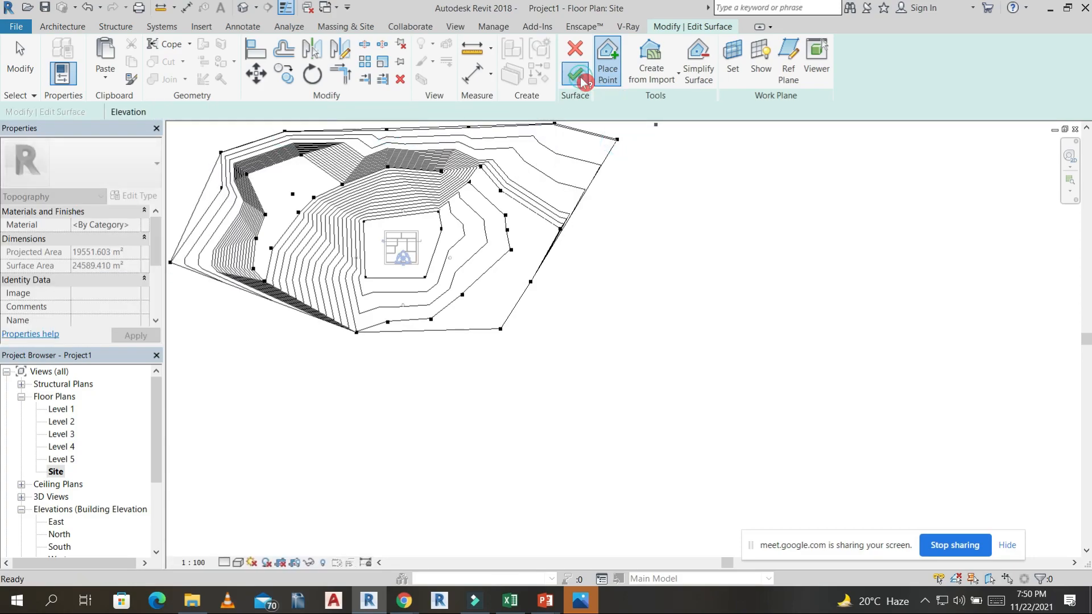
left_click(575, 74)
Open the default 3D view and examine the terrain and its contours around the building from several angles.
left_click(245, 10)
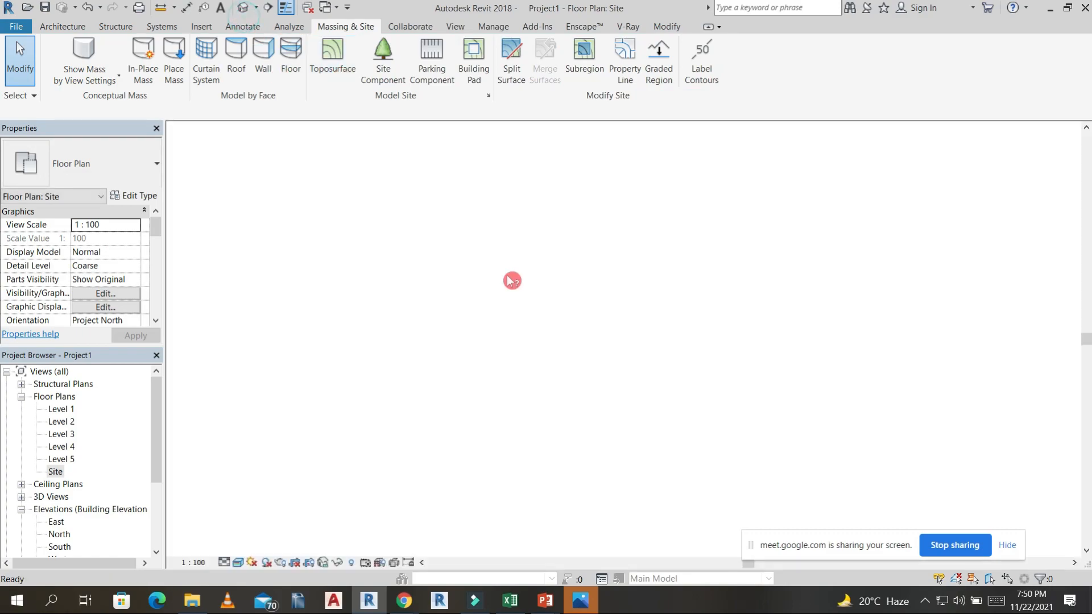
scroll(556, 327, "down", 5)
middle_click_drag(557, 325, 831, 319, "shift")
scroll(612, 339, "up", 3)
scroll(630, 373, "down", 2)
scroll(826, 322, "up", 5)
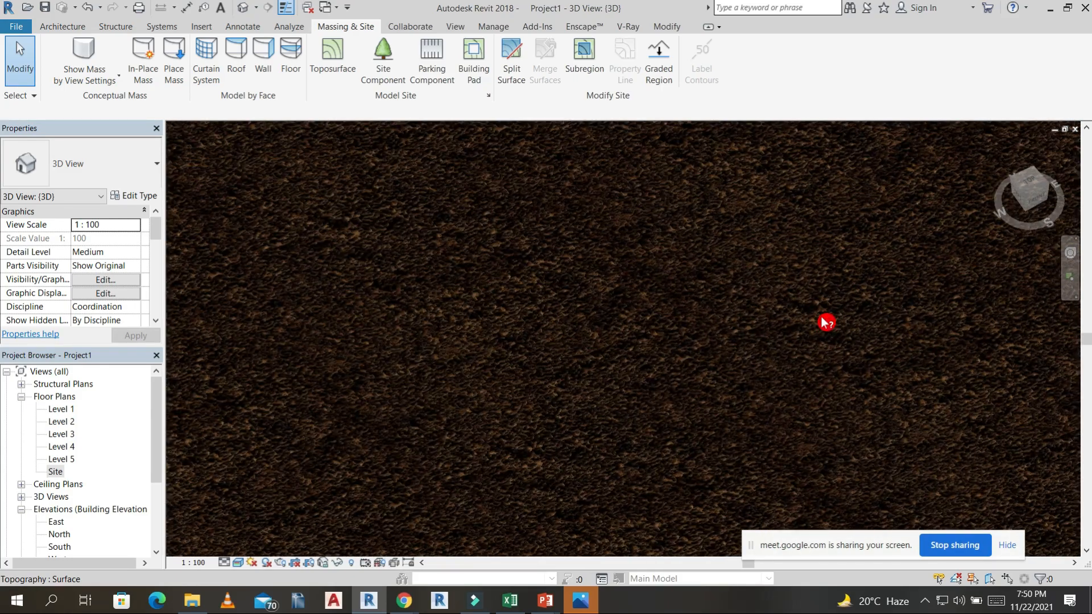
scroll(827, 322, "down", 5)
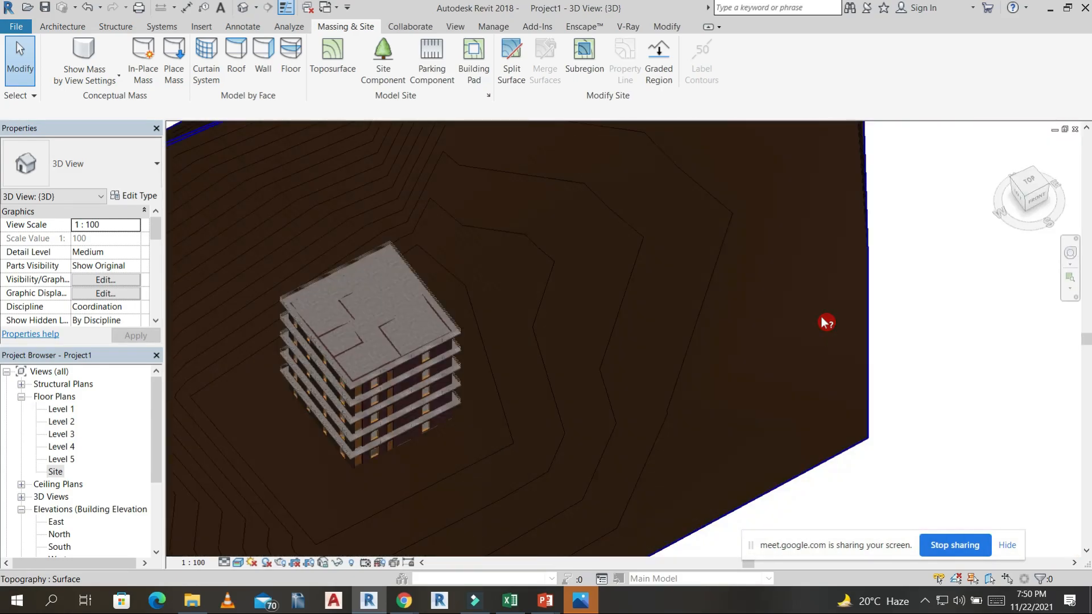
scroll(827, 323, "down", 5)
middle_click_drag(836, 366, 637, 362, "shift")
middle_click_drag(751, 363, 842, 387, "shift")
scroll(704, 387, "up", 4)
Place M_RPC Tree Deciduous Scarlet Oak 12.5 Meters site components across the terrain west of the building.
left_click(382, 63)
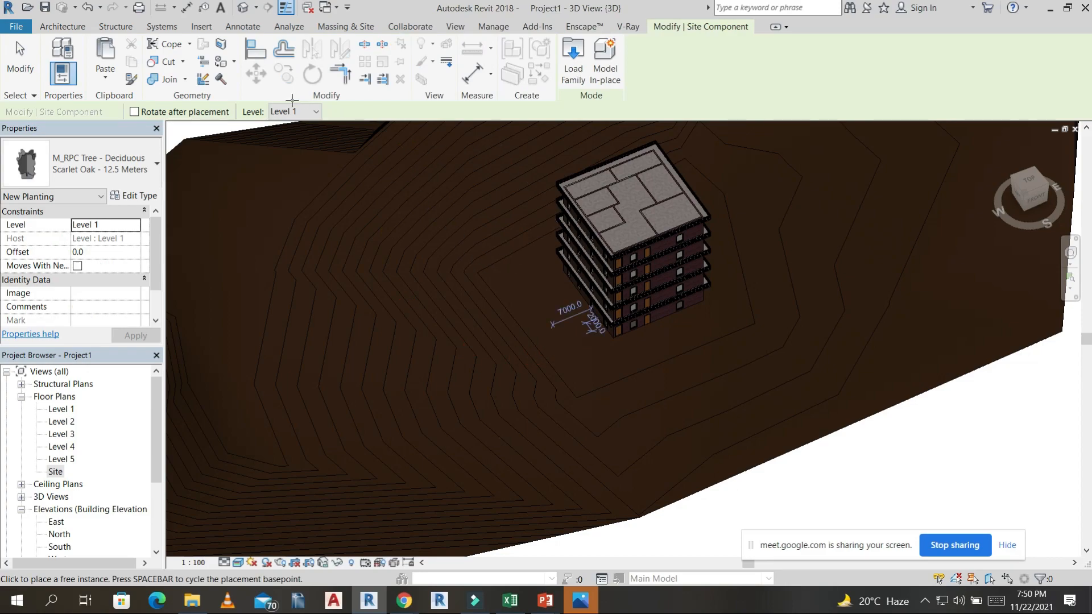
left_click(564, 346)
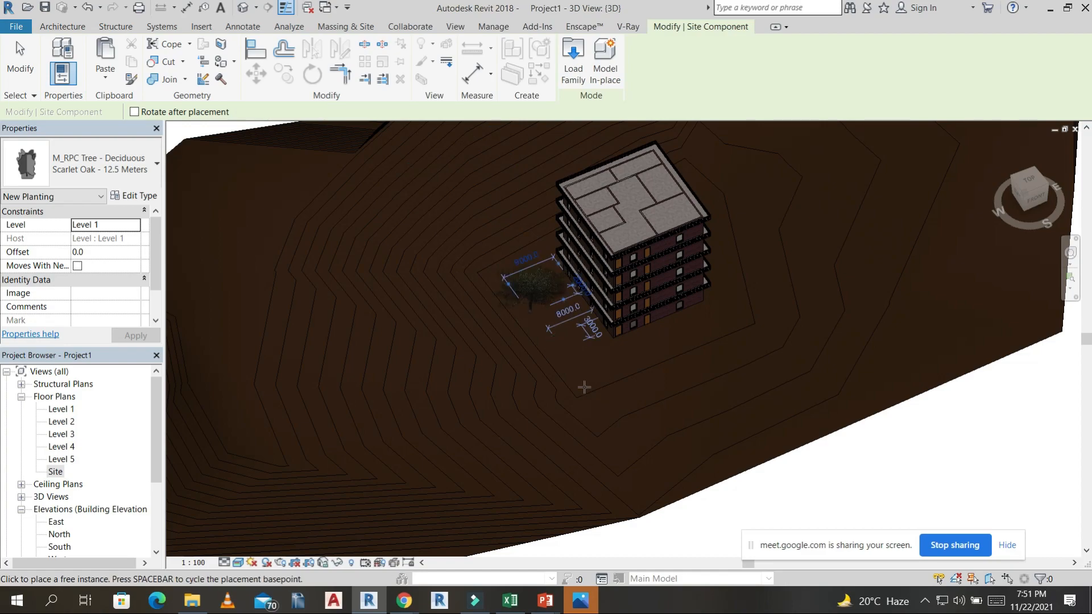
left_click(439, 256)
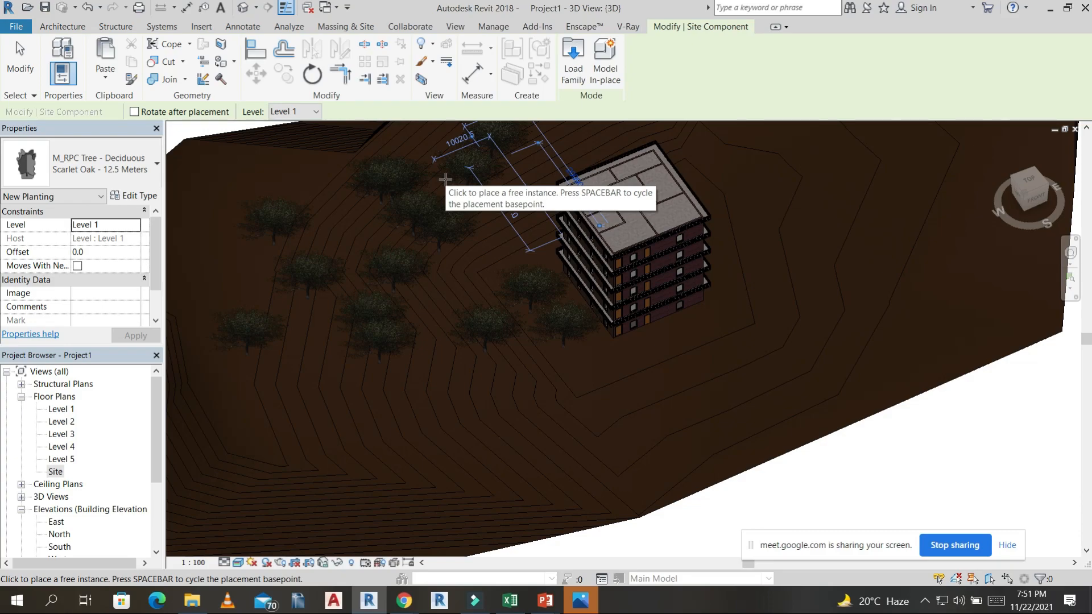
left_click(386, 470)
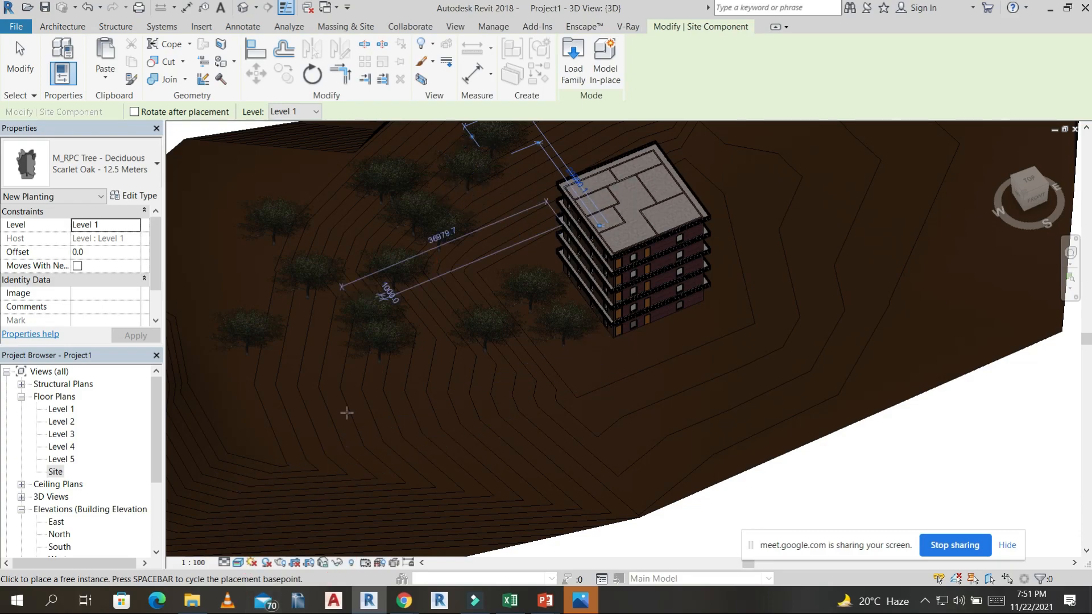
Set the 3D view's visual style to Shaded and examine the trees beside the building.
left_click(238, 563)
left_click(287, 506)
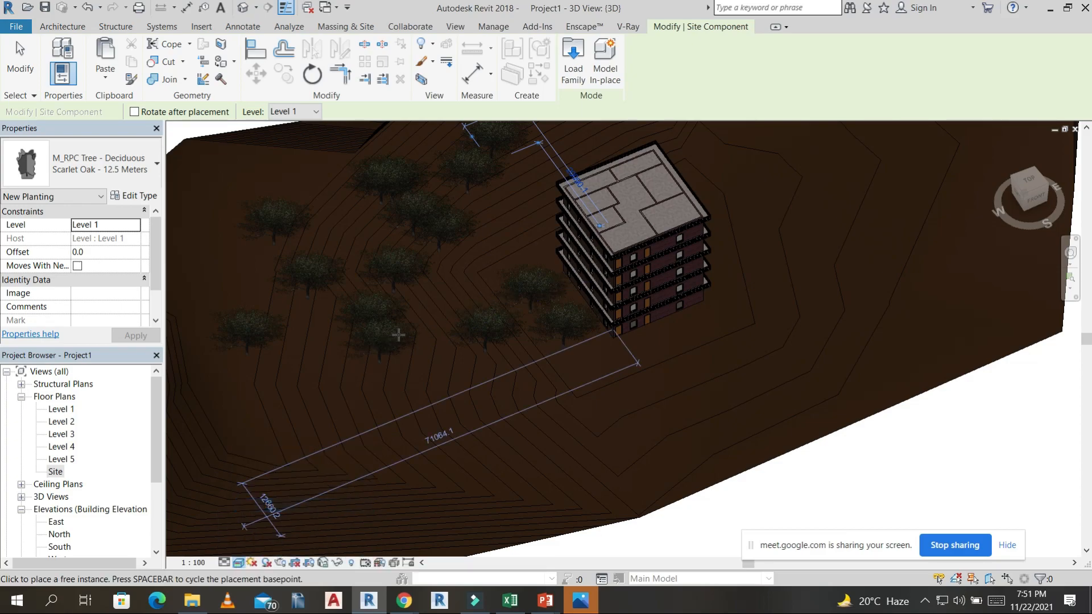
scroll(537, 308, "up", 8)
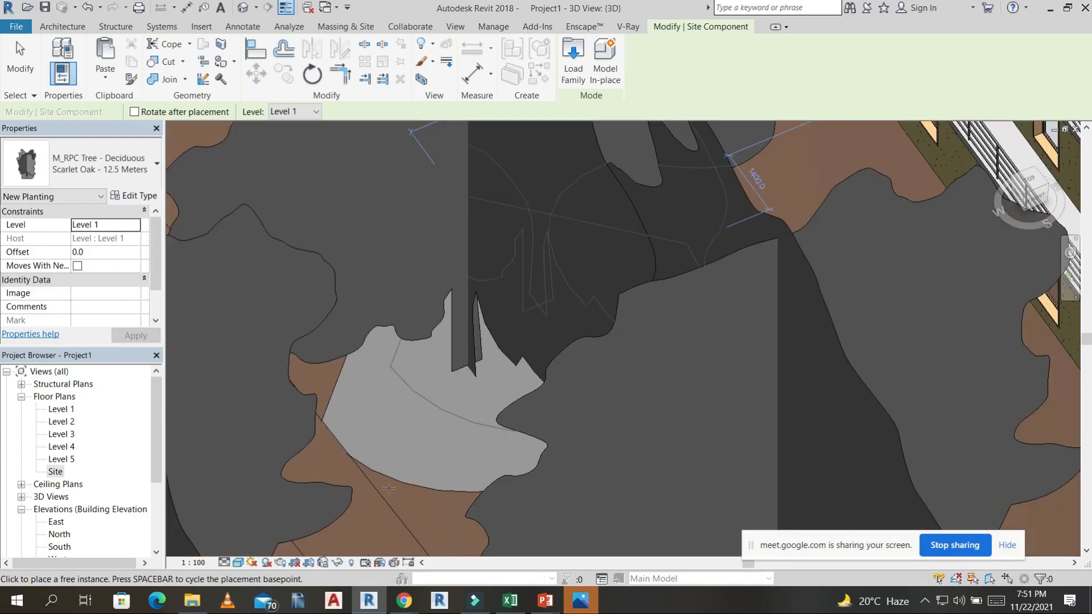
Switch the visual style to Realistic to examine the trees, and return it to Shaded.
left_click(252, 562)
left_click(269, 533)
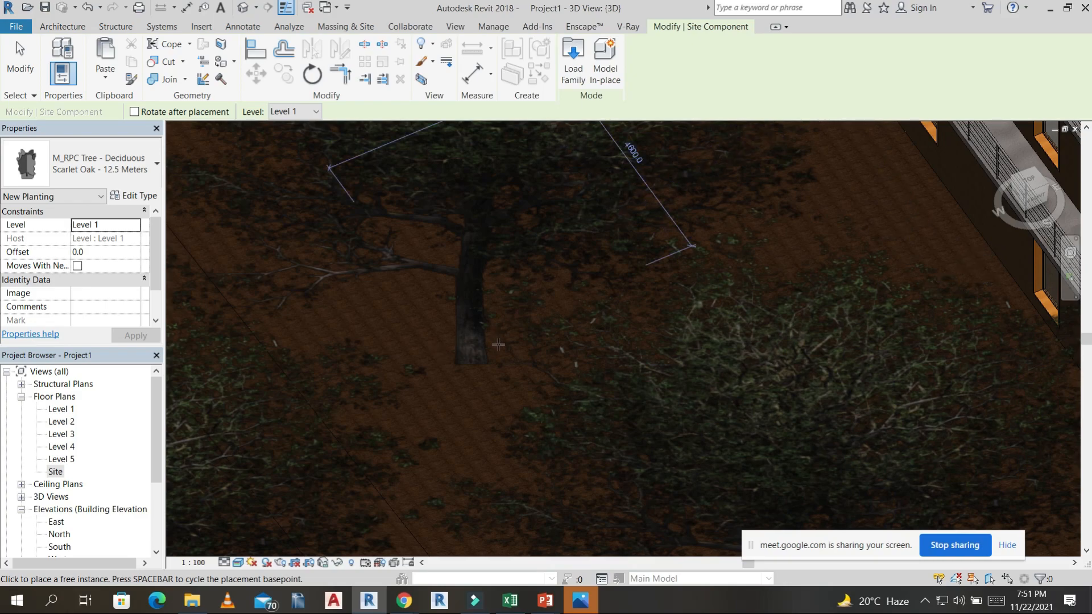
scroll(498, 343, "down", 2)
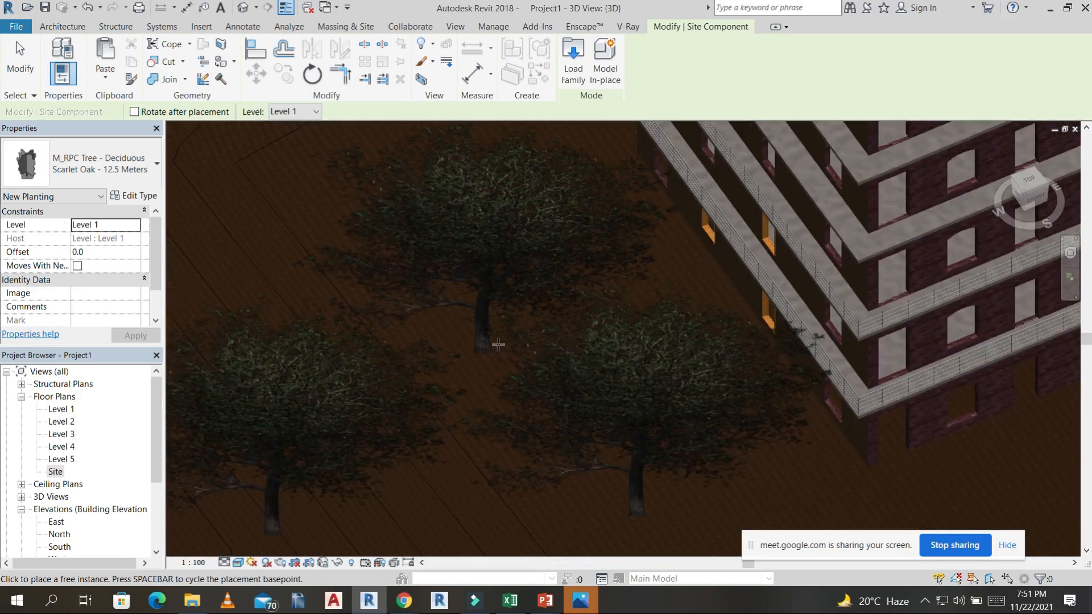
left_click(238, 565)
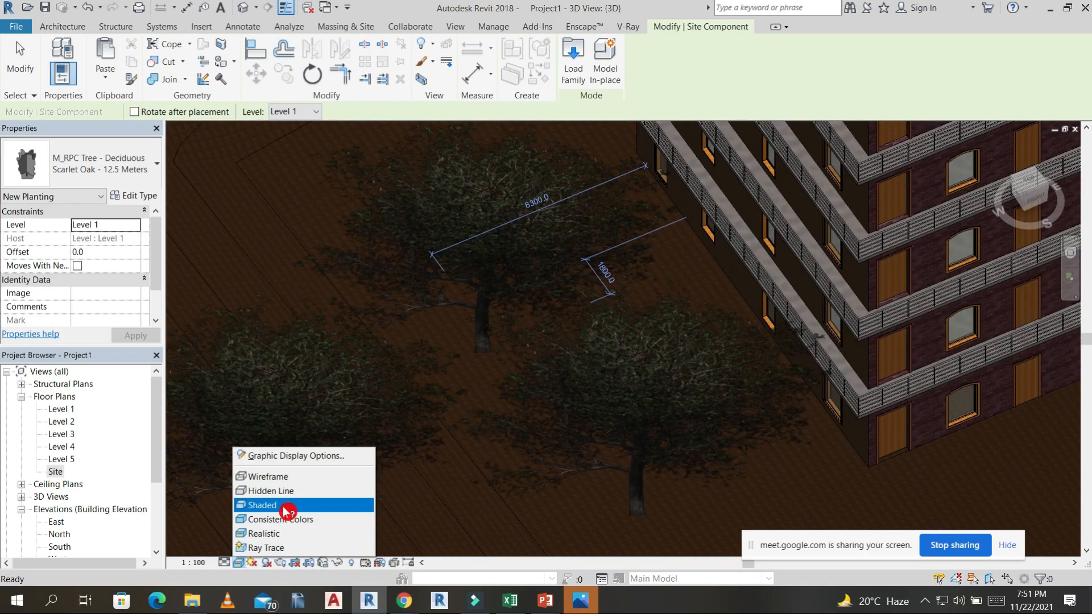
scroll(513, 349, "down", 8)
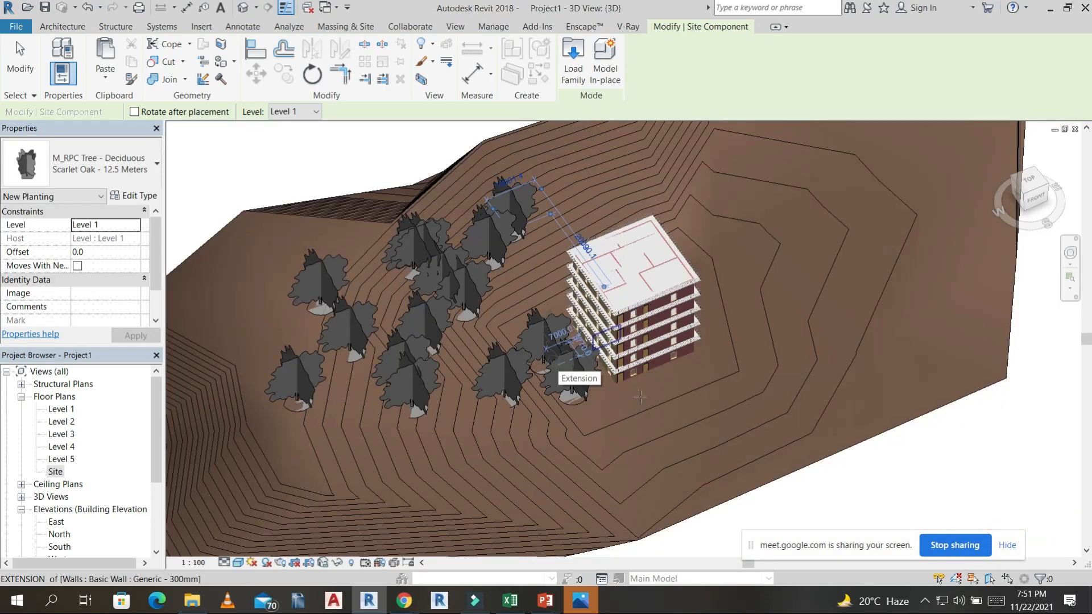
Orient the 3D view to Top, end tree placement, and place a camera southeast of the building aimed northwest.
middle_click_drag(640, 396, 700, 378, "shift")
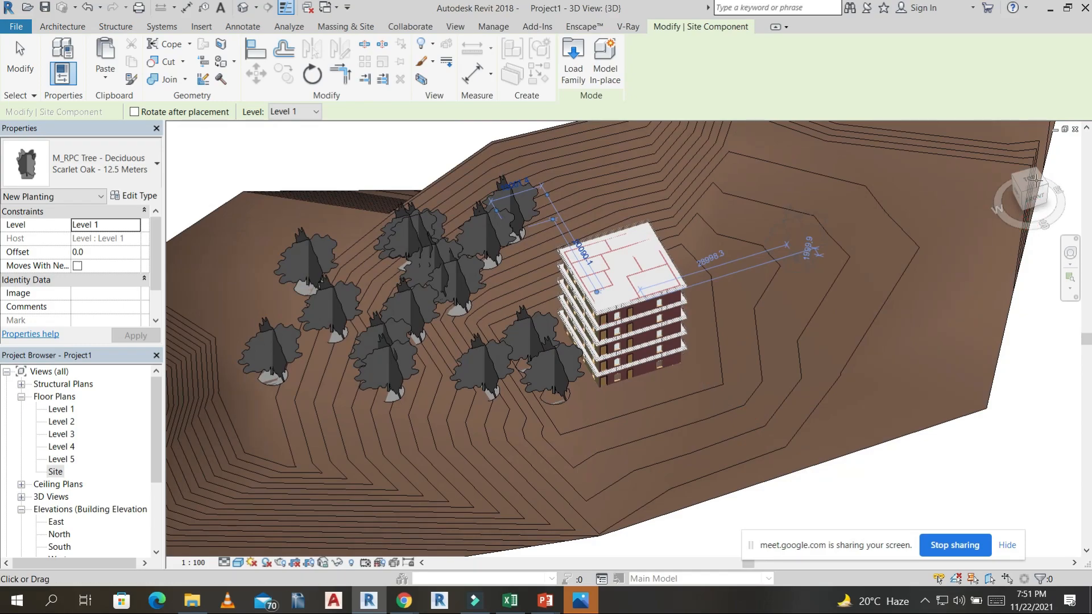
left_click(1037, 185)
left_click(1036, 180)
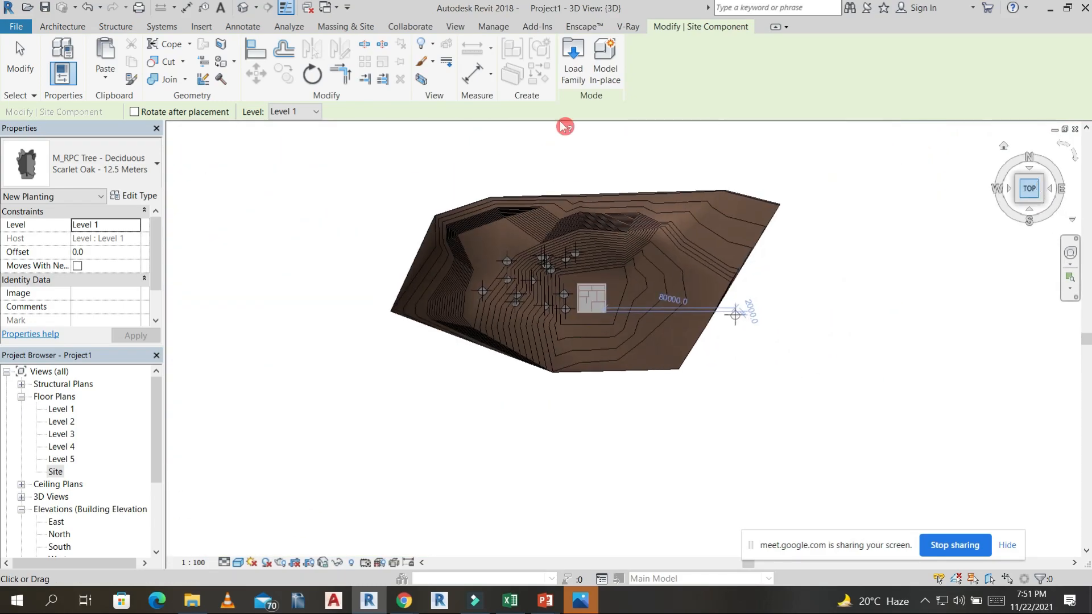
key("Escape")
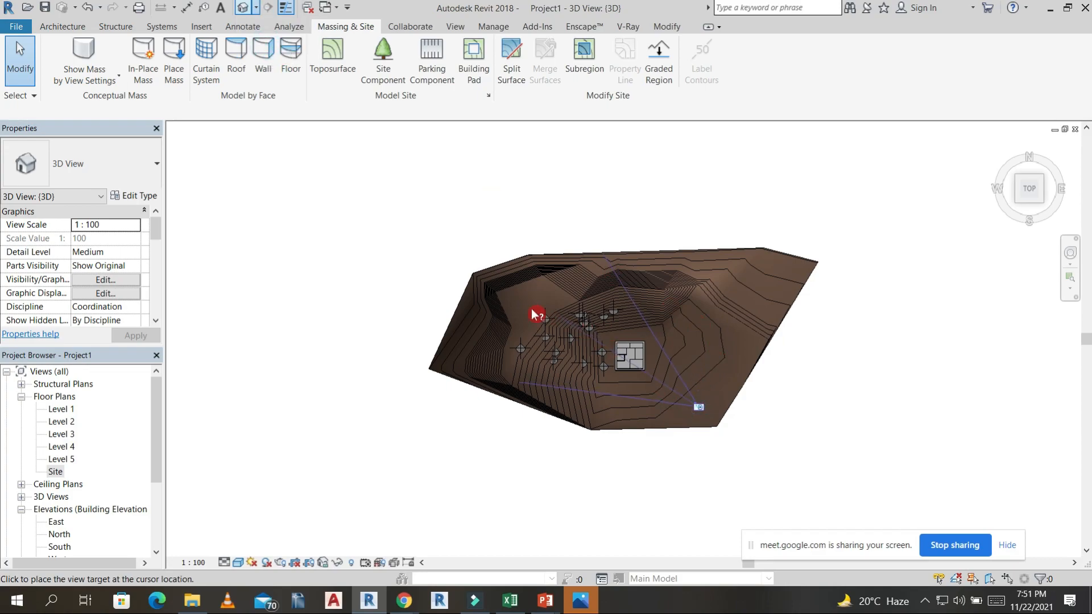
left_click(500, 283)
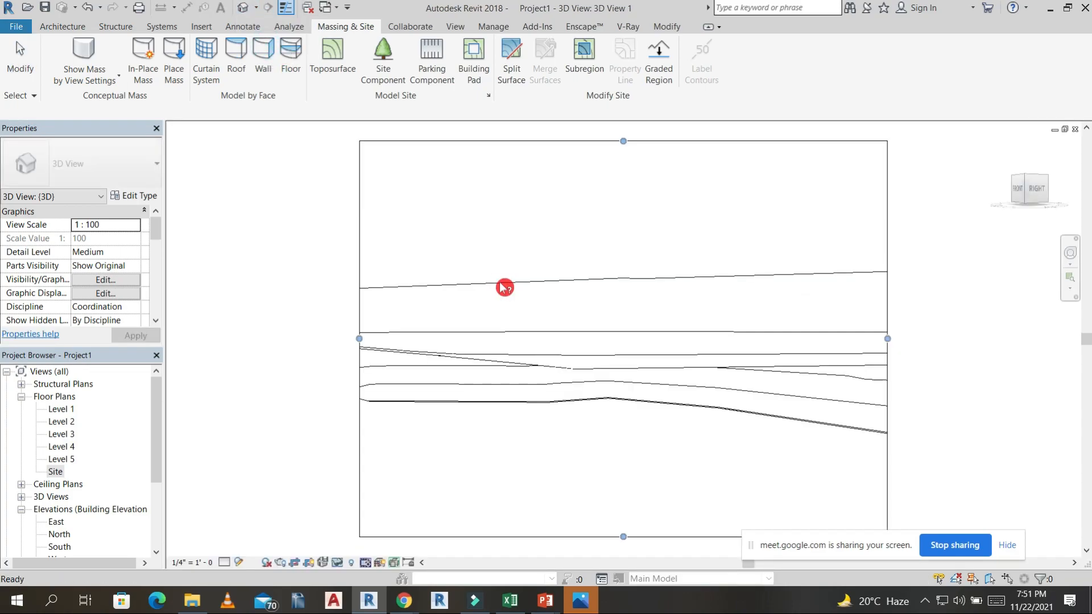
Enlarge the camera view's crop region by stretching its sides outward and its upper edge upward.
scroll(499, 281, "down", 5)
left_click(466, 304)
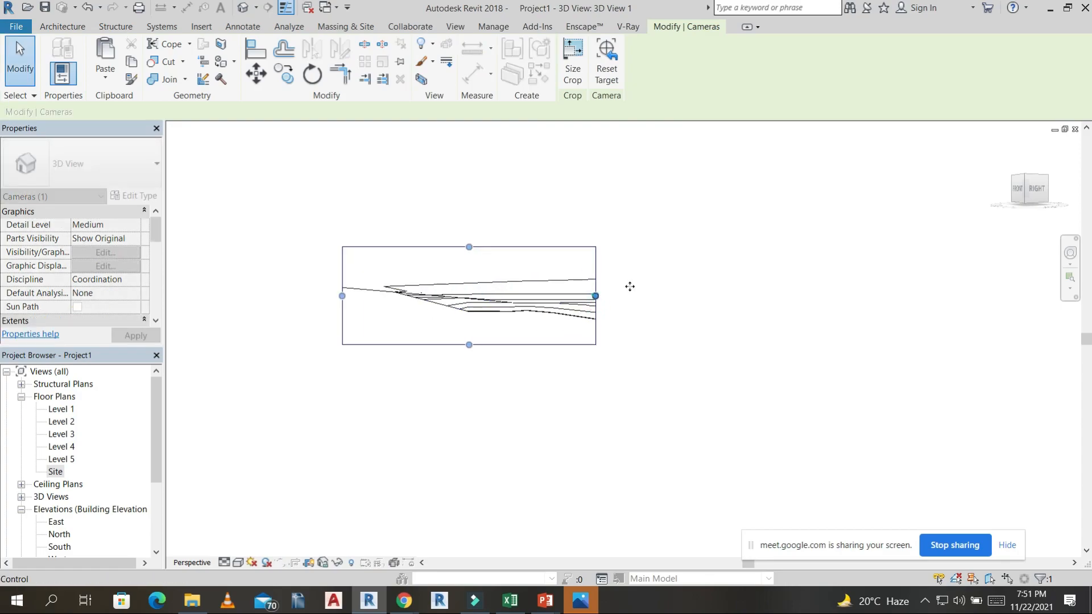
left_click_drag(595, 296, 1018, 297)
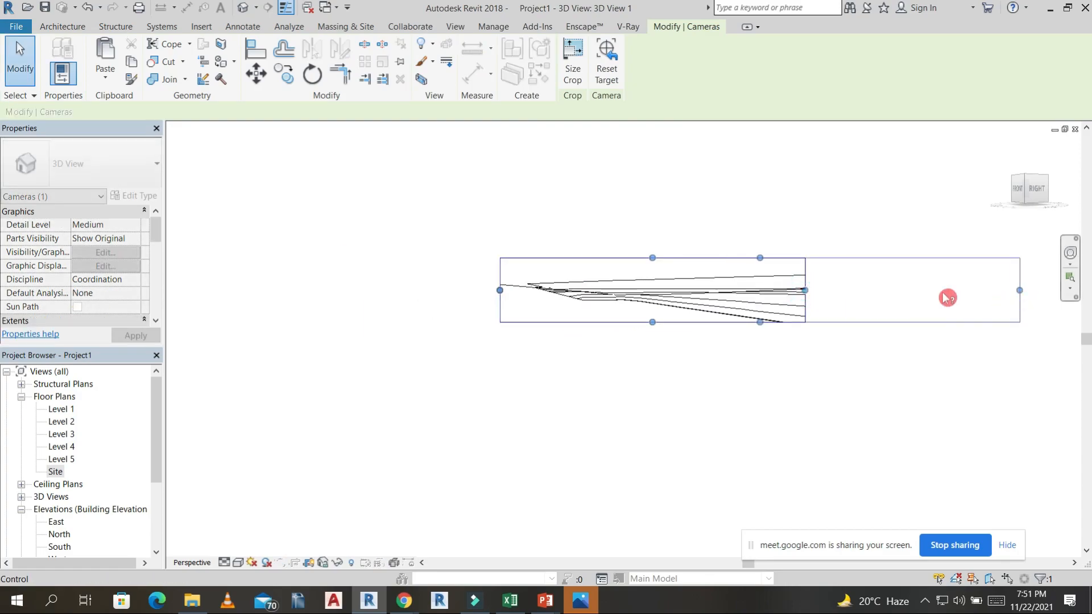
scroll(848, 295, "down", 3)
middle_click_drag(795, 316, 520, 340)
left_click_drag(524, 299, 536, 119)
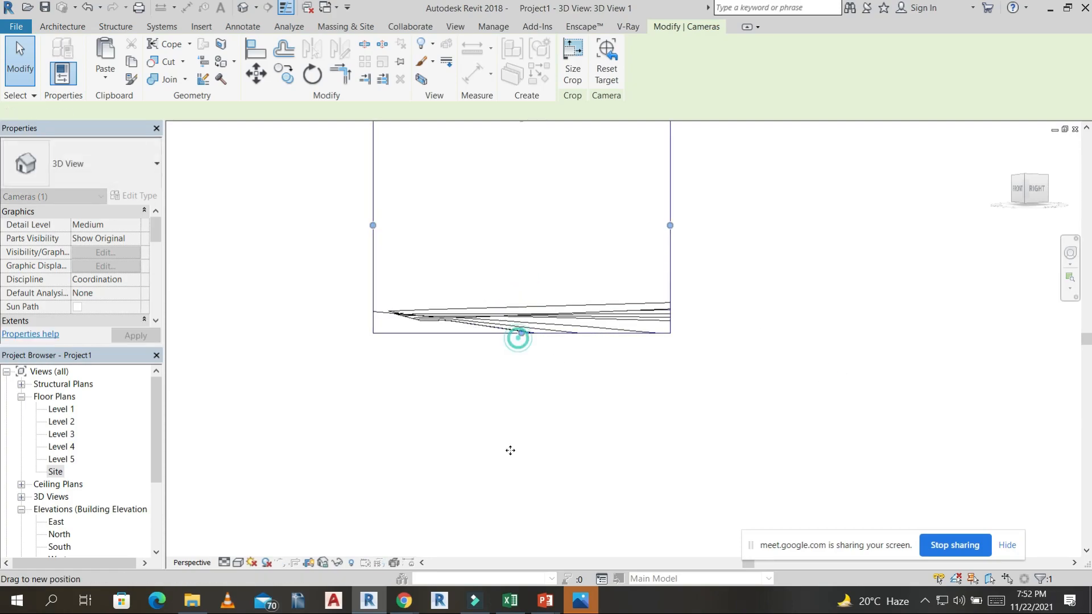
Open the Level 1 floor plan and move the camera closer to the building's southeast corner.
double_click(71, 408)
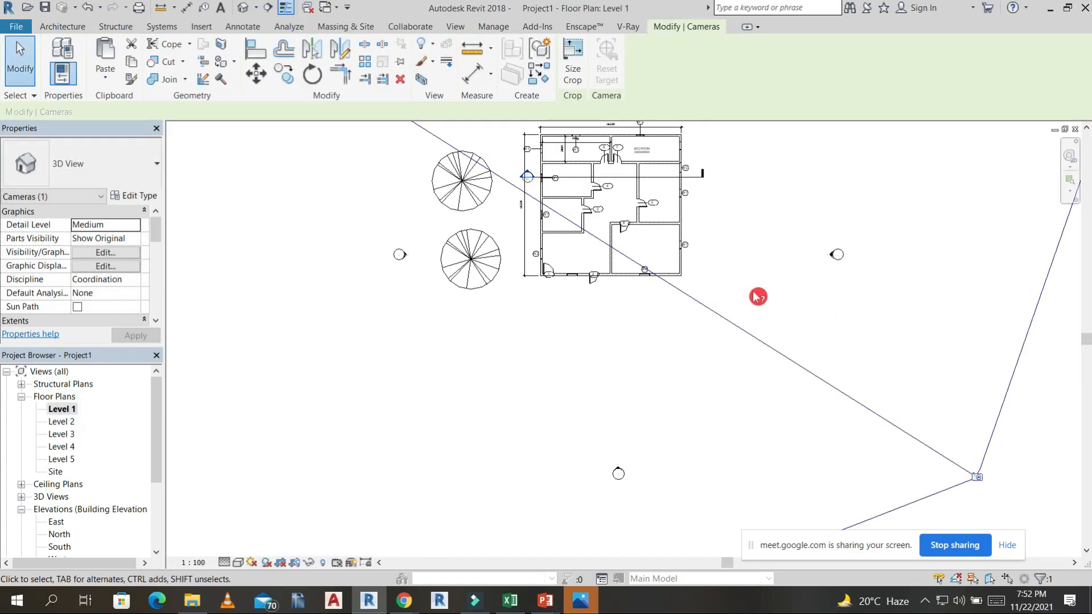
scroll(759, 297, "down", 3)
left_click_drag(857, 376, 781, 308)
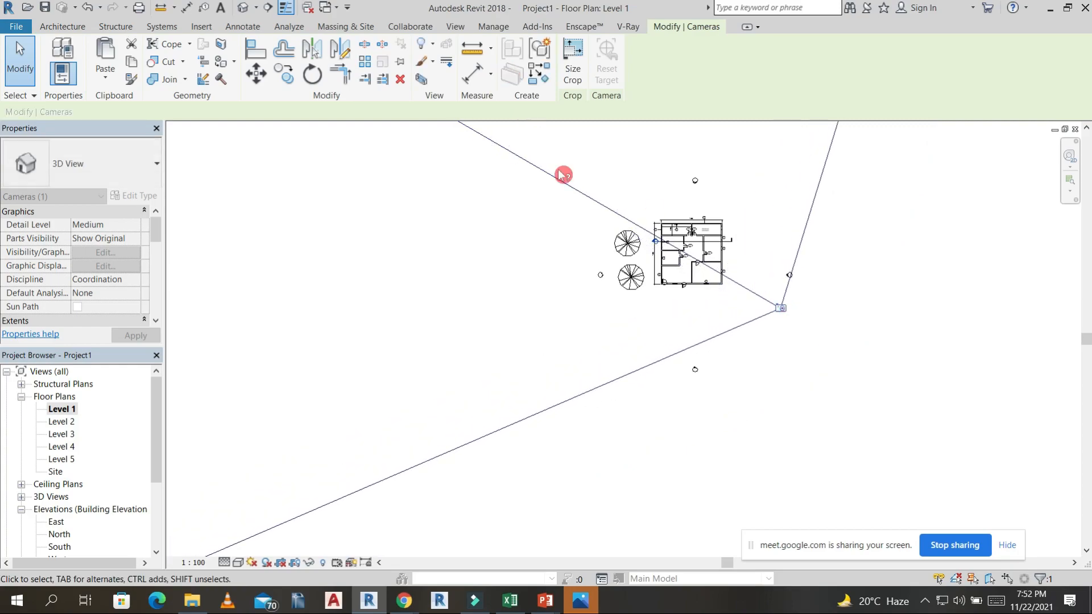
Deselect the camera in the Level 1 plan and open the perspective view 3D View 1.
left_click(735, 351)
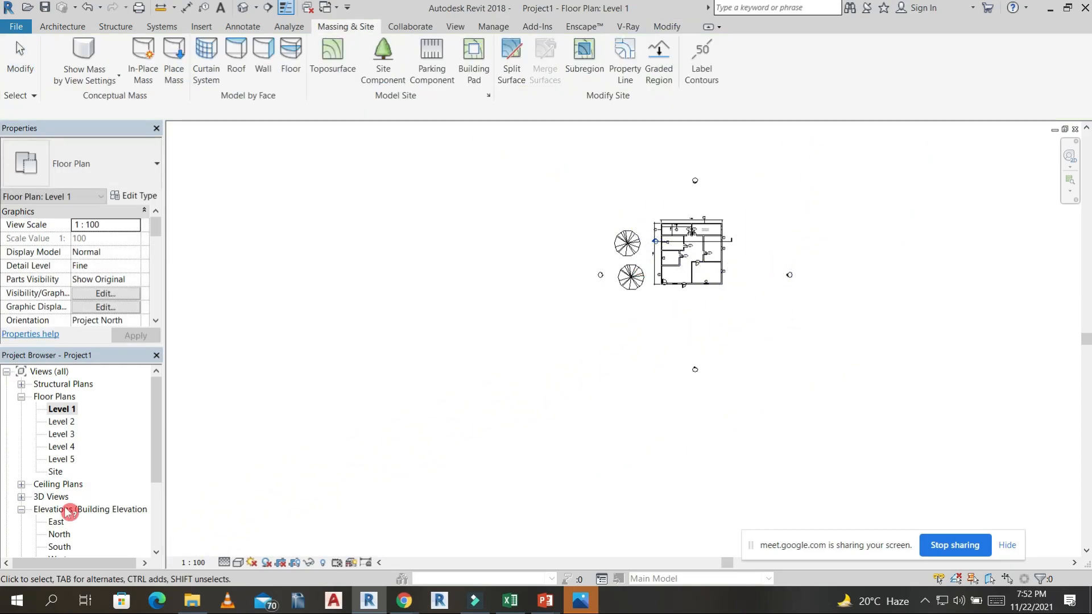
left_click(22, 497)
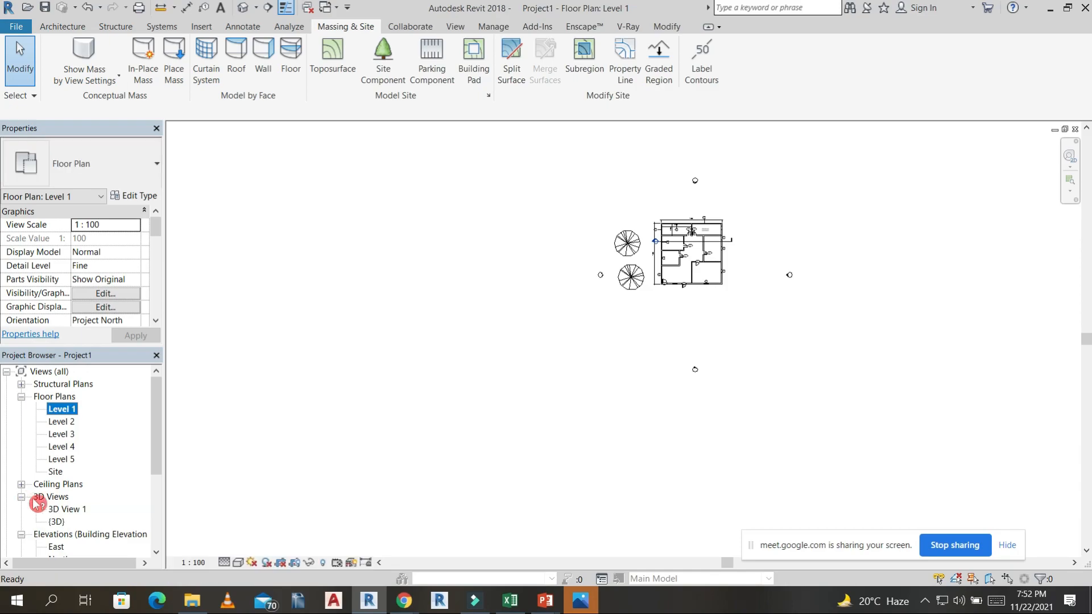
left_click(60, 412)
double_click(67, 510)
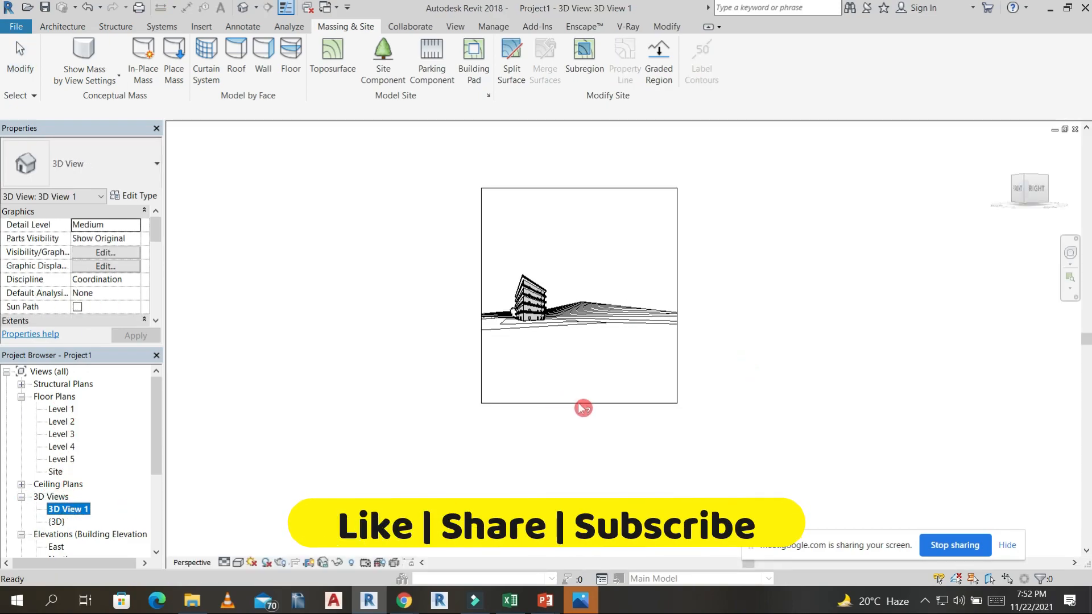
scroll(578, 404, "up", 6)
scroll(438, 322, "down", 5)
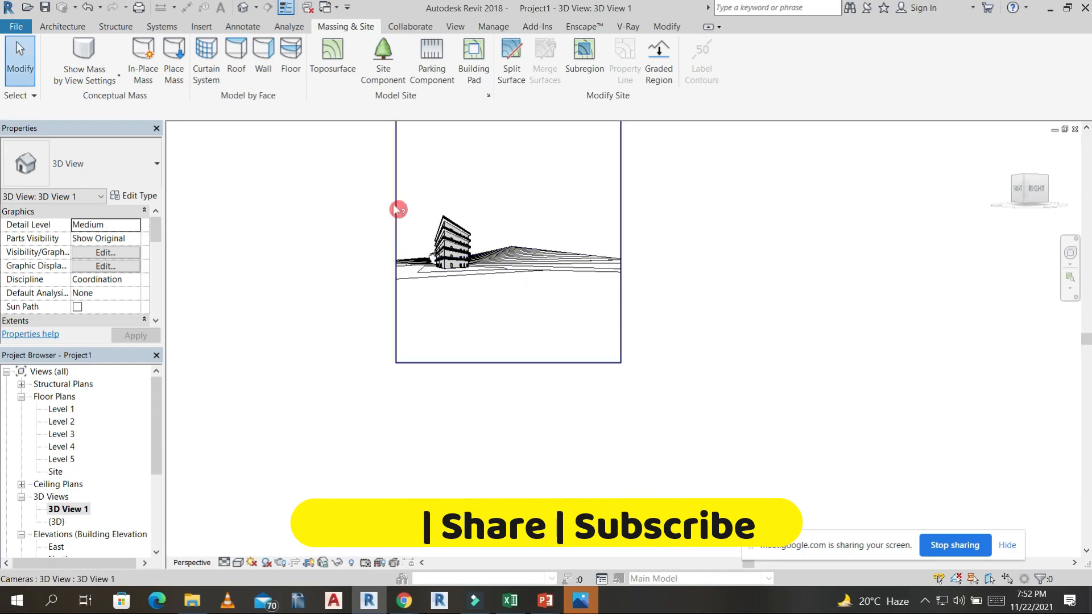
Widen the camera view's crop region on its left side and raise its lower edge to just below the building.
left_click(398, 210)
left_click_drag(396, 240, 312, 251)
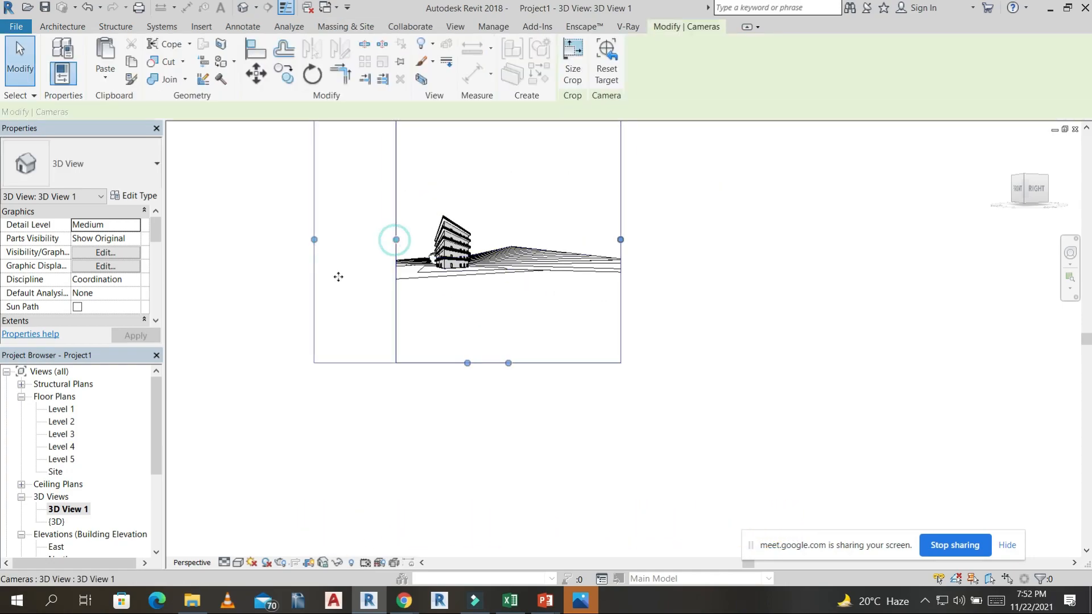
left_click_drag(468, 362, 464, 253)
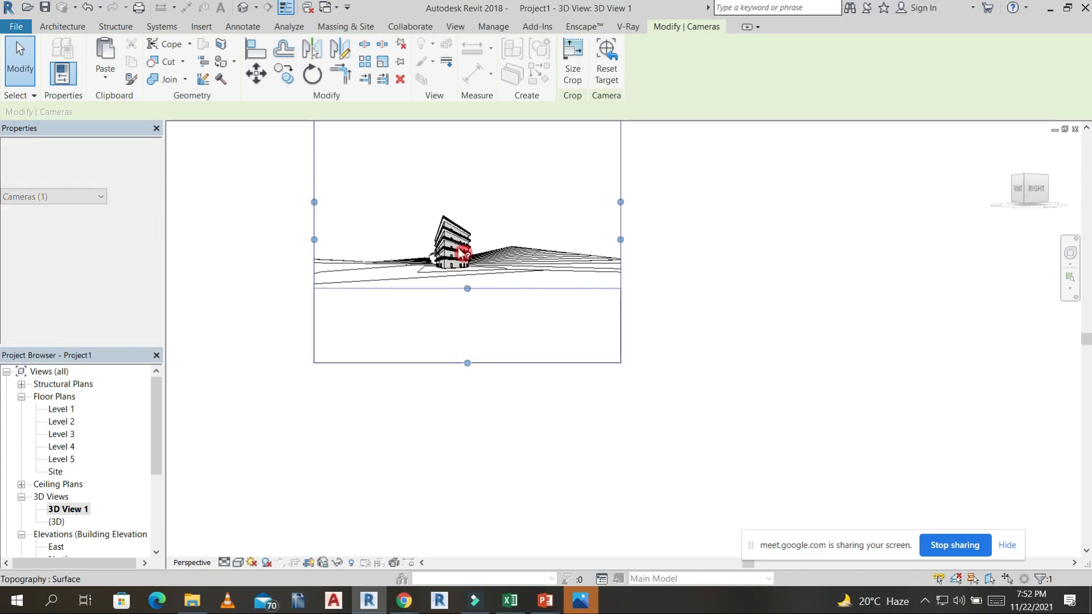
Orbit the perspective view toward the building's right side with the trees behind it, and set the detail level to Fine.
scroll(458, 251, "up", 6)
scroll(567, 205, "down", 2)
middle_click_drag(591, 190, 891, 302)
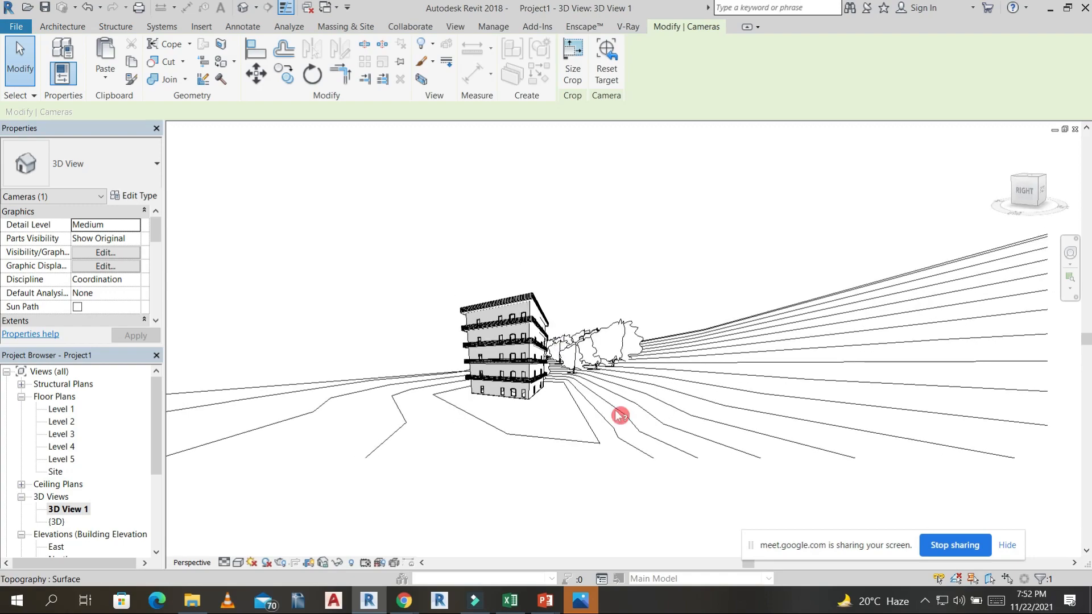
left_click(224, 563)
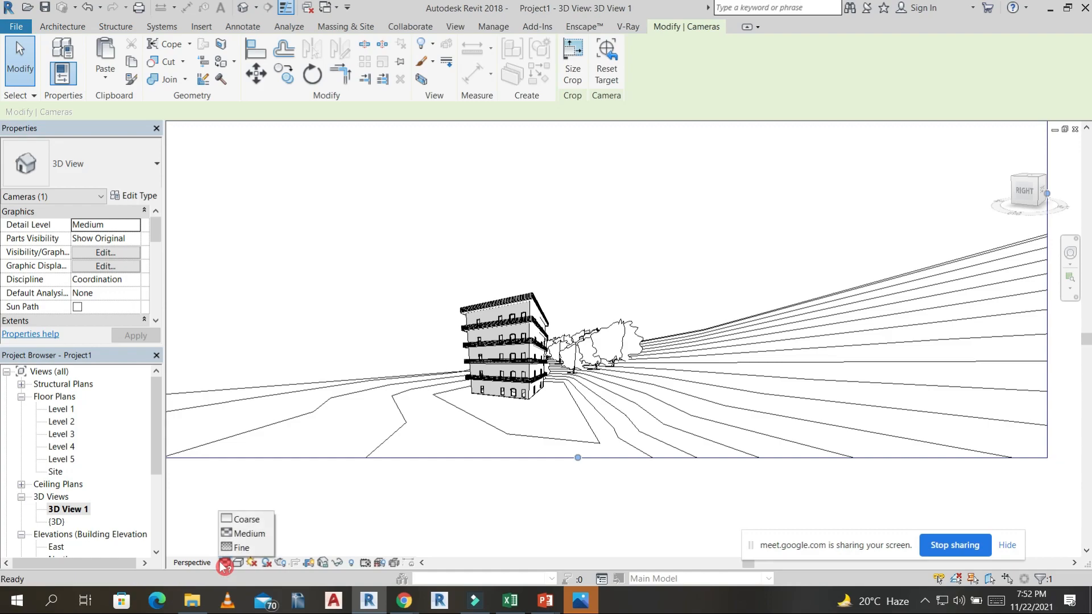
left_click(255, 549)
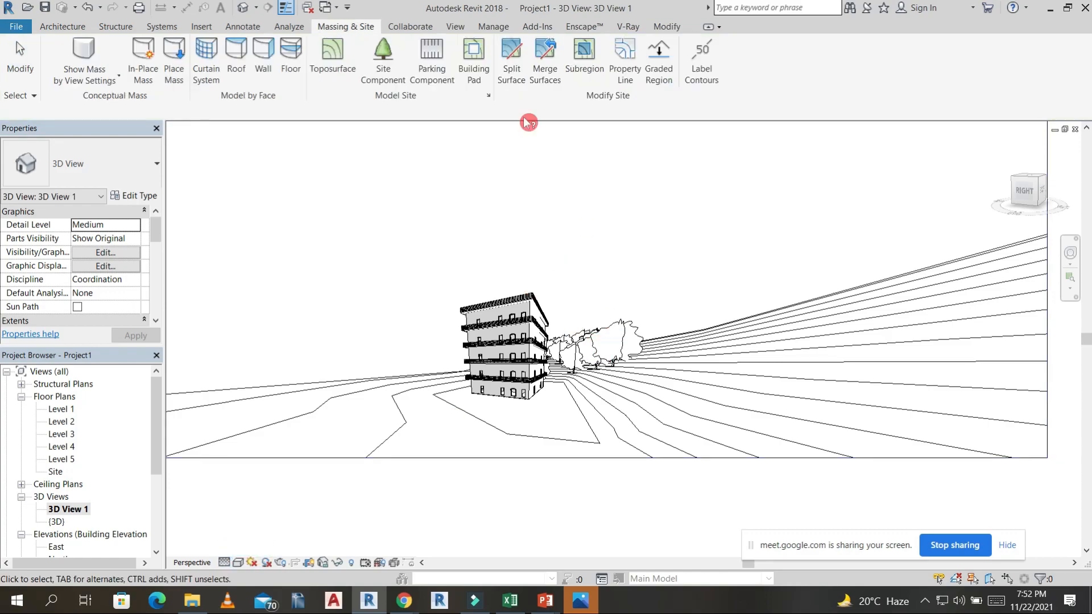
Open the default 3D view and examine the building, trees and terrain from the front and from above.
left_click(244, 8)
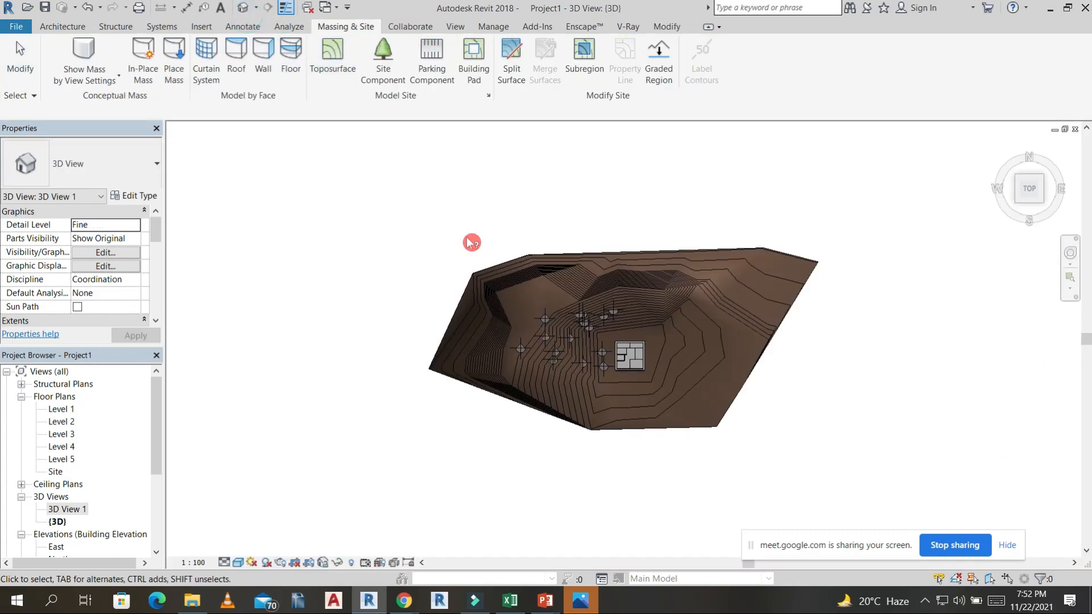
scroll(642, 312, "up", 6)
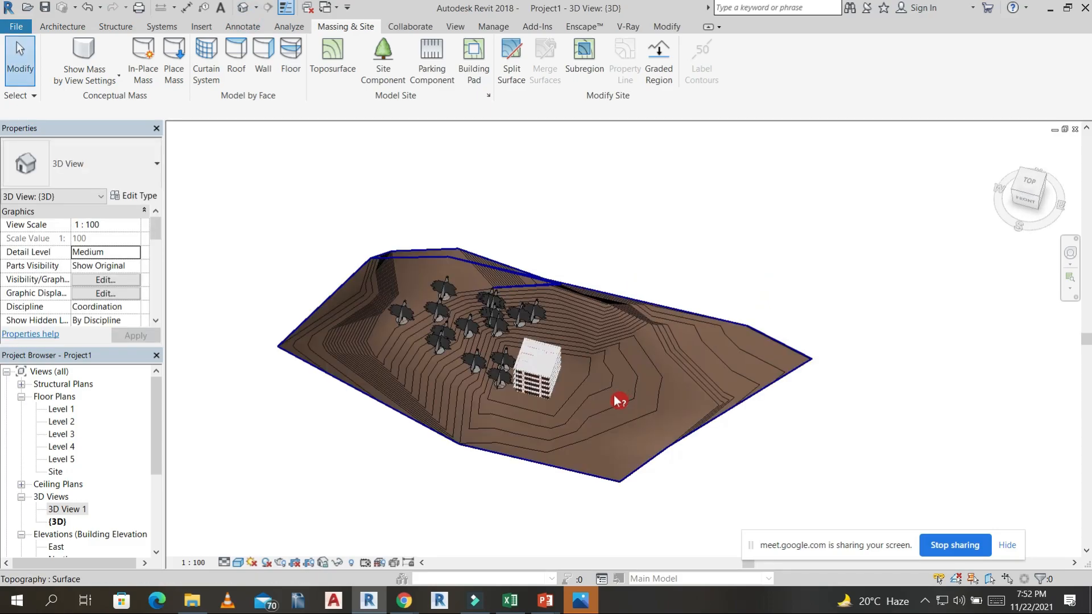
middle_click_drag(580, 442, 448, 291, "shift")
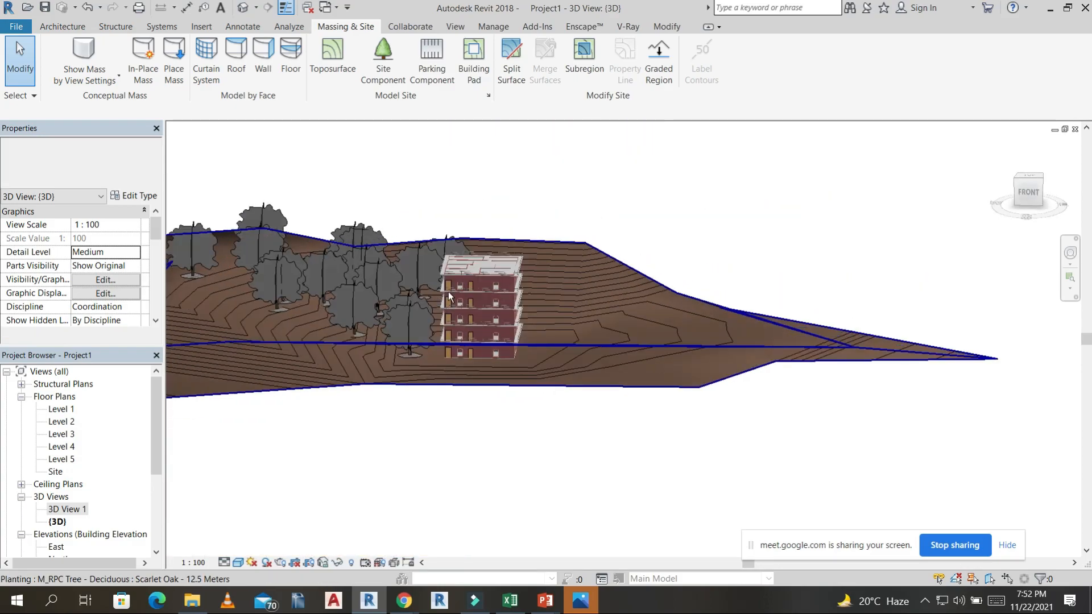
scroll(480, 298, "up", 6)
middle_click_drag(490, 342, 568, 261, "shift")
scroll(575, 367, "down", 8)
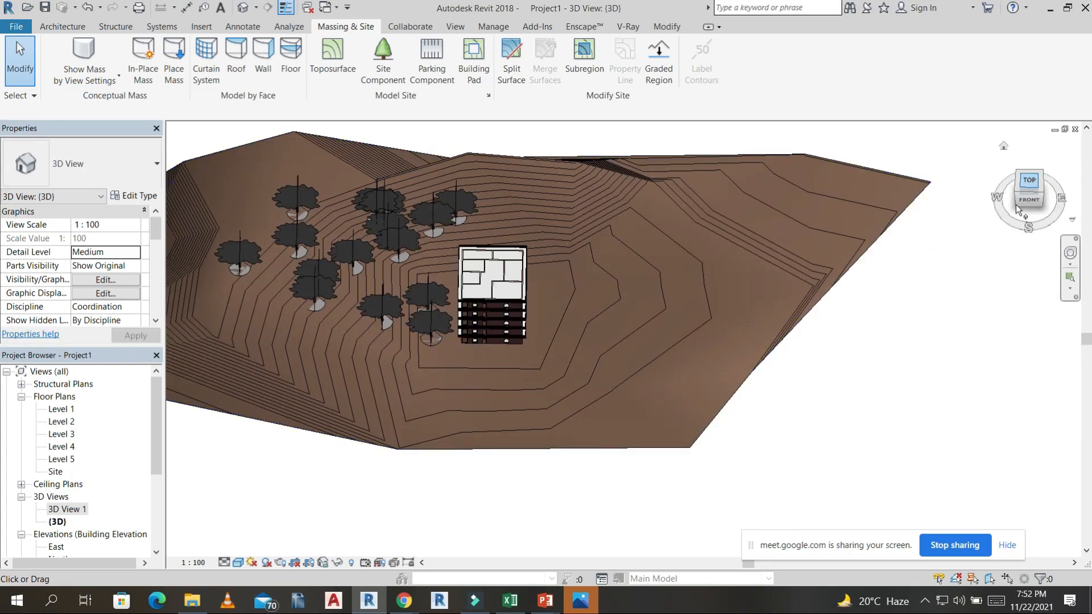
Start a walkthrough on the Level 1 plan, placing key frames from south of the building in a long loop to the east.
double_click(60, 409)
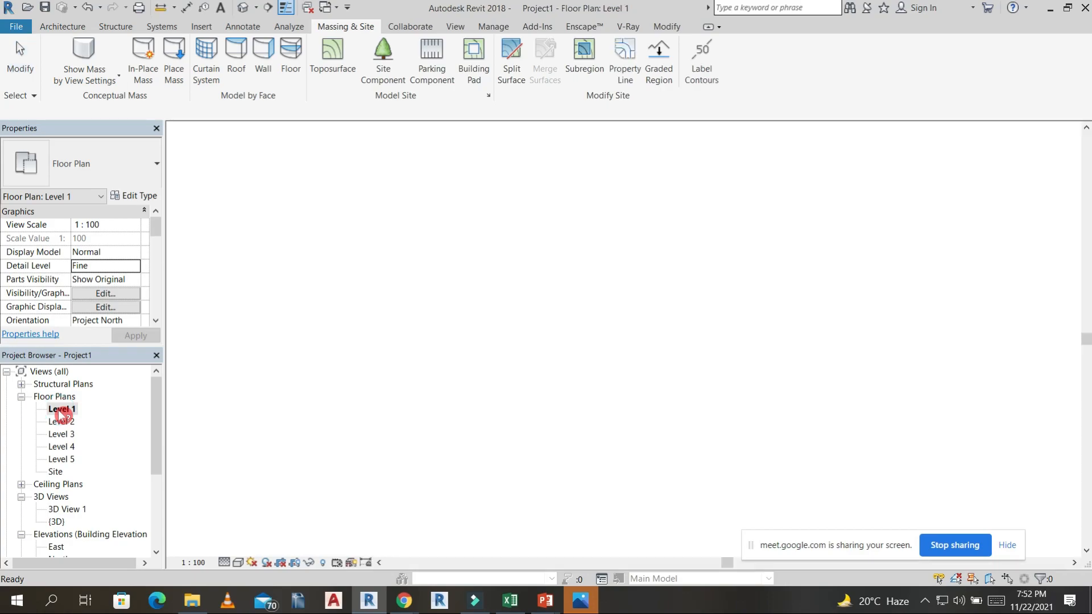
left_click(256, 8)
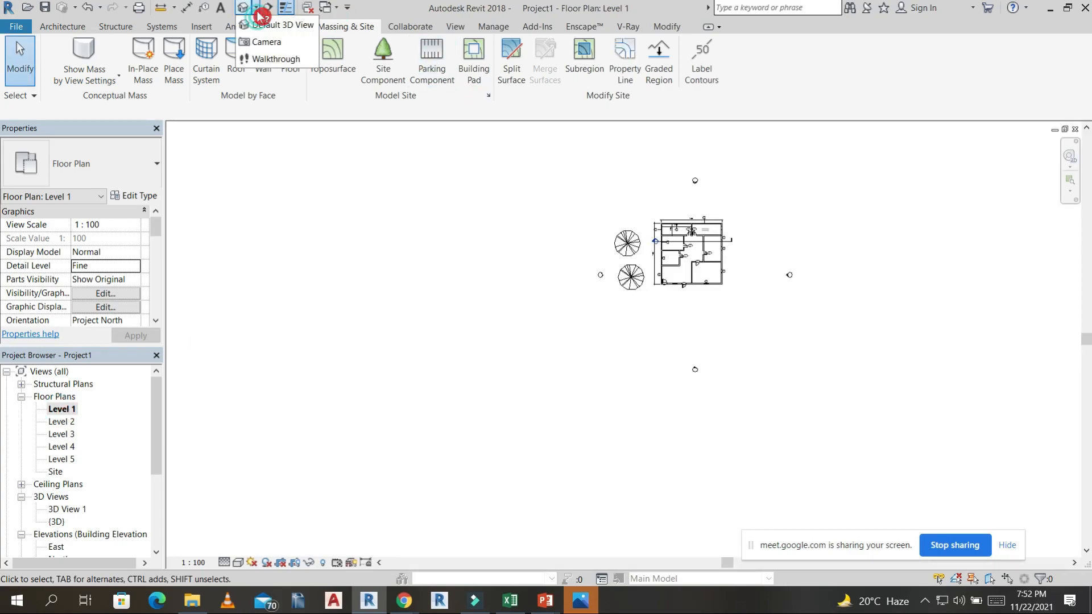
left_click(275, 57)
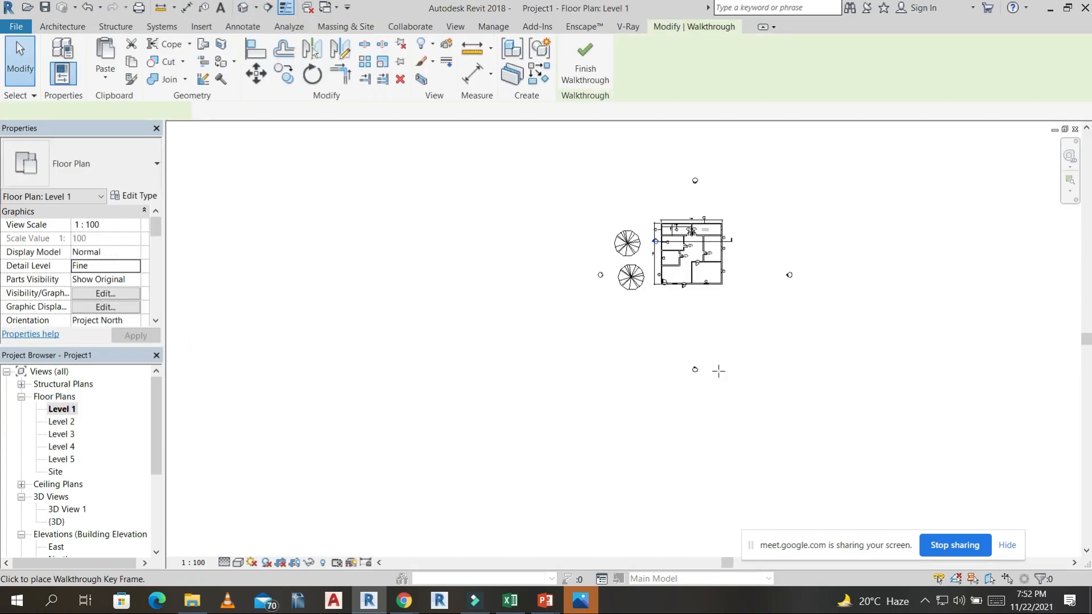
middle_click_drag(749, 366, 653, 344)
left_click(660, 406)
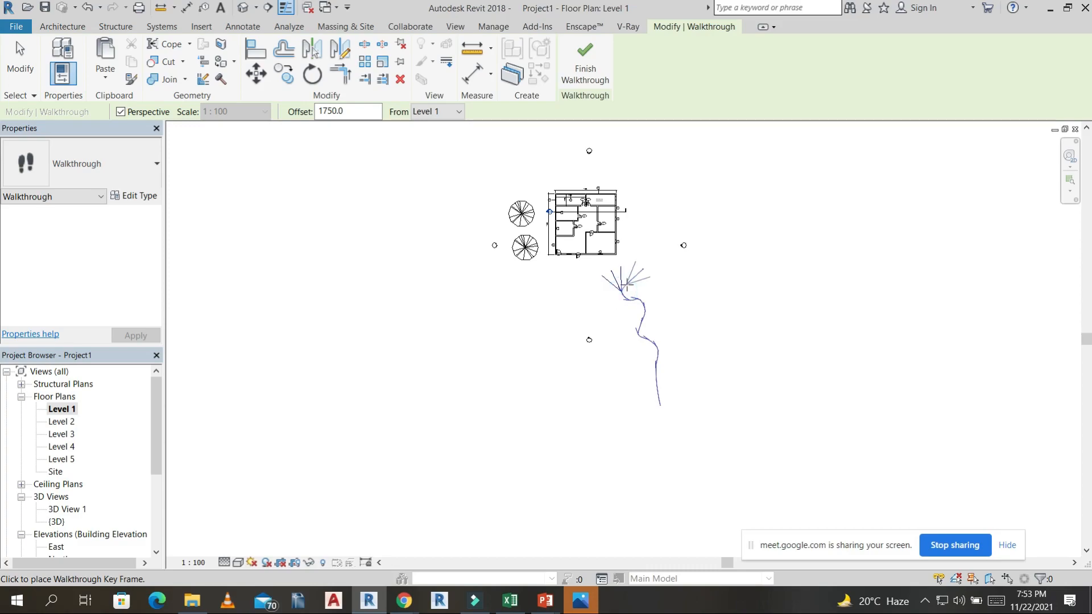
left_click(792, 320)
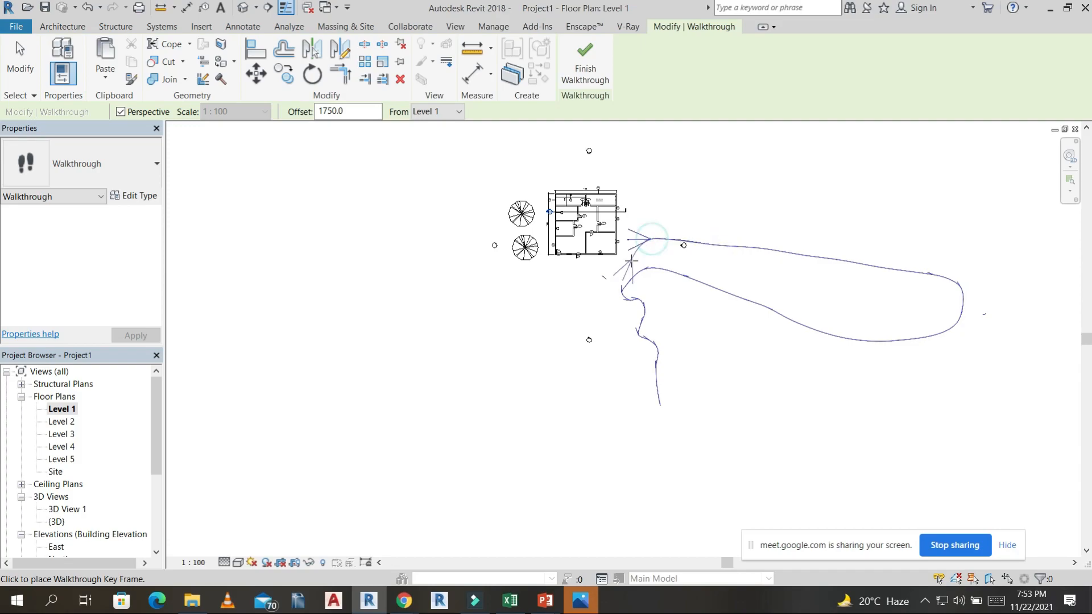
scroll(564, 297, "up", 7)
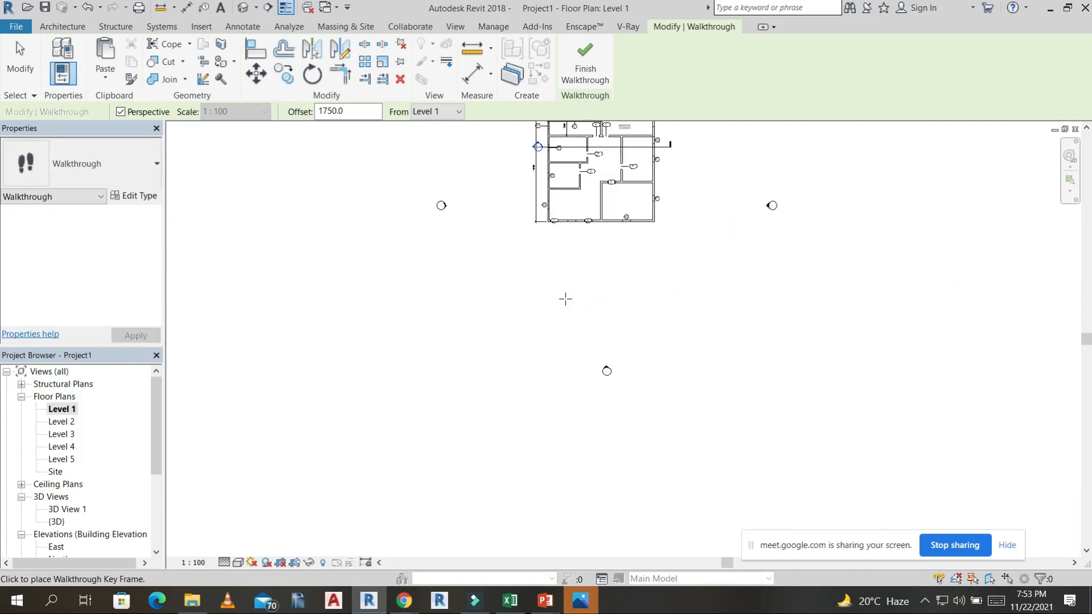
Continue the walkthrough path through the building's south entrance and into the central rooms with closely spaced key frames.
left_click(564, 294)
left_click(590, 237)
left_click(594, 213)
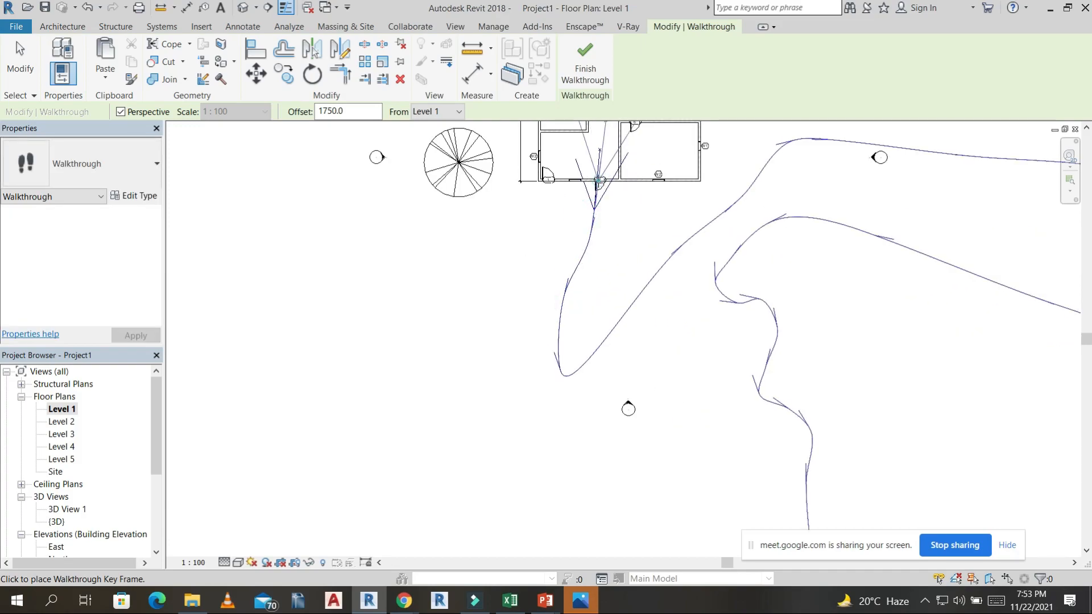
left_click(592, 152)
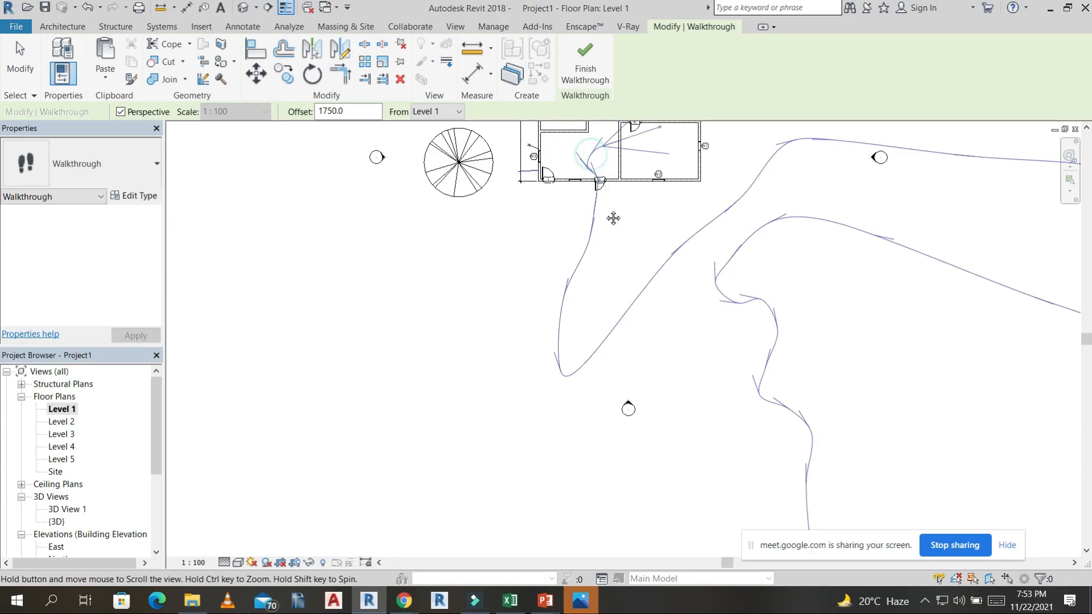
middle_click_drag(614, 219, 616, 320)
left_click(627, 205)
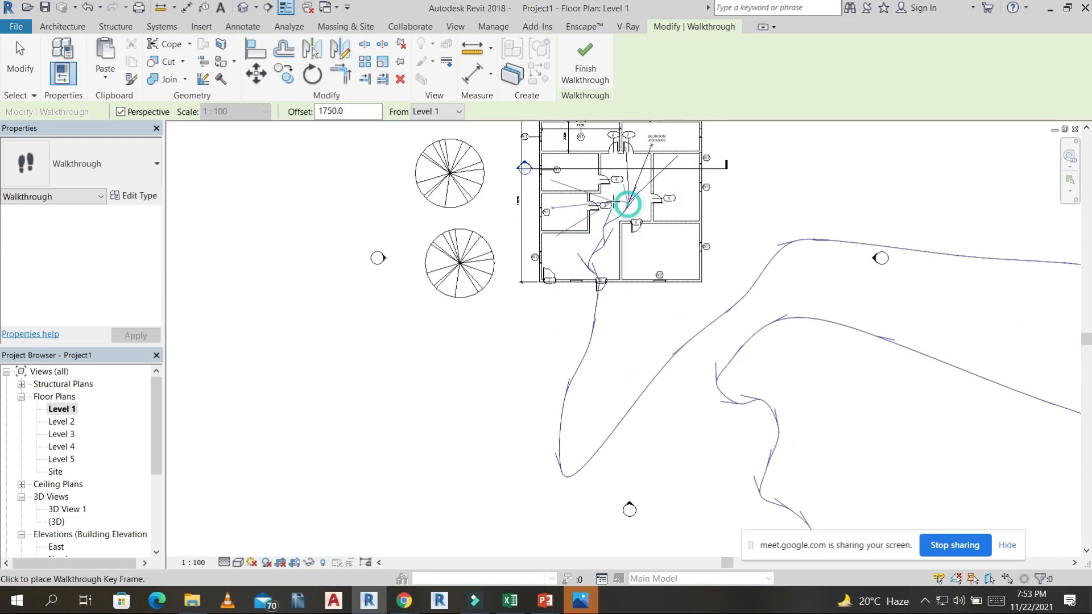
left_click(630, 167)
left_click(644, 183)
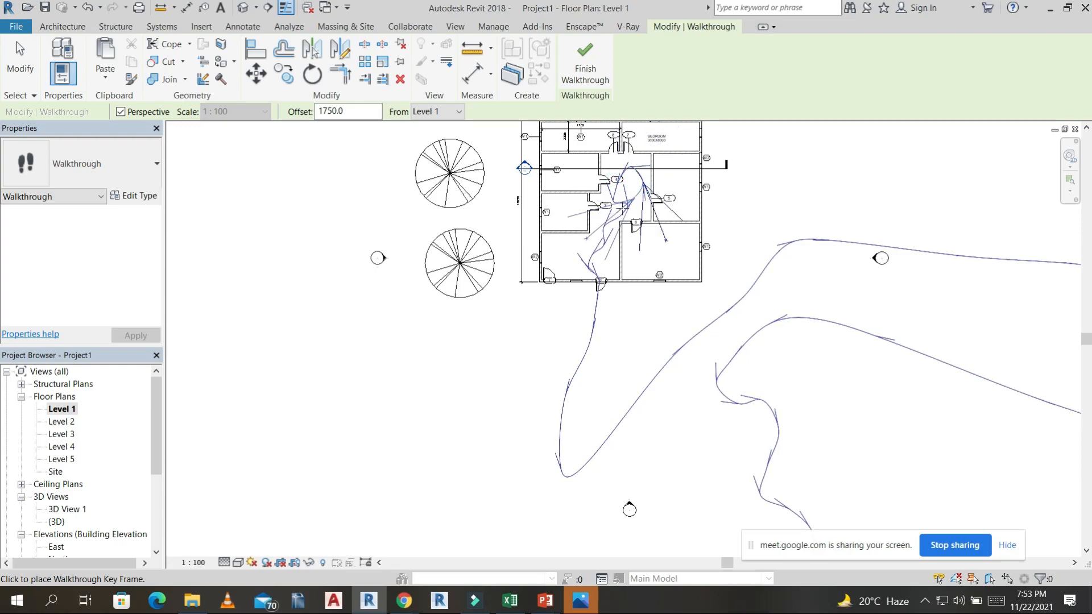
Lead the walkthrough path back out of the entrance, loop it around the area south of the building, and finish the walkthrough.
left_click(601, 305)
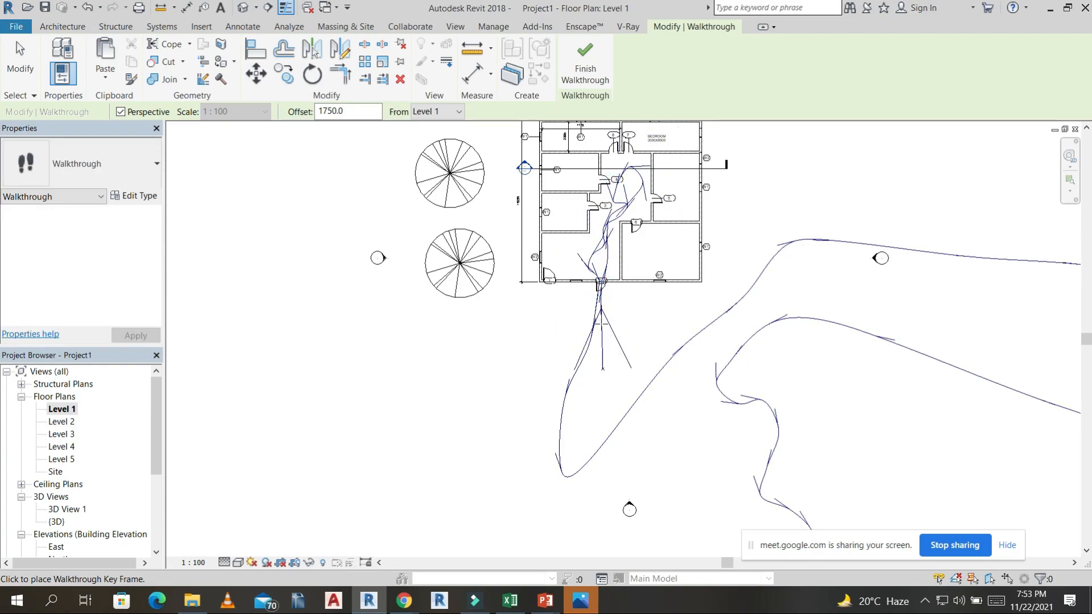
left_click(576, 415)
left_click(442, 498)
left_click(557, 530)
left_click(627, 507)
left_click(643, 476)
left_click(550, 406)
left_click(626, 335)
left_click(474, 297)
left_click(595, 65)
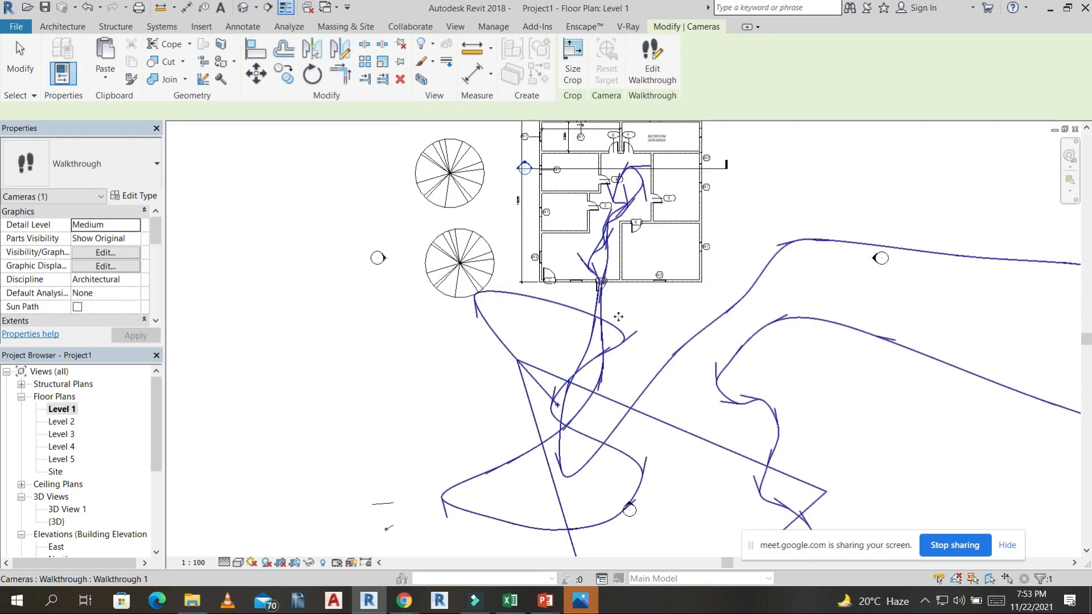
Enter walkthrough editing for the new path and set its current frame to 0.
left_click(669, 57)
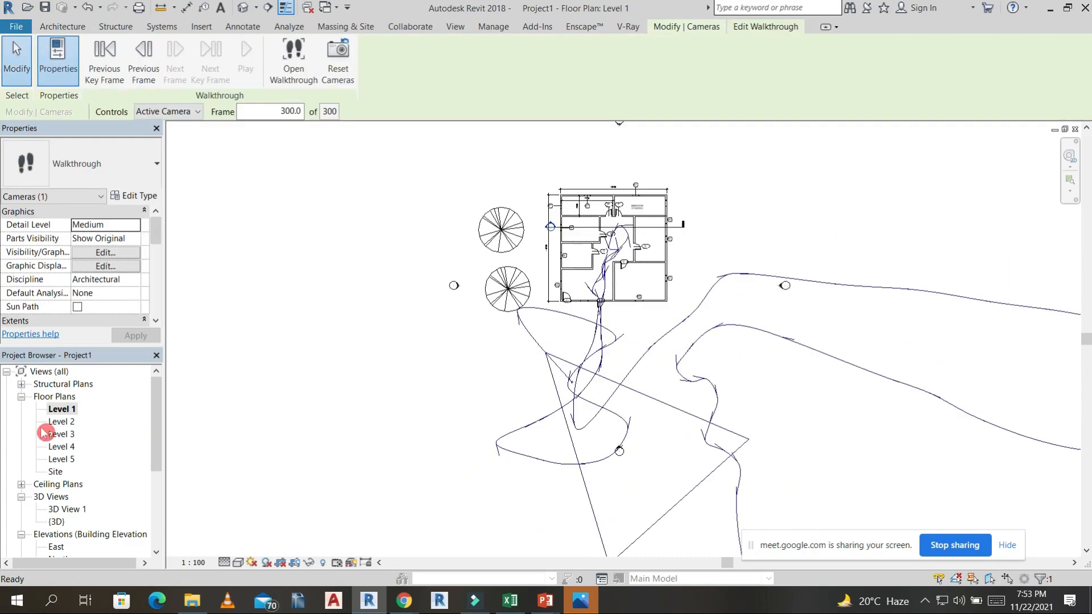
scroll(76, 490, "down", 2)
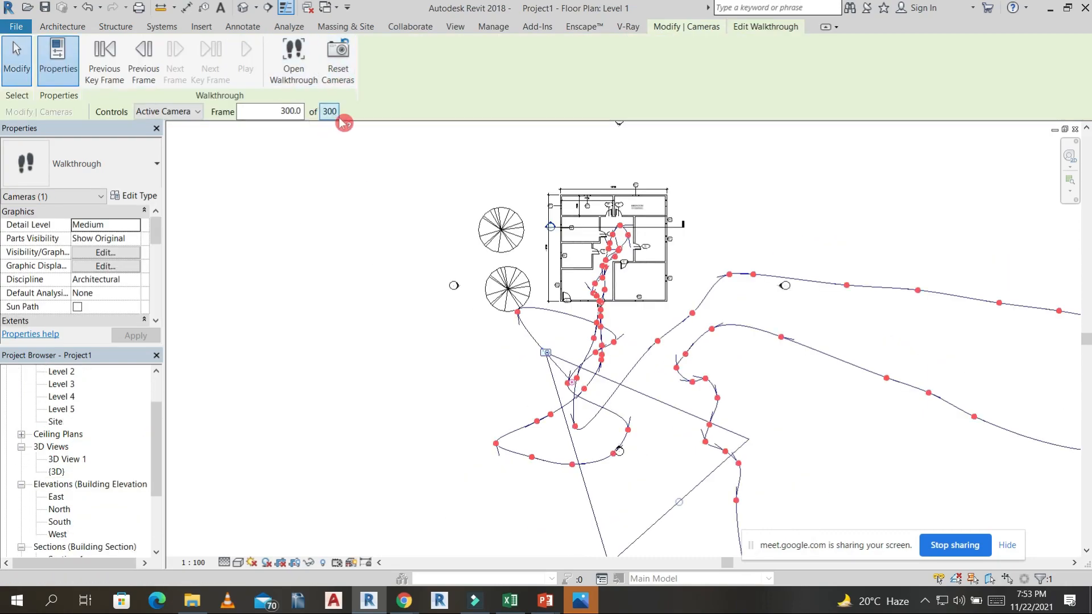
left_click(279, 110)
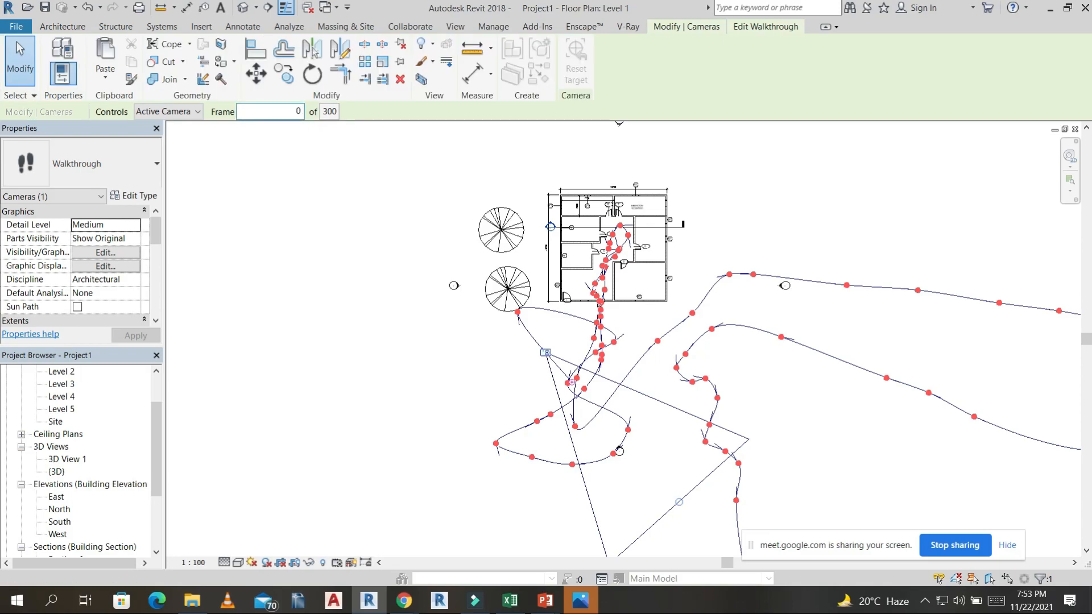
Find the project's walkthrough views and open Walkthrough 1.
scroll(67, 425, "down", 2)
left_click(66, 521)
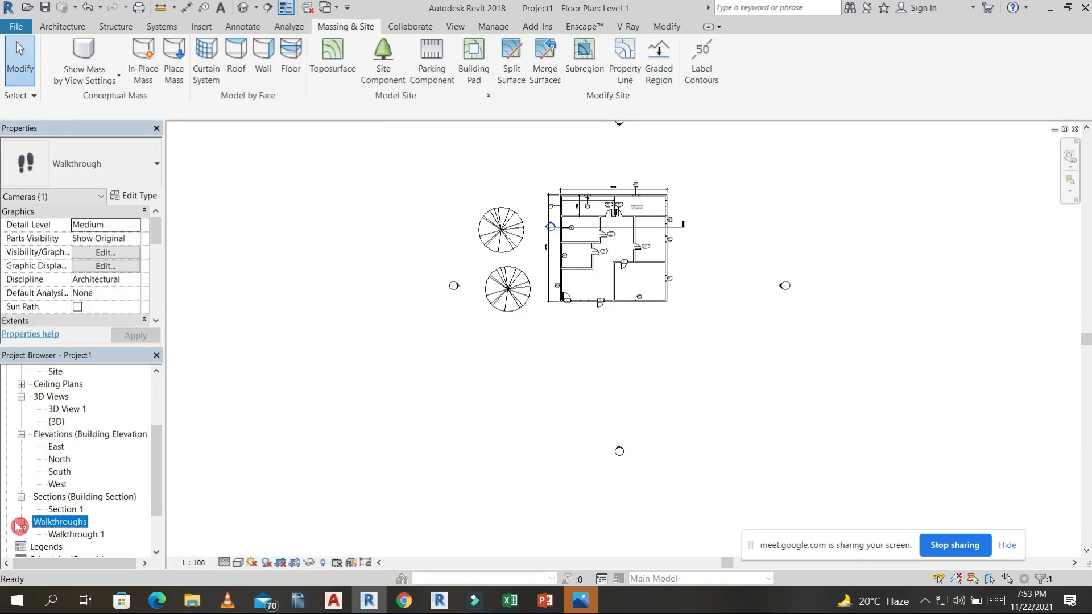
double_click(73, 535)
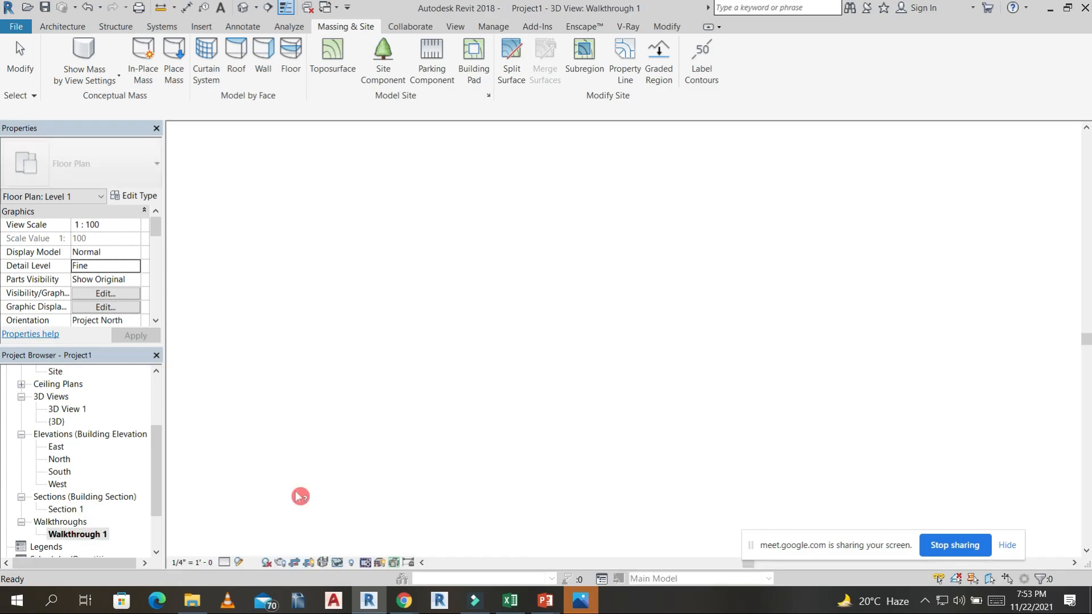
Select the walkthrough view's crop frame, enter walkthrough editing, and play the animation from the first frame.
left_click(732, 147)
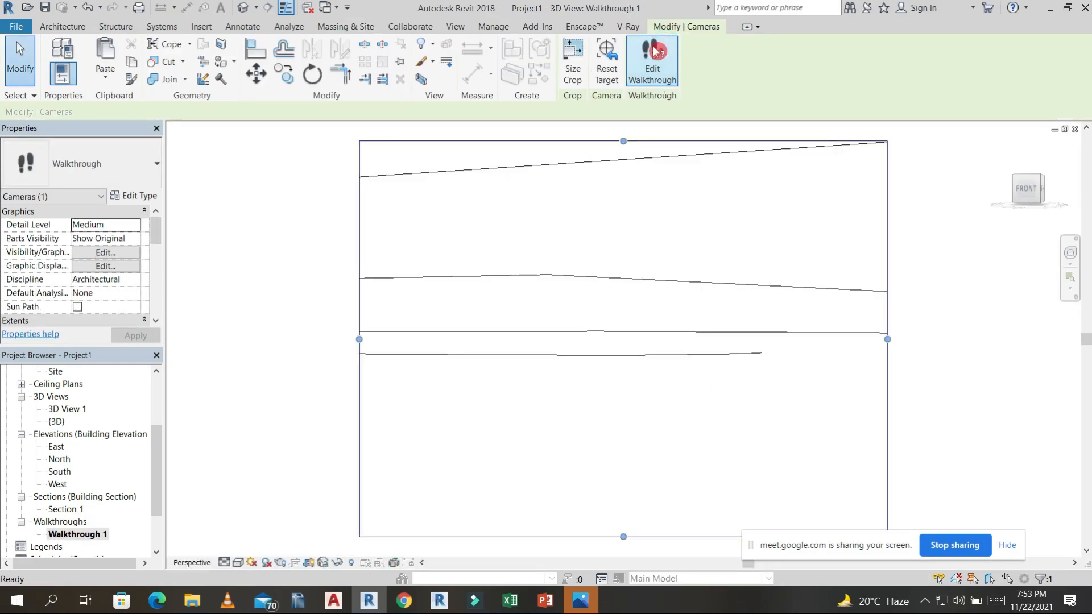
left_click(653, 62)
left_click(312, 118)
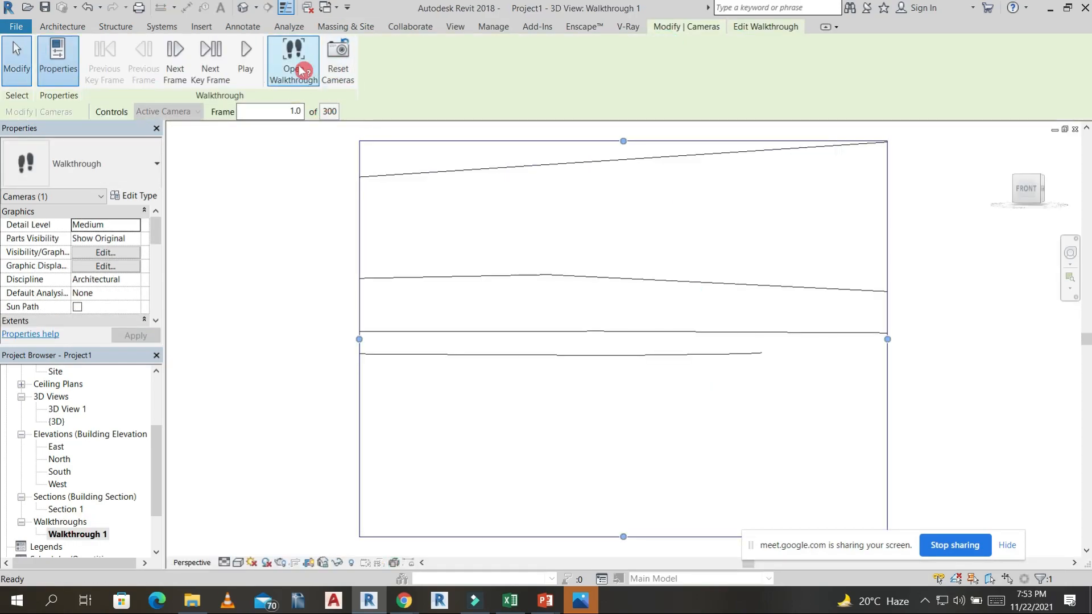
left_click(246, 54)
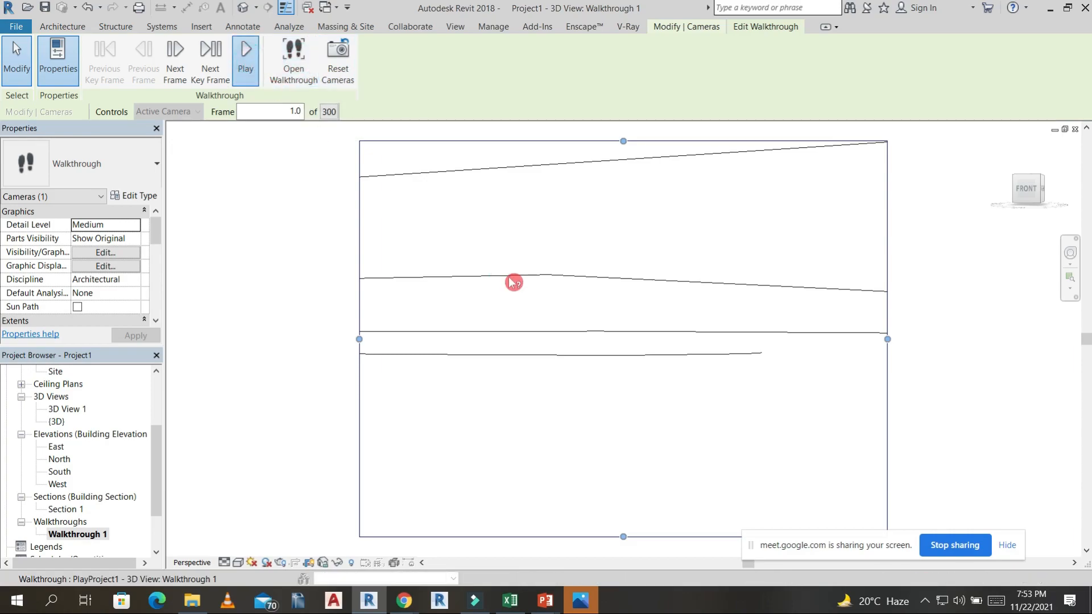
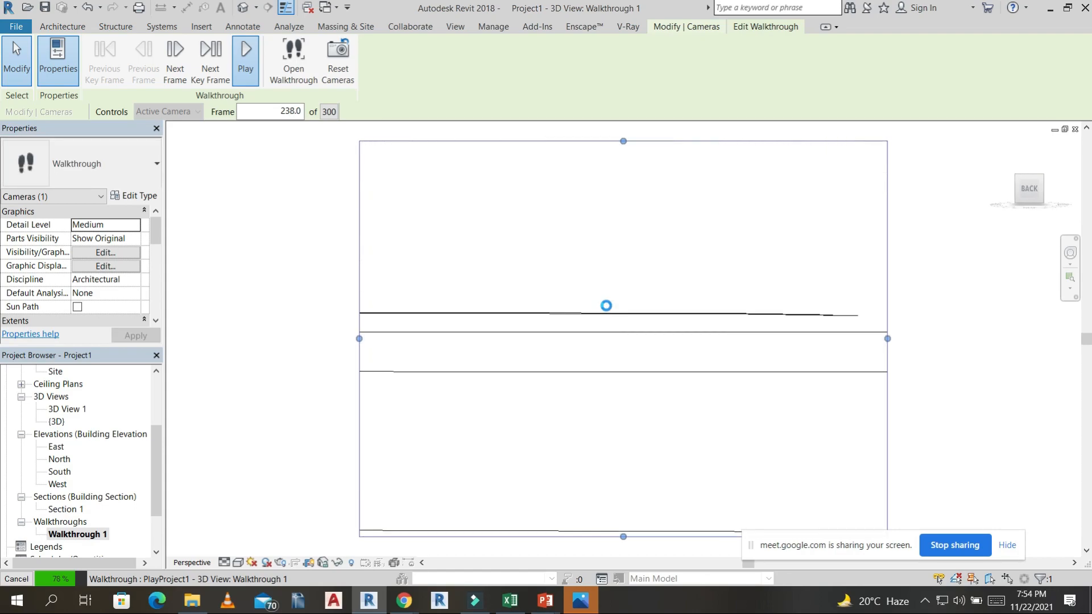
End the walkthrough playback and examine the building with its trees and site in the default 3D view.
left_click(613, 310)
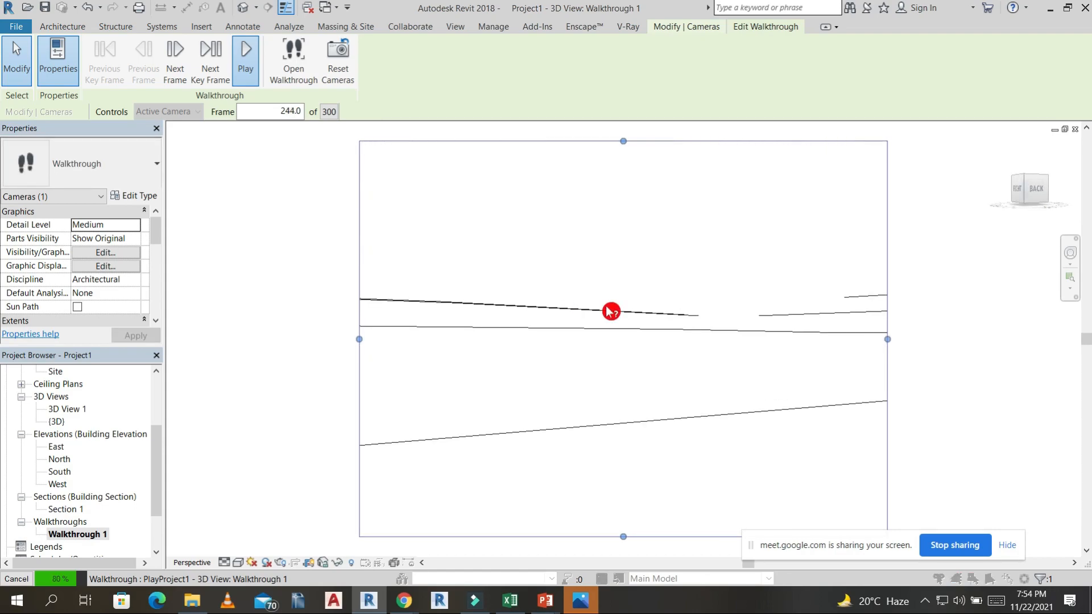
left_click(625, 320)
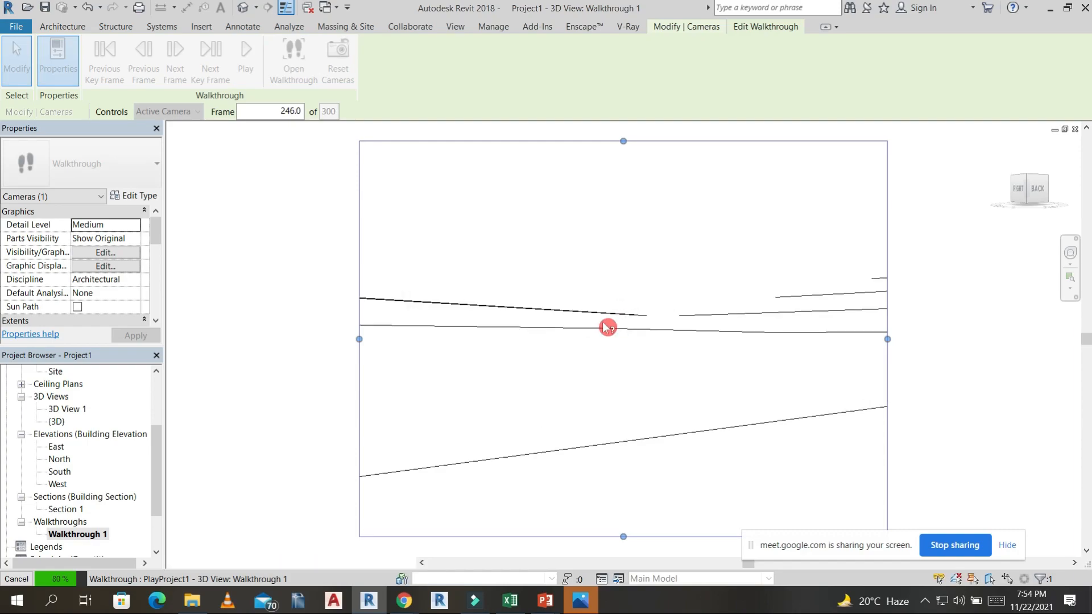
left_click(588, 329)
left_click(579, 321)
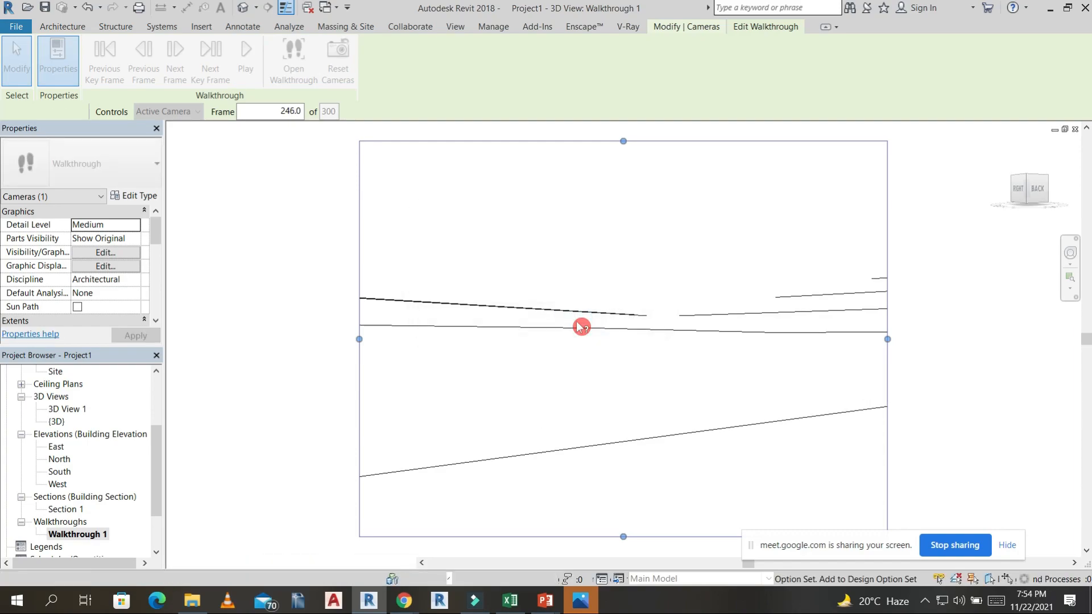
left_click(244, 7)
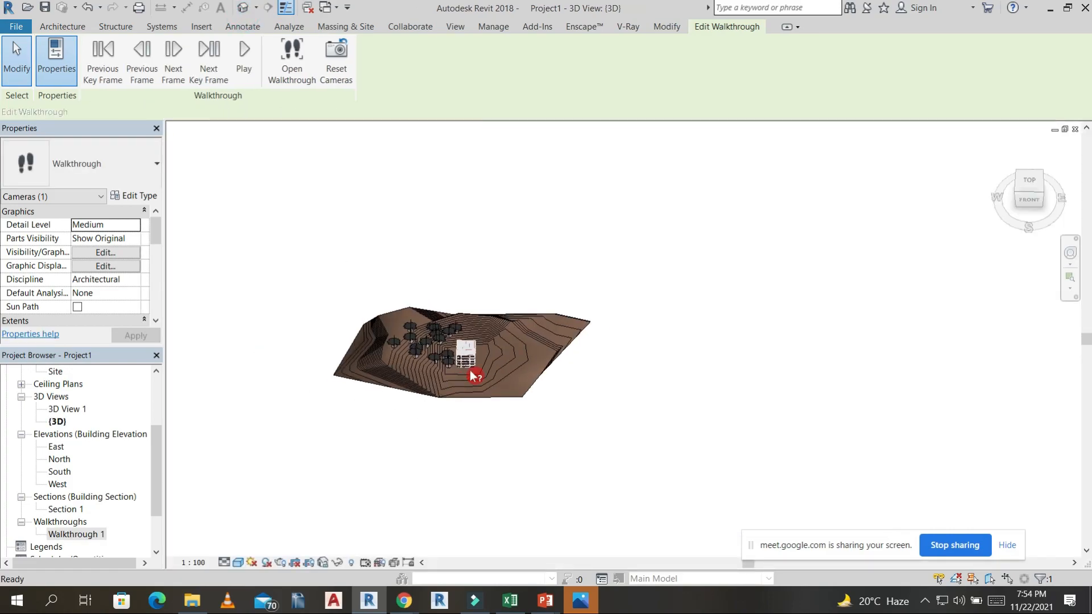
scroll(480, 370, "up", 5)
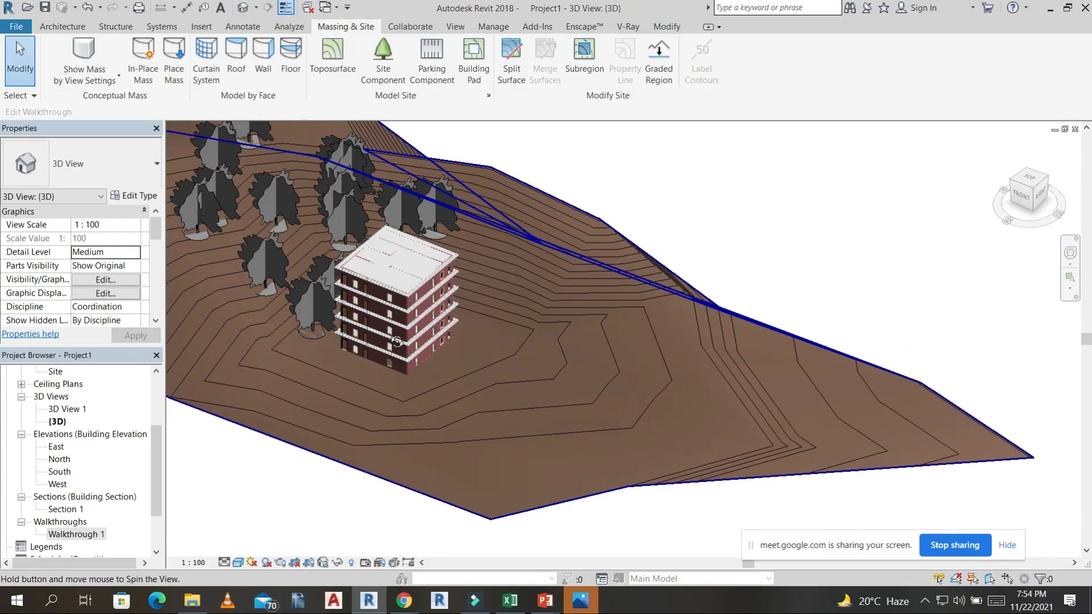
middle_click_drag(397, 342, 595, 586, "shift")
scroll(512, 456, "up", 3)
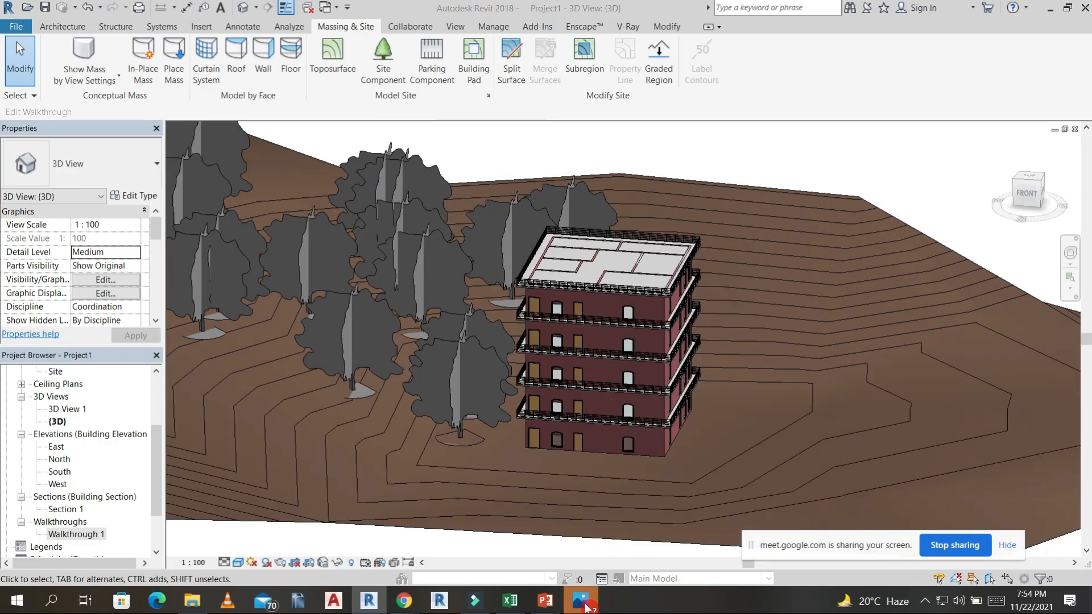
Switch to File Explorer and open the building image IMG-20170306-WA0023 in the BIM PPT folder.
left_click(584, 603)
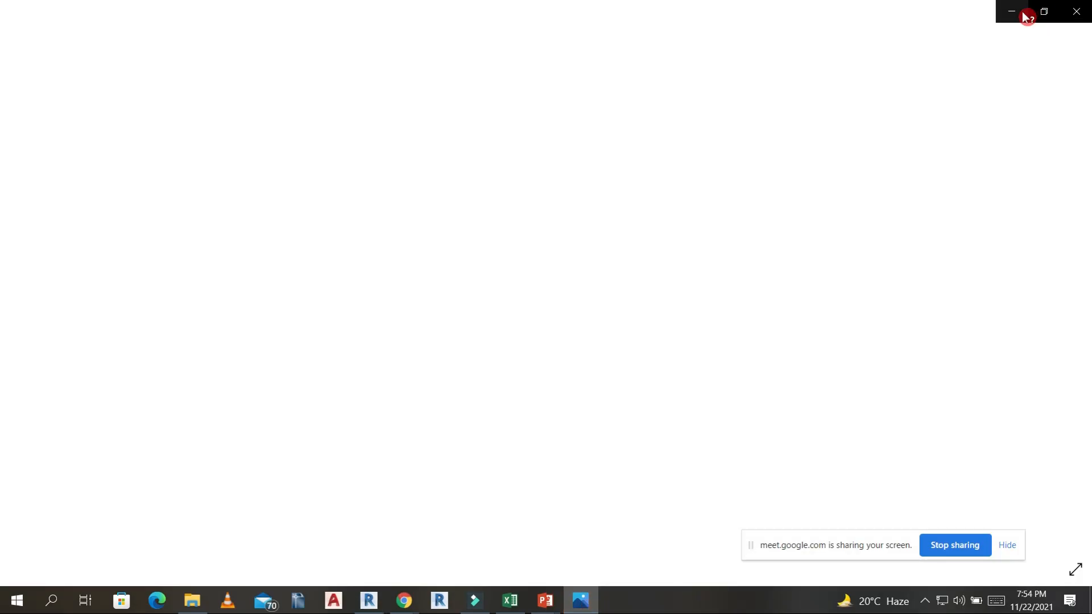
left_click(1023, 13)
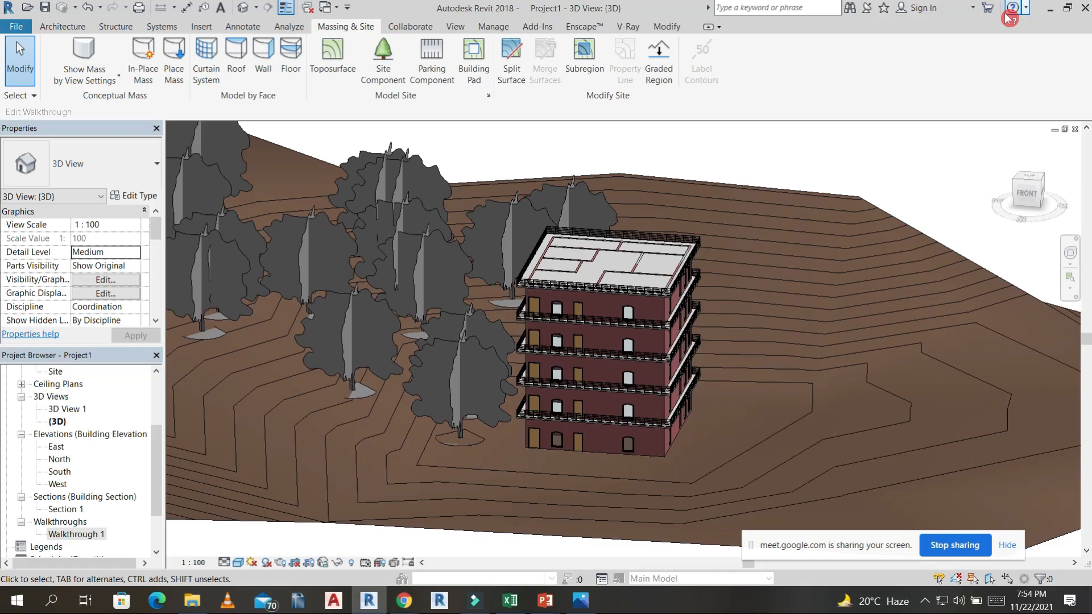
left_click(193, 602)
left_click(241, 176)
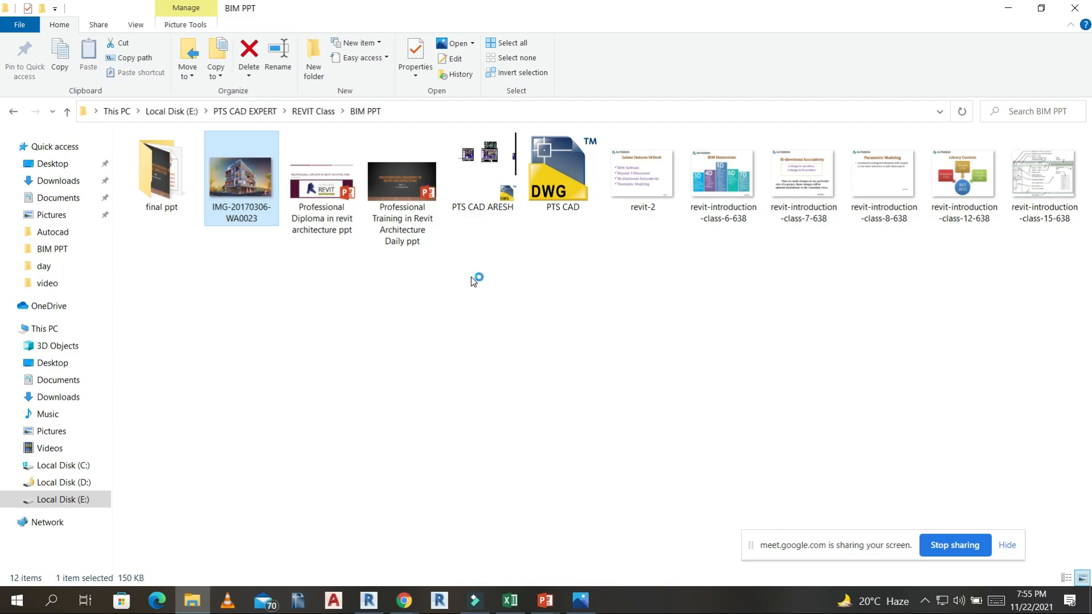
key("Return")
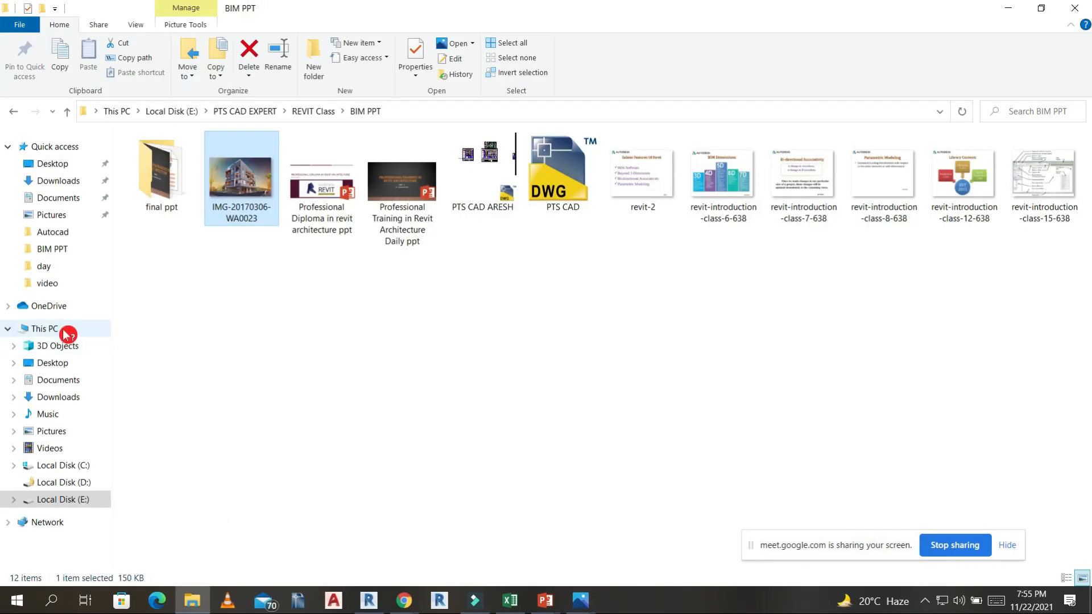
Browse the computer's drives for sample renderings and open New folder on the Desktop.
double_click(66, 332)
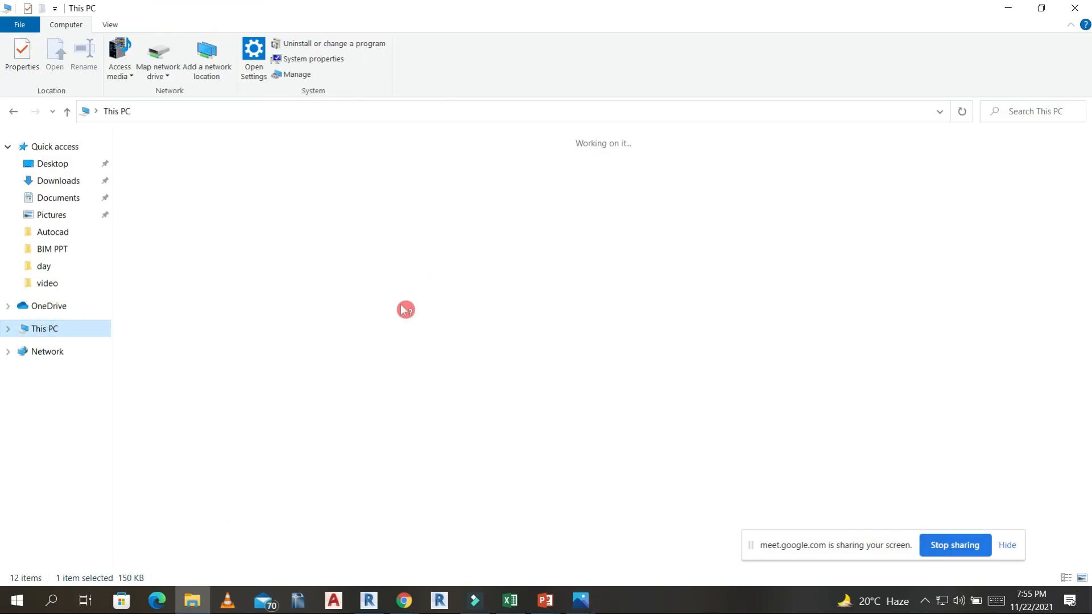
left_click(546, 263)
double_click(545, 263)
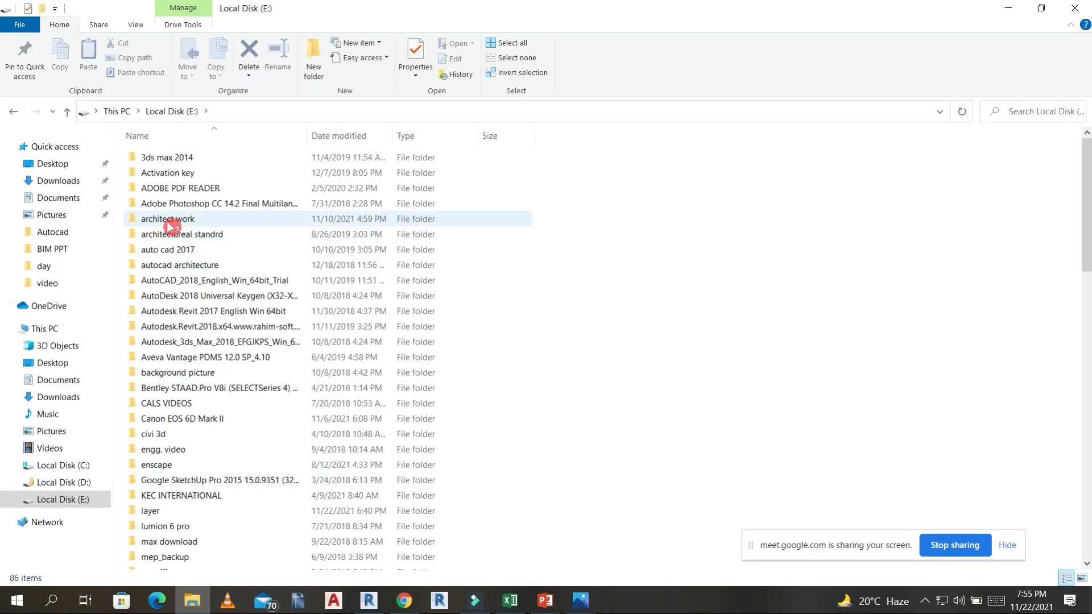
left_click(50, 330)
left_click(59, 166)
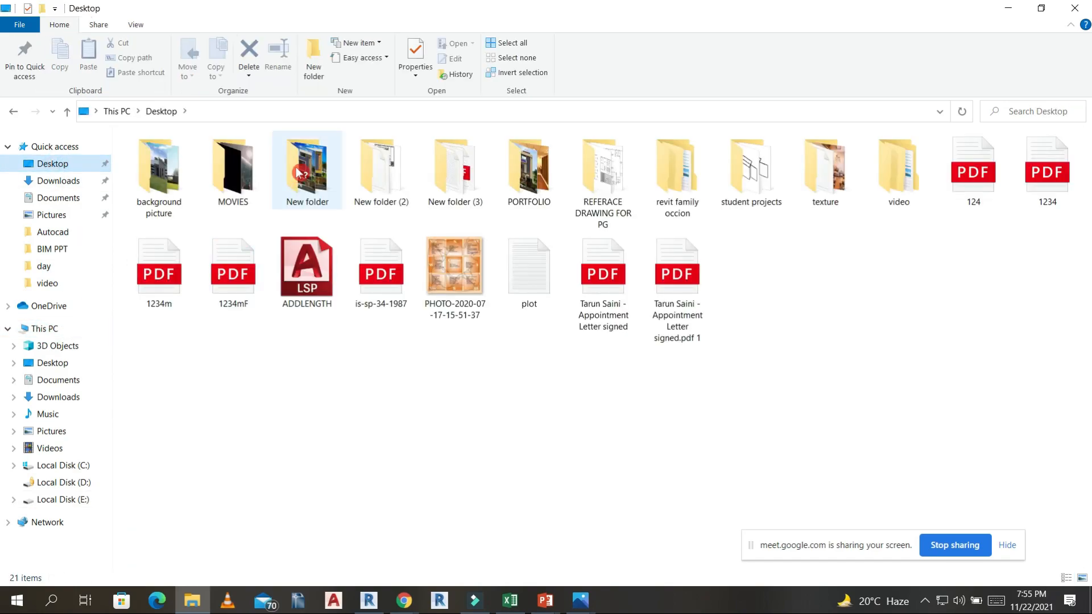
double_click(310, 171)
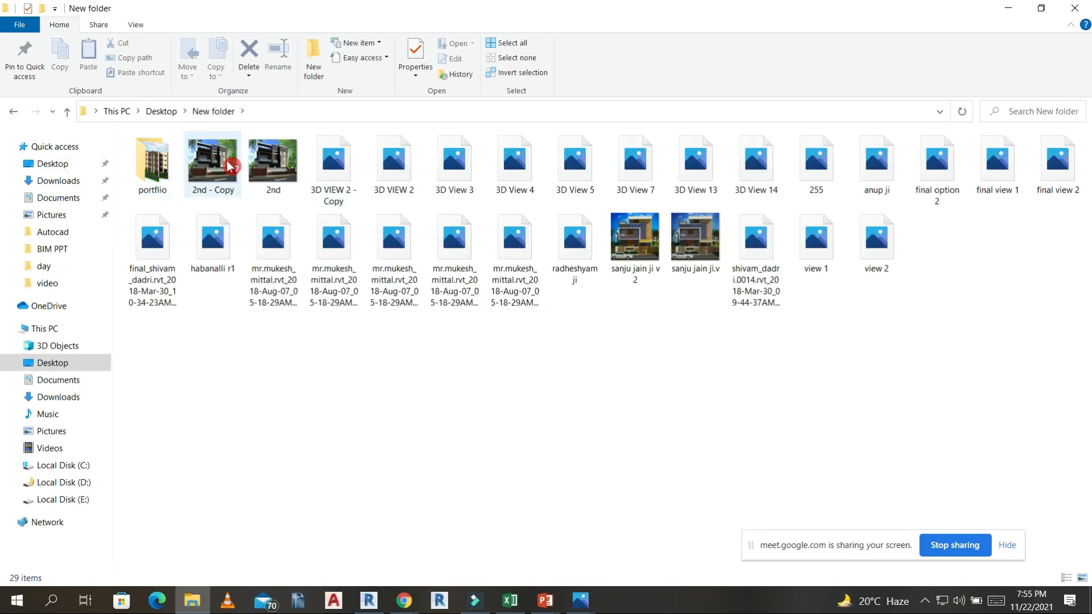
Open the house rendering 2nd - Copy and examine its facade, balcony and window details up close.
left_click(227, 162)
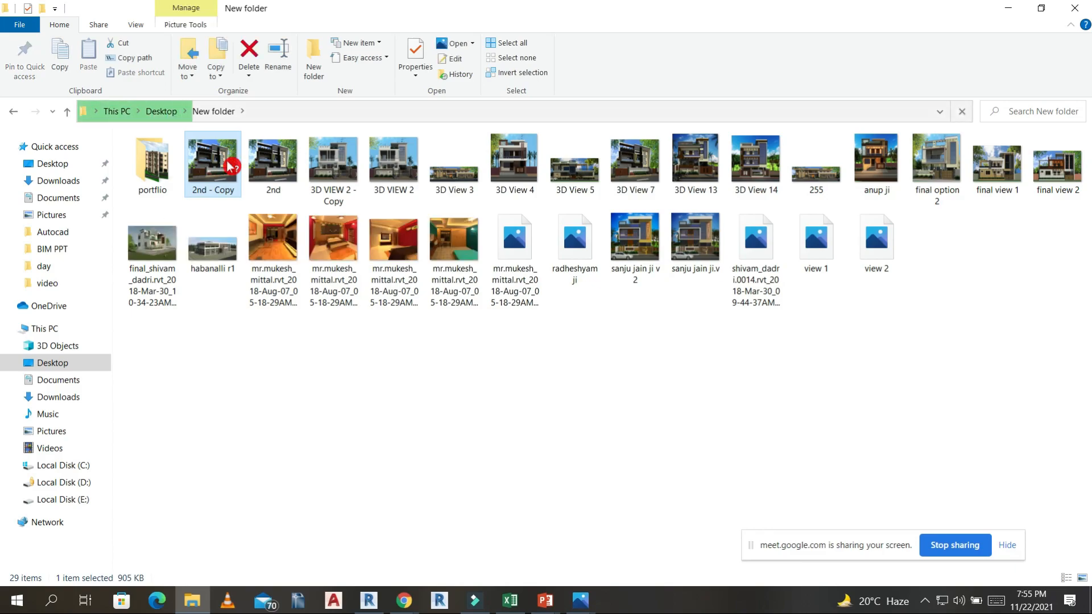
double_click(231, 166)
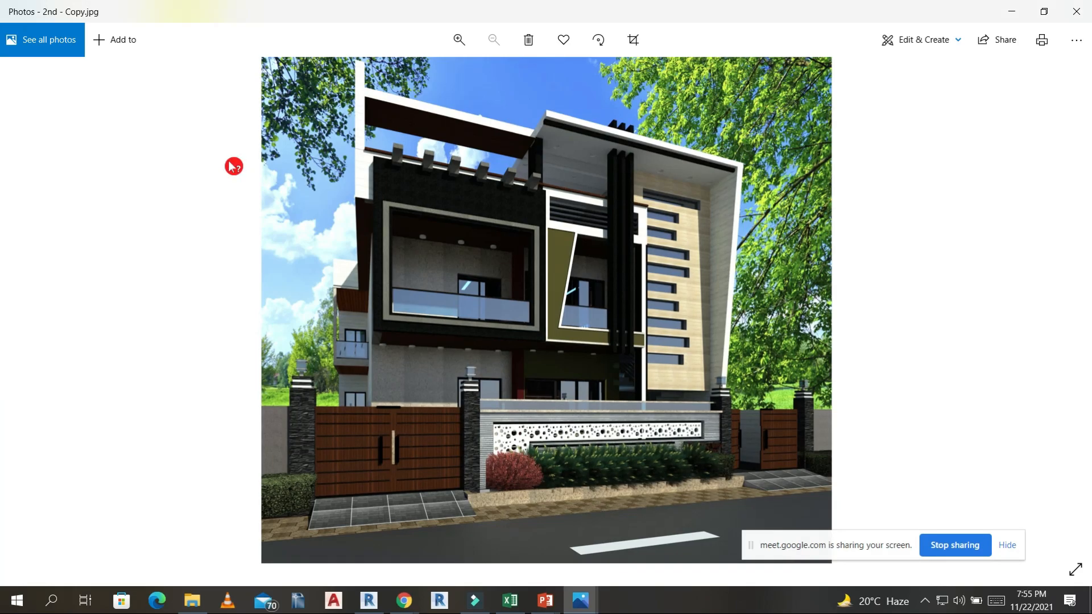
scroll(517, 243, "up", 5, "ctrl")
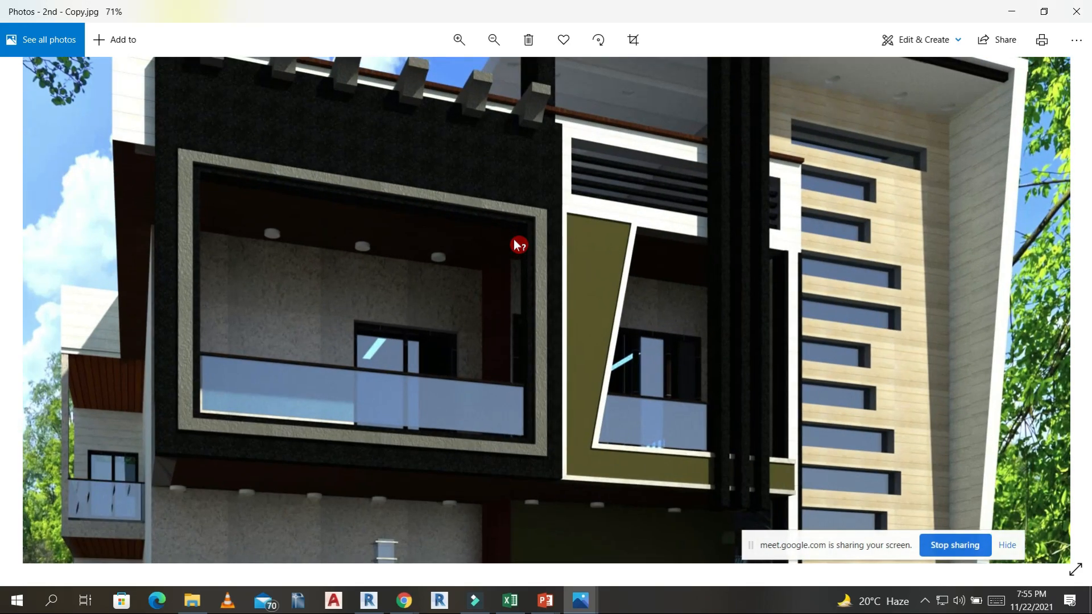
scroll(658, 309, "down", 5, "ctrl")
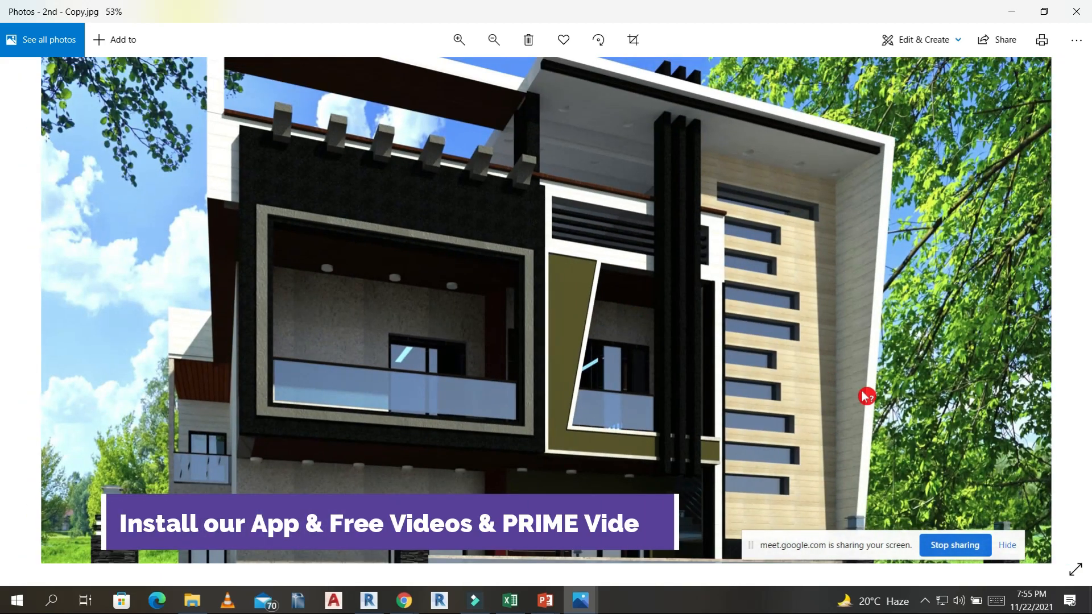
scroll(865, 395, "up", 8, "ctrl")
scroll(581, 165, "down", 6, "ctrl")
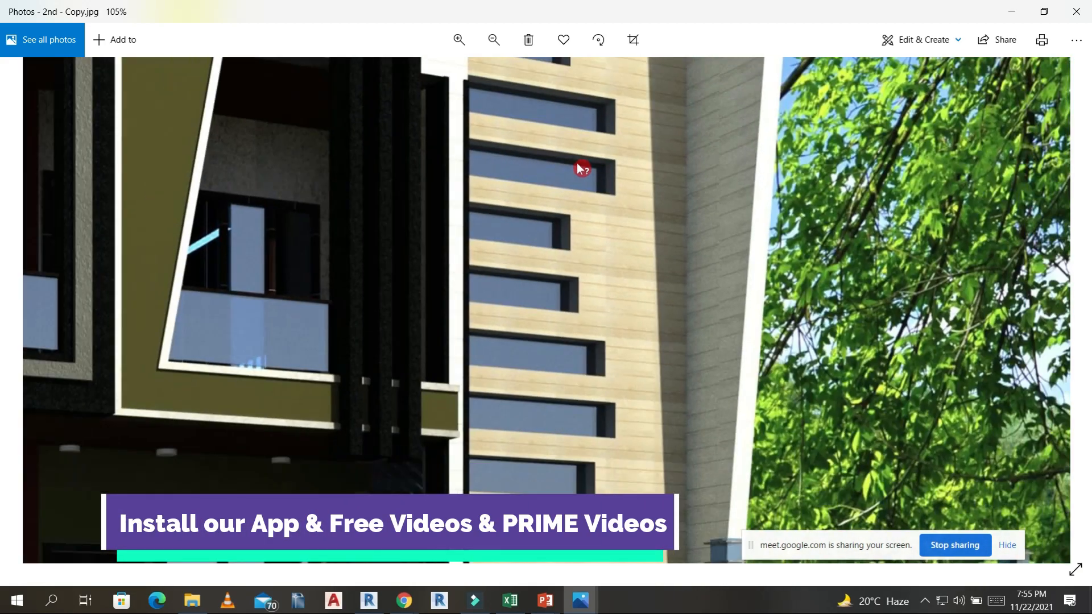
scroll(580, 166, "down", 2, "ctrl")
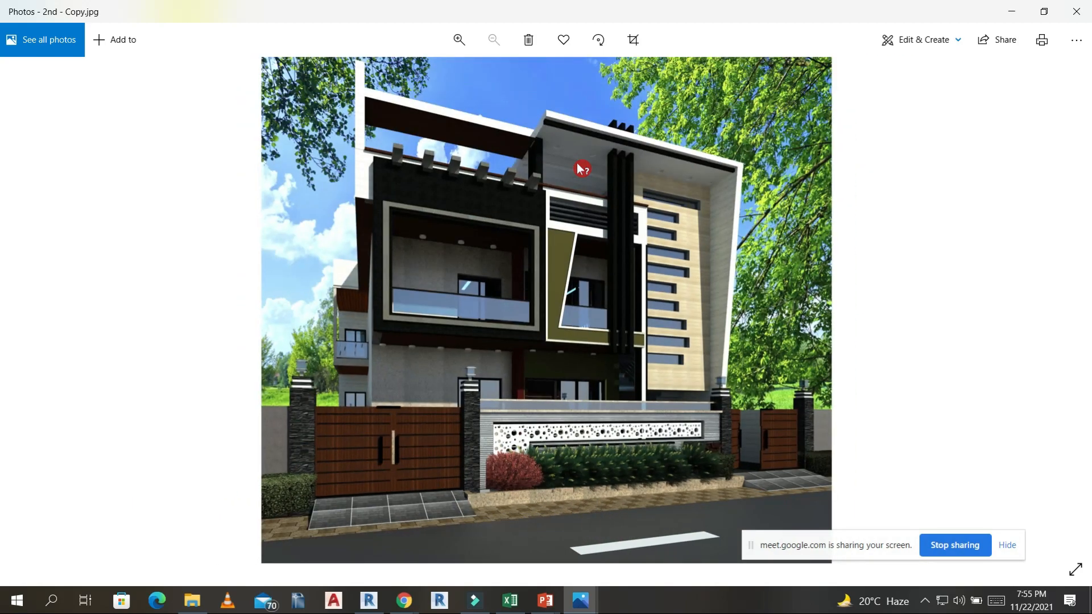
Look through the following exterior renderings in the folder up to final view 2, and return to the folder.
key("Right")
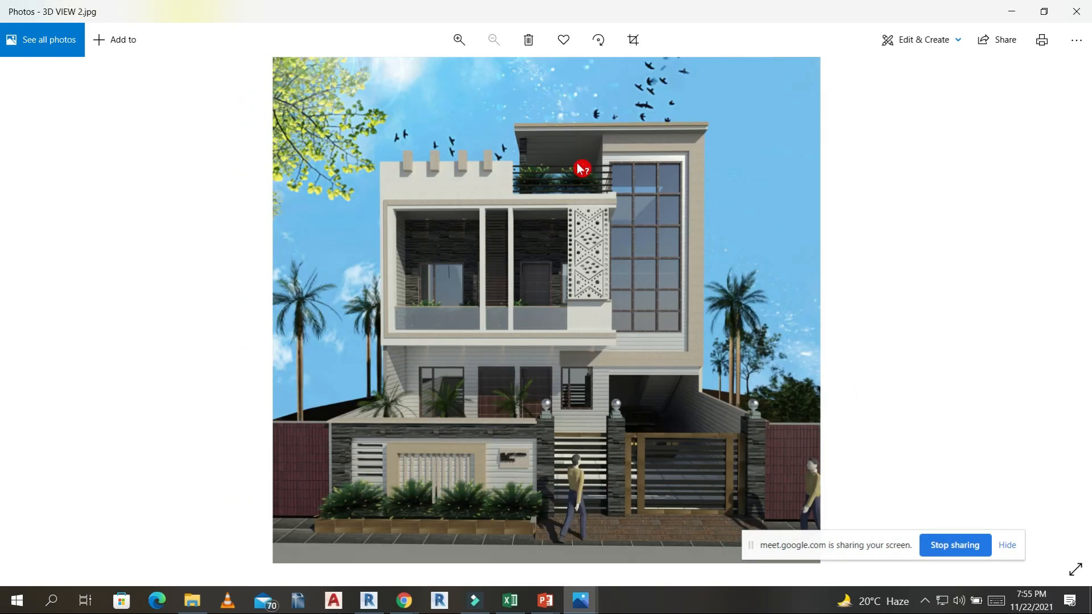
key("Right")
key("Right")
key("Right")
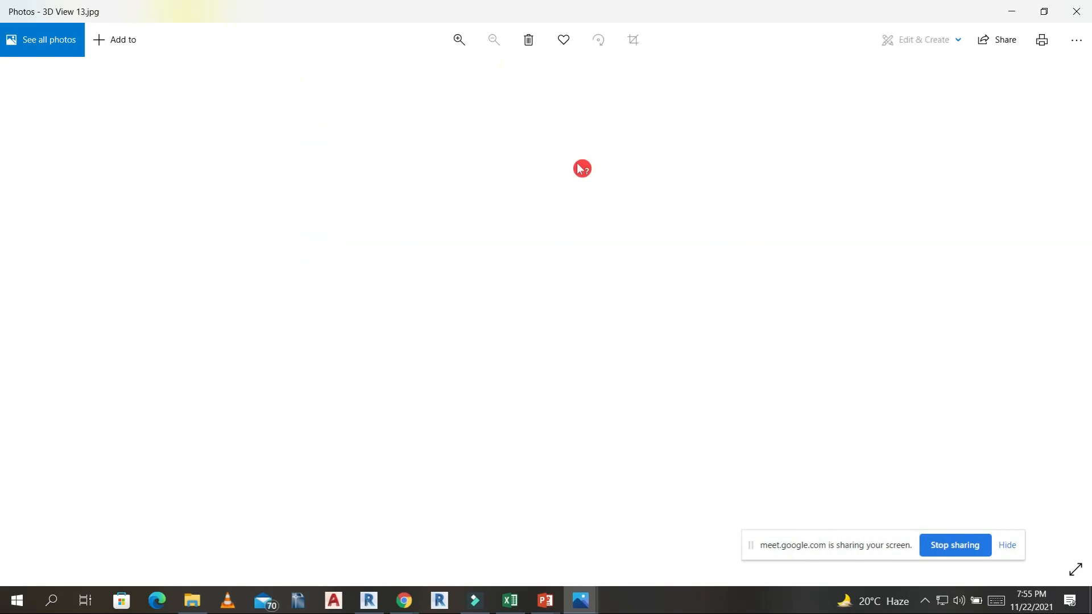
key("Right")
key("Right")
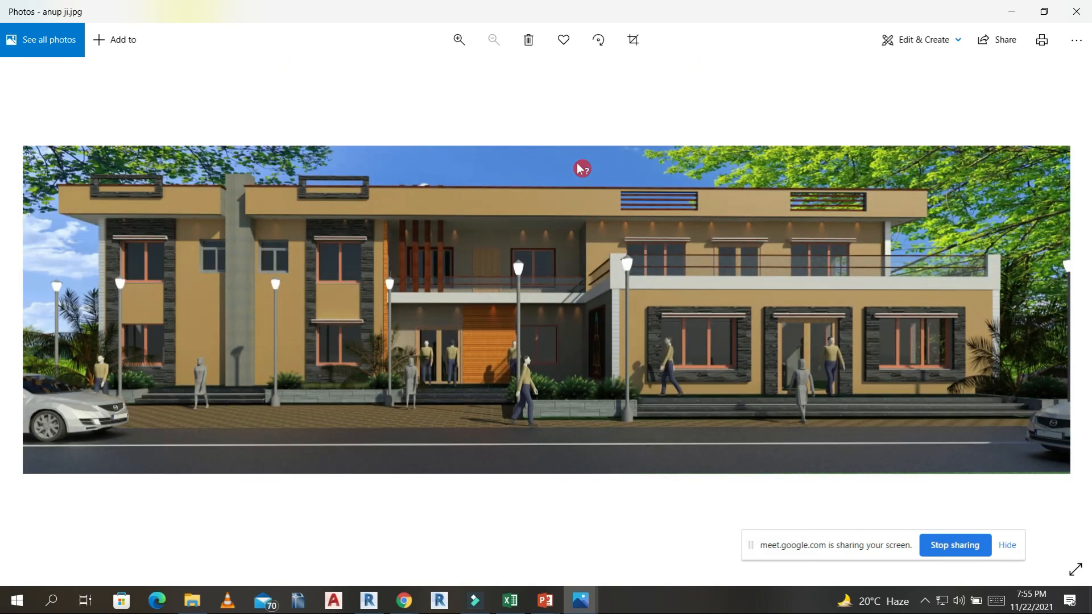
key("Right")
key("Right")
key("Right")
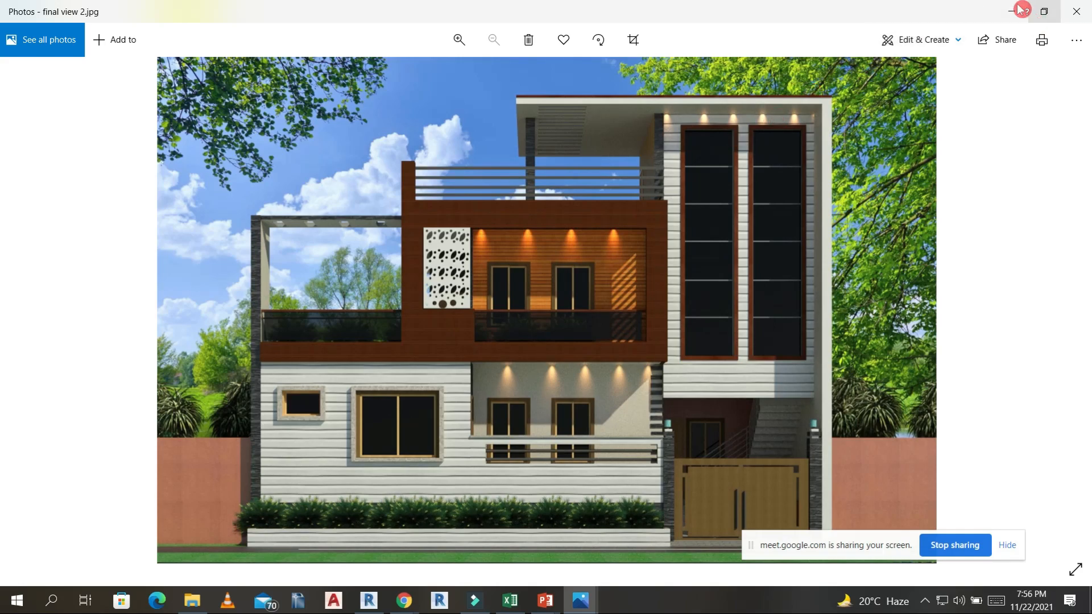
left_click(1010, 13)
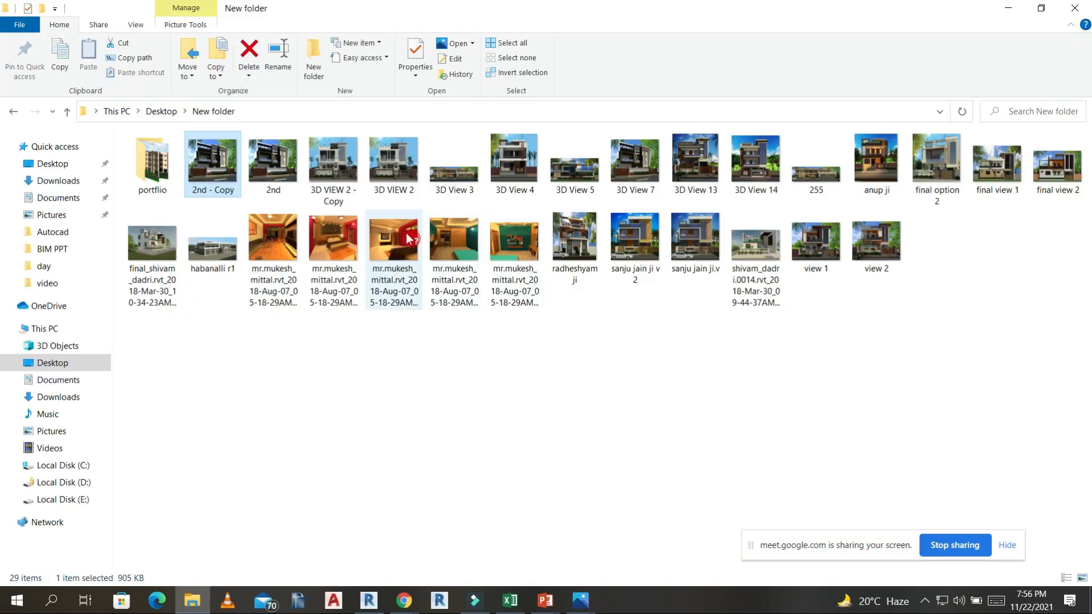
Open the portflio subfolder and view the apartment building renderings img6 and img7.
left_click(165, 170)
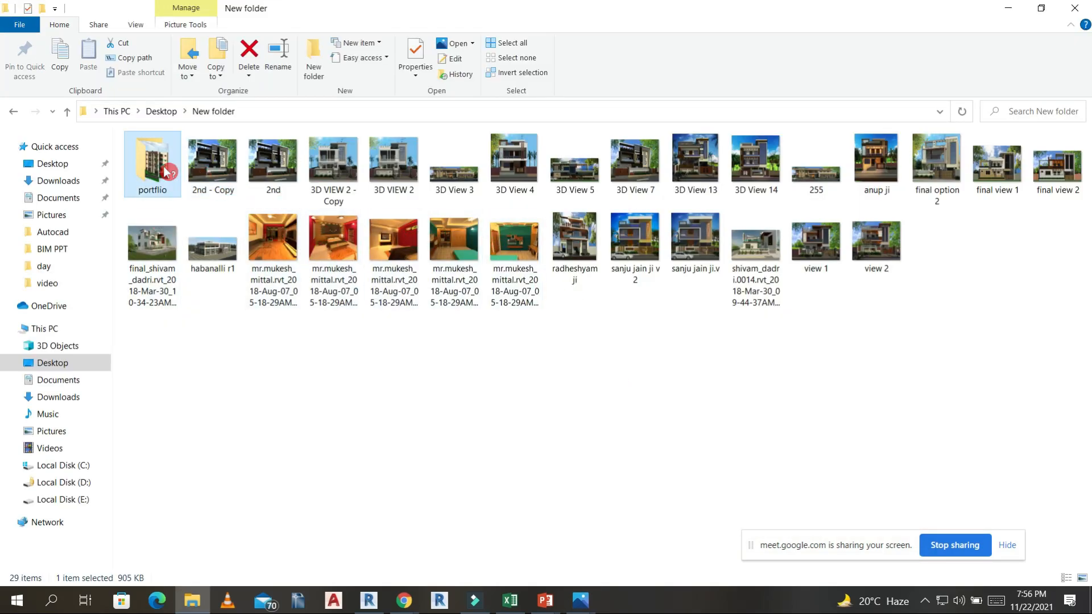
double_click(165, 171)
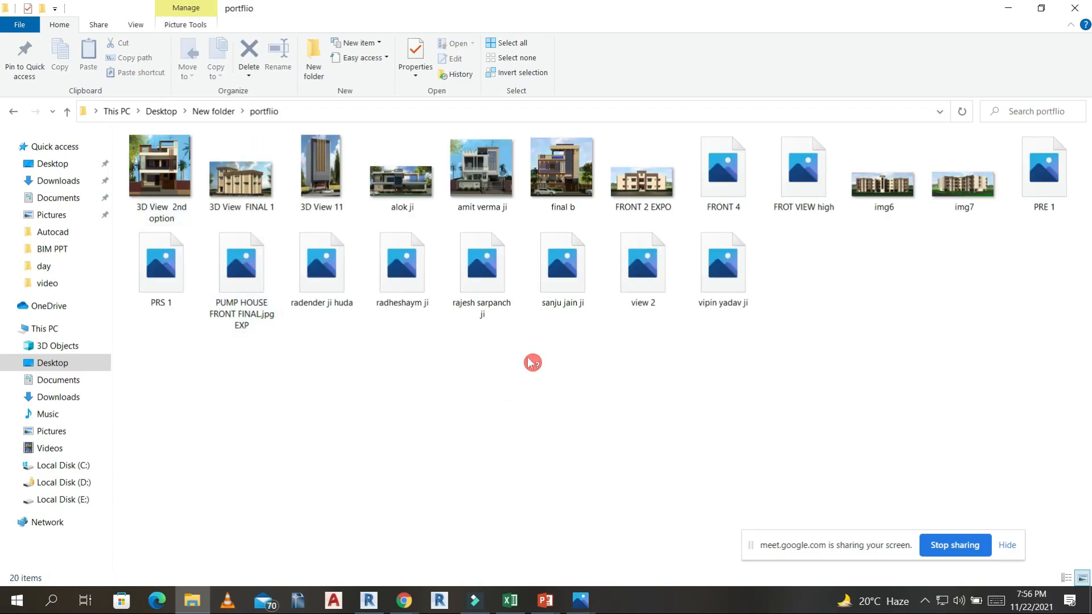
left_click(877, 184)
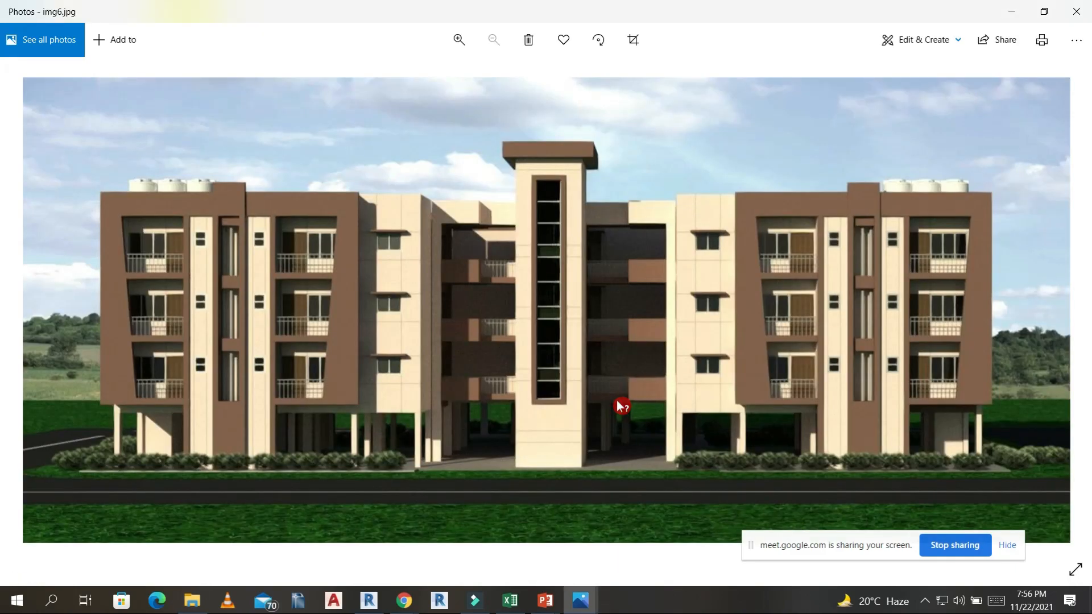
key("Left")
key("Right")
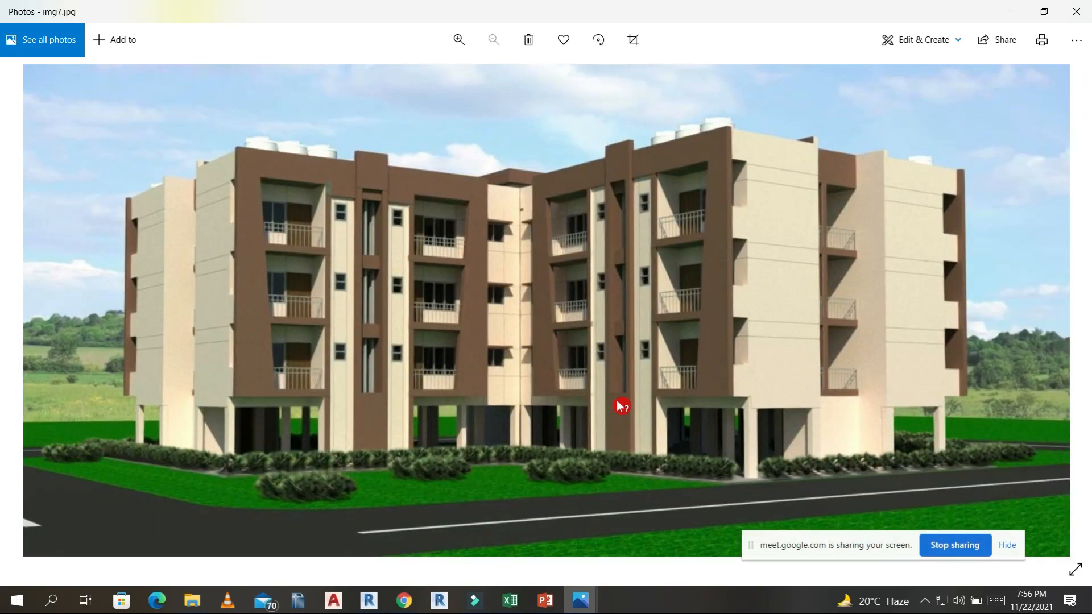
left_click(1014, 12)
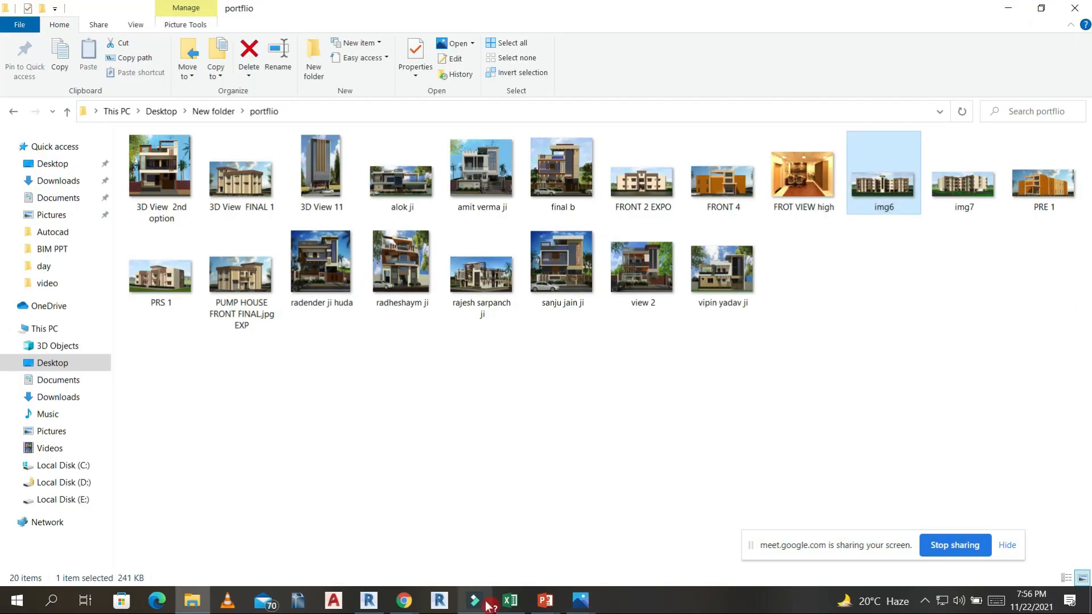
Switch back to the Revit building project and open the Level 1 floor plan.
left_click(369, 601)
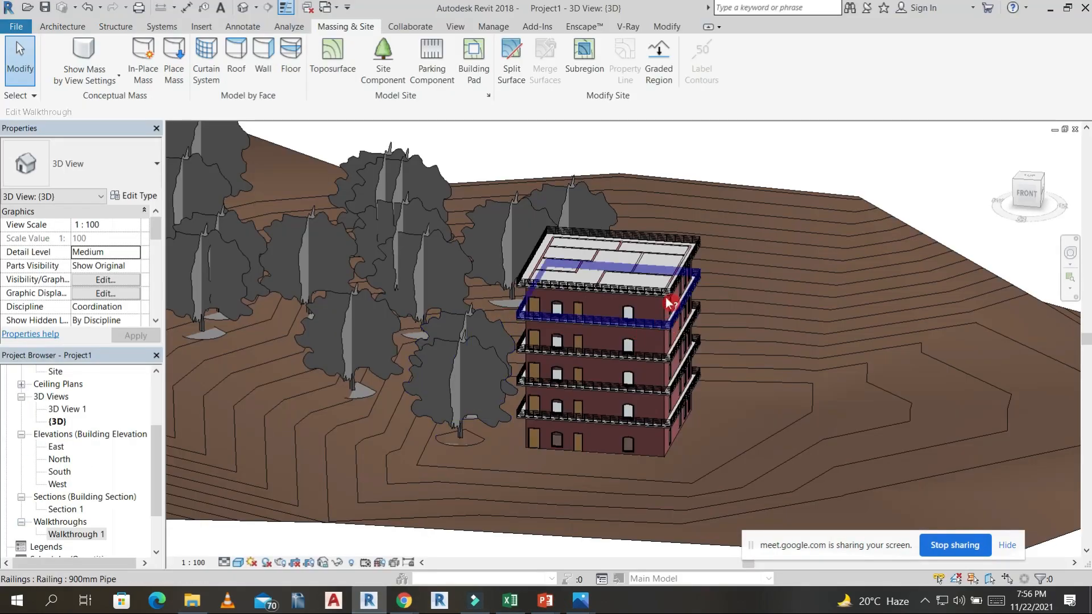
scroll(675, 338, "down", 2)
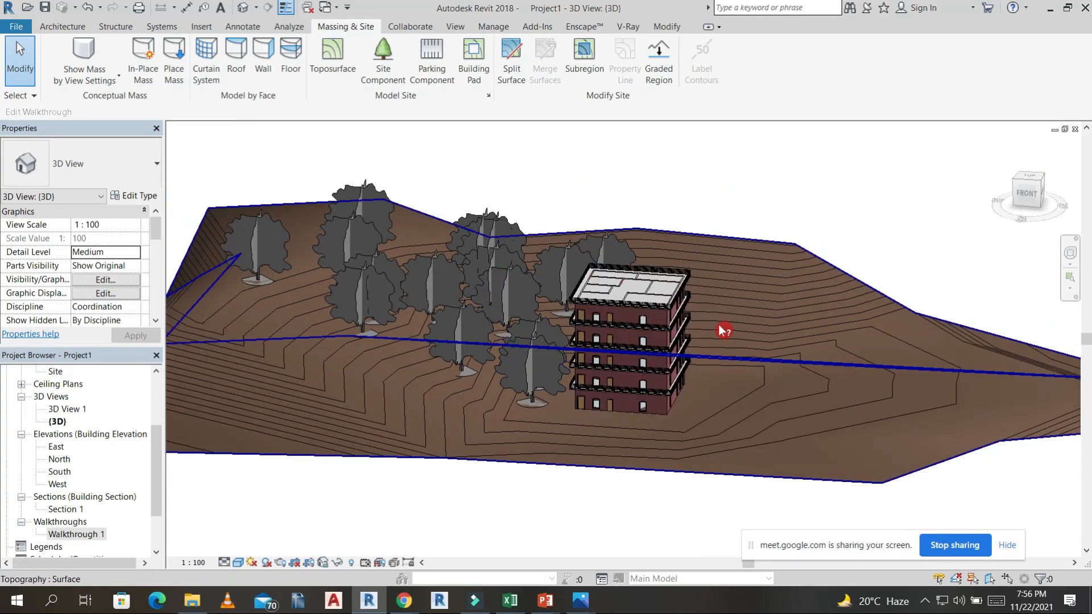
middle_click_drag(721, 329, 76, 469, "shift")
scroll(67, 415, "up", 3)
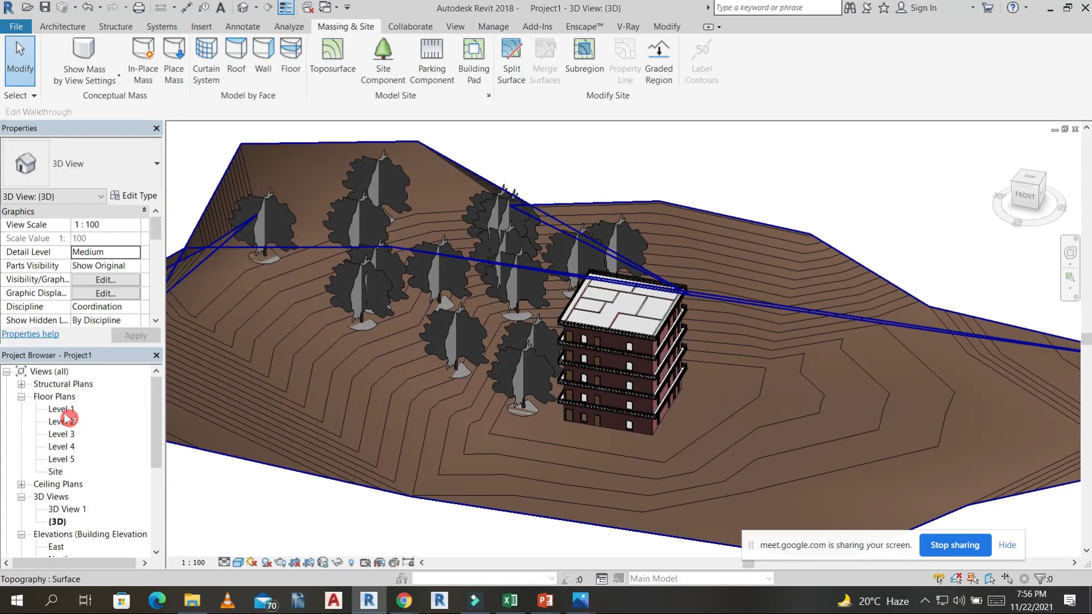
double_click(63, 410)
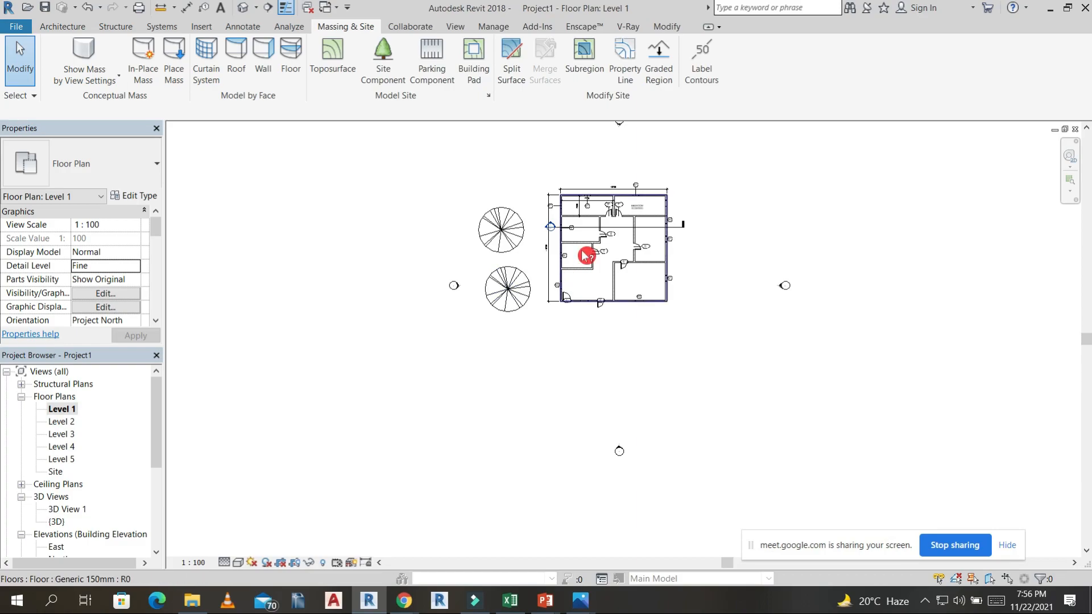
Place two M_Desk 1525 x 762mm components, one in the room with door 5 and one in the room with door 6.
left_click(64, 26)
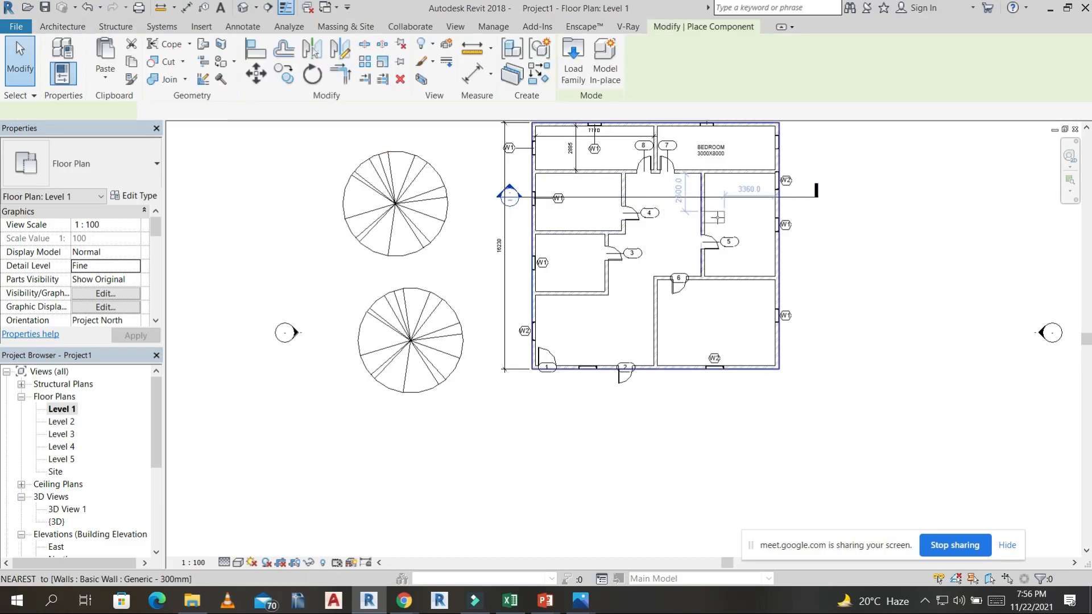
scroll(740, 216, "up", 3)
left_click(762, 214)
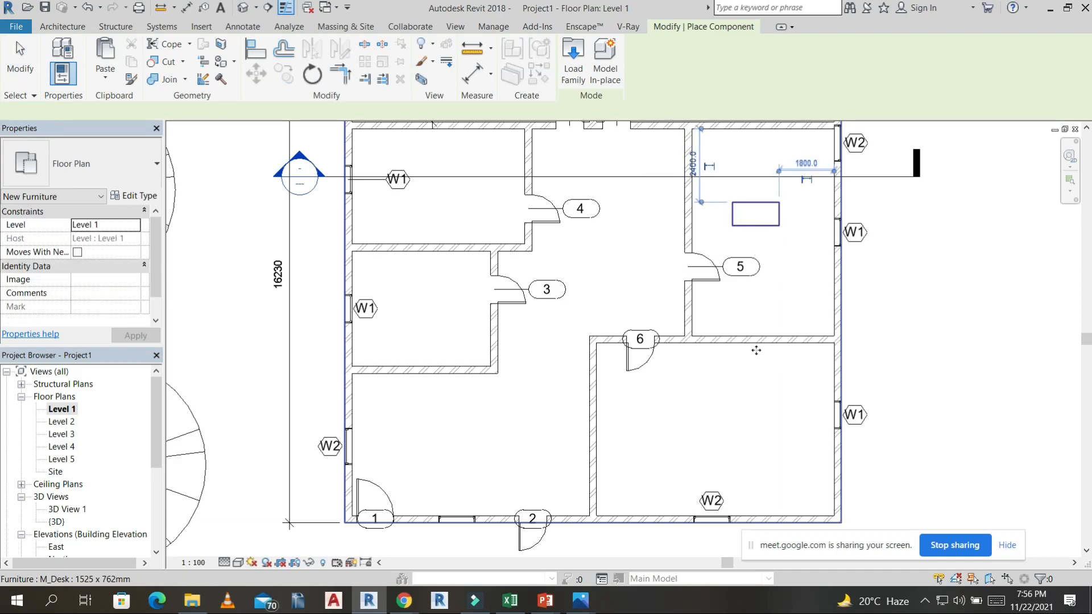
left_click(783, 373)
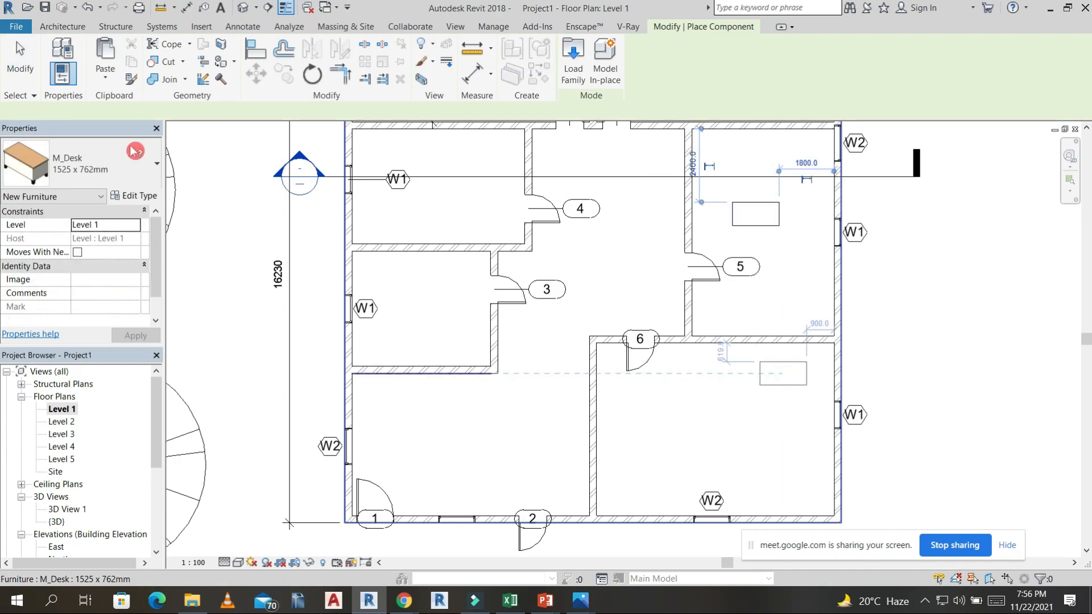
Start loading another furniture family from the desk's type properties and browse to Desktop > revit family occion > rac2014 lib.
left_click(149, 166)
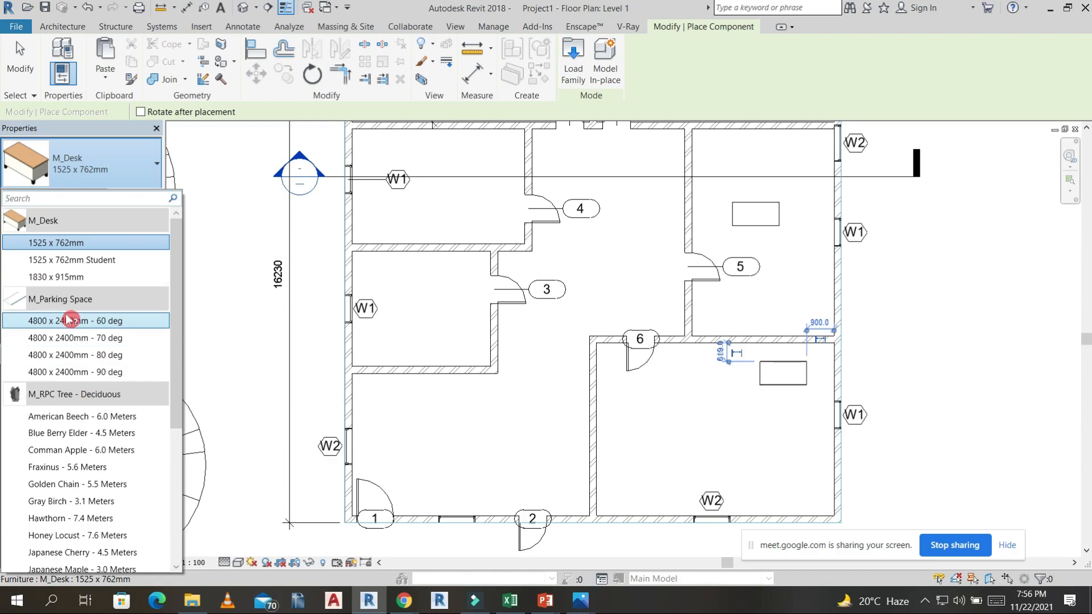
left_click(149, 186)
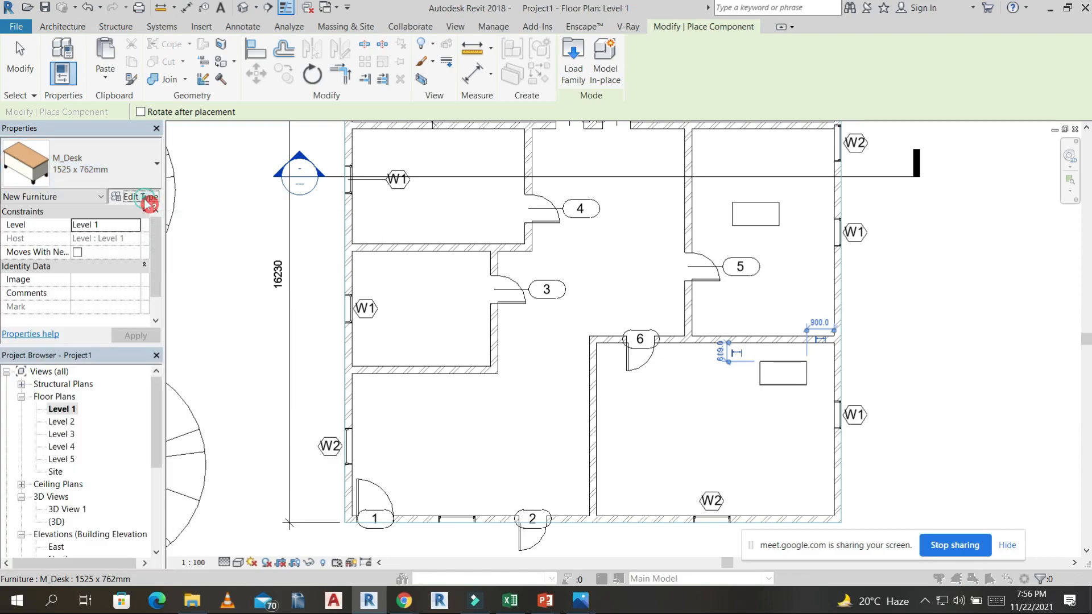
left_click(148, 199)
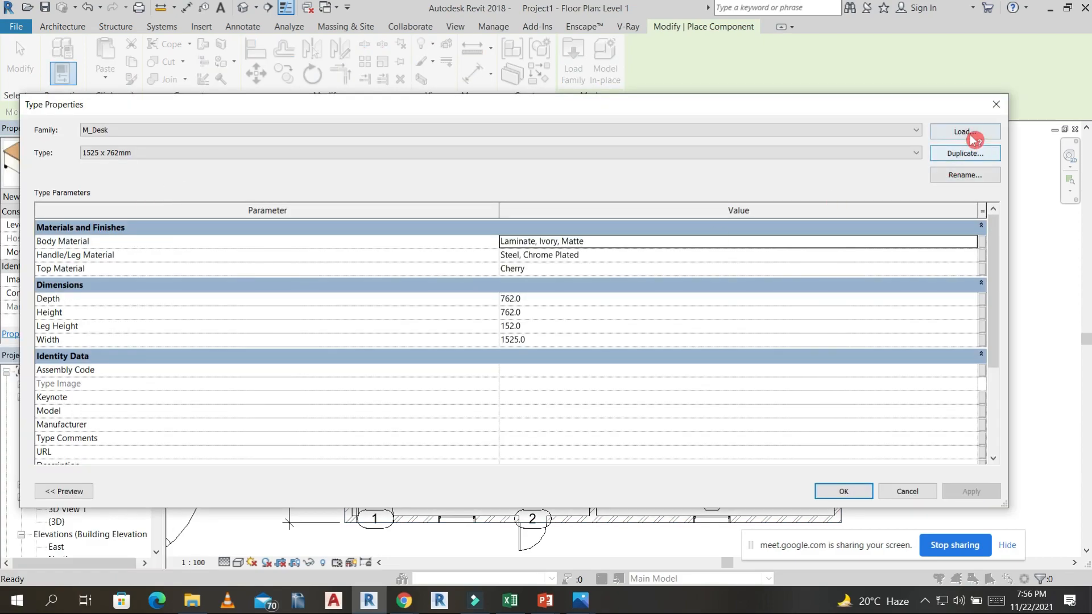
left_click(974, 138)
left_click(194, 344)
left_click(377, 279)
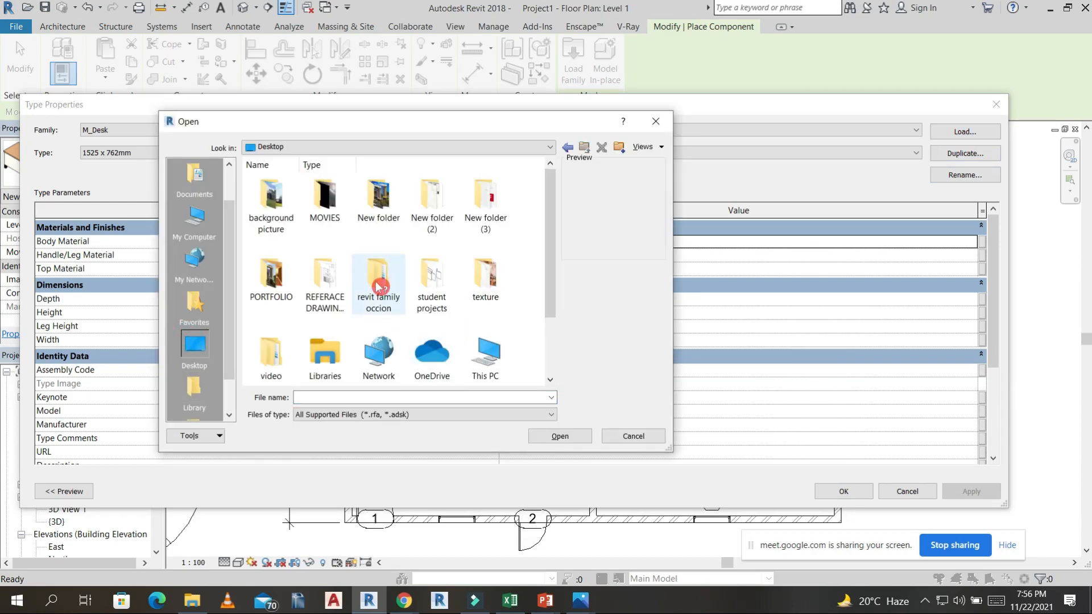
double_click(384, 291)
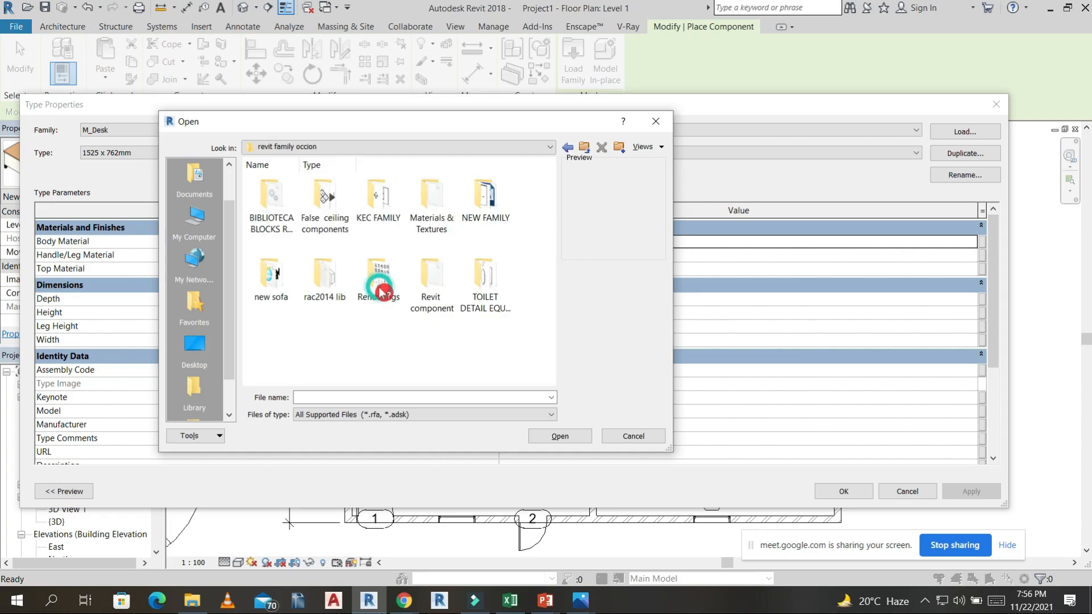
double_click(335, 287)
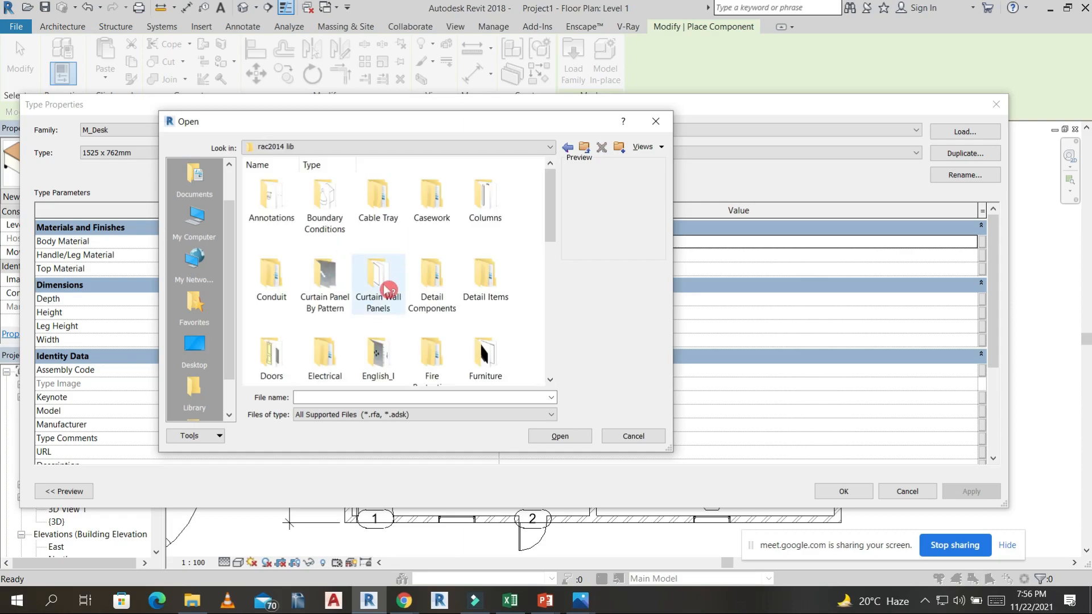
Load the M_Bed-Box family from the library's Furniture > Beds folder.
scroll(399, 285, "down", 1)
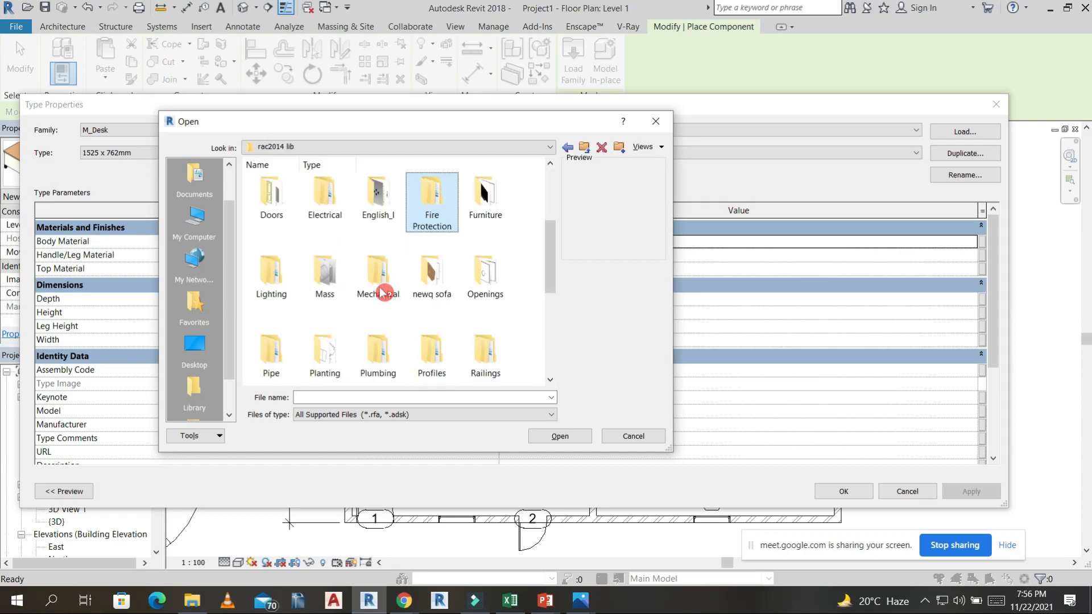
left_click(485, 206)
right_click(482, 195)
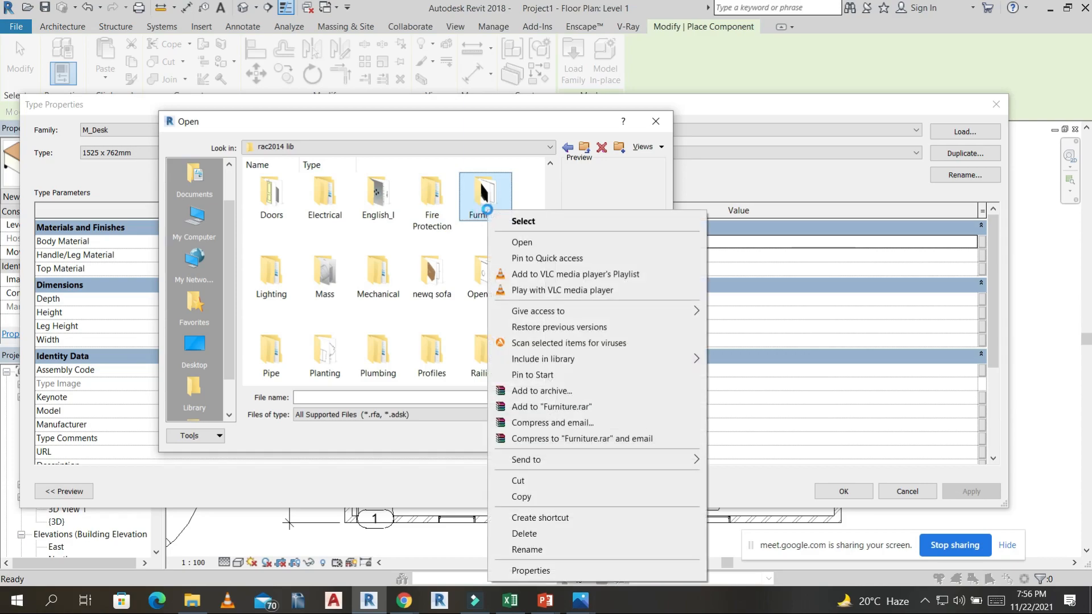
left_click(524, 222)
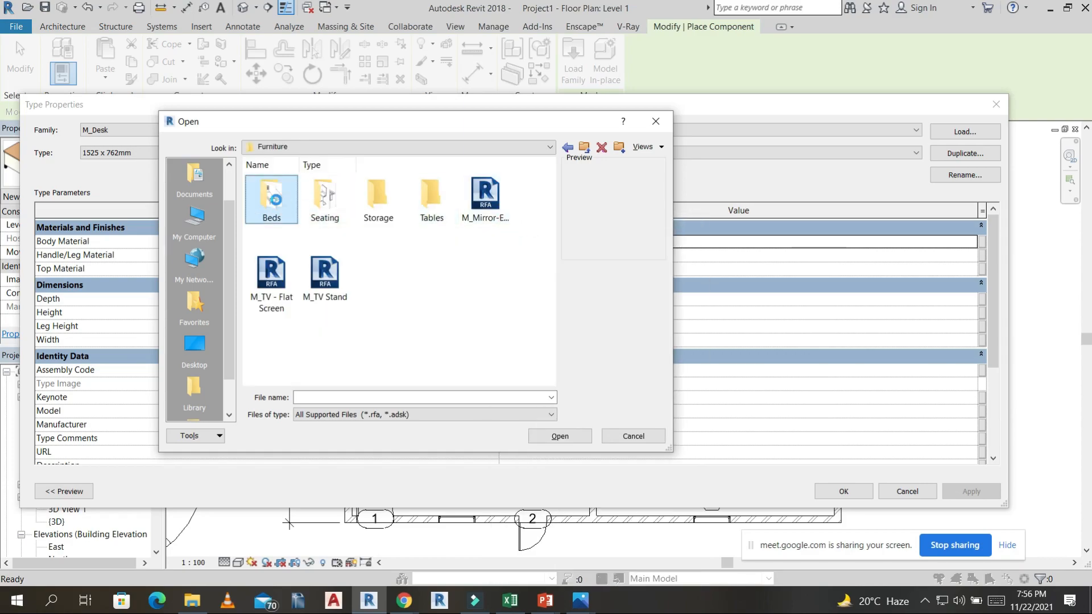
double_click(271, 195)
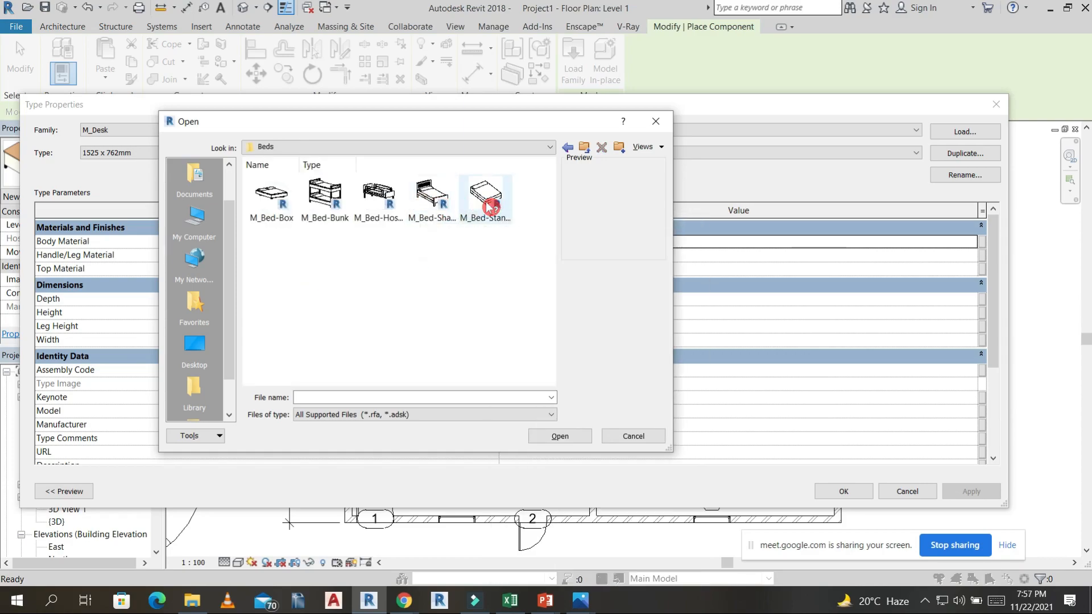
left_click(269, 192)
left_click(563, 436)
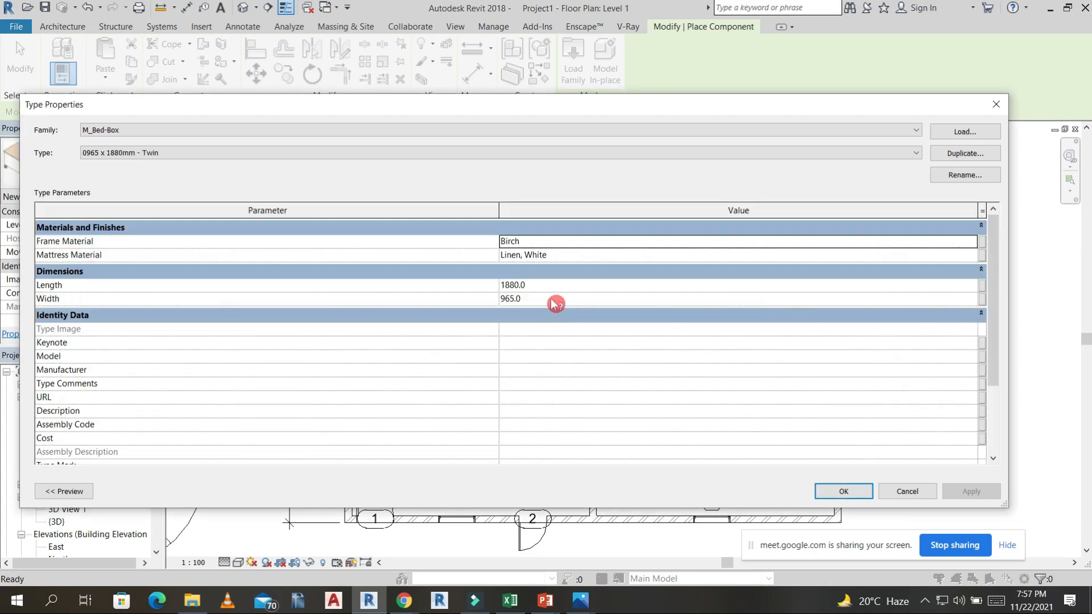
Widen the 0965 x 1880mm - Twin bed type and place the bed beside the desk in the room with door 6.
left_click(544, 303)
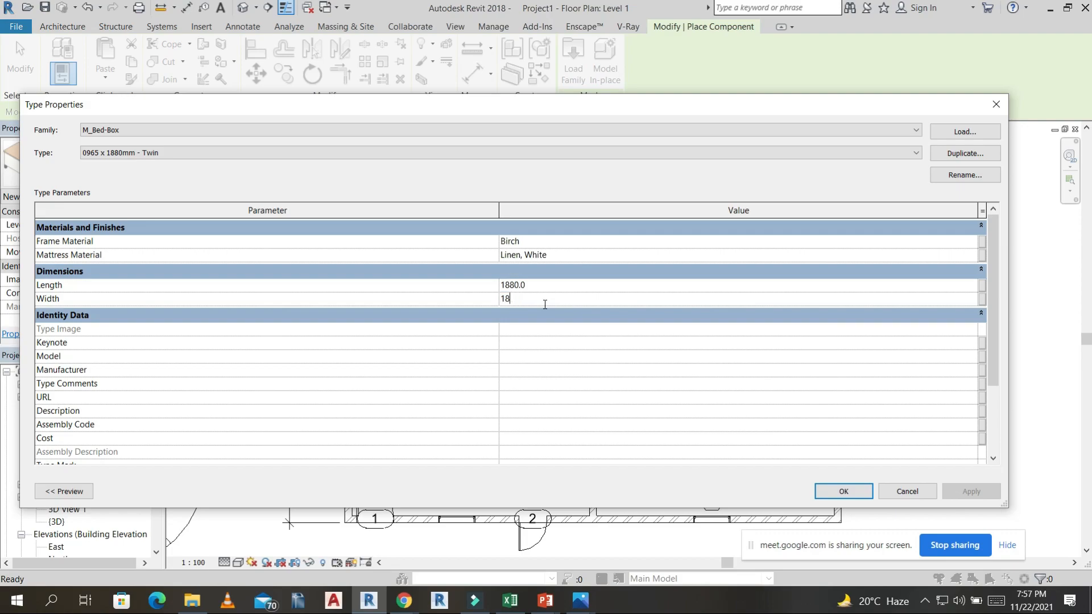
left_click(856, 494)
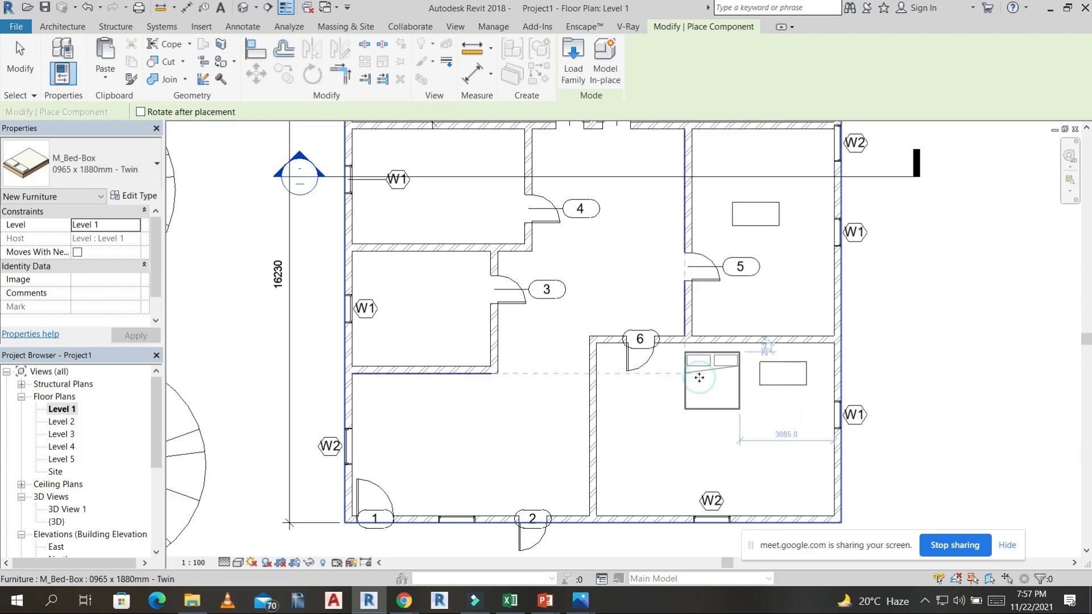
left_click(699, 377)
Create a camera view from the bedroom's lower-left corner, aimed across the bed toward the upper wall.
left_click(261, 8)
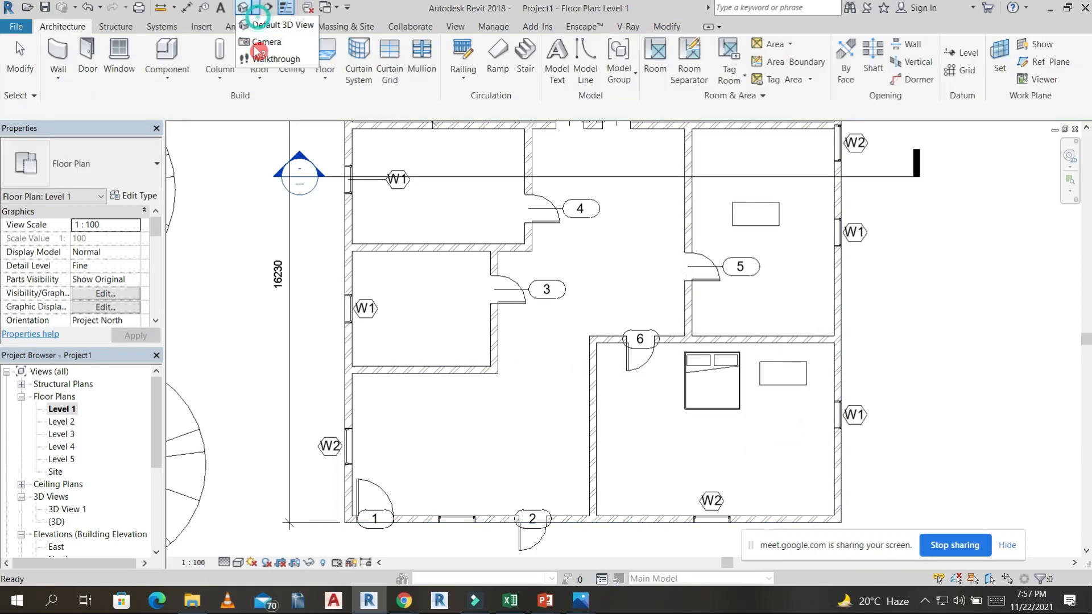
left_click(633, 288)
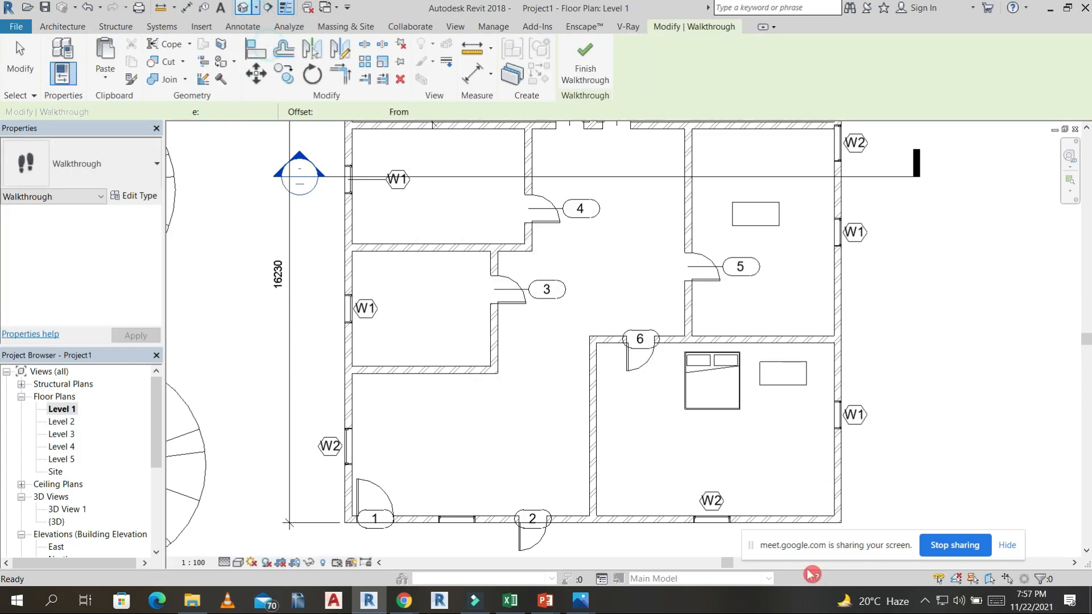
left_click(607, 499)
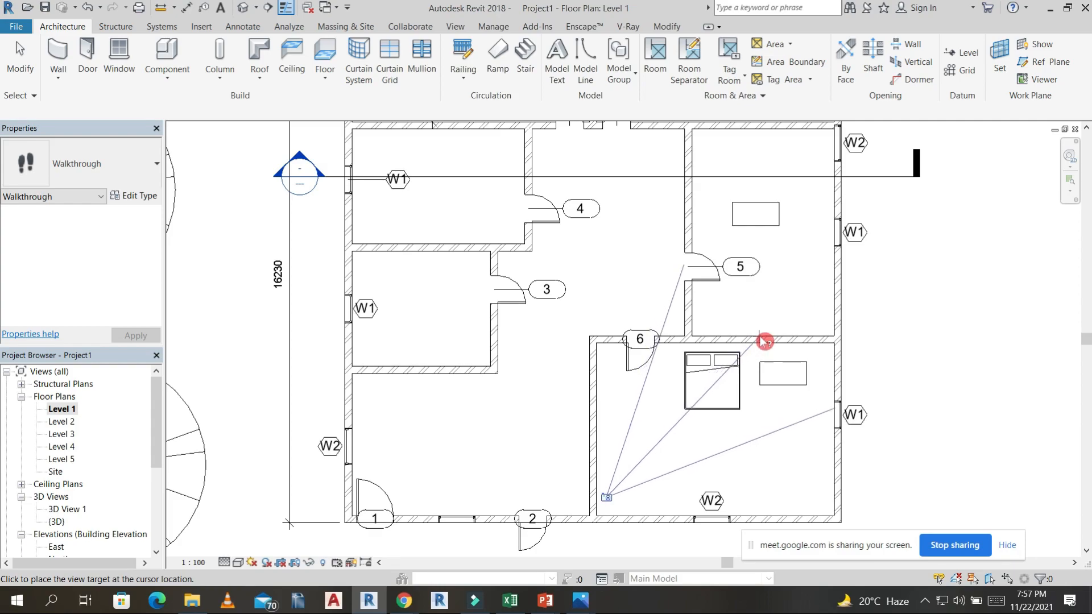
left_click(719, 360)
Widen the camera view's crop region on both sides to include the door and the window.
scroll(707, 365, "down", 5)
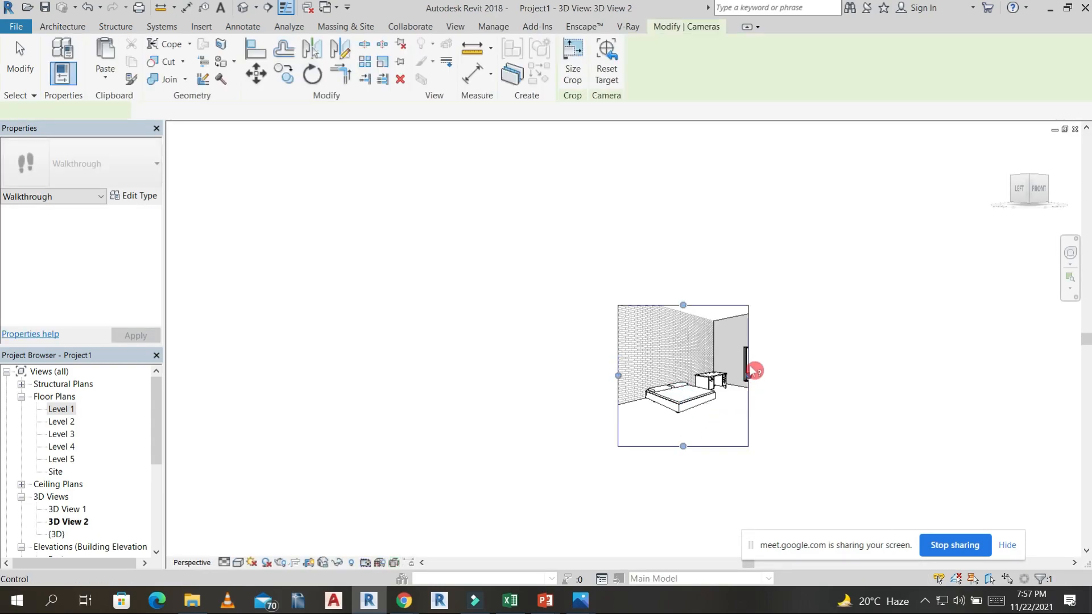
left_click_drag(750, 377, 787, 388)
left_click_drag(619, 378, 603, 376)
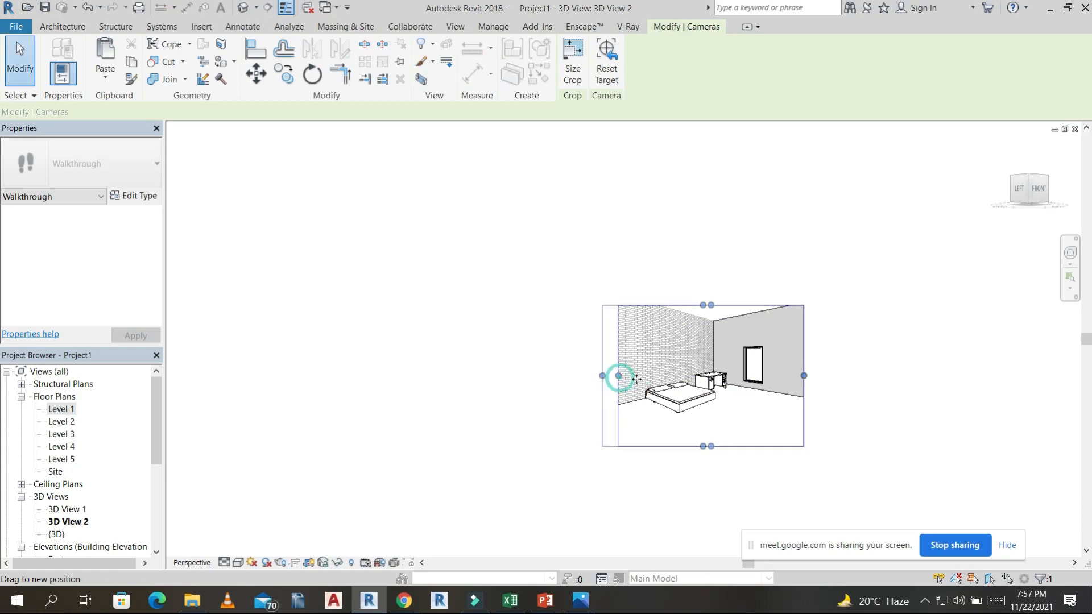
scroll(786, 422, "up", 2)
left_click_drag(420, 332, 370, 331)
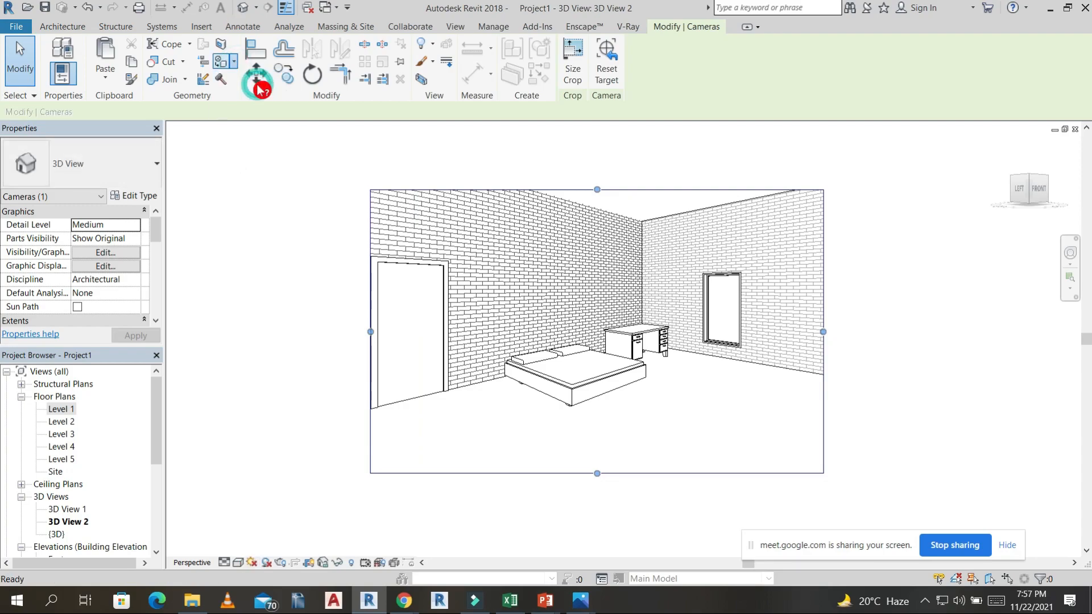
Paint the door wall with Oak Flooring, the window wall with Parking Stripe and the floor with Wood - Firring.
key("p")
key("t")
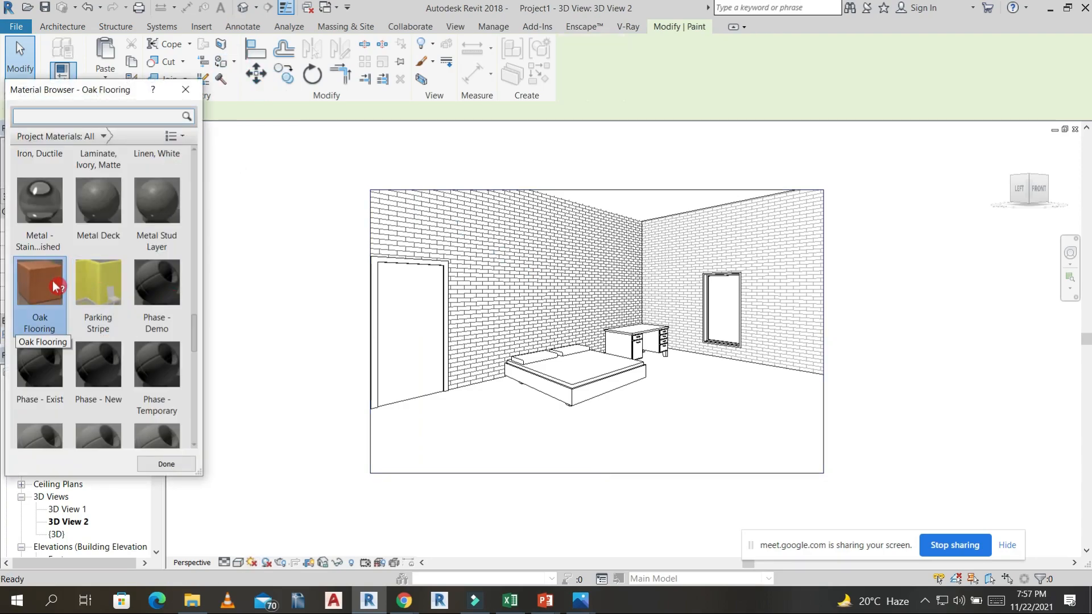
left_click(513, 281)
left_click(798, 272)
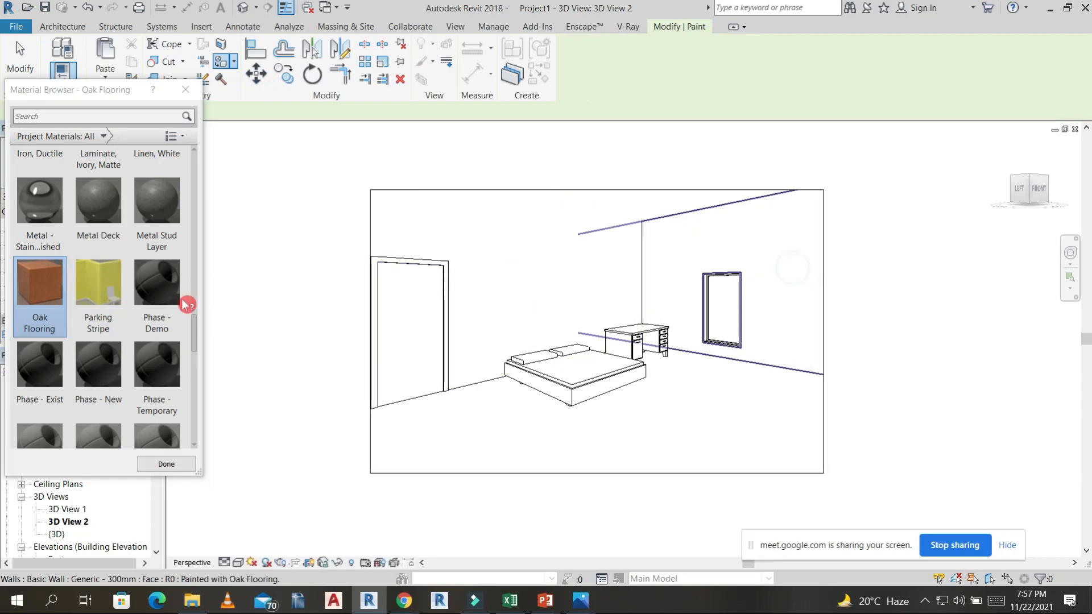
left_click(97, 287)
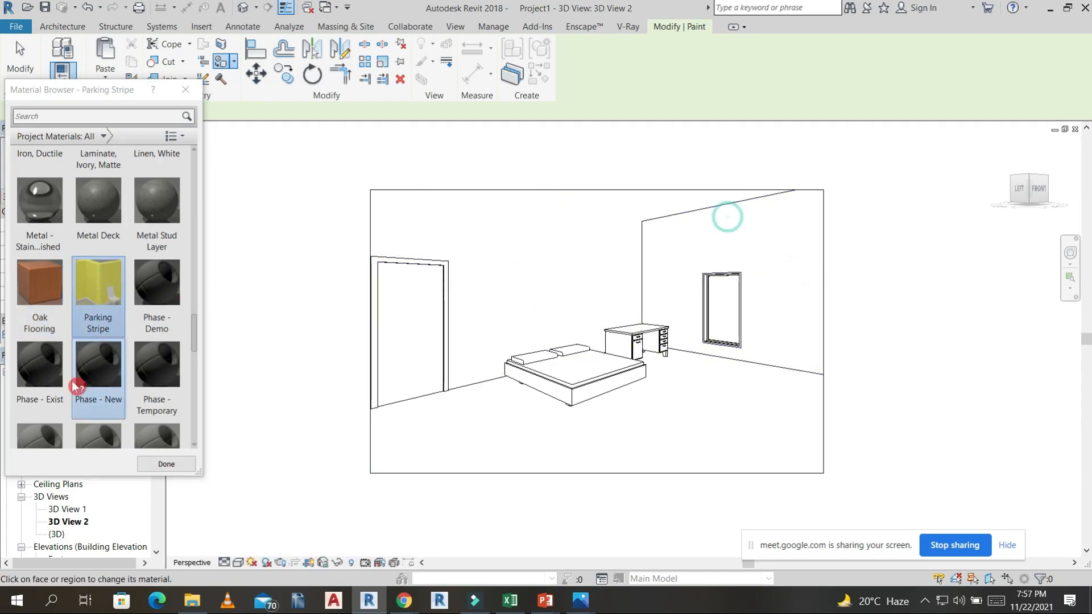
scroll(121, 404, "down", 10)
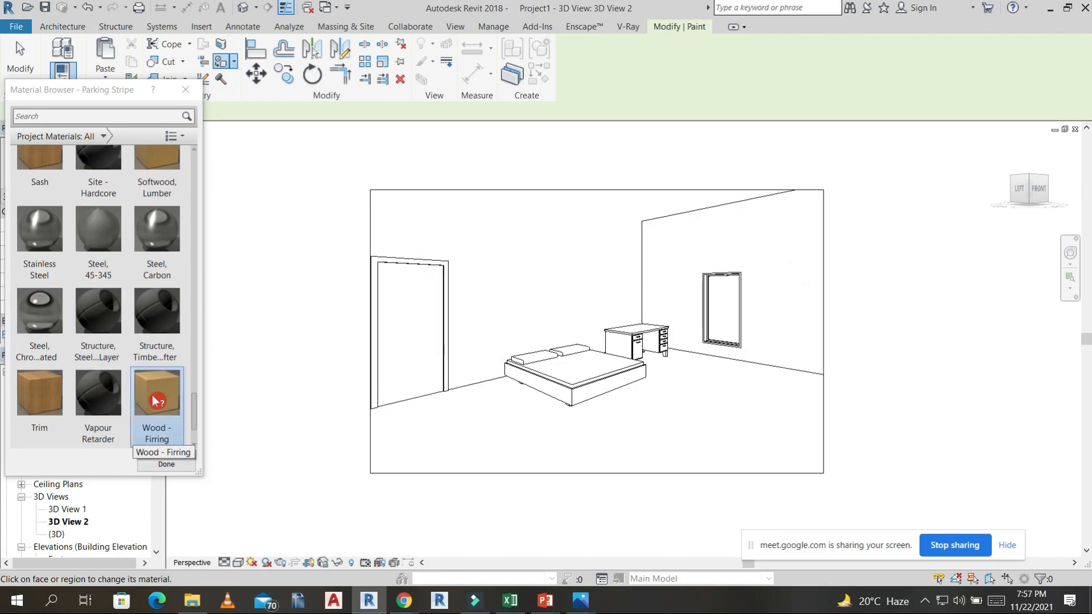
left_click(162, 394)
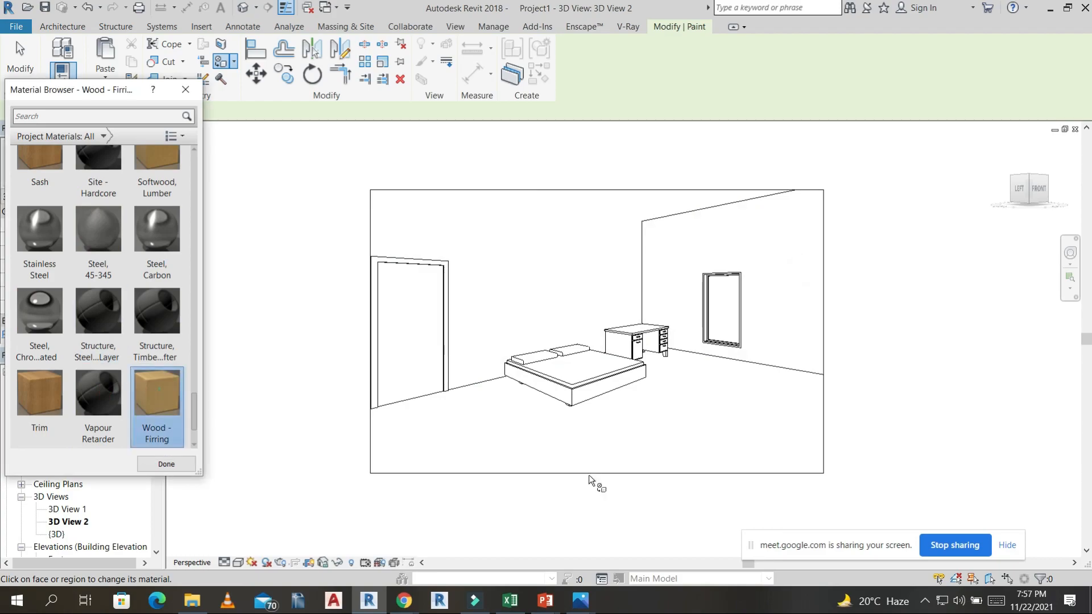
Set the bedroom camera view to the Realistic visual style and inspect the painted surfaces and furniture.
left_click(240, 564)
left_click(267, 531)
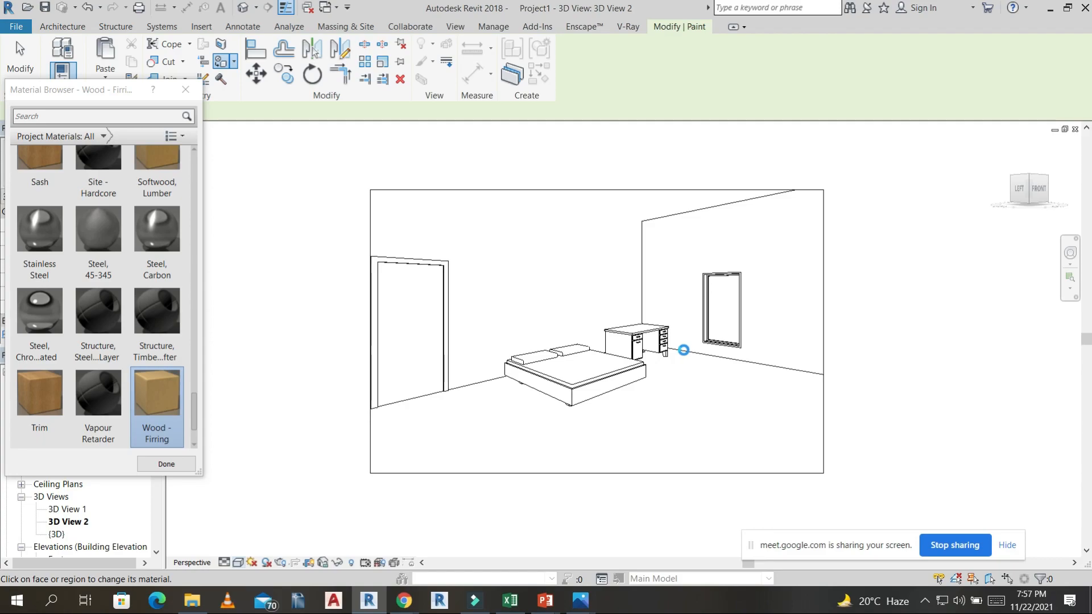
scroll(691, 415, "up", 3)
scroll(690, 416, "down", 4)
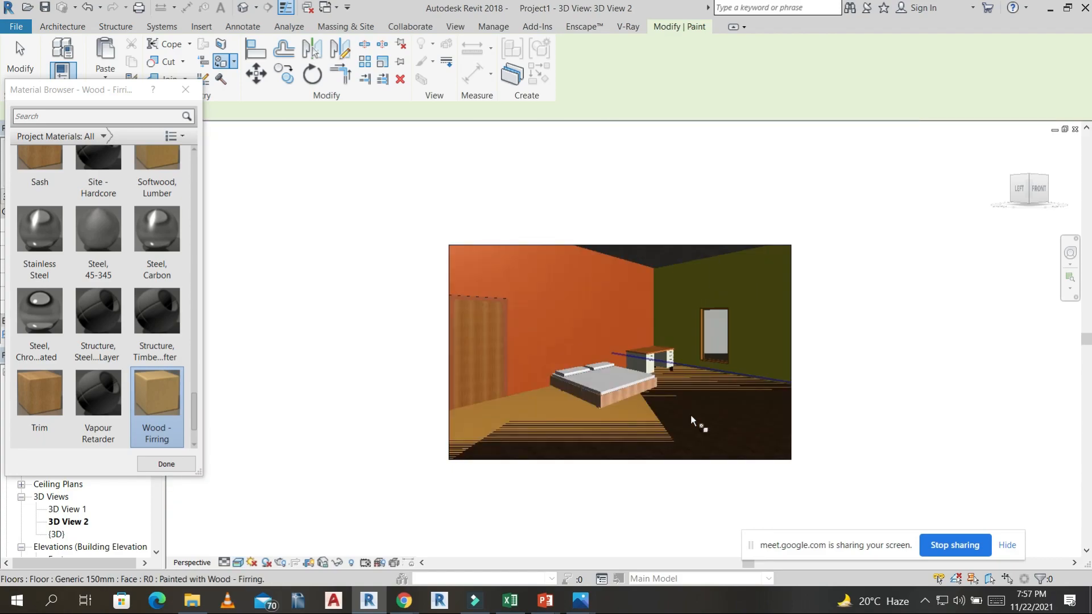
scroll(643, 398, "up", 5)
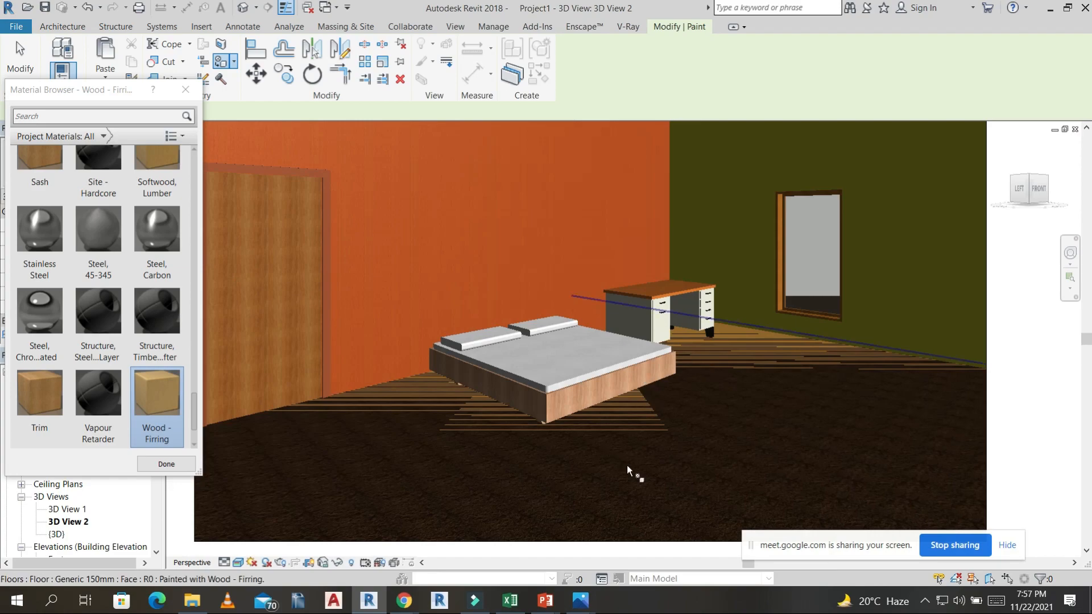
scroll(585, 408, "down", 5)
scroll(85, 272, "up", 8)
Repaint the bedroom wall containing the door with the Carpet material, check its texture, and finish painting.
left_click(40, 263)
scroll(136, 307, "up", 5)
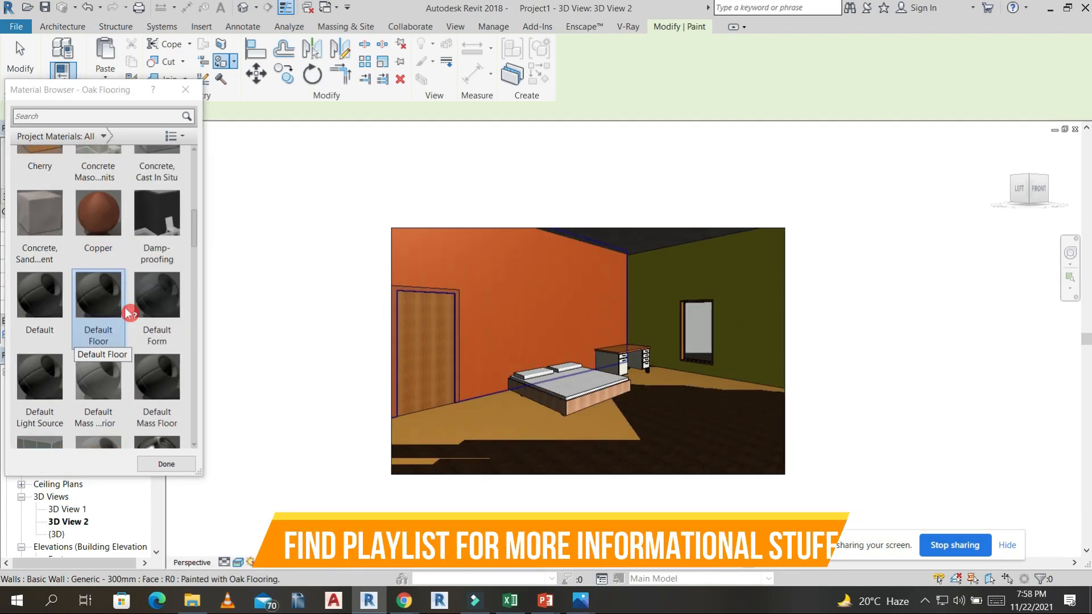
scroll(140, 285, "up", 5)
scroll(122, 398, "down", 1)
left_click(94, 392)
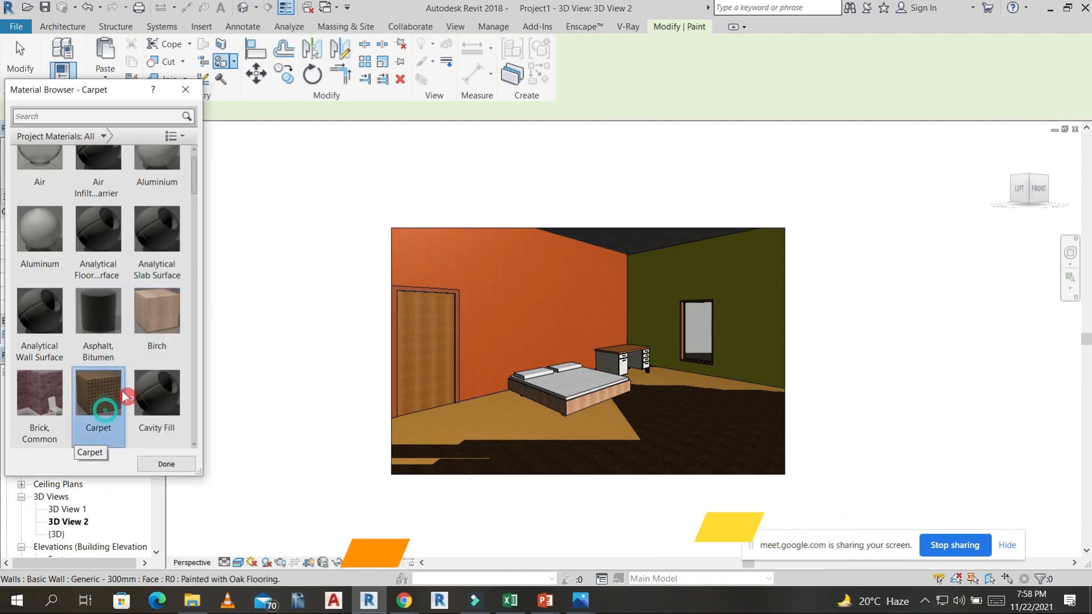
left_click(568, 309)
scroll(616, 316, "up", 8)
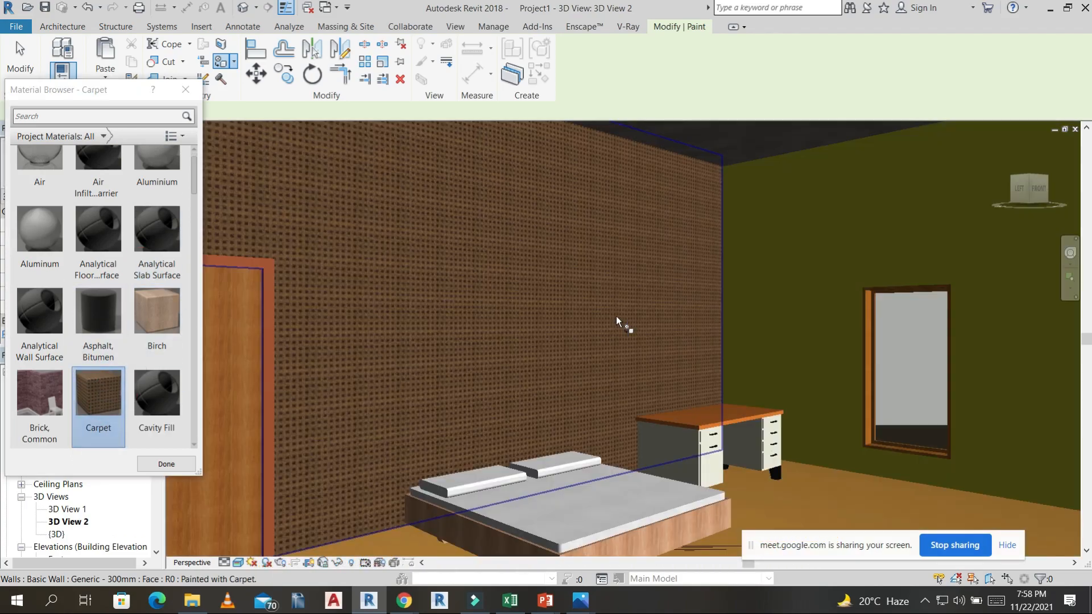
scroll(617, 316, "down", 10)
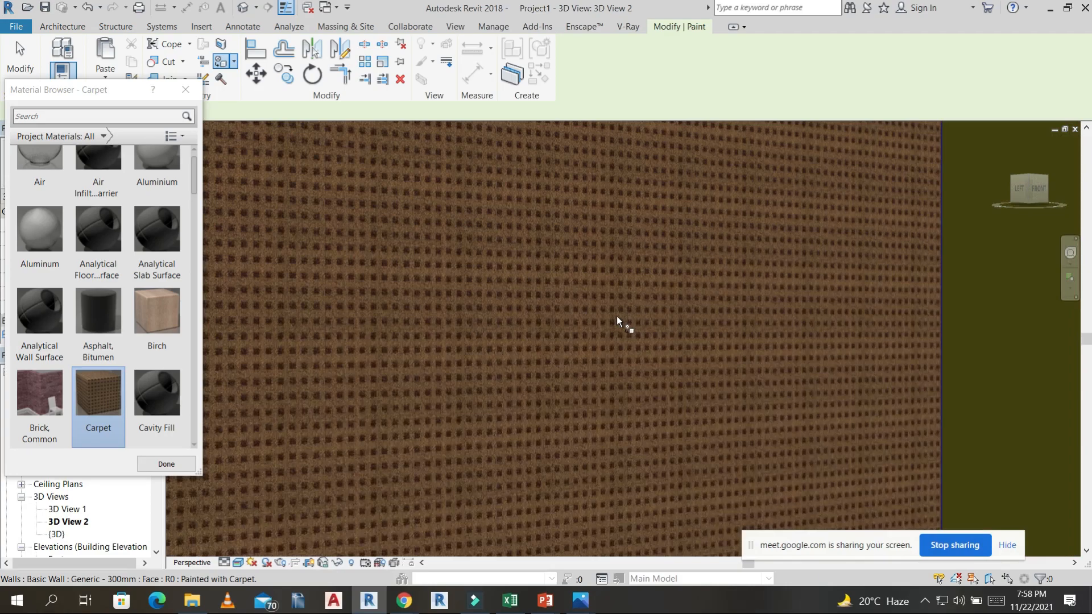
scroll(618, 317, "down", 2)
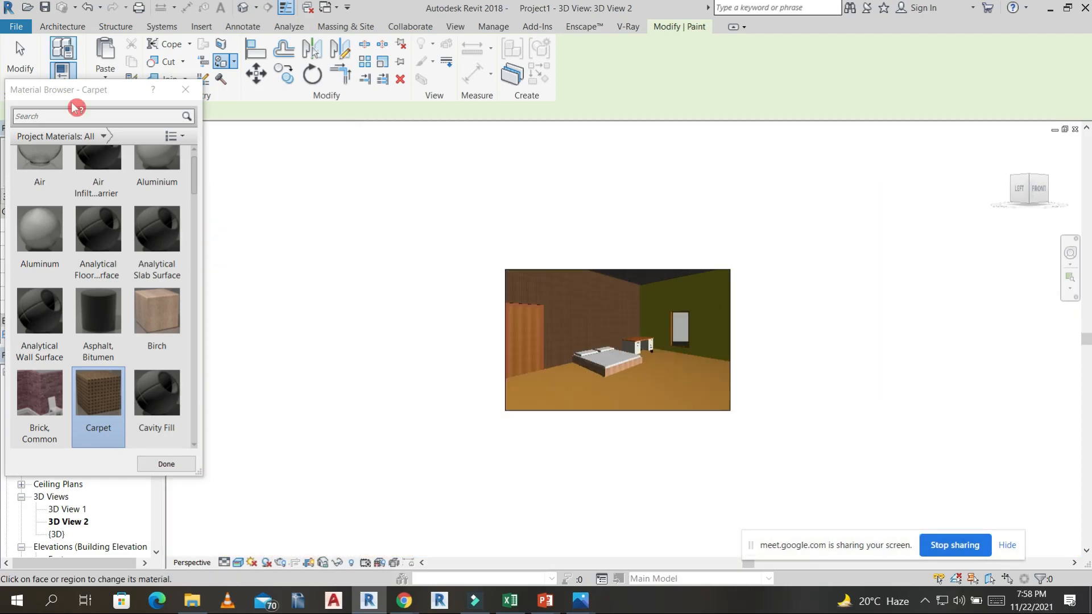
left_click(185, 89)
Open the default 3D view and start an in-place mass, accepting the default name.
left_click(249, 11)
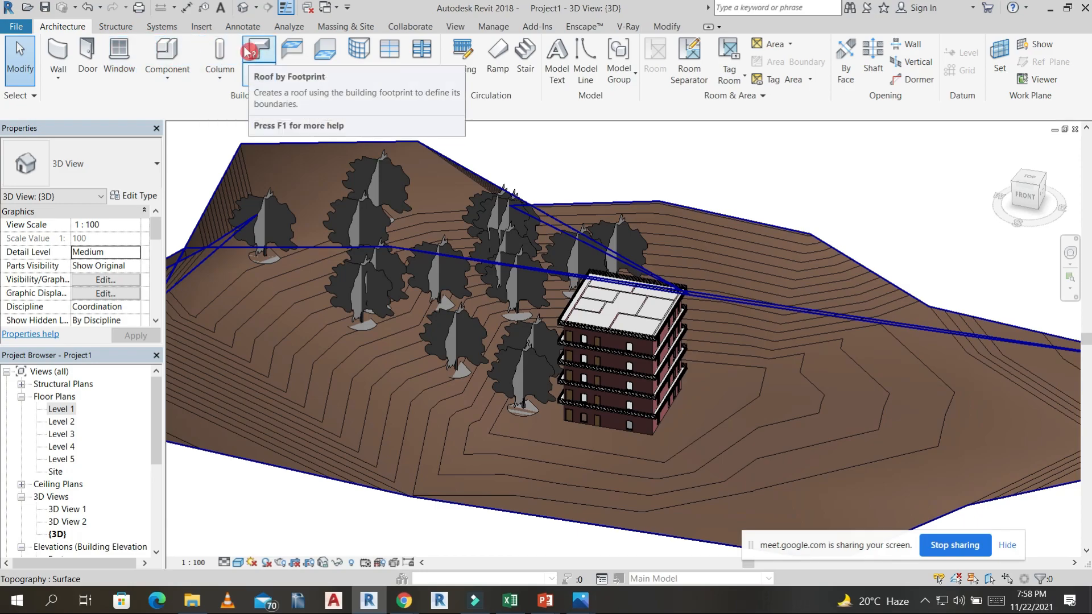
left_click(358, 30)
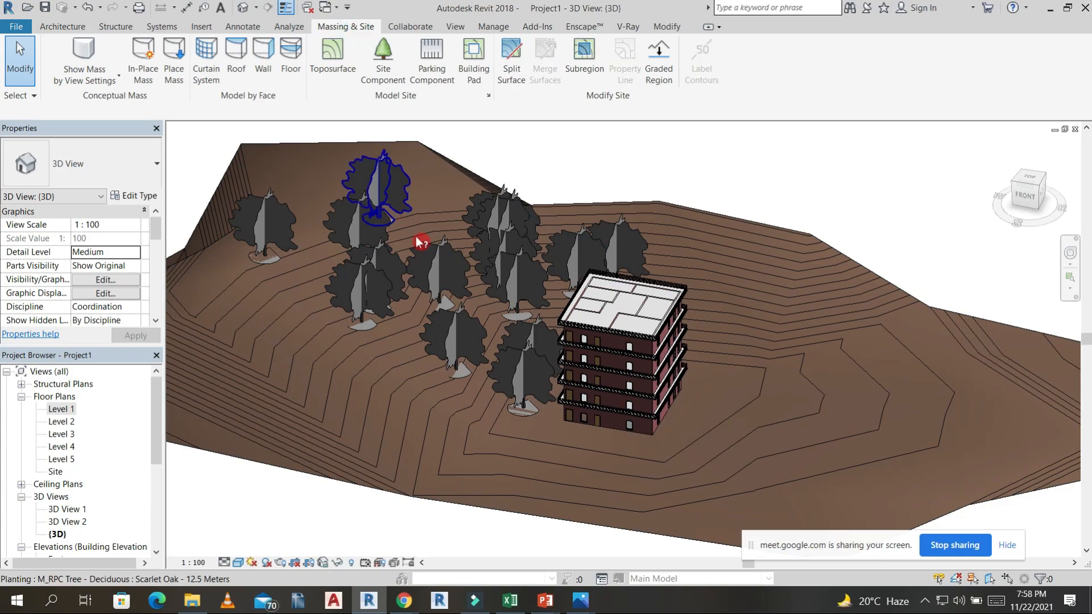
left_click(145, 58)
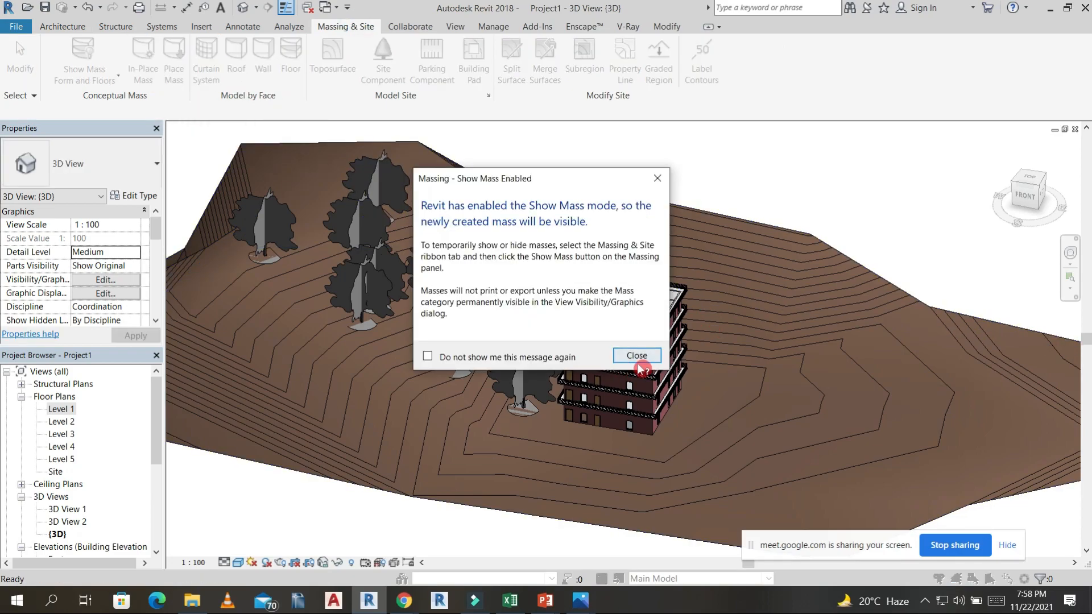
left_click(637, 355)
left_click(366, 252)
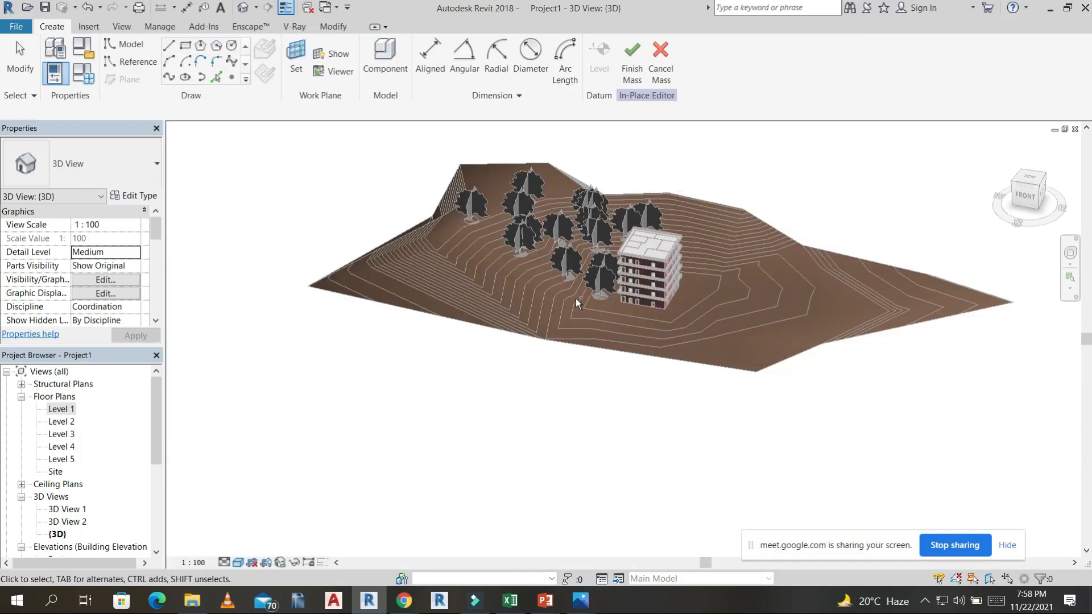
Sketch a rectangle on Level 1 in empty space beside the terrain, viewed from the top.
middle_click_drag(575, 298, 803, 437, "shift")
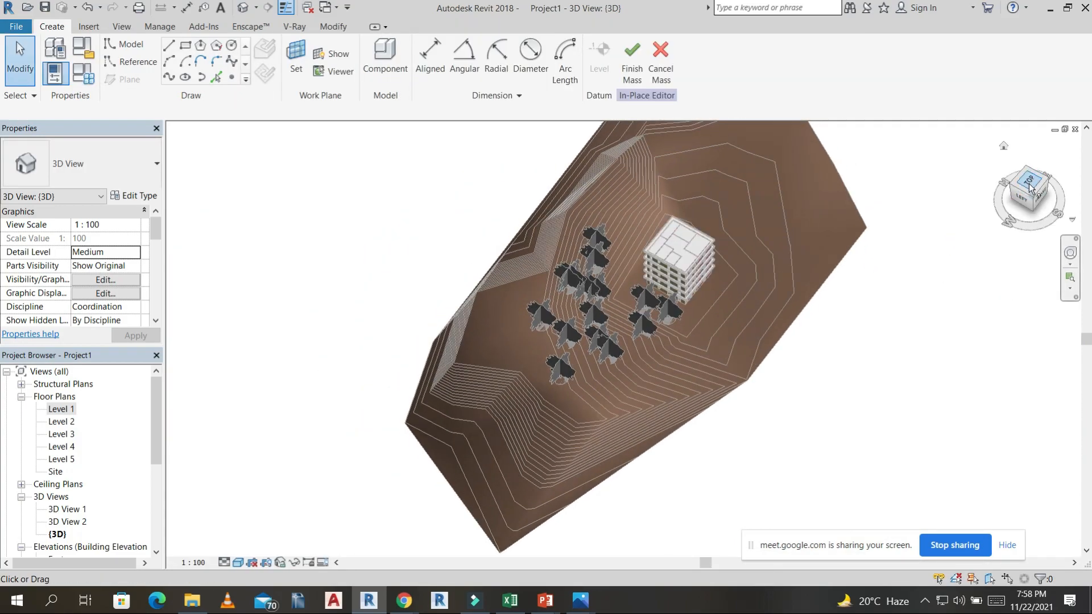
left_click(1030, 188)
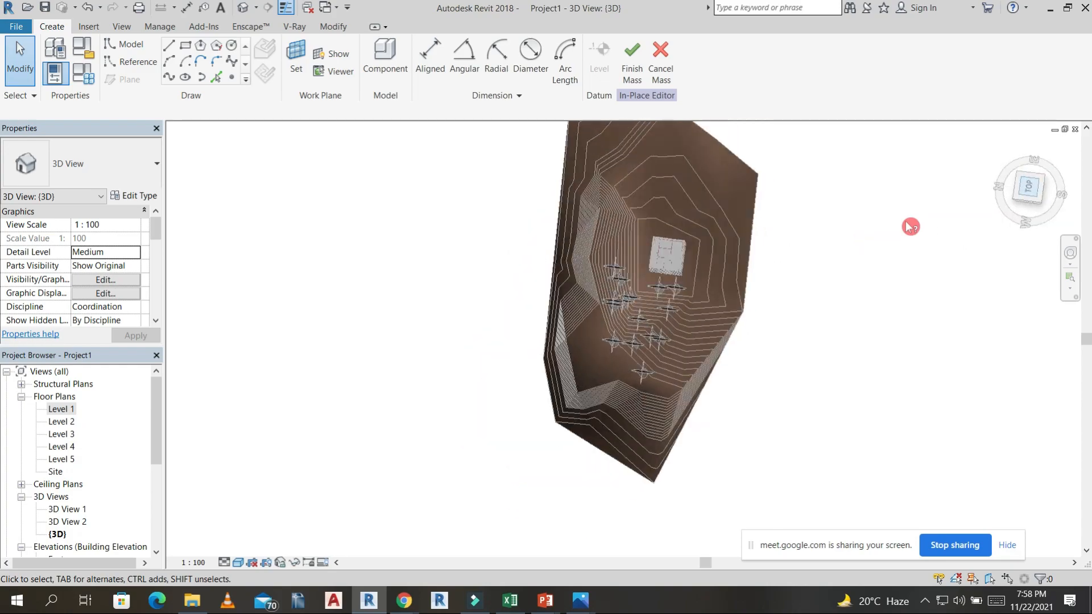
left_click(191, 48)
left_click(287, 263)
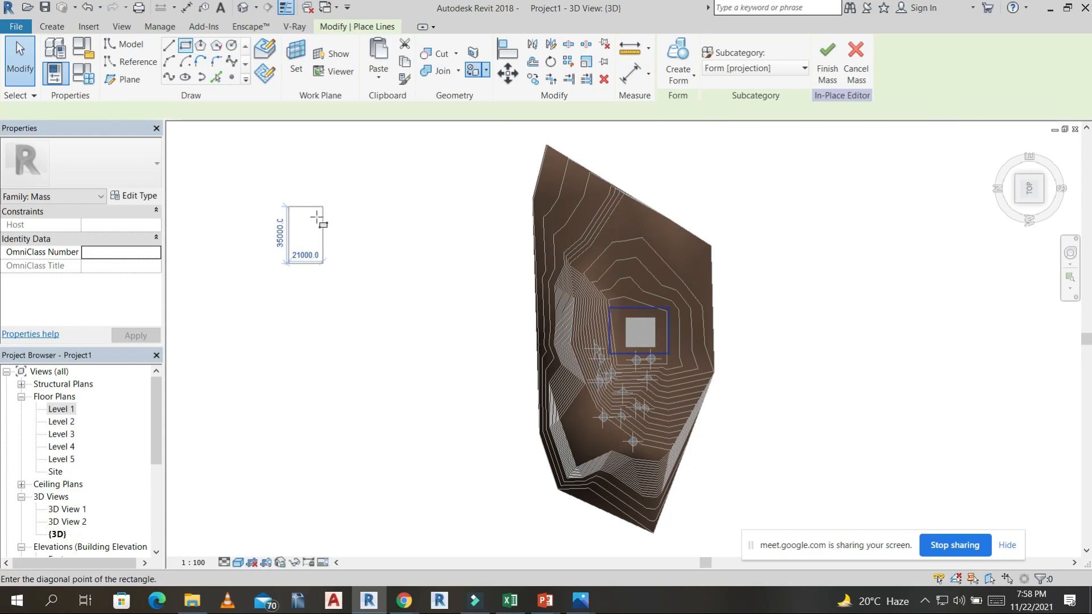
left_click(414, 155)
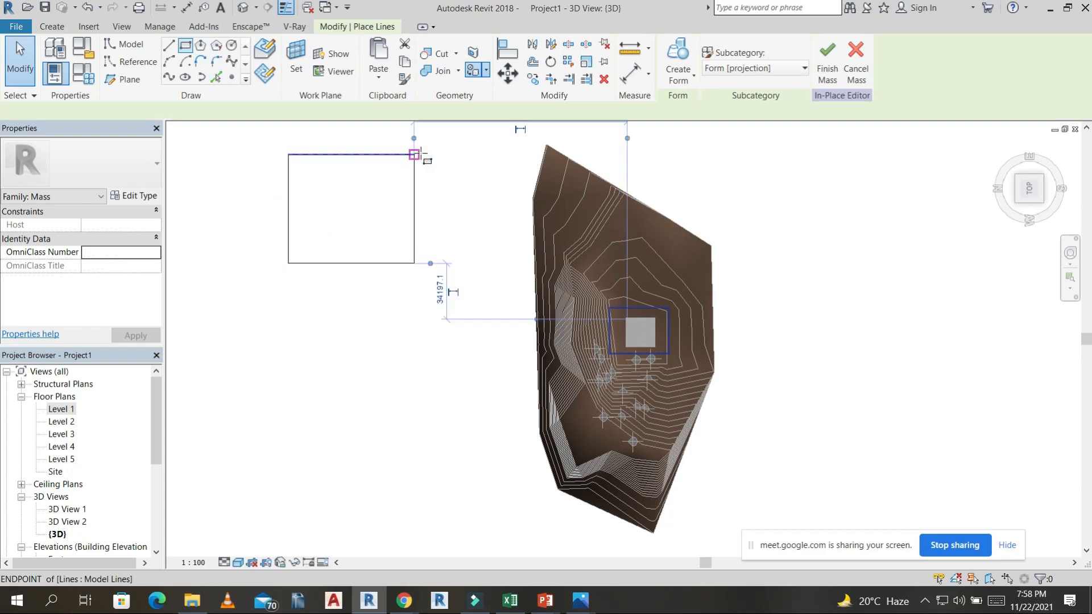
left_click(689, 70)
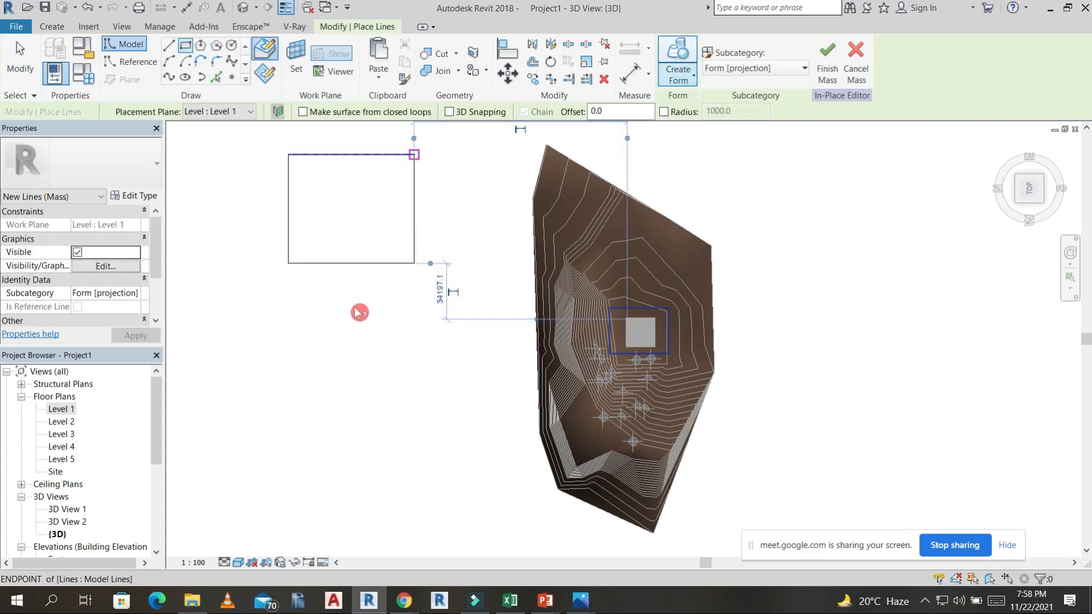
key("Escape")
key("Escape")
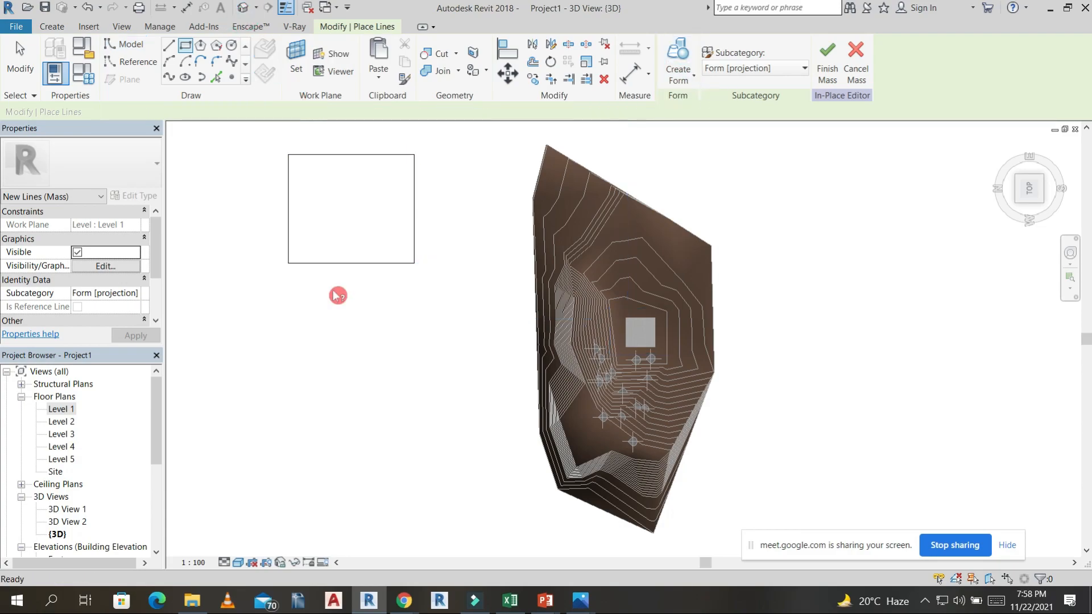
middle_click_drag(455, 392, 432, 455, "shift")
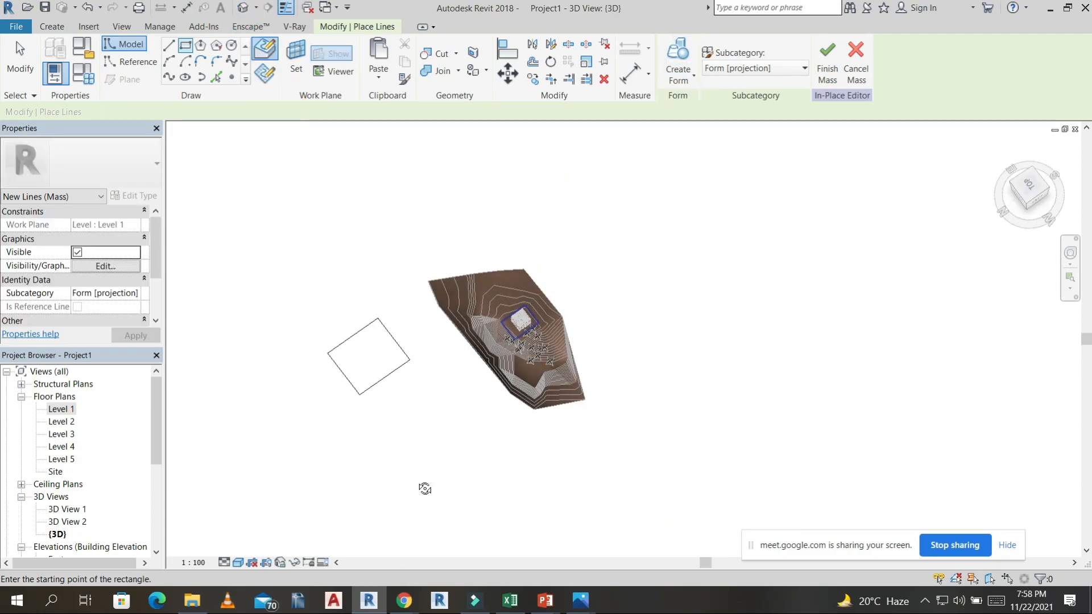
left_click(678, 57)
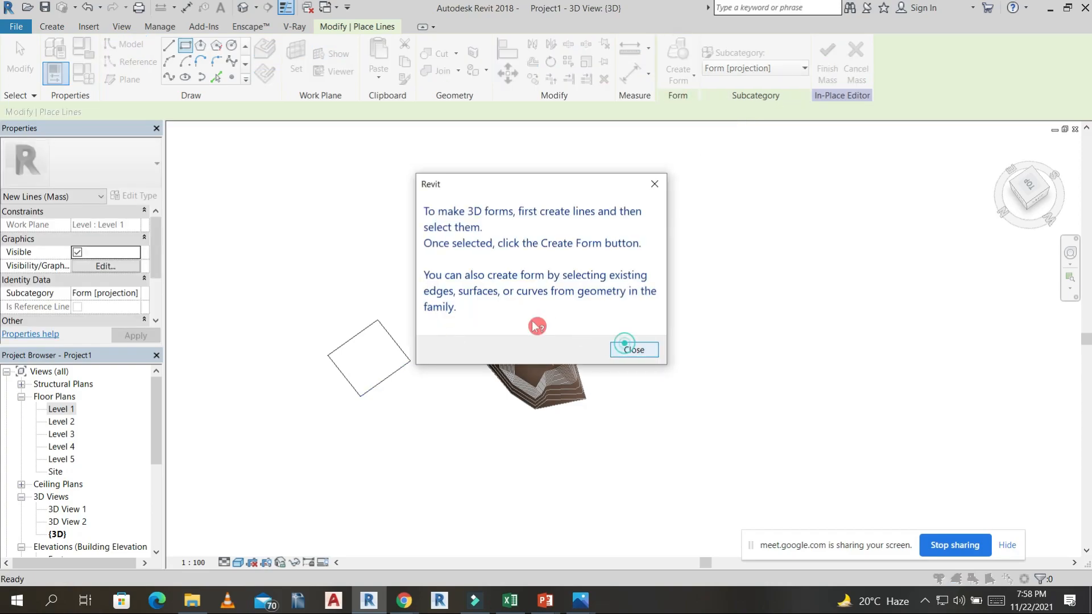
left_click(632, 349)
key("Escape")
Select the sketched rectangle and create a solid form from it.
left_click(392, 337)
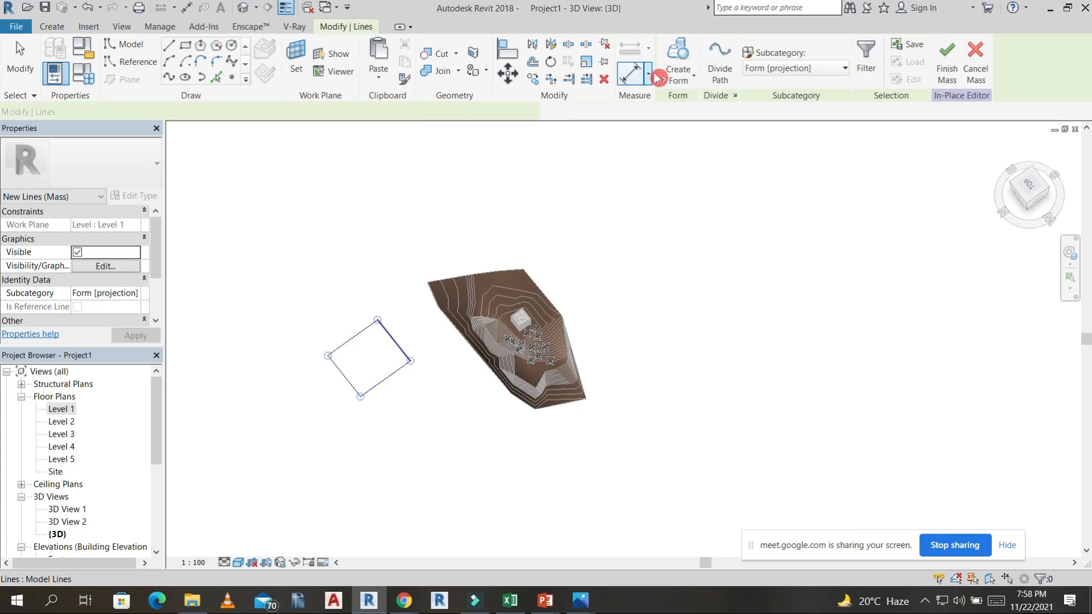
left_click(691, 80)
left_click(697, 102)
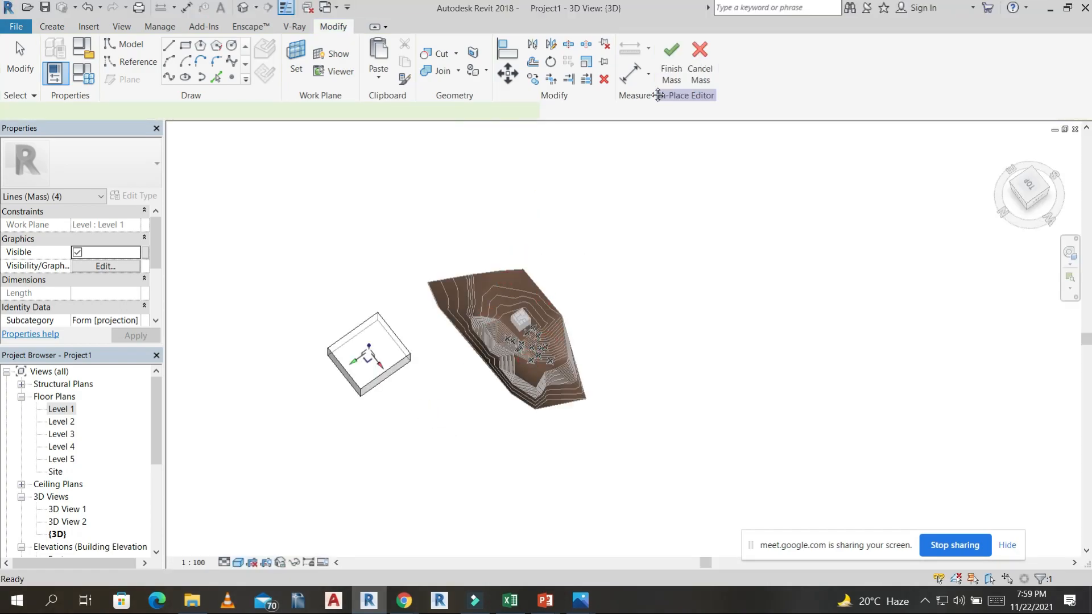
Pull the form's top face upward to turn it into a tower about 160,000 mm high.
middle_click_drag(665, 106, 410, 365, "shift")
middle_click_drag(442, 401, 418, 372, "shift")
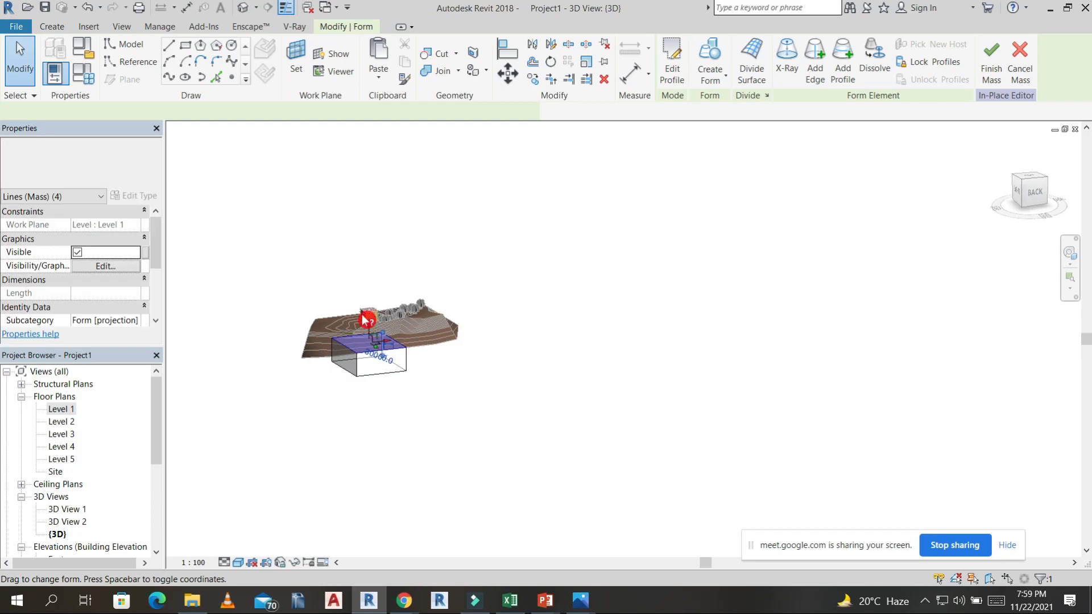
scroll(365, 318, "up", 3)
middle_click_drag(403, 165, 629, 336, "shift")
Add a profile to the tower slightly below mid-height, about 72,000 mm above its base.
left_click(756, 55)
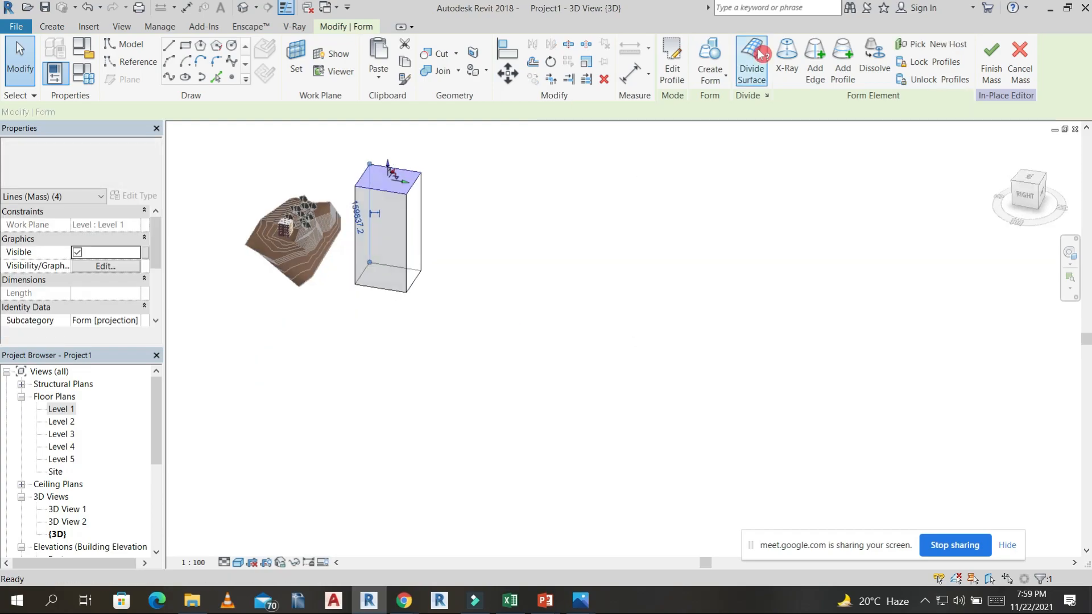
left_click(843, 55)
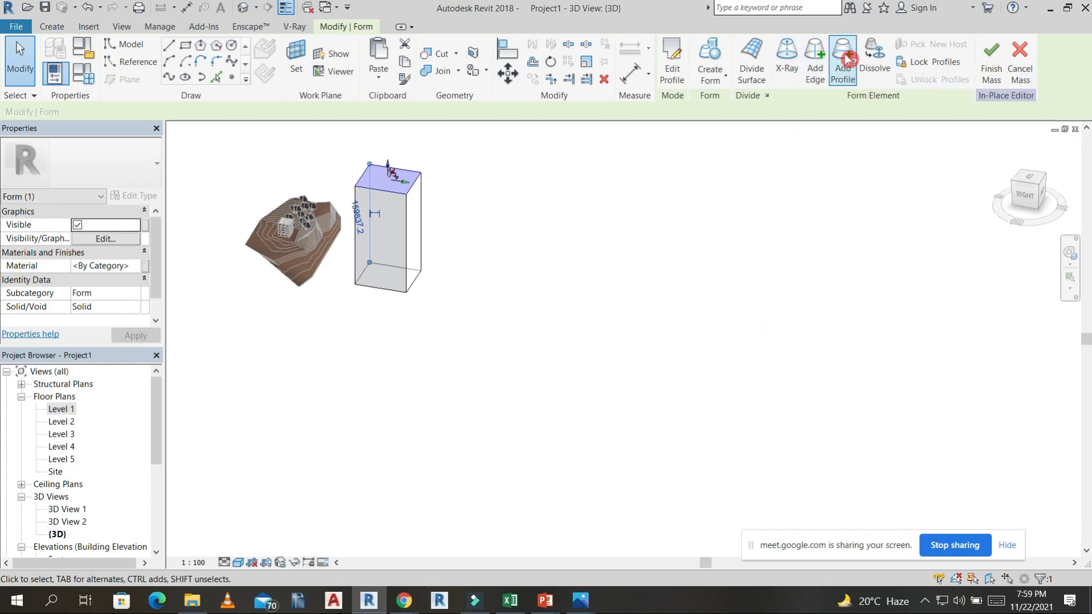
left_click(413, 239)
left_click(441, 250)
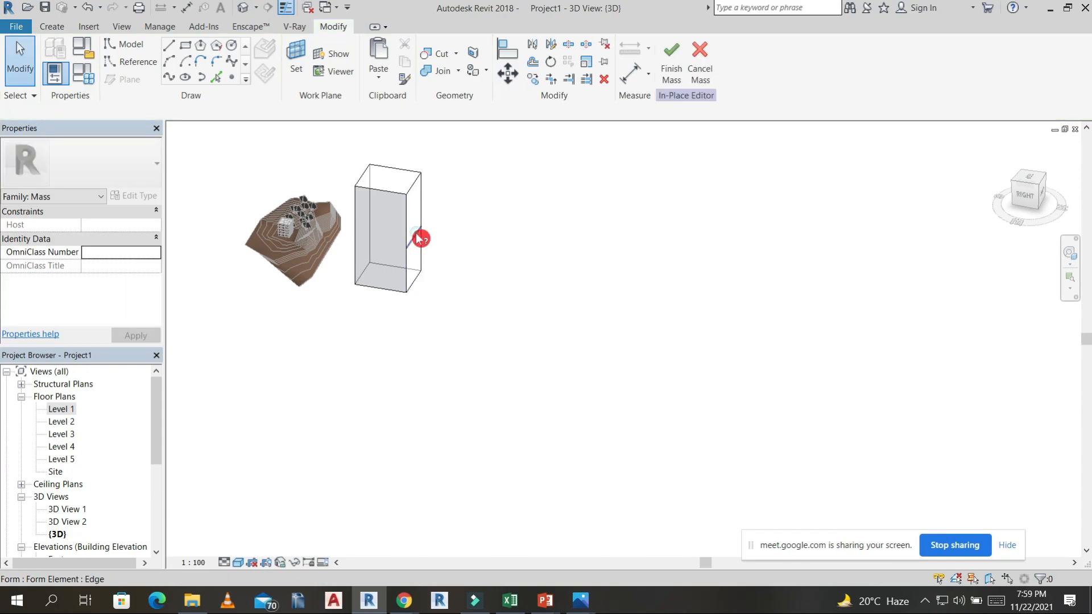
Select all four edges of the added profile and rotate them about their centre in the top view to twist the tower.
left_click(384, 252)
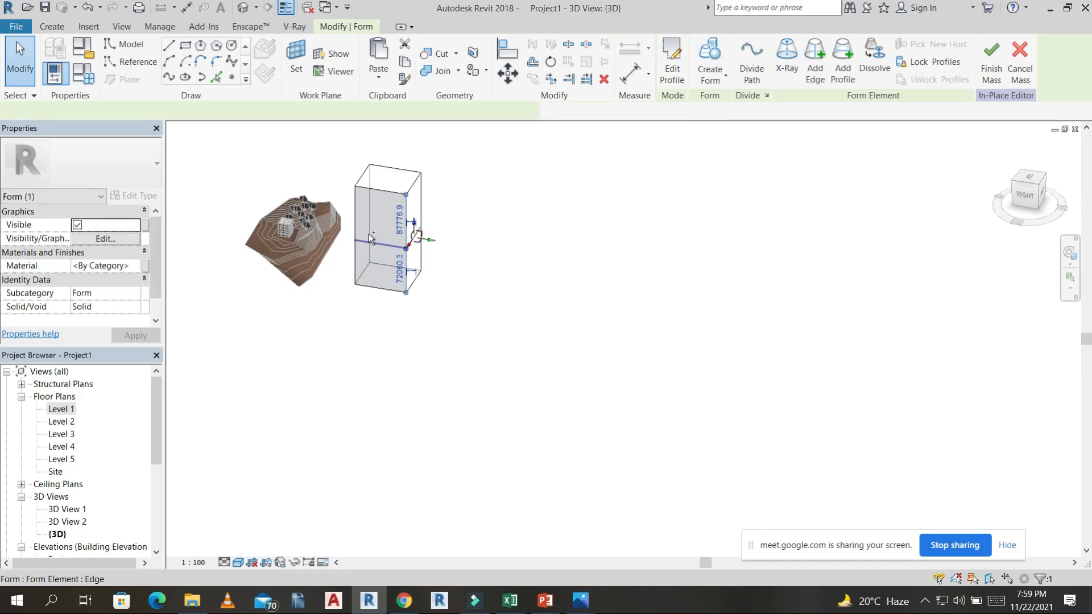
left_click(365, 232, "ctrl")
left_click(385, 226, "ctrl")
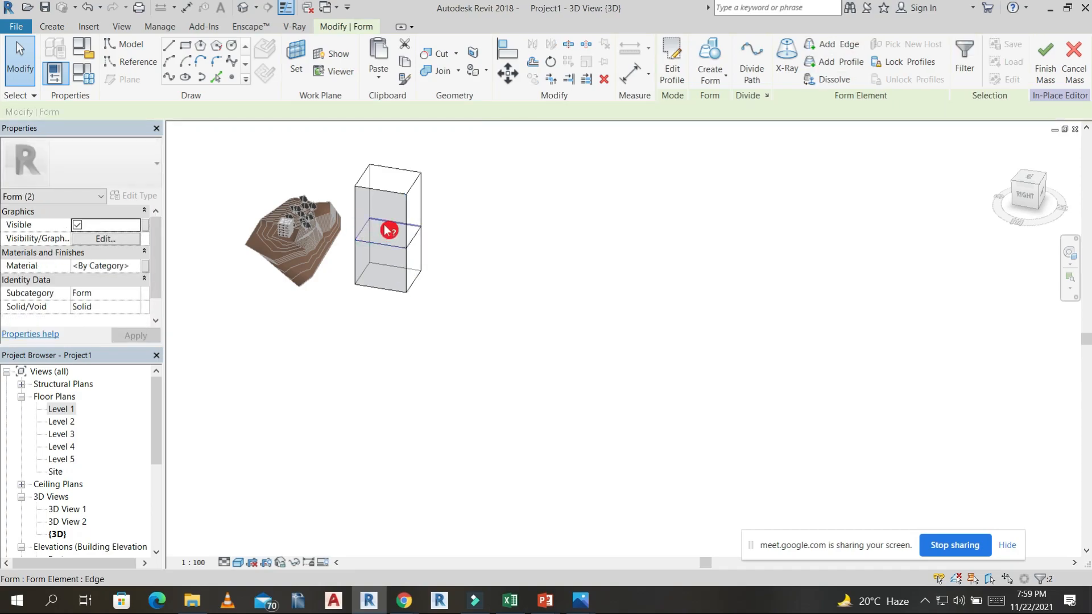
left_click(1033, 181)
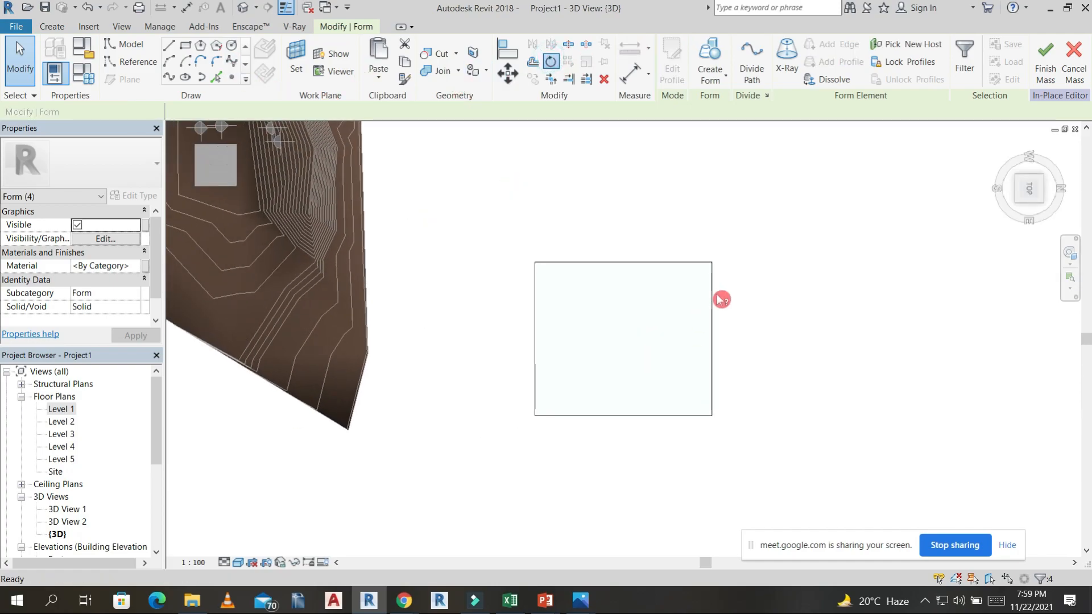
left_click(760, 343)
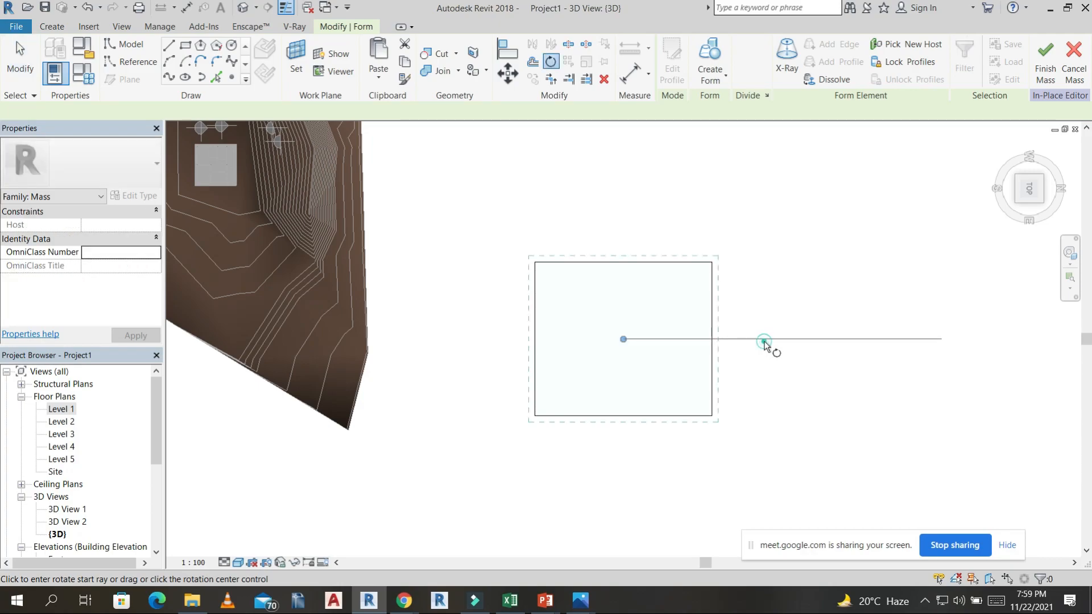
left_click(693, 480)
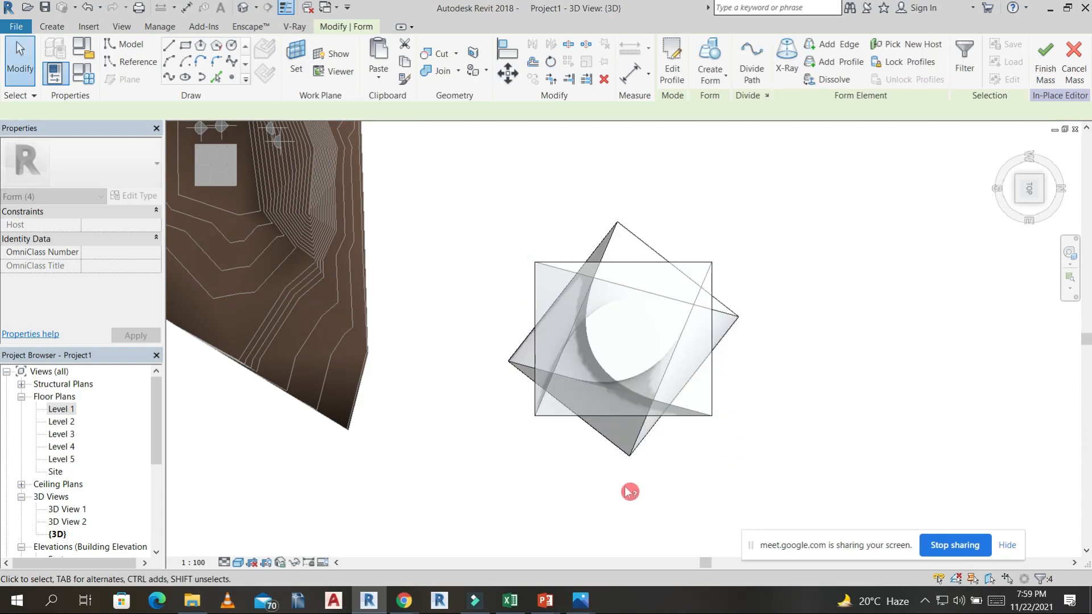
Inspect the twisted form from several angles and finish the in-place mass.
middle_click_drag(745, 297, 574, 191, "shift")
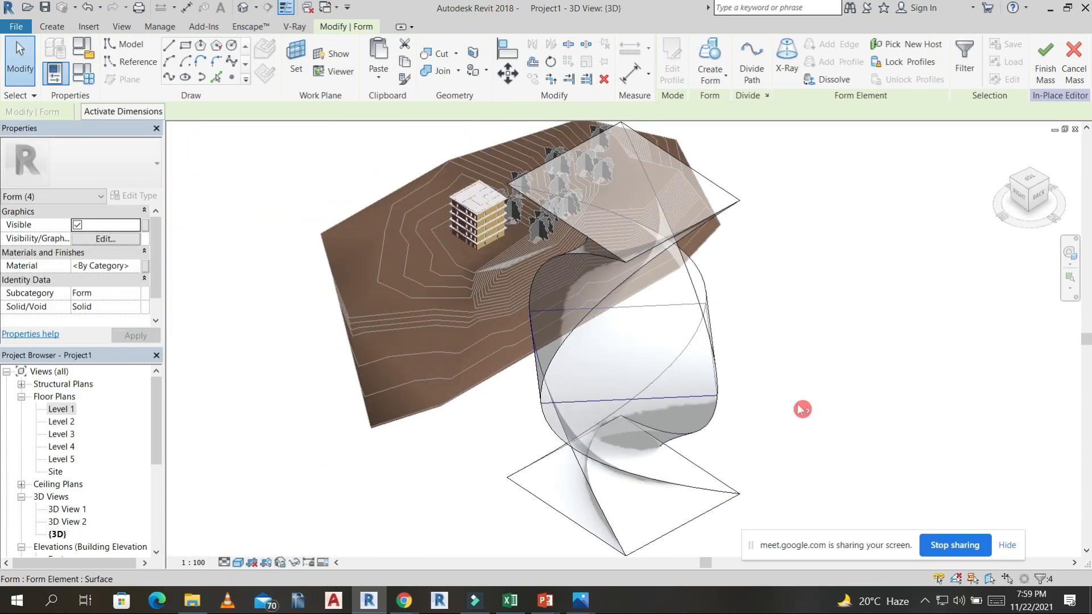
left_click(802, 409)
middle_click_drag(647, 448, 602, 382, "shift")
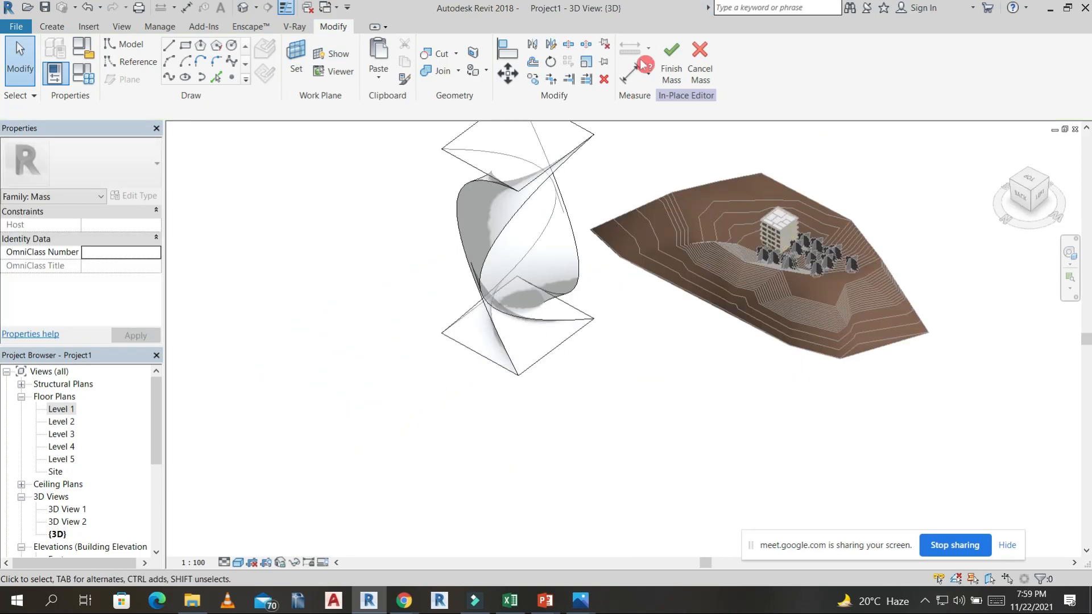
middle_click_drag(601, 213, 568, 264)
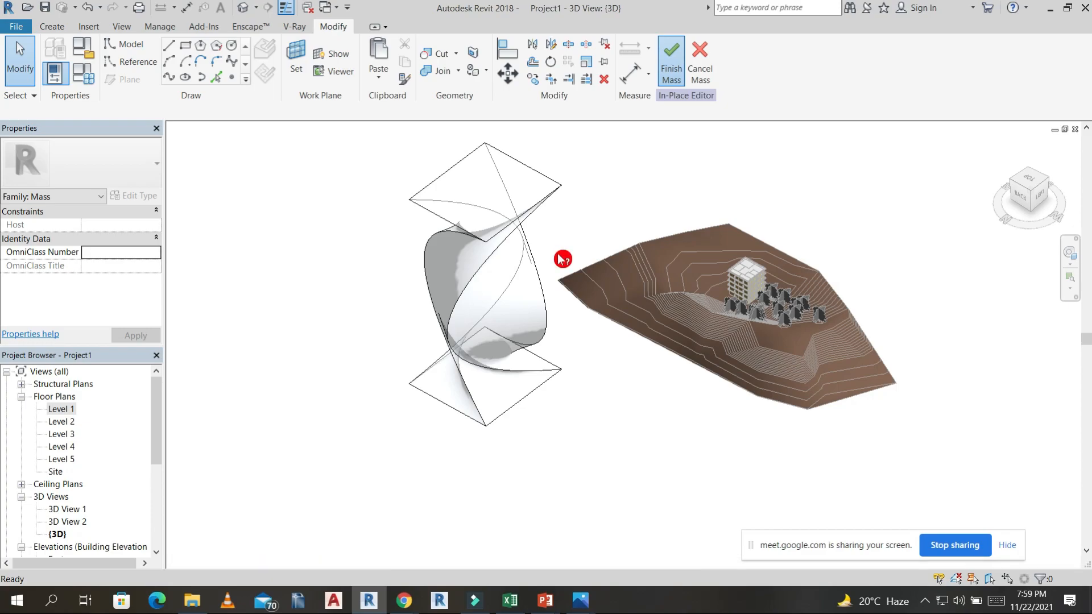
middle_click_drag(606, 468, 609, 227, "shift")
left_click(609, 227)
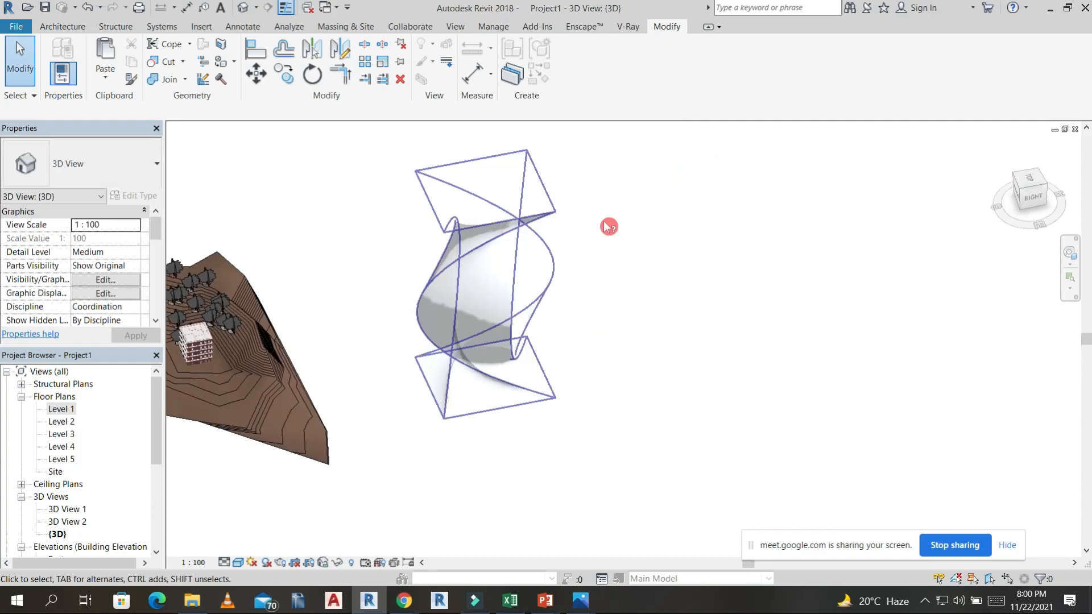
Create a 1500 x 3000mm curtain system on the twisted face of the mass.
left_click(75, 25)
left_click(361, 65)
left_click(484, 226)
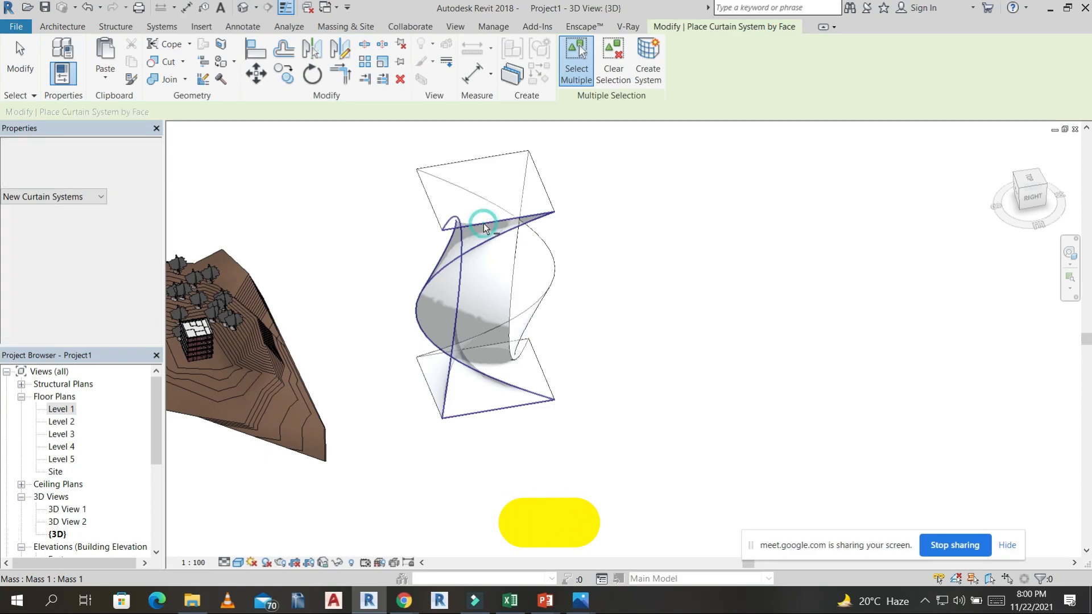
left_click(649, 57)
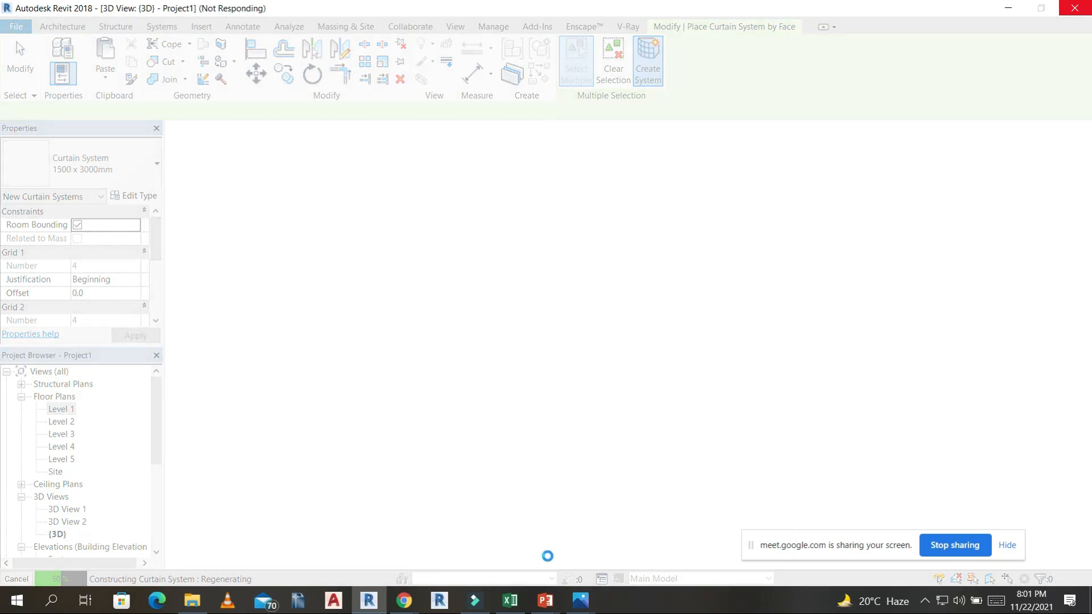
left_click(372, 604)
left_click(373, 604)
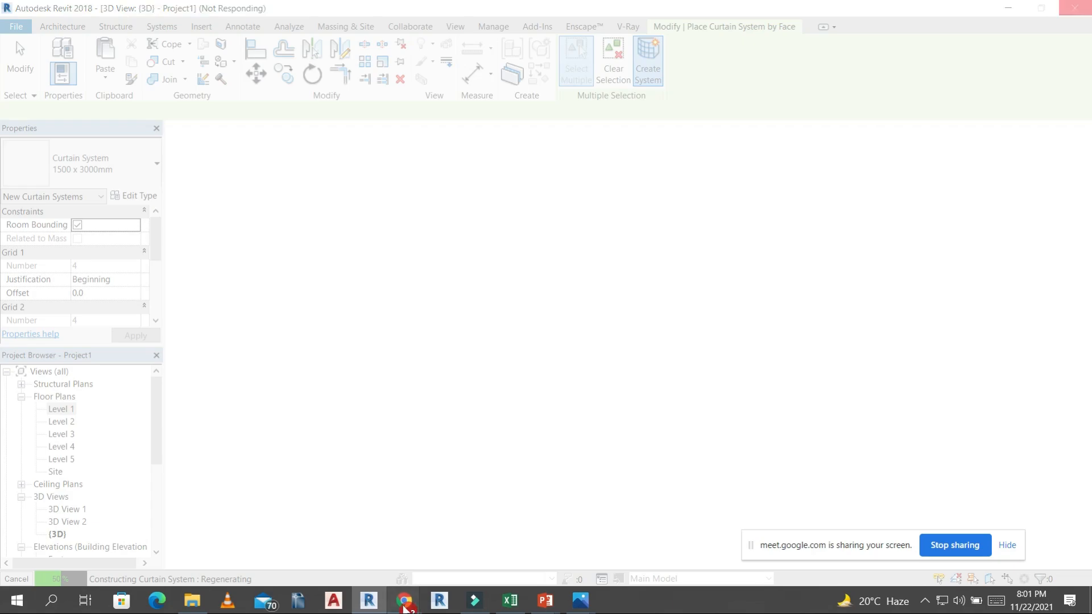
Return to Revit from the Google Meet window and examine the twisted tower's curtain system and the multi-storey building in 3D.
mouse_move(405, 606)
left_click(348, 543)
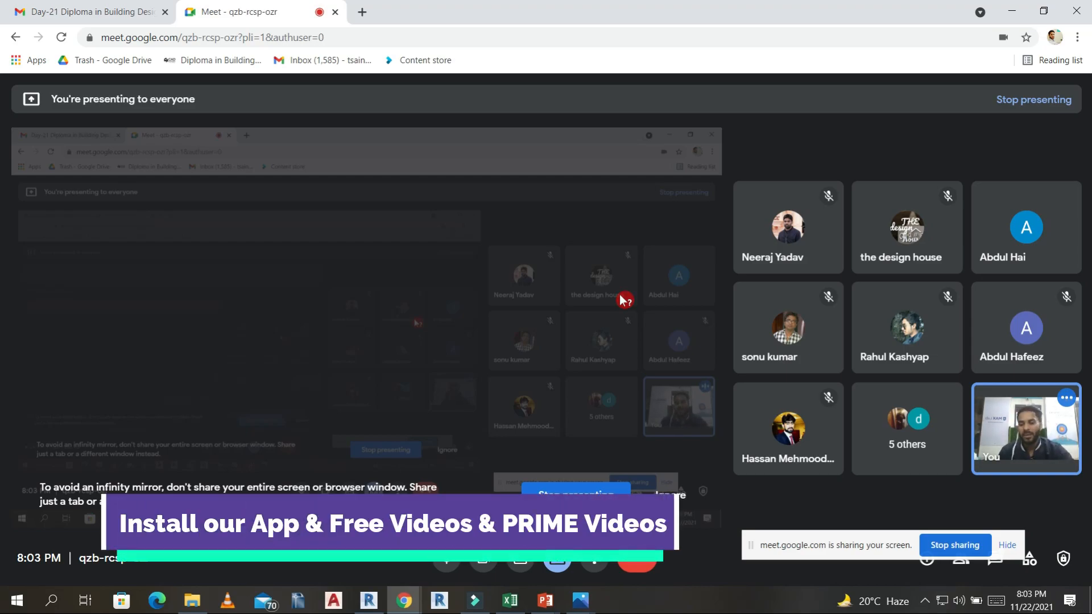
left_click(365, 600)
middle_click_drag(409, 323, 434, 334)
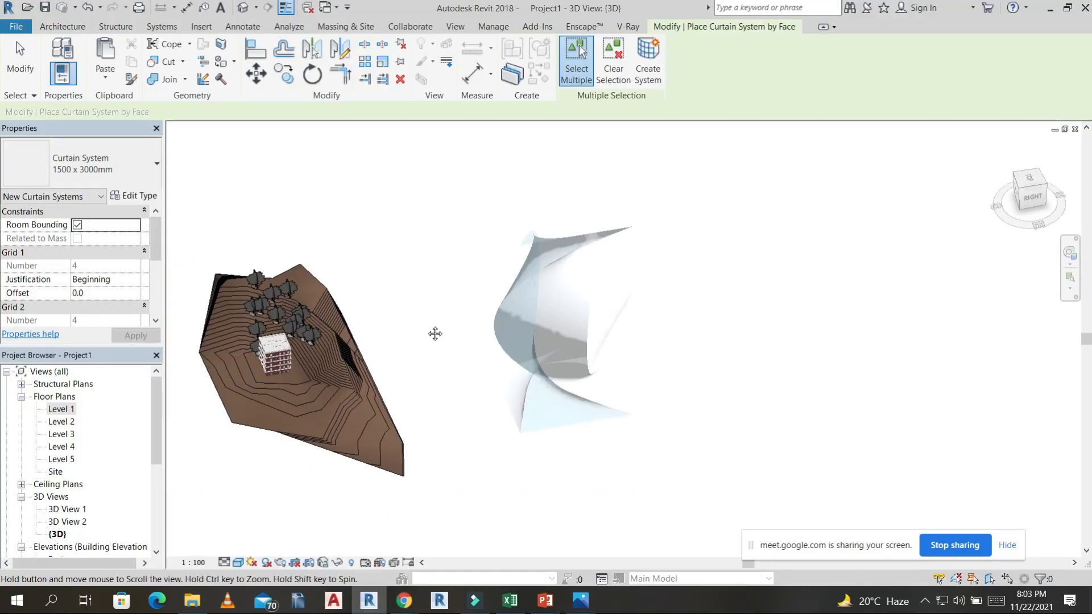
scroll(288, 381, "up", 1)
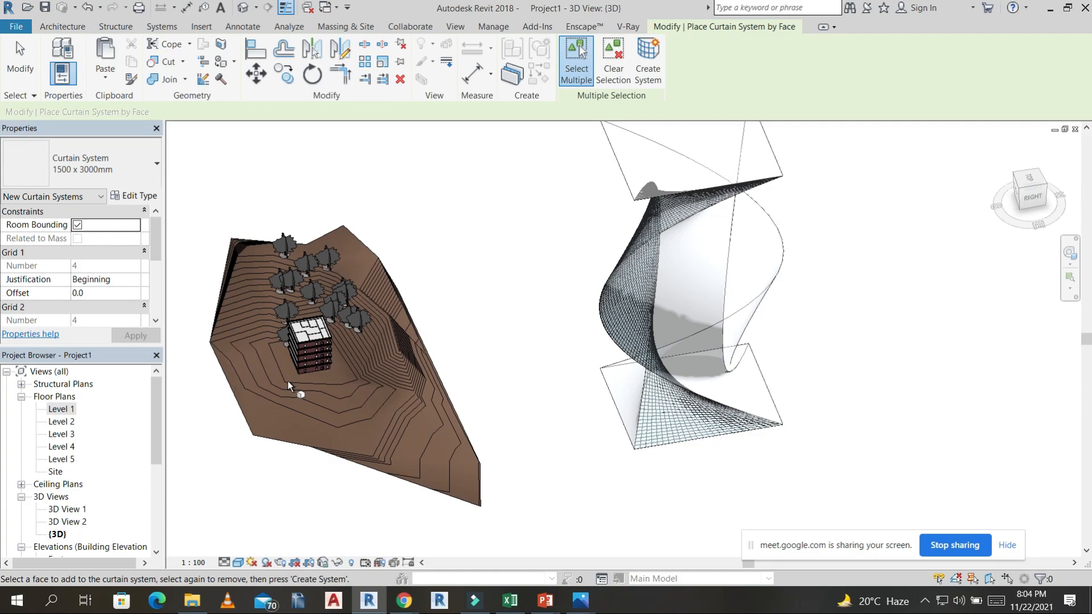
scroll(283, 353, "up", 6)
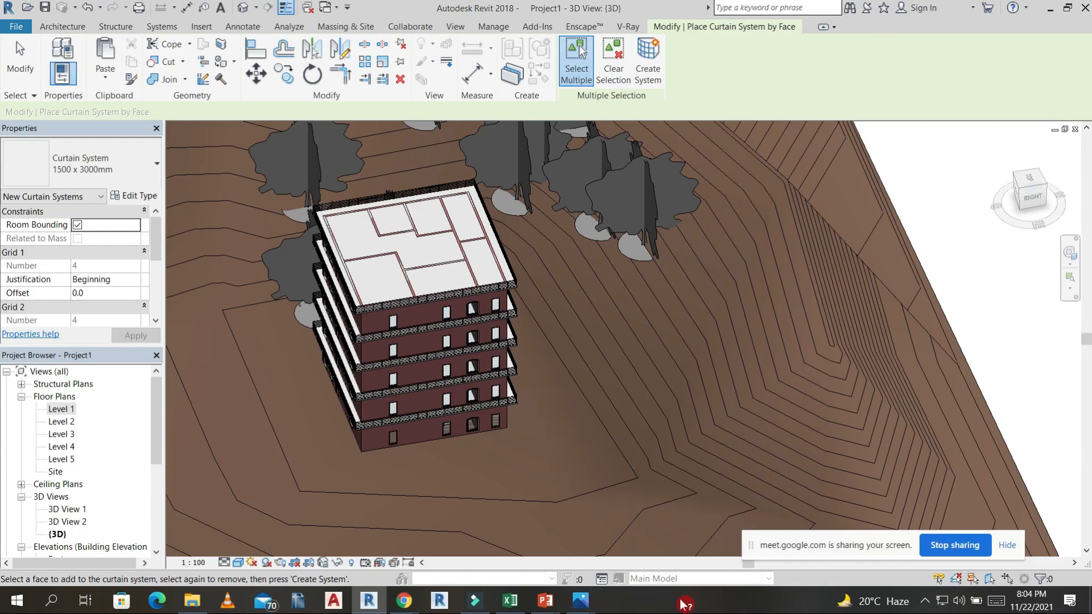
Switch to Photos, view the sample exterior and interior renders starting from "final view 2.jpg", and minimise the viewer.
mouse_move(580, 600)
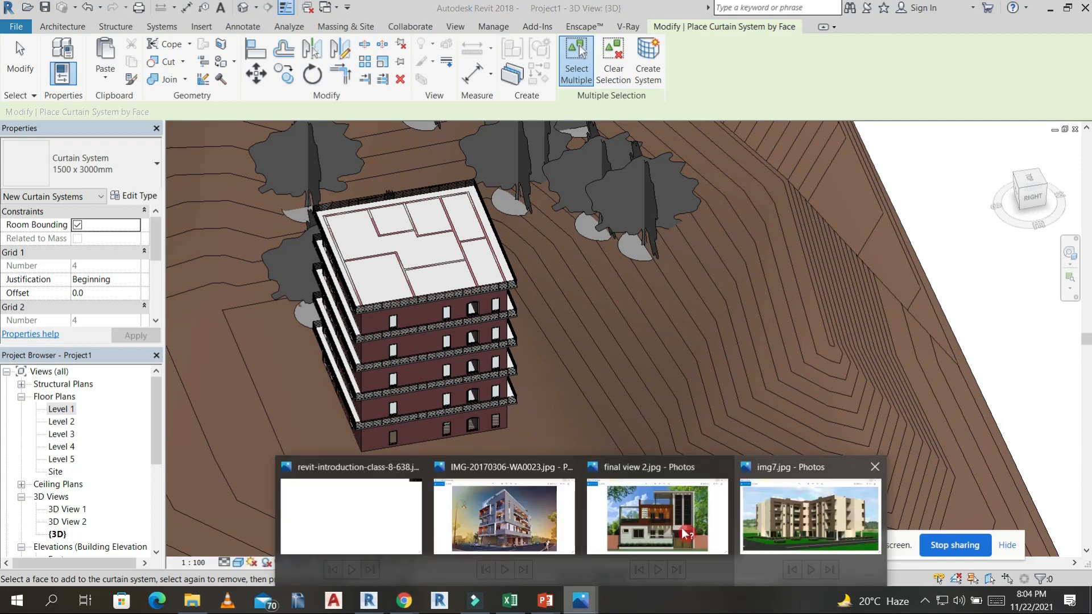
left_click(684, 532)
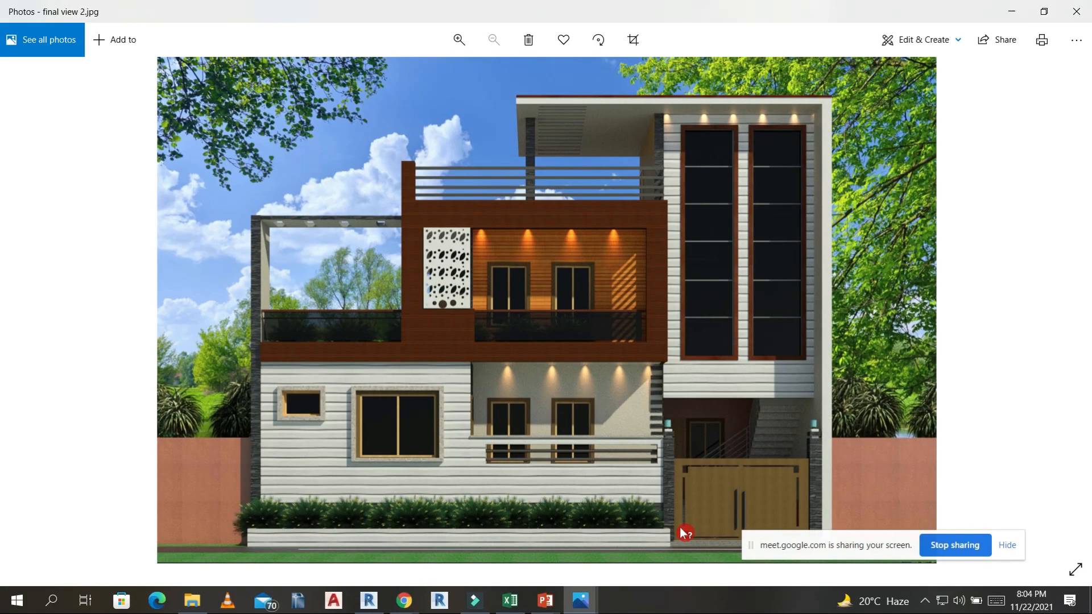
key("Right")
key("Right")
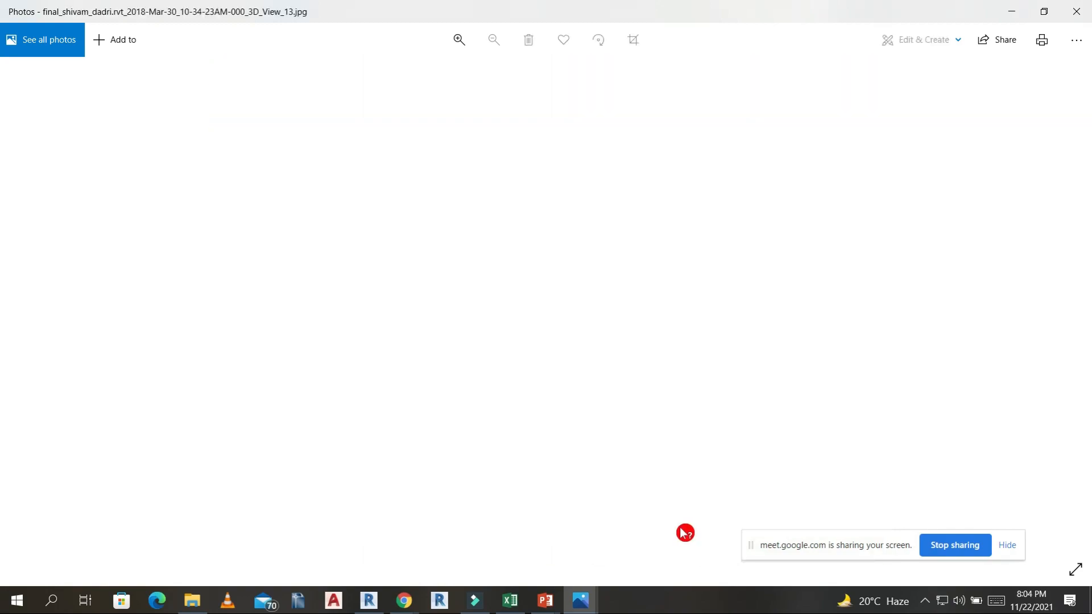
key("Right")
key("Right")
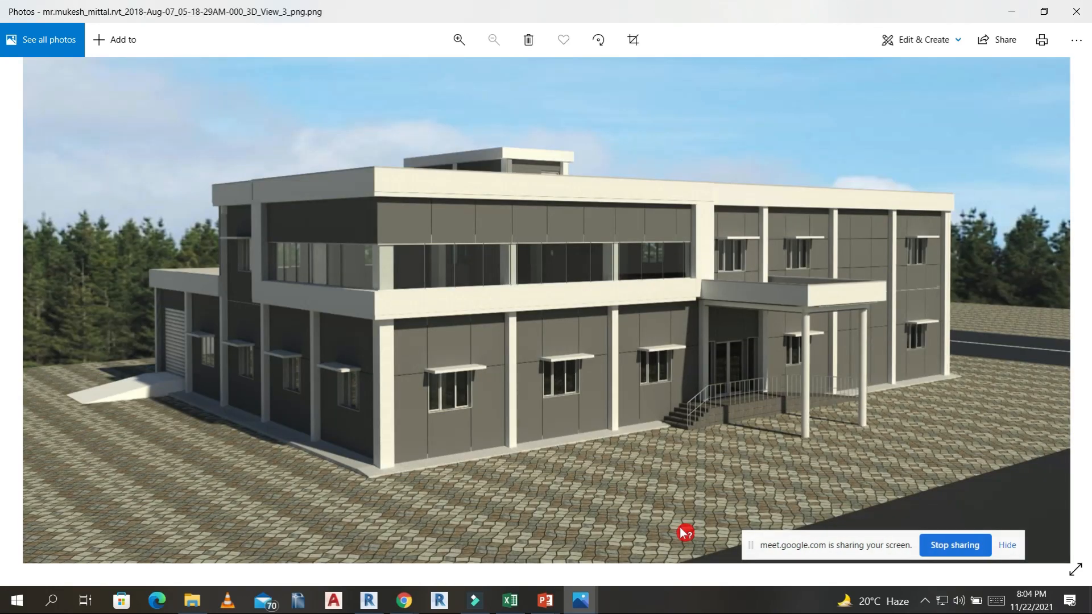
key("Right")
key("Right")
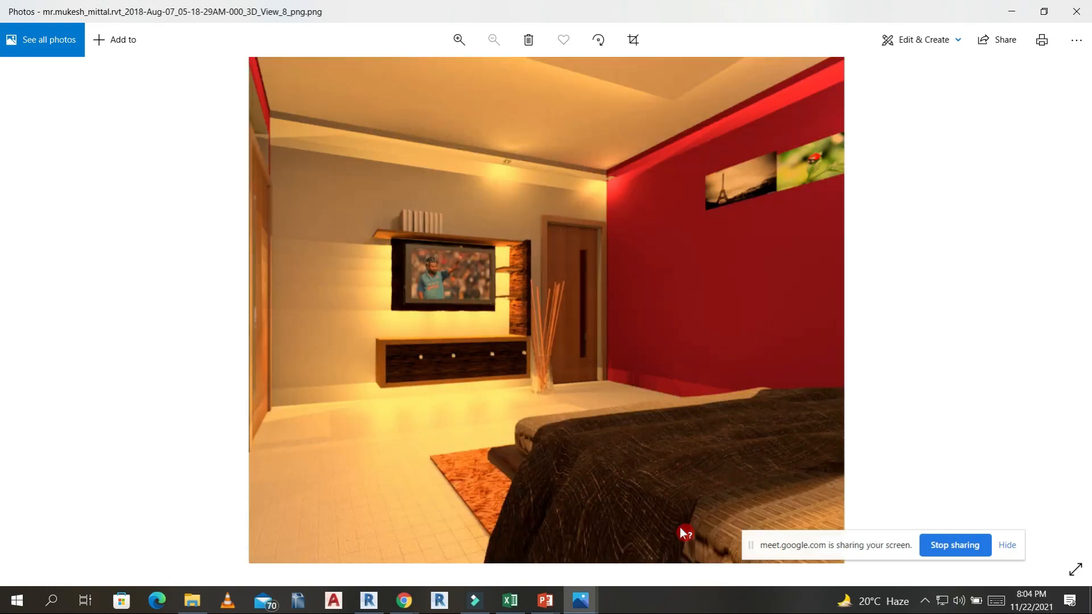
key("Right")
key("Right")
key("Right")
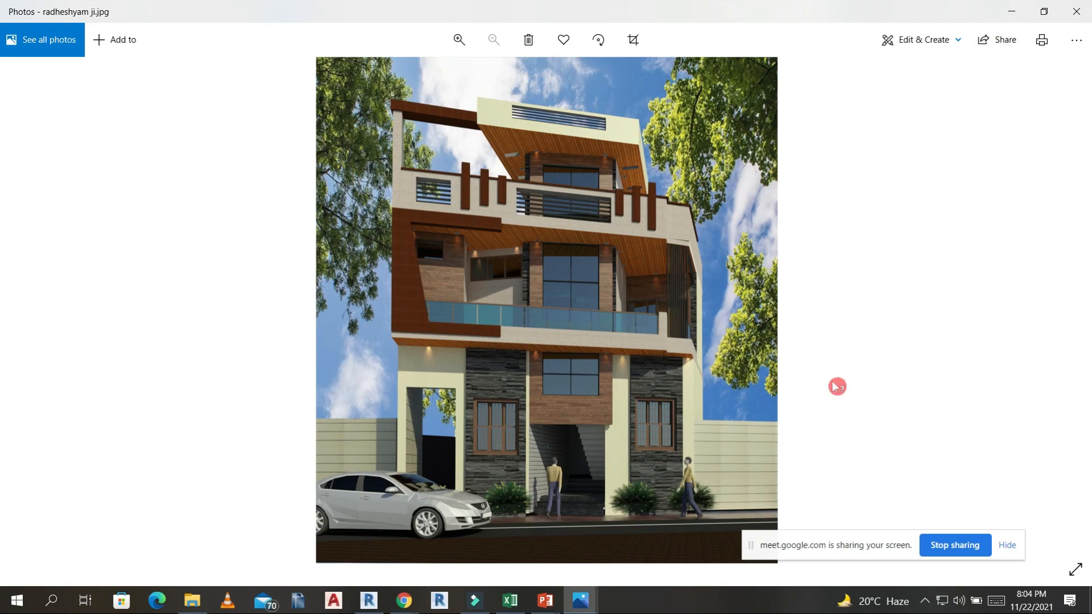
key("Right")
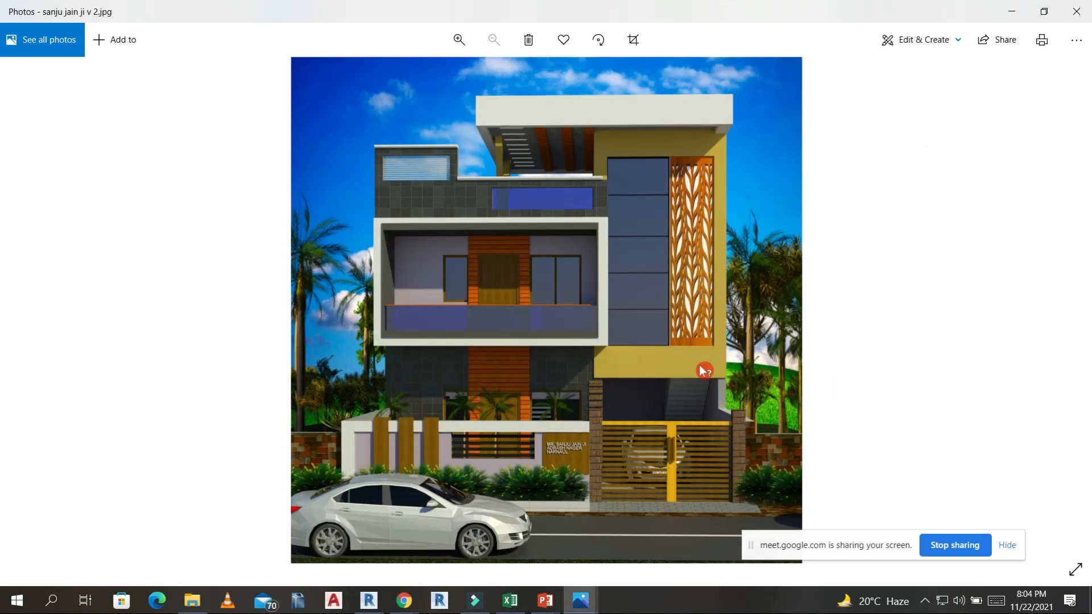
left_click(1012, 11)
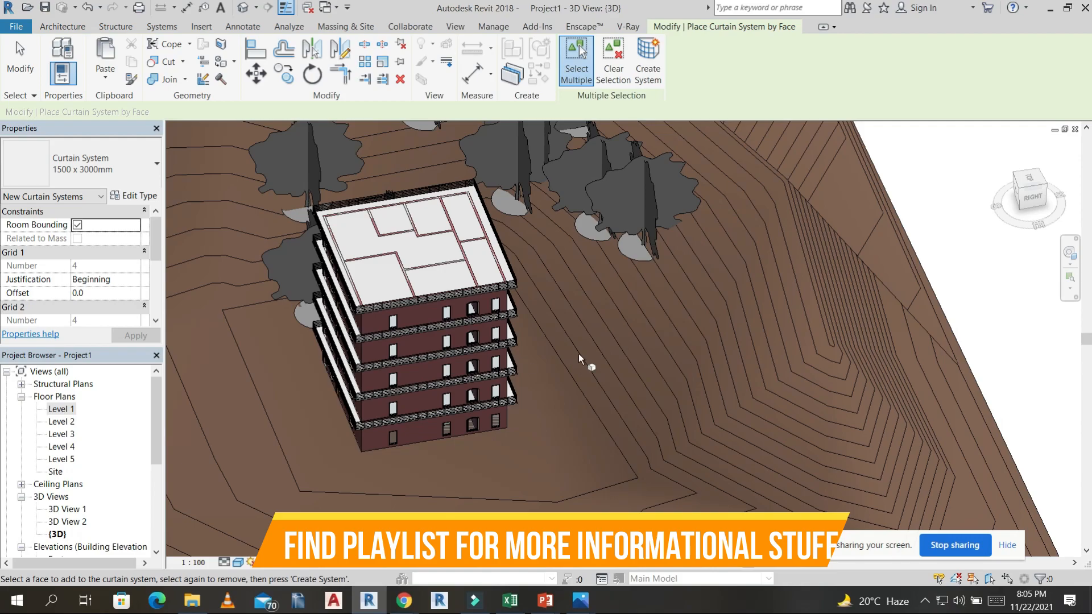
Leave the curtain system command and examine the curtain grid on the twisted mass from the front.
scroll(578, 354, "down", 2)
scroll(616, 383, "down", 1)
middle_click_drag(598, 421, 847, 196, "shift")
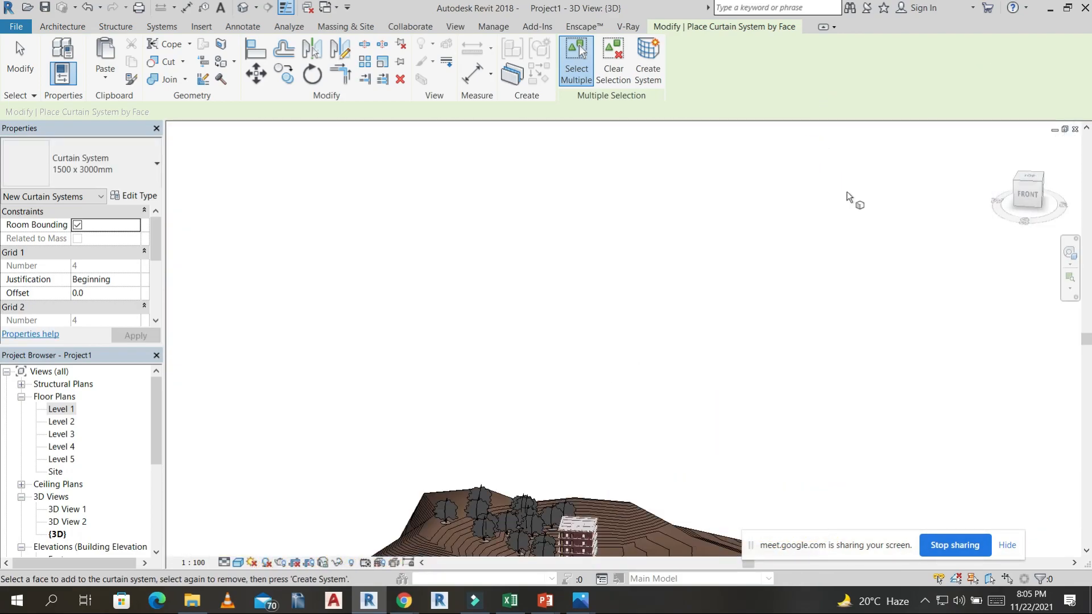
scroll(758, 237, "up", 6)
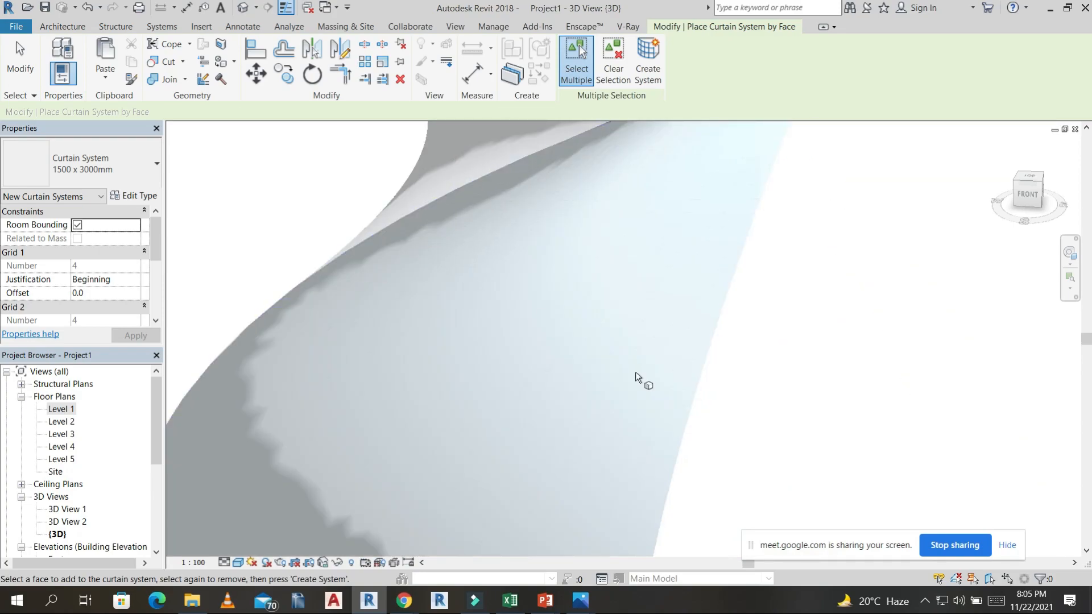
scroll(626, 420, "down", 5)
scroll(588, 279, "up", 3)
left_click(546, 172)
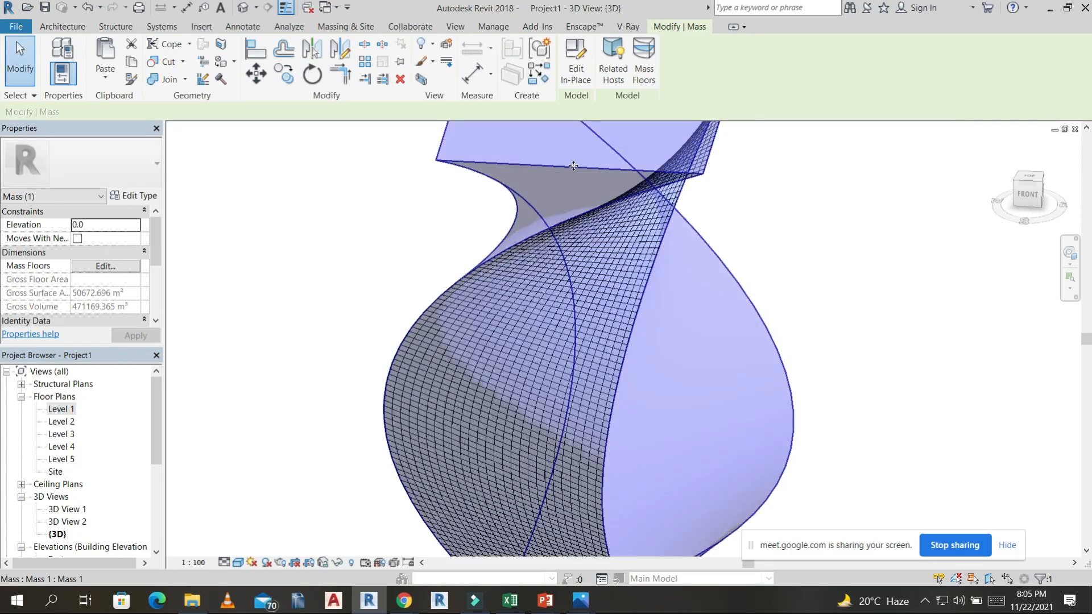
left_click(707, 242)
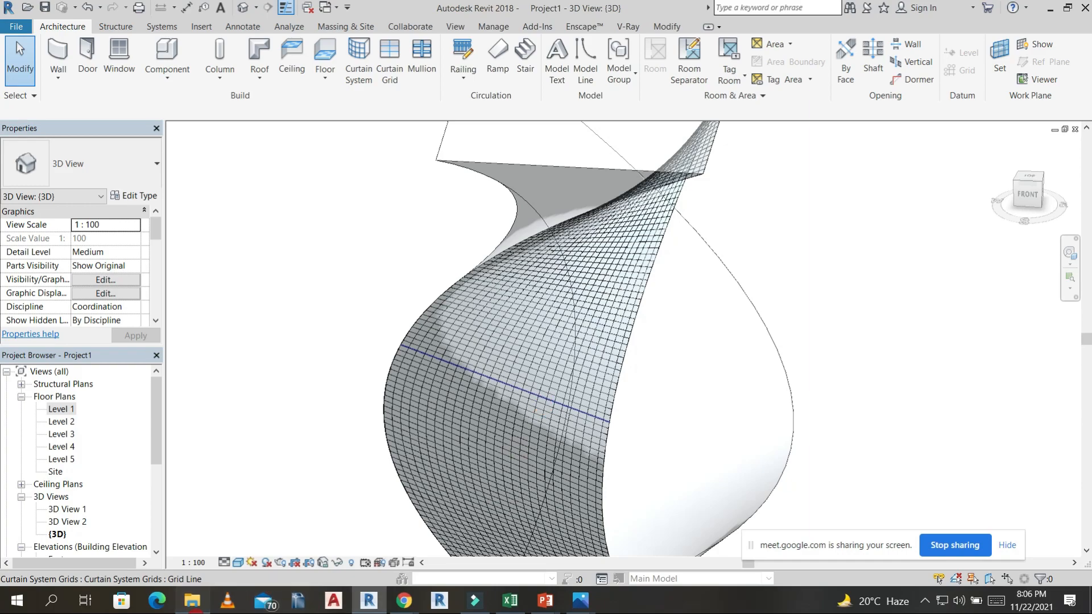
Switch to File Explorer and open the "student projects" folder on the Desktop.
left_click(193, 601)
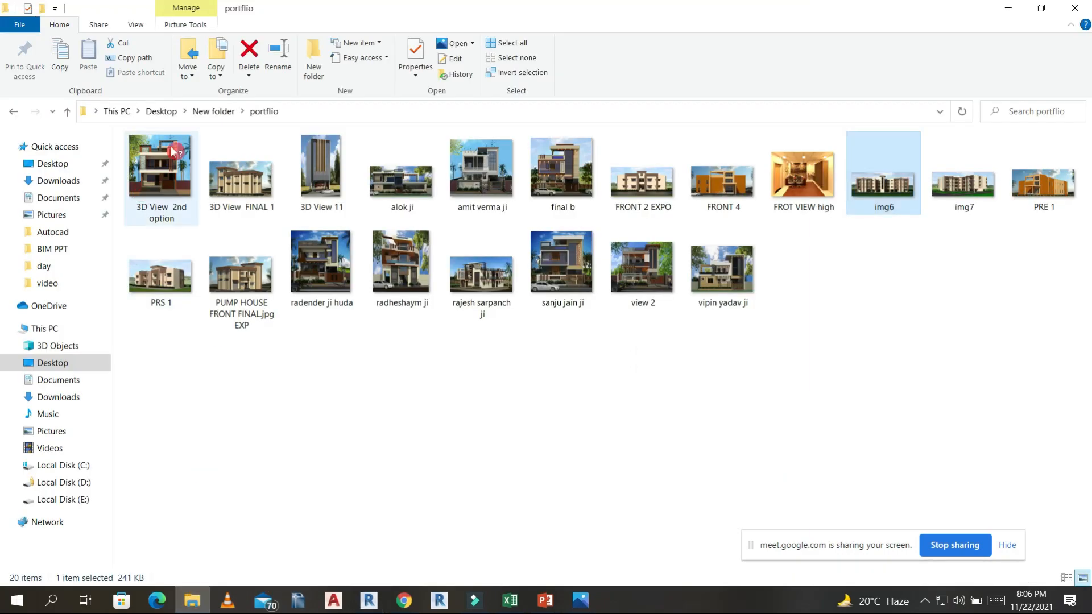
left_click(68, 111)
left_click(67, 112)
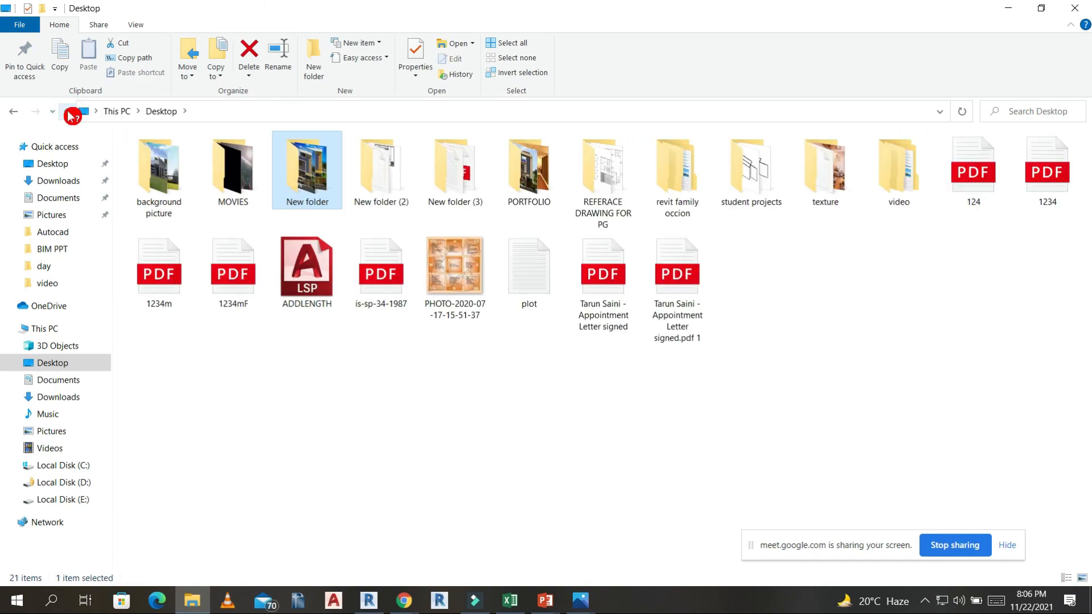
left_click(68, 112)
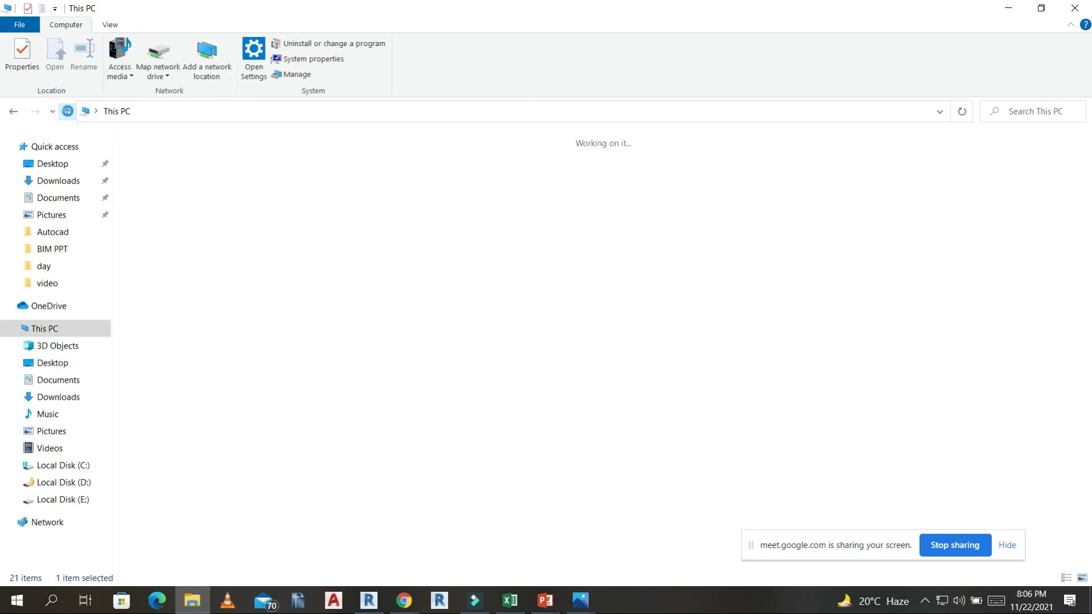
double_click(50, 326)
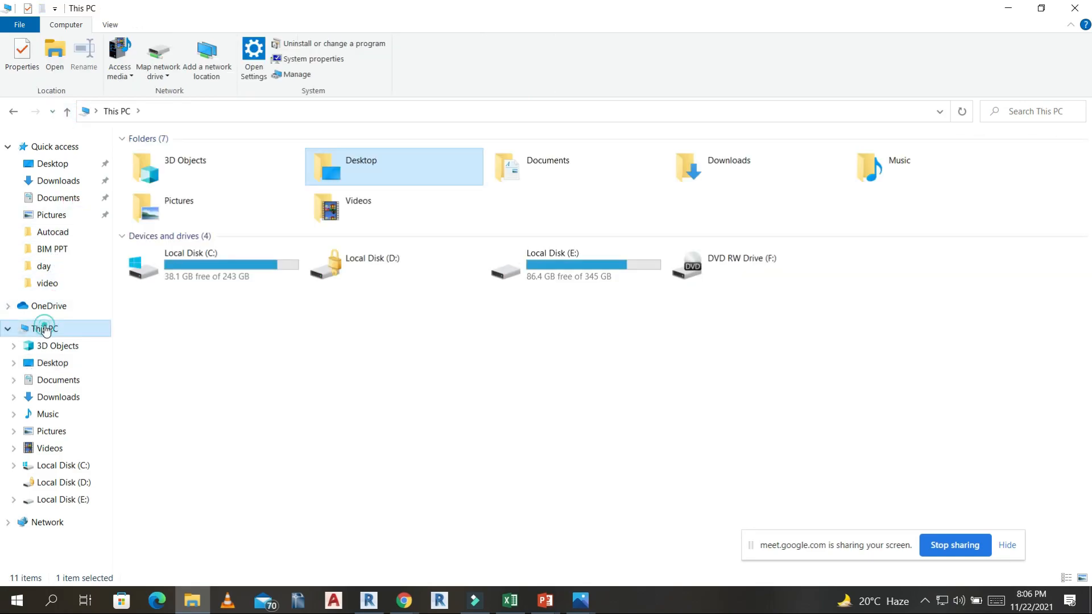
double_click(389, 167)
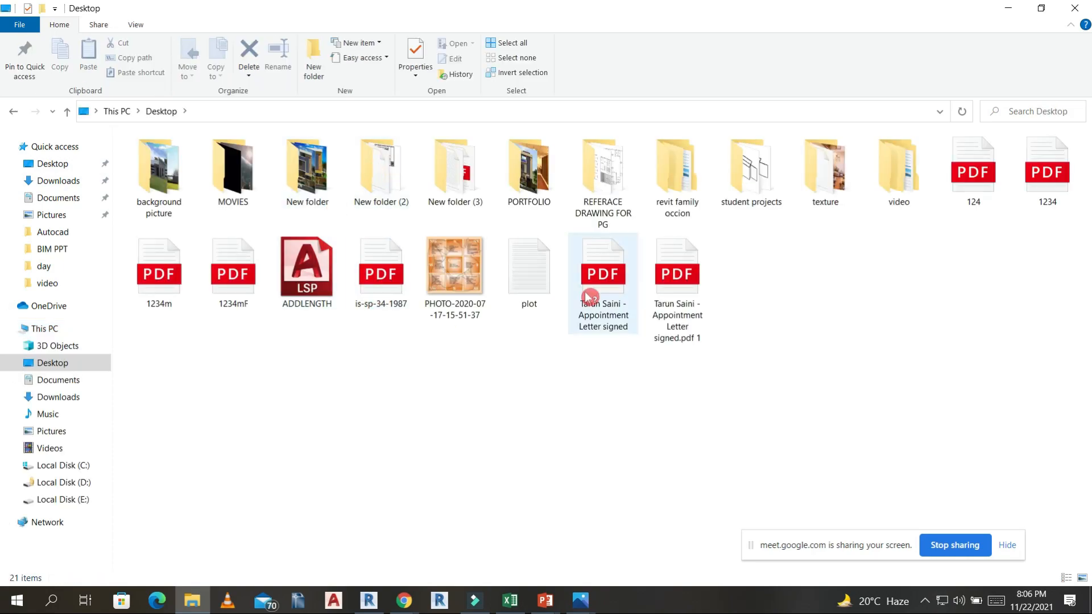
double_click(729, 187)
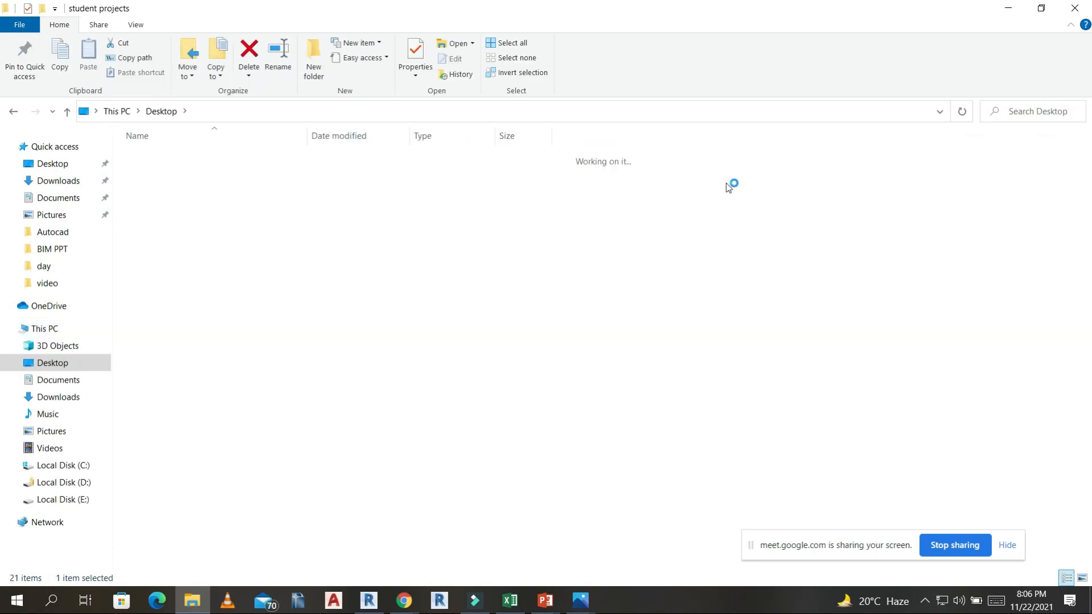
Open the EXTERIOR VIEWS folder of the "3BHK Residence Views" project, inside the student's folder under REVIT.
left_click(174, 206)
double_click(174, 206)
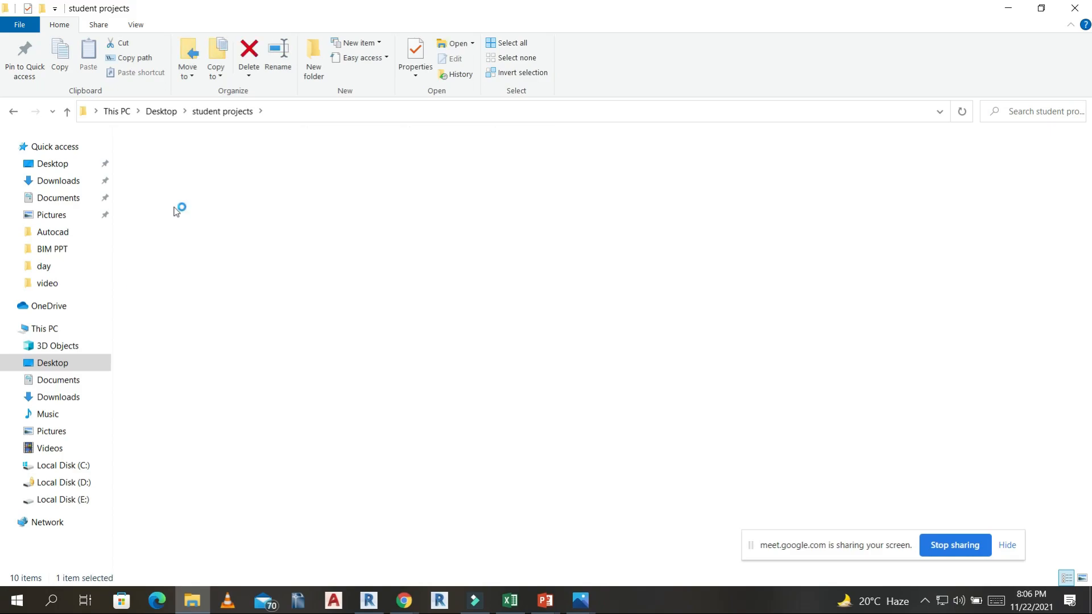
left_click(191, 158)
double_click(190, 158)
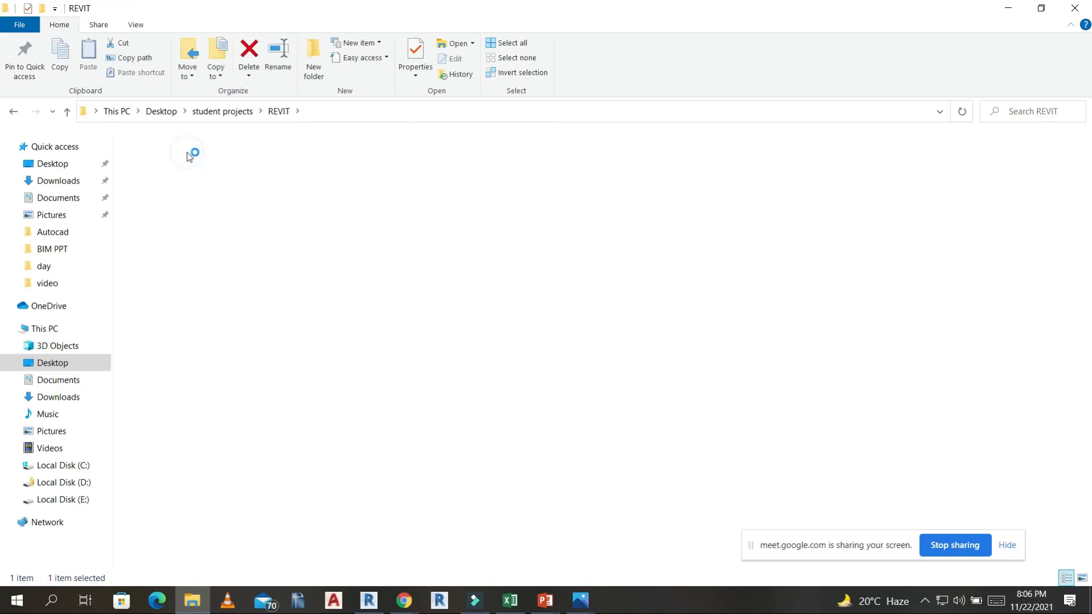
left_click(208, 188)
left_click(205, 160)
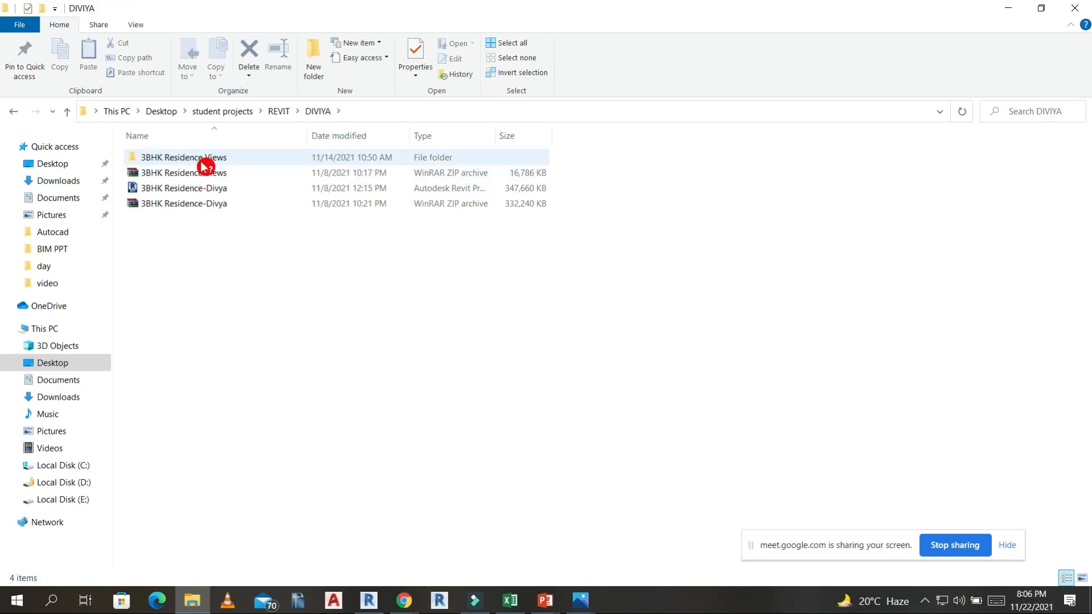
double_click(205, 159)
left_click(209, 161)
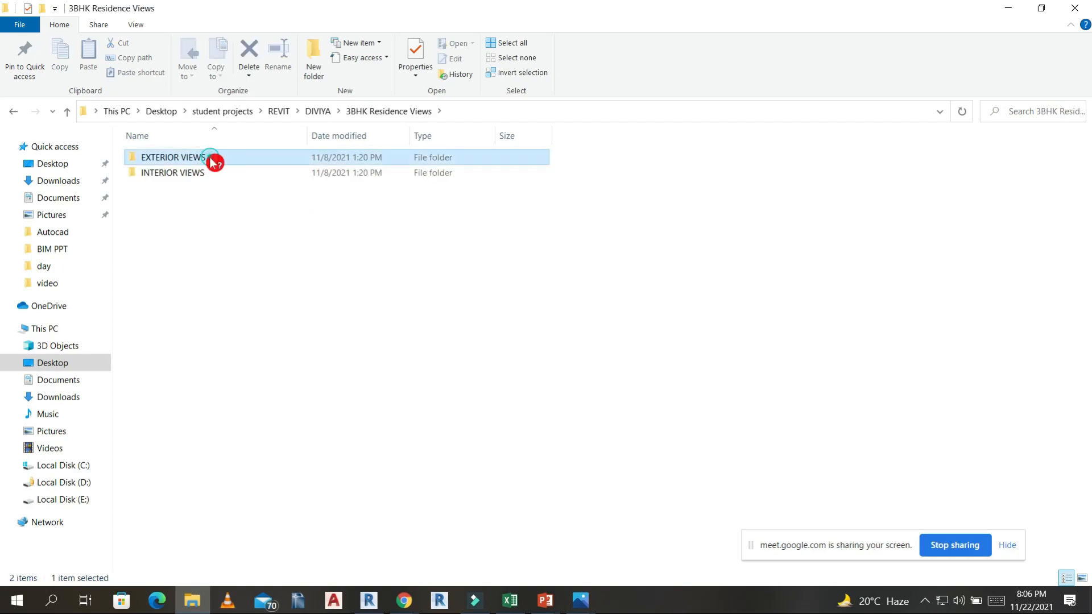
double_click(208, 160)
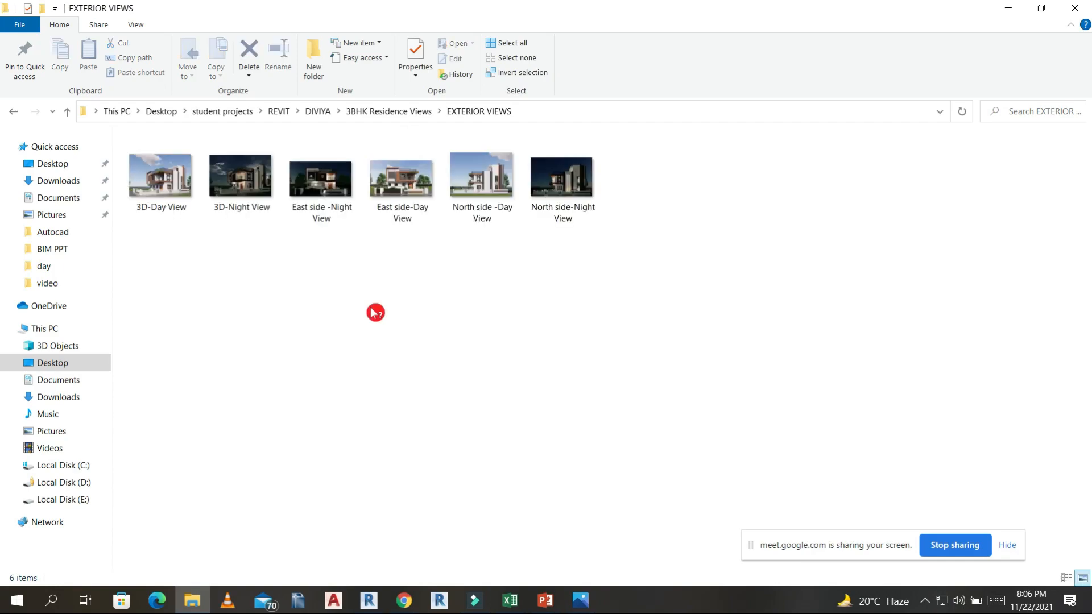
Open the "3D-Day View" render and look through the residence's other day and night exterior views.
left_click(160, 179)
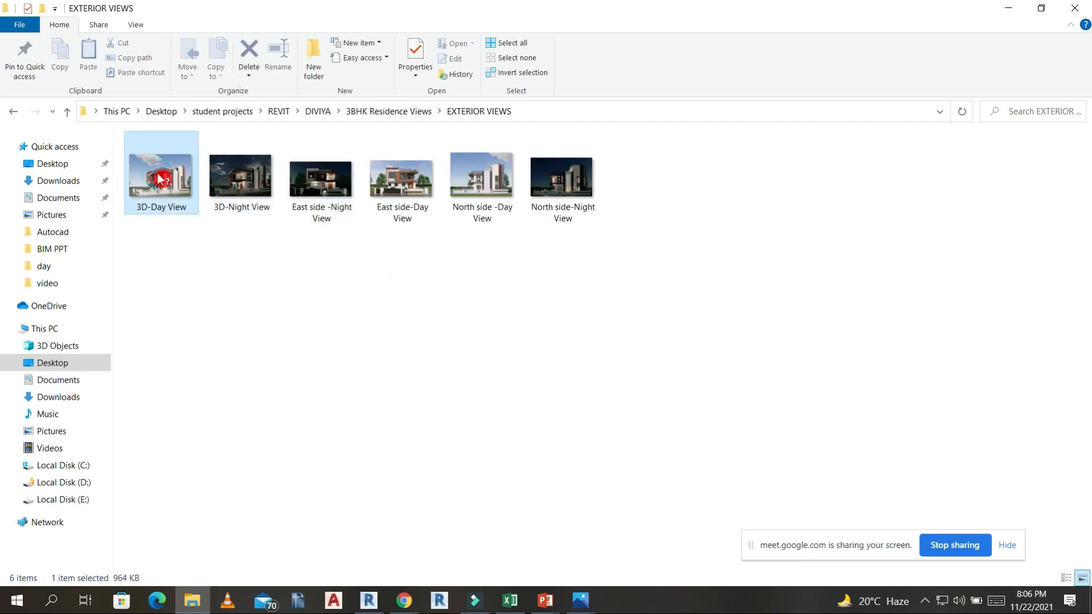
double_click(160, 178)
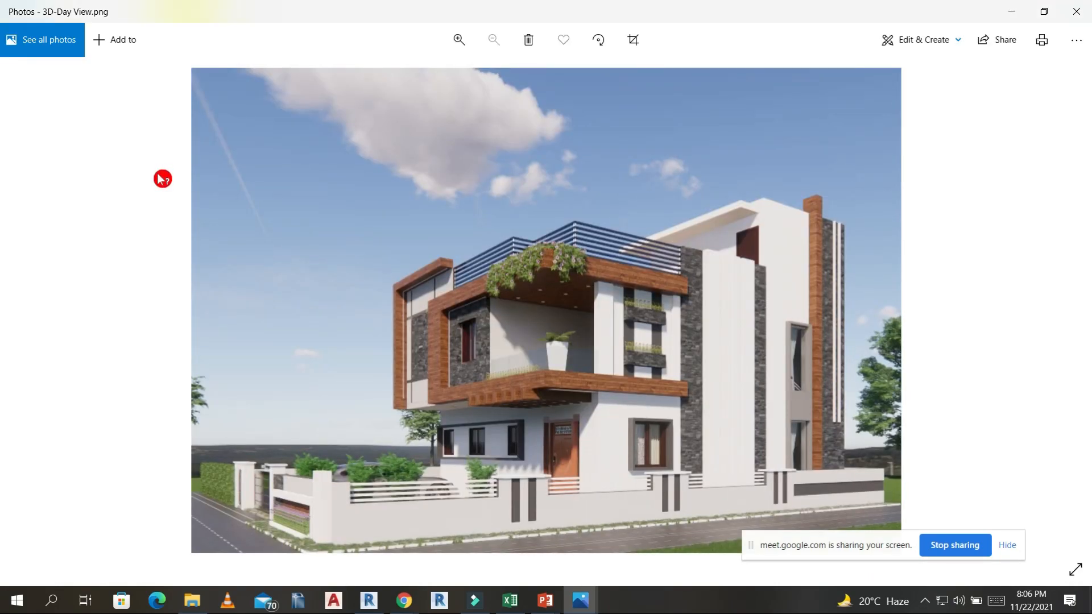
key("Right")
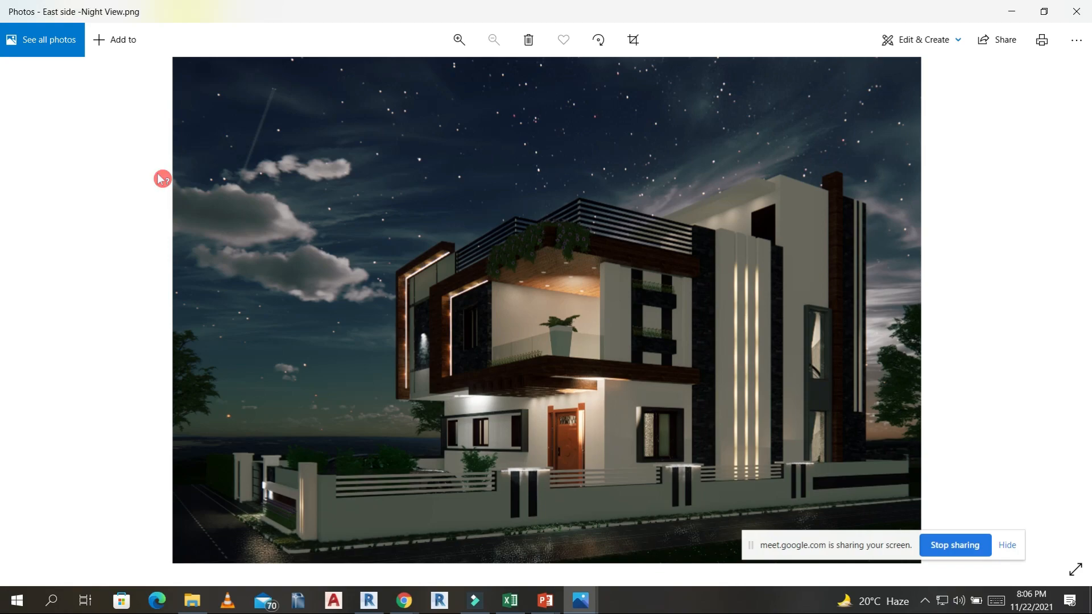
key("Right")
key("Right")
key("Right")
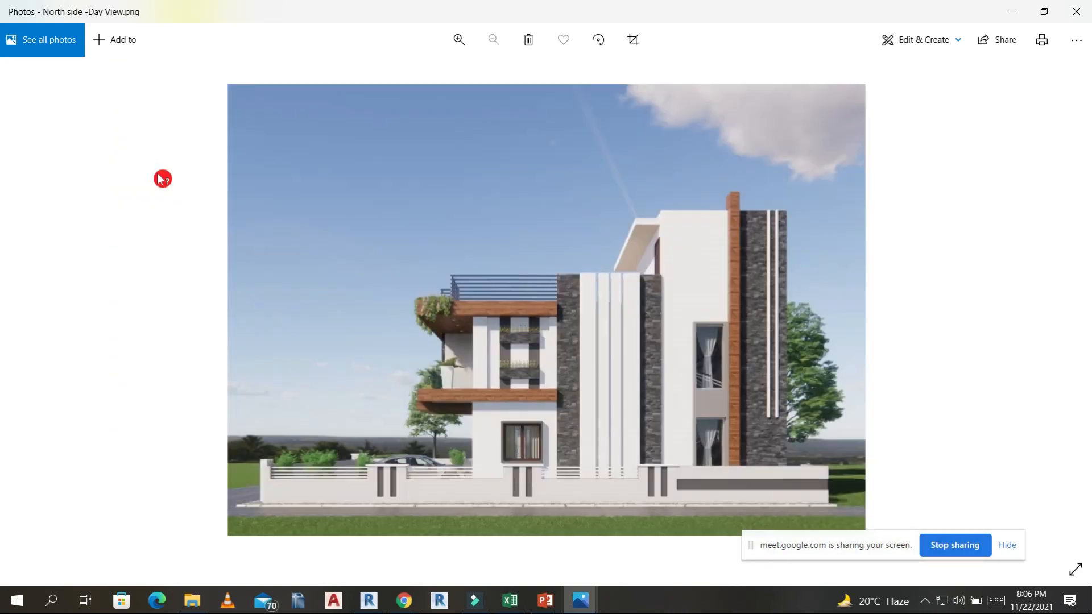
key("Right")
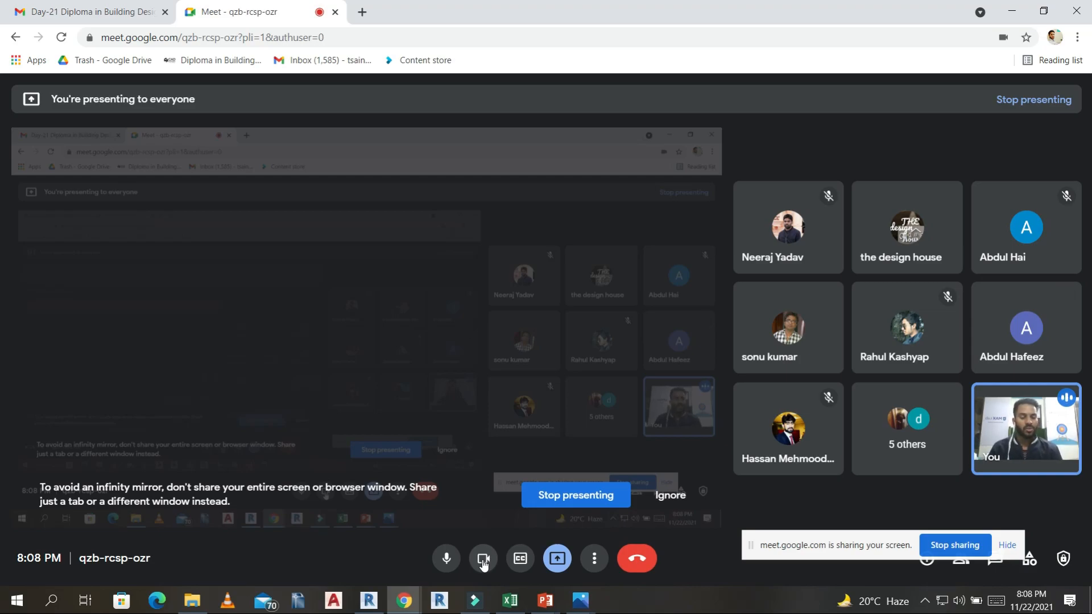
Turn off the camera in the Google Meet call and switch back to the 3D view in Revit.
left_click(483, 558)
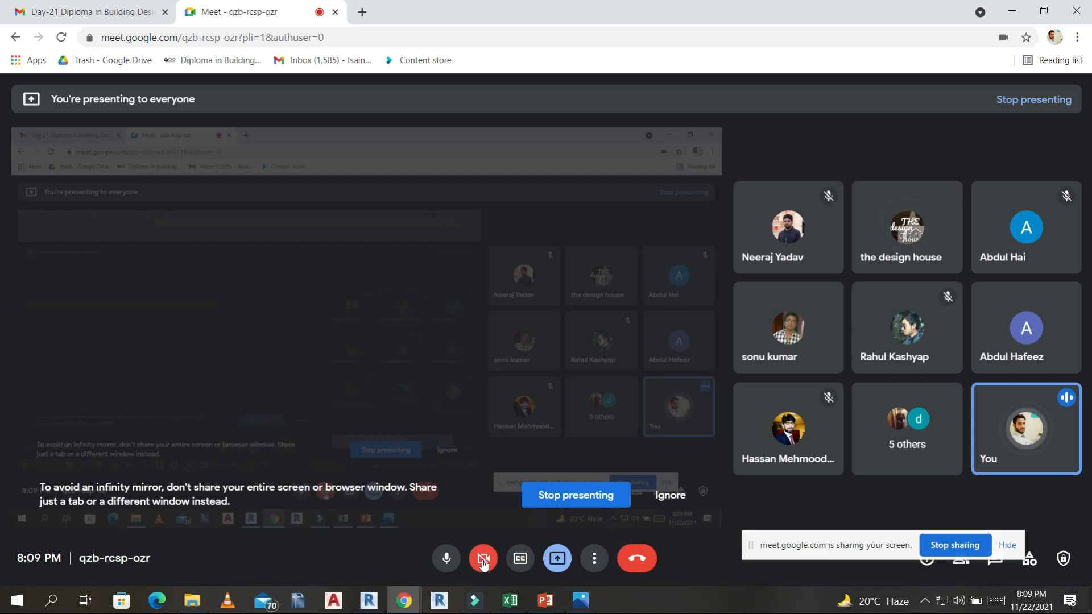
mouse_move(577, 337)
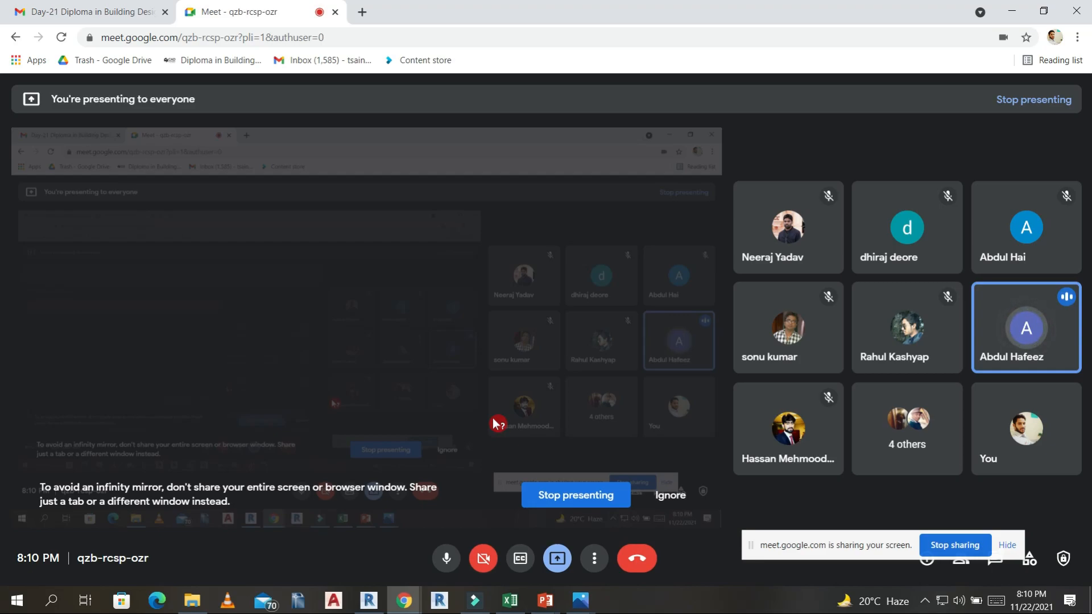
left_click(368, 598)
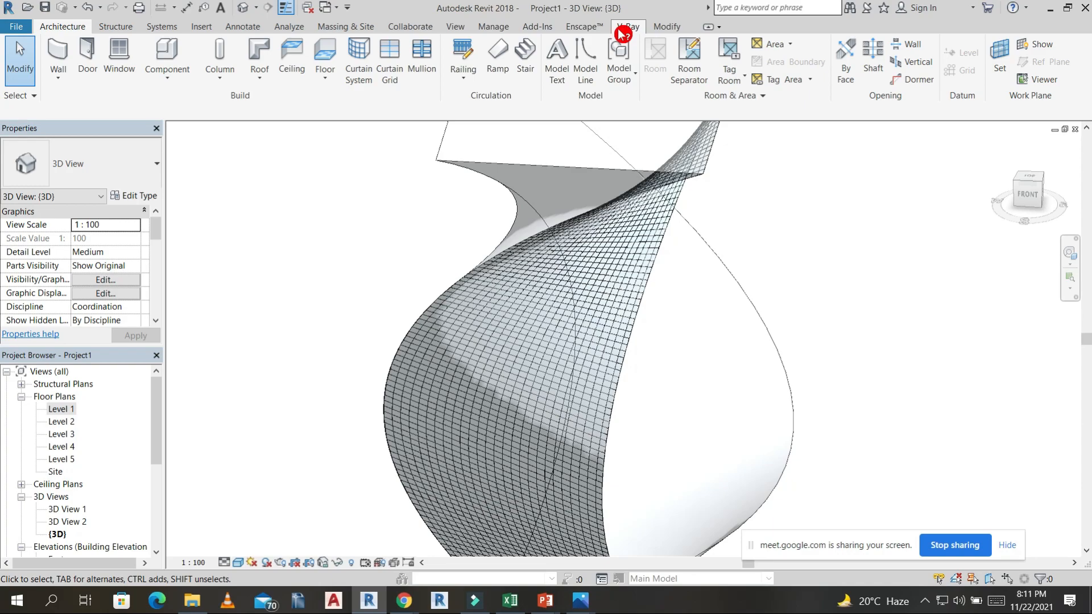
Switch to the Google Meet call in Chrome, open a blank browser tab and return to the call.
mouse_move(403, 600)
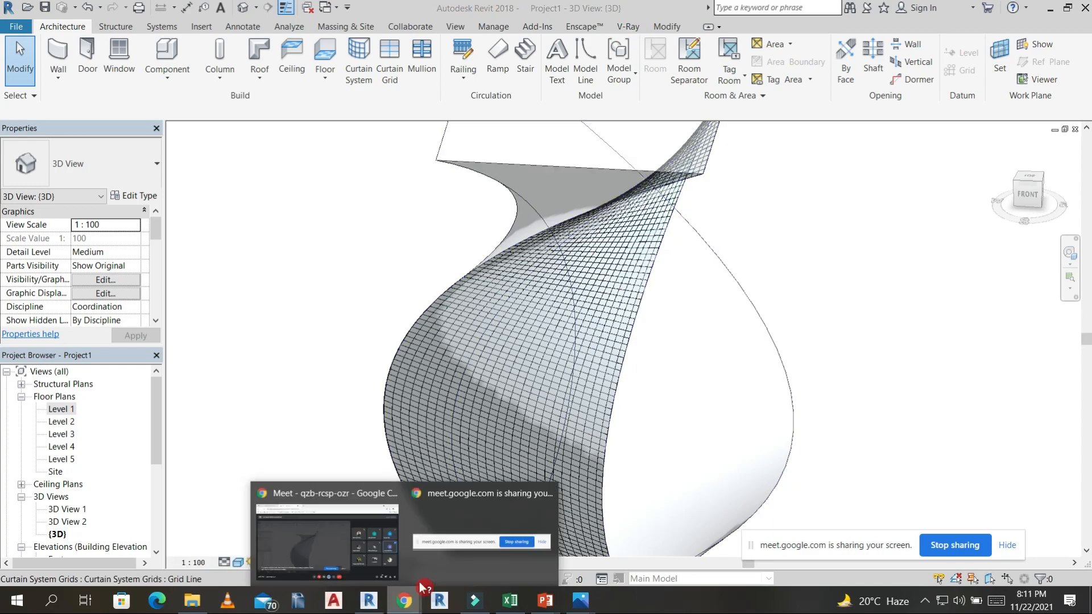
left_click(361, 556)
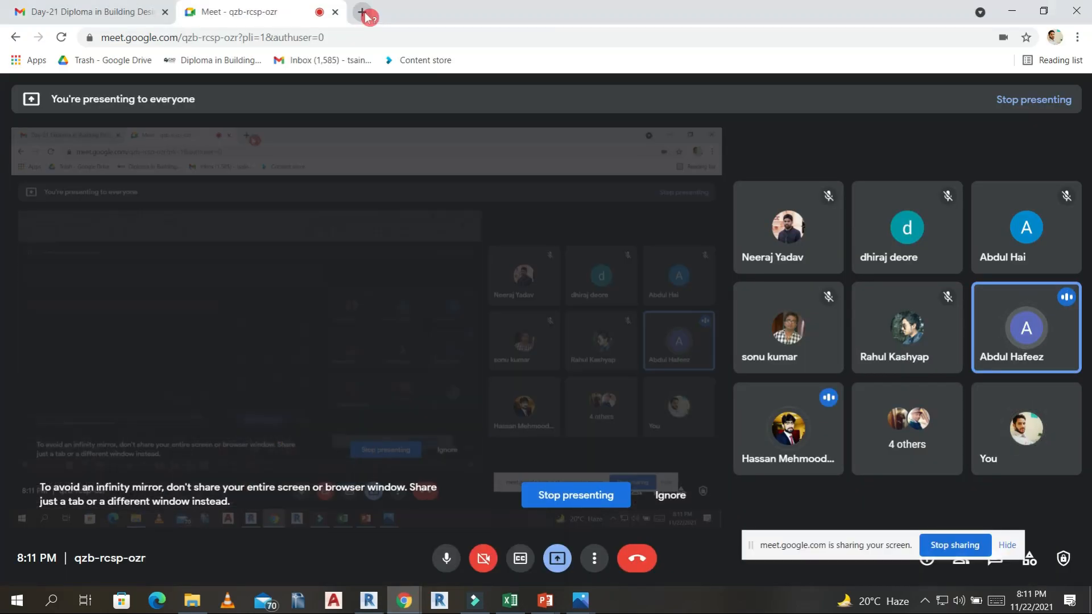
left_click(363, 14)
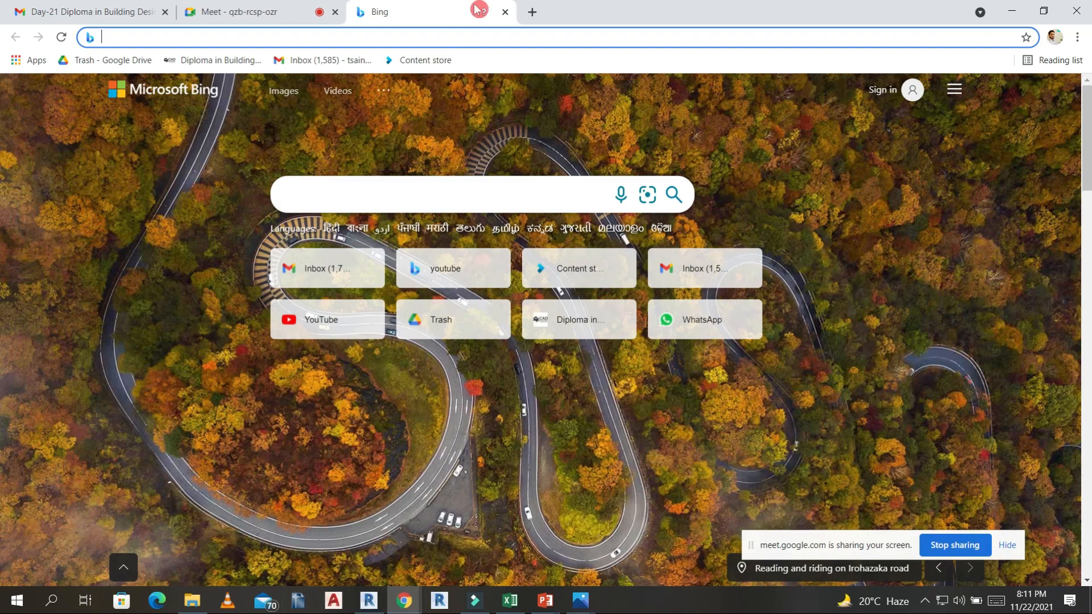
left_click(243, 13)
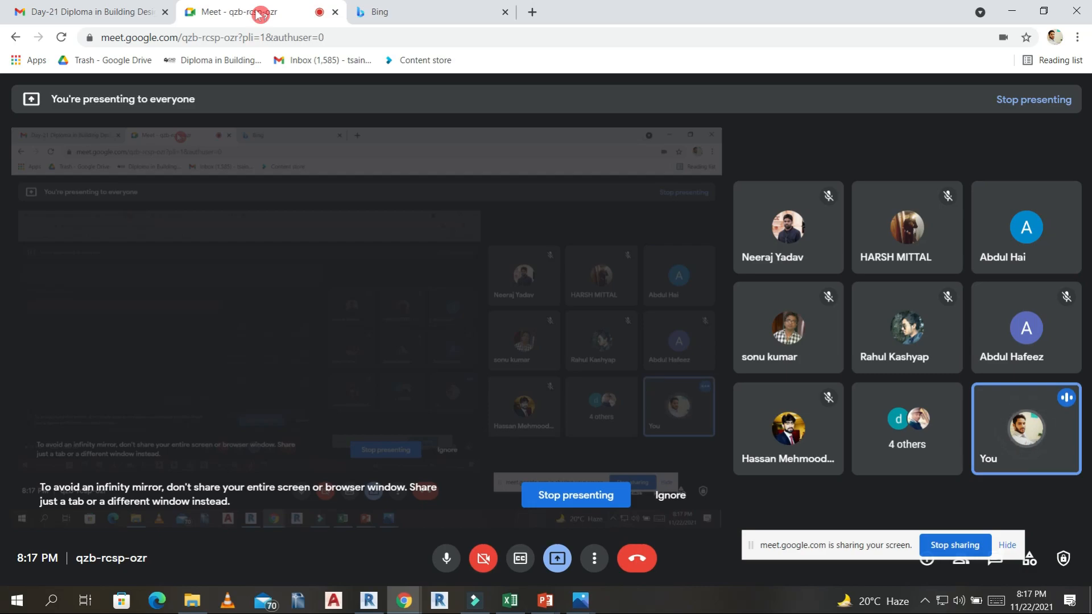
Search the web for "freelancer" in a new browser tab.
left_click(532, 12)
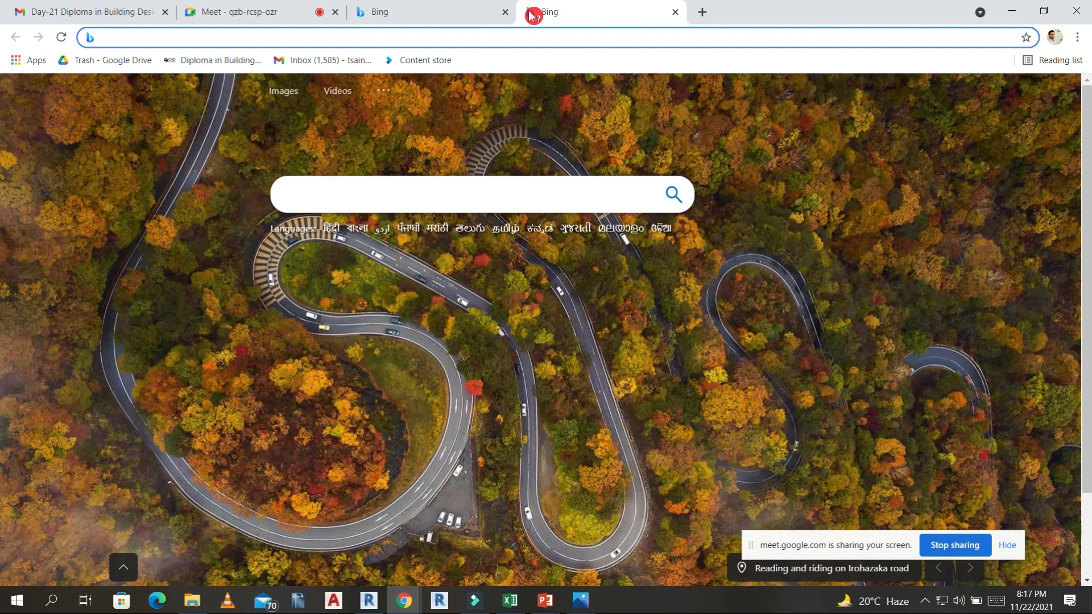
type("FREE")
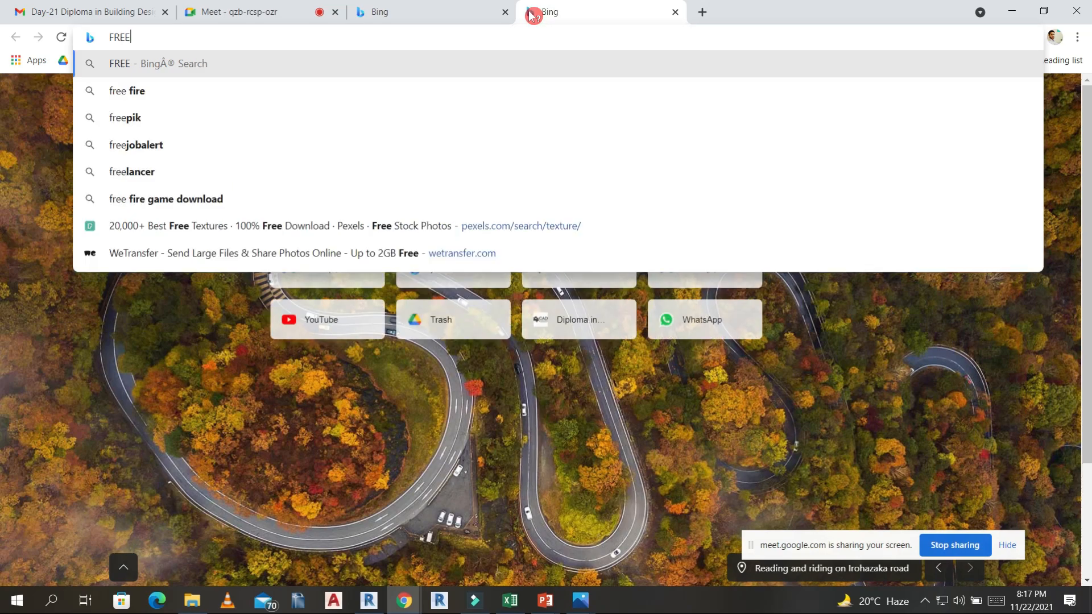
type("L")
key("Down")
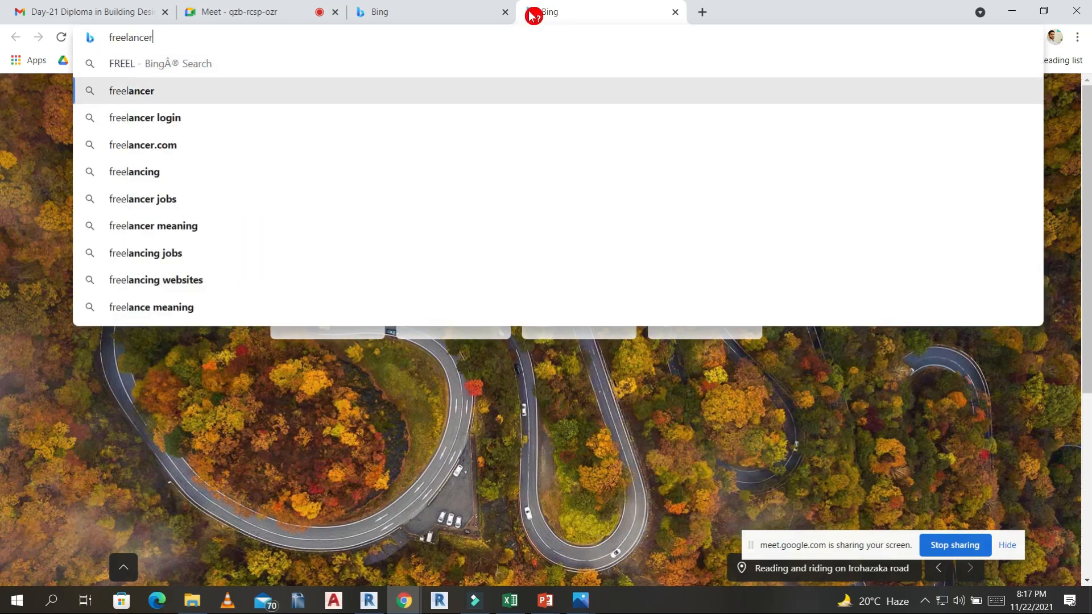
key("Return")
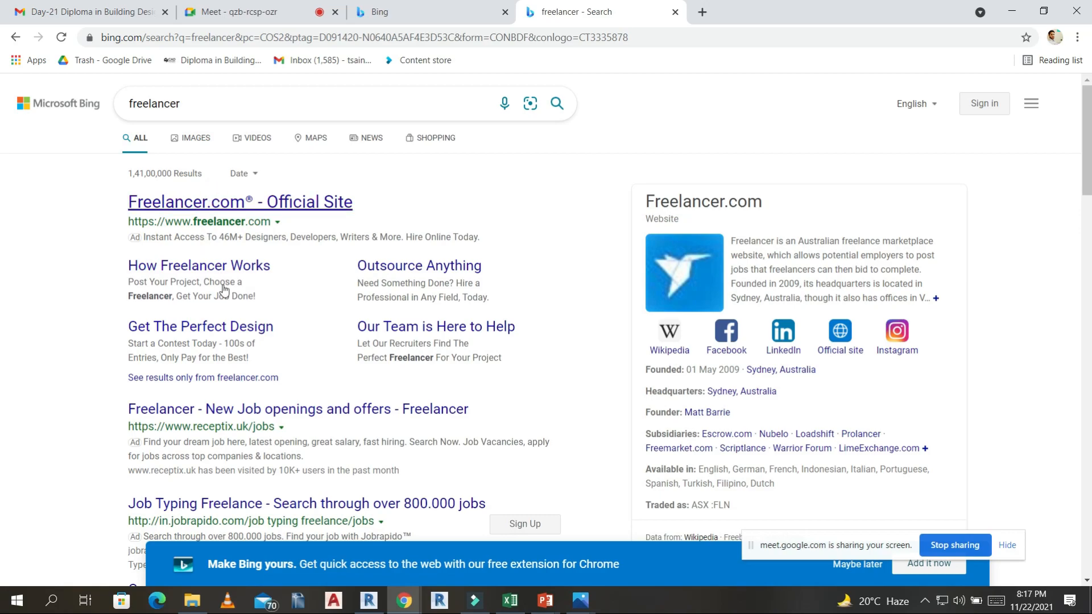
Open the "Freelance Jobs and Projects | Freelancer" search result and look through its job categories.
scroll(195, 239, "down", 4)
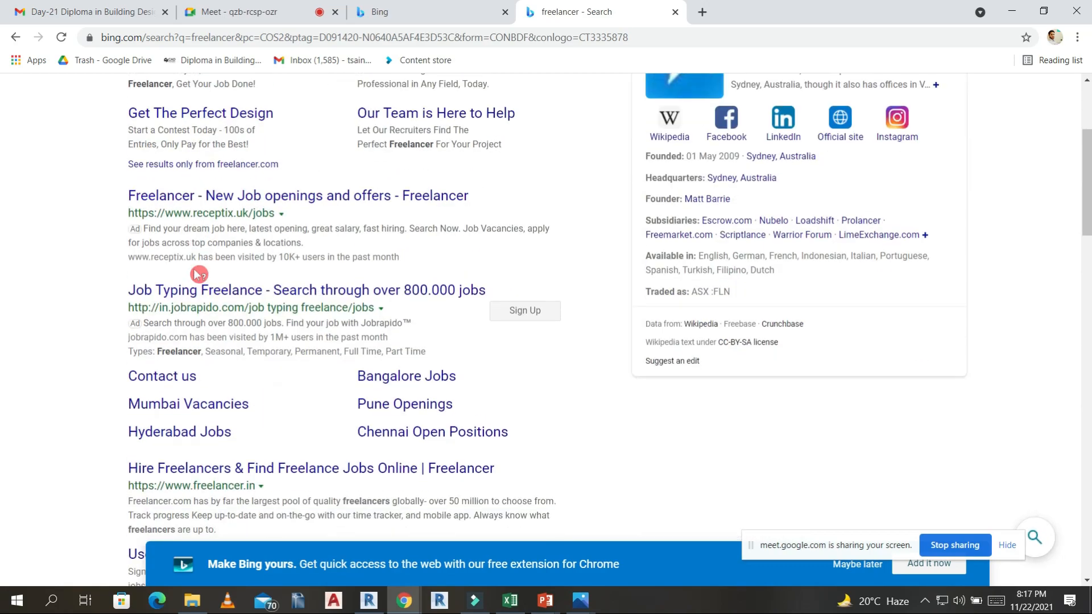
scroll(195, 241, "down", 3)
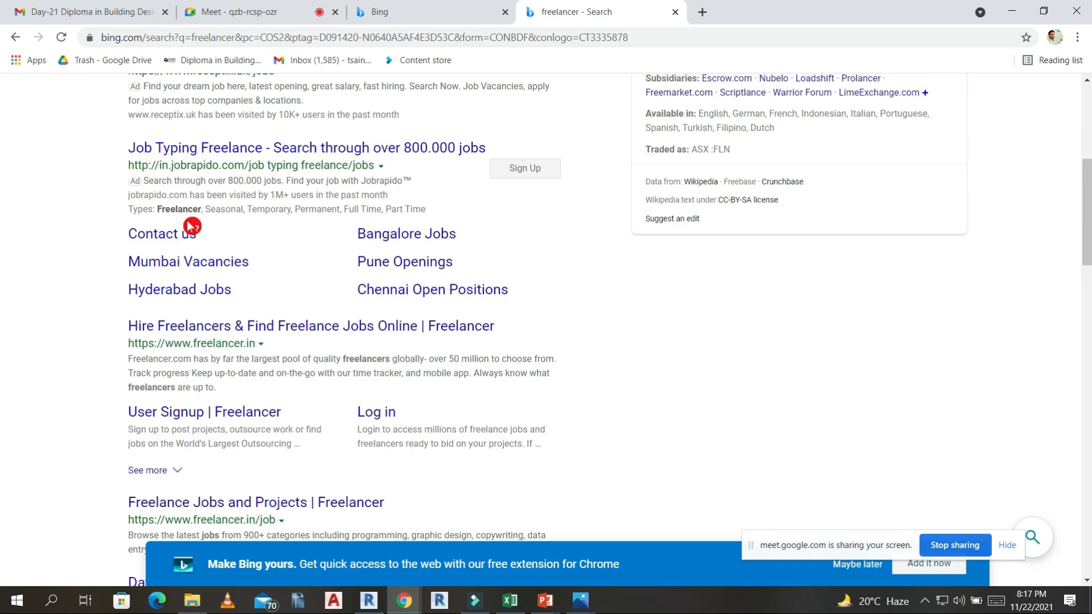
left_click(265, 506)
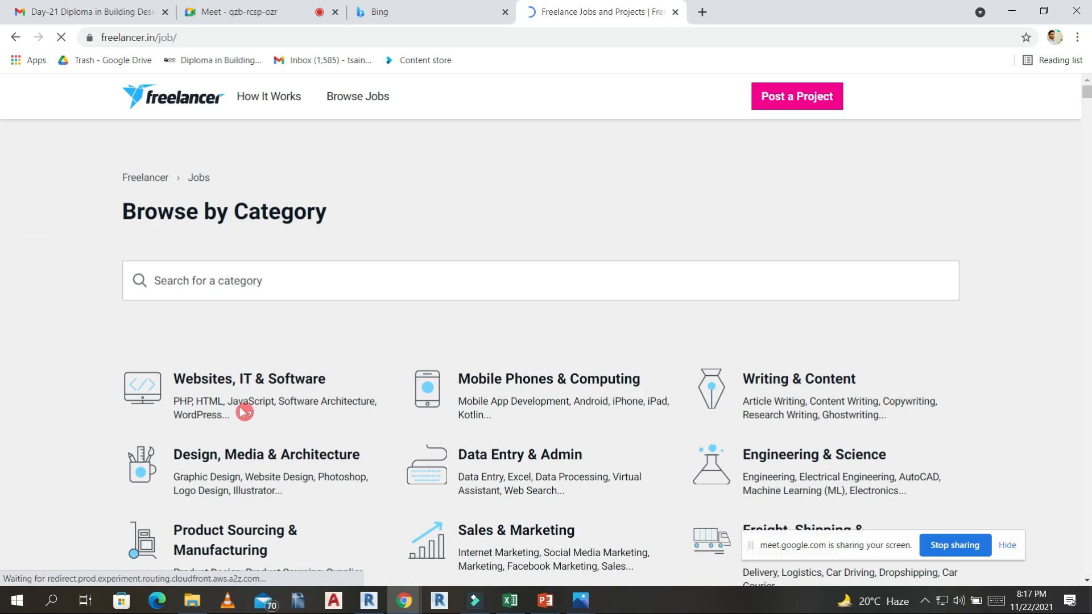
scroll(276, 344, "down", 7)
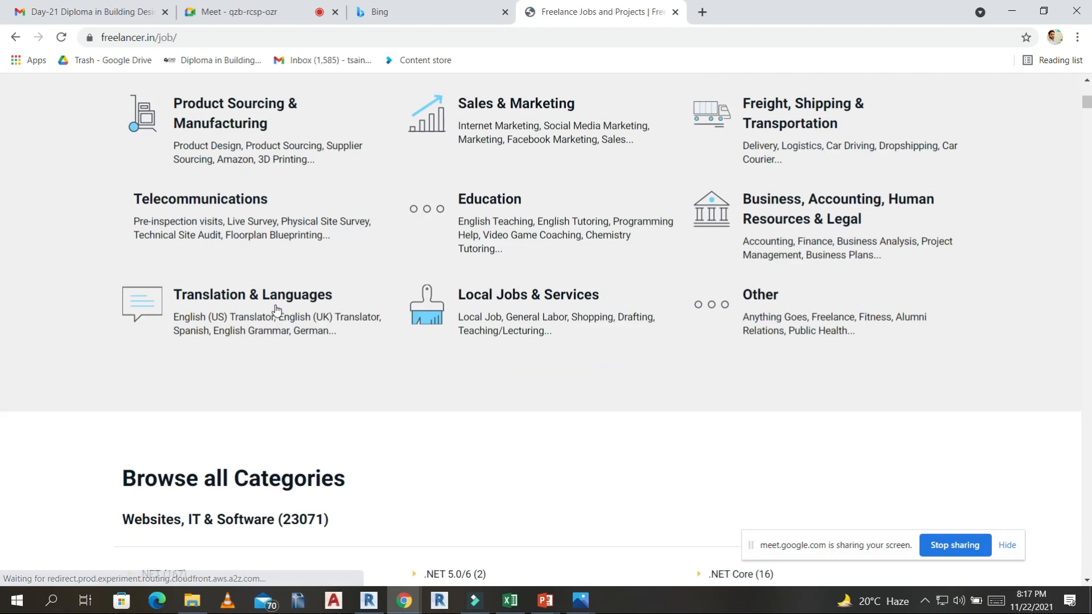
Return to the Google Meet call and turn off the microphone.
left_click(124, 8)
left_click(256, 12)
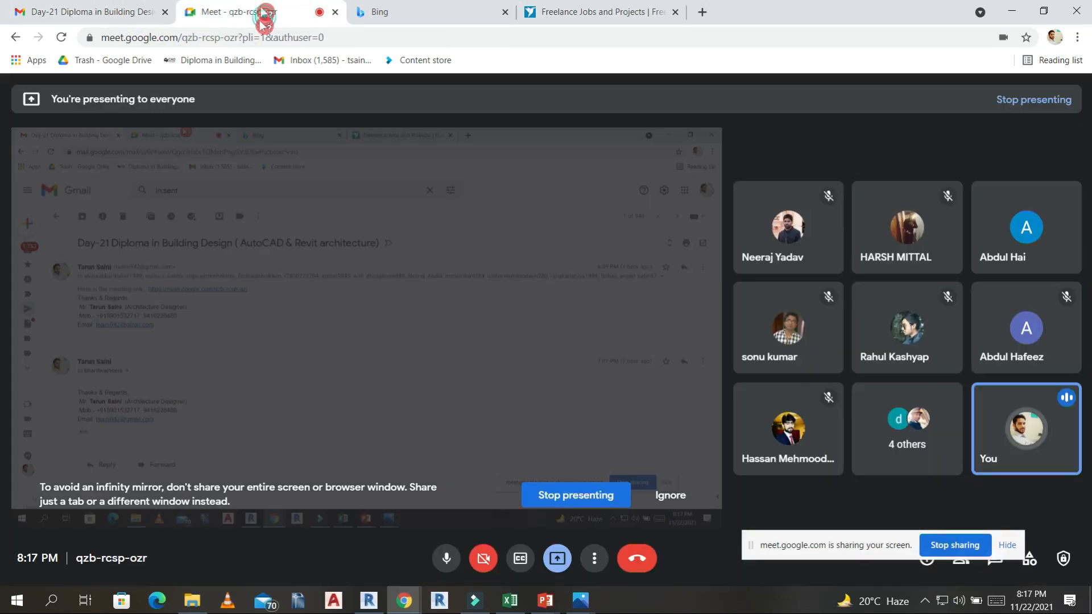
left_click(417, 9)
left_click(268, 11)
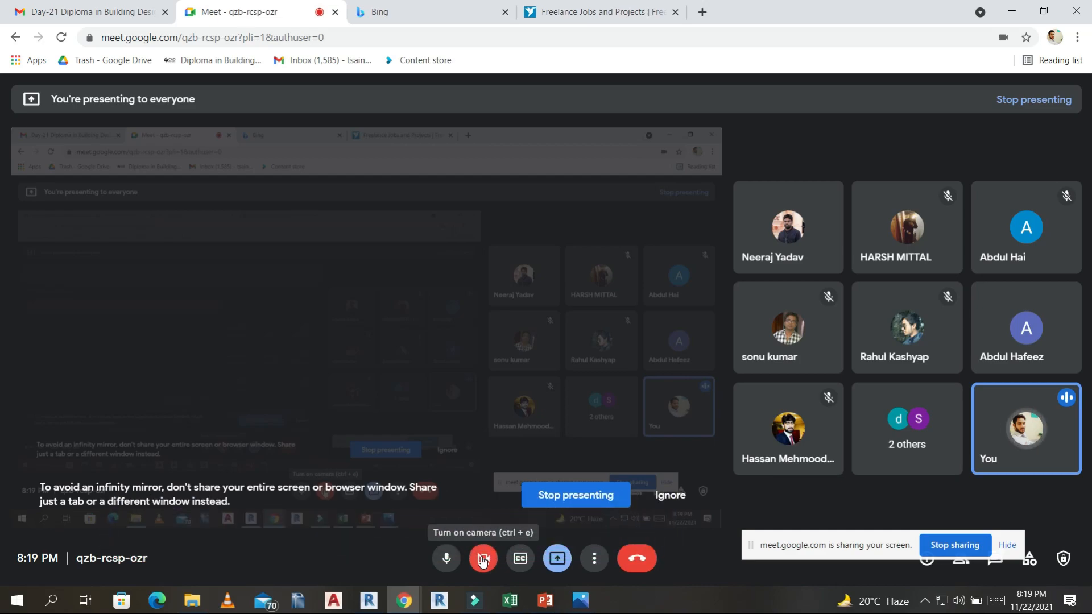
left_click(447, 560)
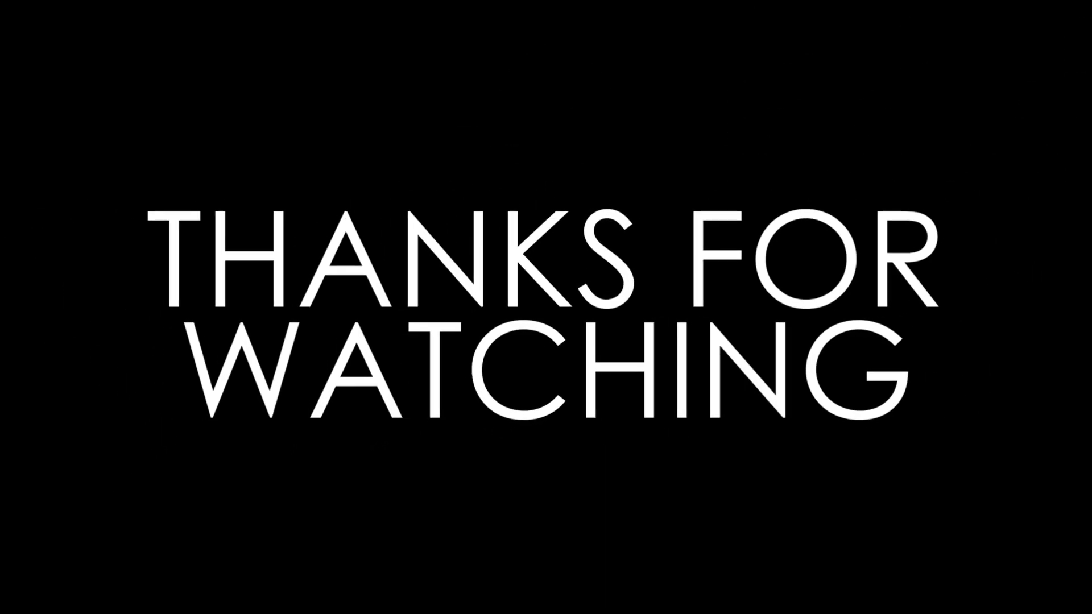